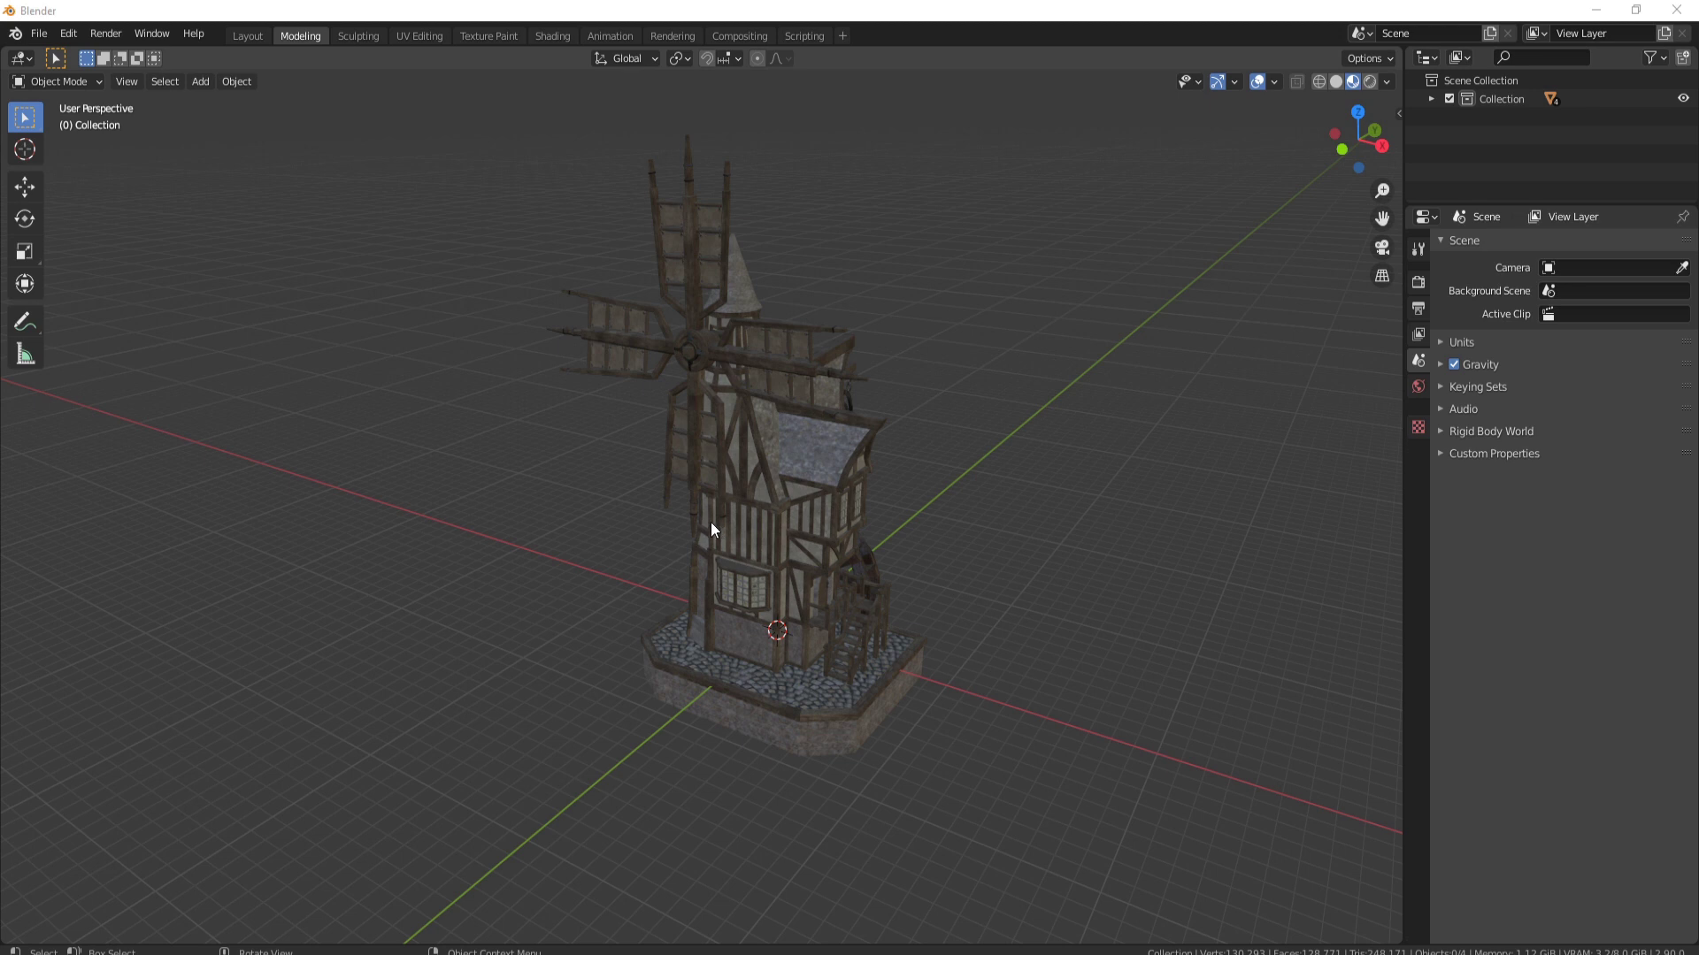
Switch to the Layout workspace and clear the object selection
click(813, 515)
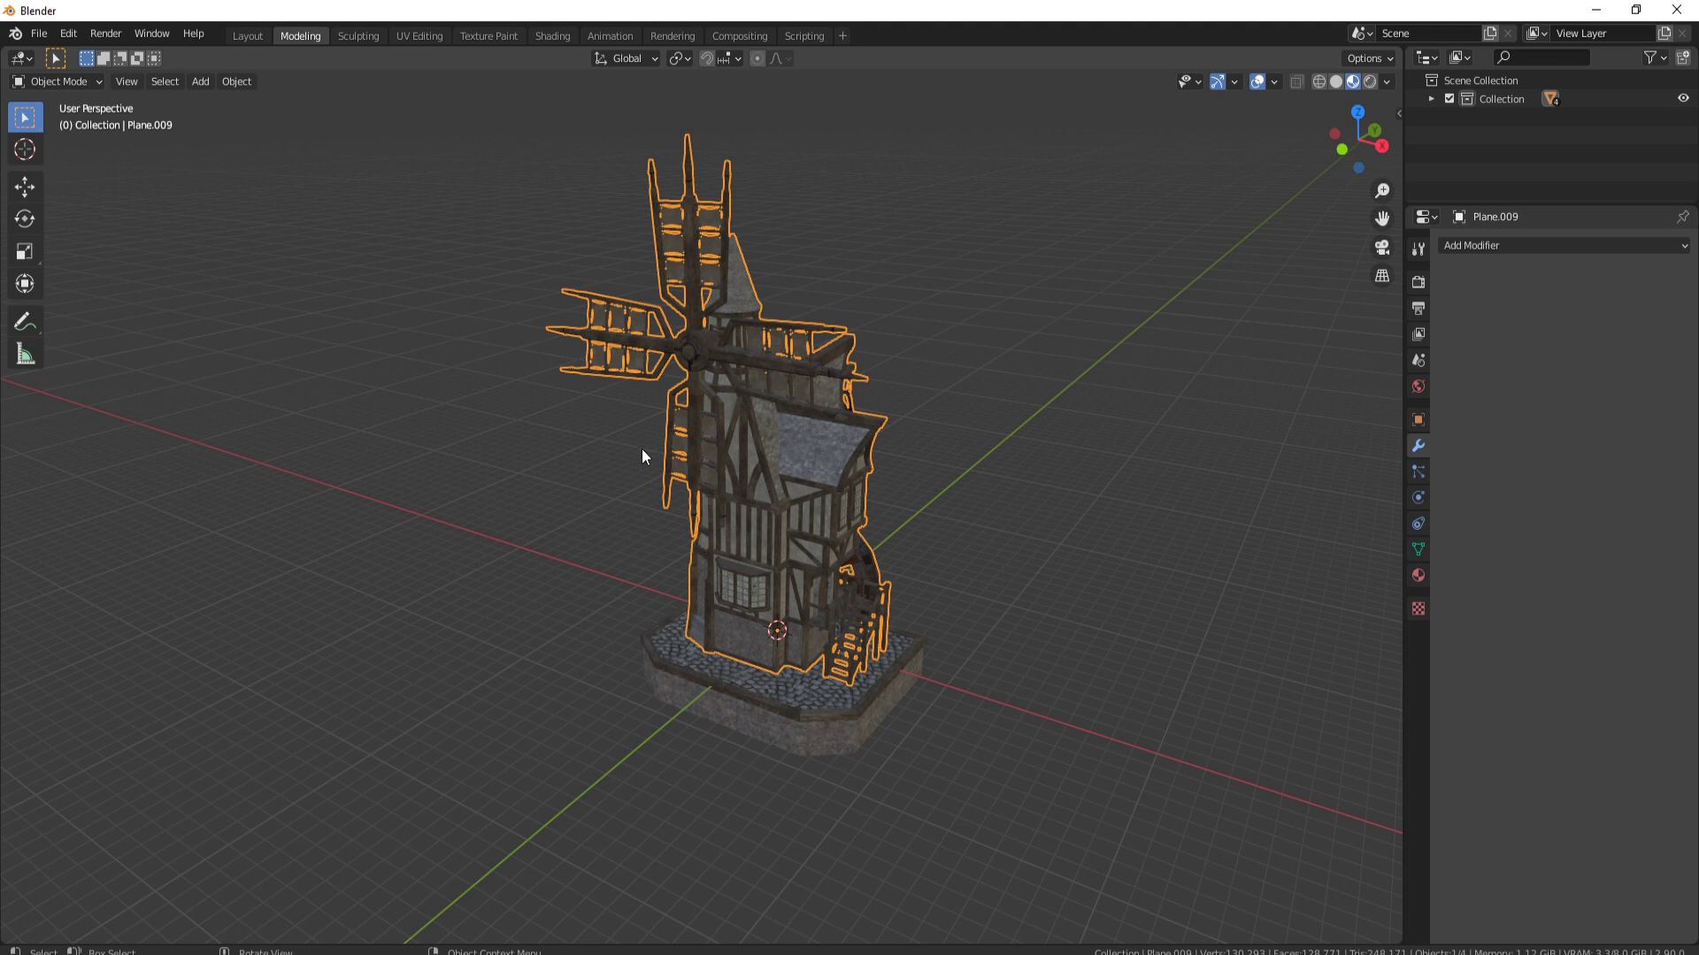
click(247, 36)
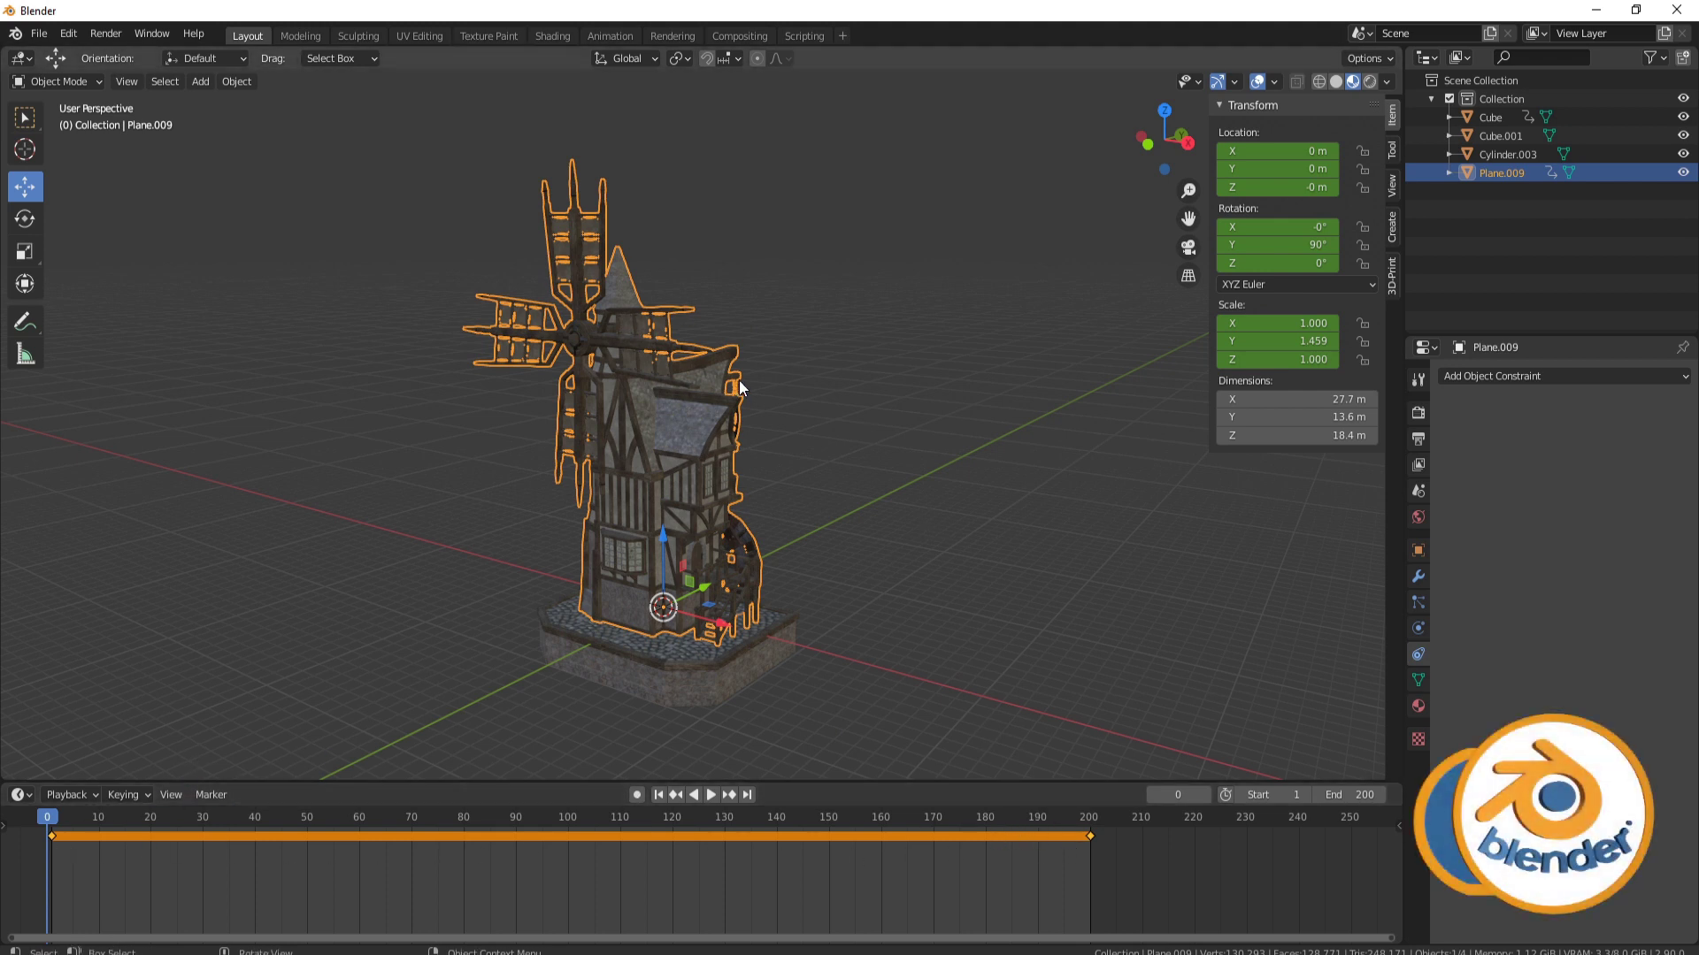
key(a)
key(a)
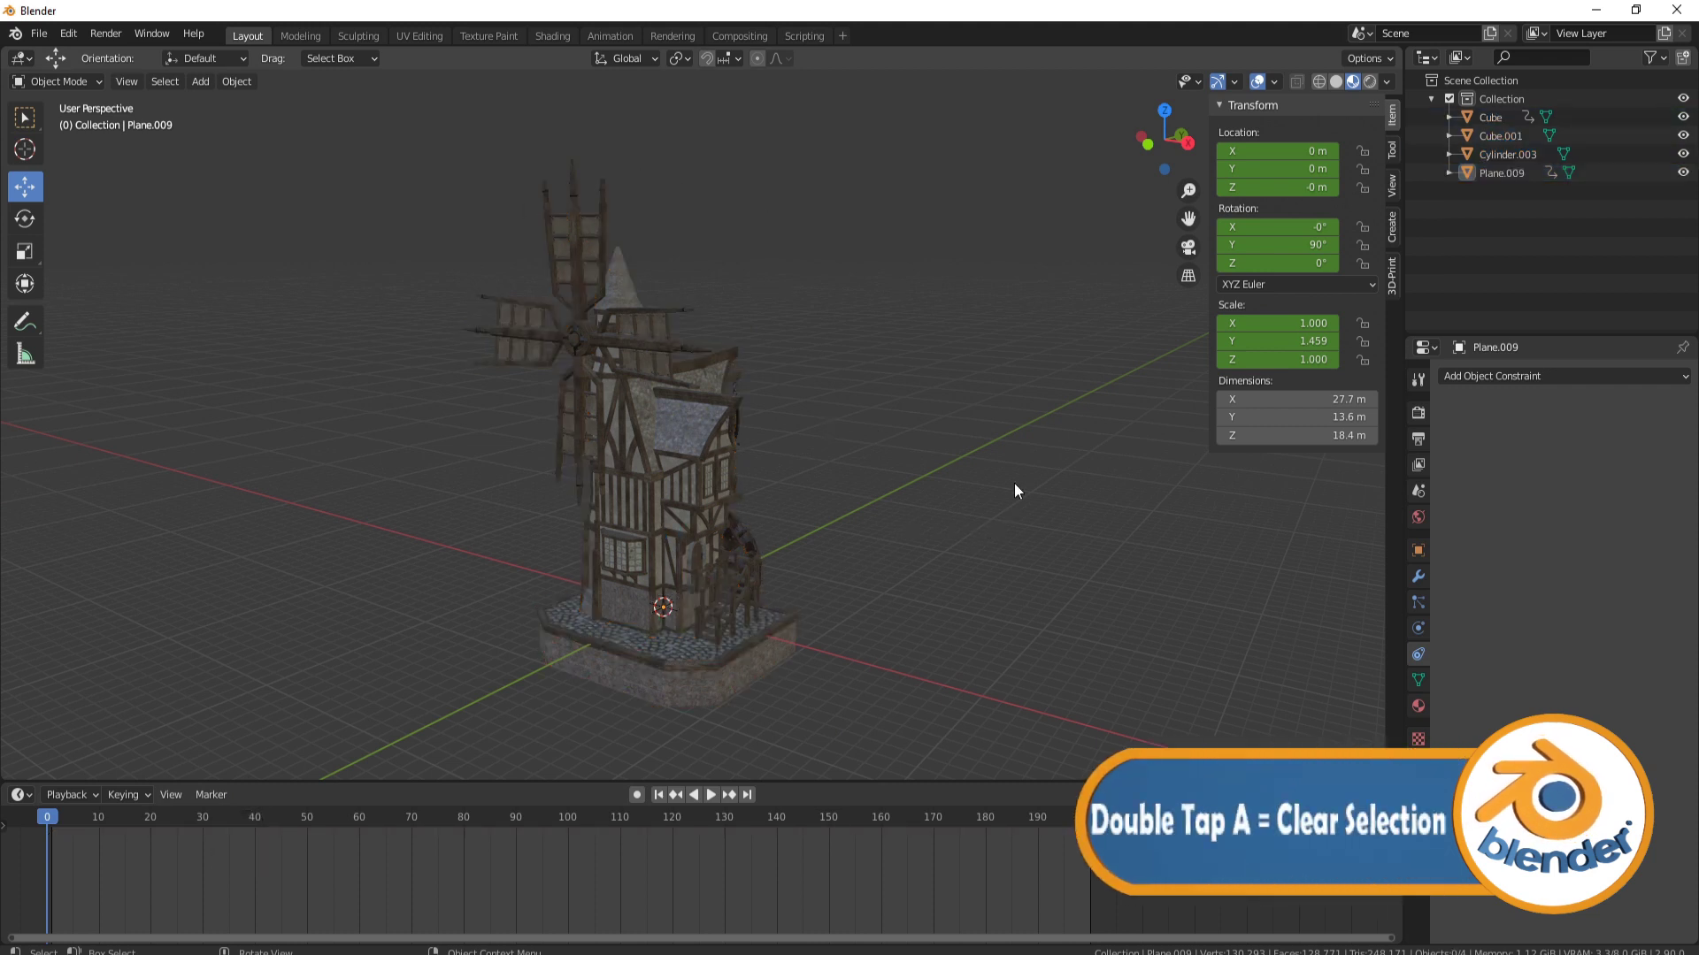
Snap the 3D cursor to the world origin and add a camera there
middle_drag(958, 482, 860, 581)
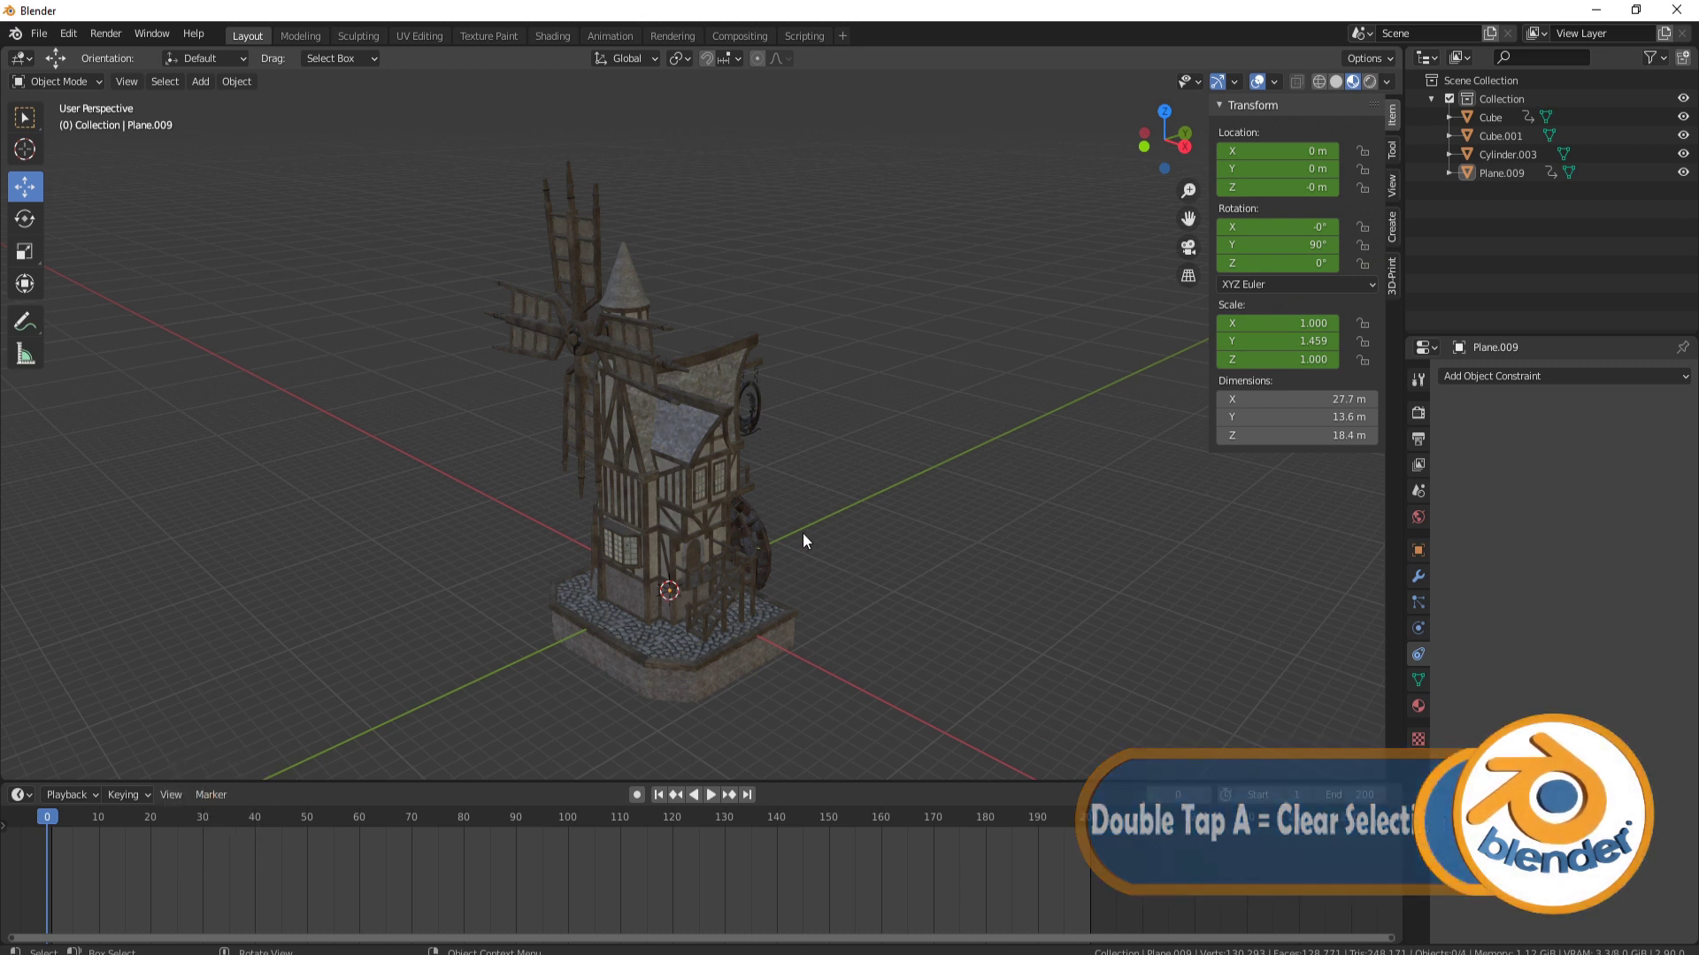
key(shift+s)
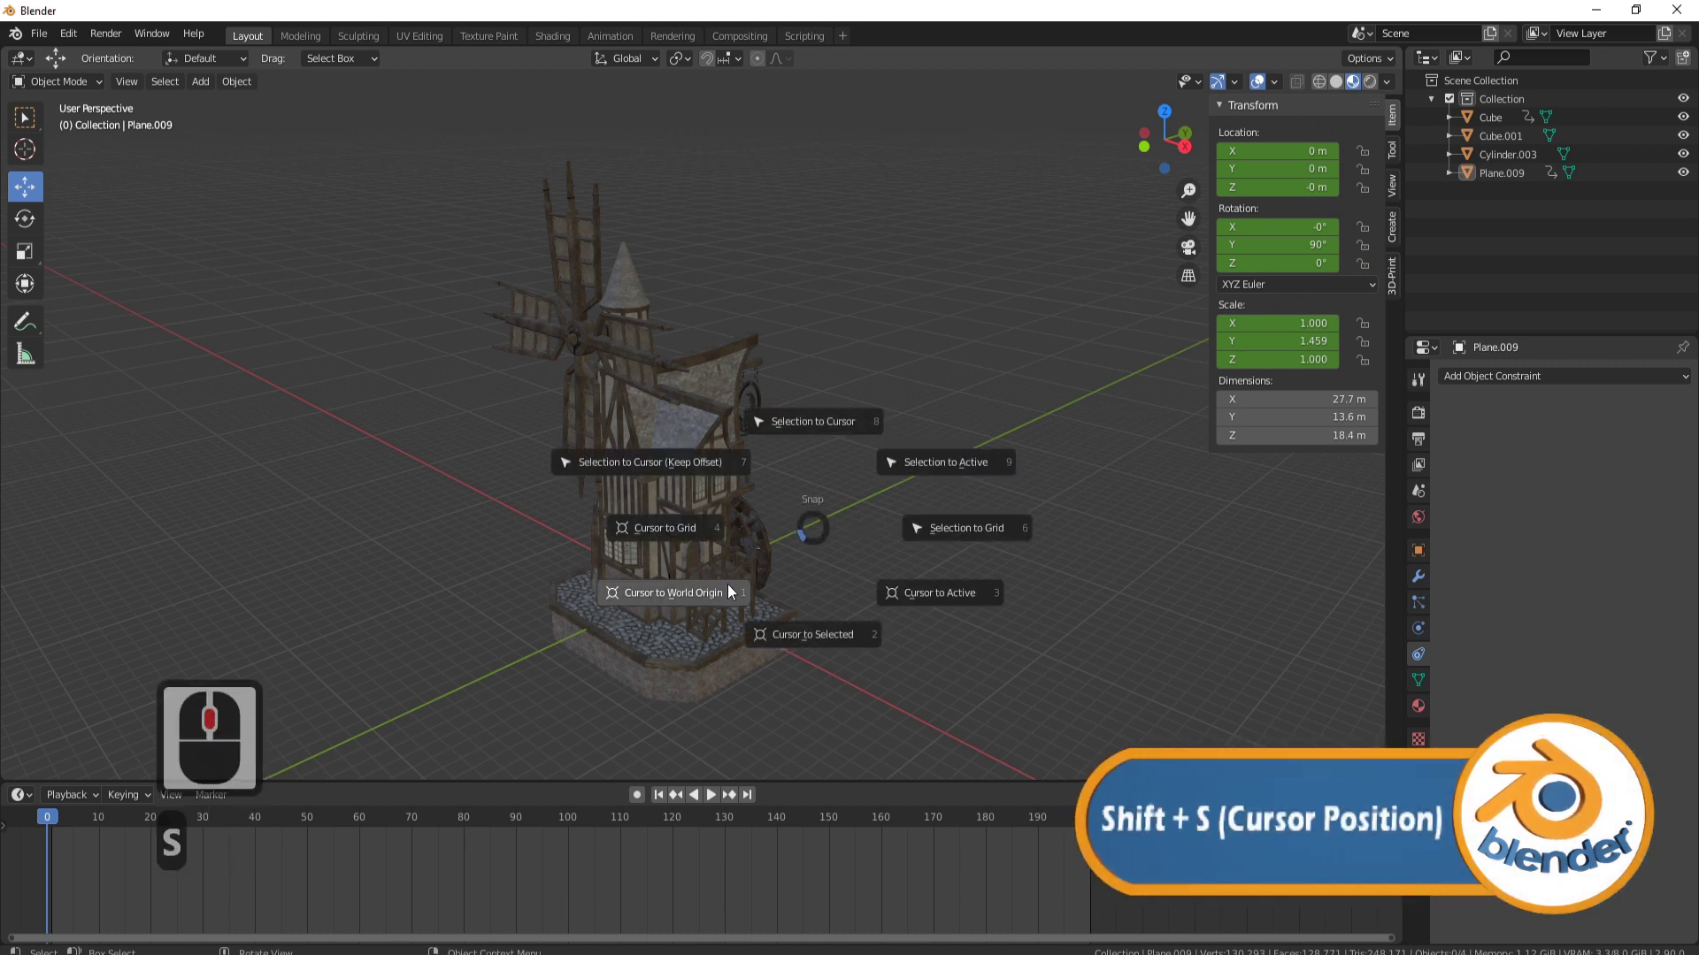
click(704, 593)
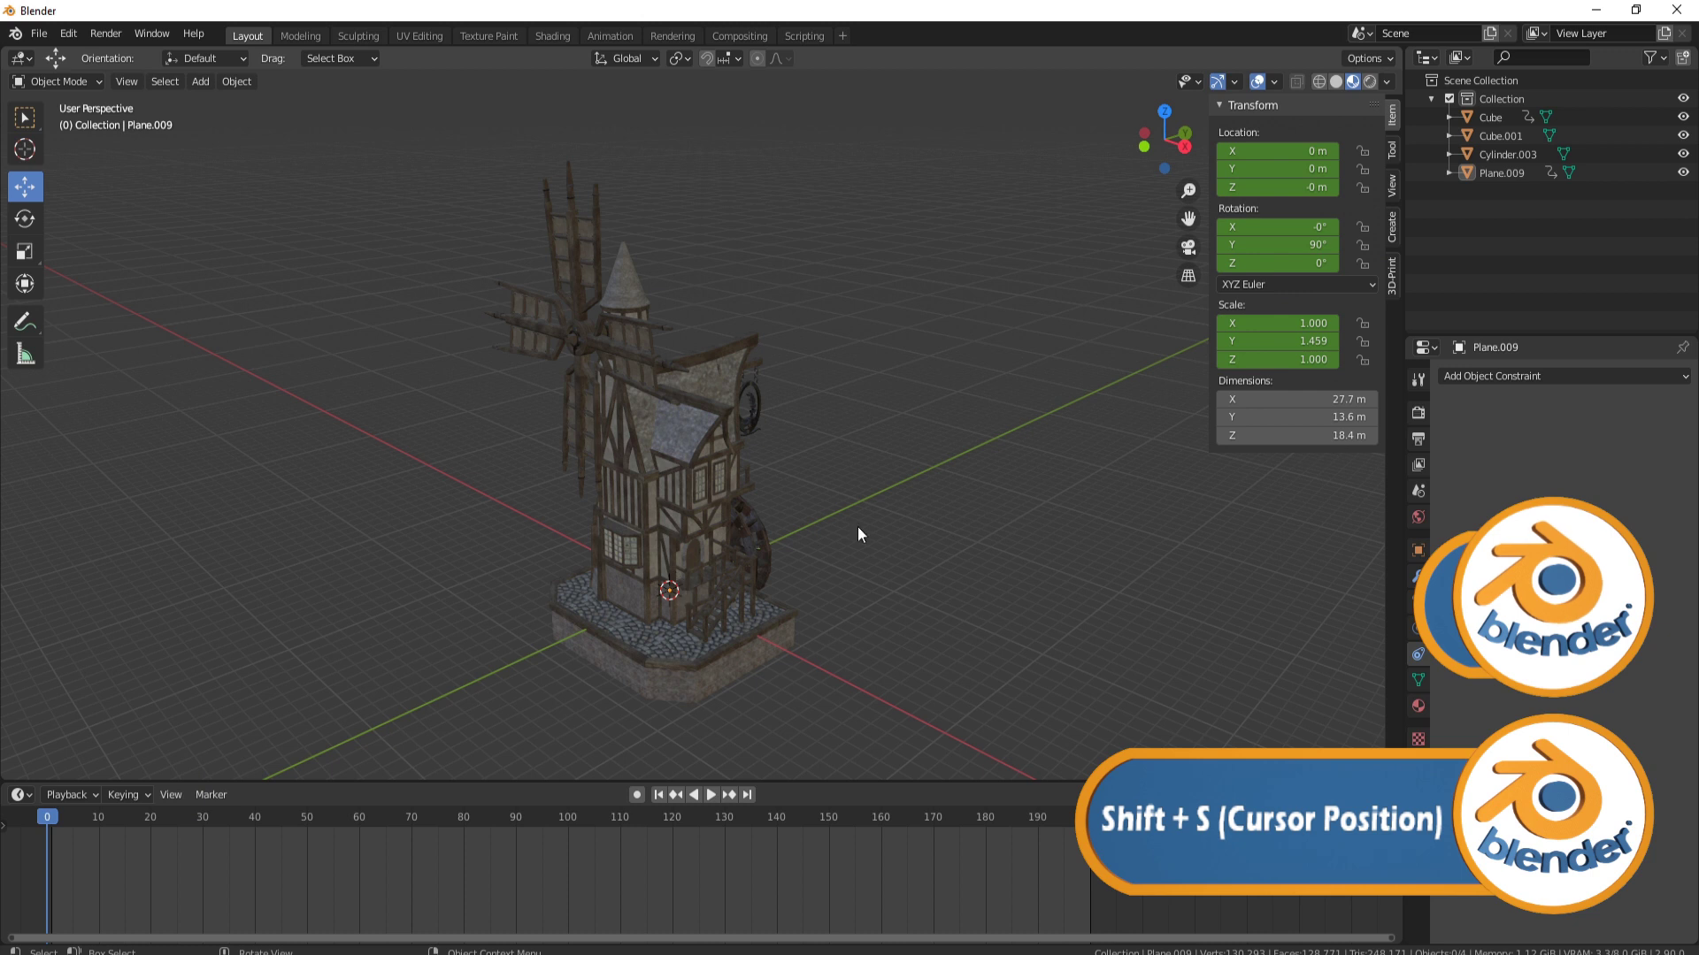
key(shift+a)
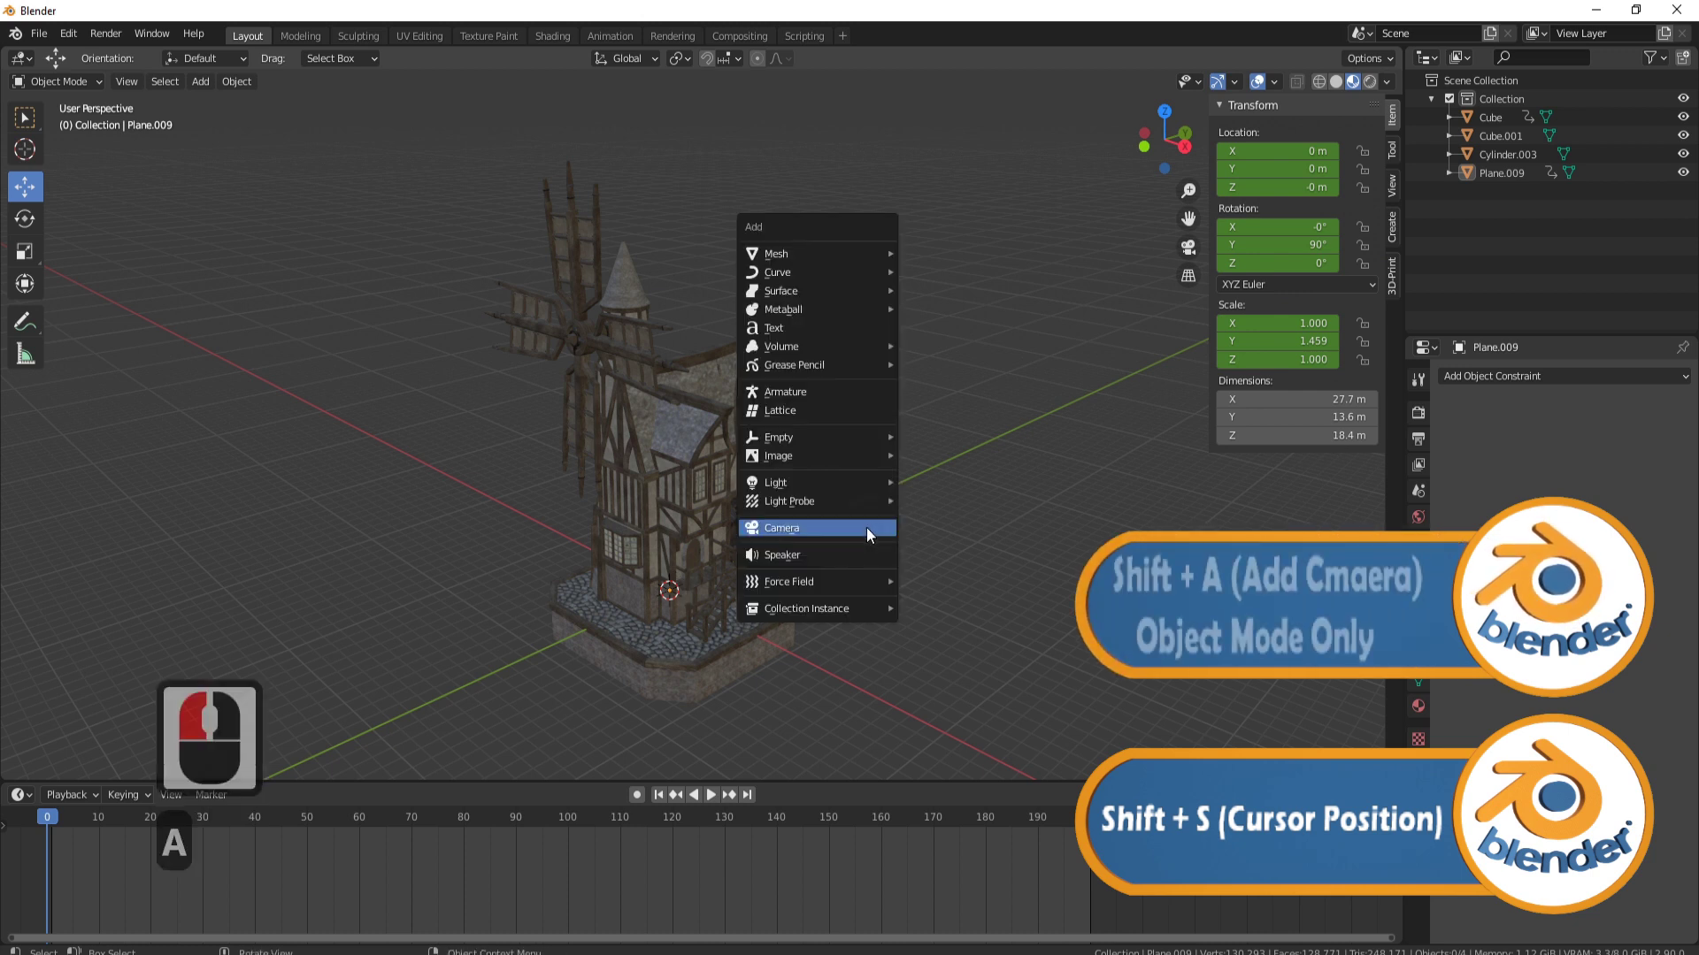
click(801, 528)
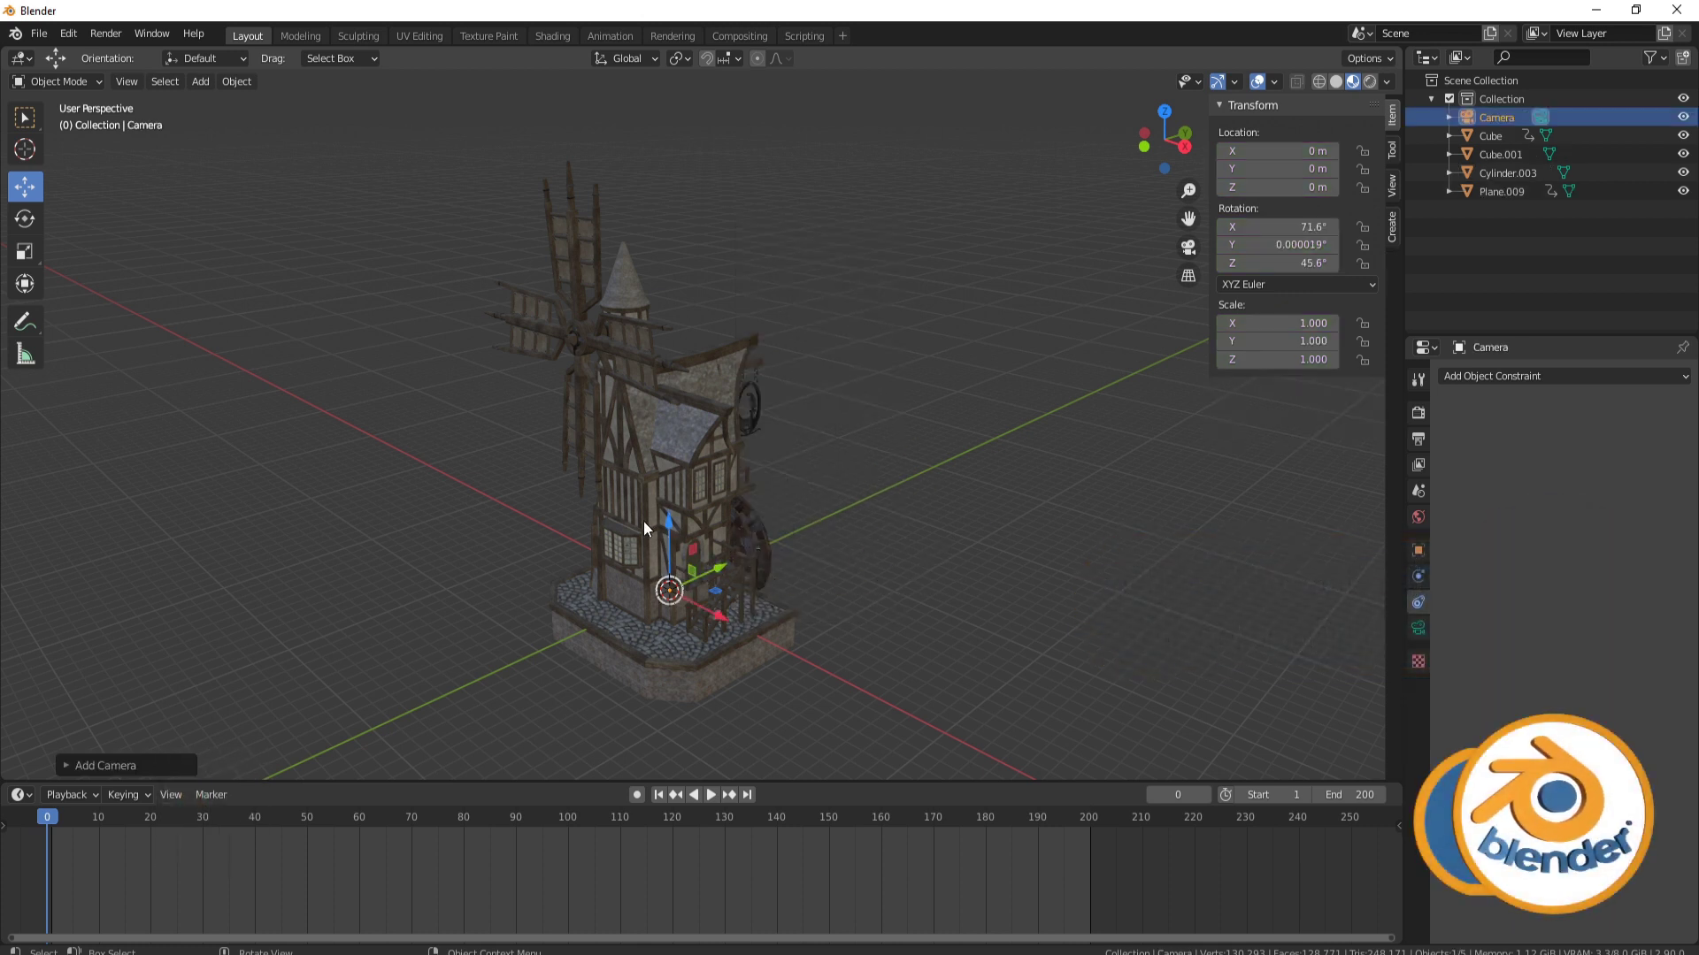
Try aligning the camera to the view from the windmill's door side and from the front of its sails
key(shift+space)
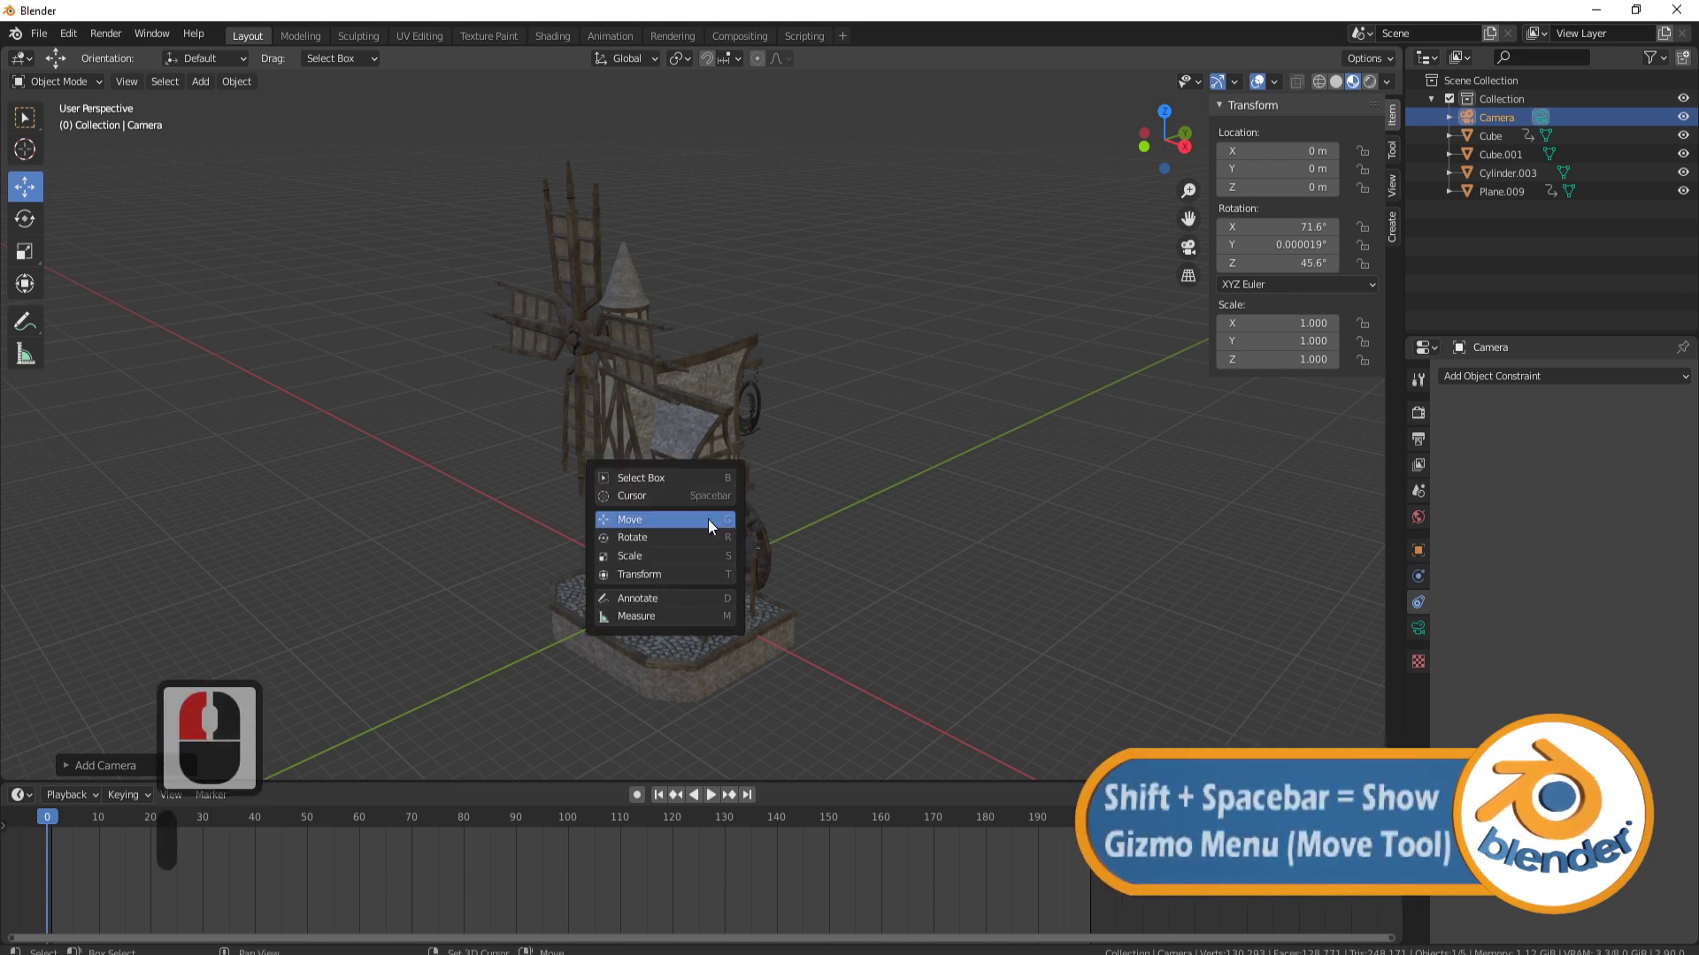
click(642, 518)
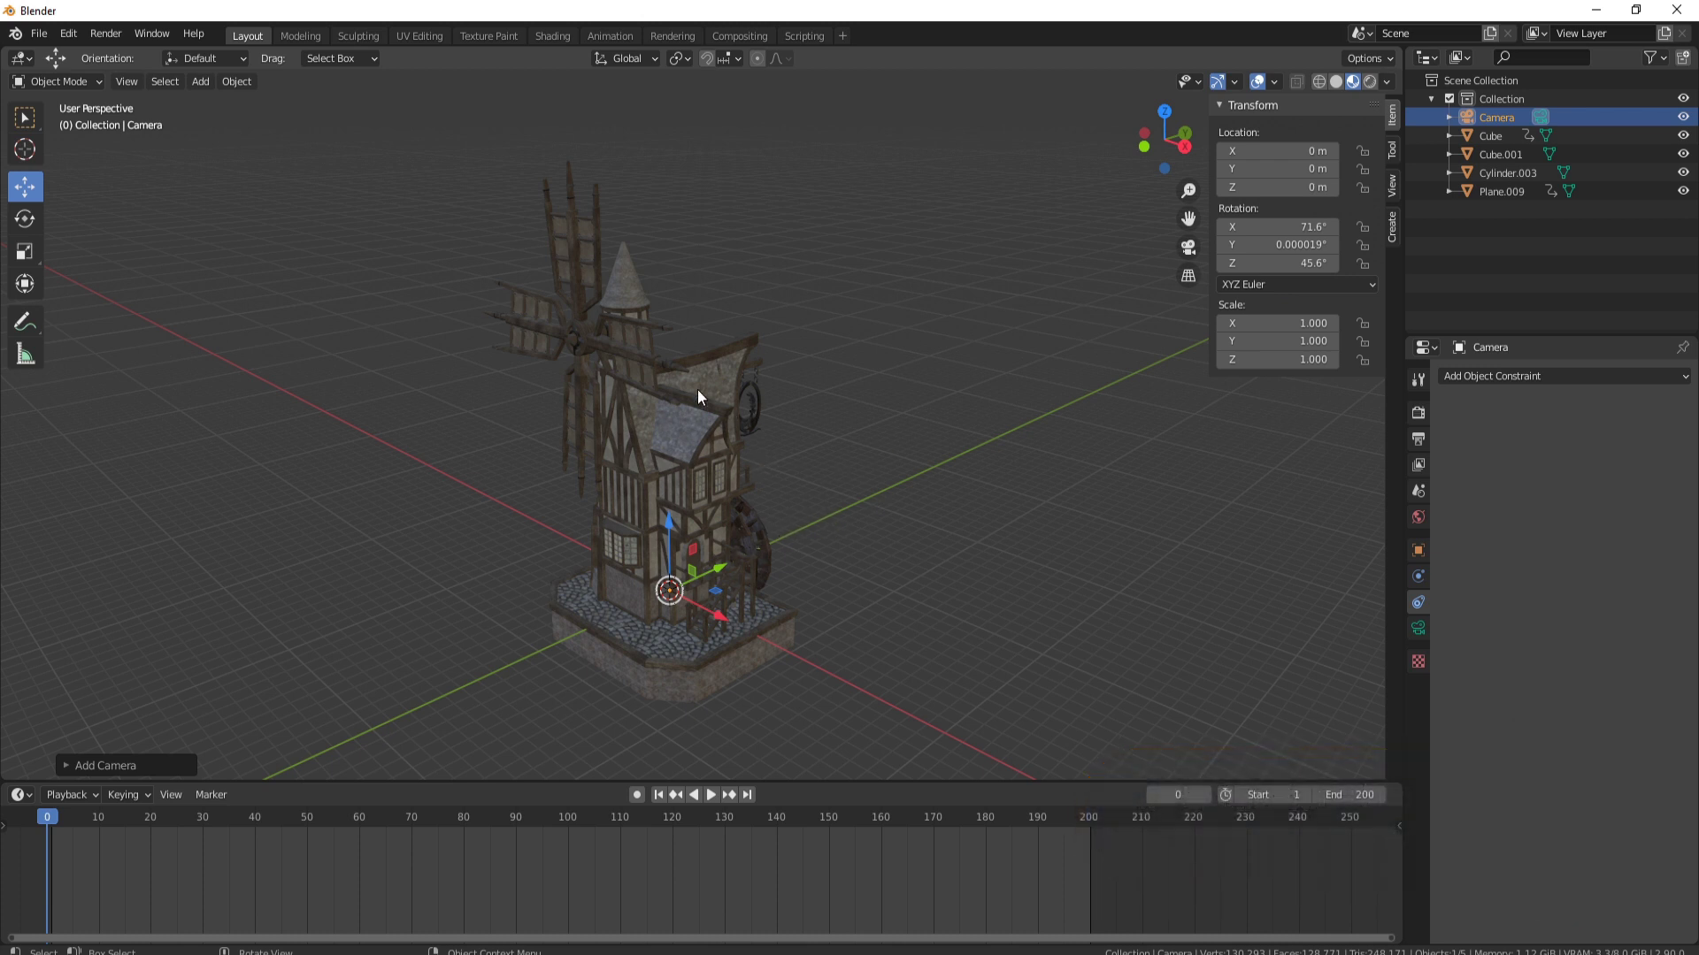
middle_drag(811, 548, 766, 446)
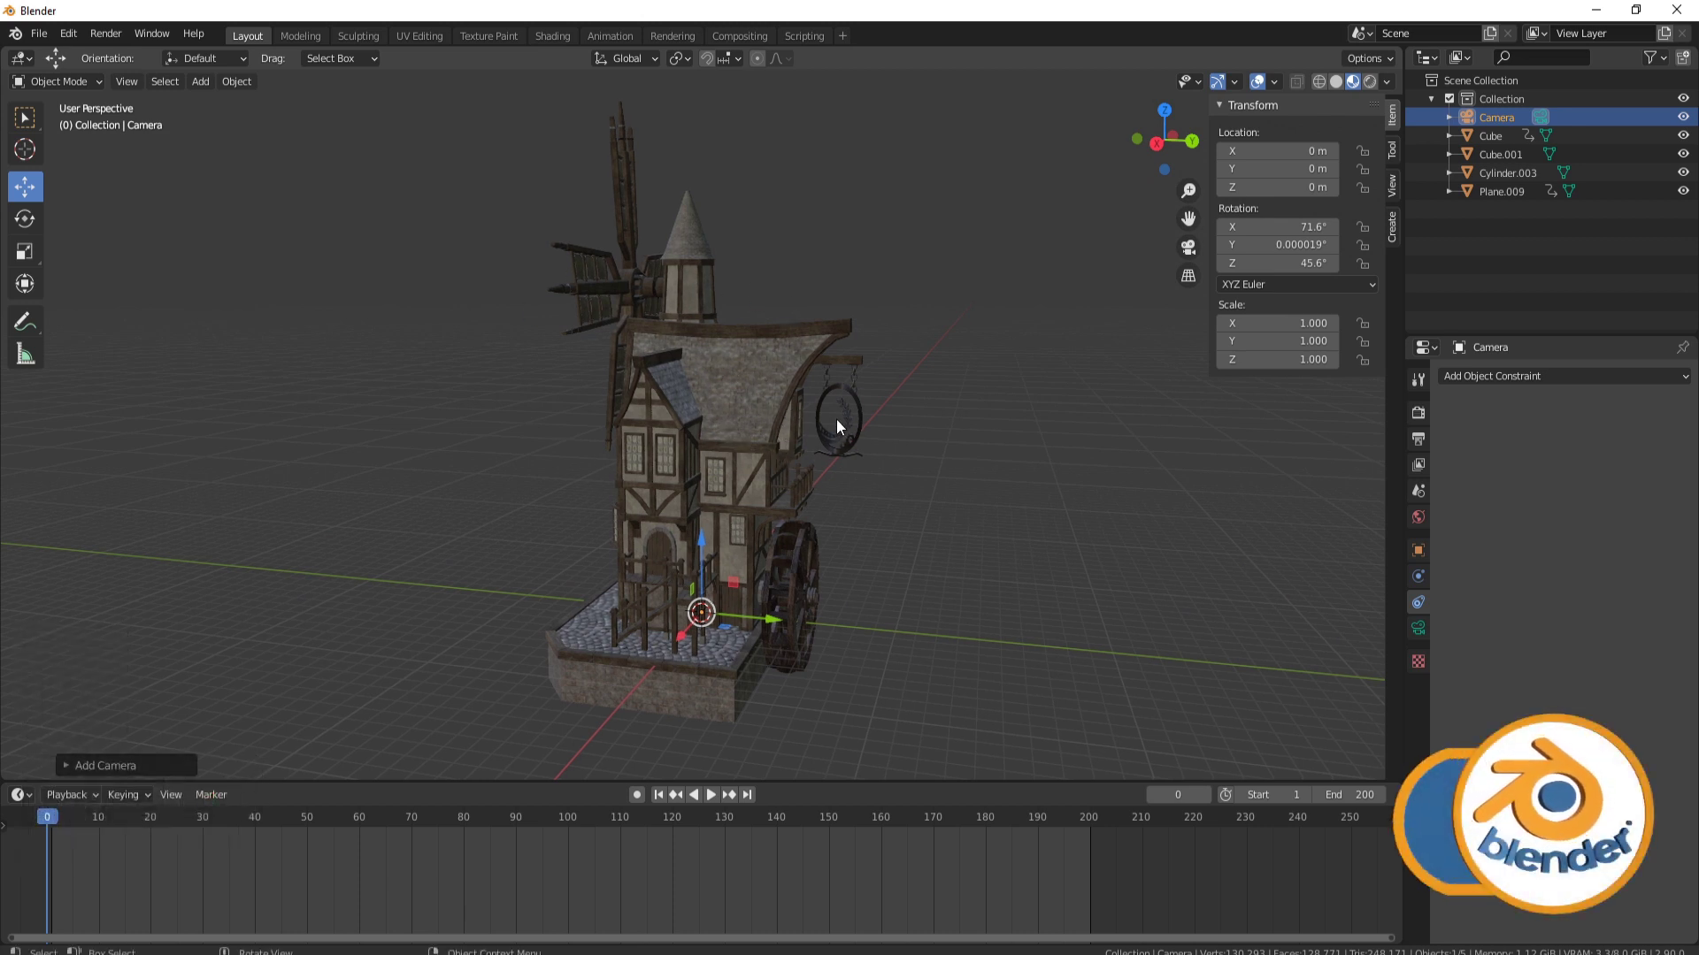
shift+middle_drag(837, 426, 836, 425)
key(ctrl+alt+KP_0)
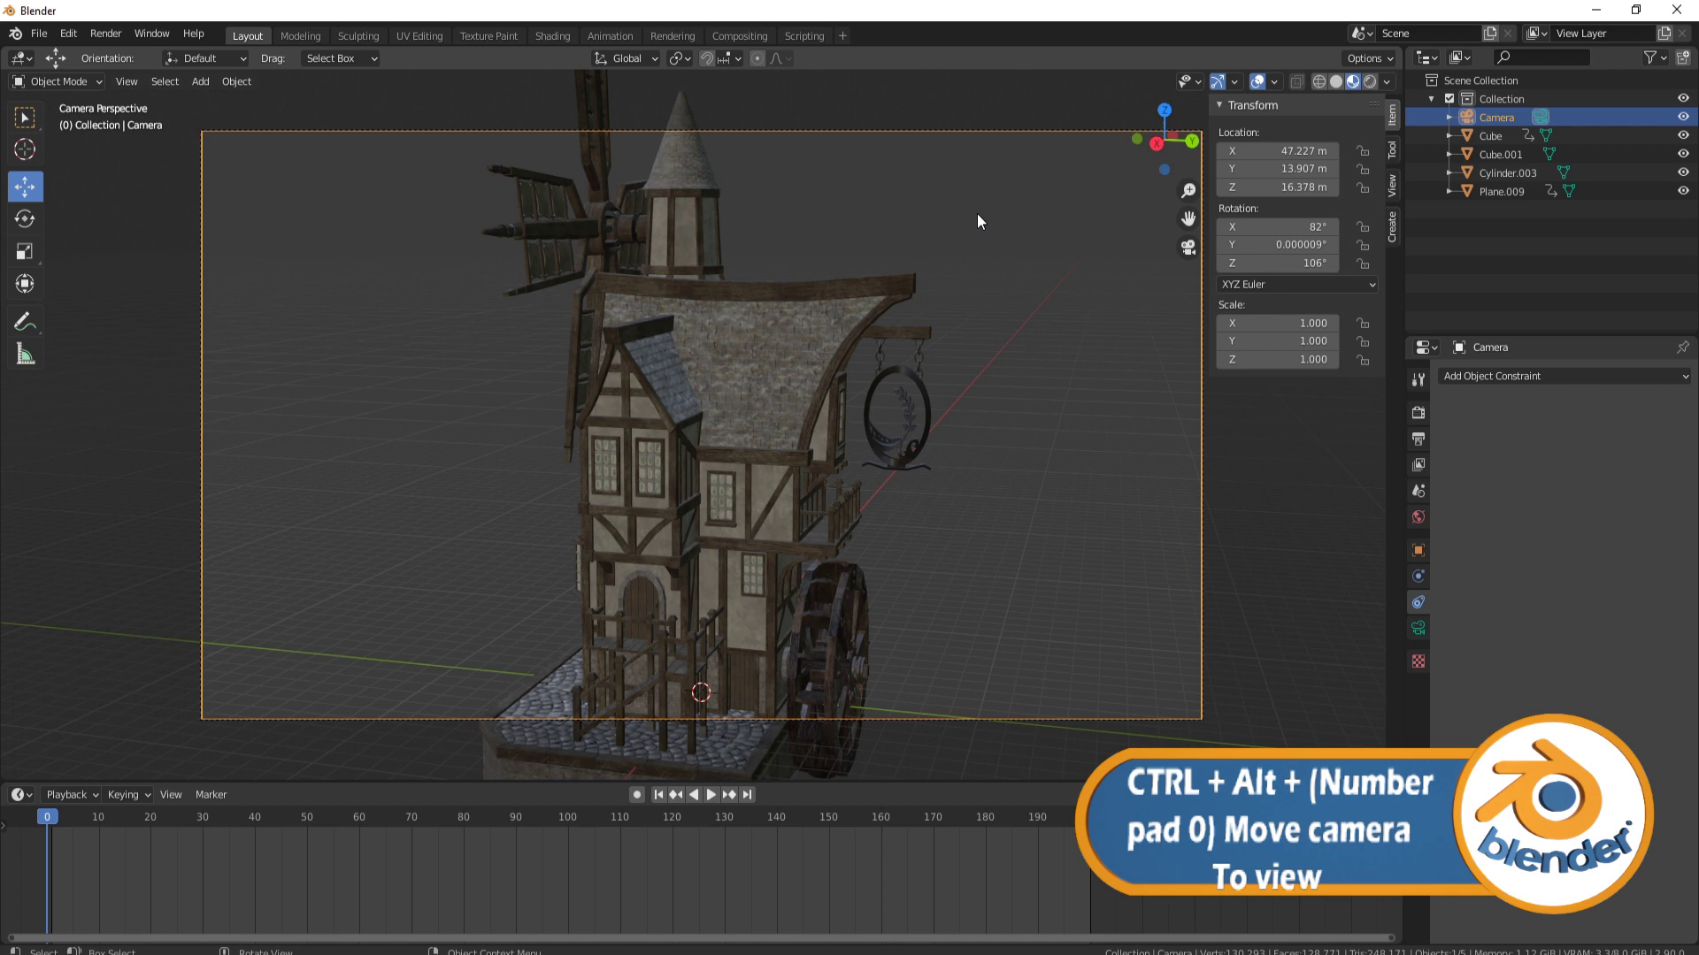
middle_drag(560, 399, 745, 396)
key(ctrl+alt+KP_0)
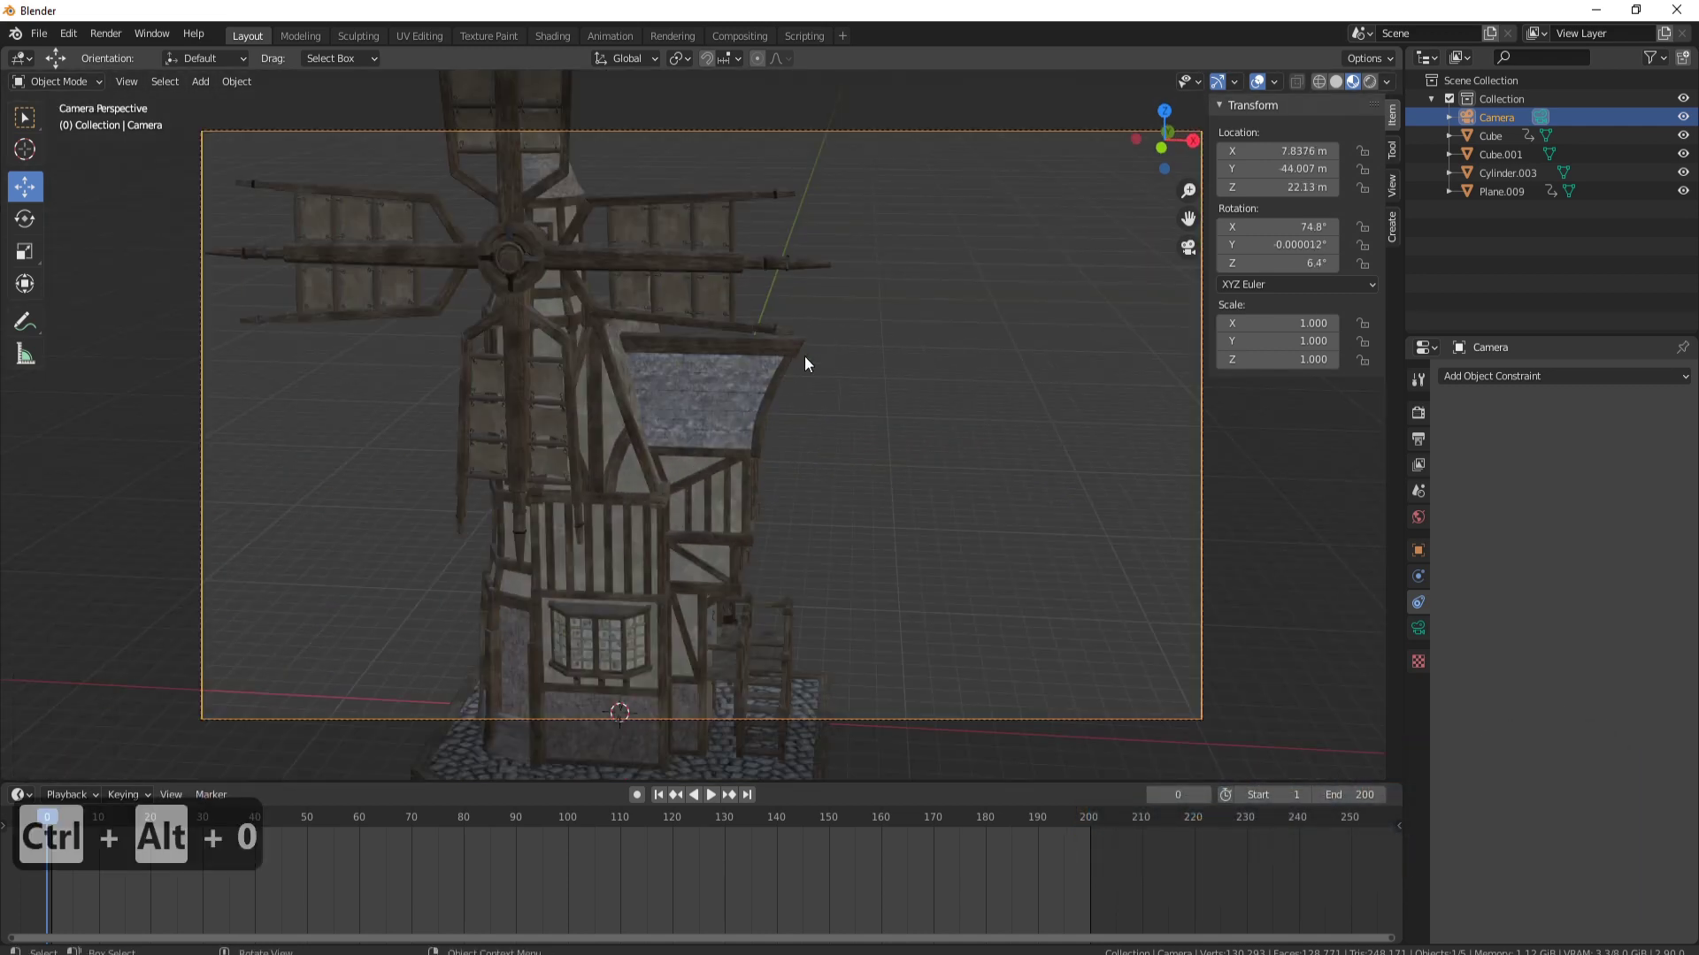
Align the camera to a view of the windmill's rear showing the water wheel and round tower
middle_drag(1010, 290, 730, 182)
scroll(706, 272, down, 2)
shift+middle_drag(706, 271, 682, 255)
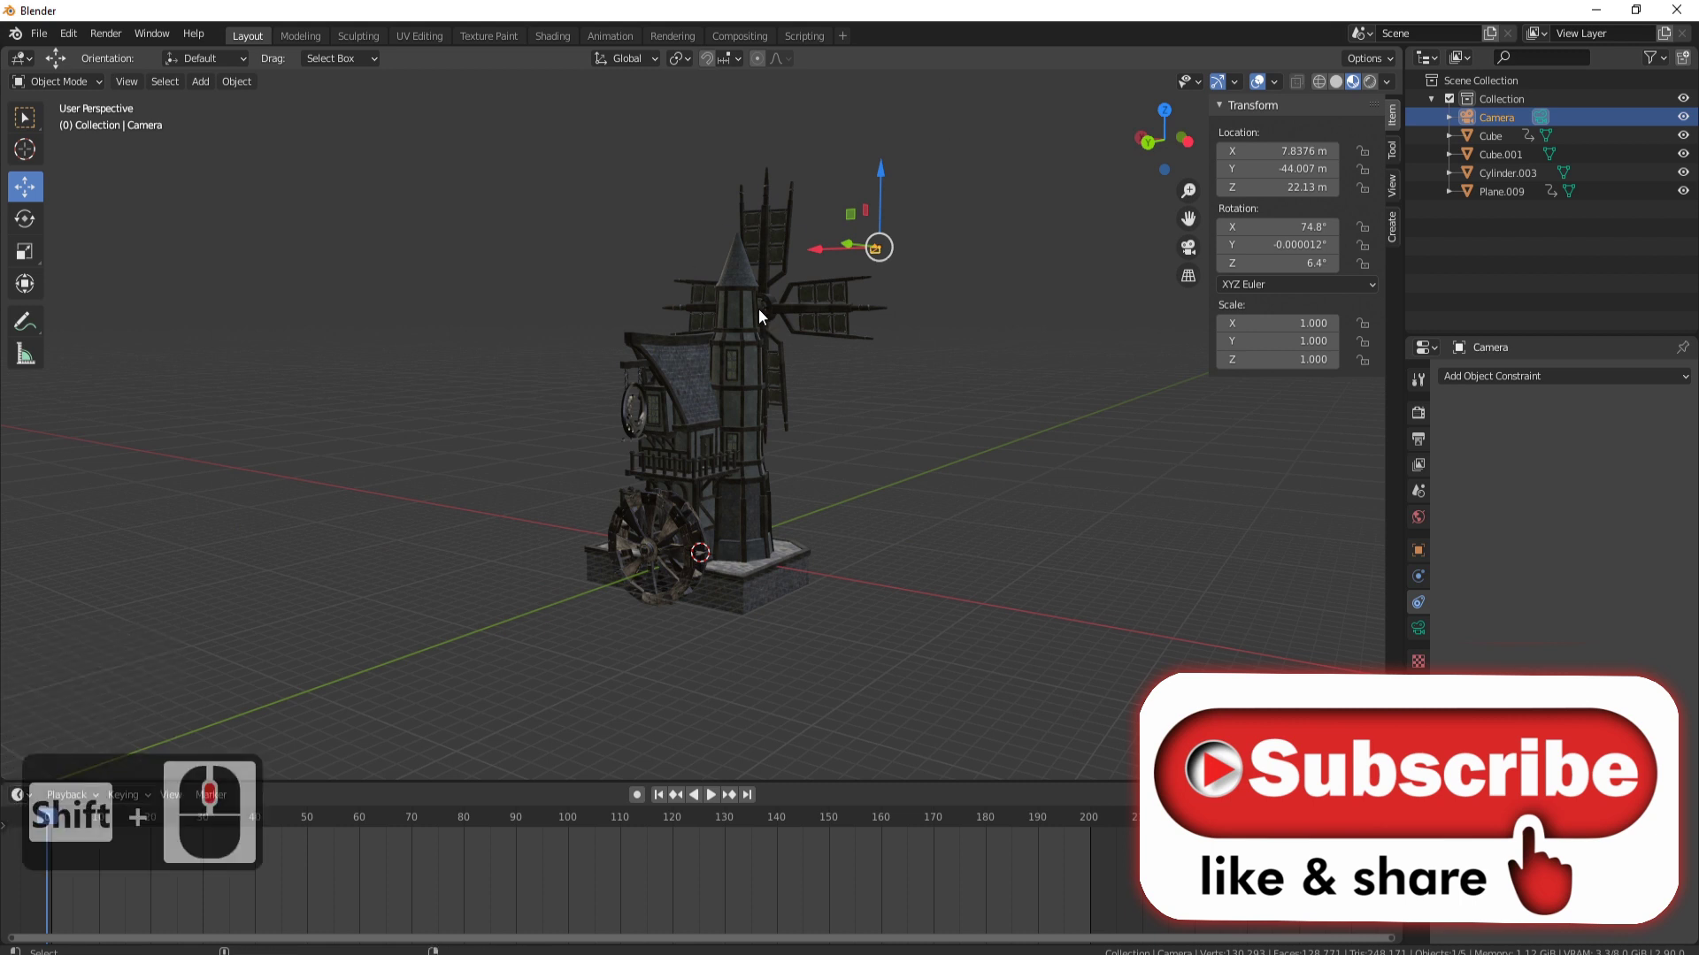
key(ctrl+alt+KP_0)
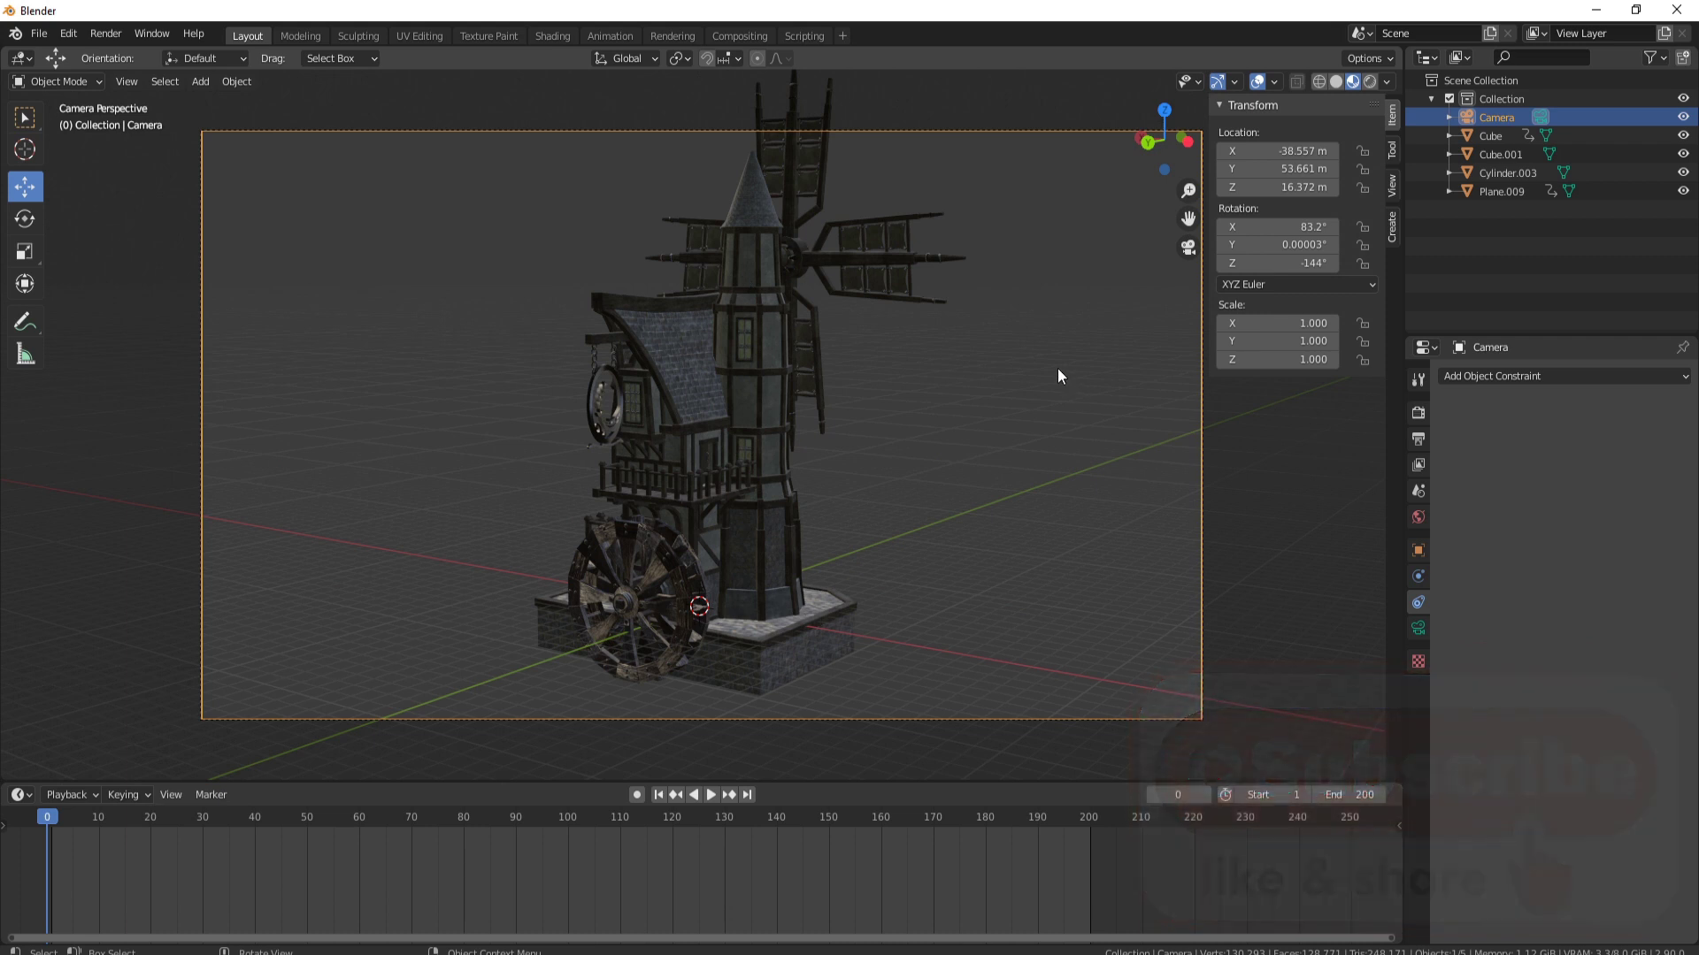
Set the render resolution to 2046 by 2046 px and bring the whole square camera frame into view
click(1417, 440)
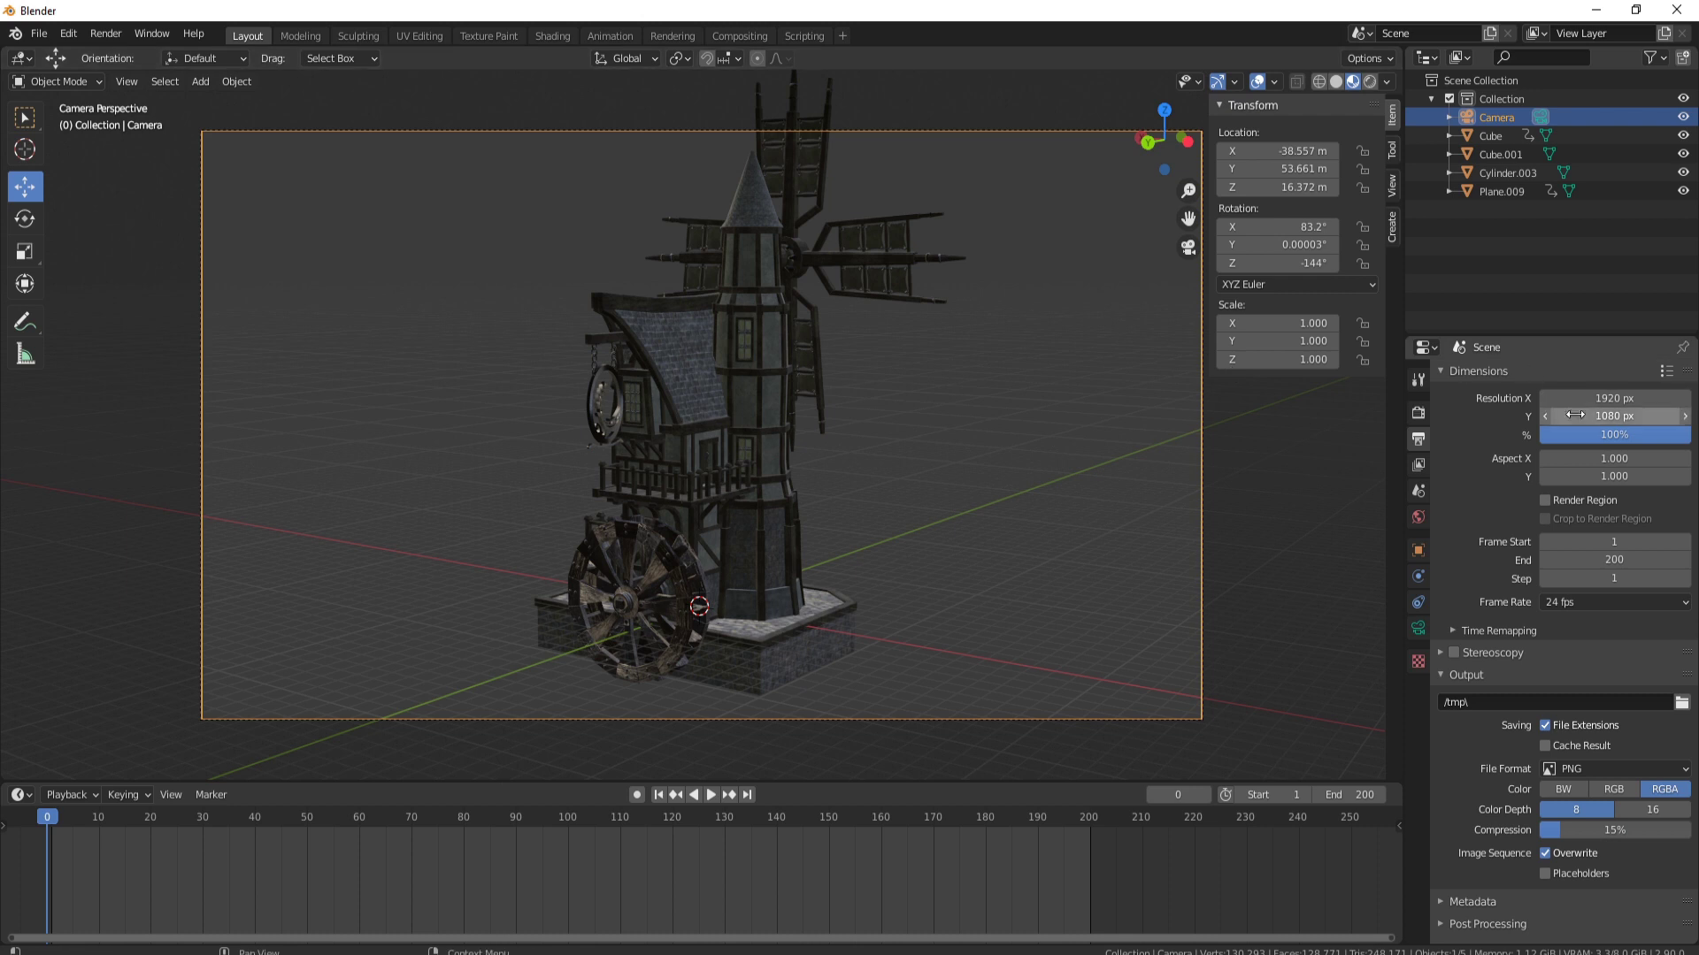
click(1615, 398)
text(2046)
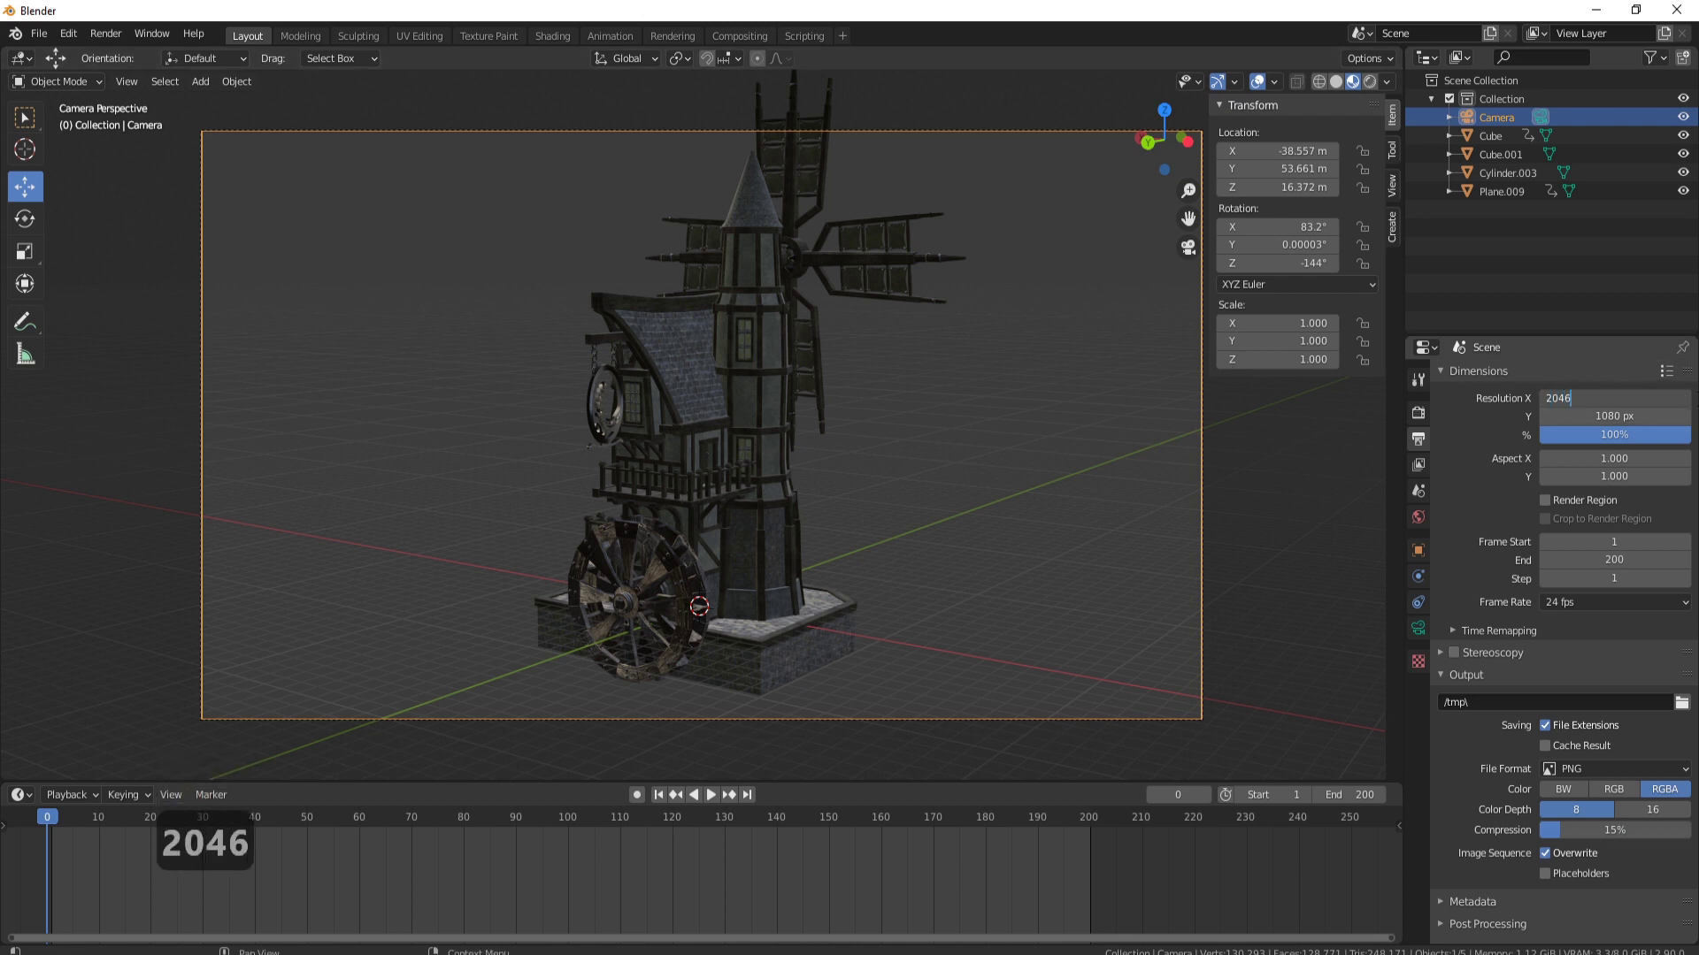
key(Tab)
text(2046)
key(Return)
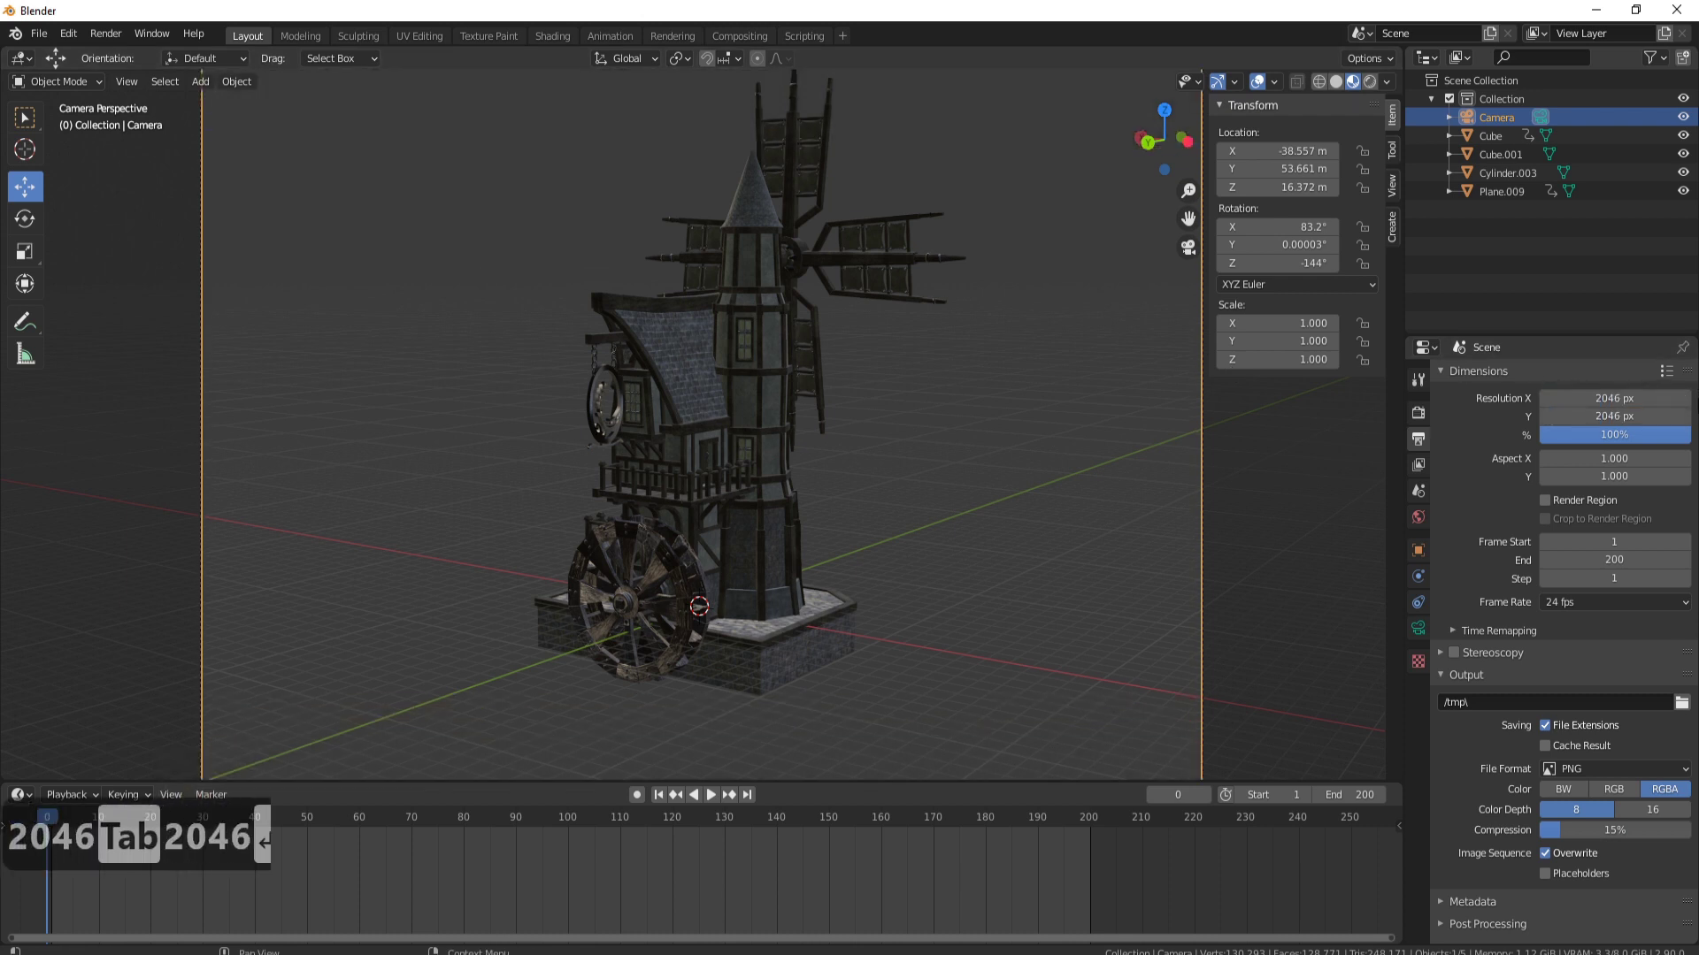
scroll(1019, 437, down, 3)
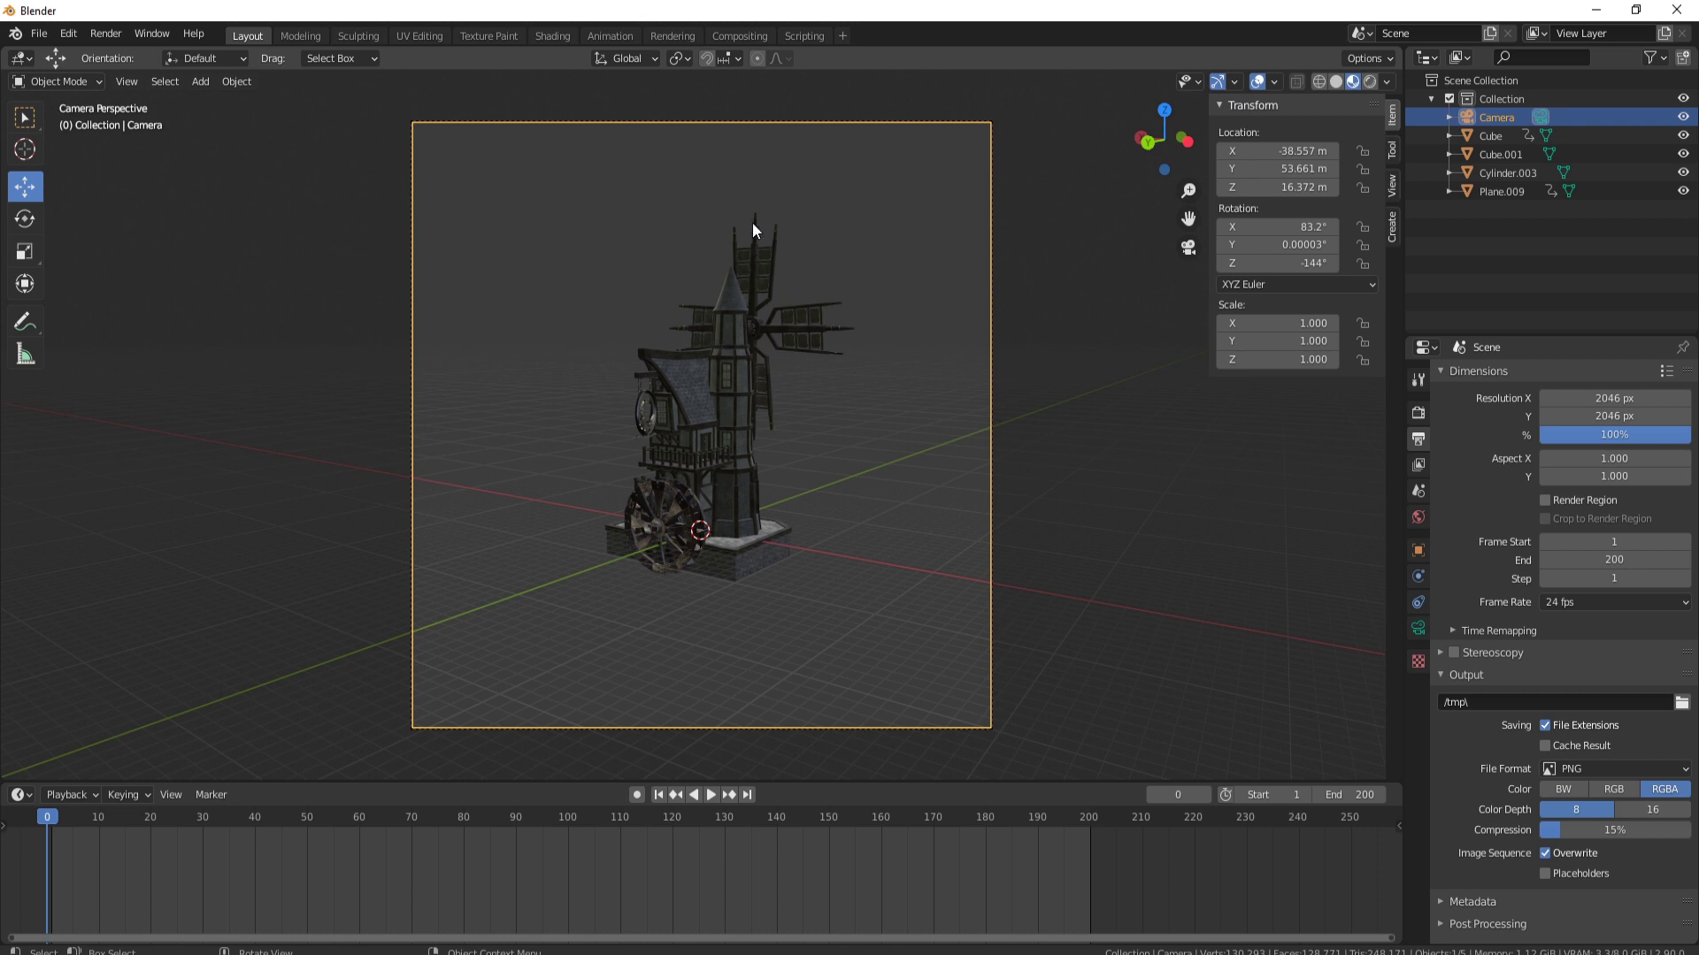
Lock the camera to the view, orbit it slightly around the windmill, and unlock it again
click(1392, 186)
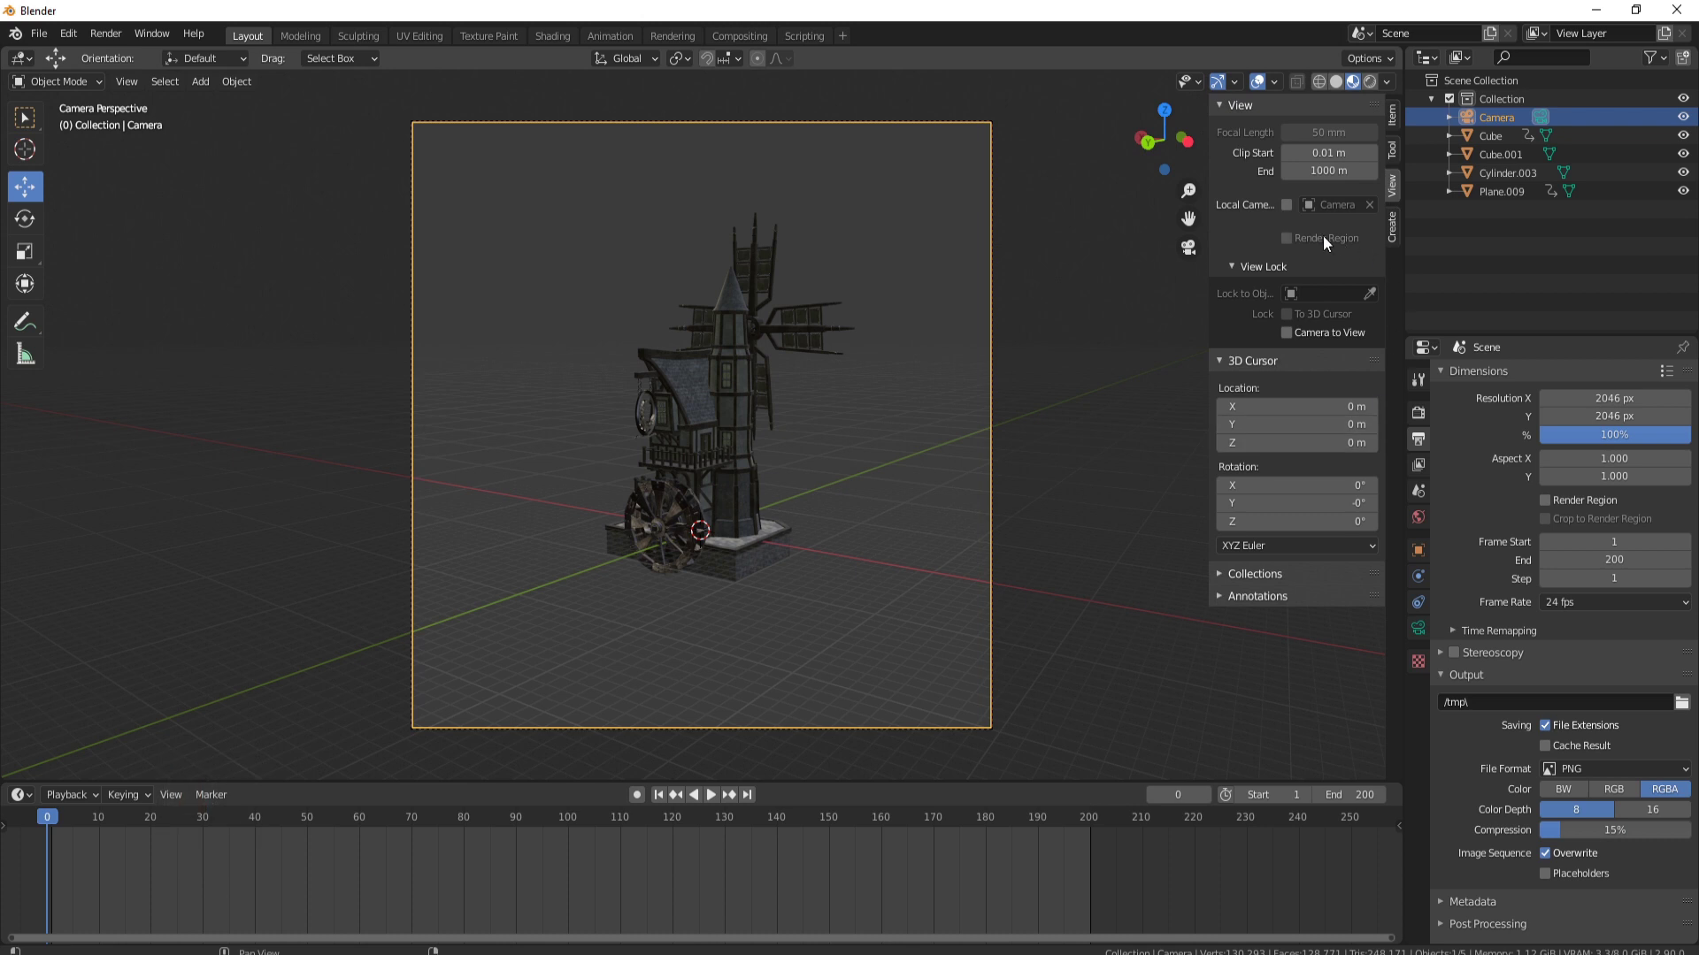
click(1288, 333)
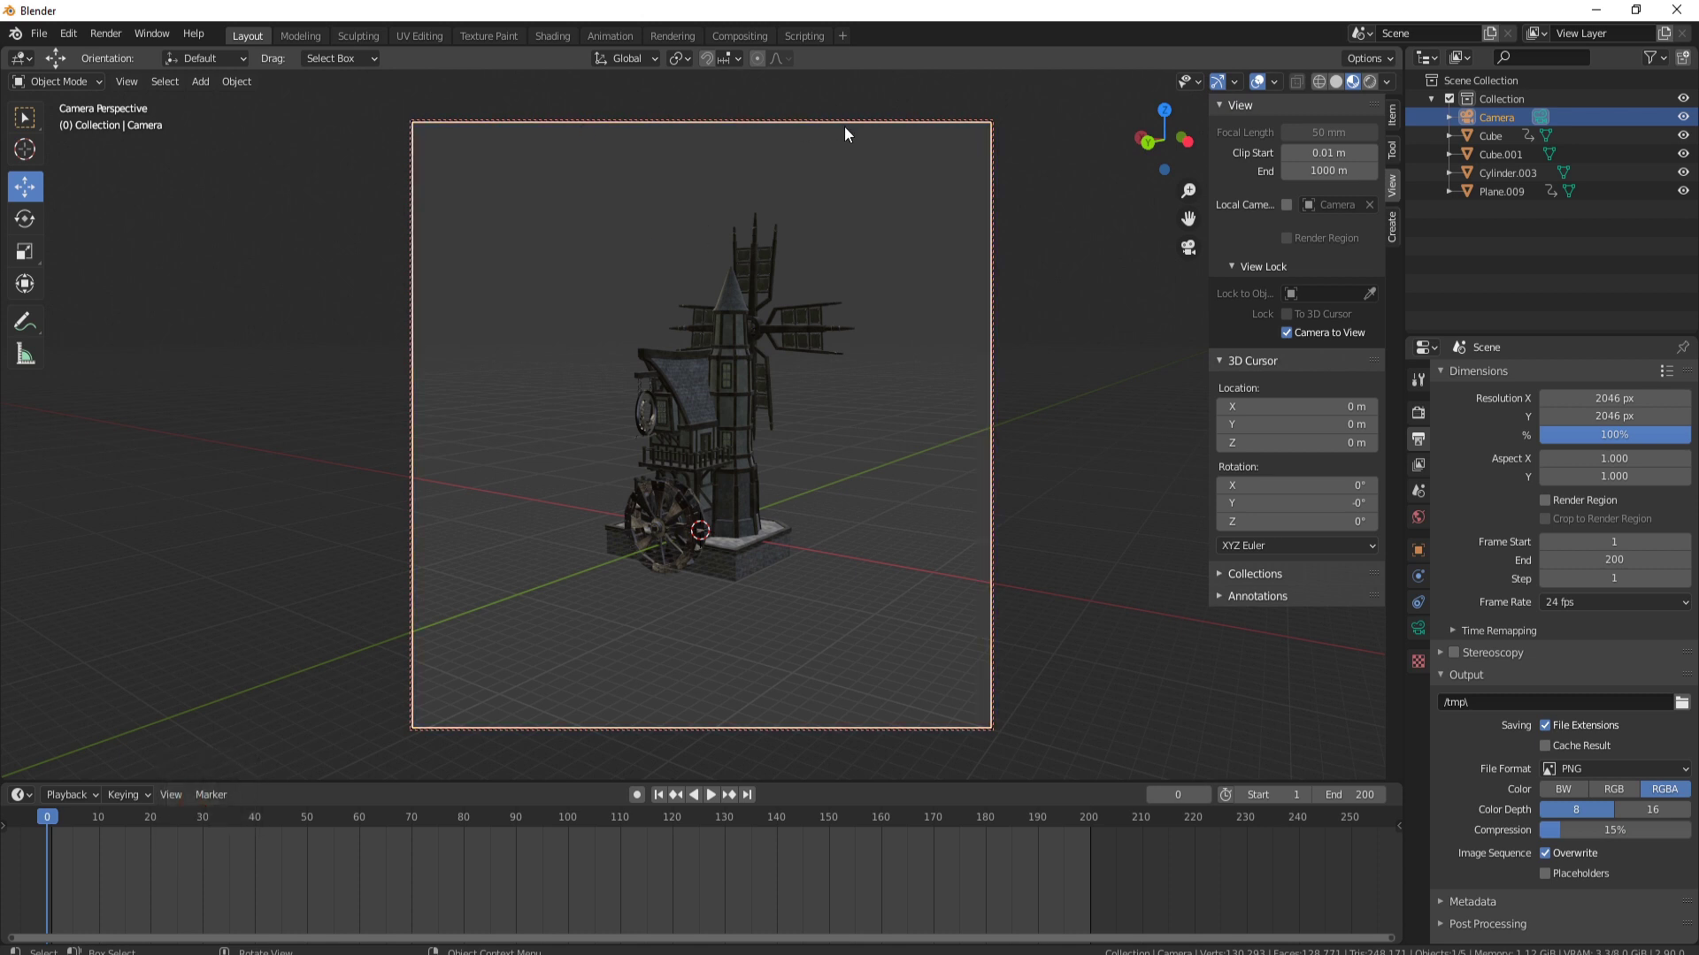
middle_drag(805, 534, 865, 536)
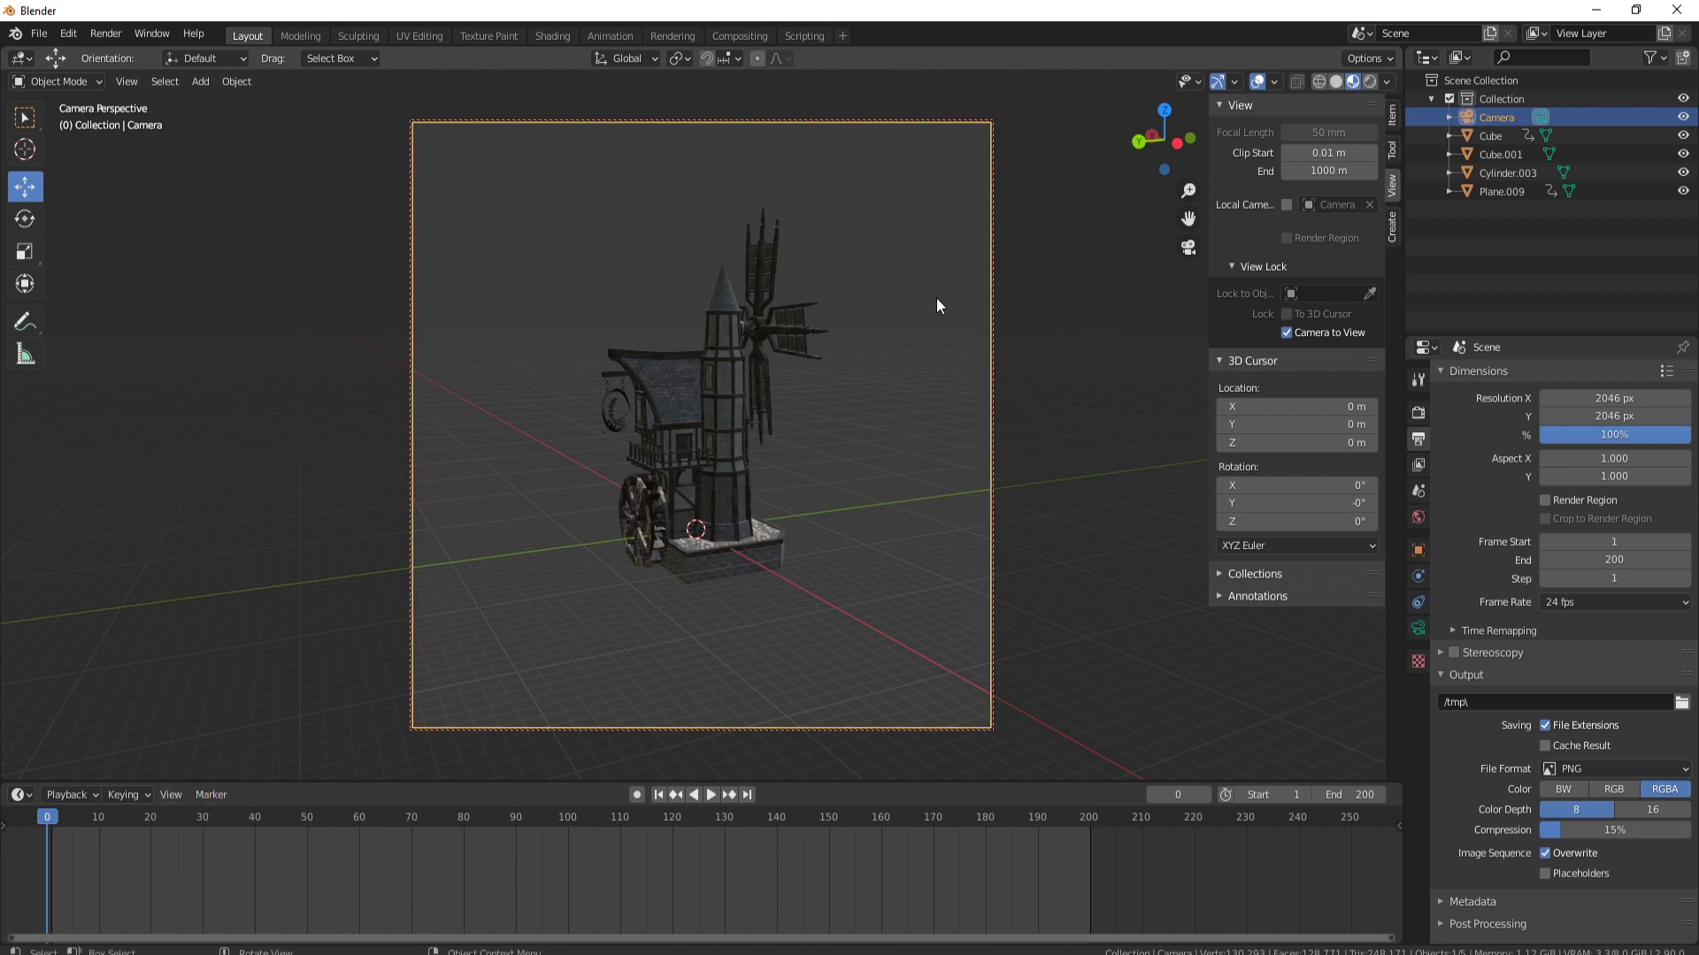
click(1286, 332)
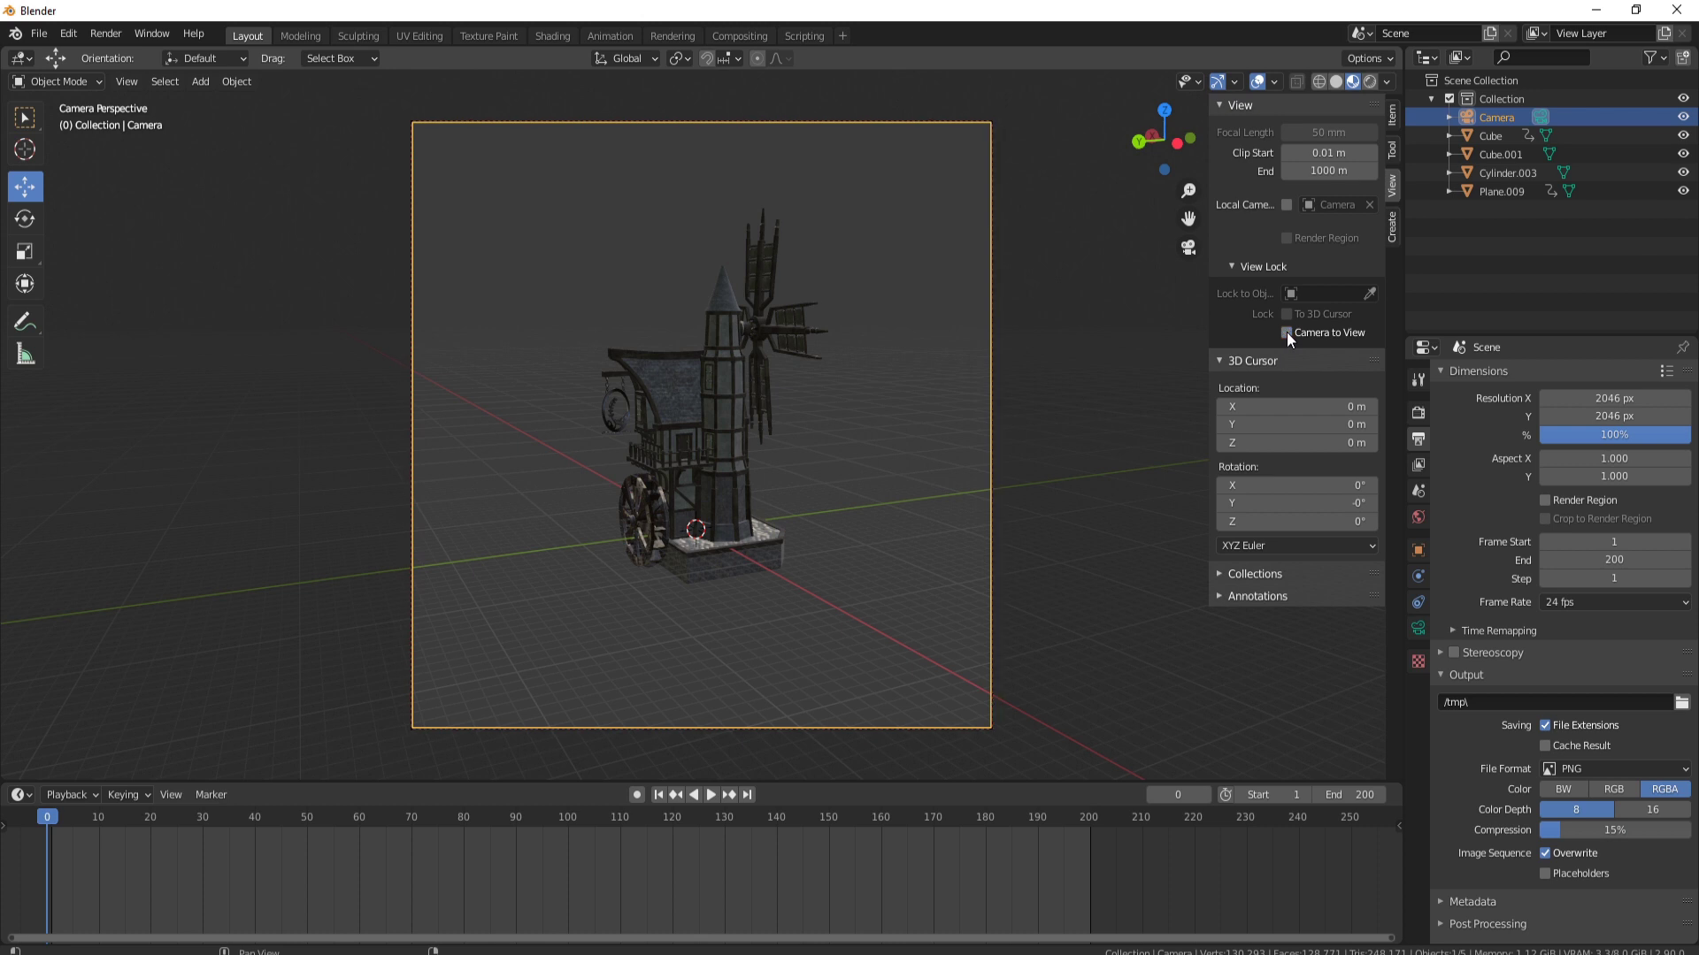
Set the render resolution to 1920 by 1080 px
double_click(1603, 399)
text(1920)
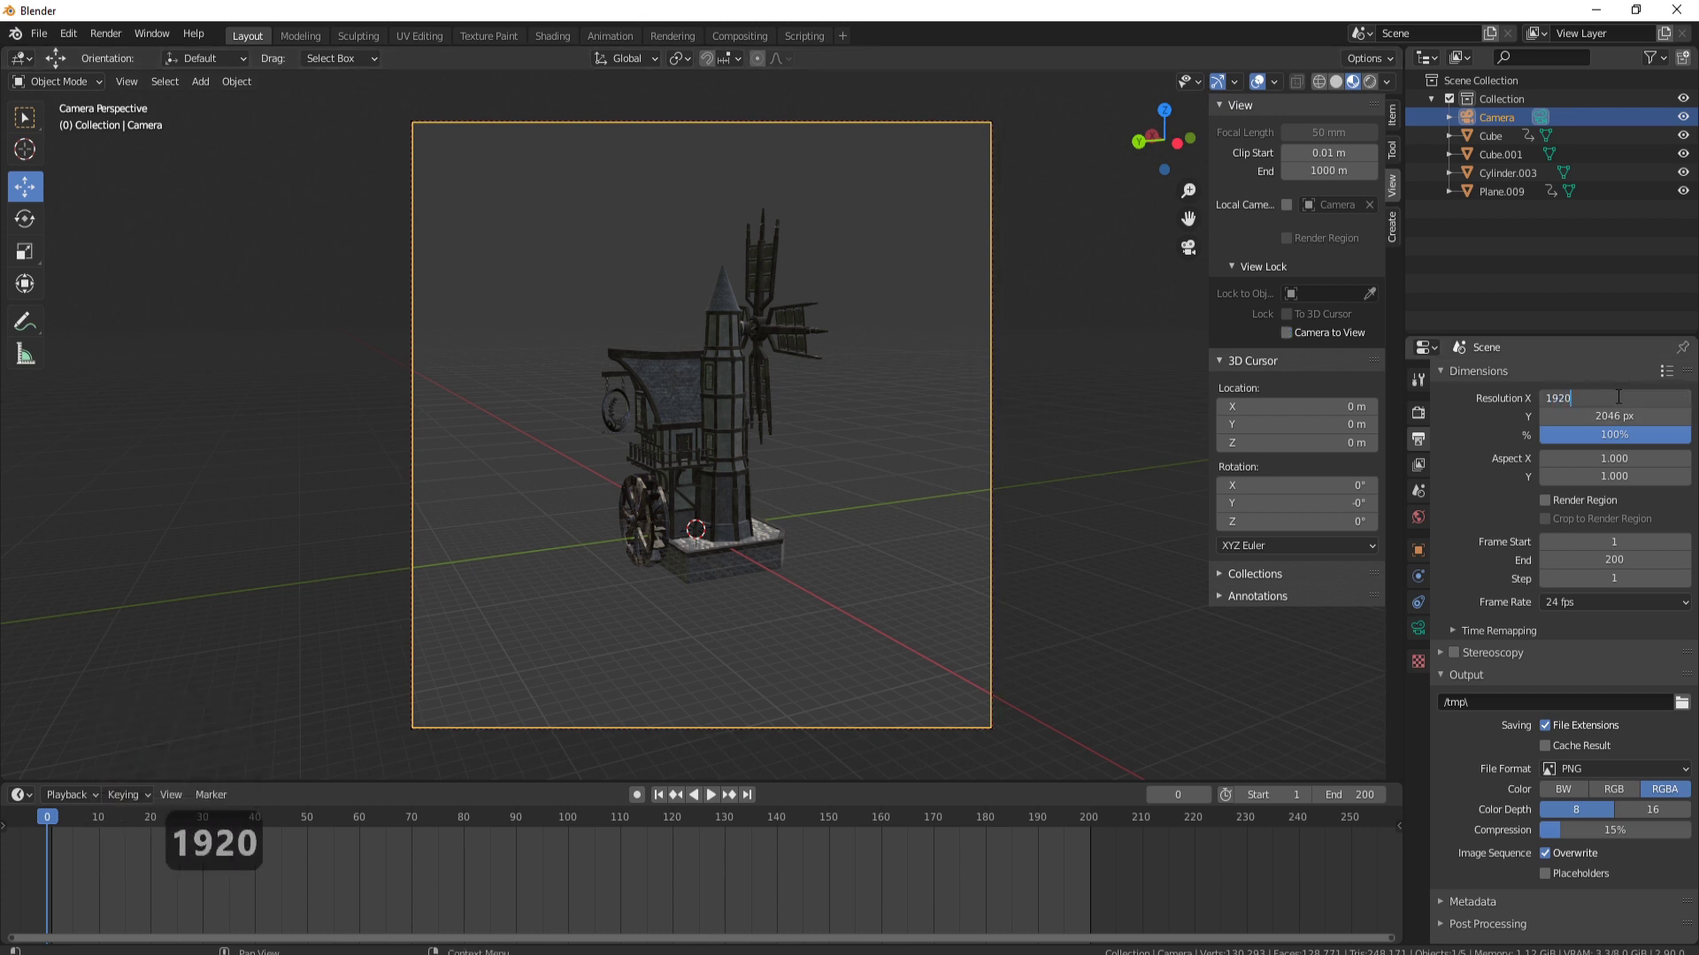
key(Tab)
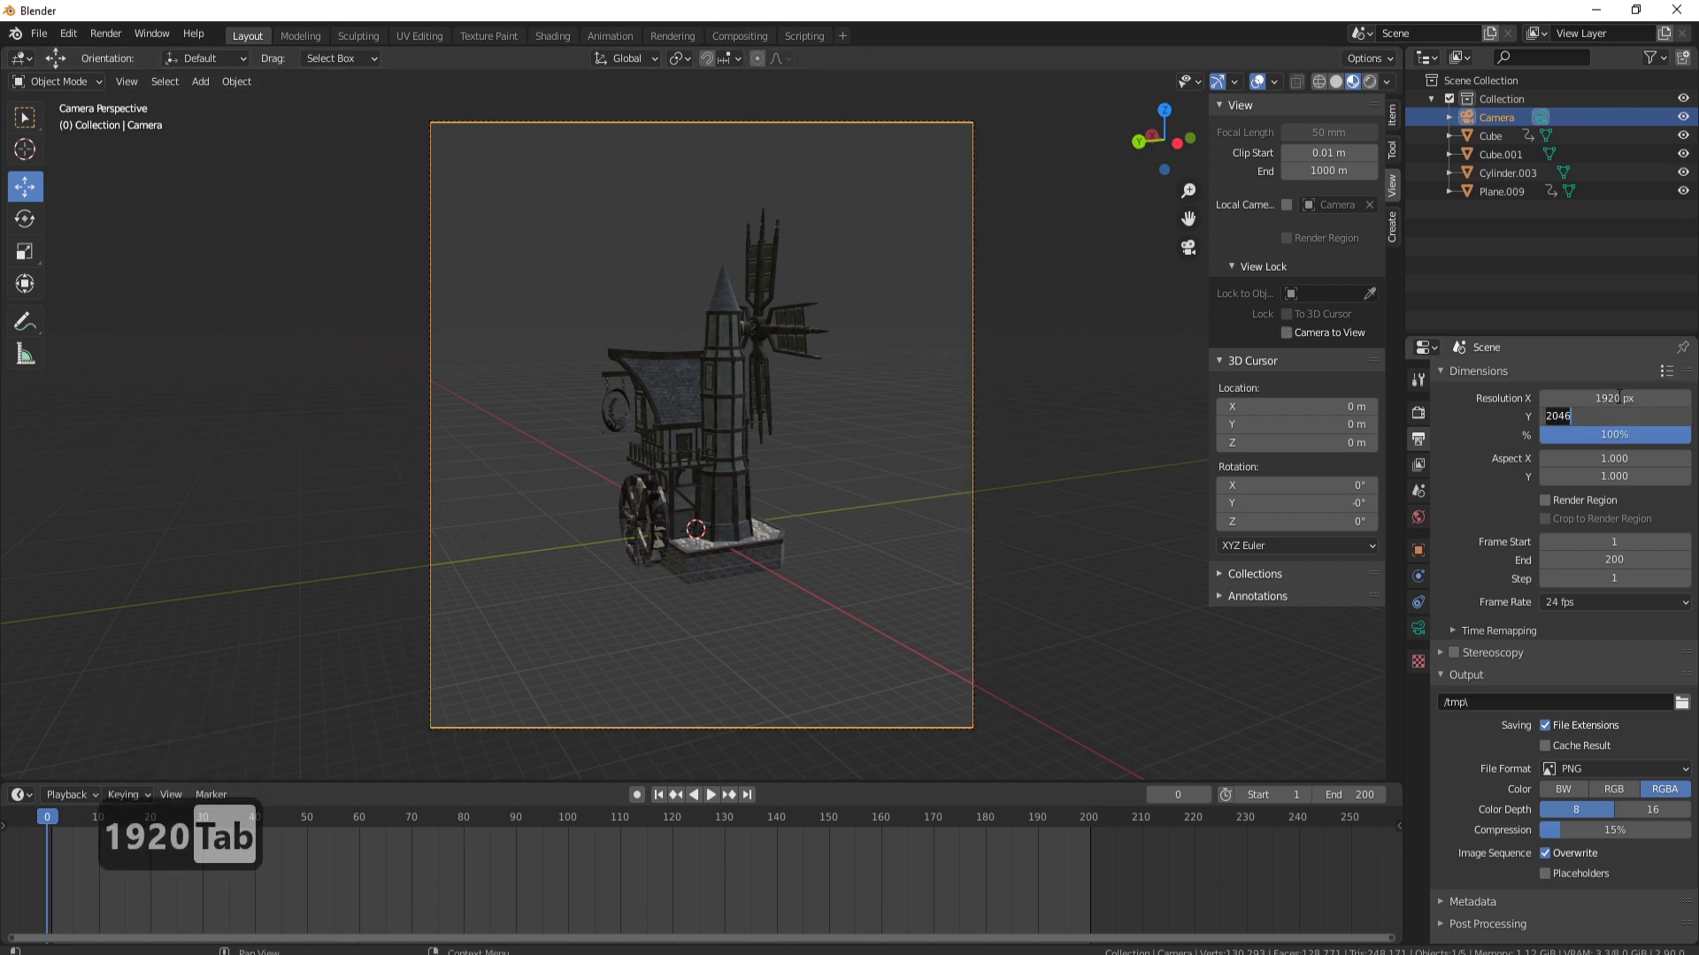
text(1080)
key(Return)
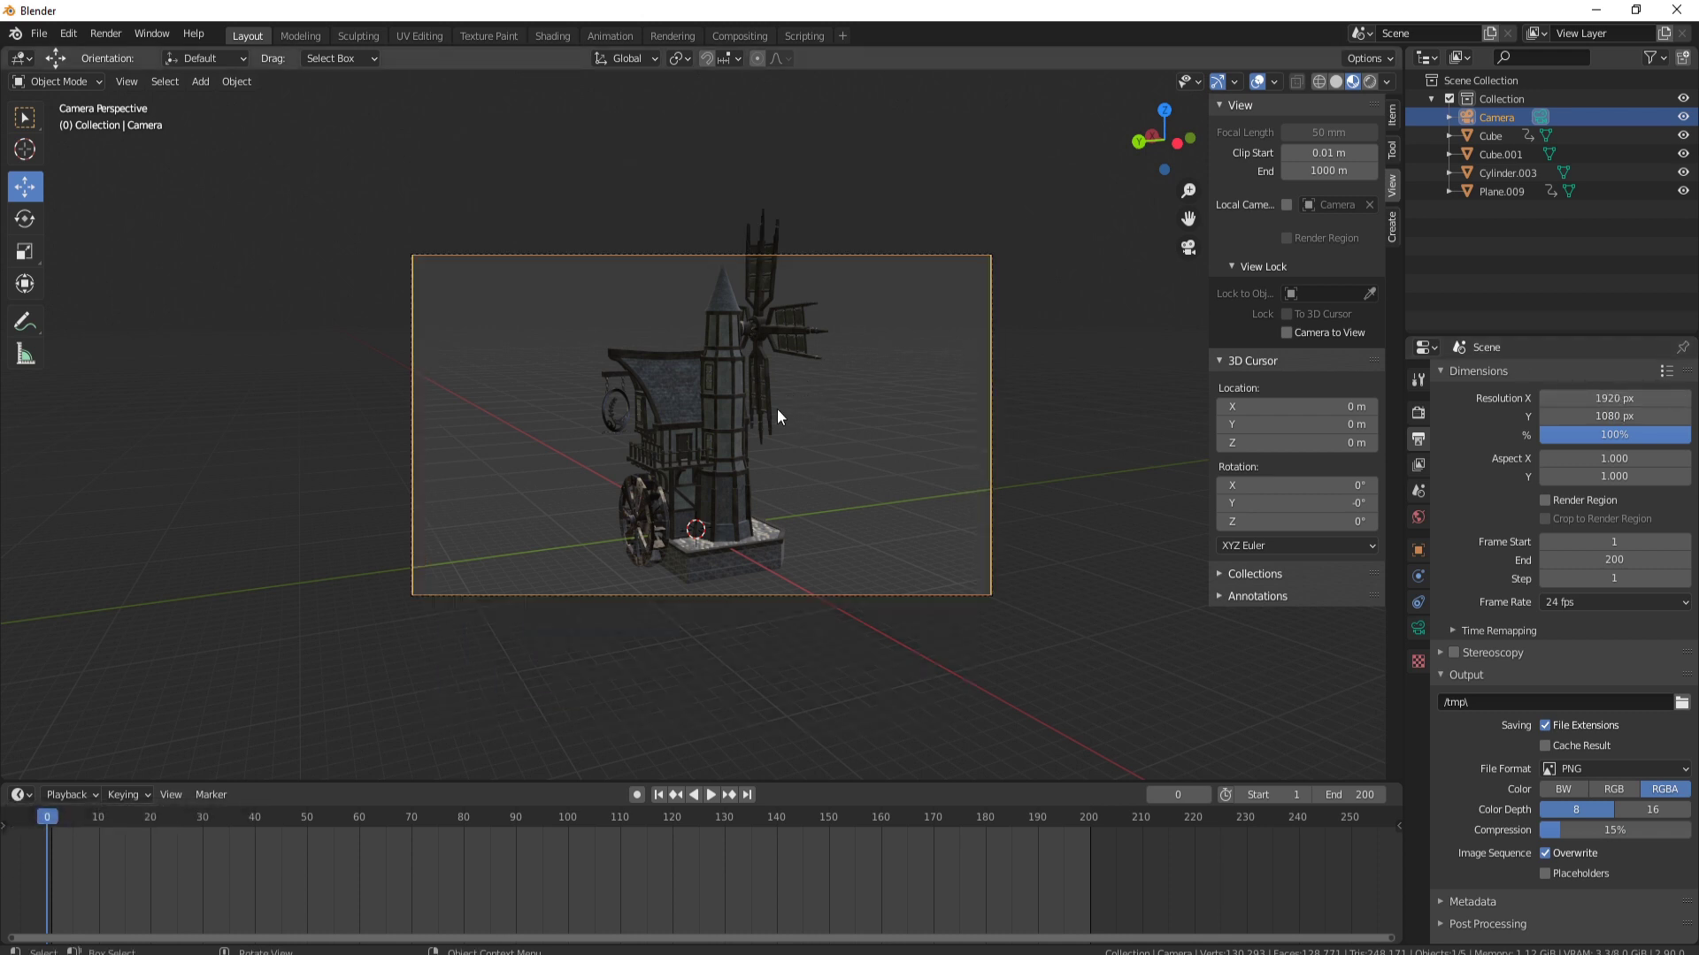
scroll(724, 426, up, 3)
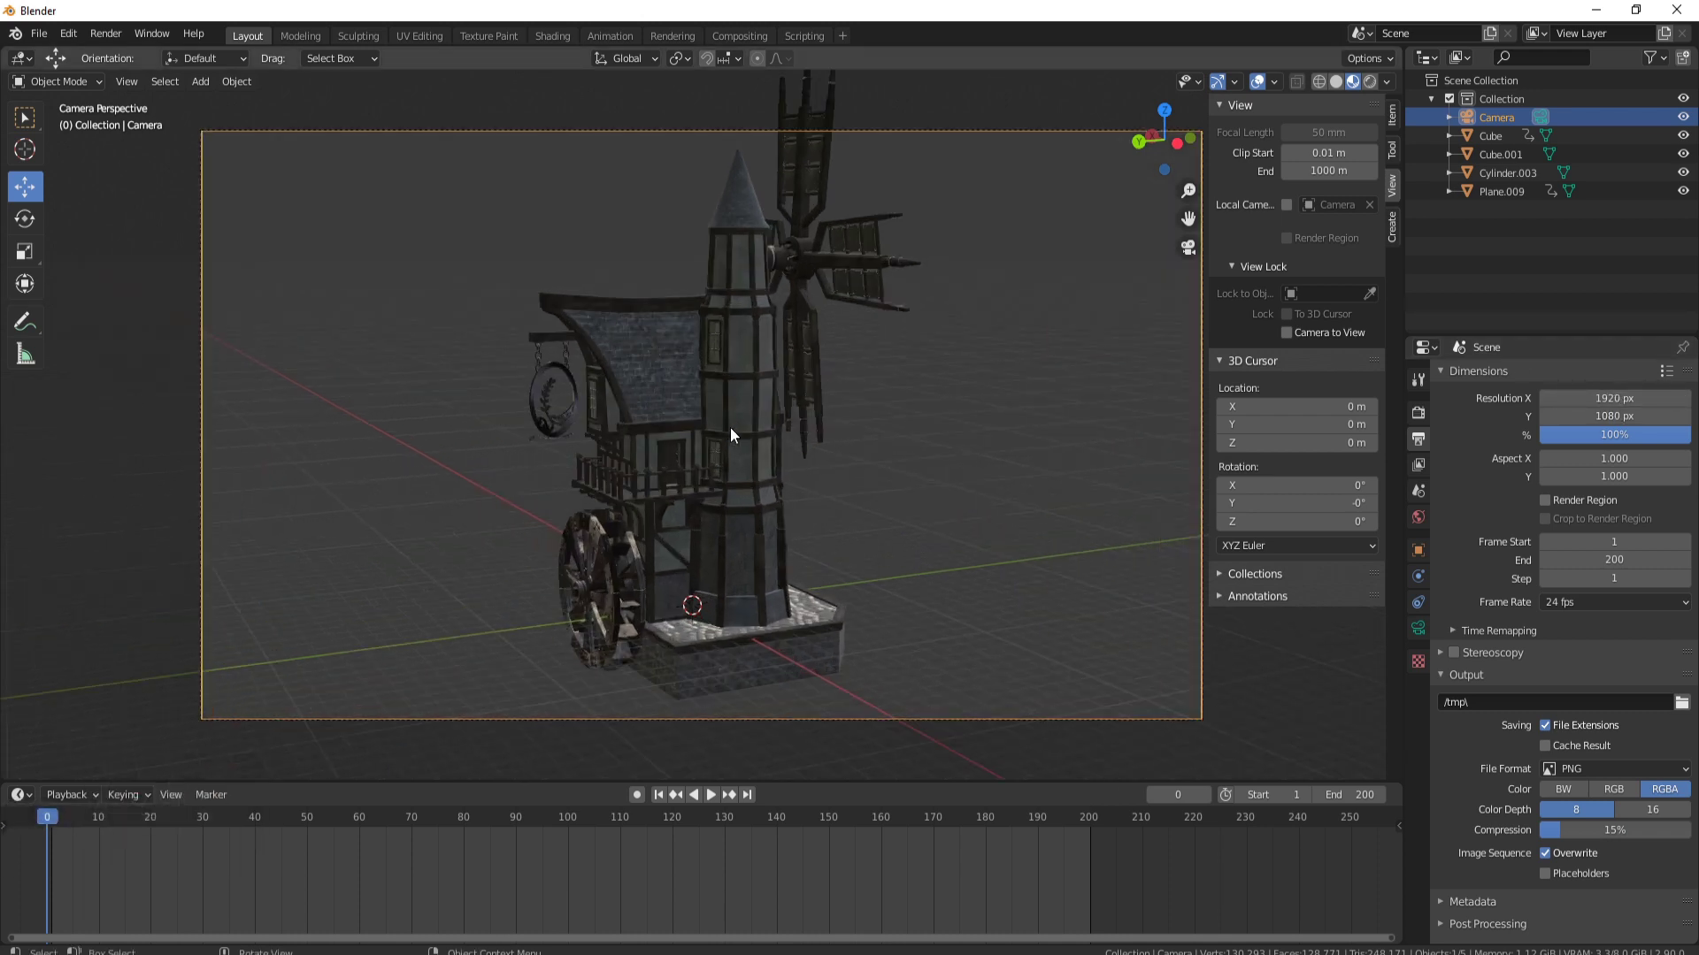
Hide the viewport sidebar and show it again
click(459, 139)
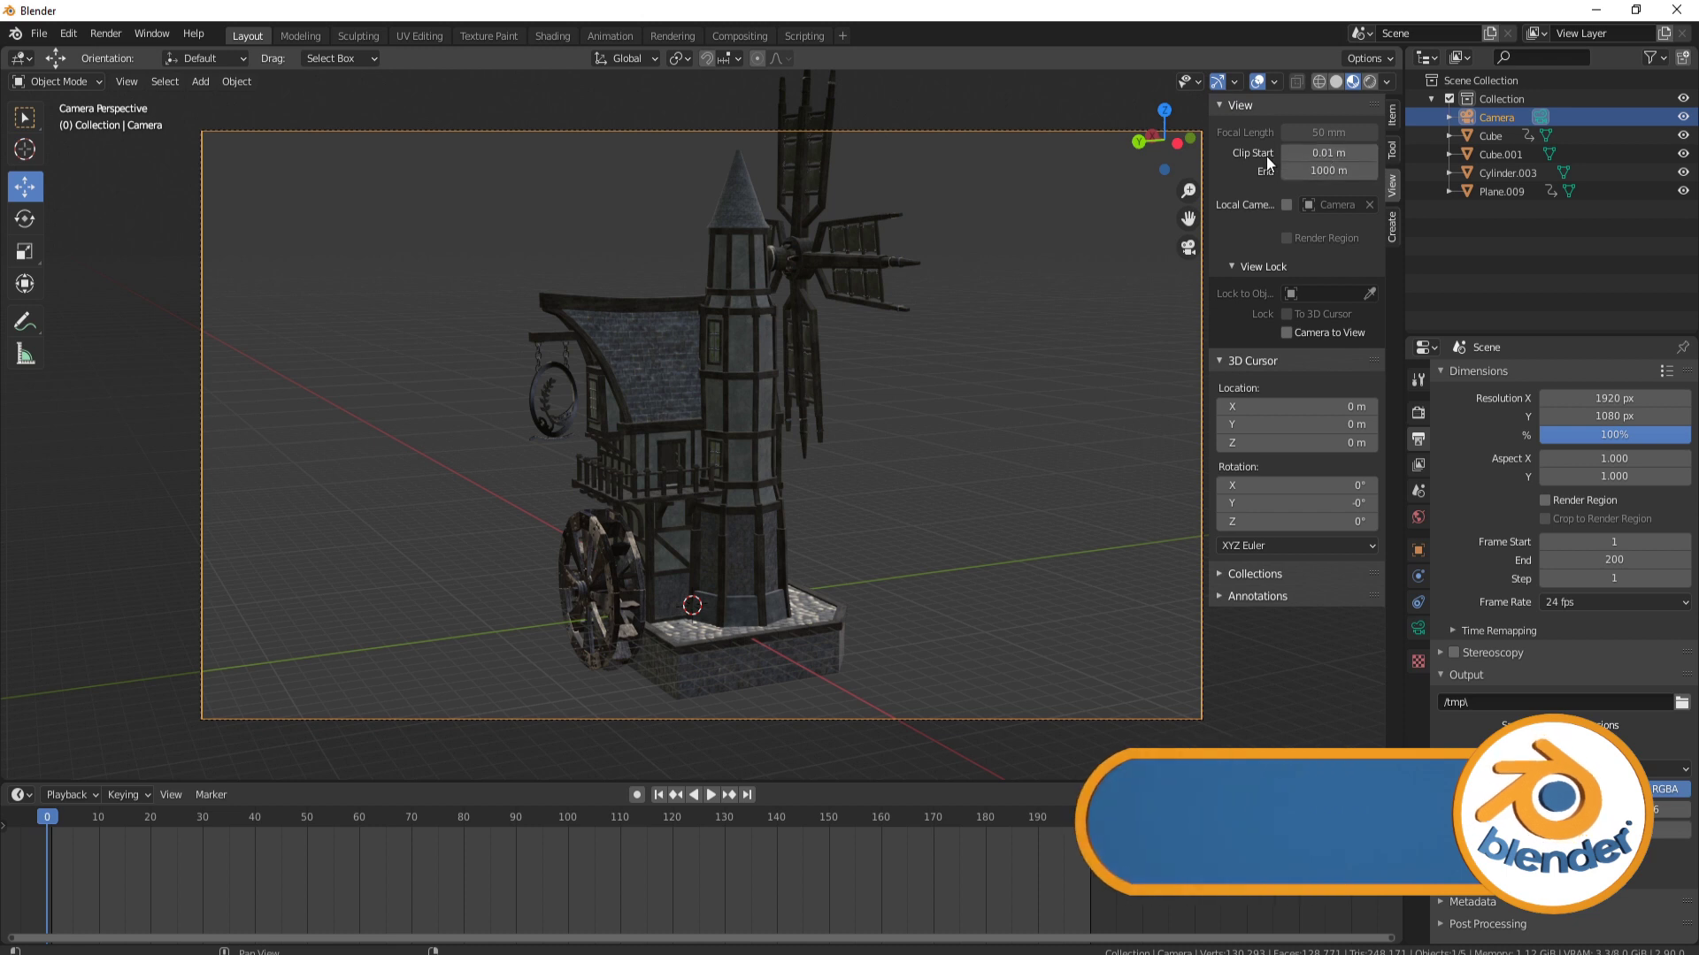
key(n)
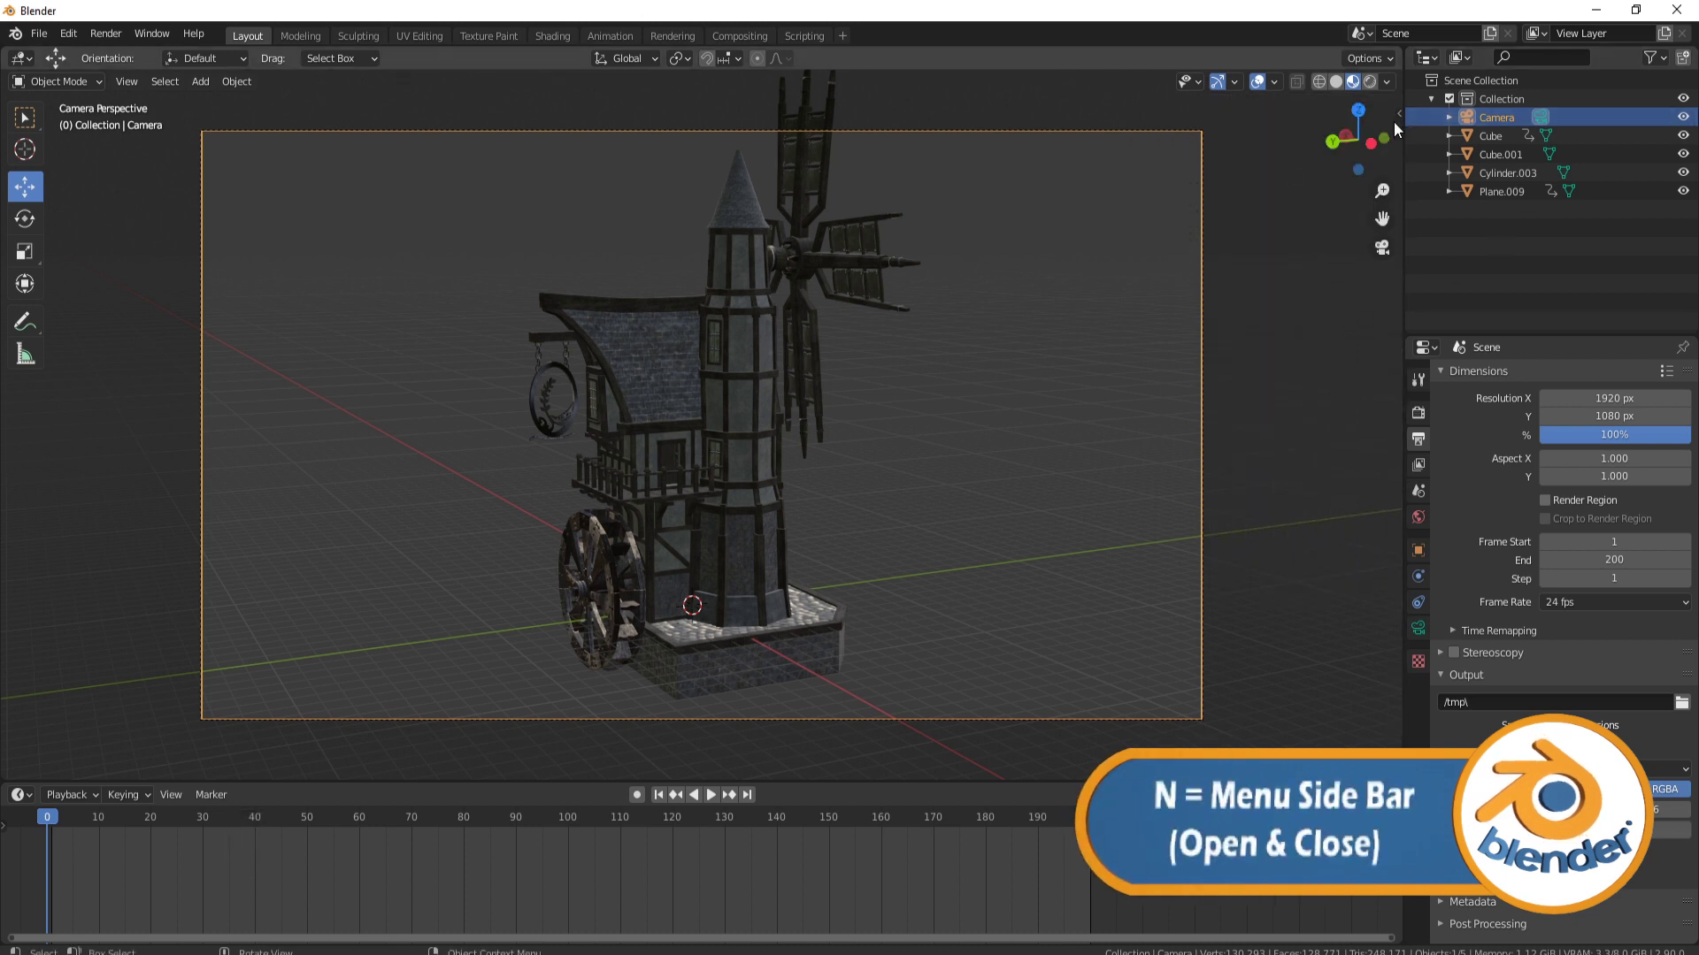
click(1399, 110)
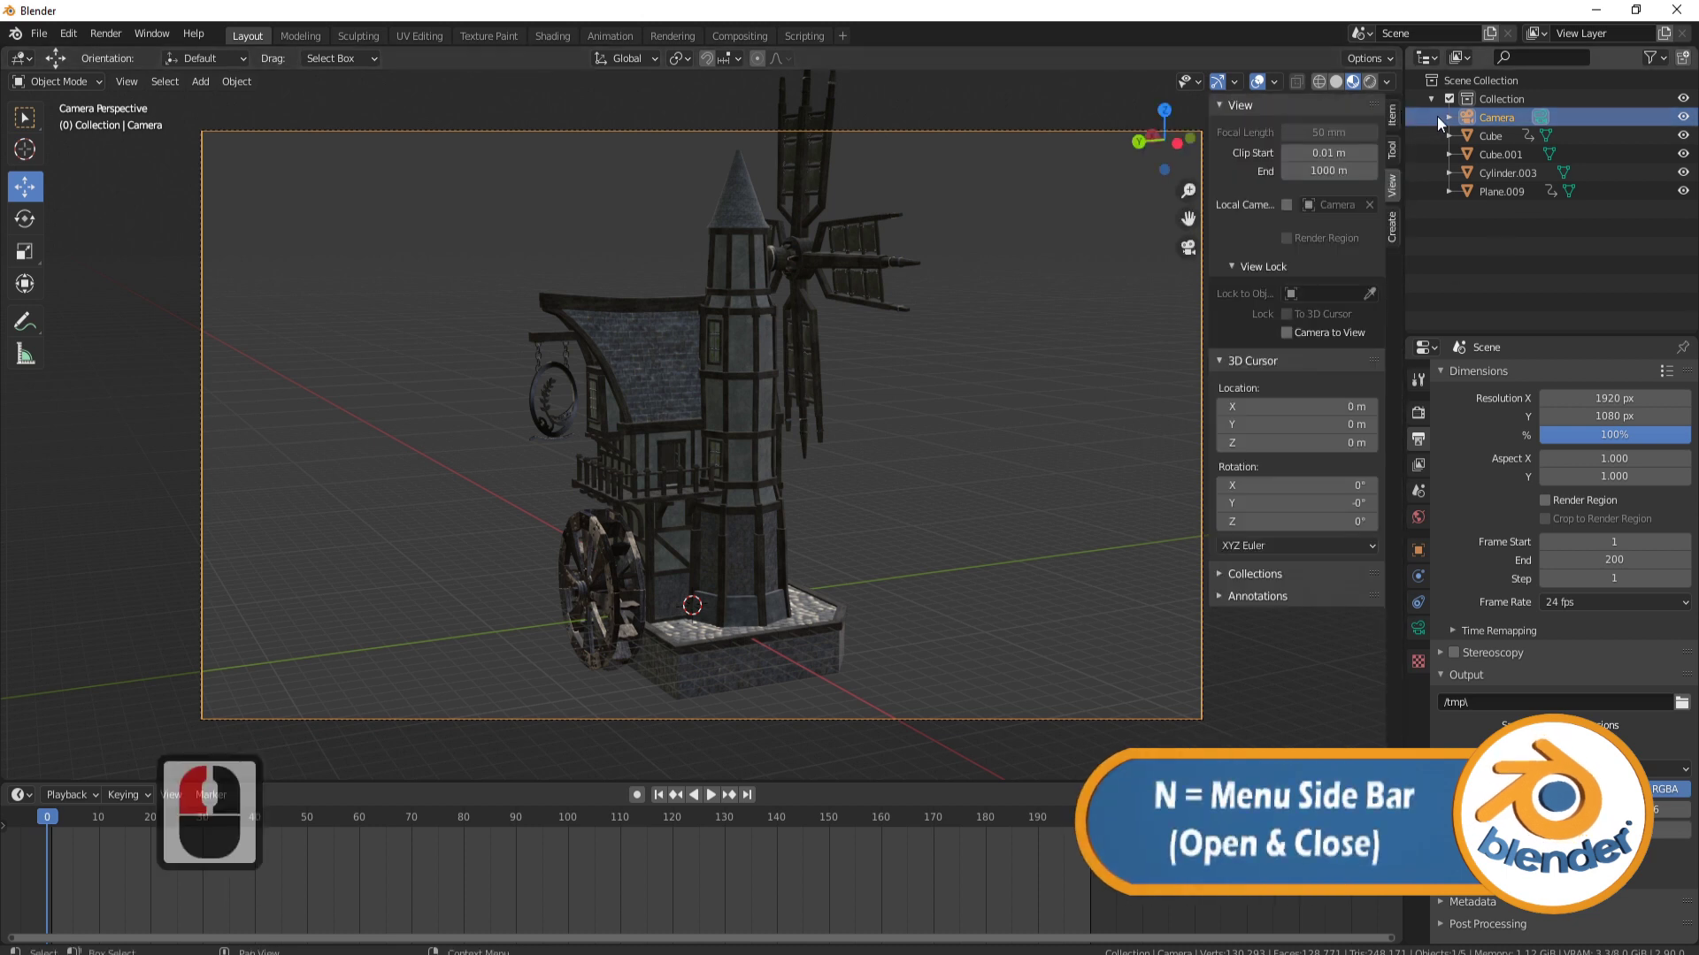
Lock the camera to the view and reposition it to frame the whole windmill from the water wheel side
click(1288, 332)
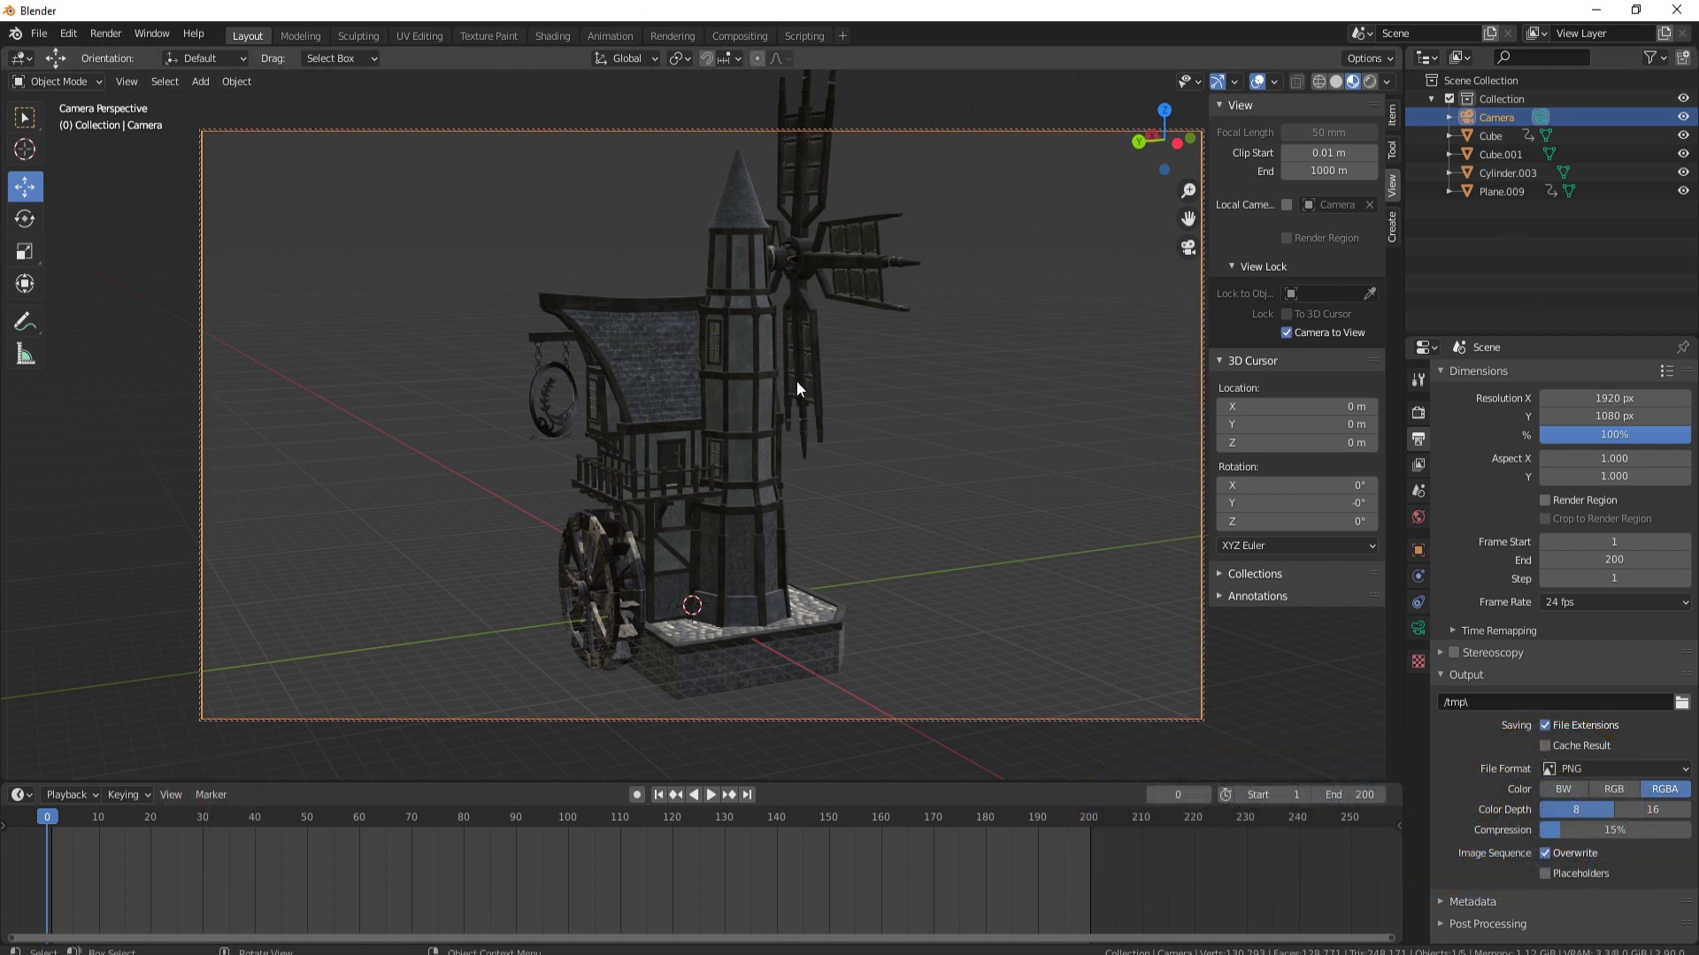
middle_drag(810, 376, 912, 354)
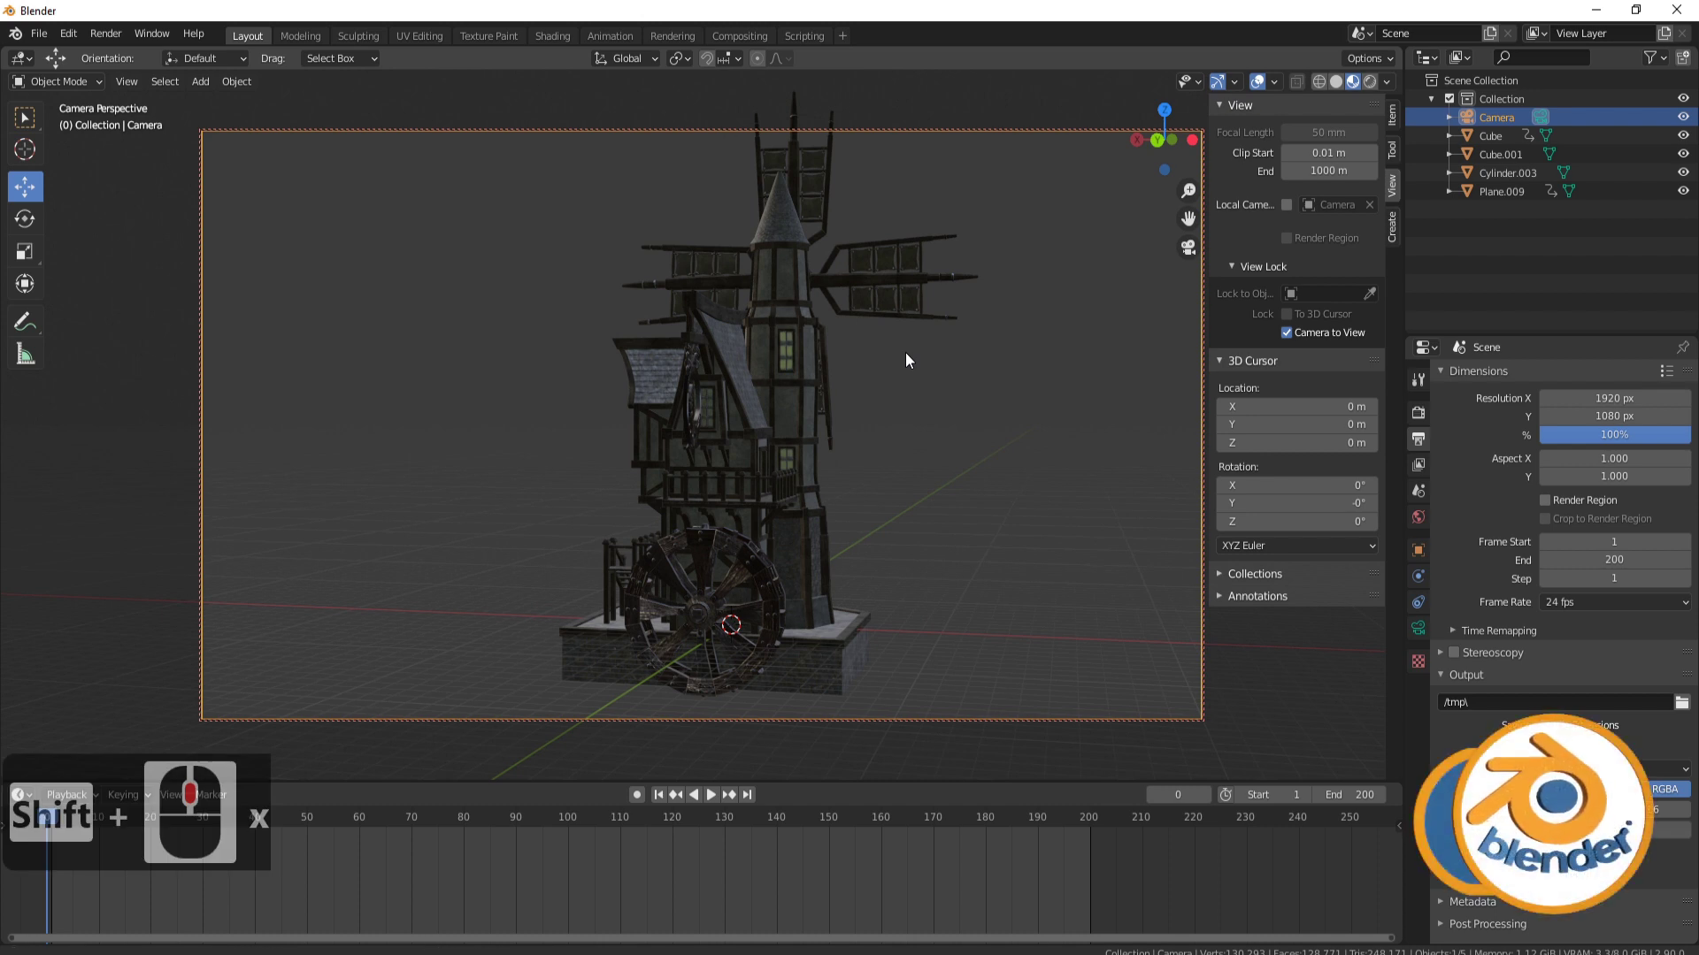
mouse_move(905, 352)
shift+middle_down()
mouse_move(841, 364)
mouse_move(872, 353)
shift+middle_up()
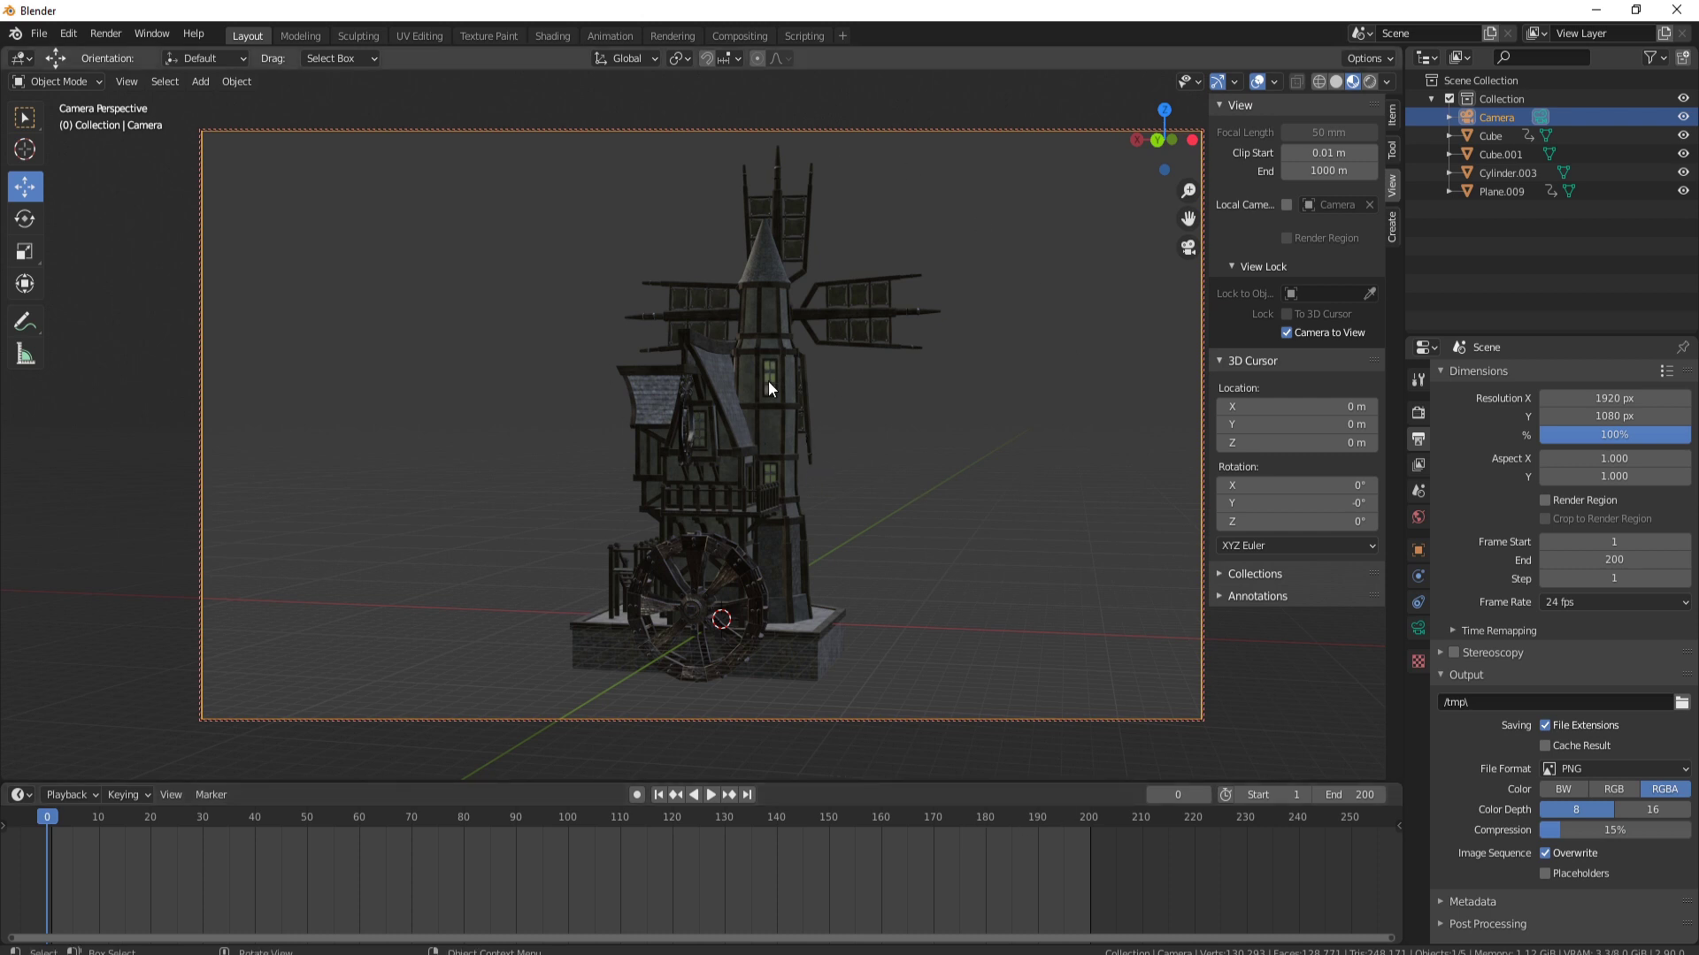
Insert a Location, Rotation & Scale keyframe for the camera at frame 0
key(i)
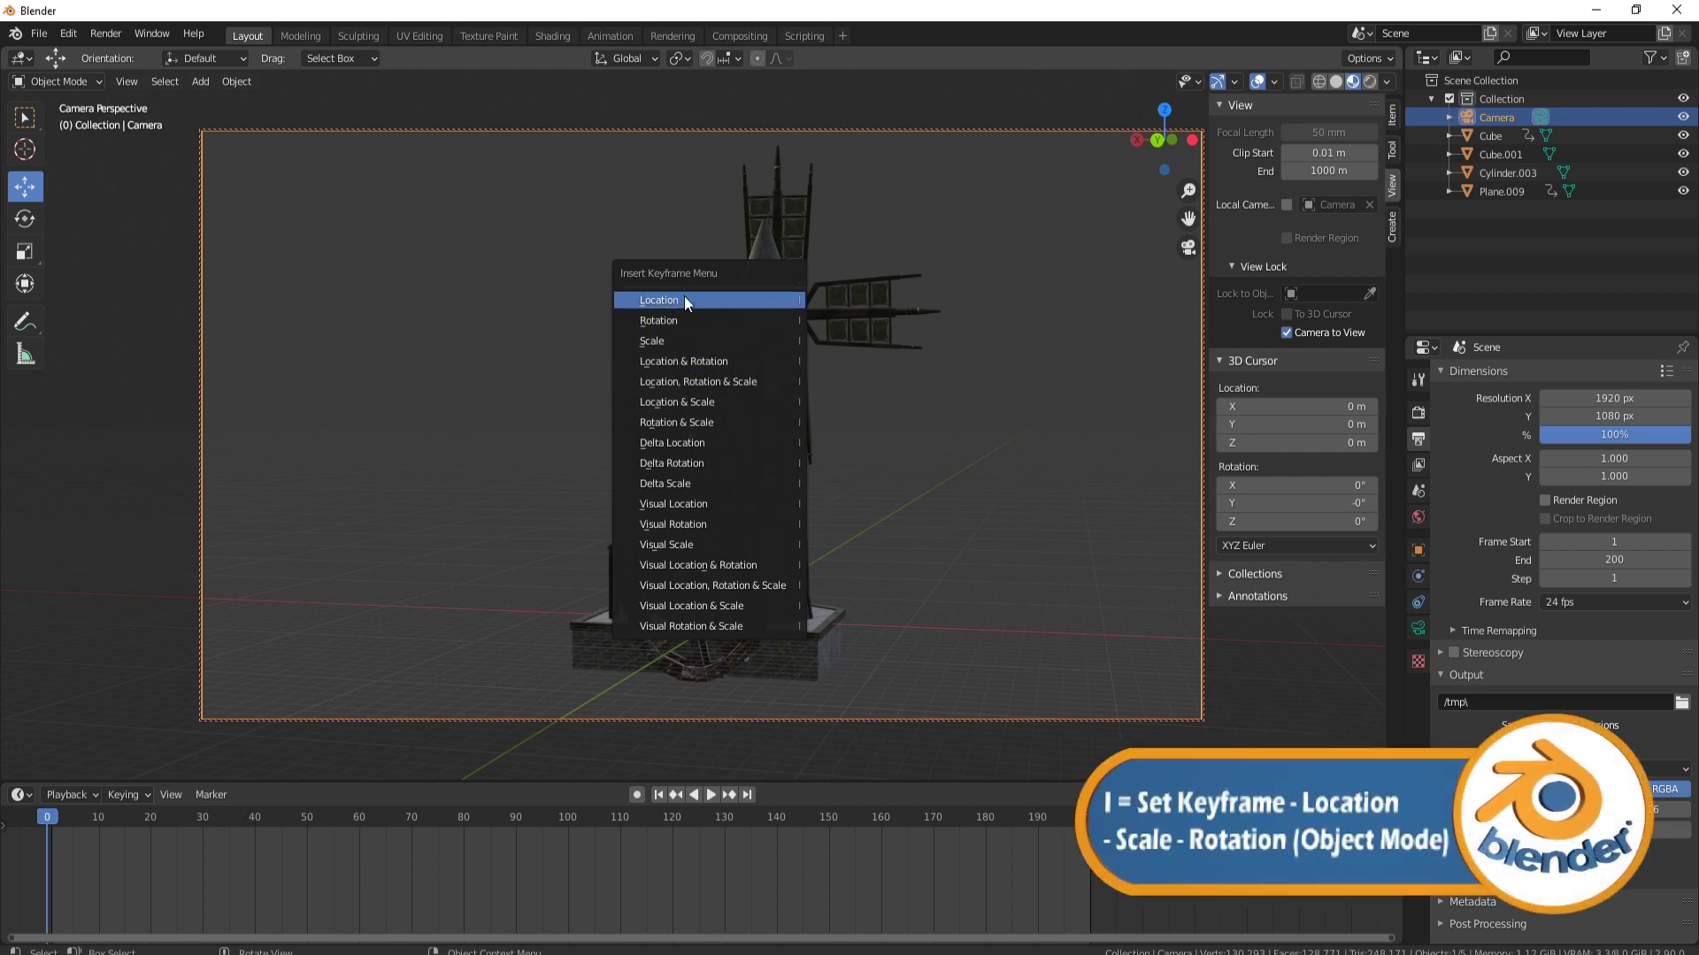
click(727, 379)
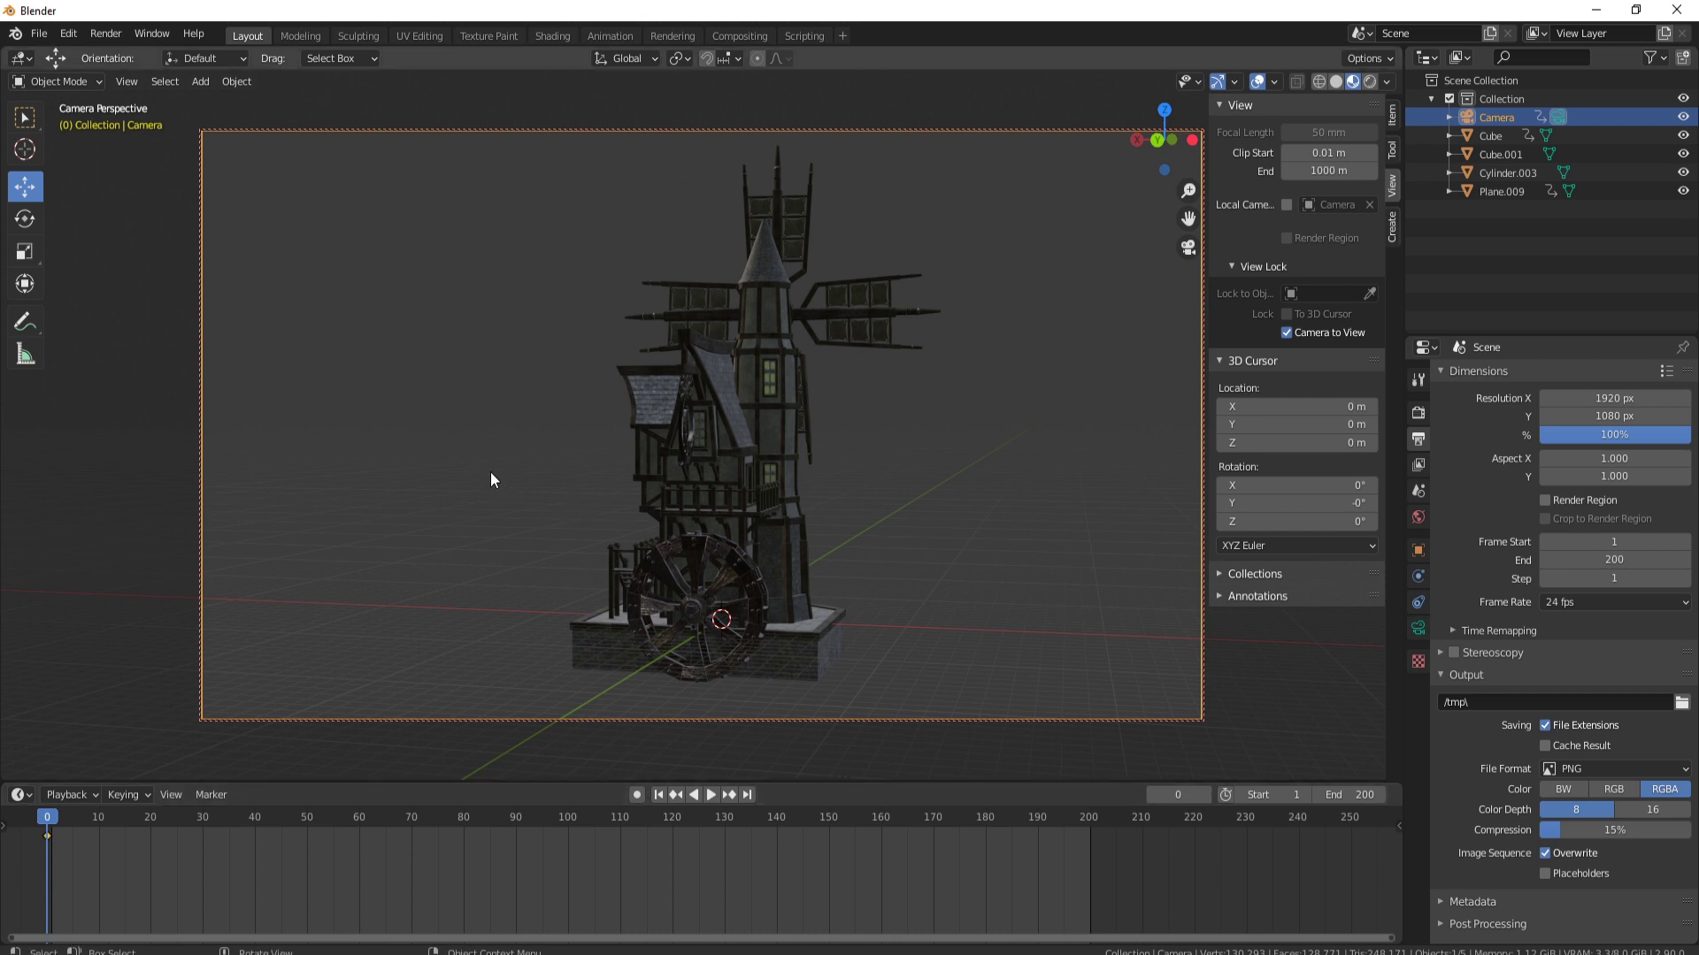
drag(44, 816, 358, 819)
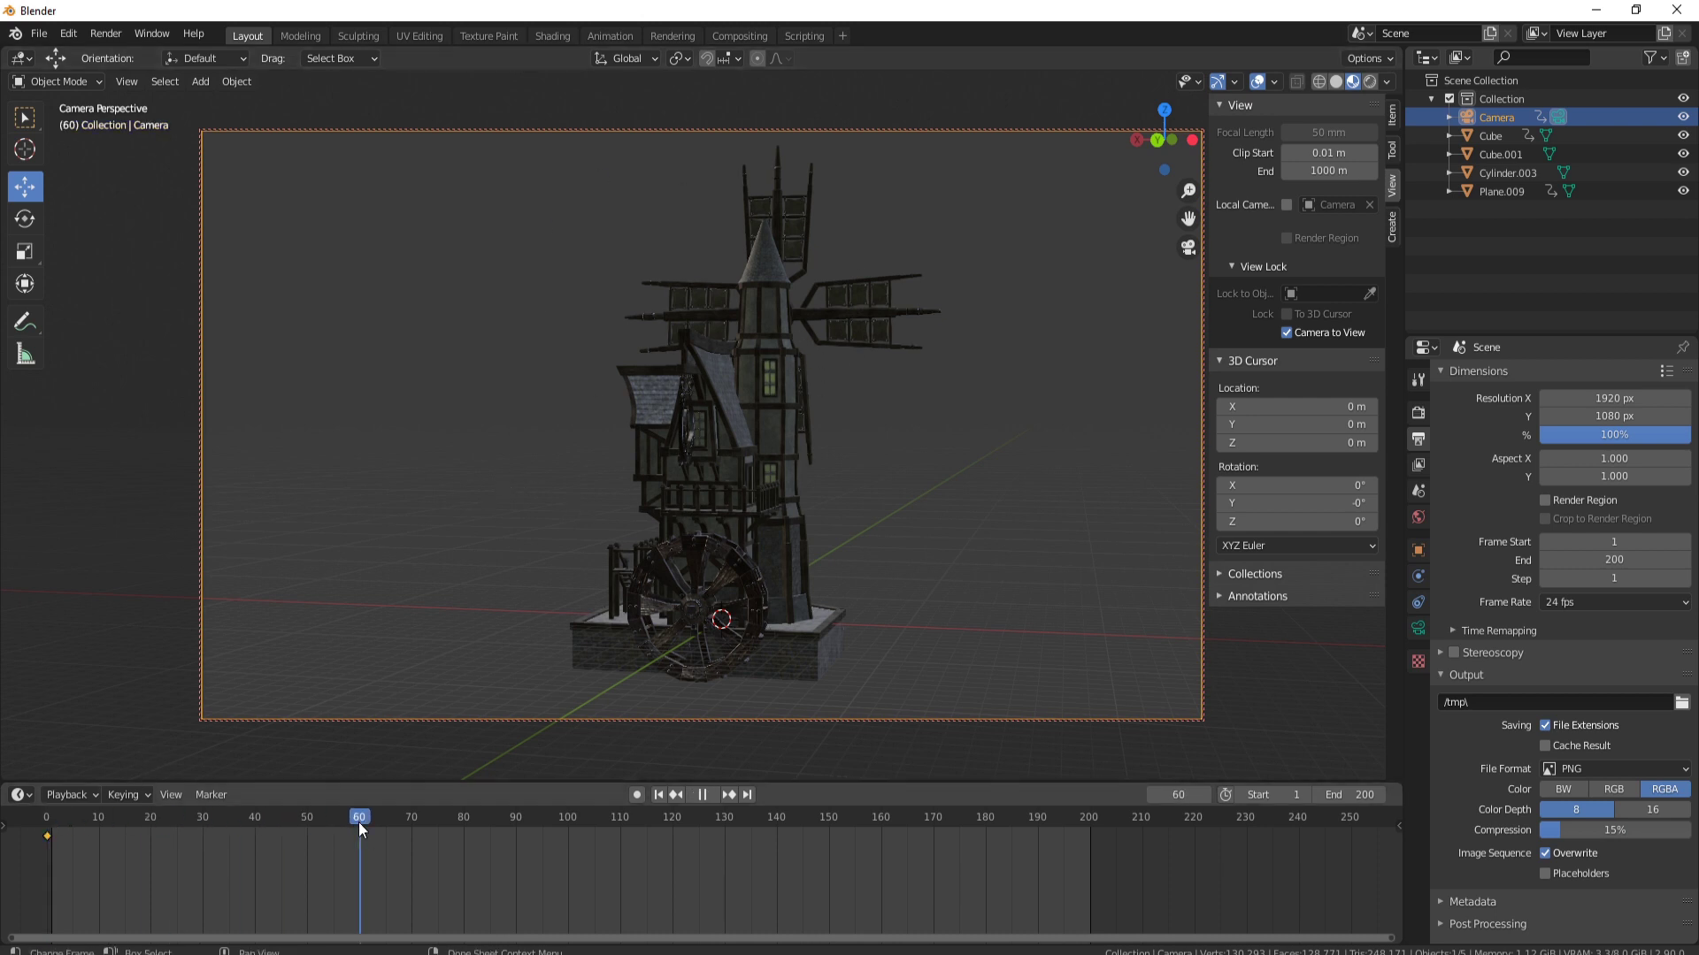
middle_drag(559, 552, 649, 521)
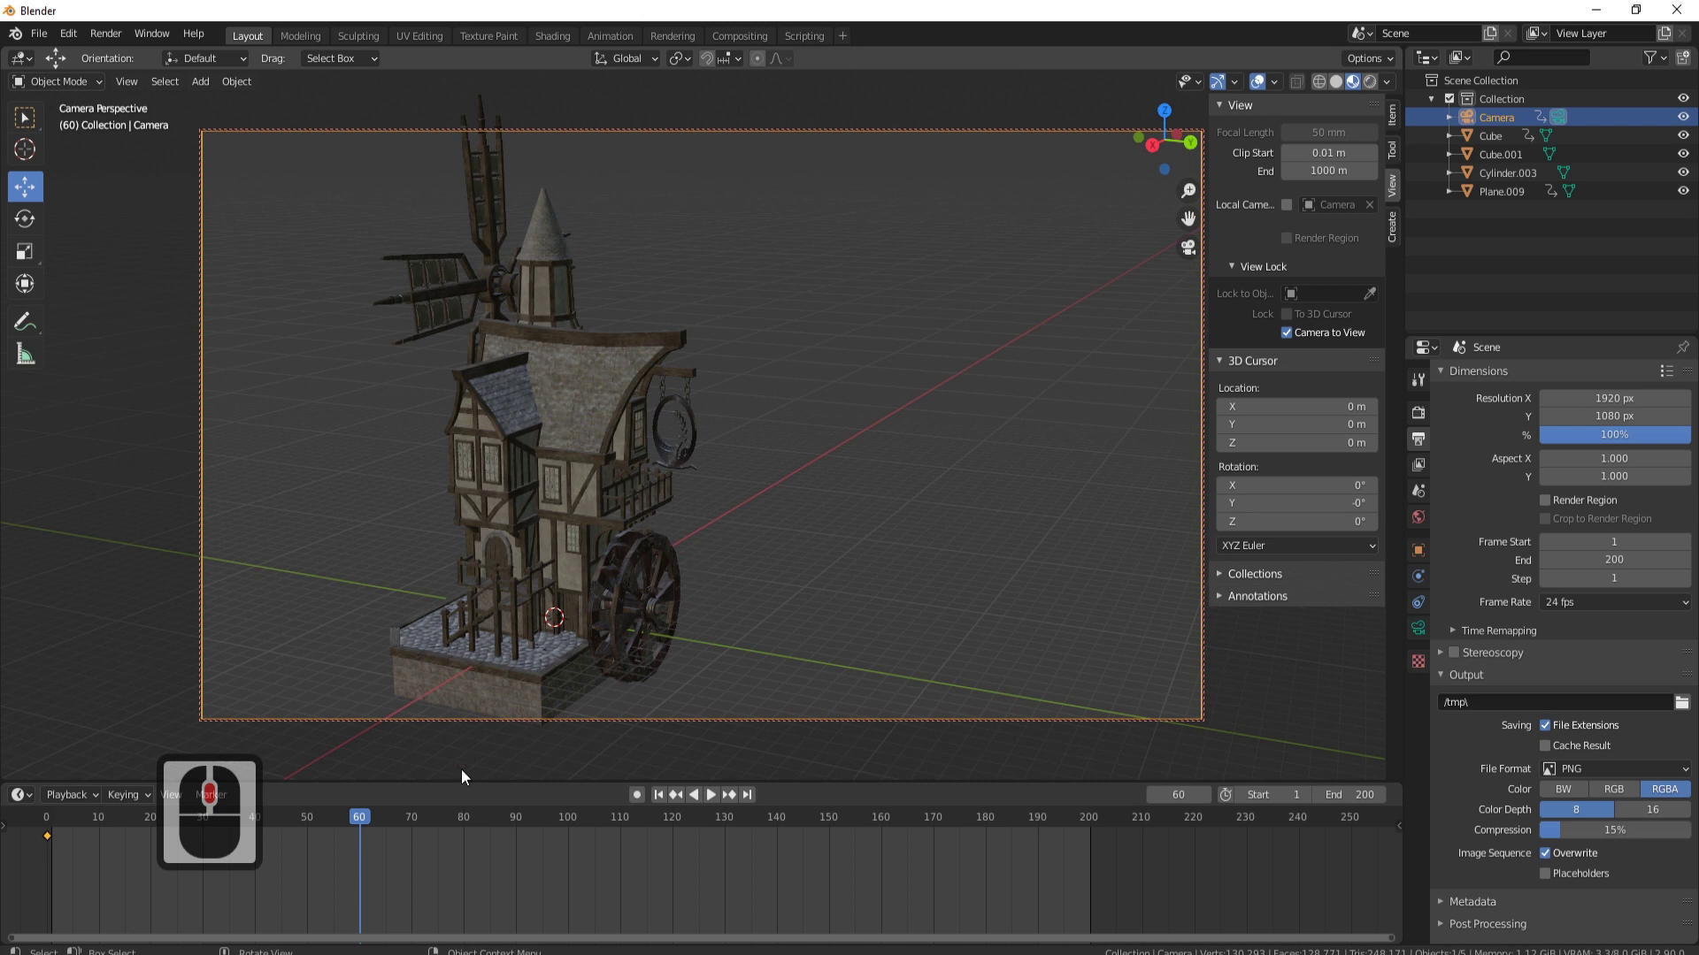
click(47, 818)
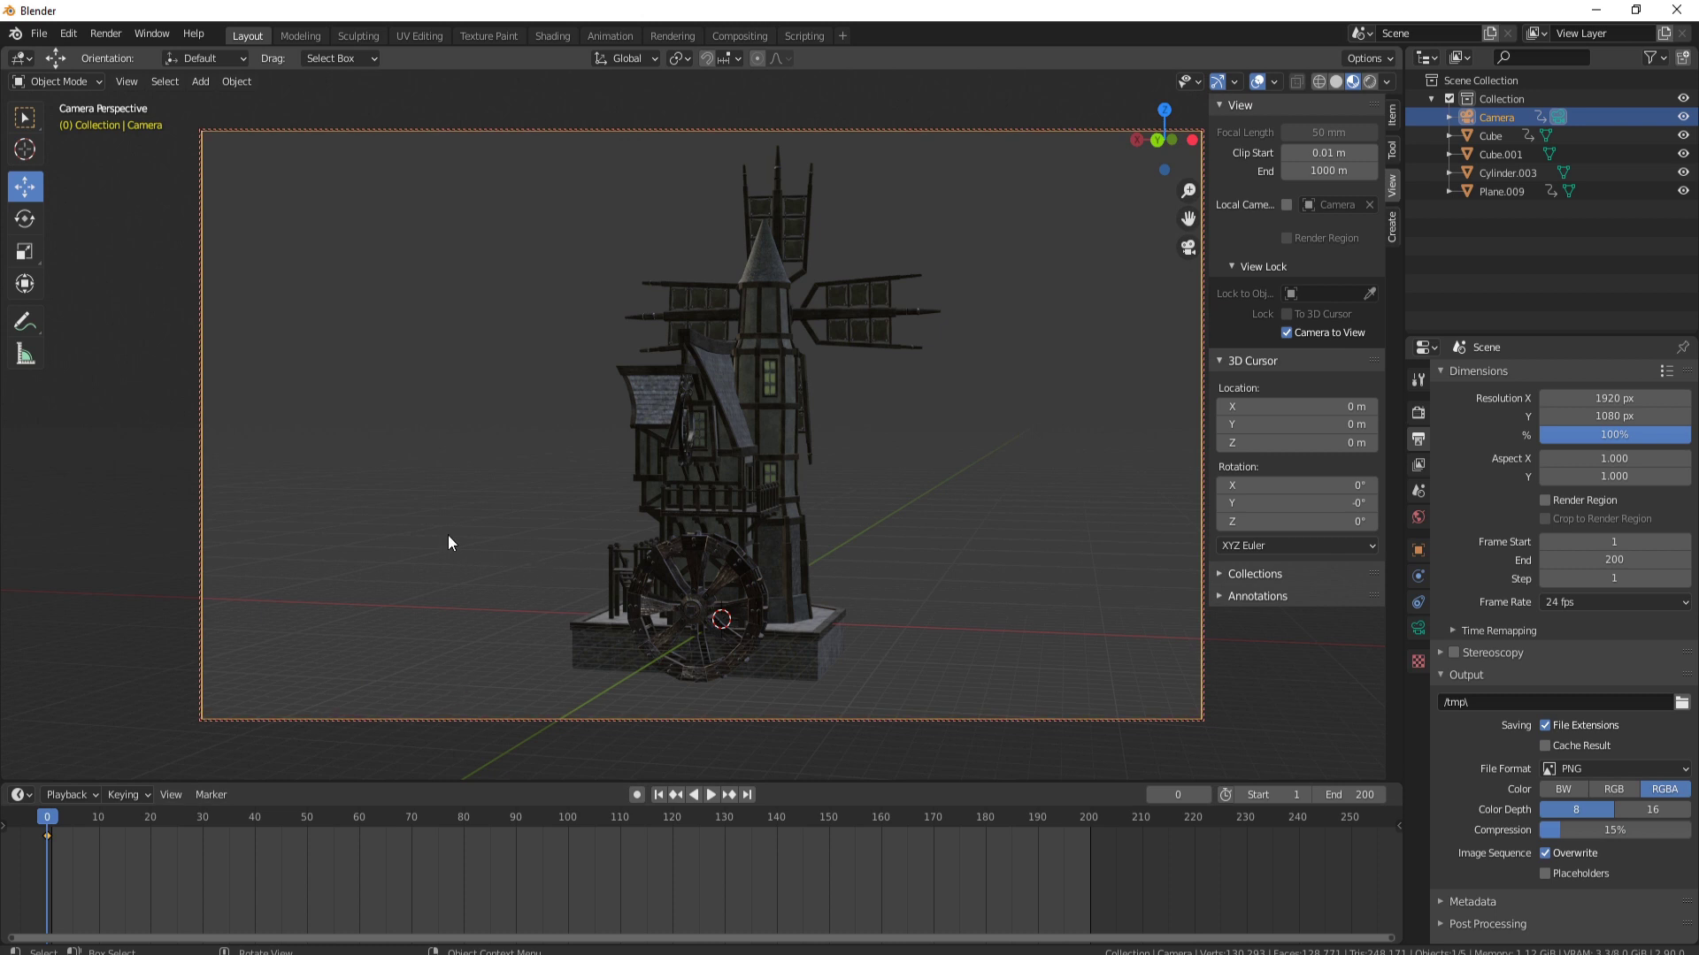
middle_drag(448, 518, 702, 686)
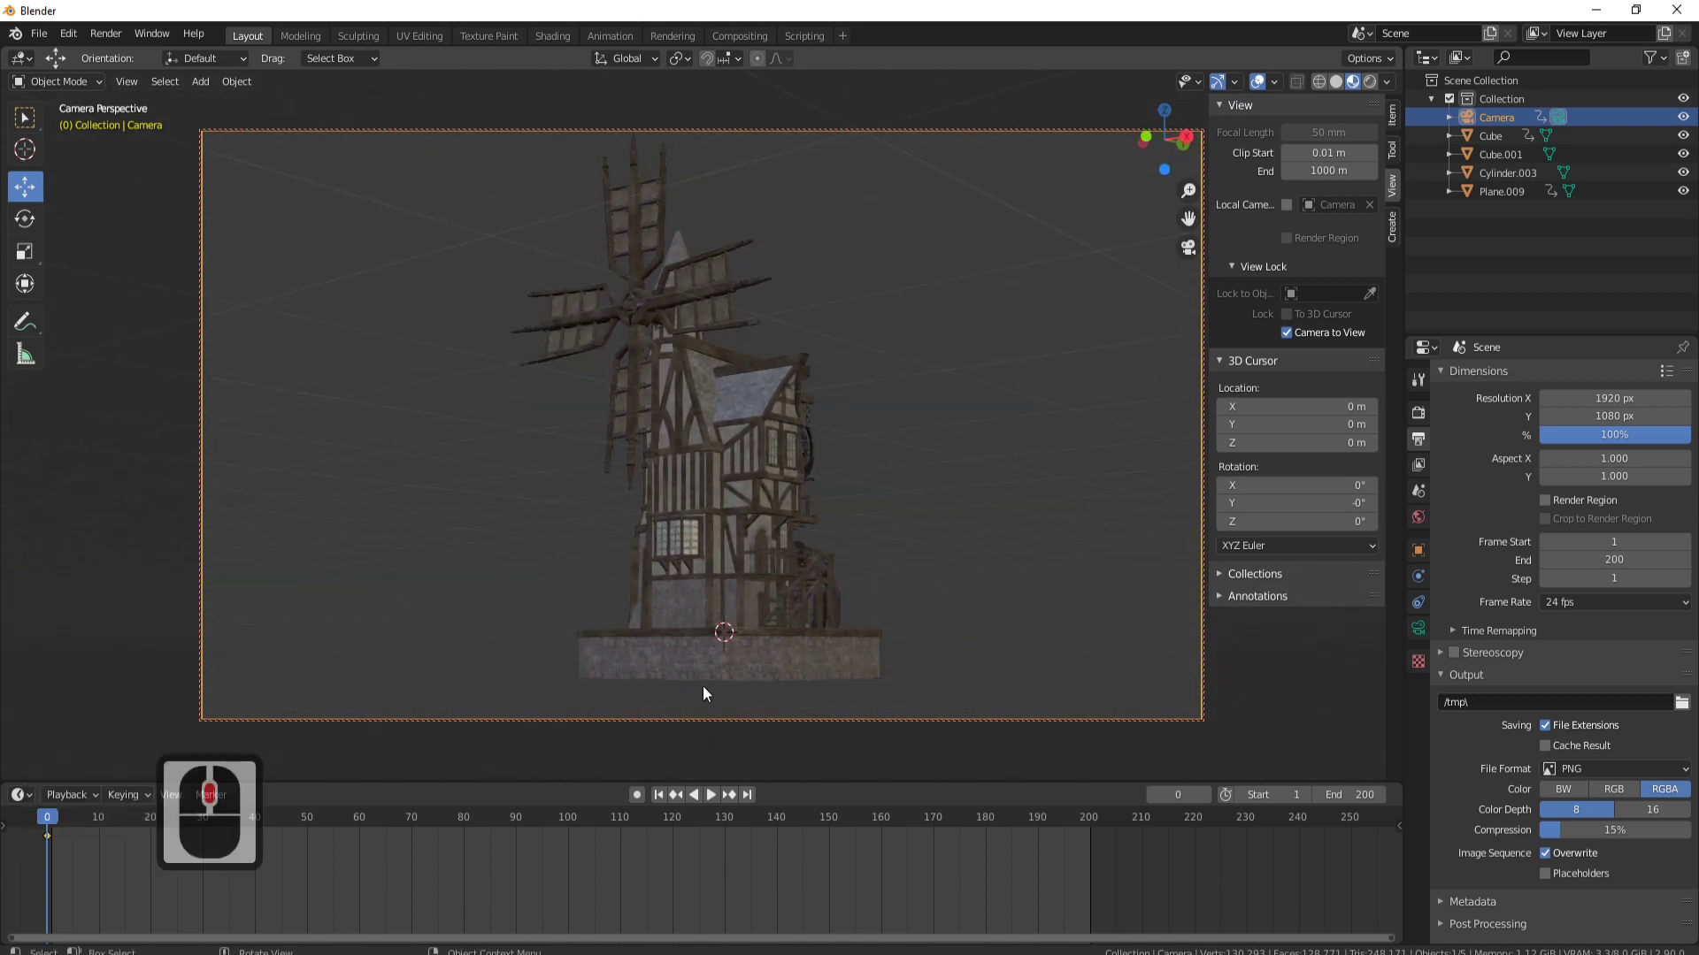
middle_drag(830, 502, 814, 481)
shift+middle_drag(946, 460, 952, 466)
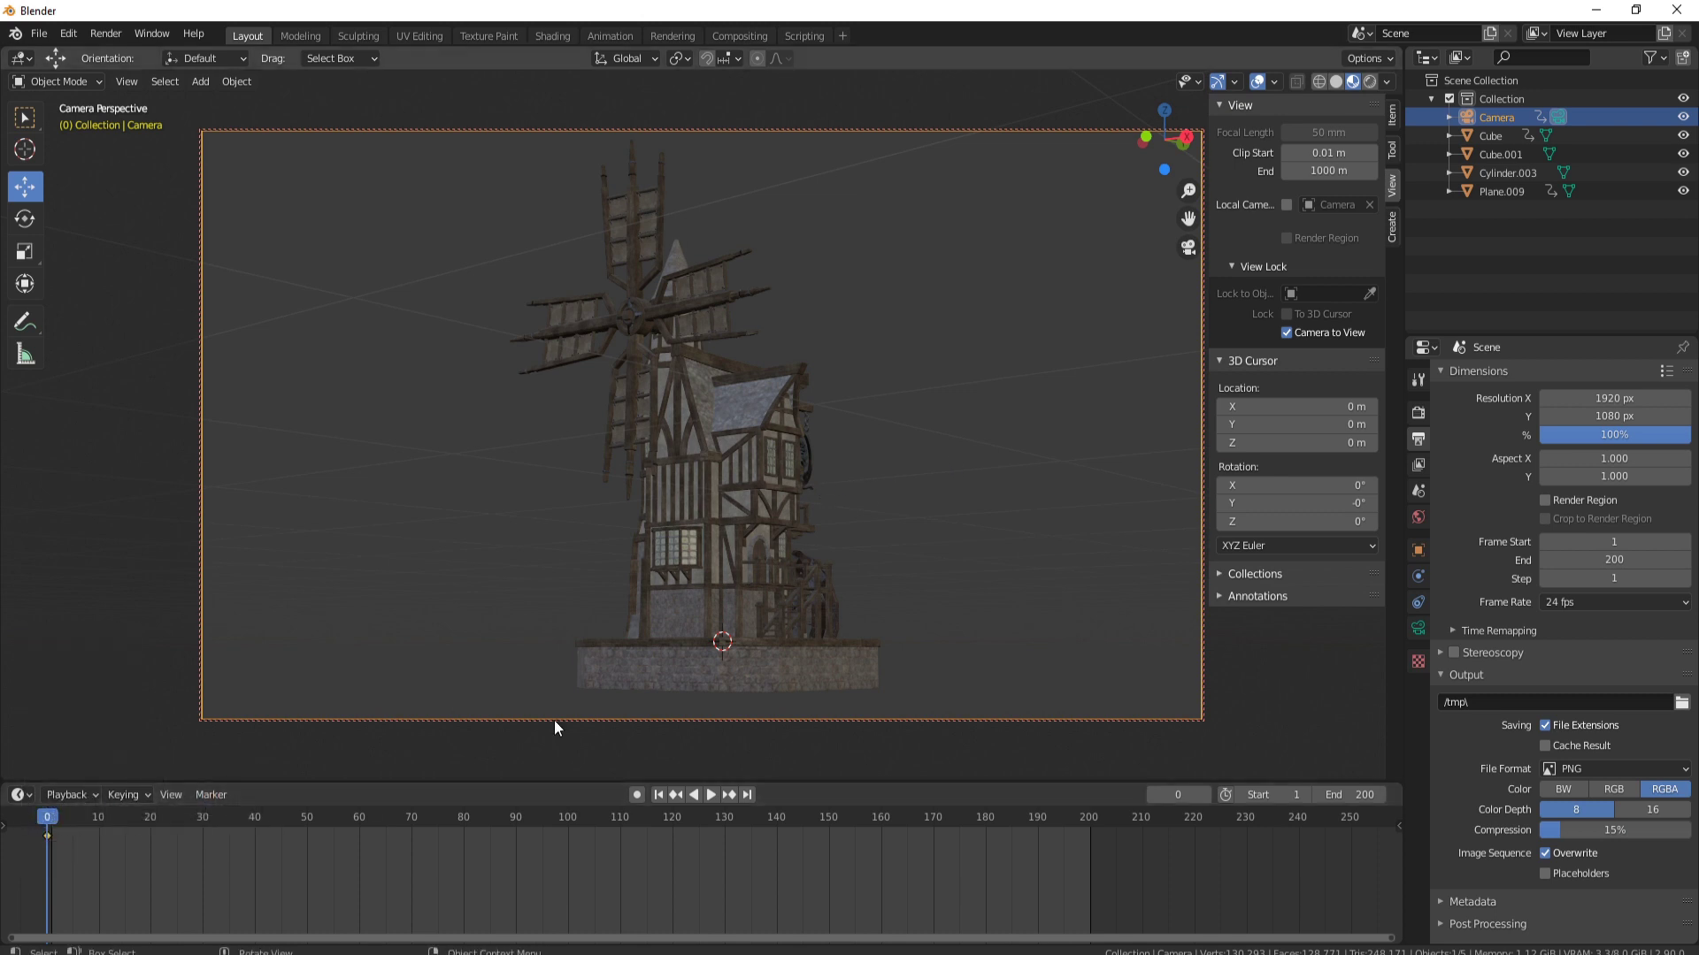
At frame 200, reposition the camera to frame the whole windmill from the sail side and insert a Location, Rotation & Scale keyframe
drag(125, 819, 1043, 789)
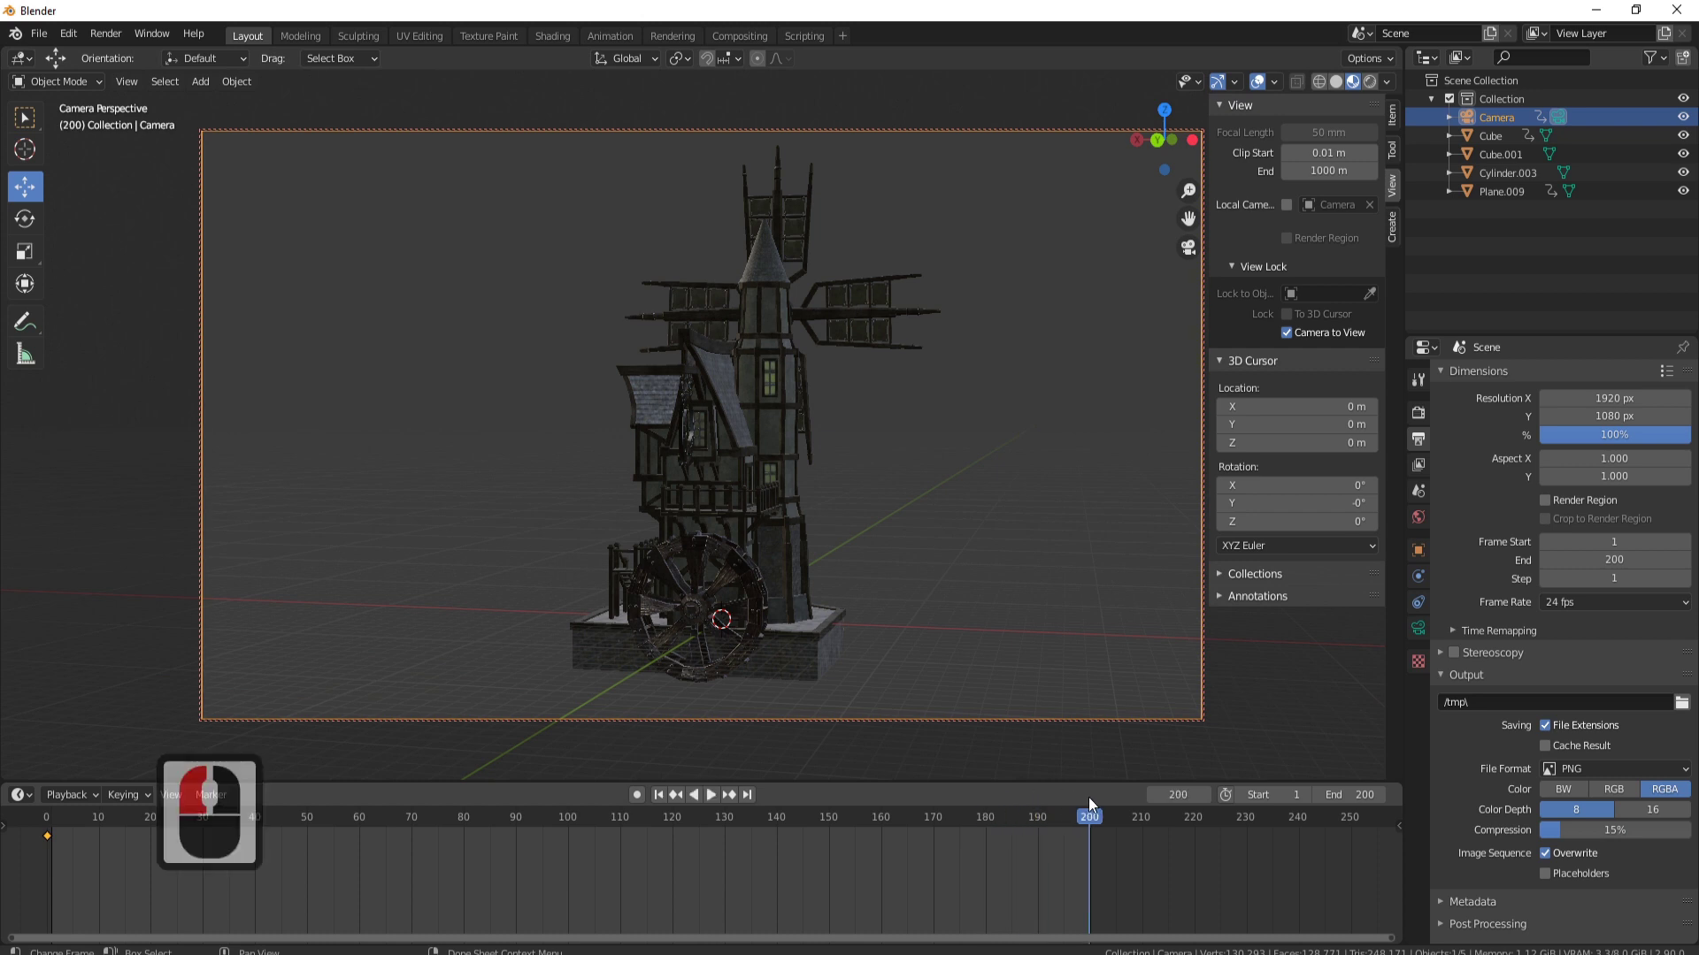
middle_drag(830, 453, 1003, 441)
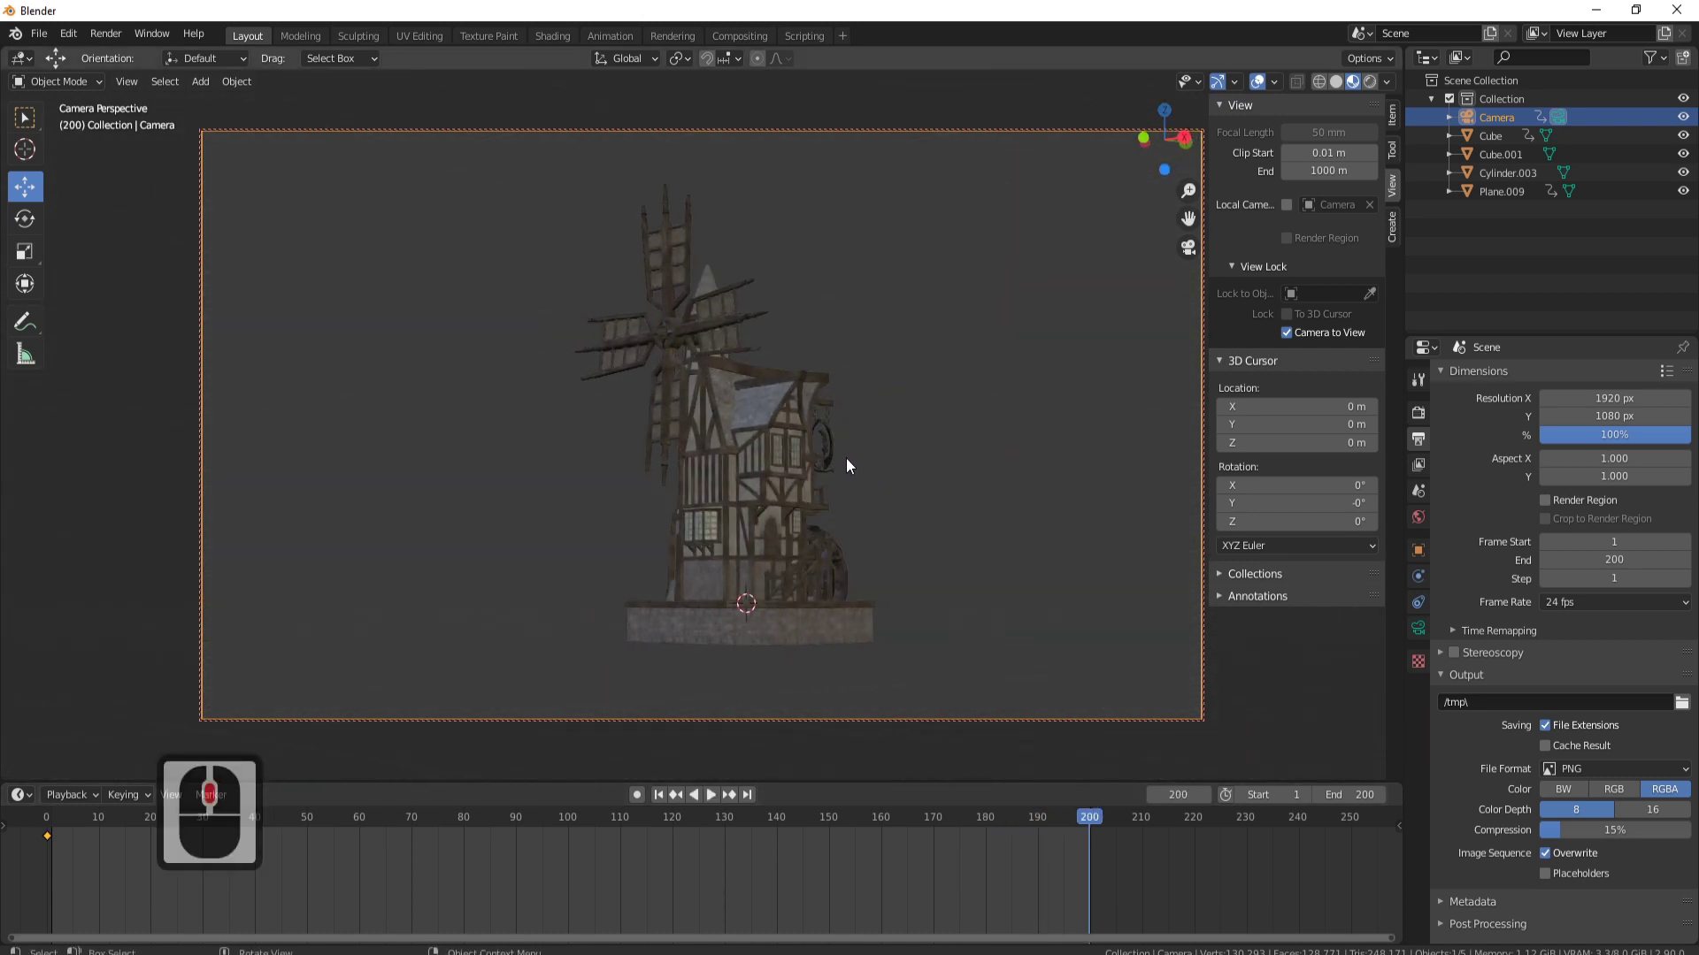
scroll(842, 460, up, 2)
shift+middle_drag(888, 457, 889, 526)
key(i)
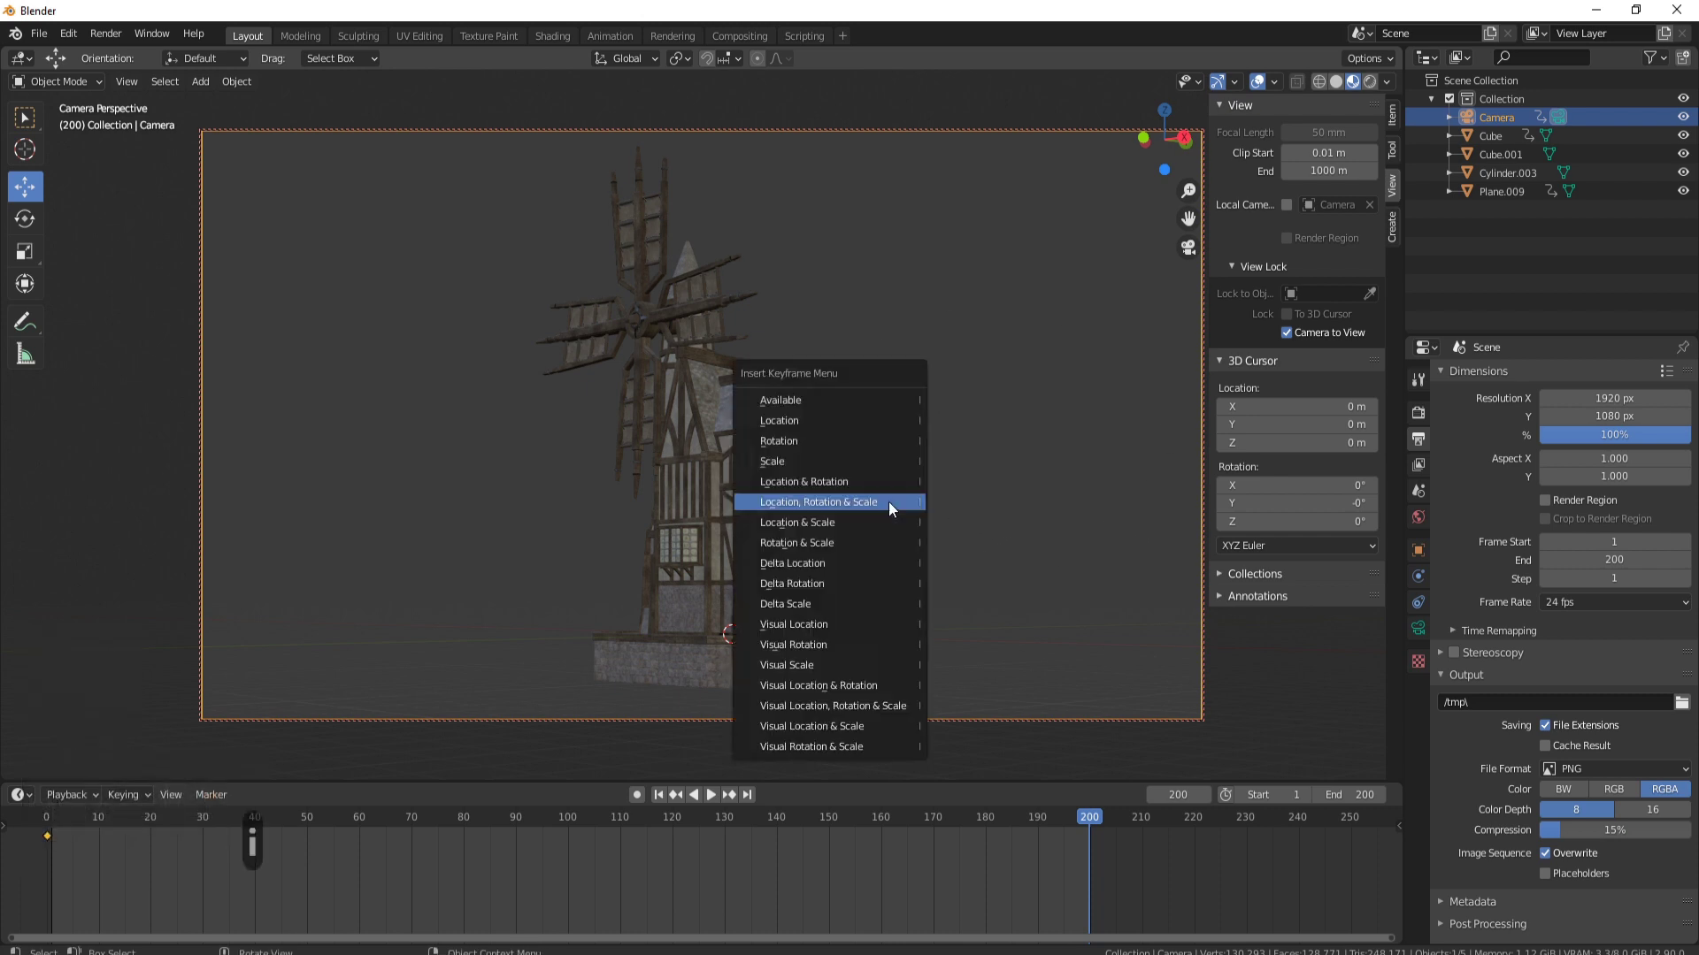
click(888, 501)
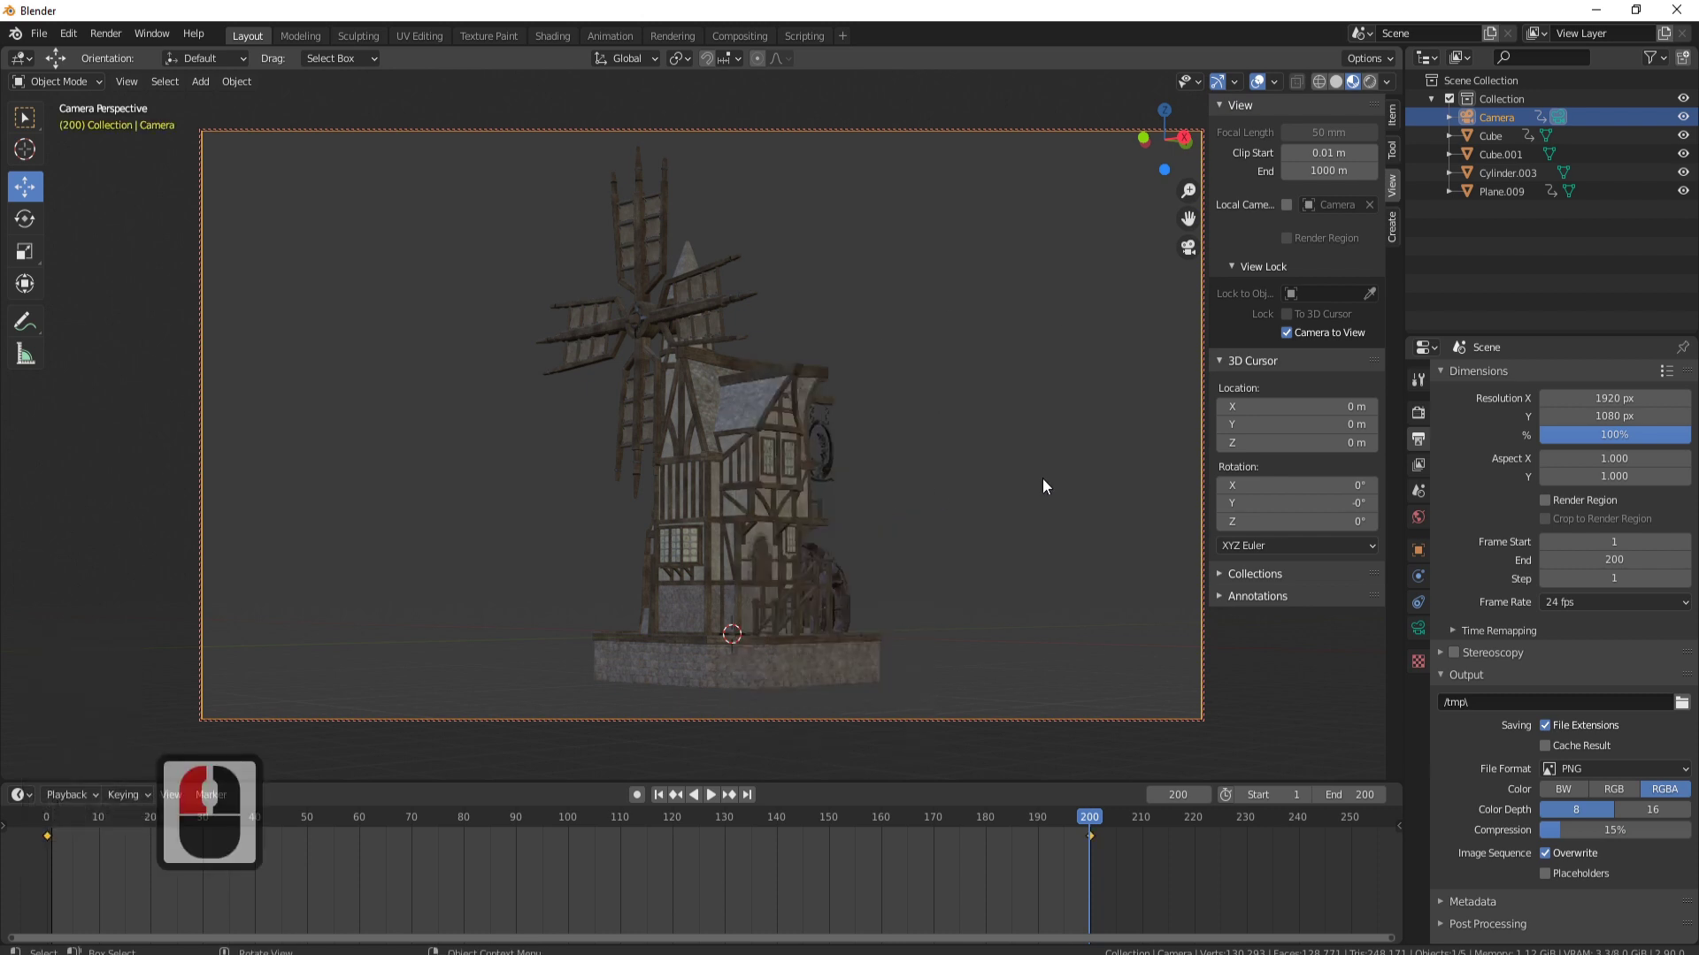
Return to frame 0 and play the camera animation to check the move around the windmill
drag(1089, 816, 50, 899)
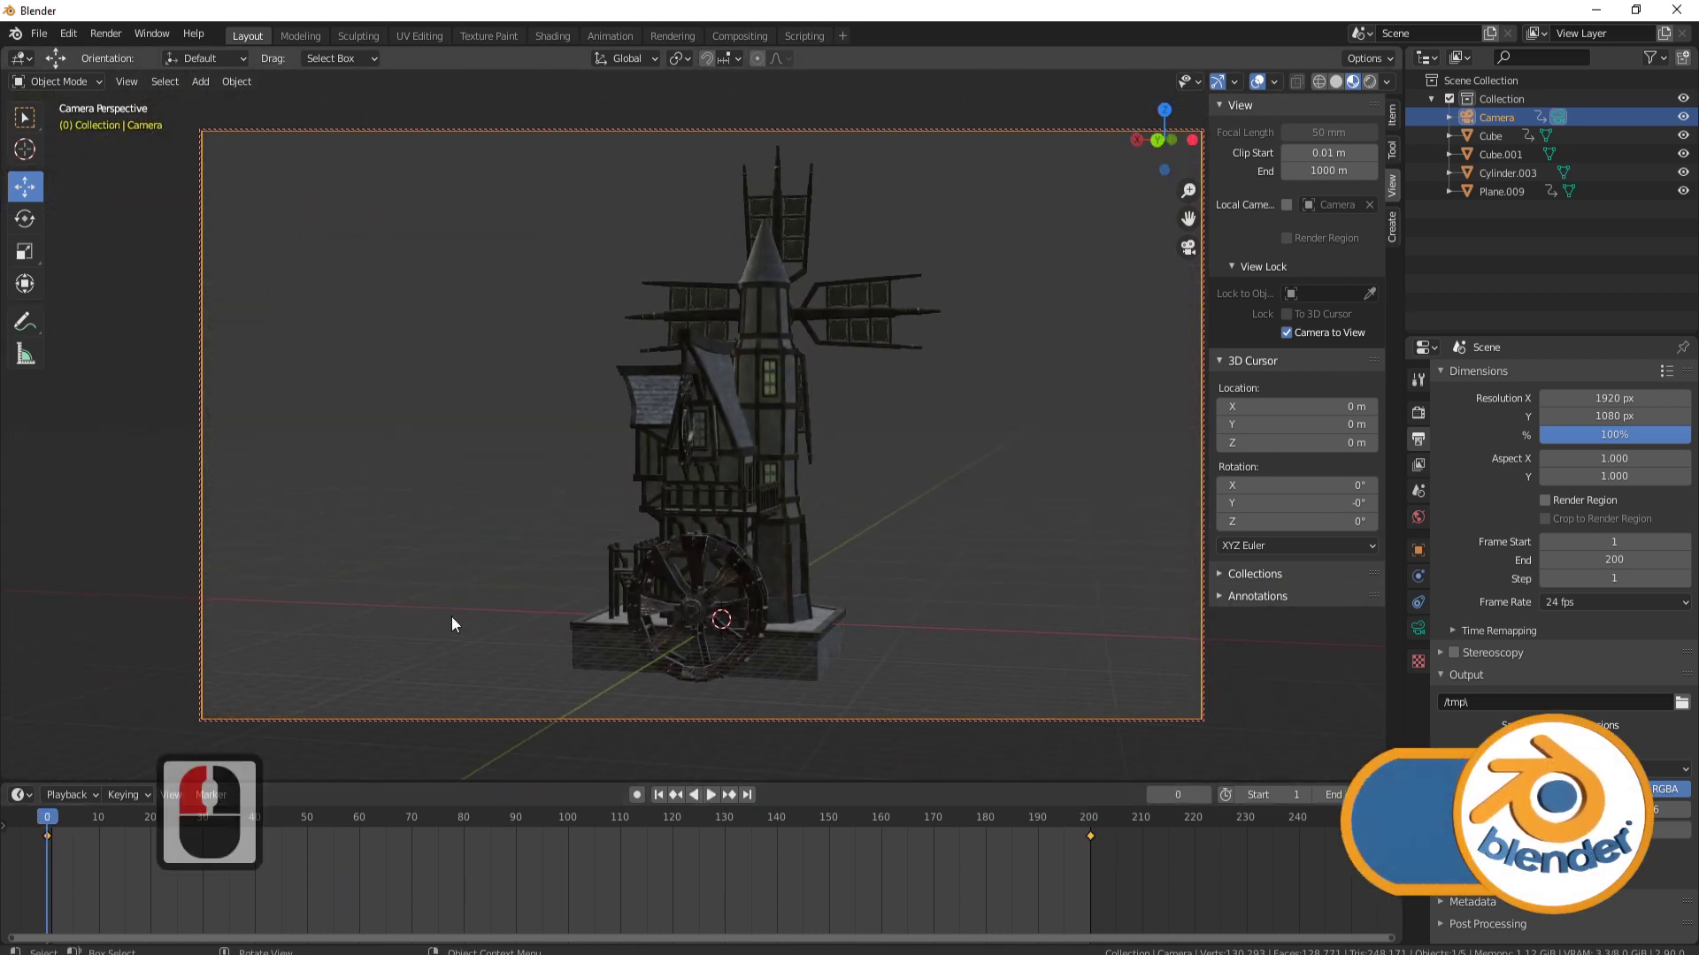
key(space)
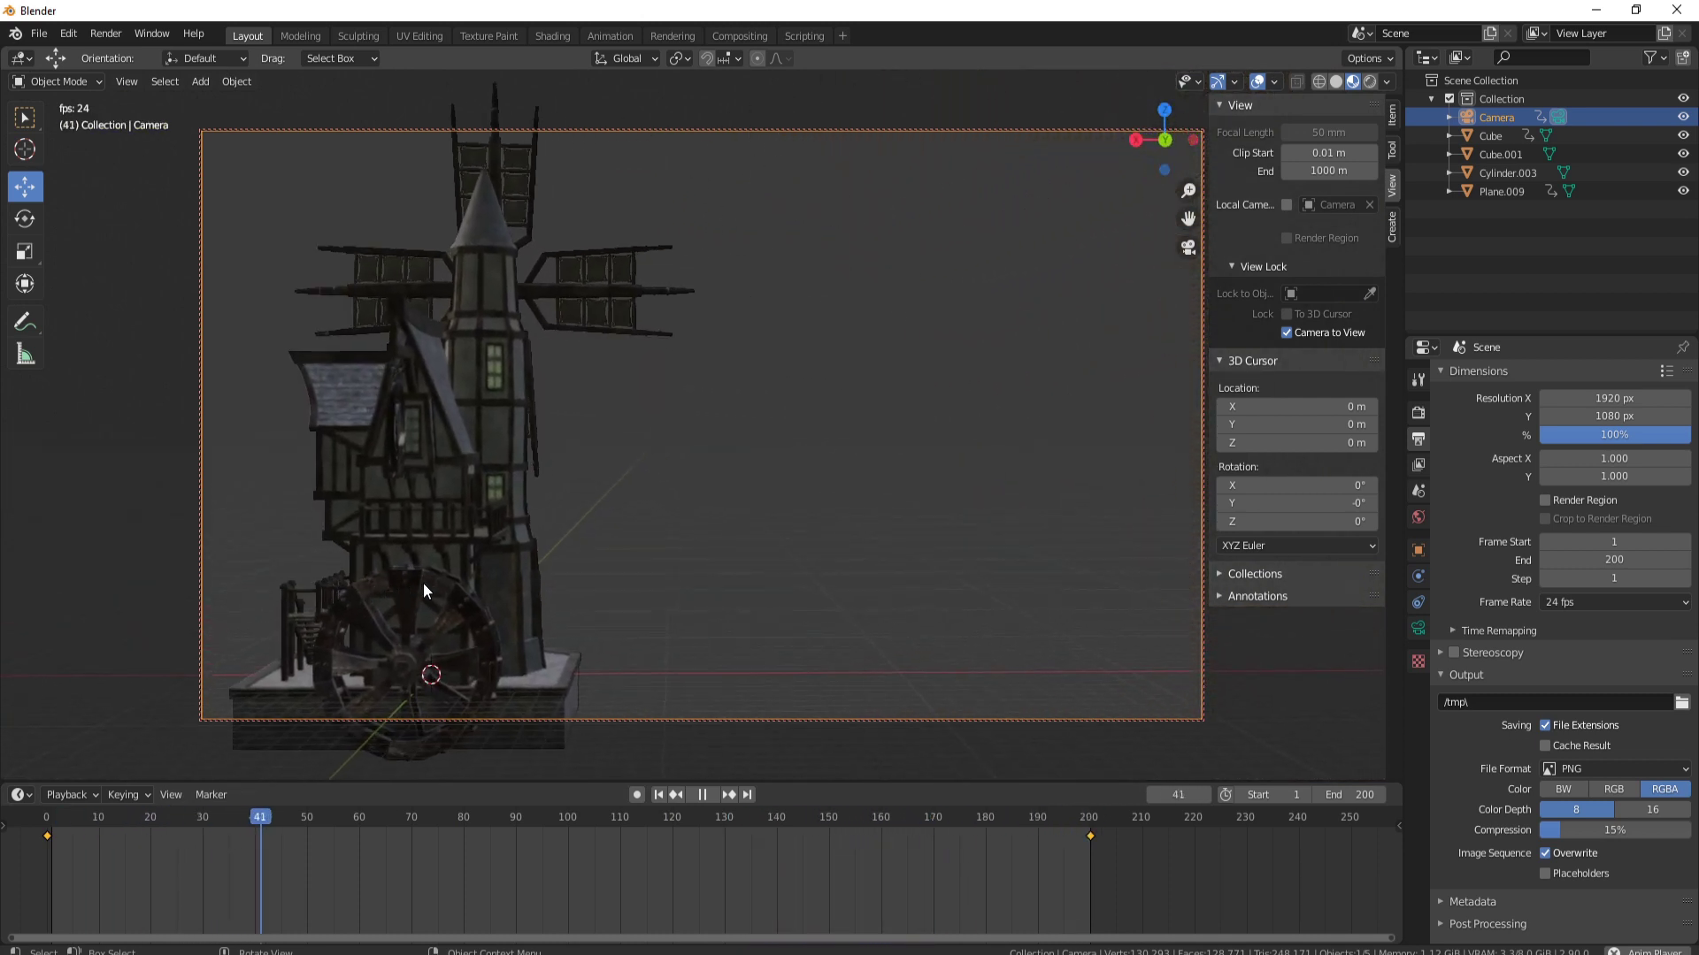
key(space)
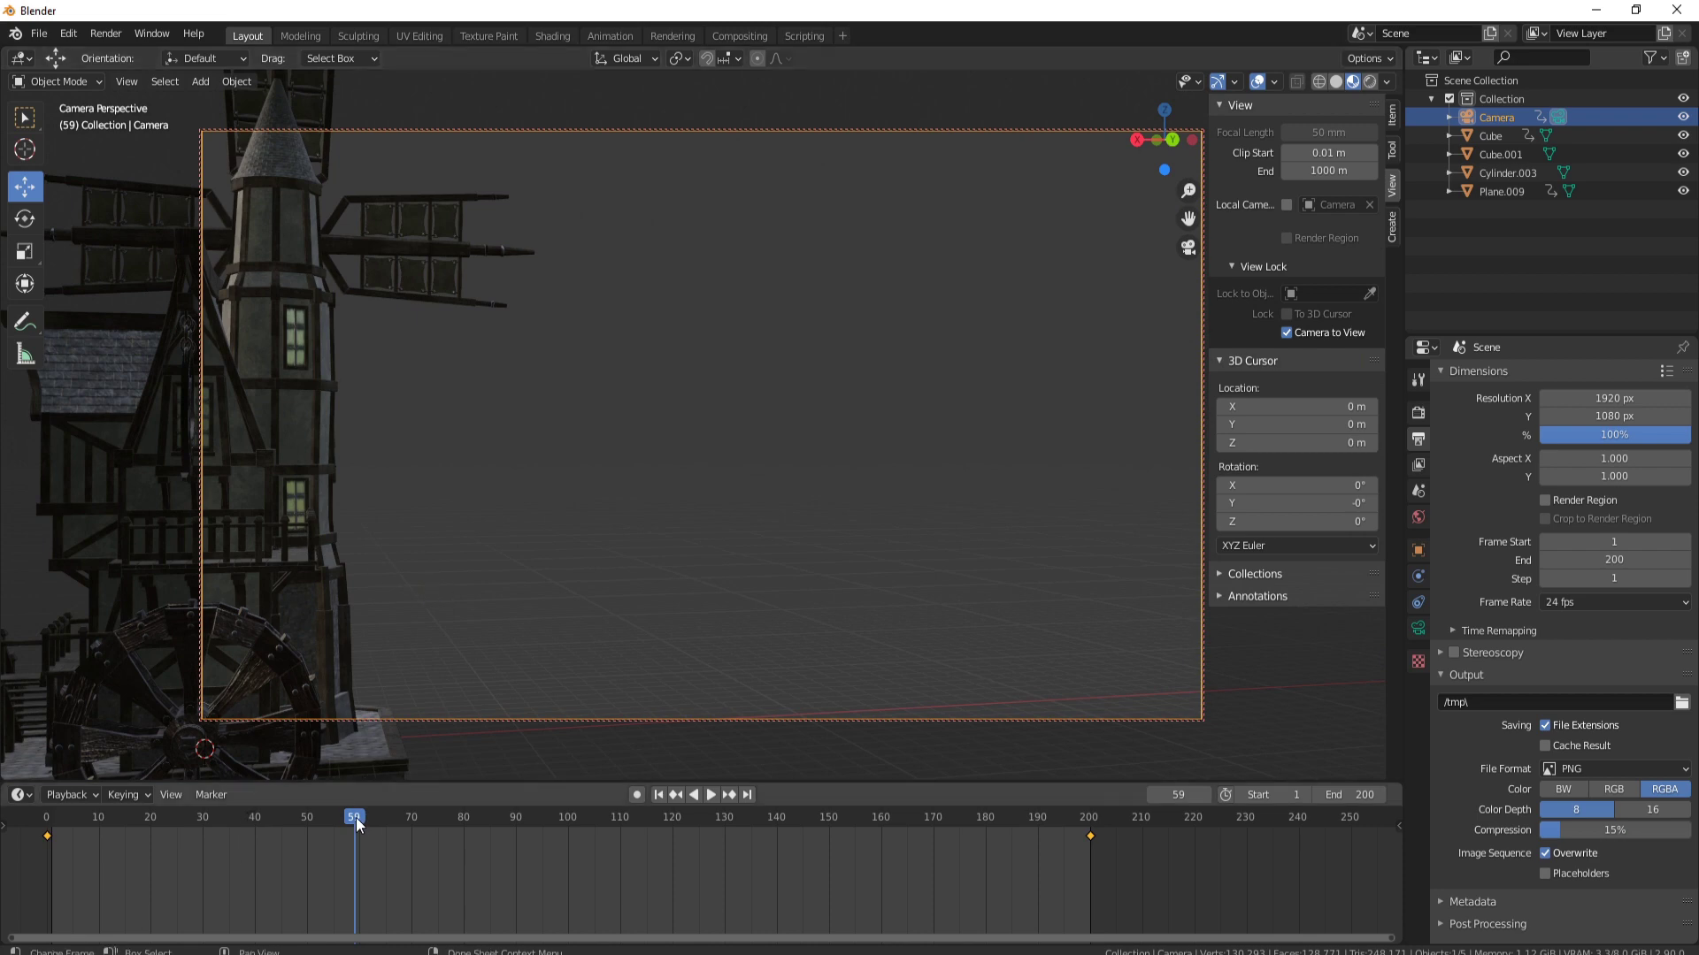
At frame 100, pull the camera back to frame the whole windmill and insert a Location, Rotation & Scale keyframe
drag(354, 819, 570, 840)
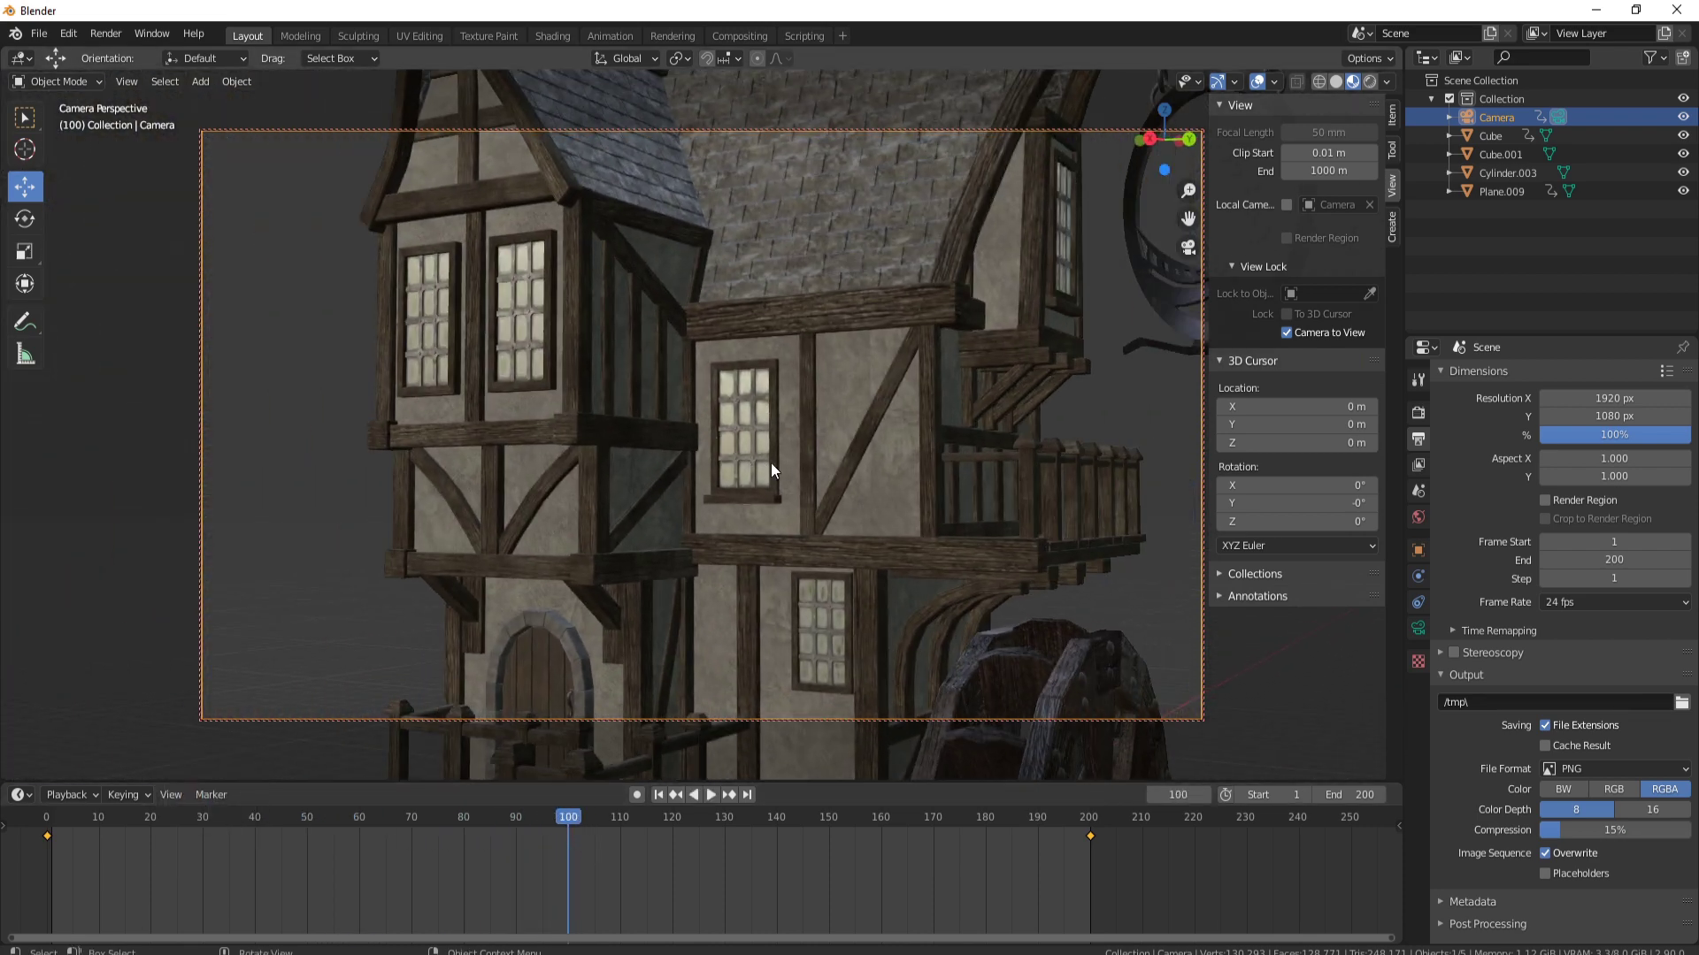
ctrl+middle_drag(787, 465, 224, 635)
middle_drag(495, 575, 508, 657)
shift+middle_drag(587, 599, 644, 623)
shift+middle_click(739, 564)
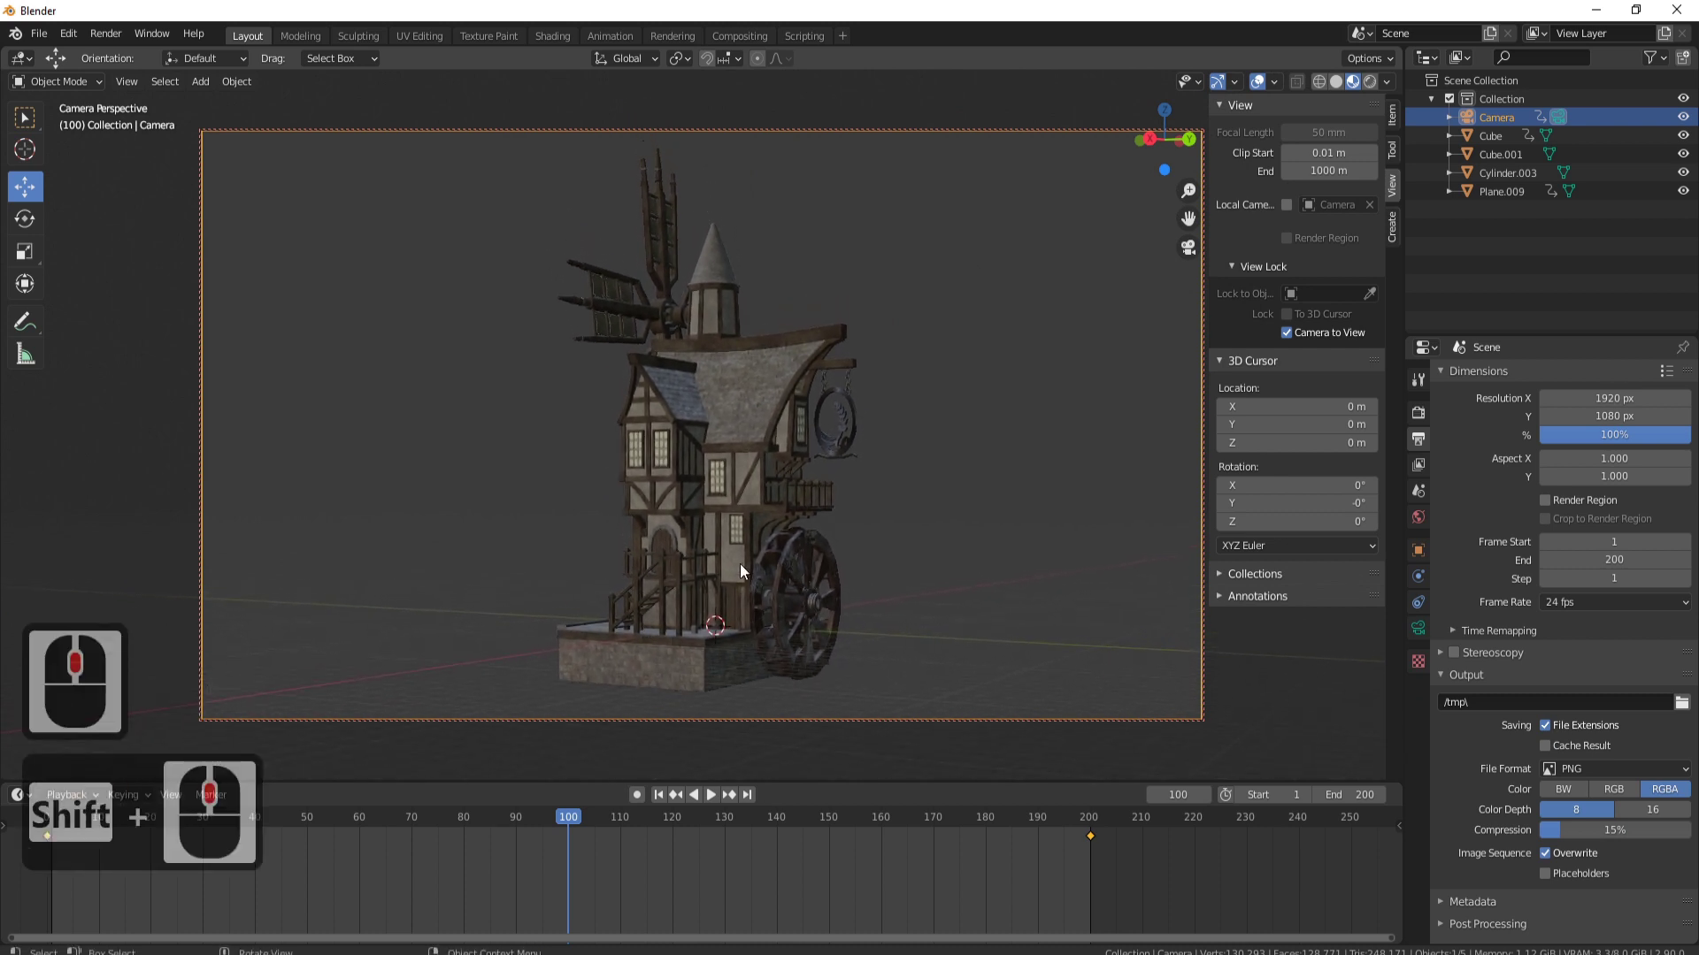
key(i)
click(740, 564)
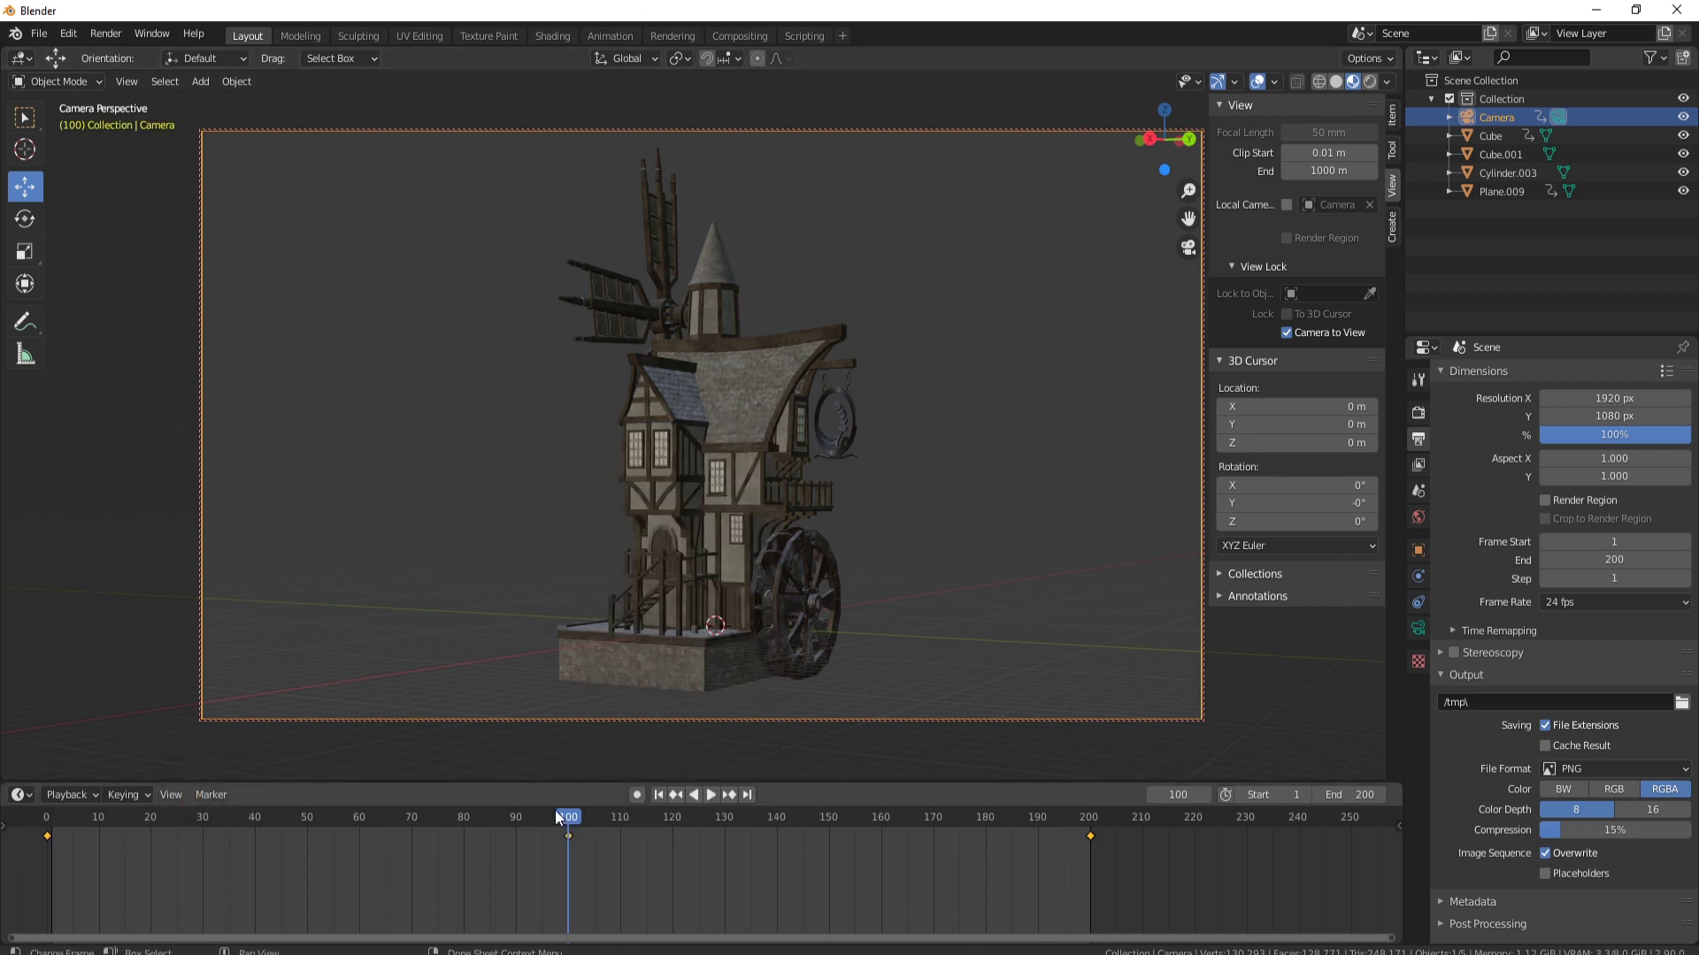
At frame 75, recentre the windmill in the camera frame and insert a Location, Rotation & Scale keyframe
drag(556, 816, 438, 824)
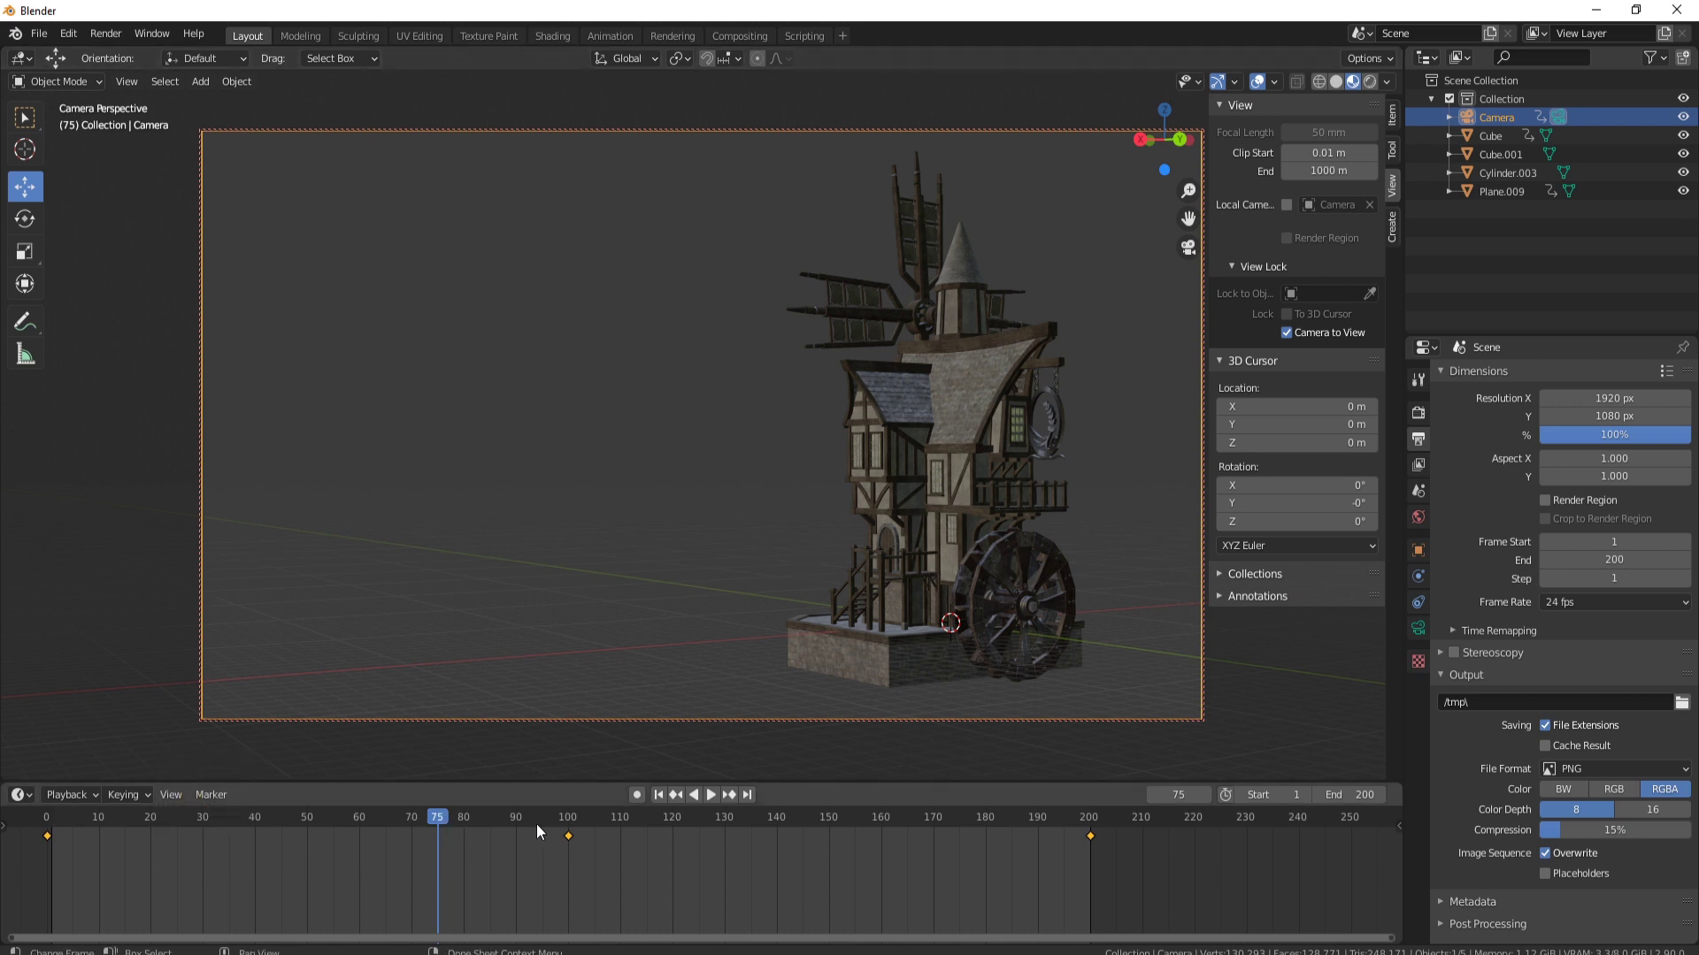
middle_drag(757, 554, 284, 559)
shift+middle_click(284, 559)
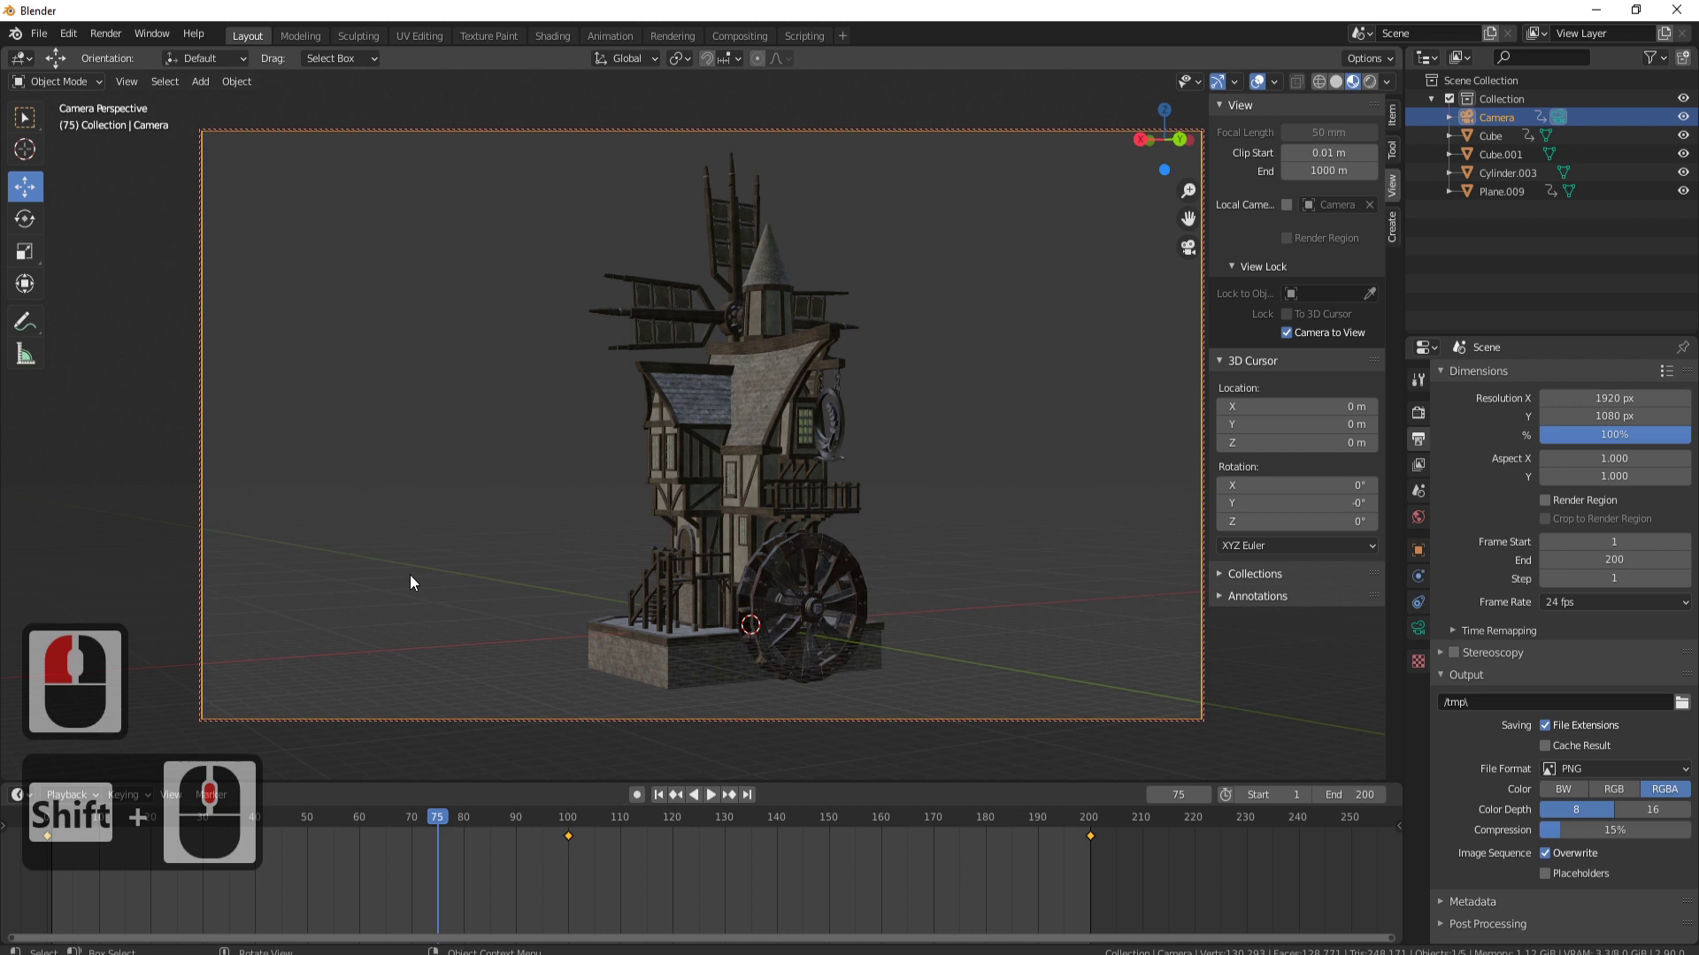
key(i)
click(581, 584)
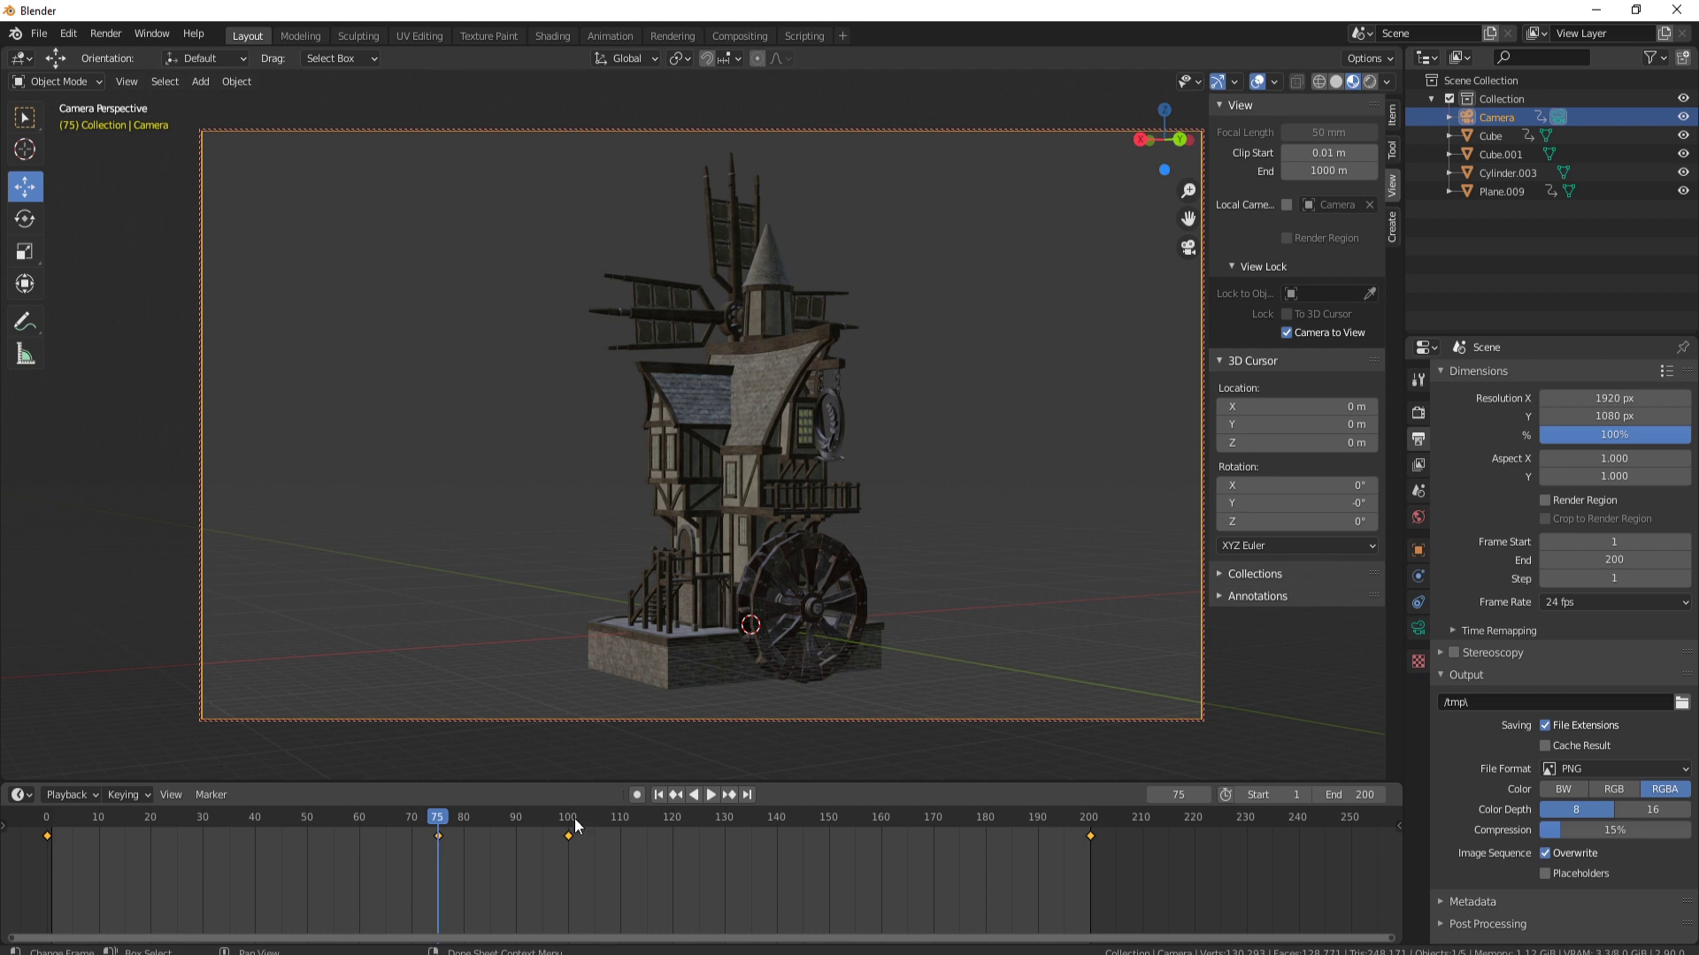
At frame 50, shift the camera slightly to centre the windmill and insert a Location, Rotation & Scale keyframe
key(space)
click(315, 826)
drag(315, 826, 306, 831)
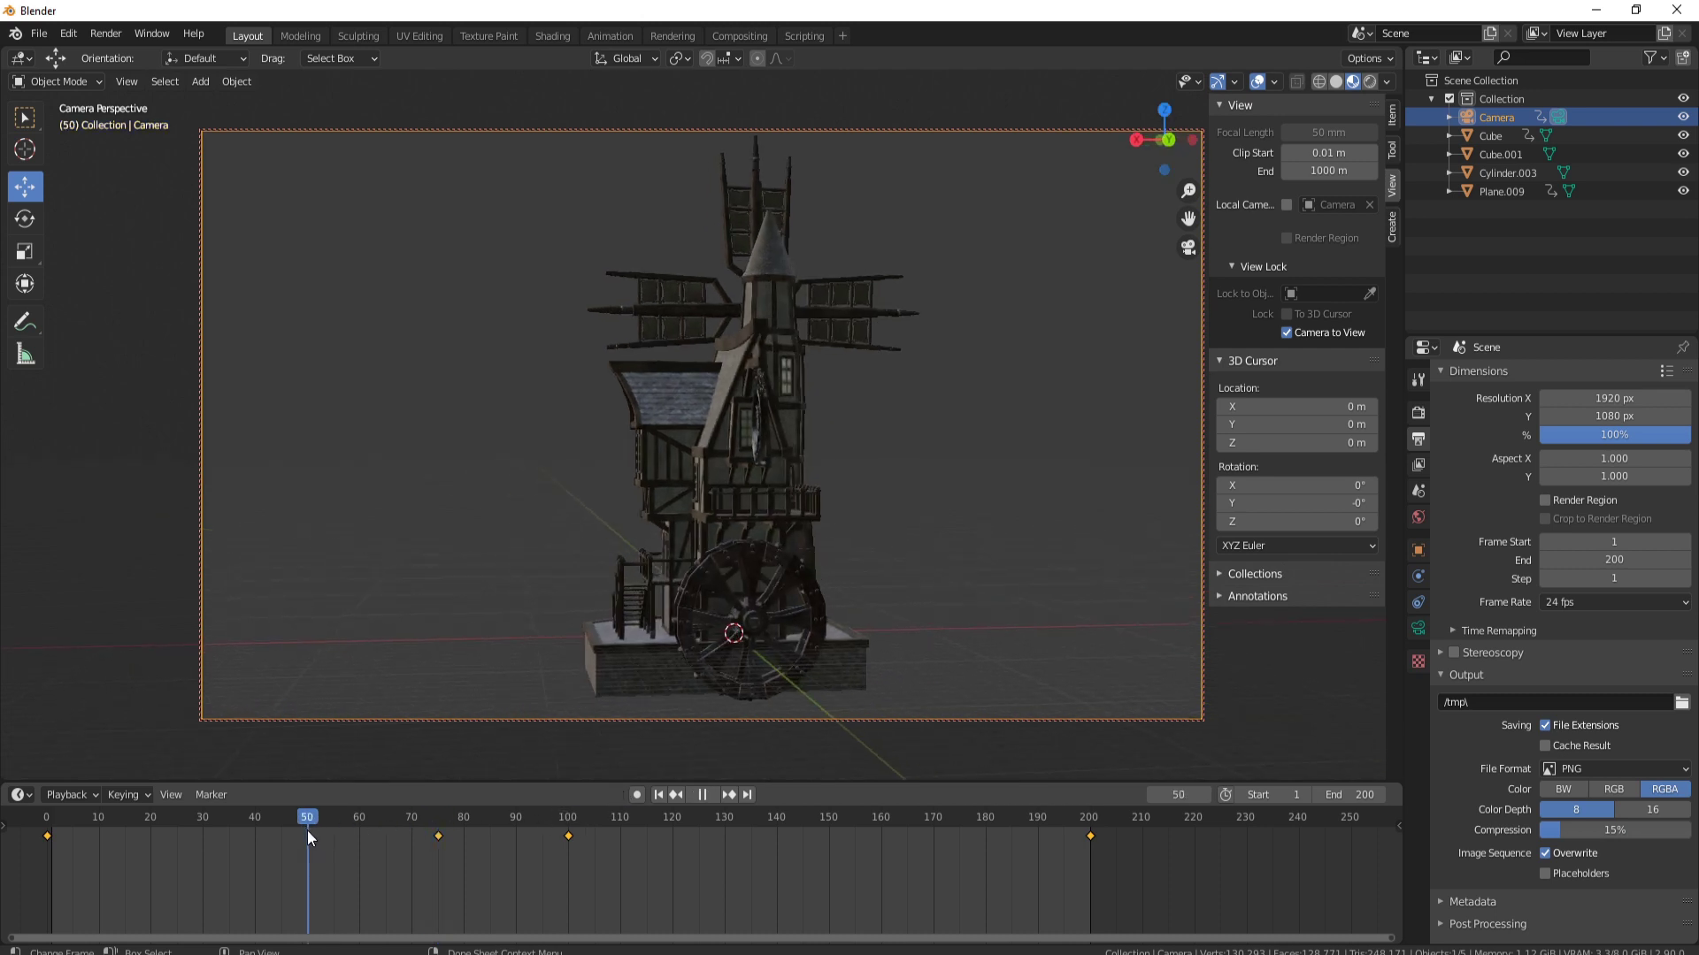
key(space)
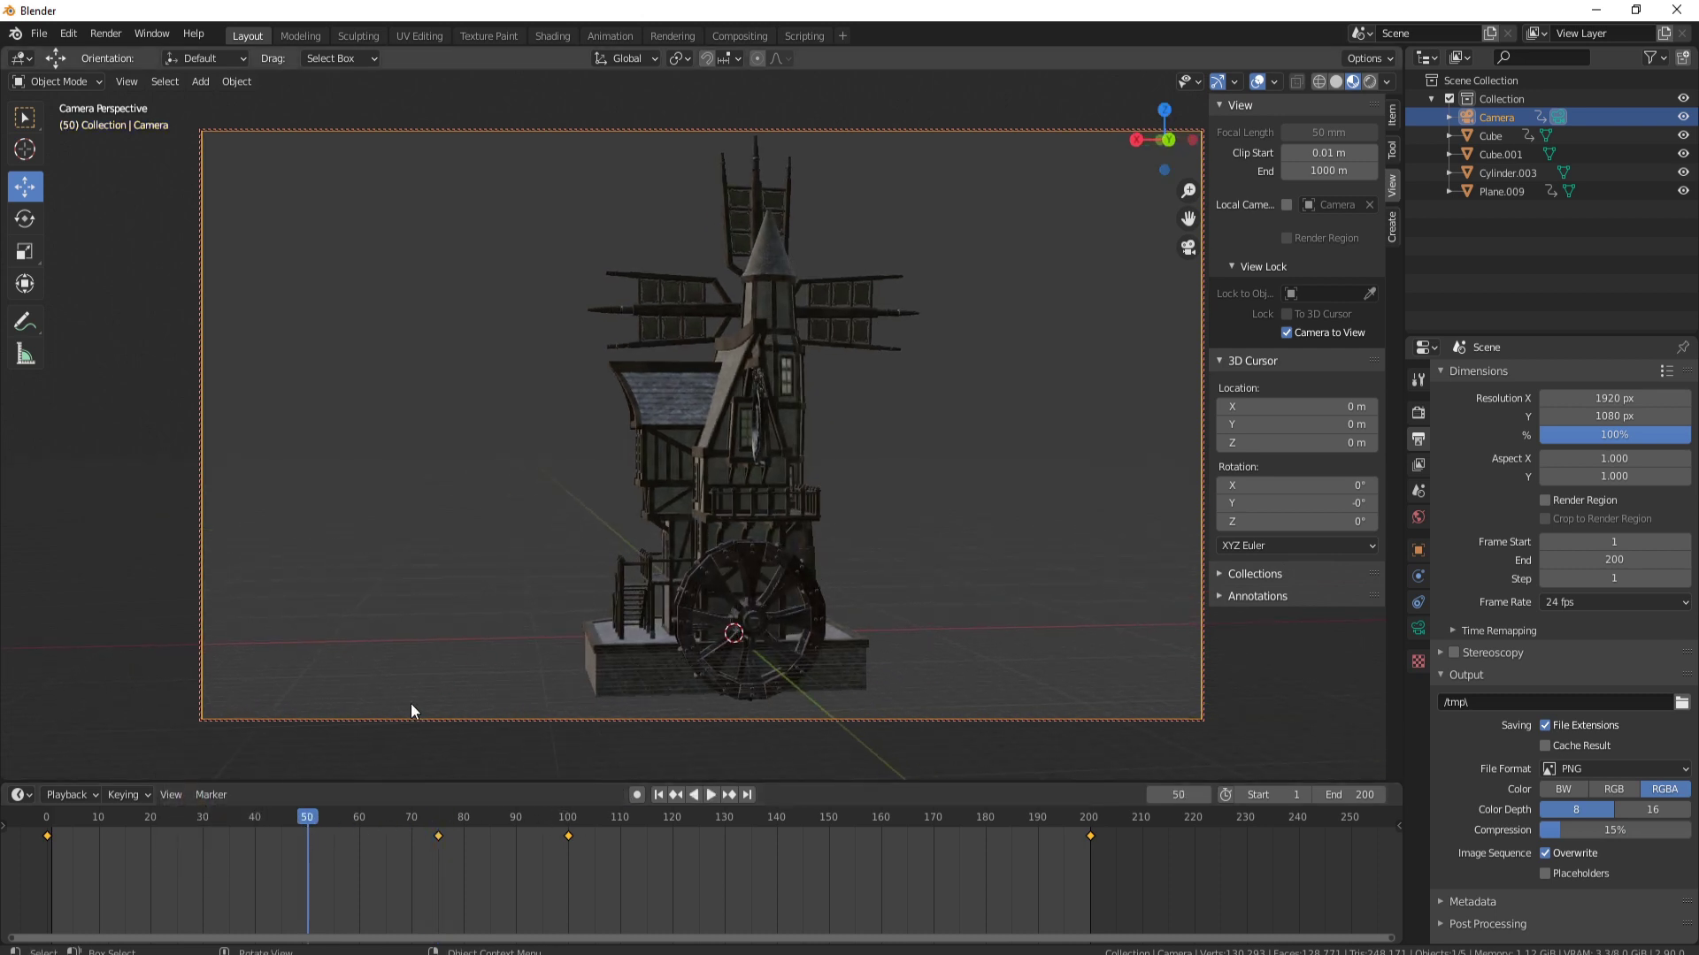
middle_drag(719, 559, 676, 556)
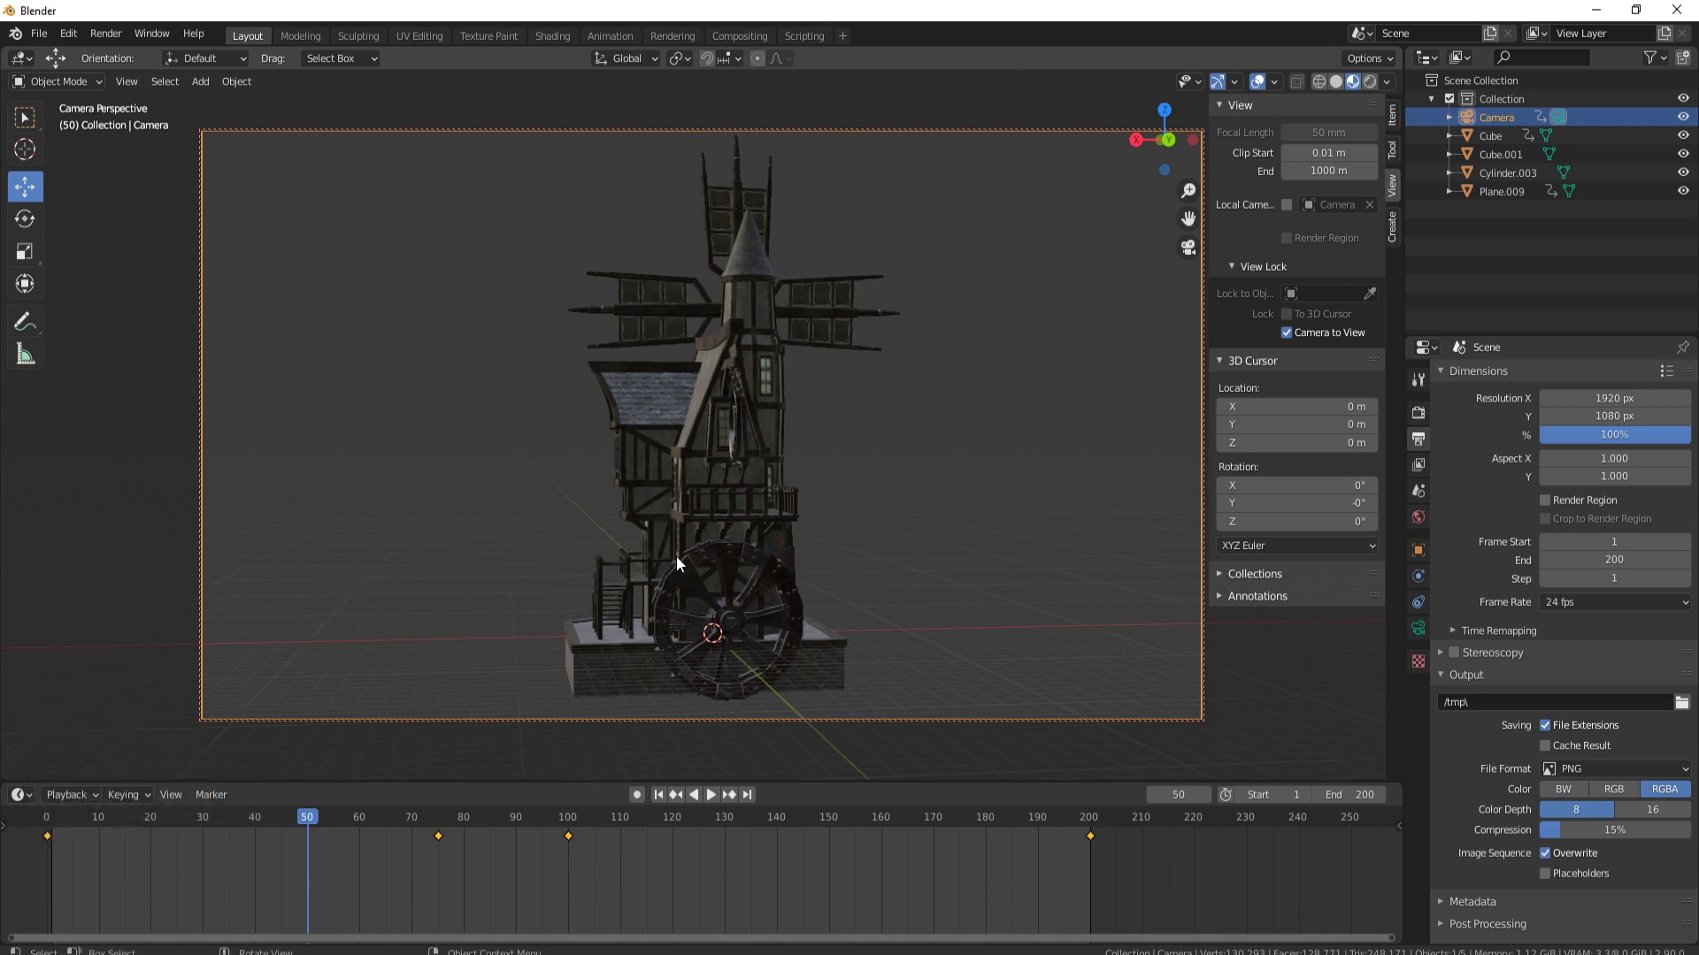
key(i)
click(676, 555)
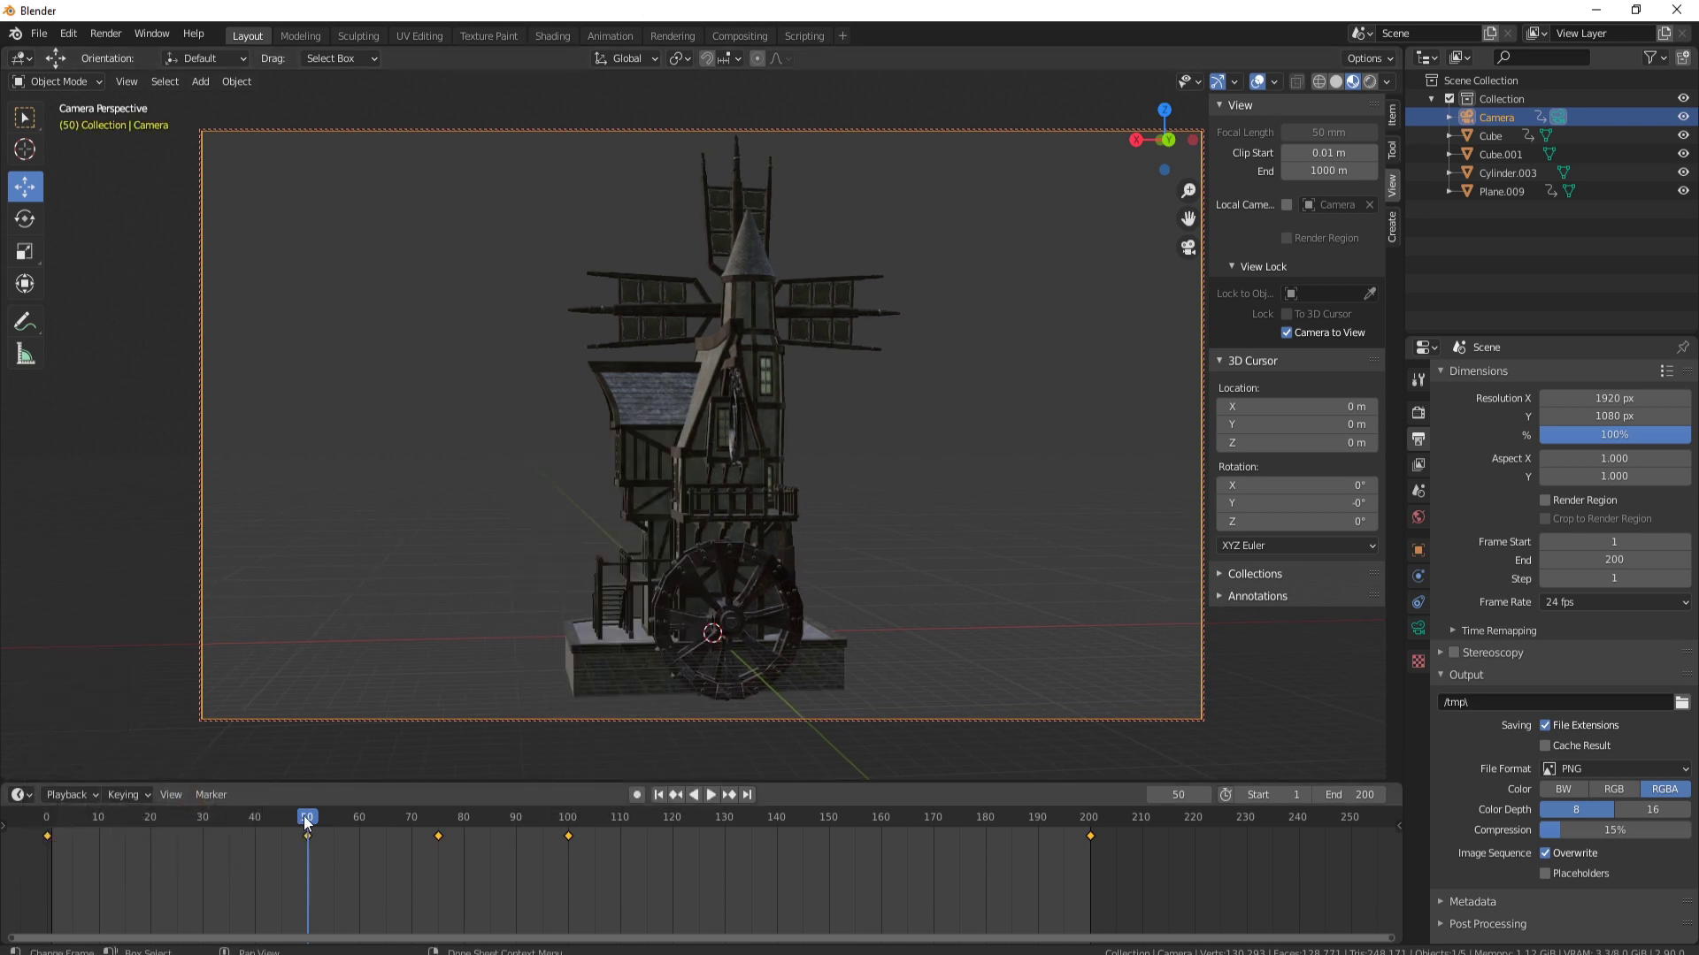
Insert a Location, Rotation & Scale keyframe for the camera at frame 25
drag(304, 815, 178, 824)
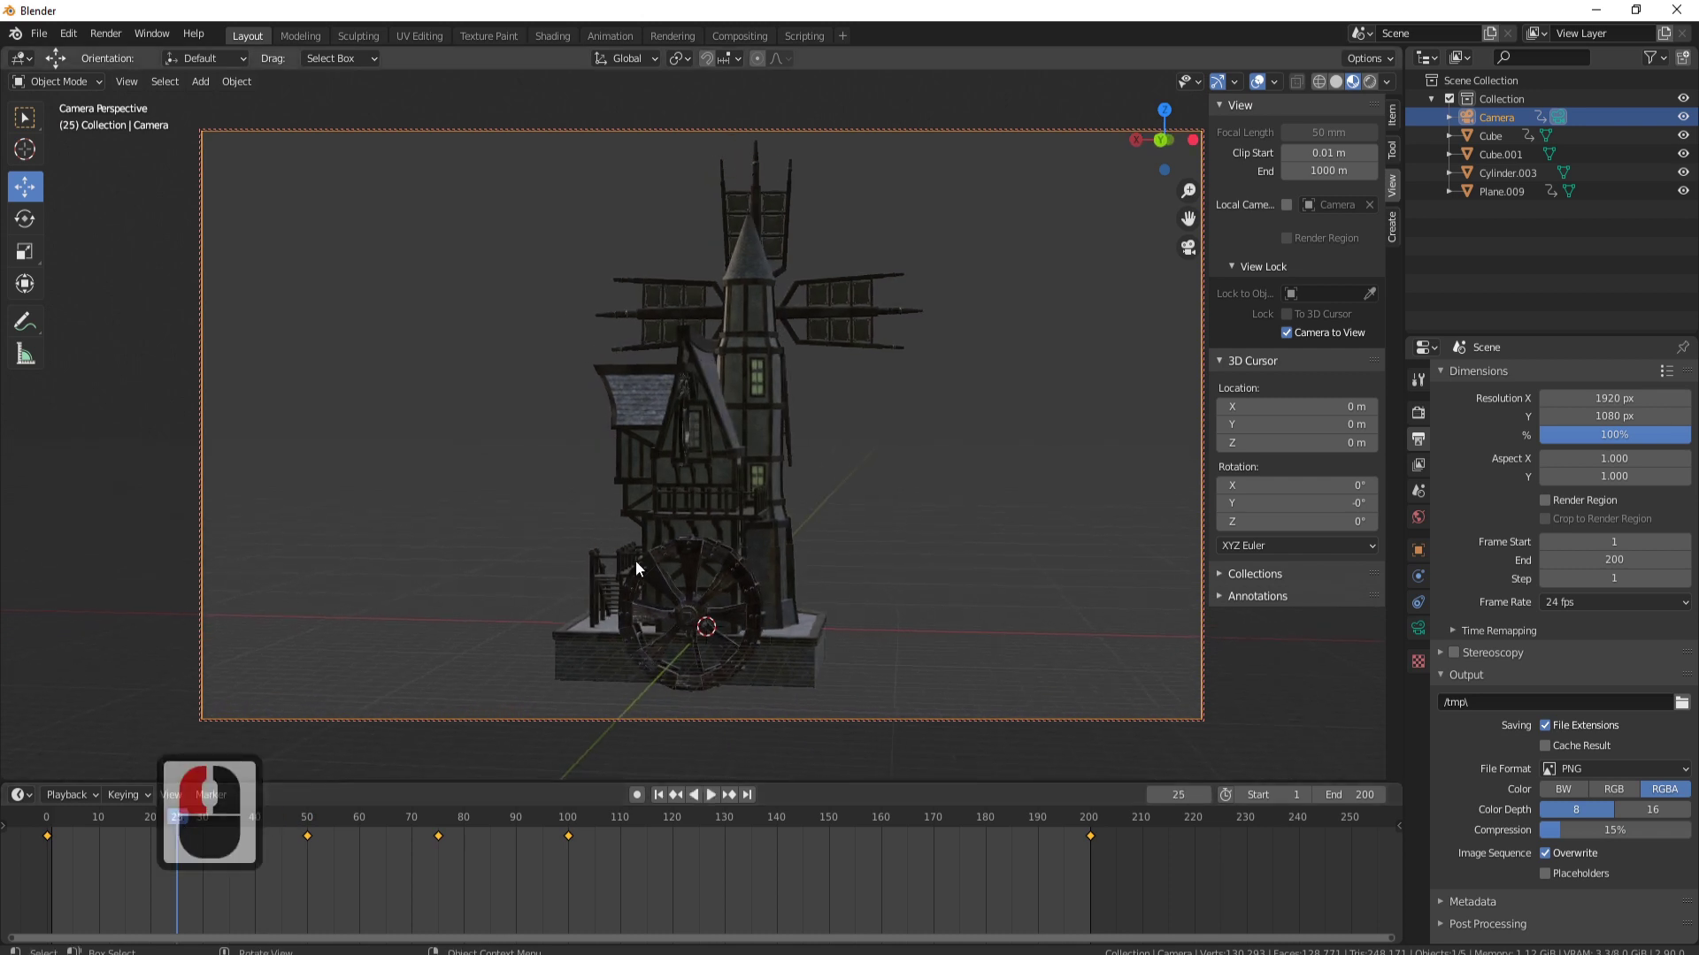
key(i)
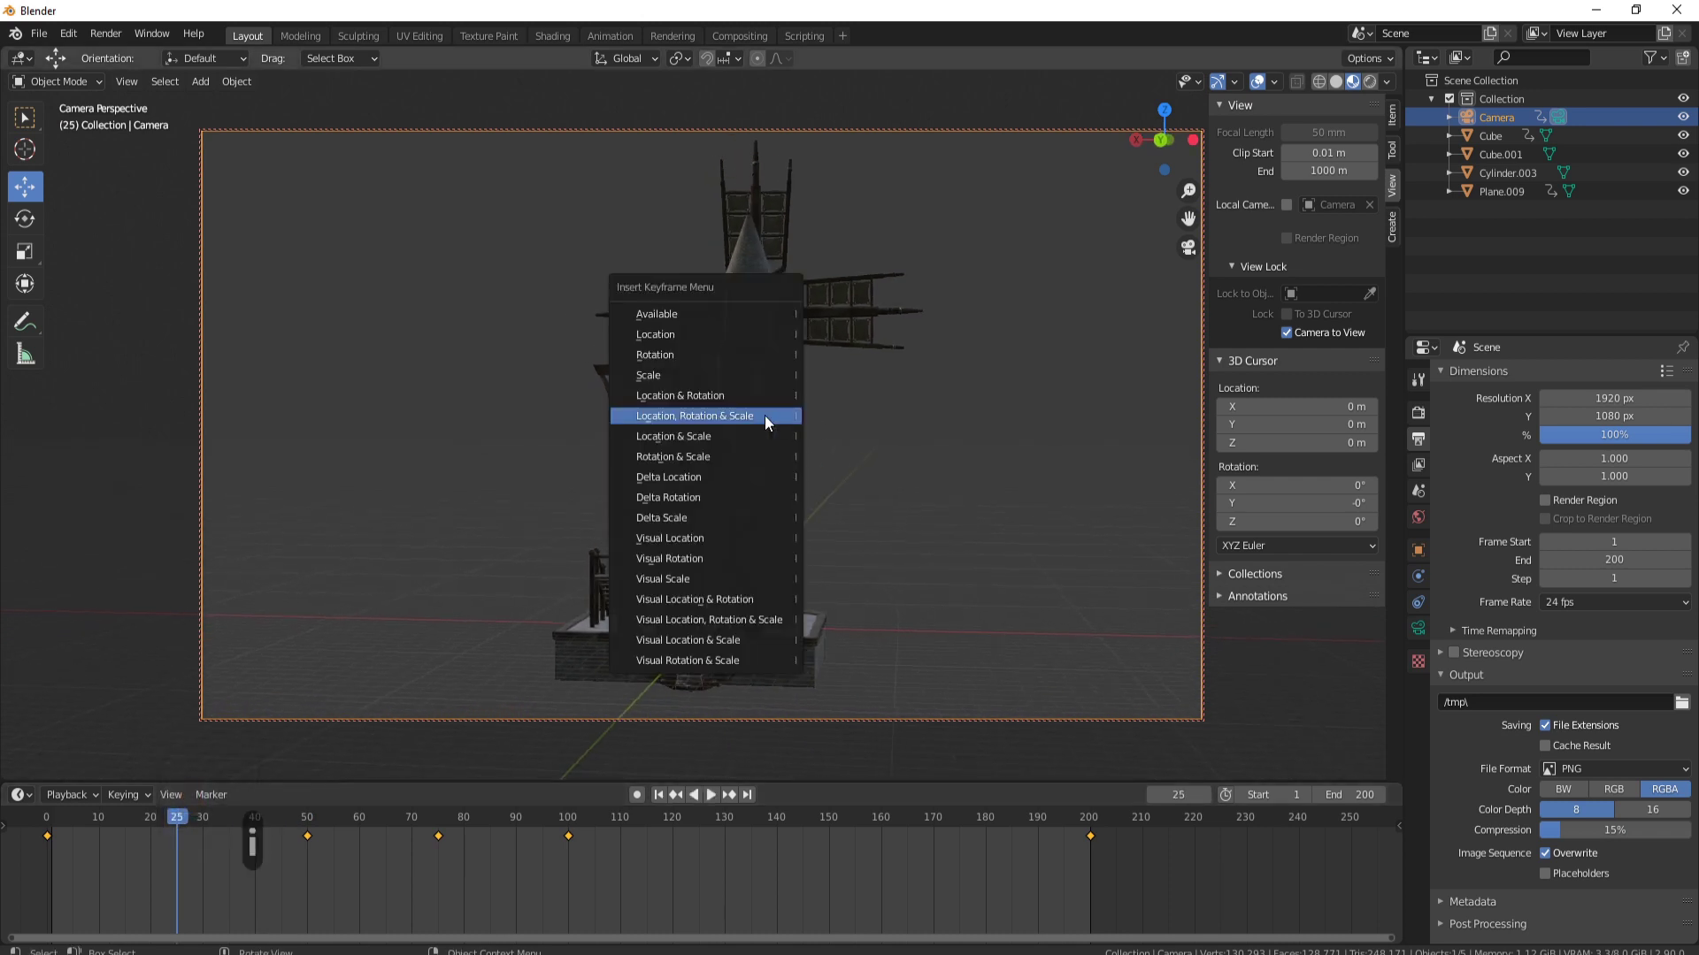
click(765, 416)
At frame 125, adjust the camera to fit the whole windmill in frame and insert a Location, Rotation & Scale keyframe
drag(180, 819, 699, 824)
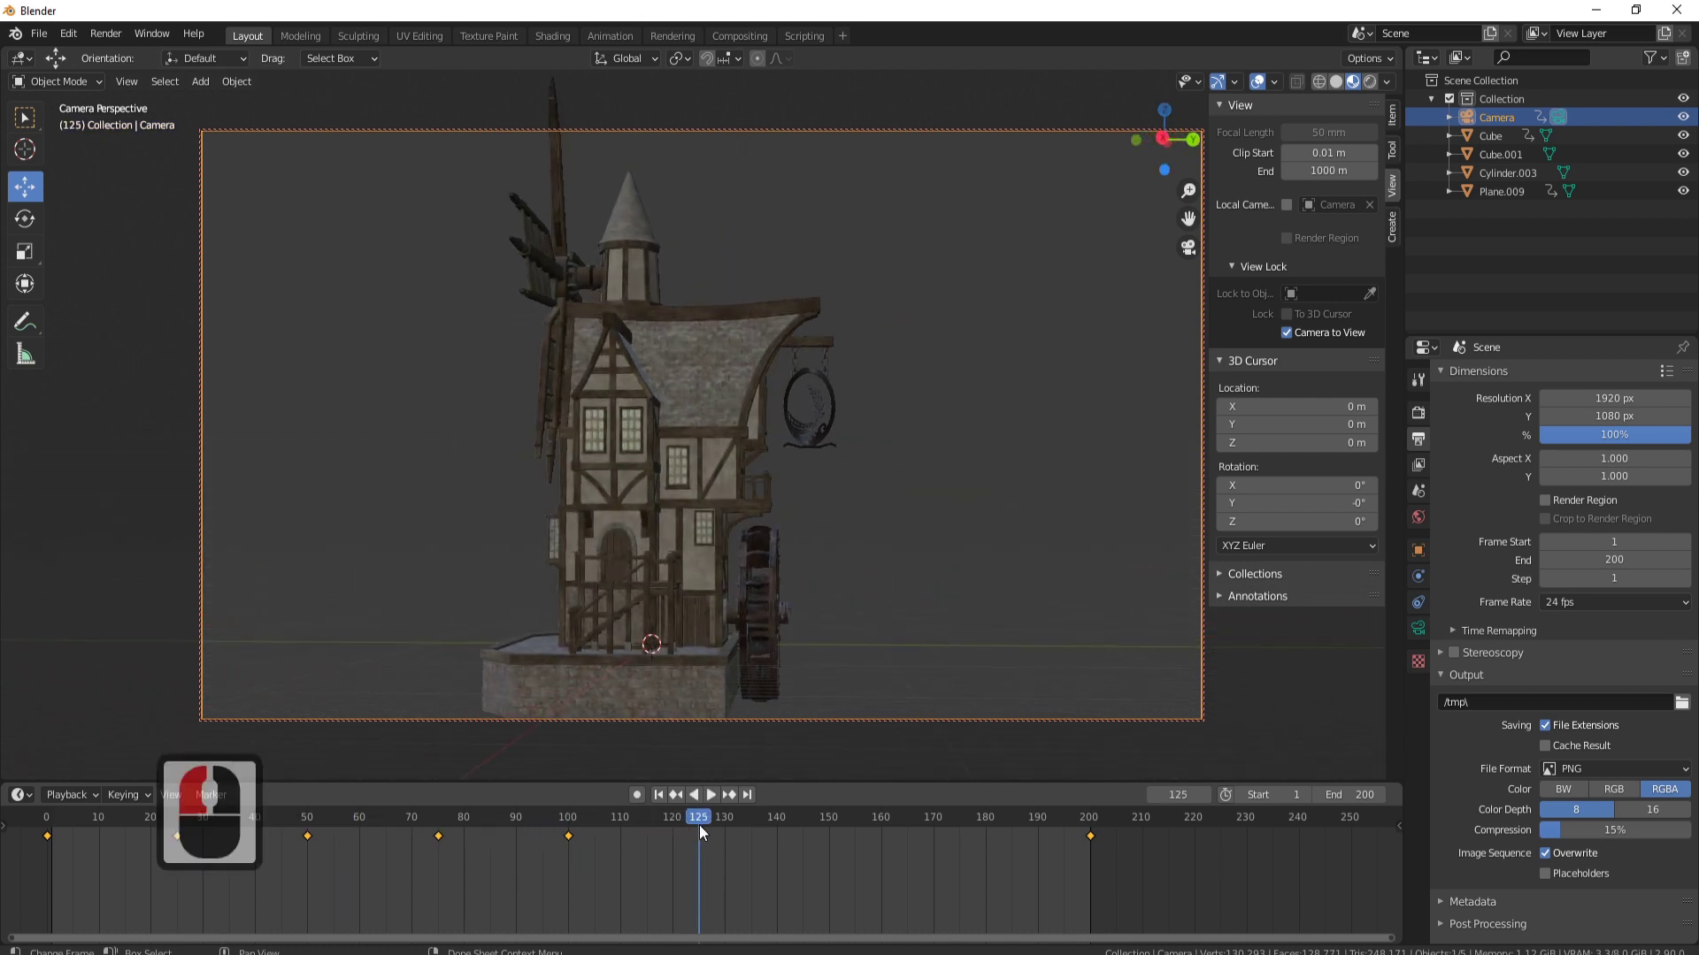
mouse_move(725, 545)
middle_down()
mouse_move(650, 554)
mouse_move(644, 535)
mouse_move(714, 544)
mouse_move(719, 523)
mouse_move(722, 538)
middle_up()
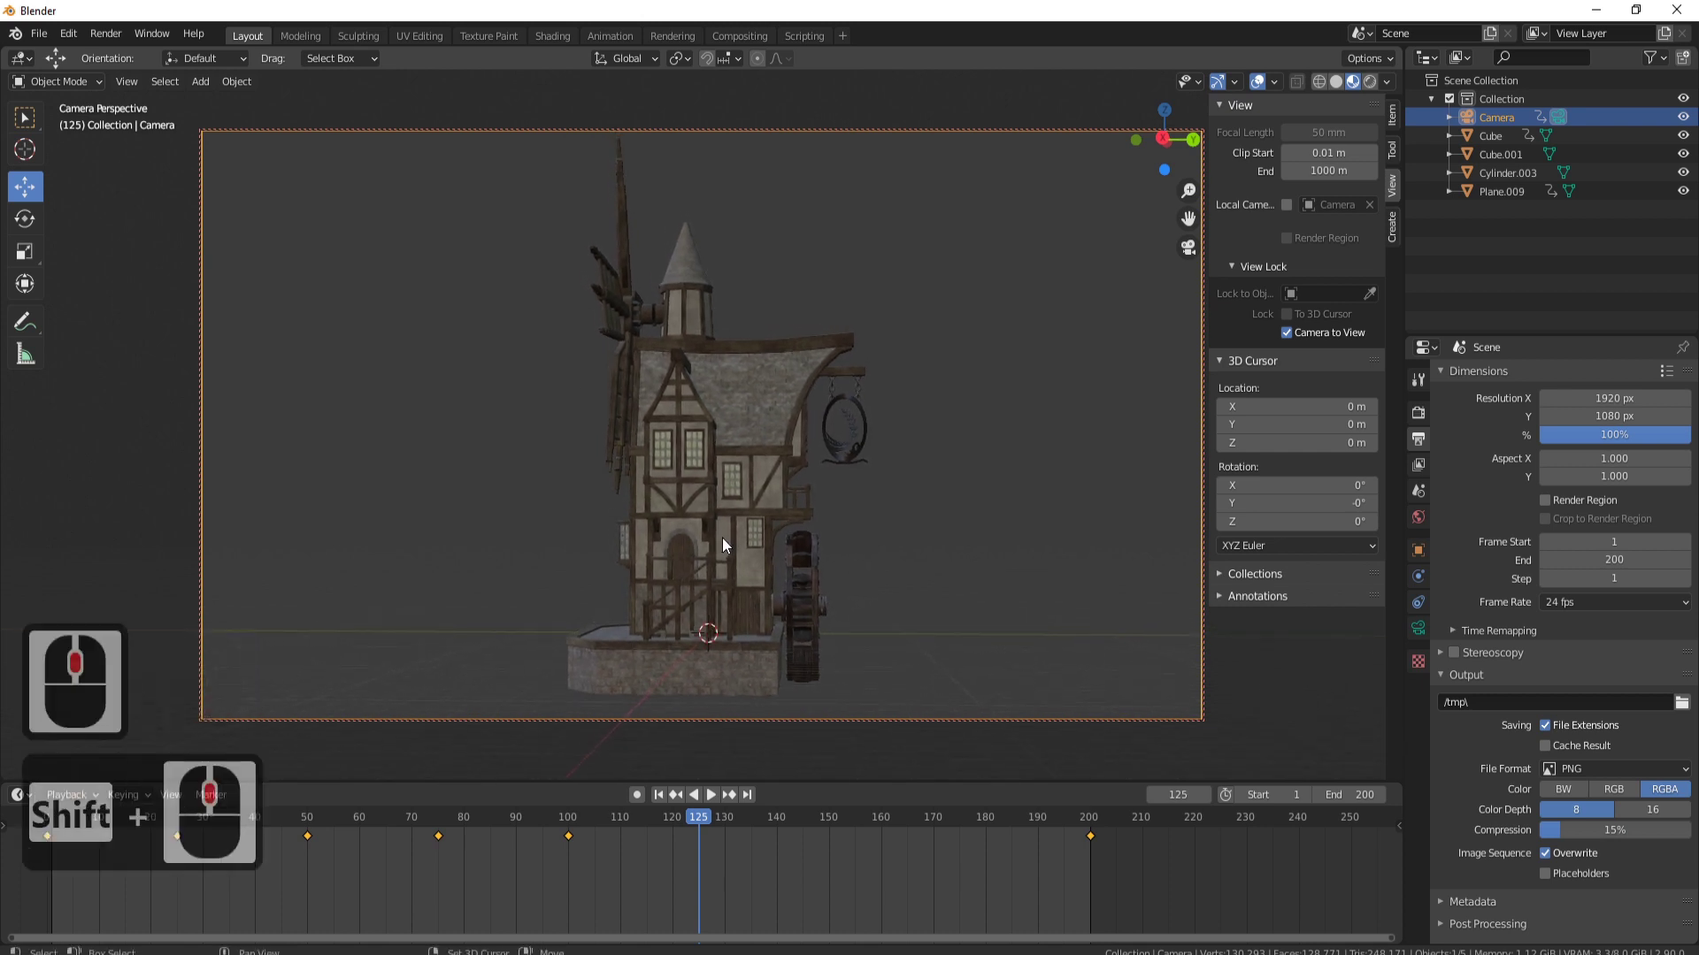
key(i)
click(752, 525)
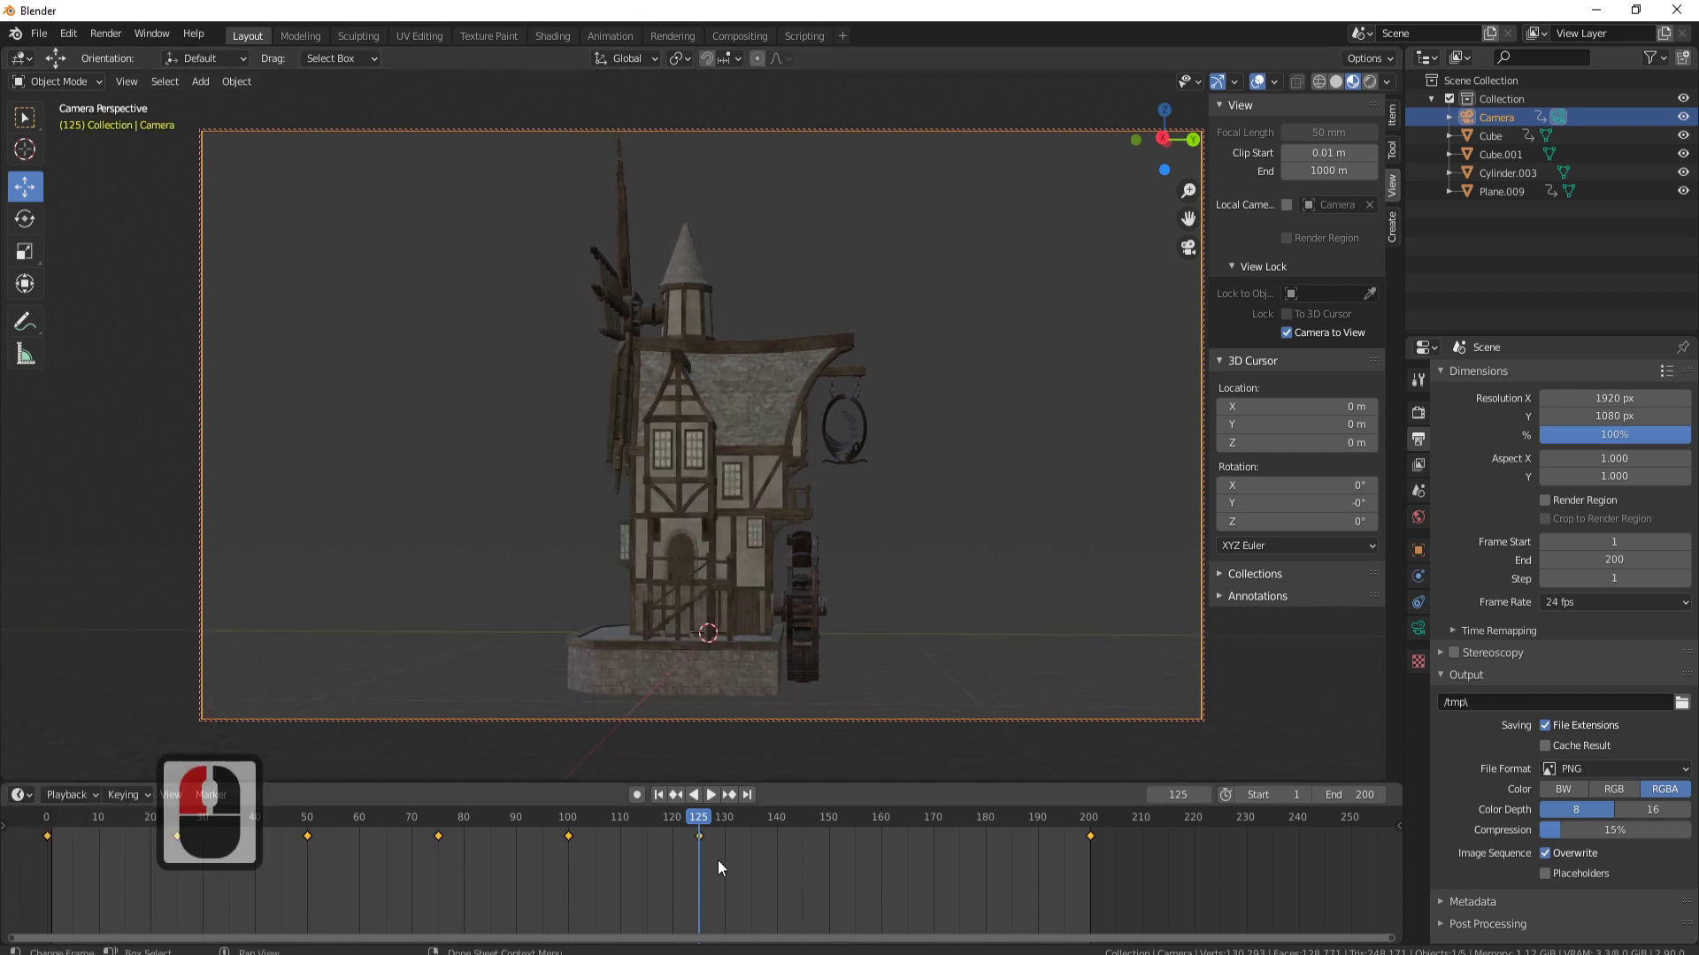
At frame 150, fine-tune the camera so the sail tips fit in frame and insert a Location, Rotation & Scale keyframe
drag(701, 819, 828, 821)
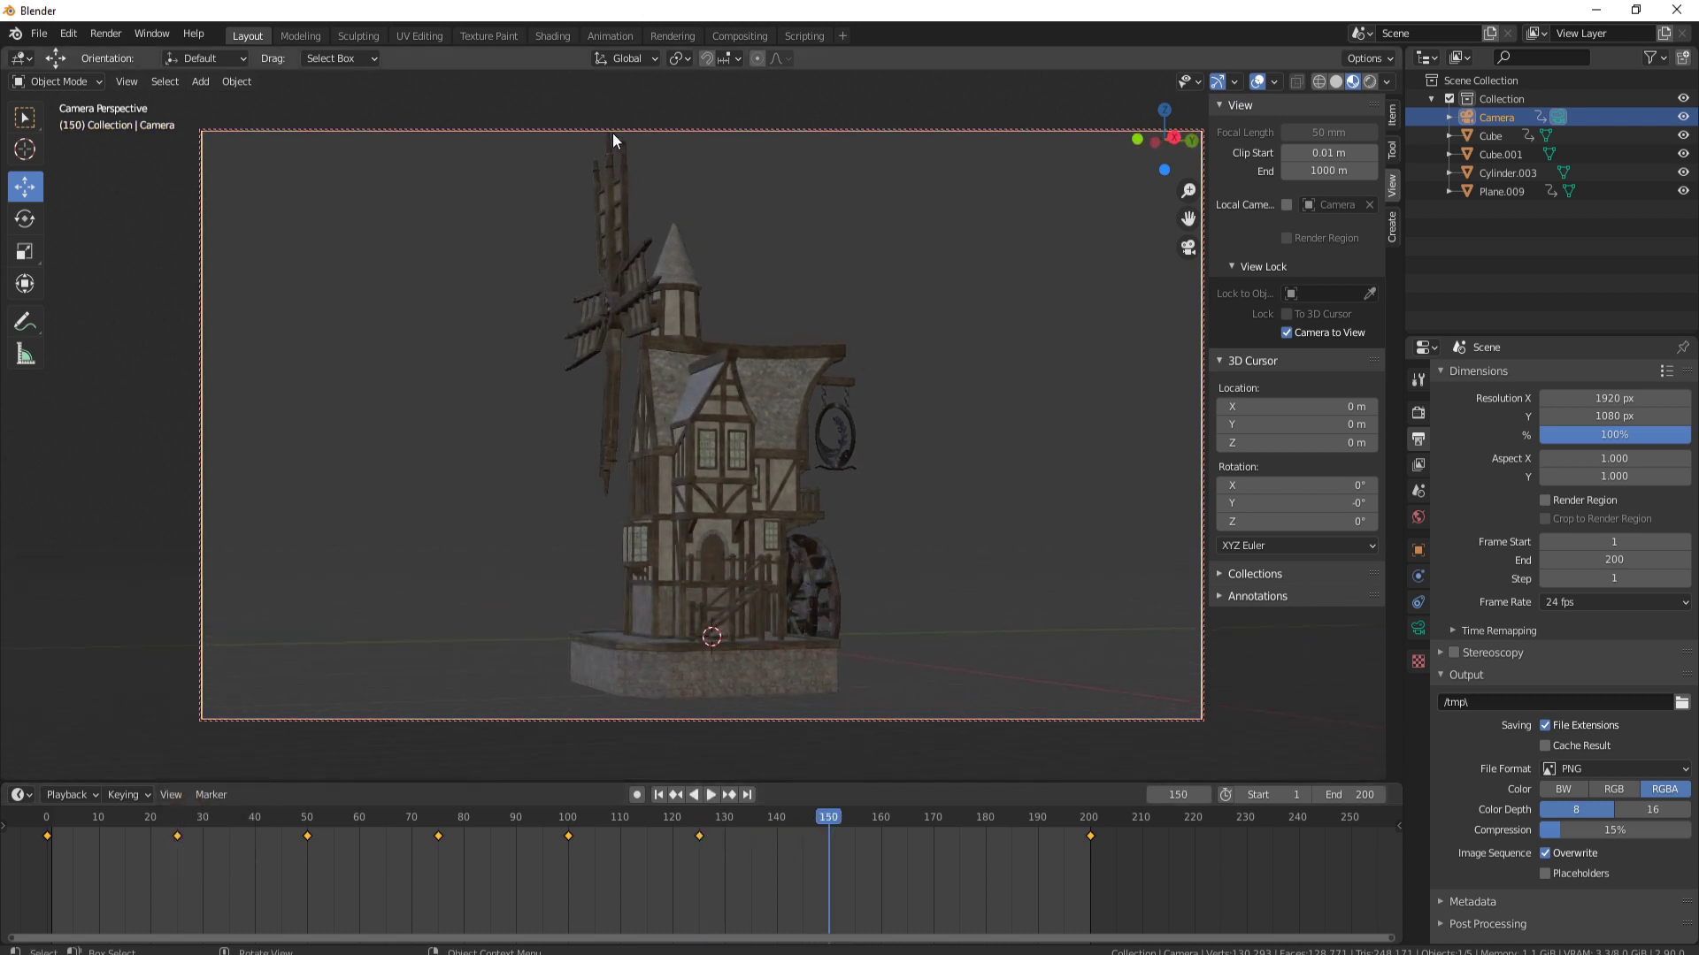
middle_drag(871, 430, 862, 437)
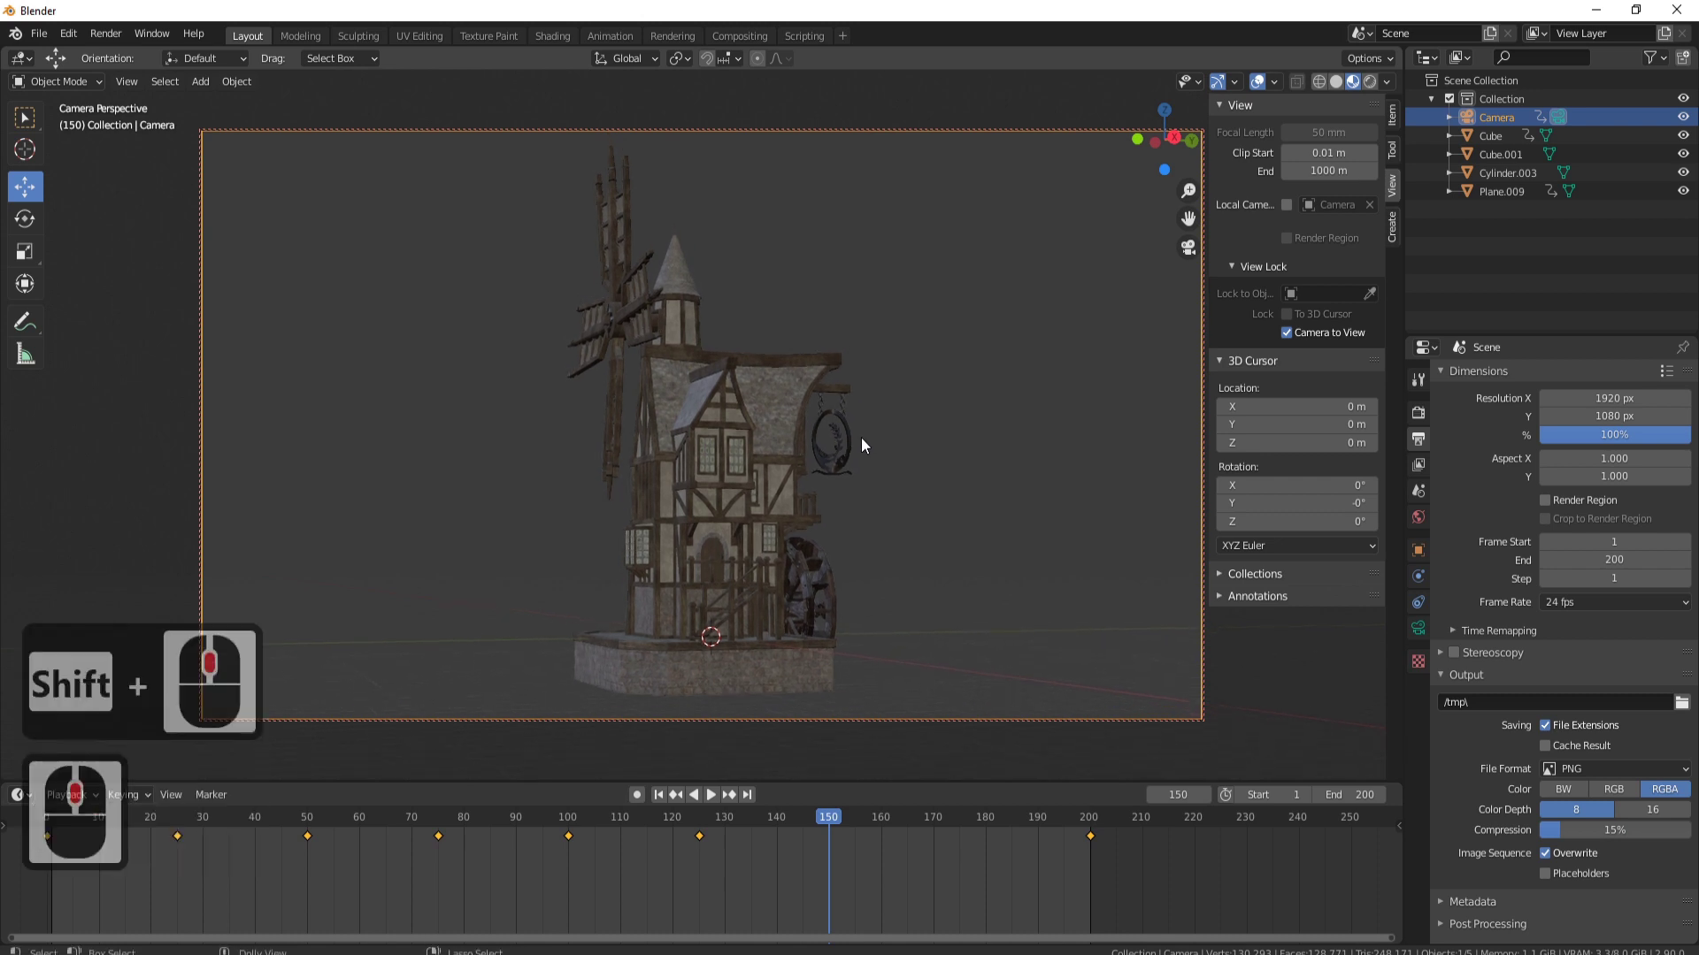
key(i)
click(948, 472)
Insert a Location, Rotation & Scale keyframe for the camera at frame 175 and play back the animation
drag(834, 820, 958, 825)
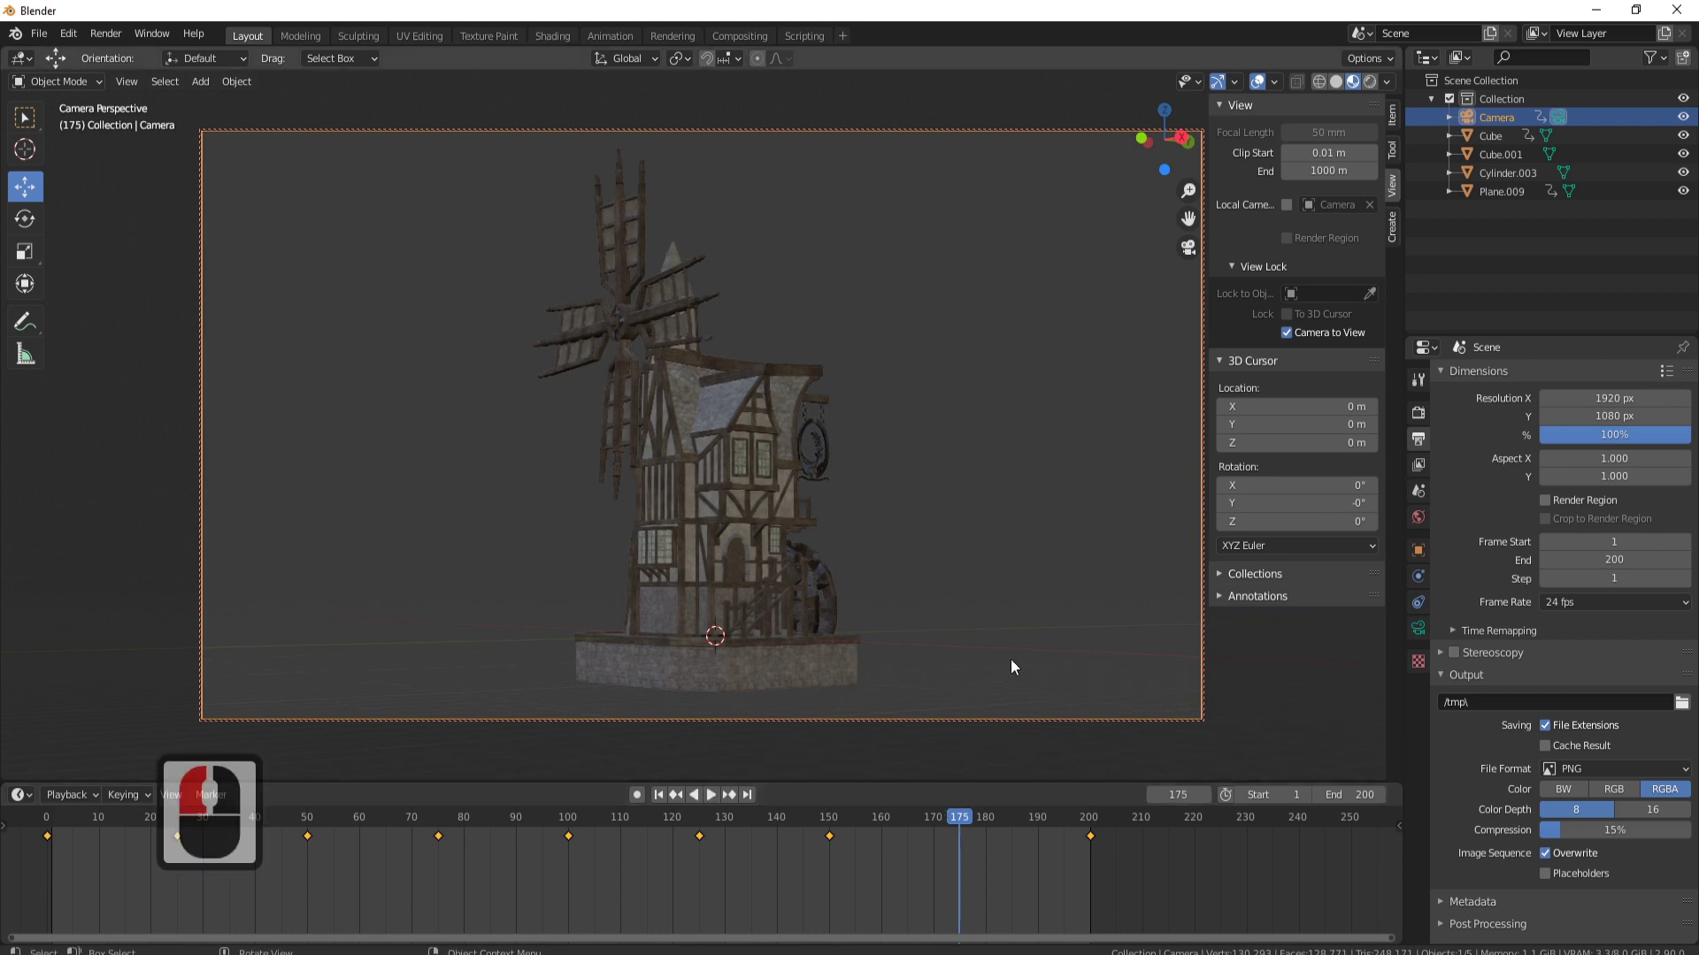
key(i)
click(775, 405)
key(space)
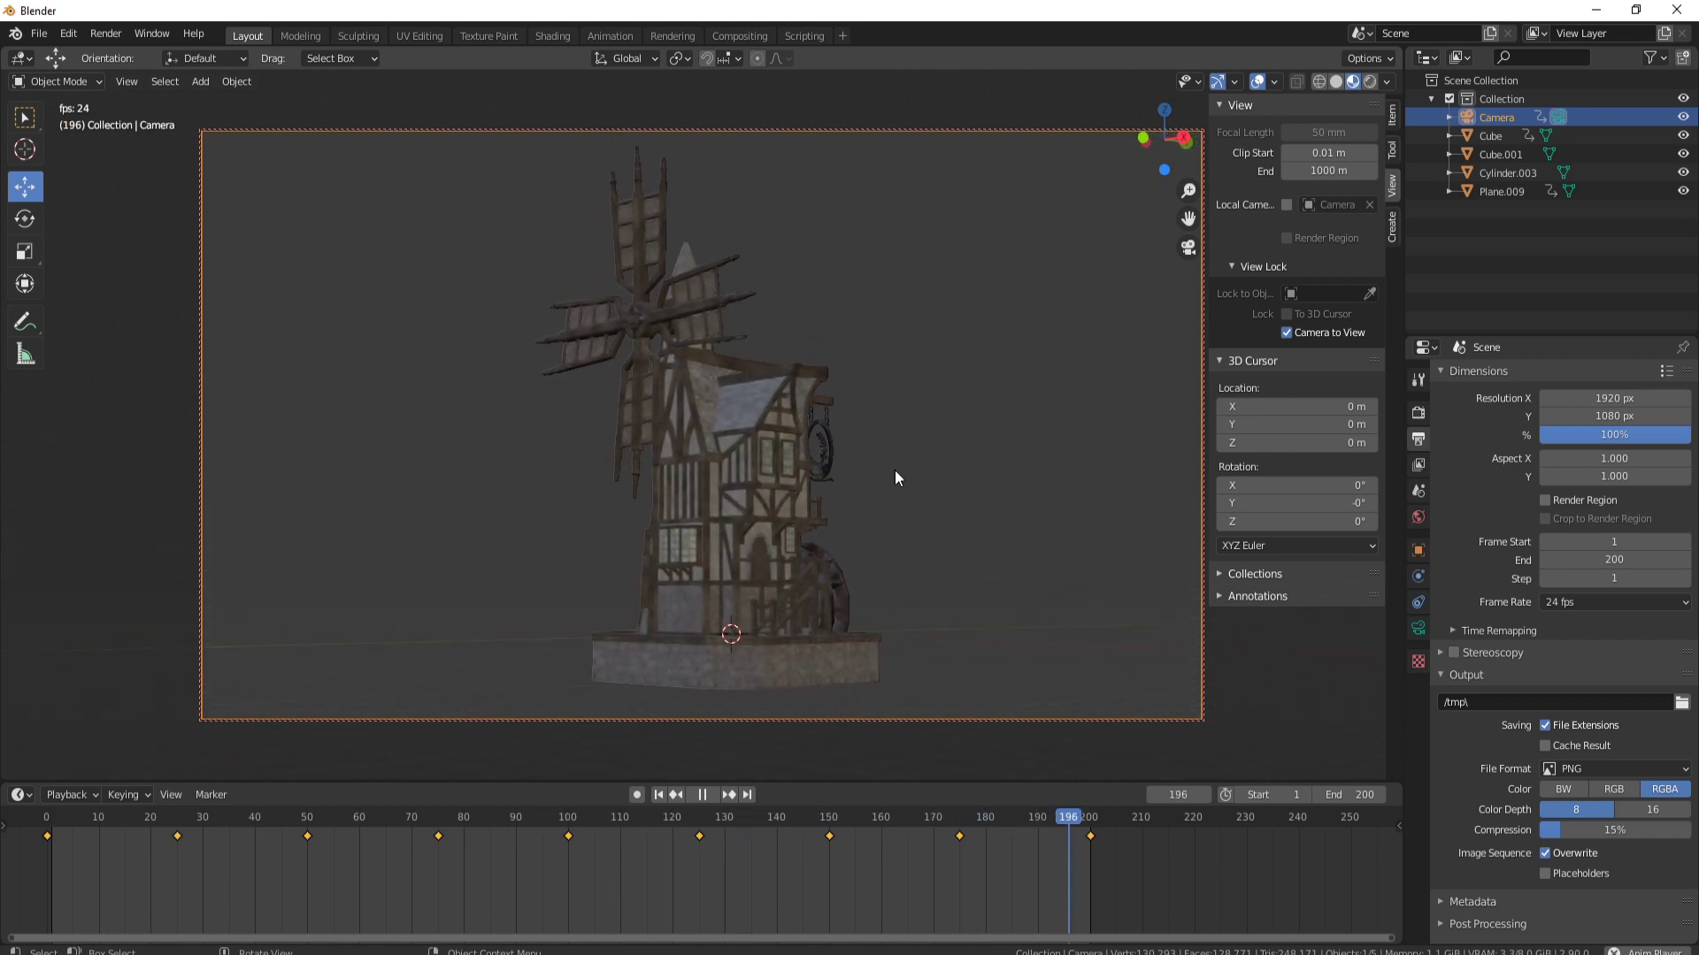
key(Escape)
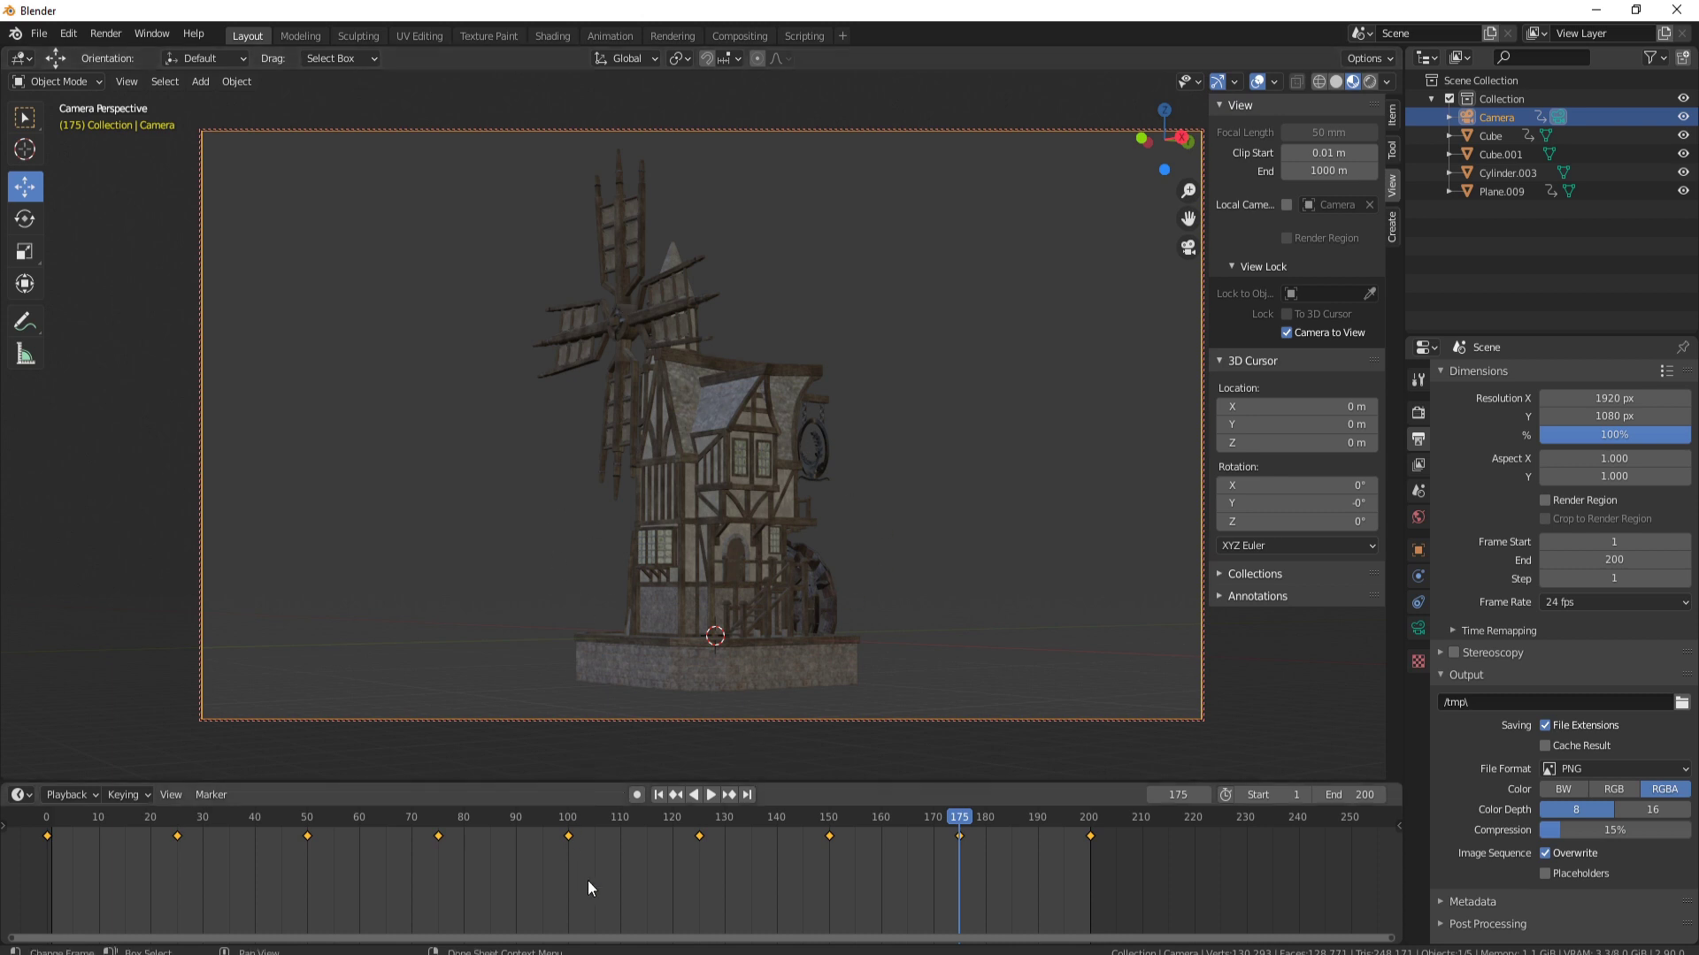
Set the interpolation mode of the camera keyframes to Bezier and return to frame 0
right_click(618, 857)
mouse_move(554, 812)
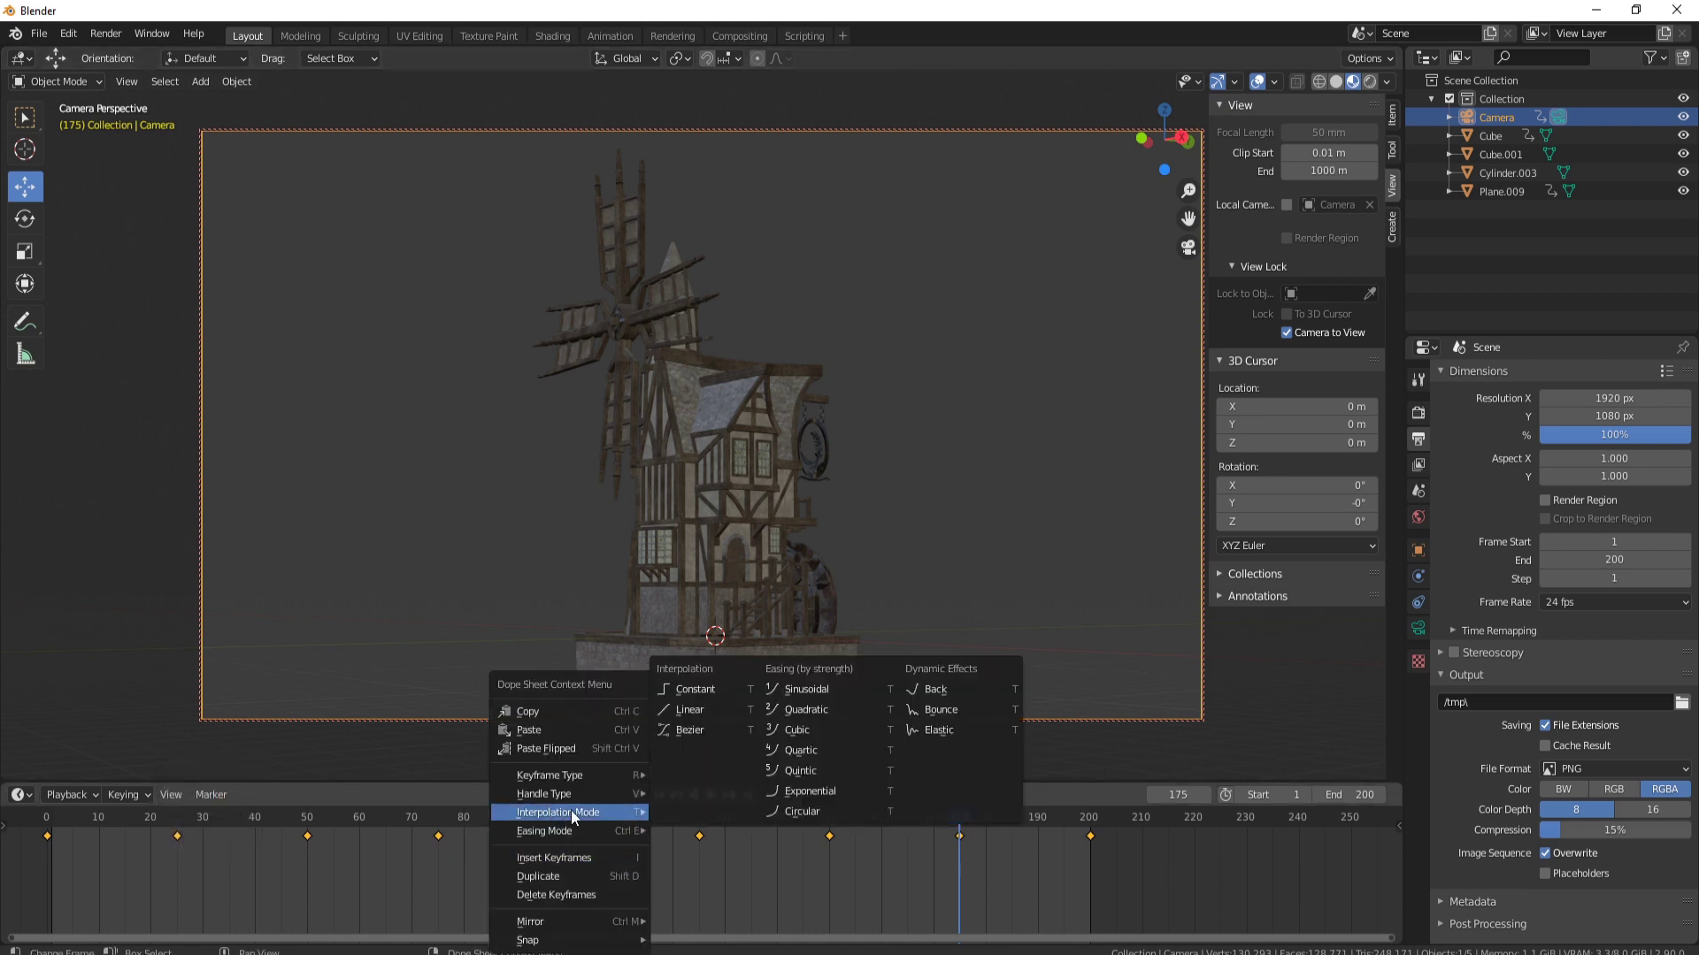
click(688, 729)
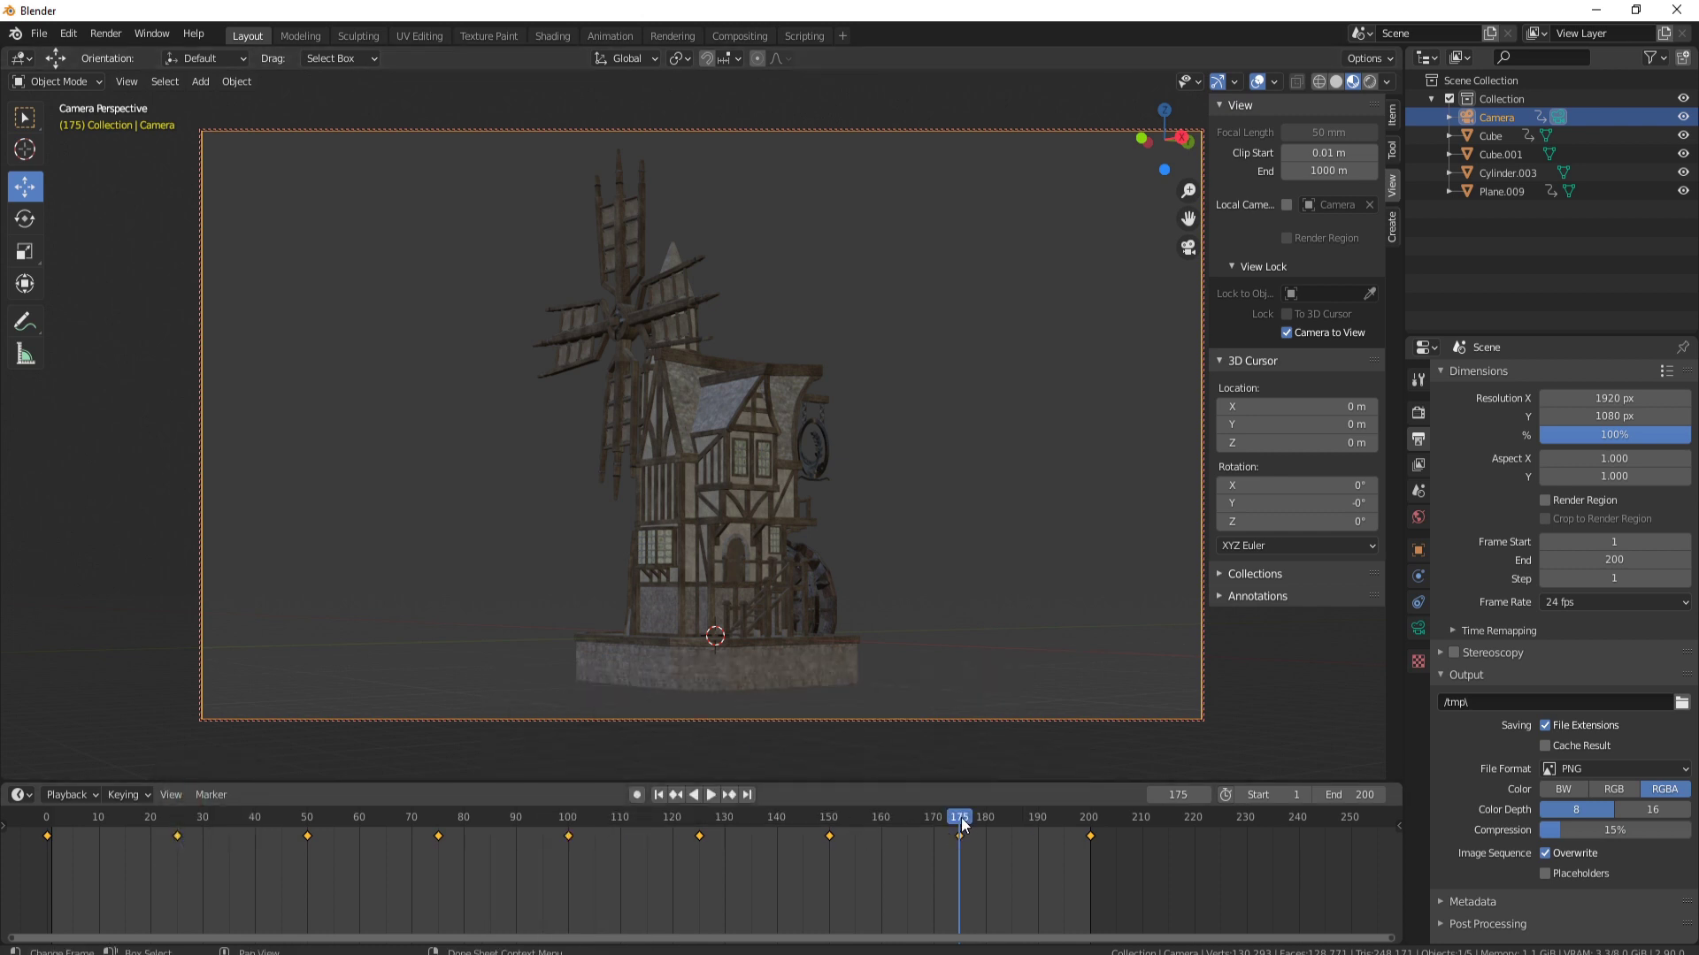
drag(962, 824, 46, 836)
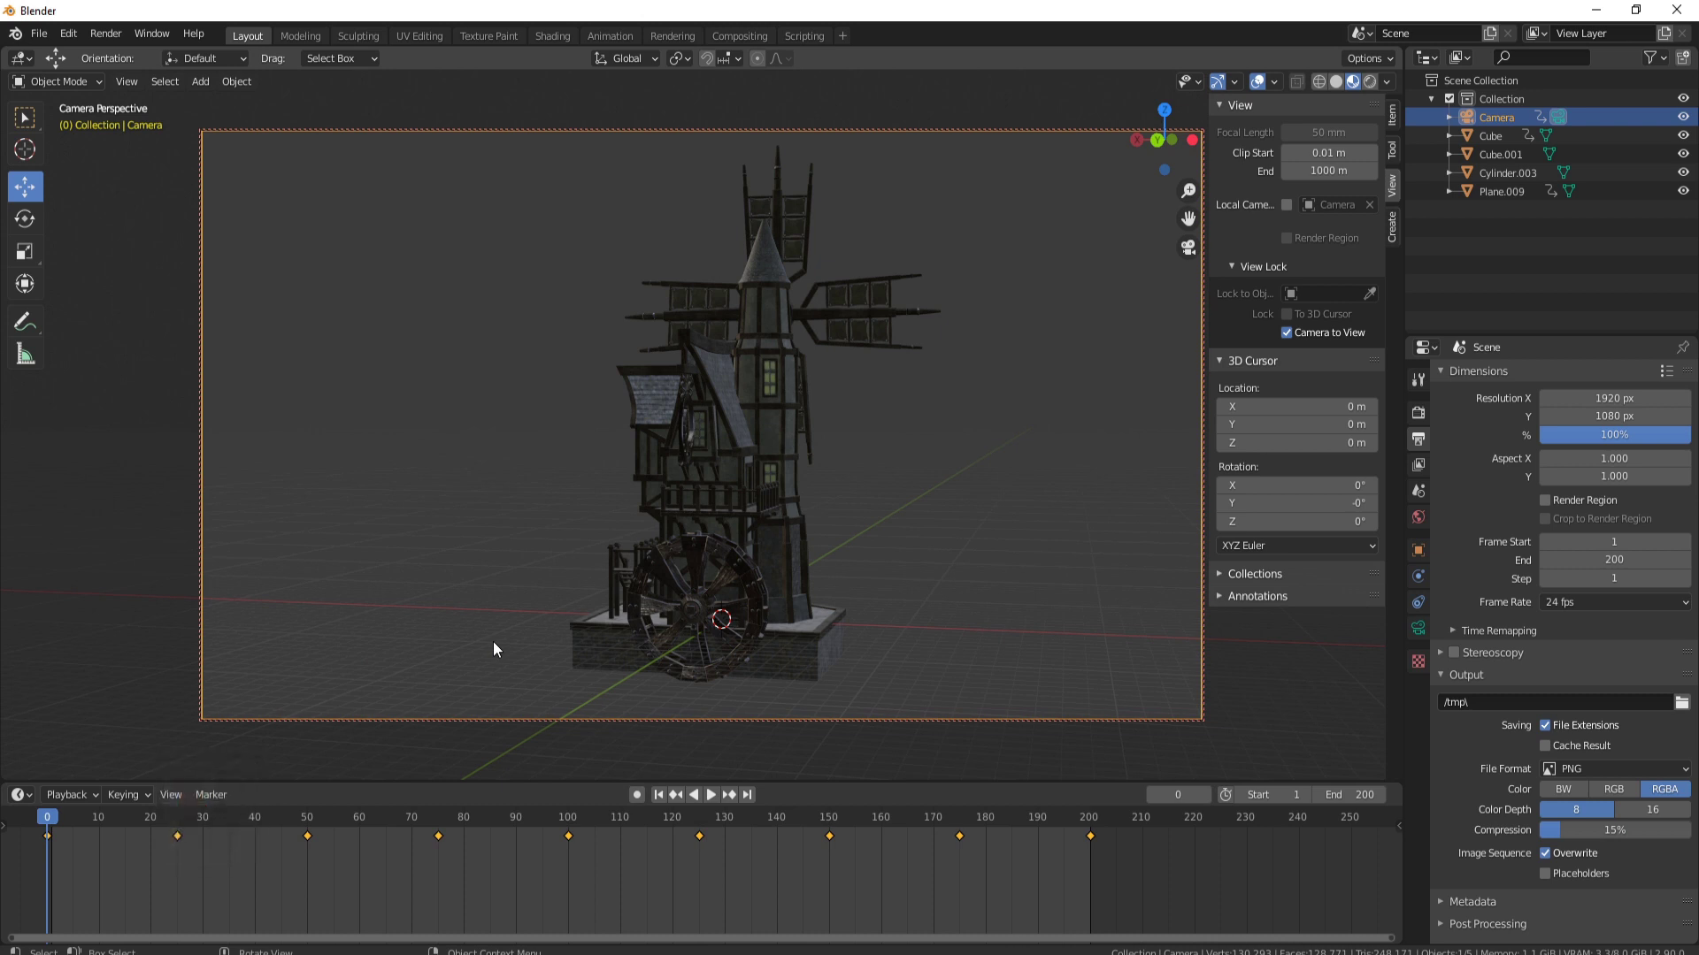
Play back the camera orbit, set the keyframe interpolation mode to Linear and play it back again for comparison
key(space)
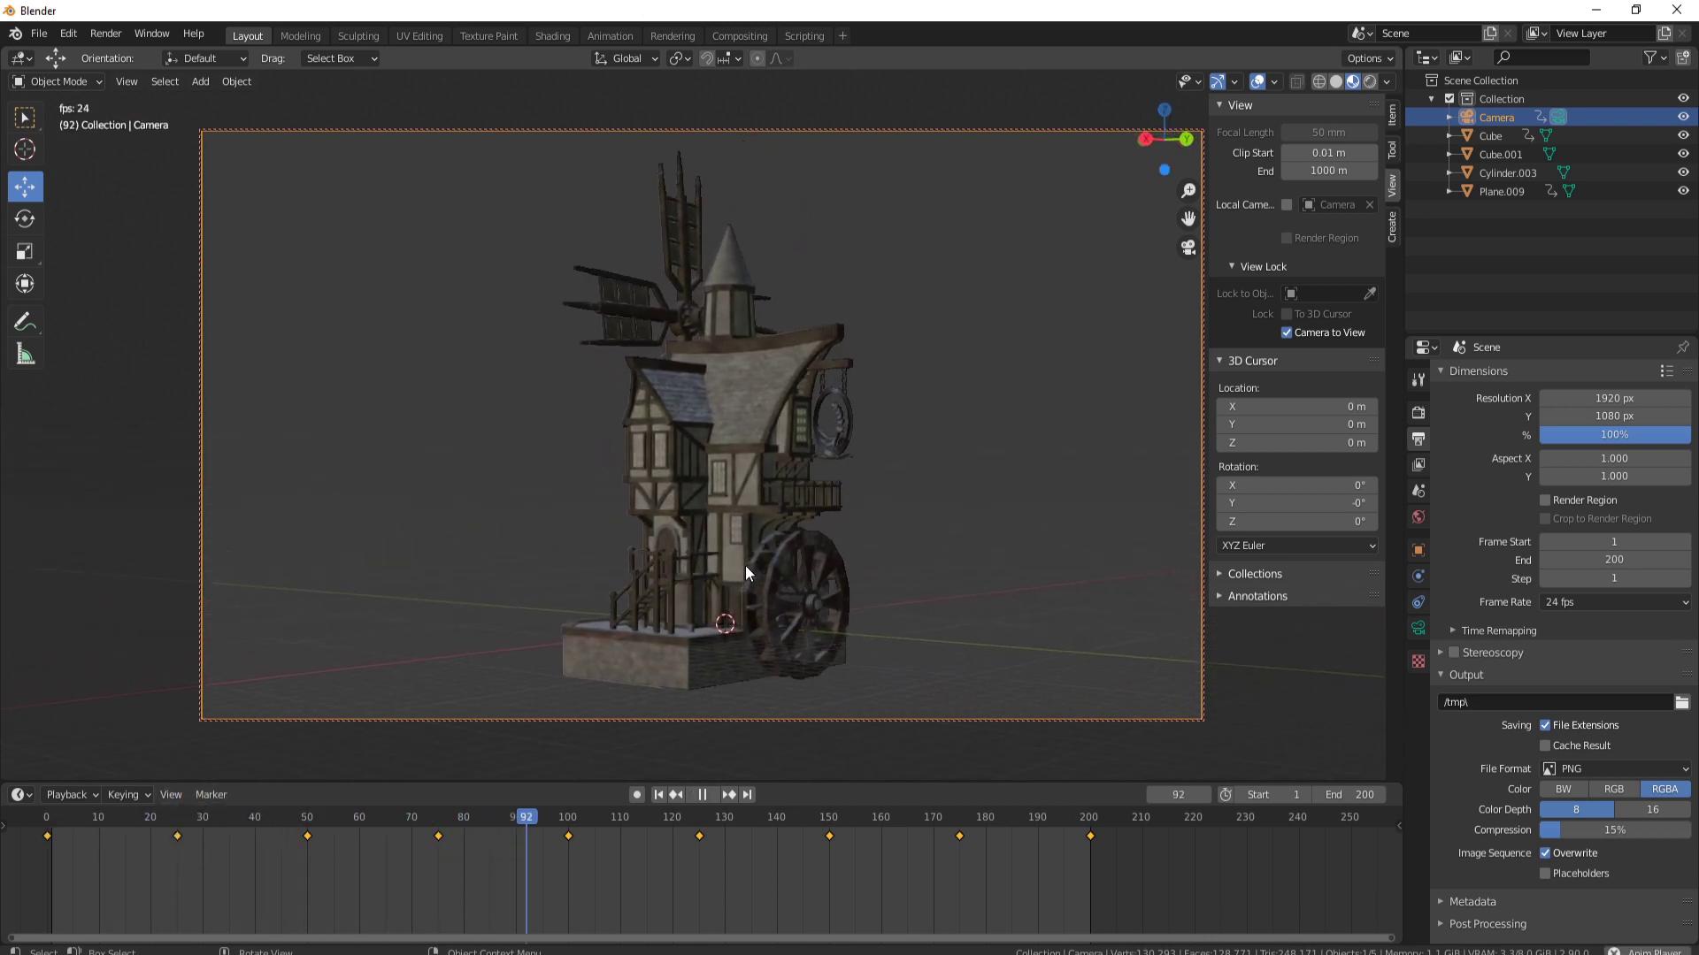
key(space)
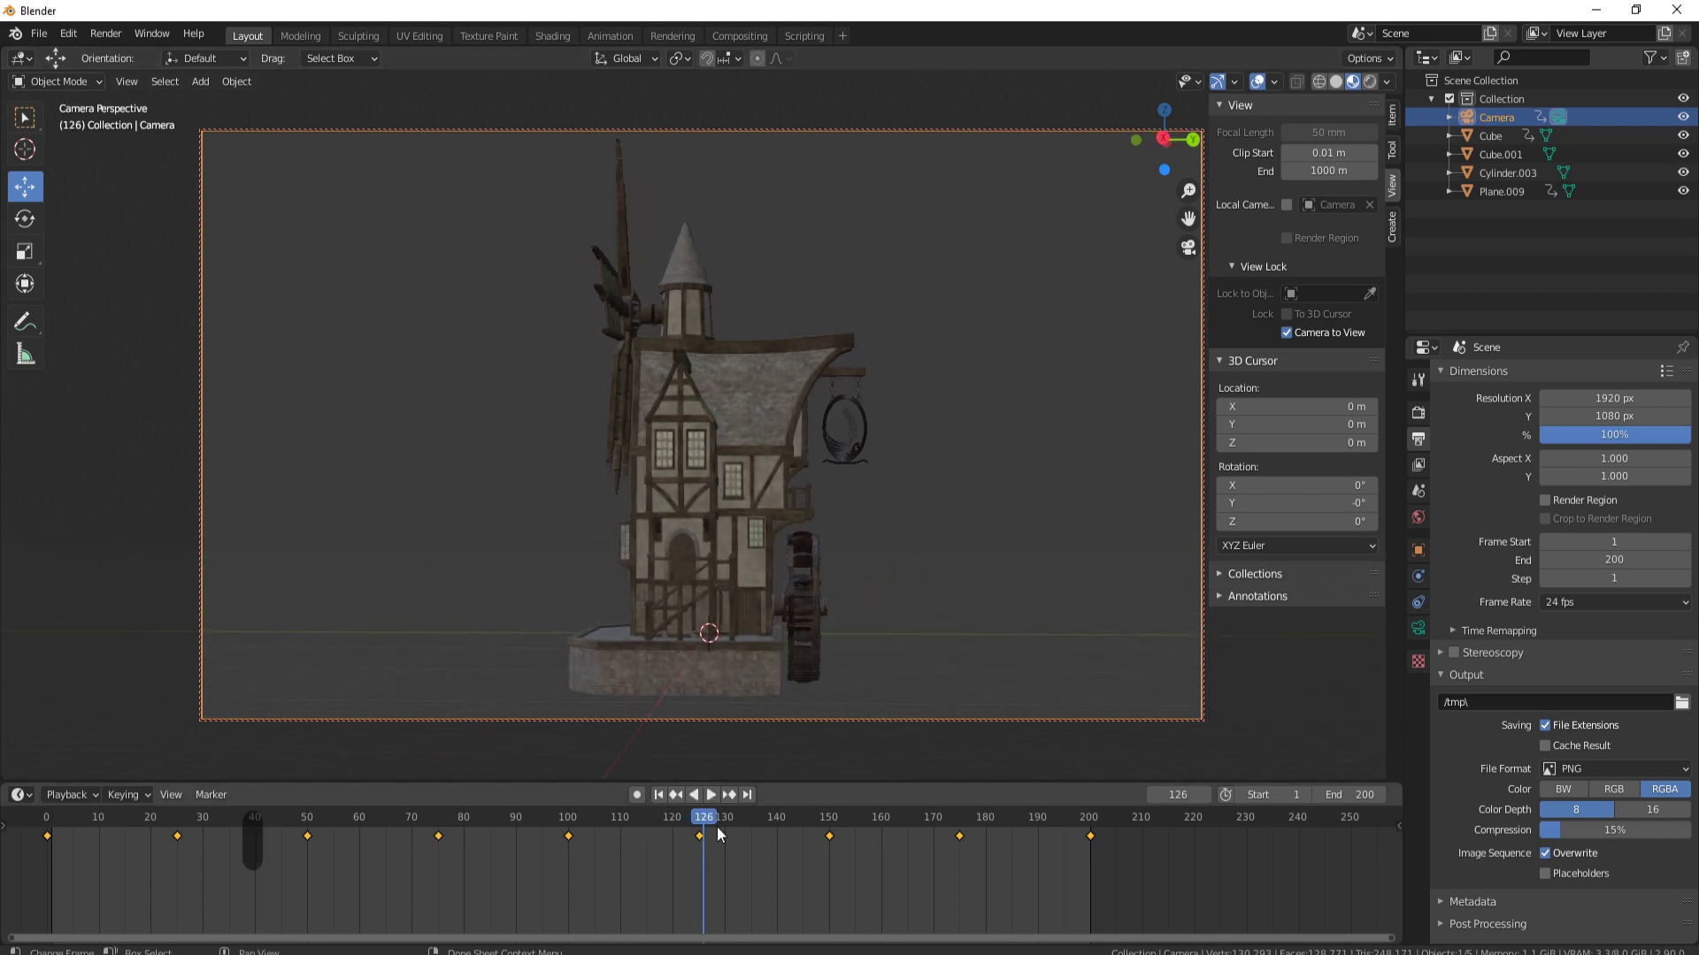
right_click(597, 860)
mouse_move(553, 811)
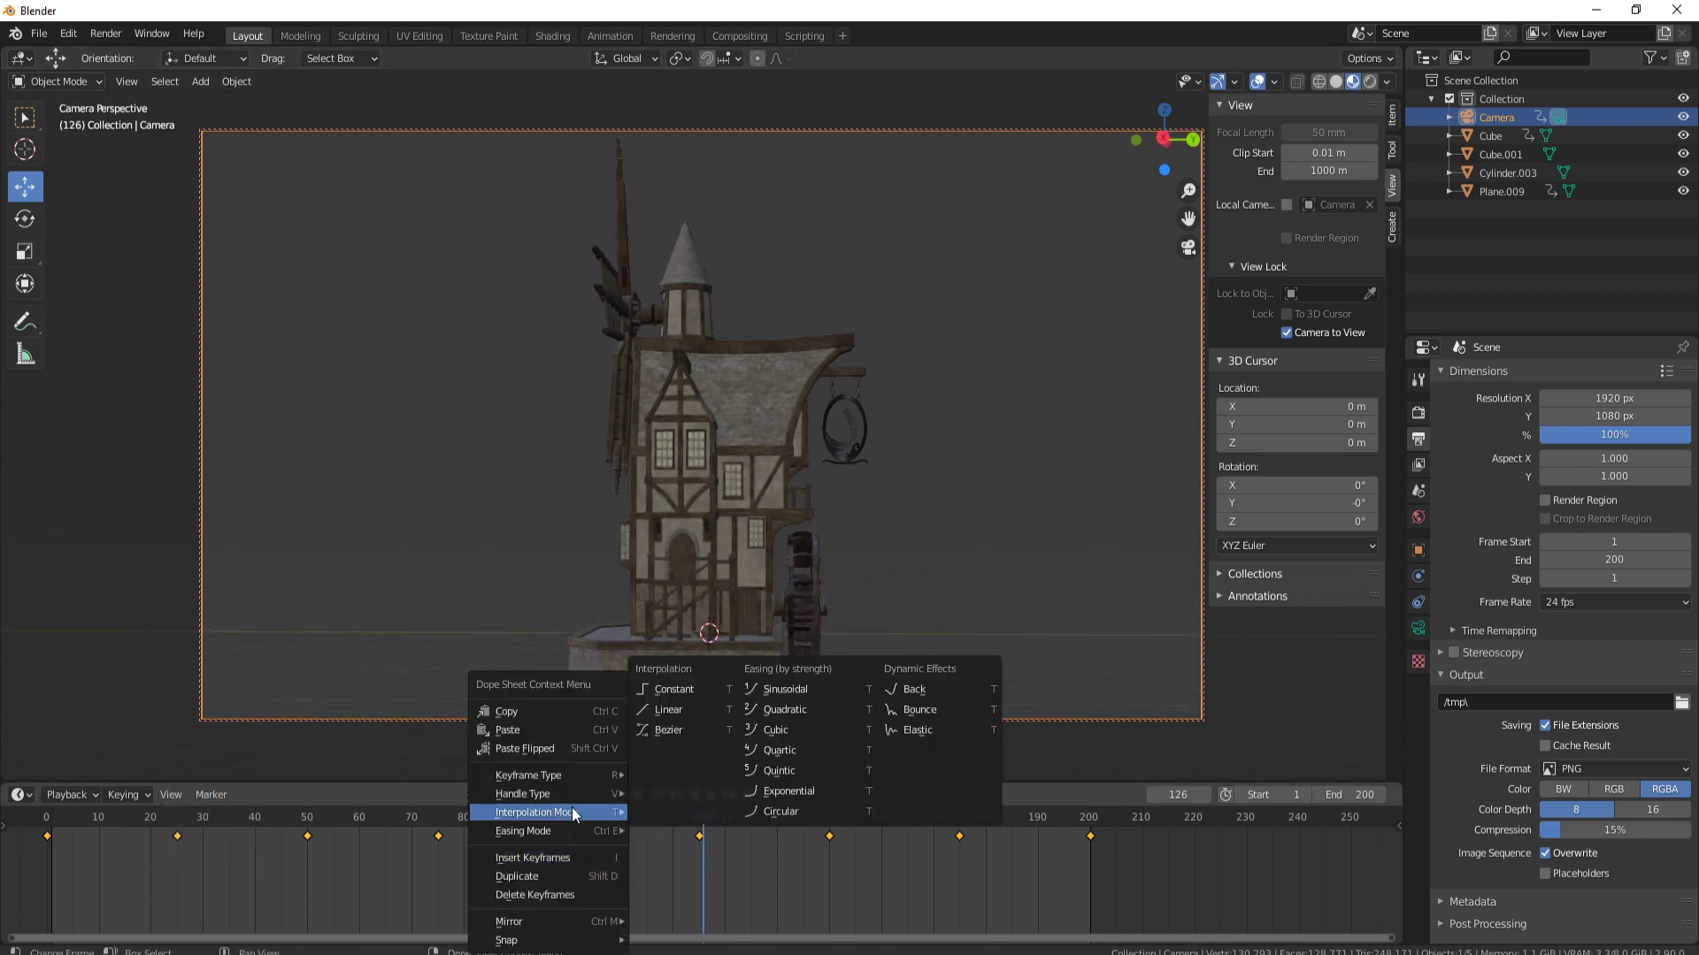
click(685, 708)
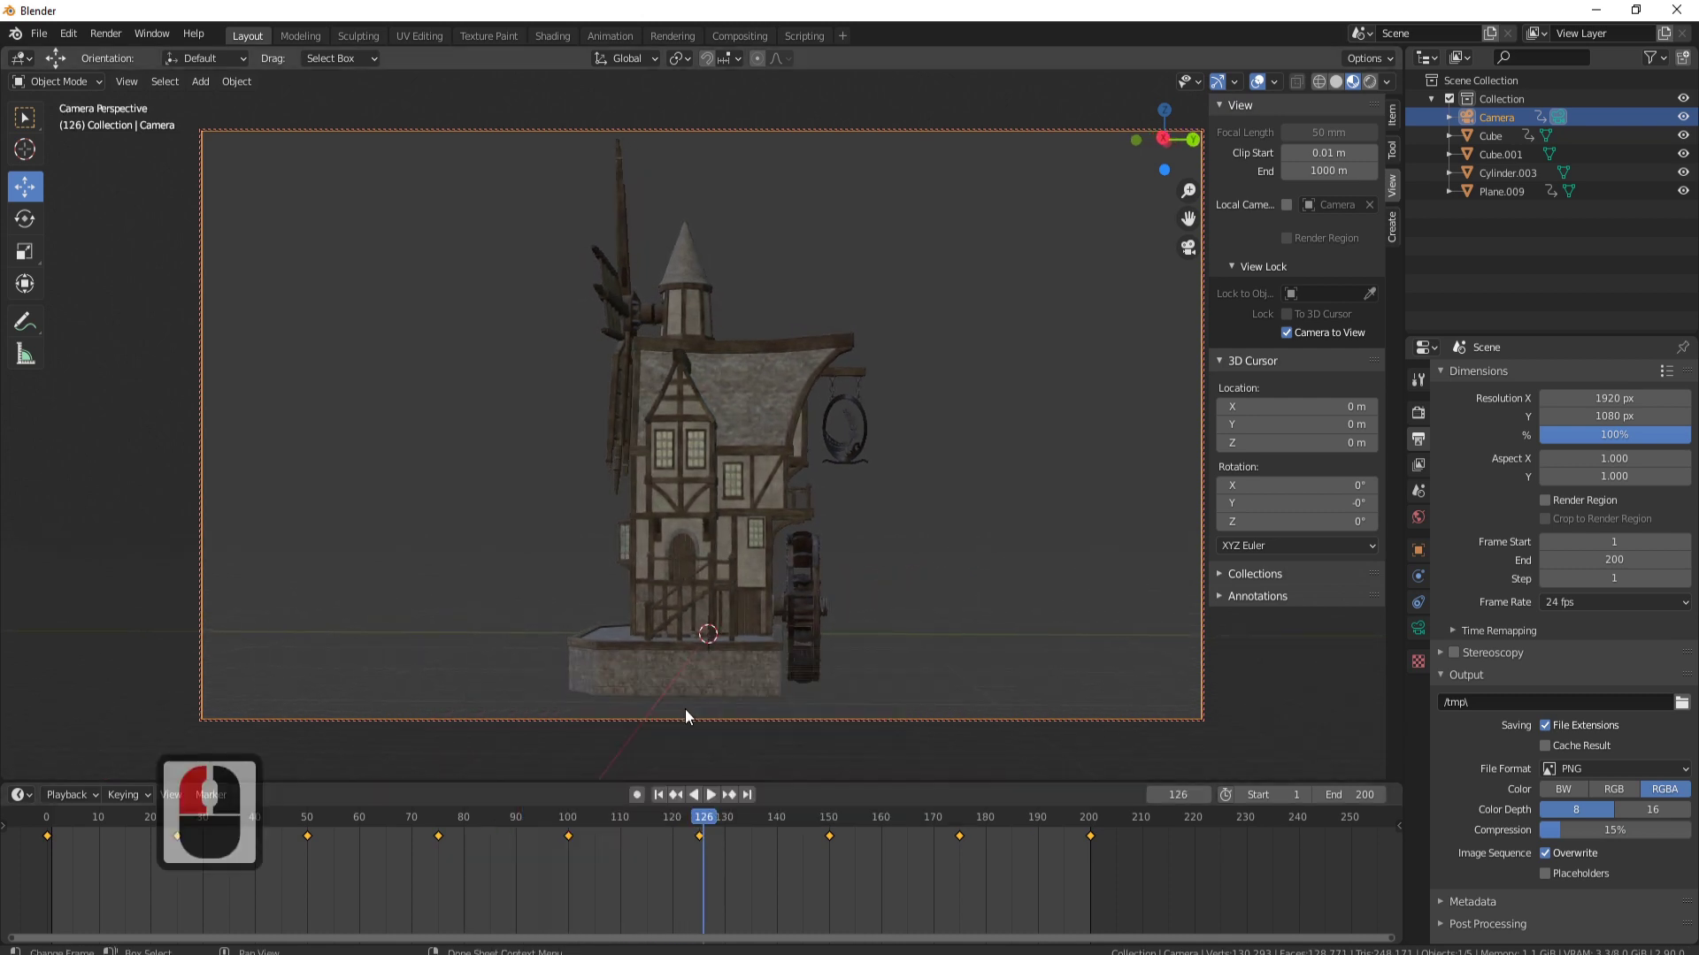
key(space)
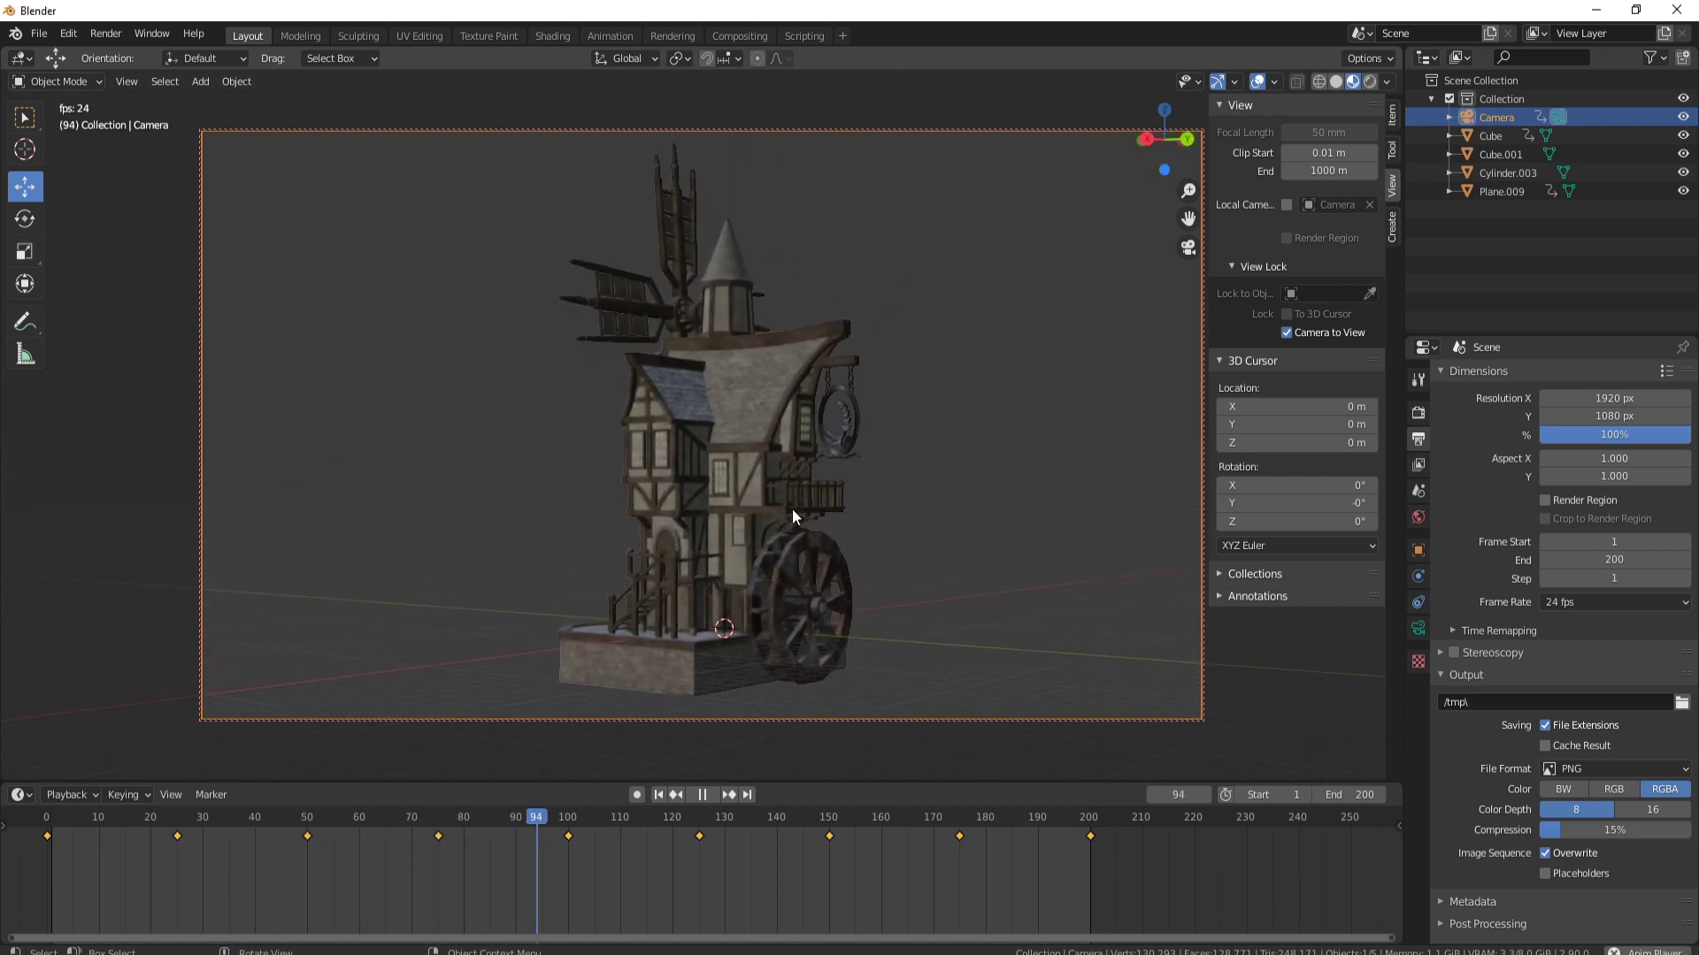
key(space)
Set the camera keyframes' interpolation mode back to Bezier and play the animation from frame 0
right_click(640, 861)
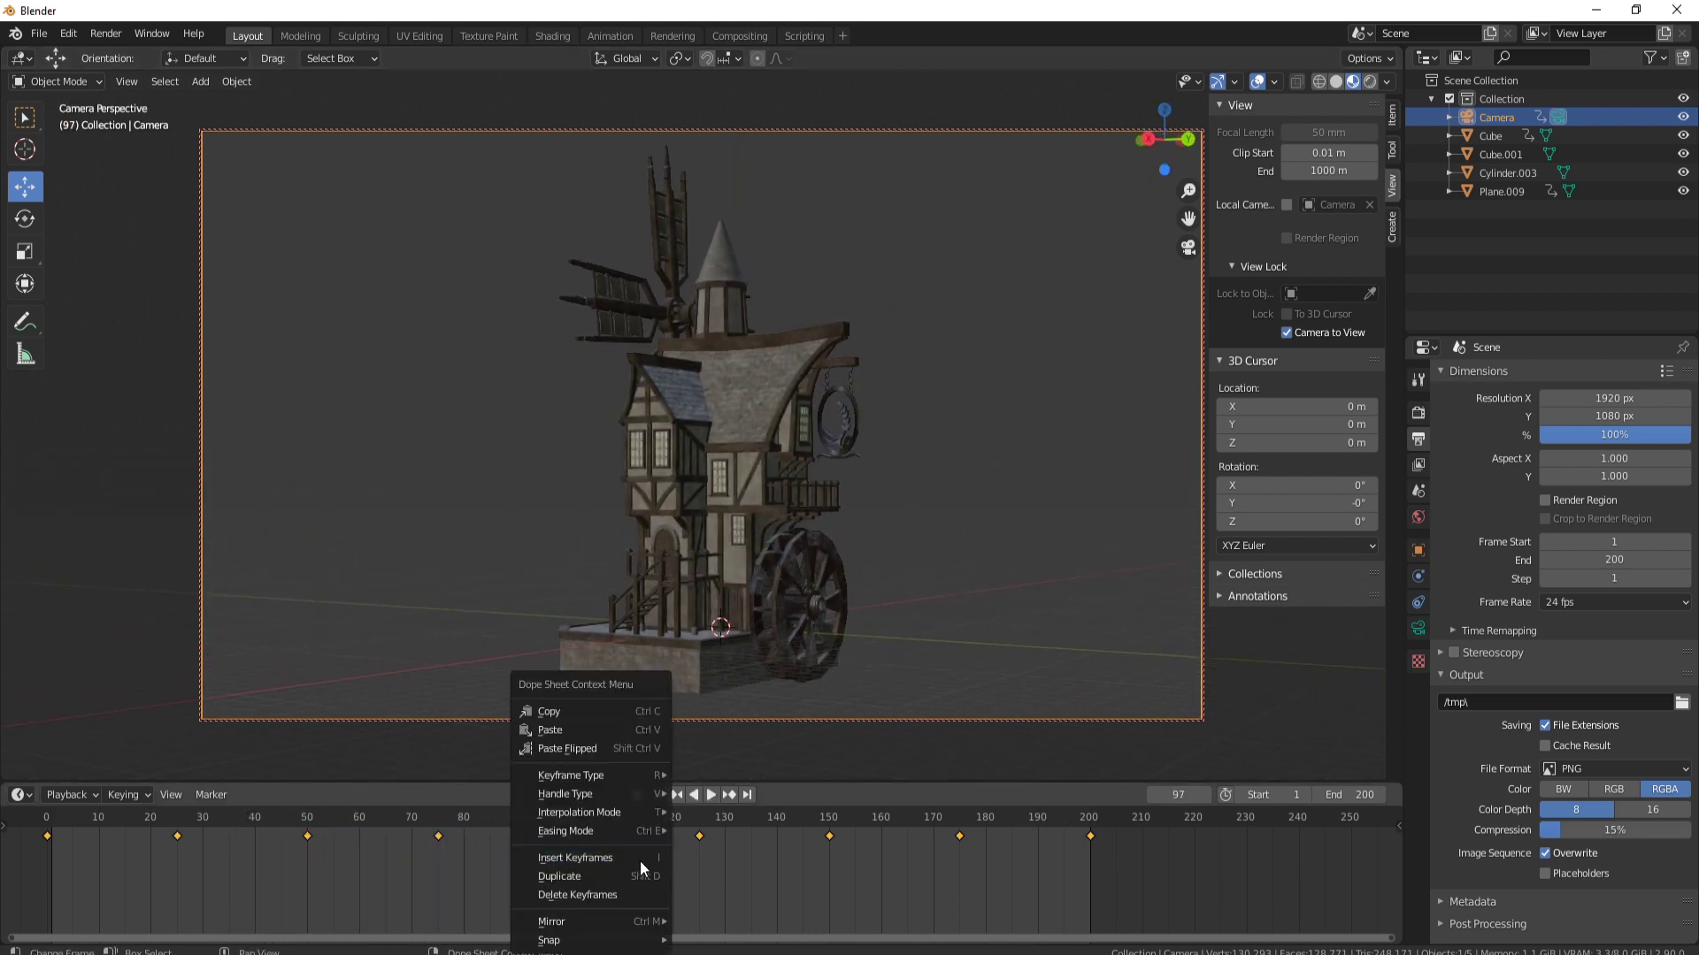
mouse_move(586, 811)
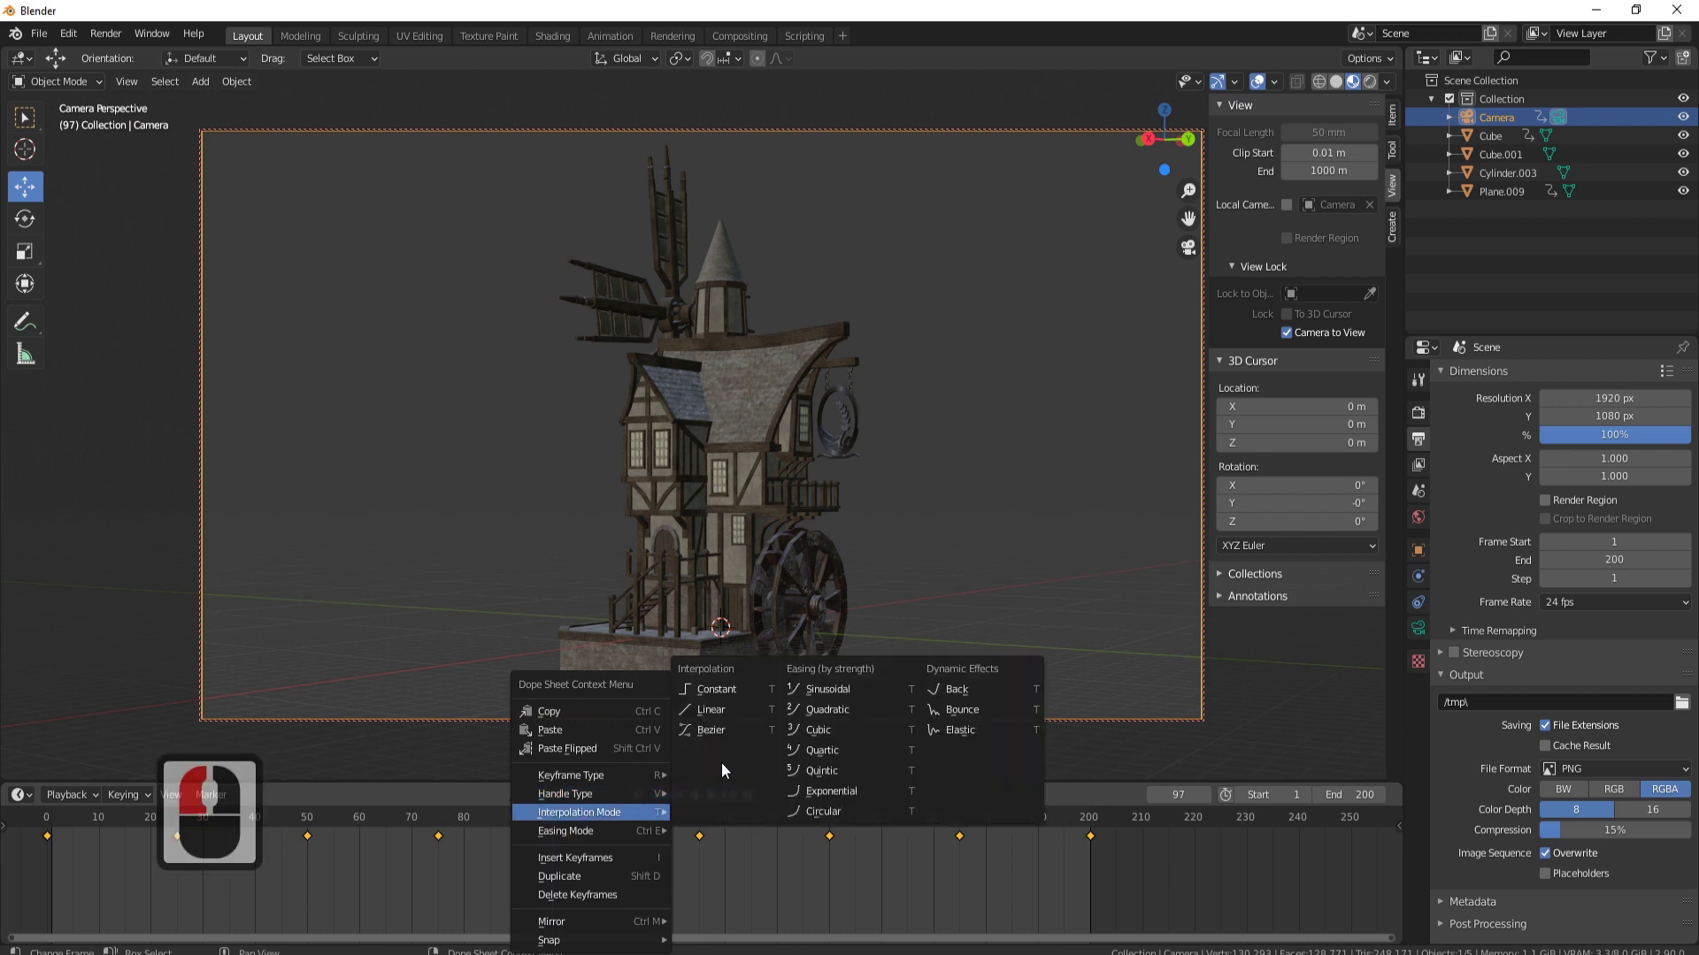
click(713, 731)
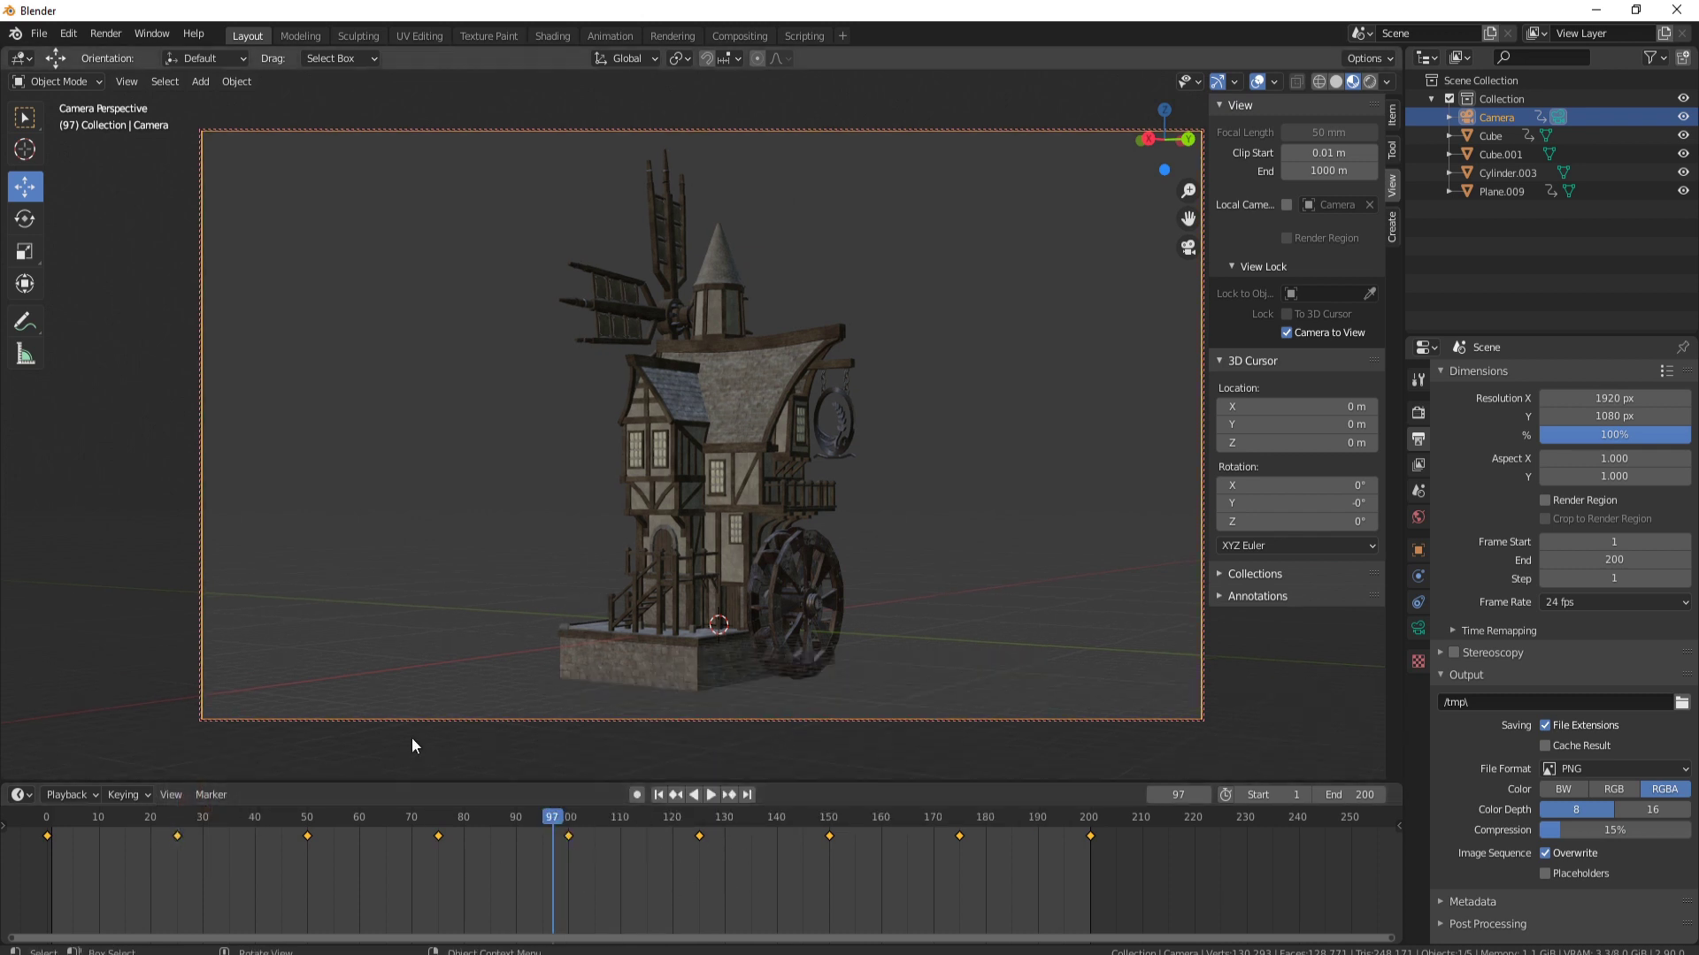
drag(553, 816, 16, 810)
key(space)
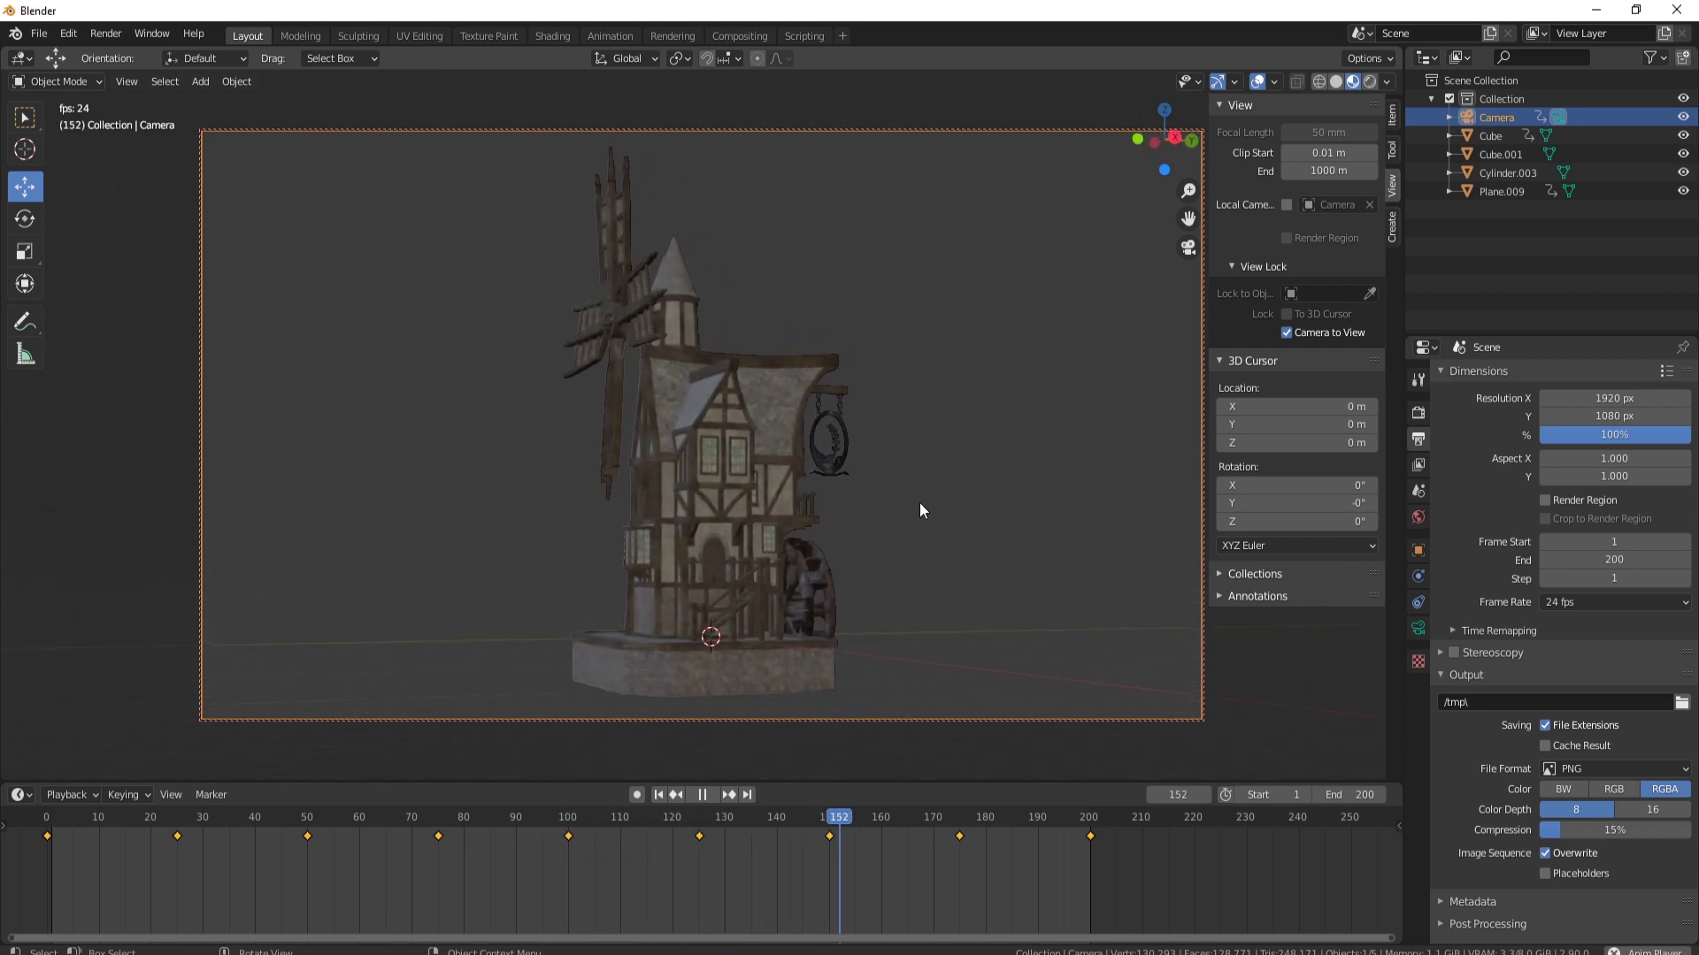
key(space)
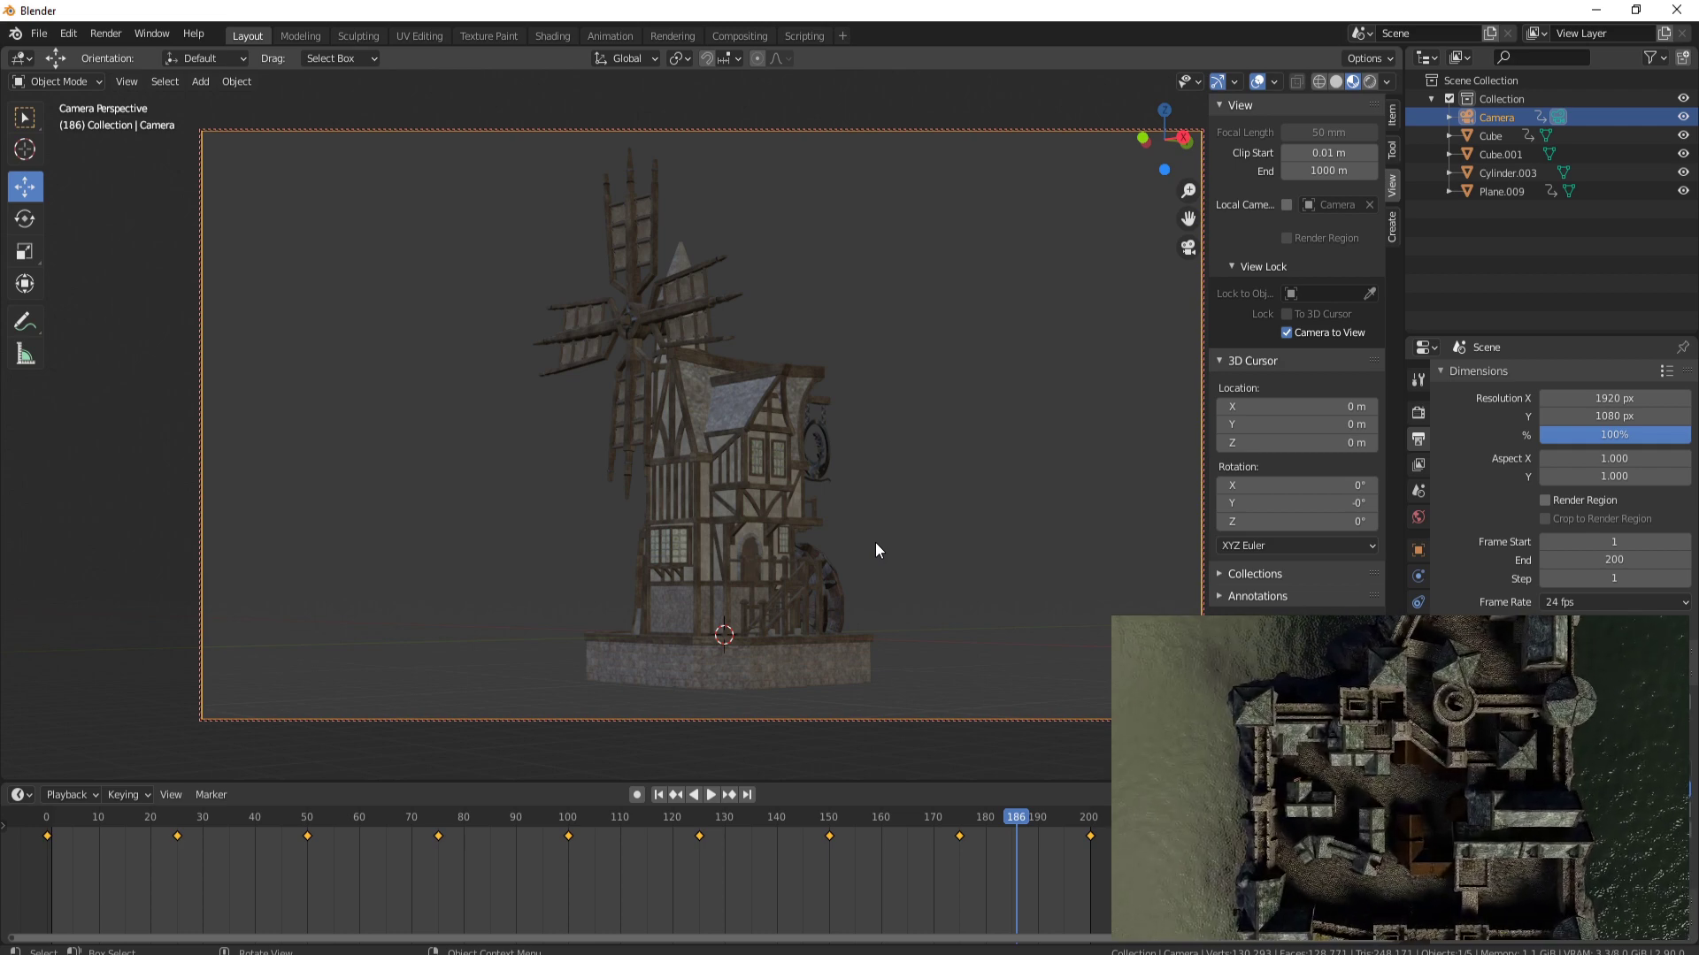
Return to frame 0 and delete all of the camera's keyframes
drag(623, 825, 29, 823)
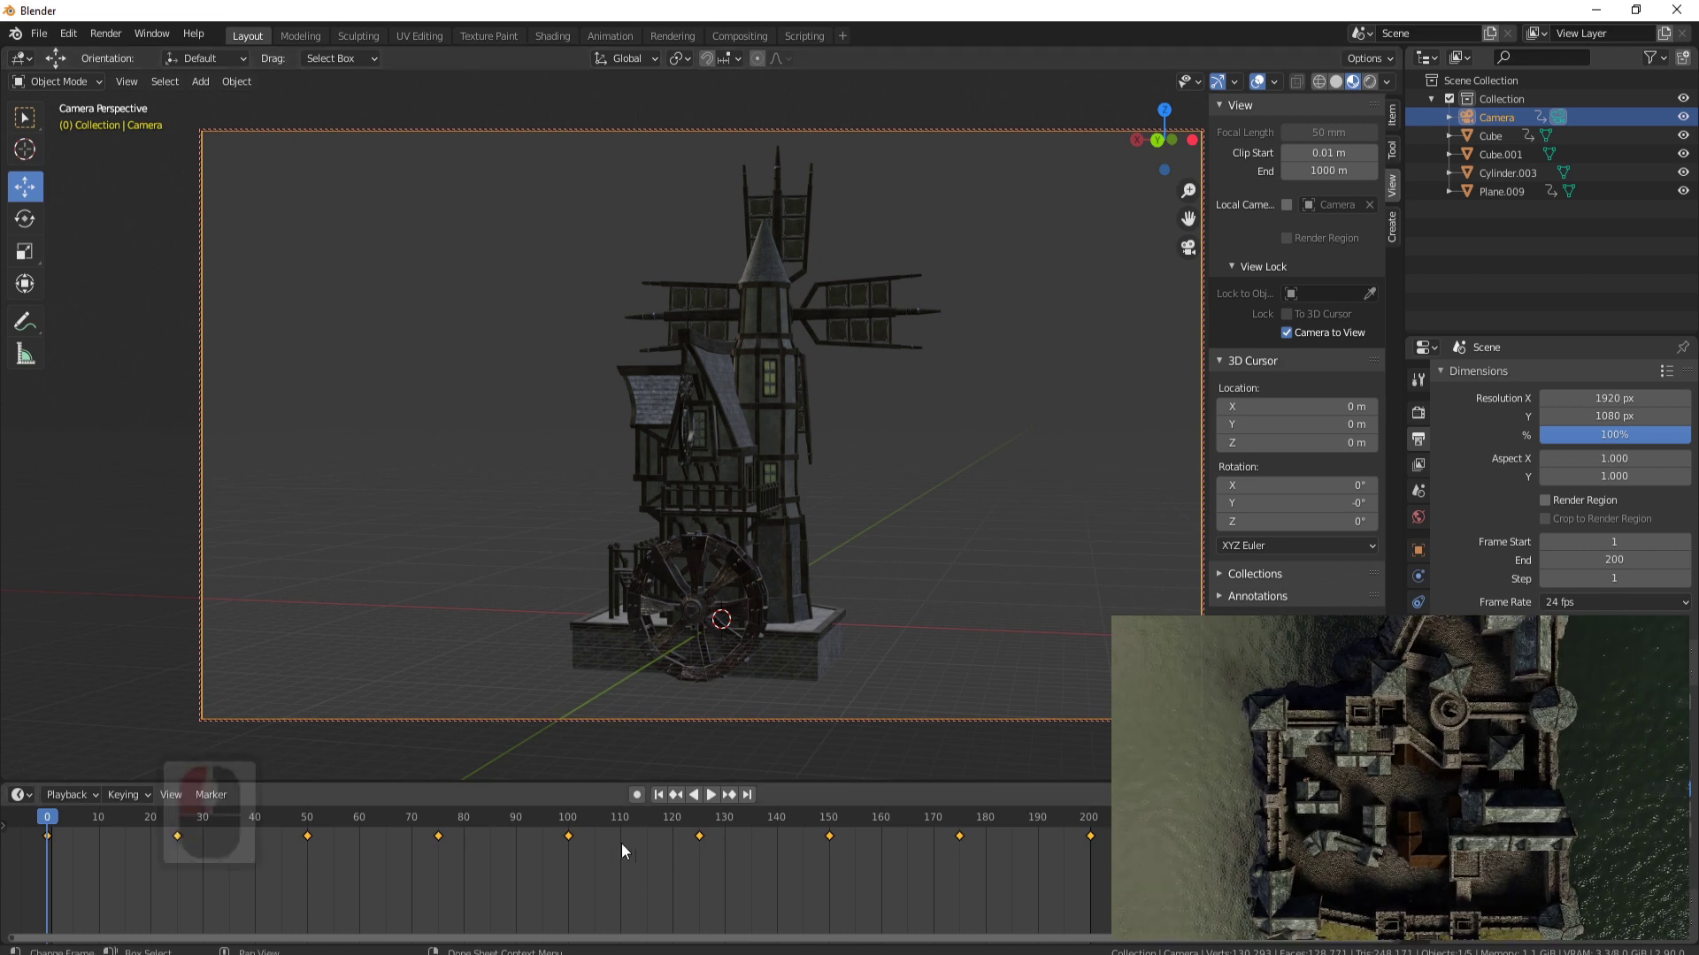
key(Delete)
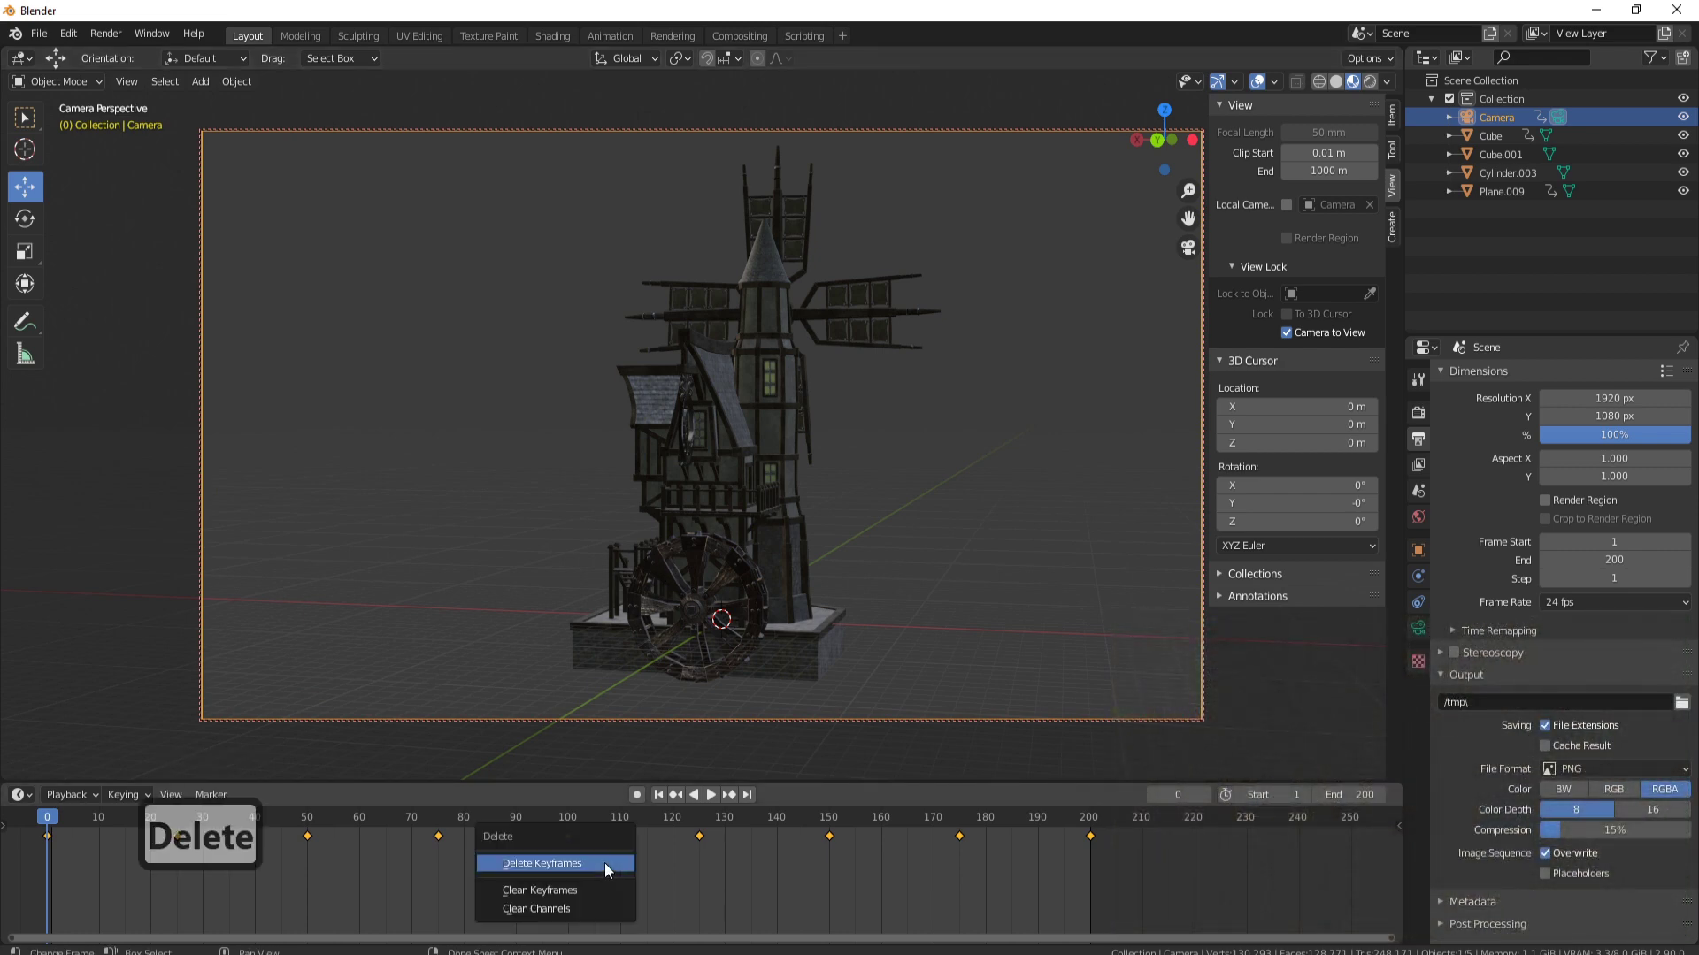
click(603, 862)
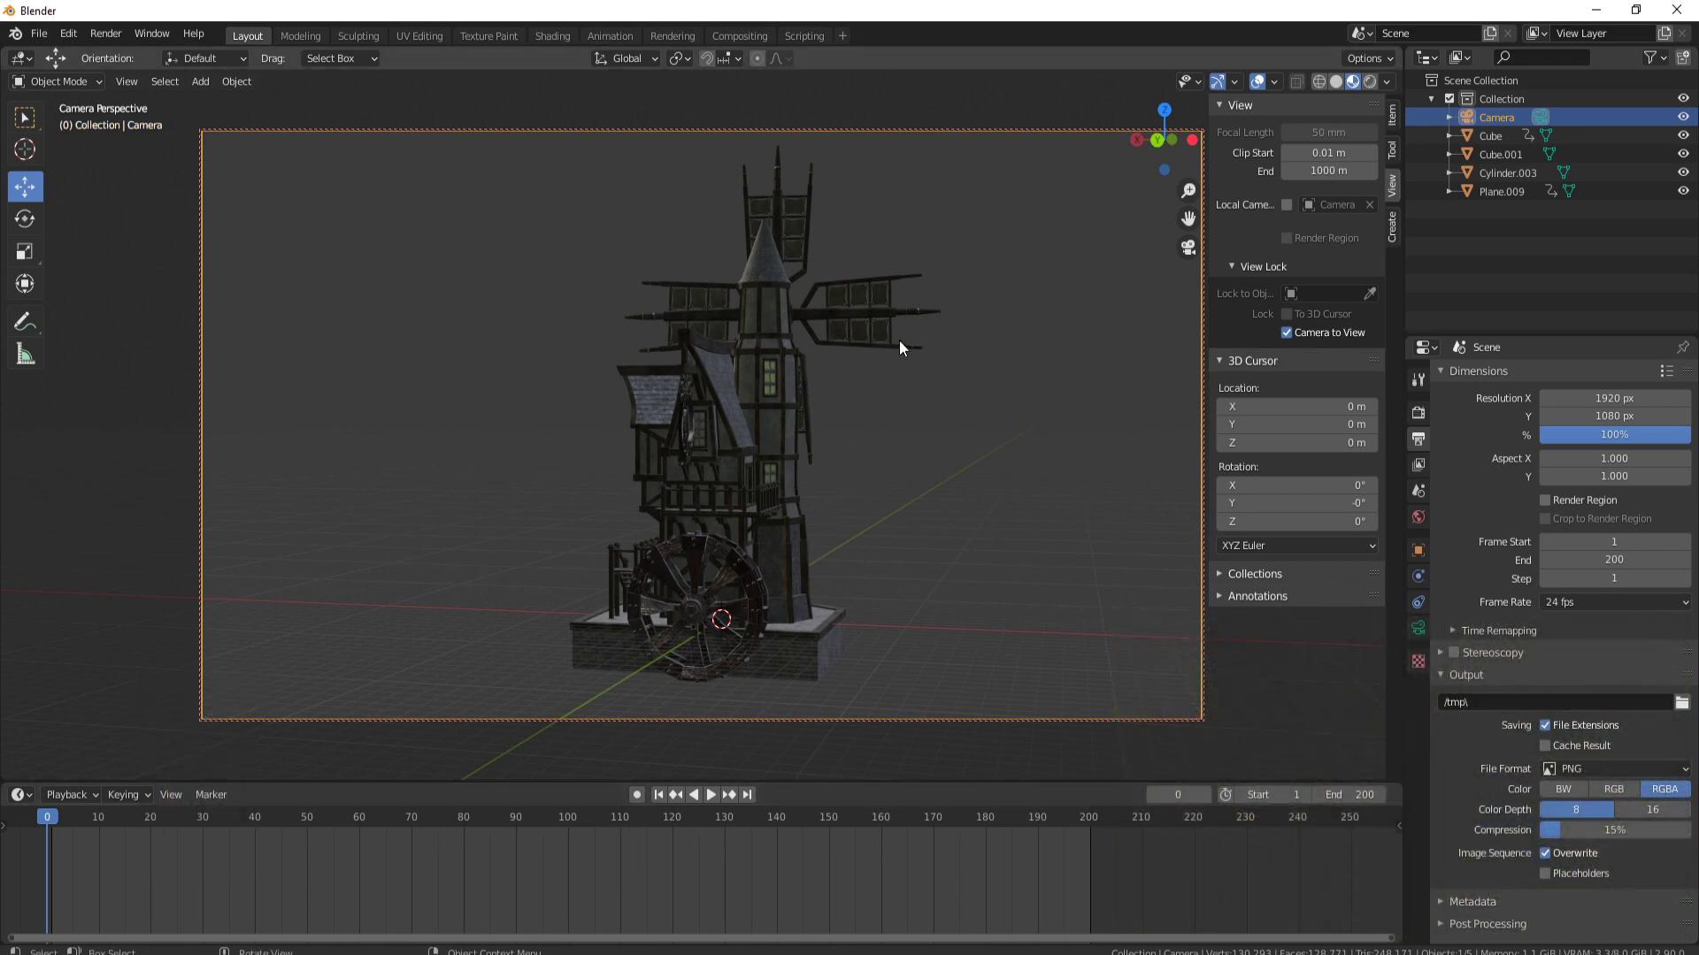
Turn off the Camera to View lock and leave the camera perspective
click(1287, 333)
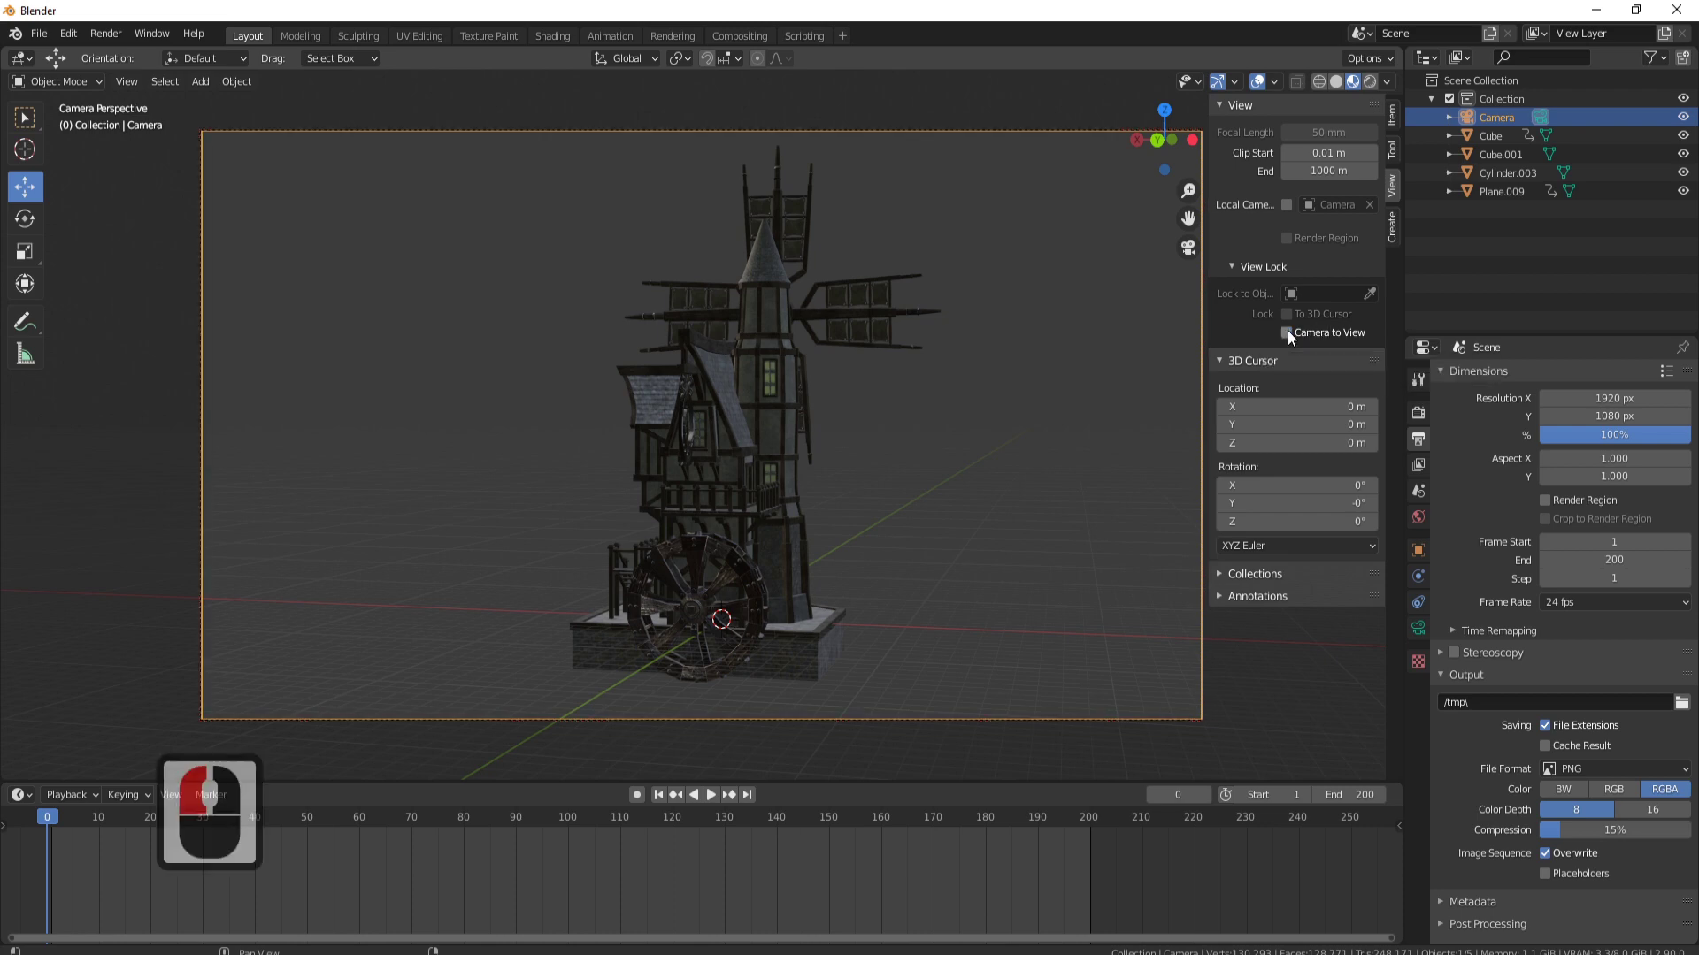
middle_drag(879, 469, 682, 520)
scroll(677, 544, down, 5)
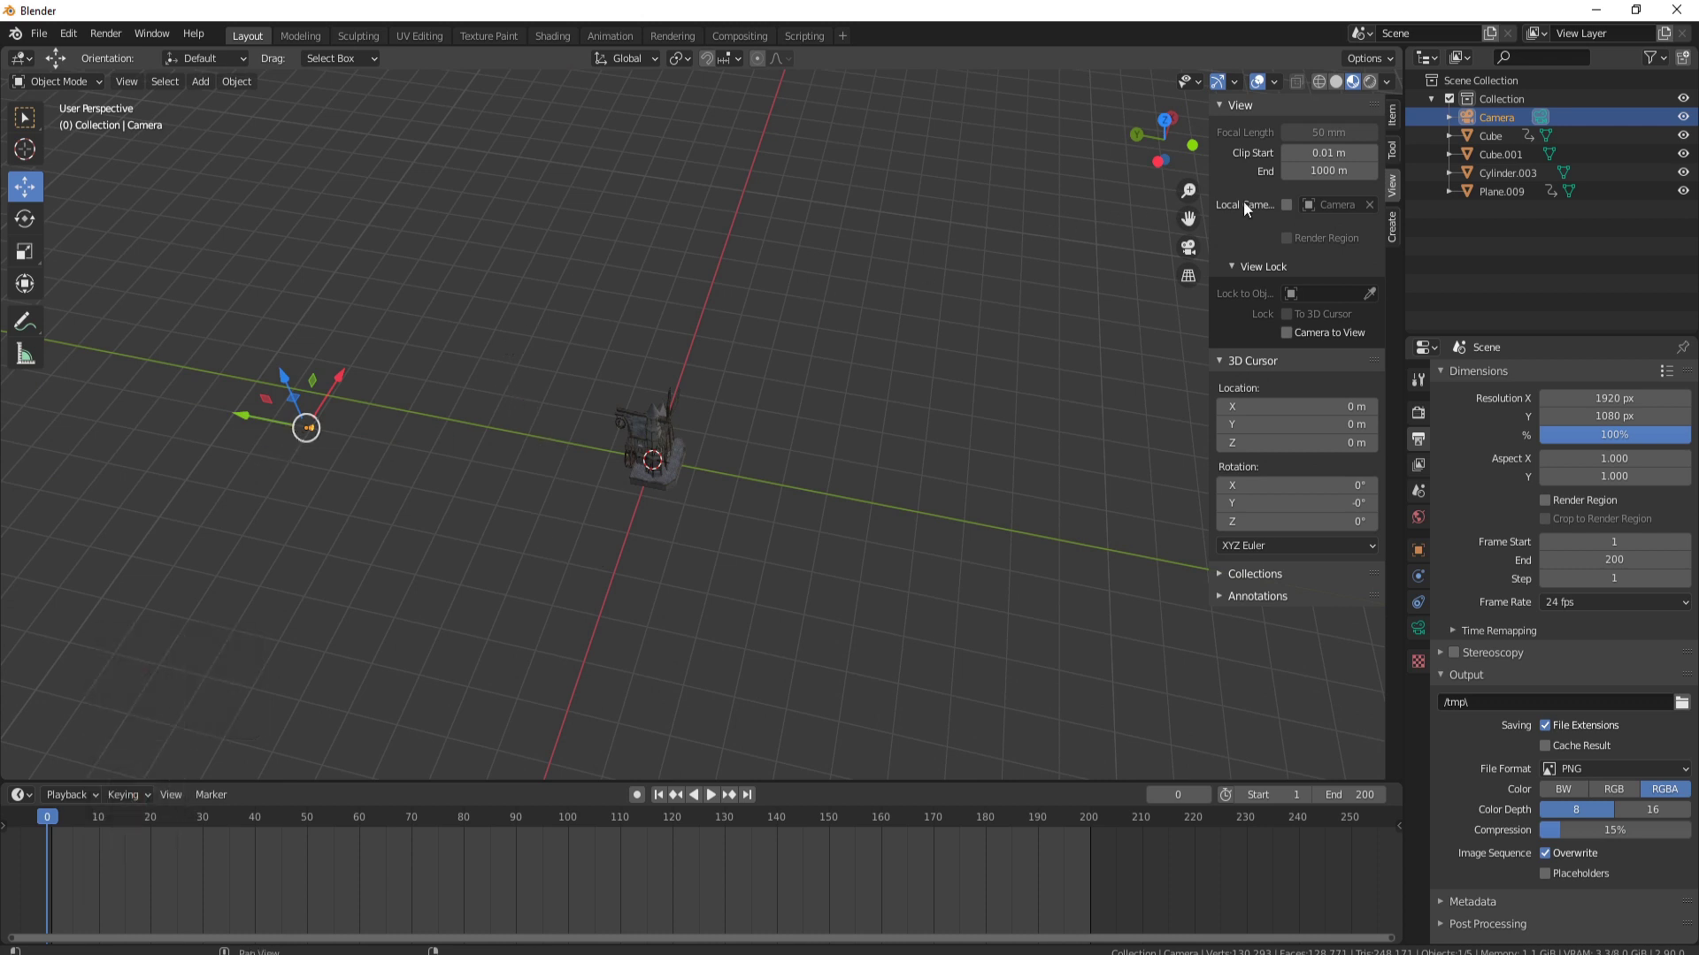
Set the camera's X, Y and Z location to 0 m
click(1392, 116)
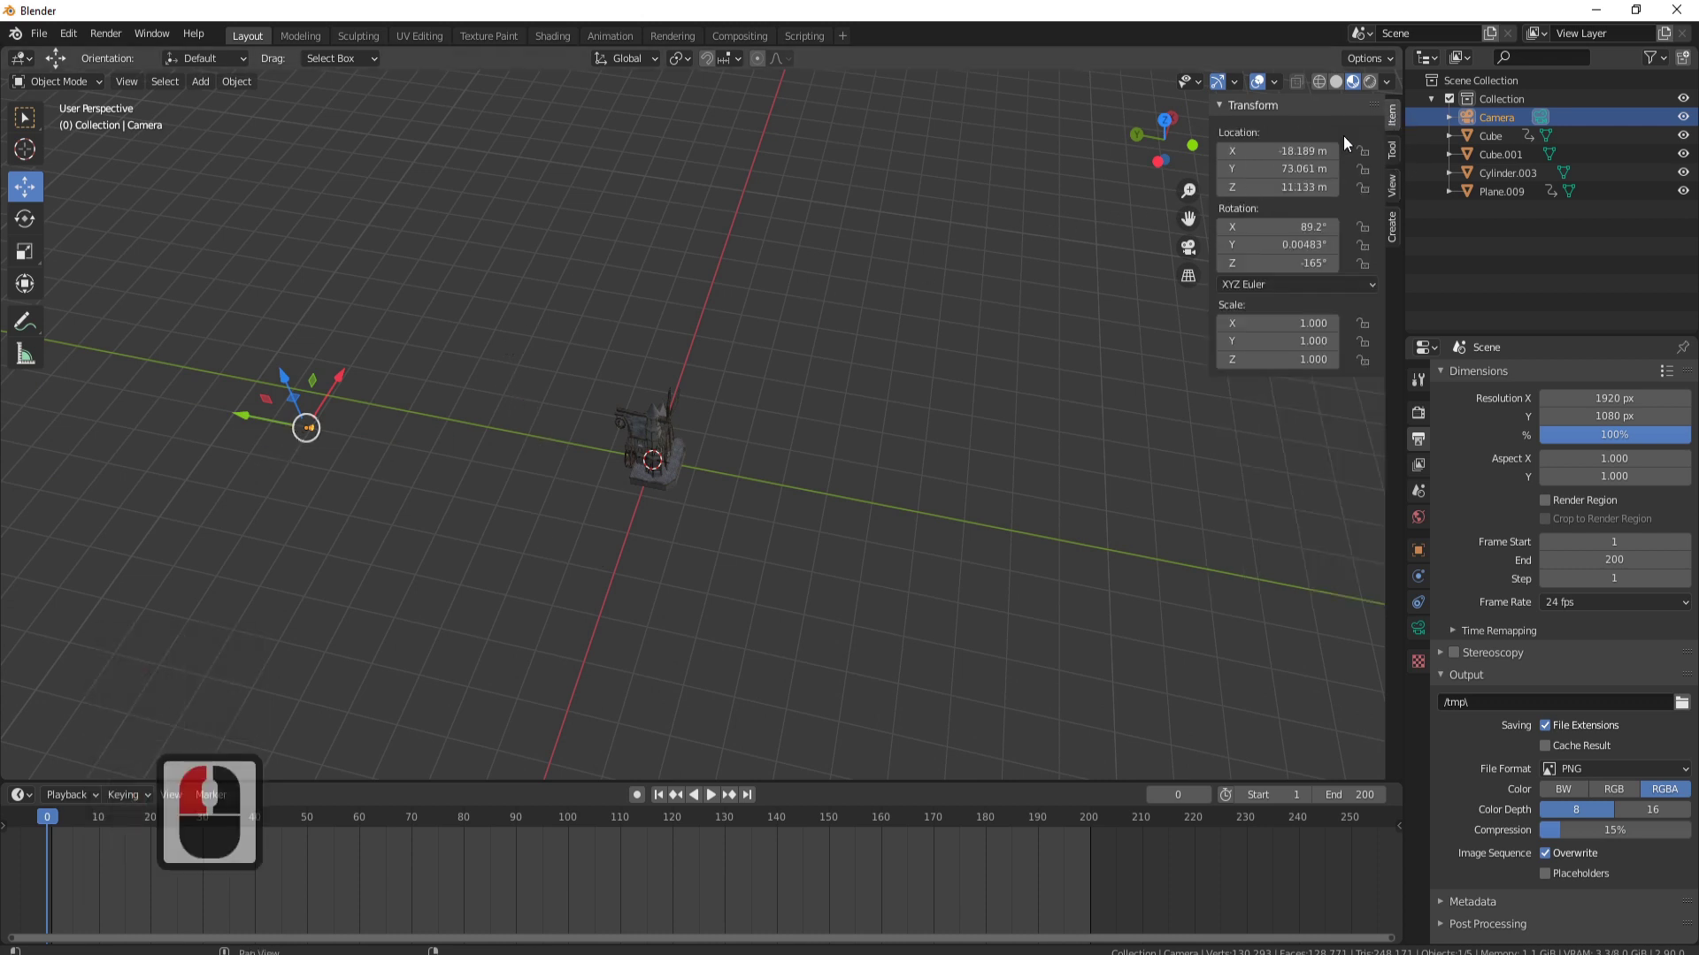
click(1293, 153)
text(0)
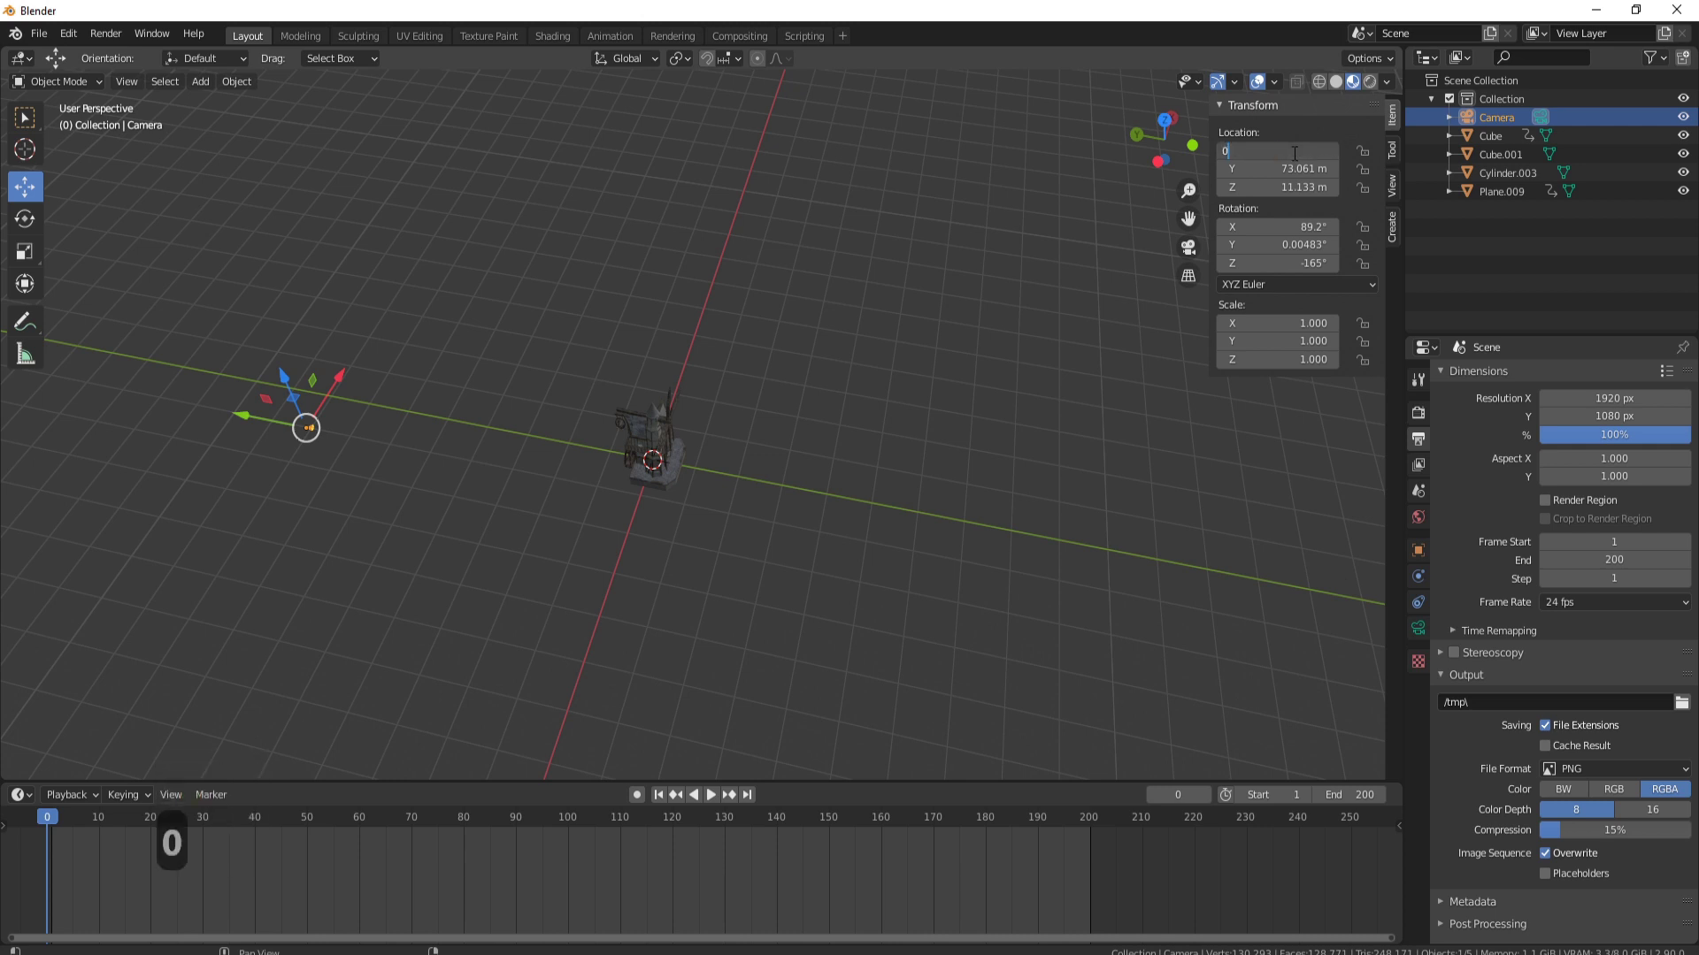
key(Tab)
text(0)
key(Tab)
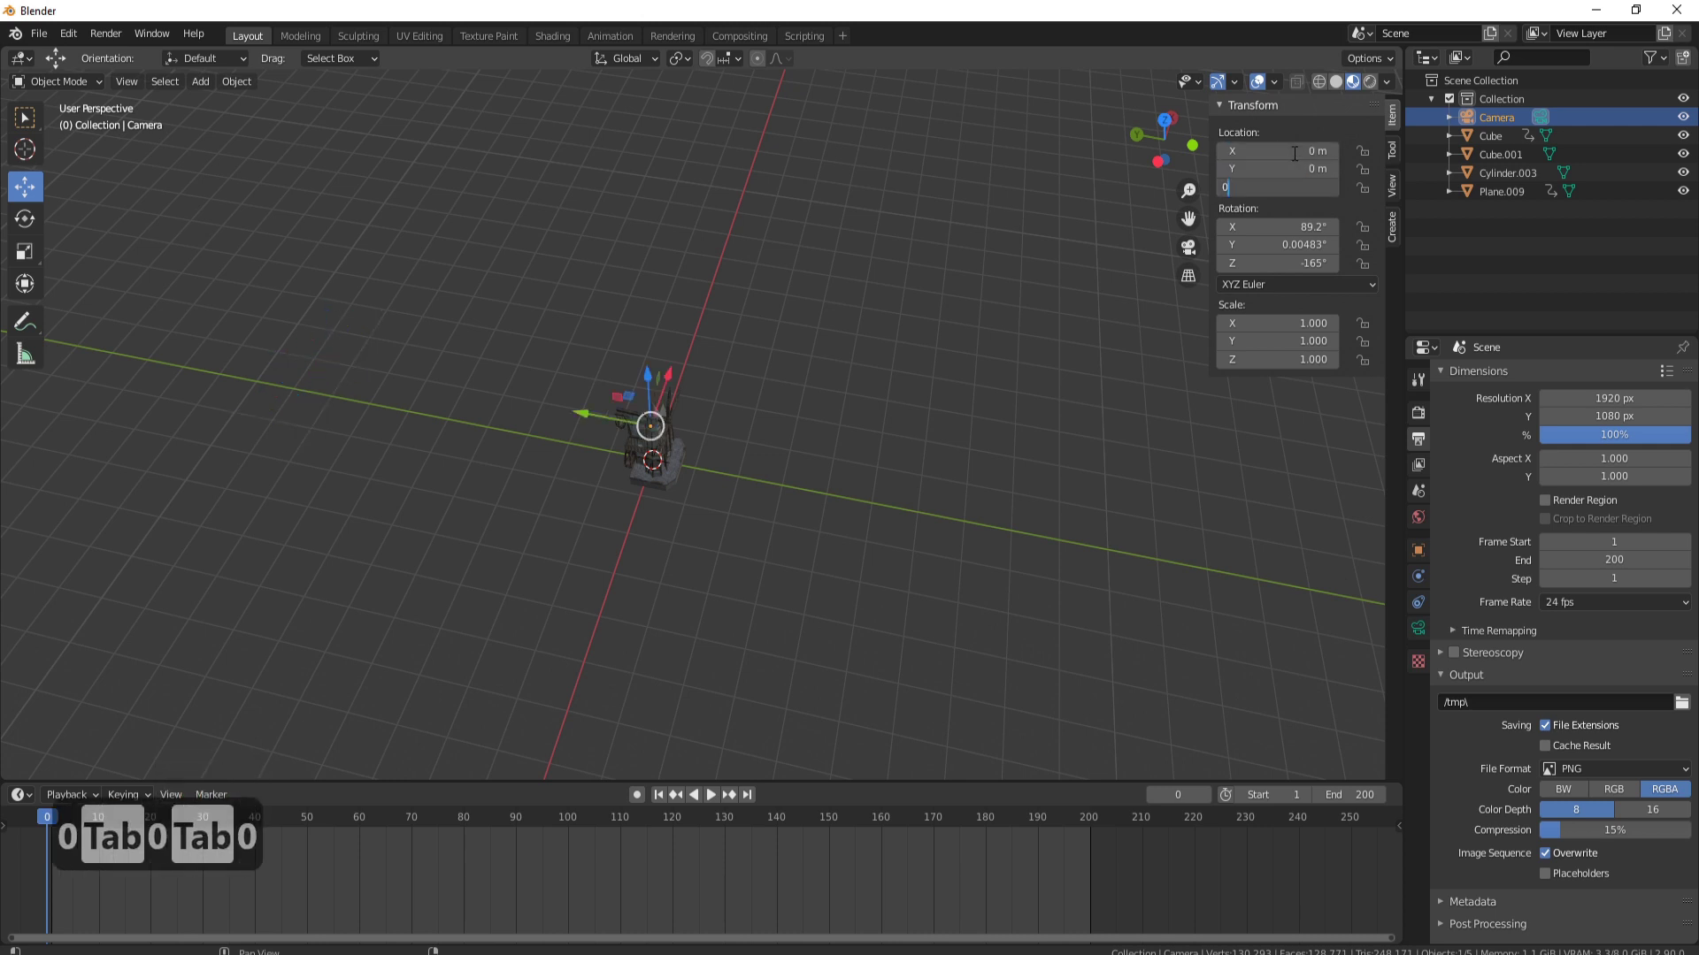
text(0)
key(Return)
Hide the Cube and Plane.009 parts of the windmill to expose the camera inside the model
scroll(646, 522, up, 7)
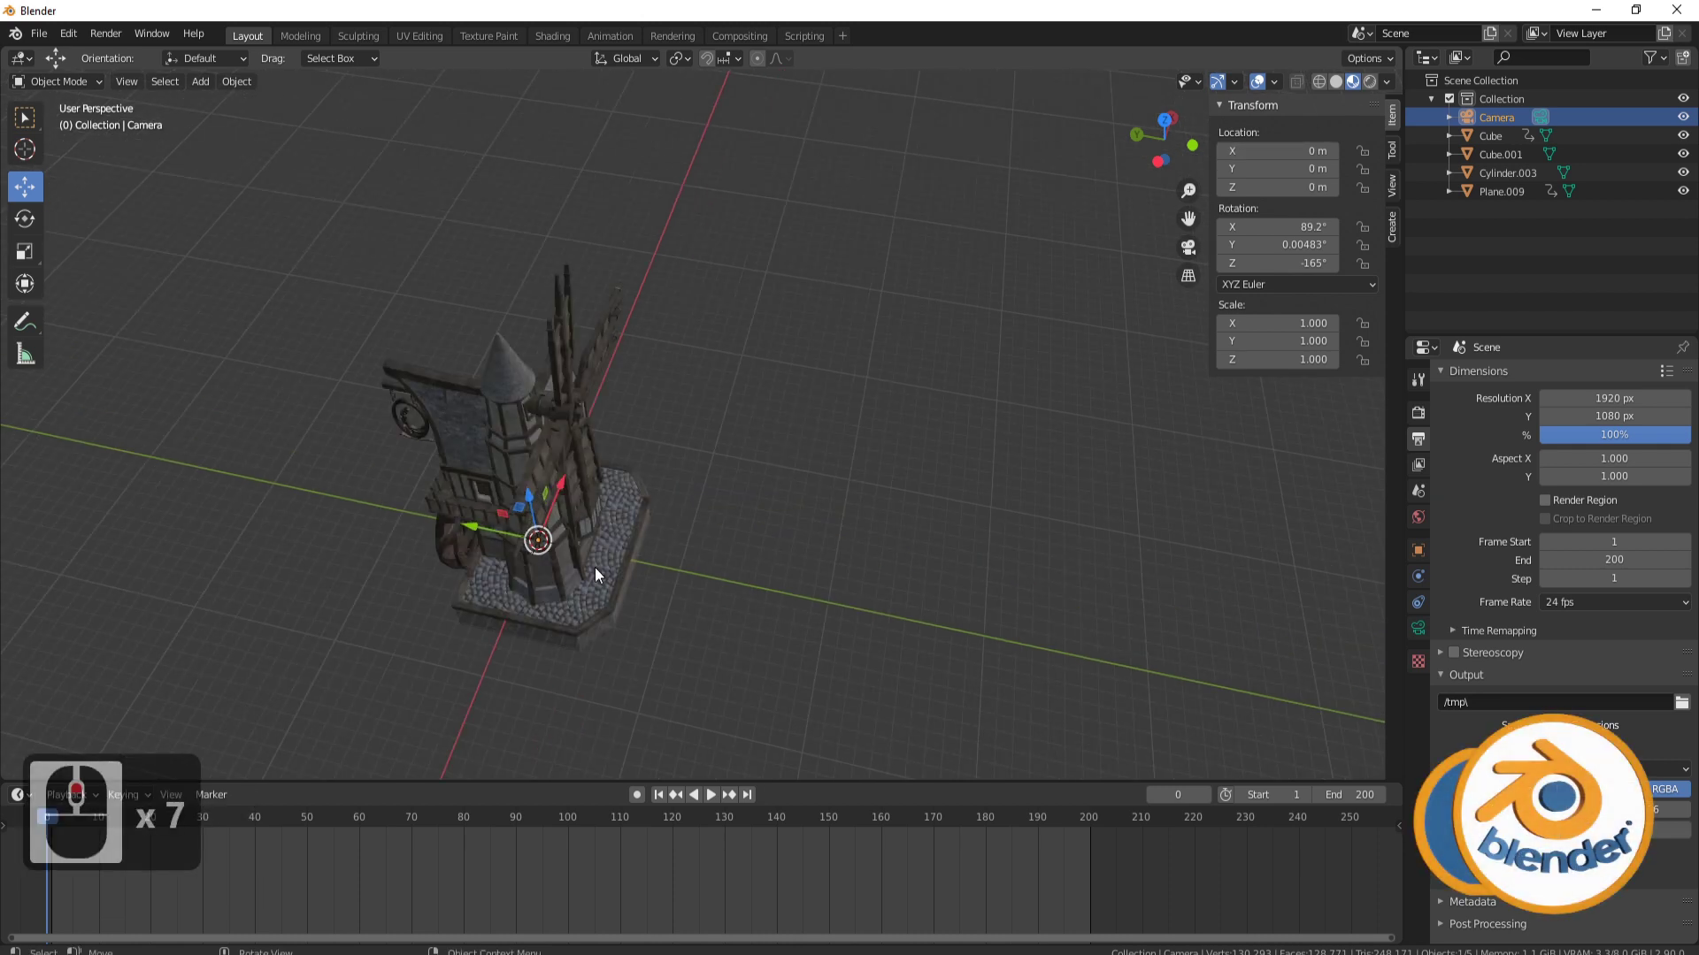
click(609, 545)
key(h)
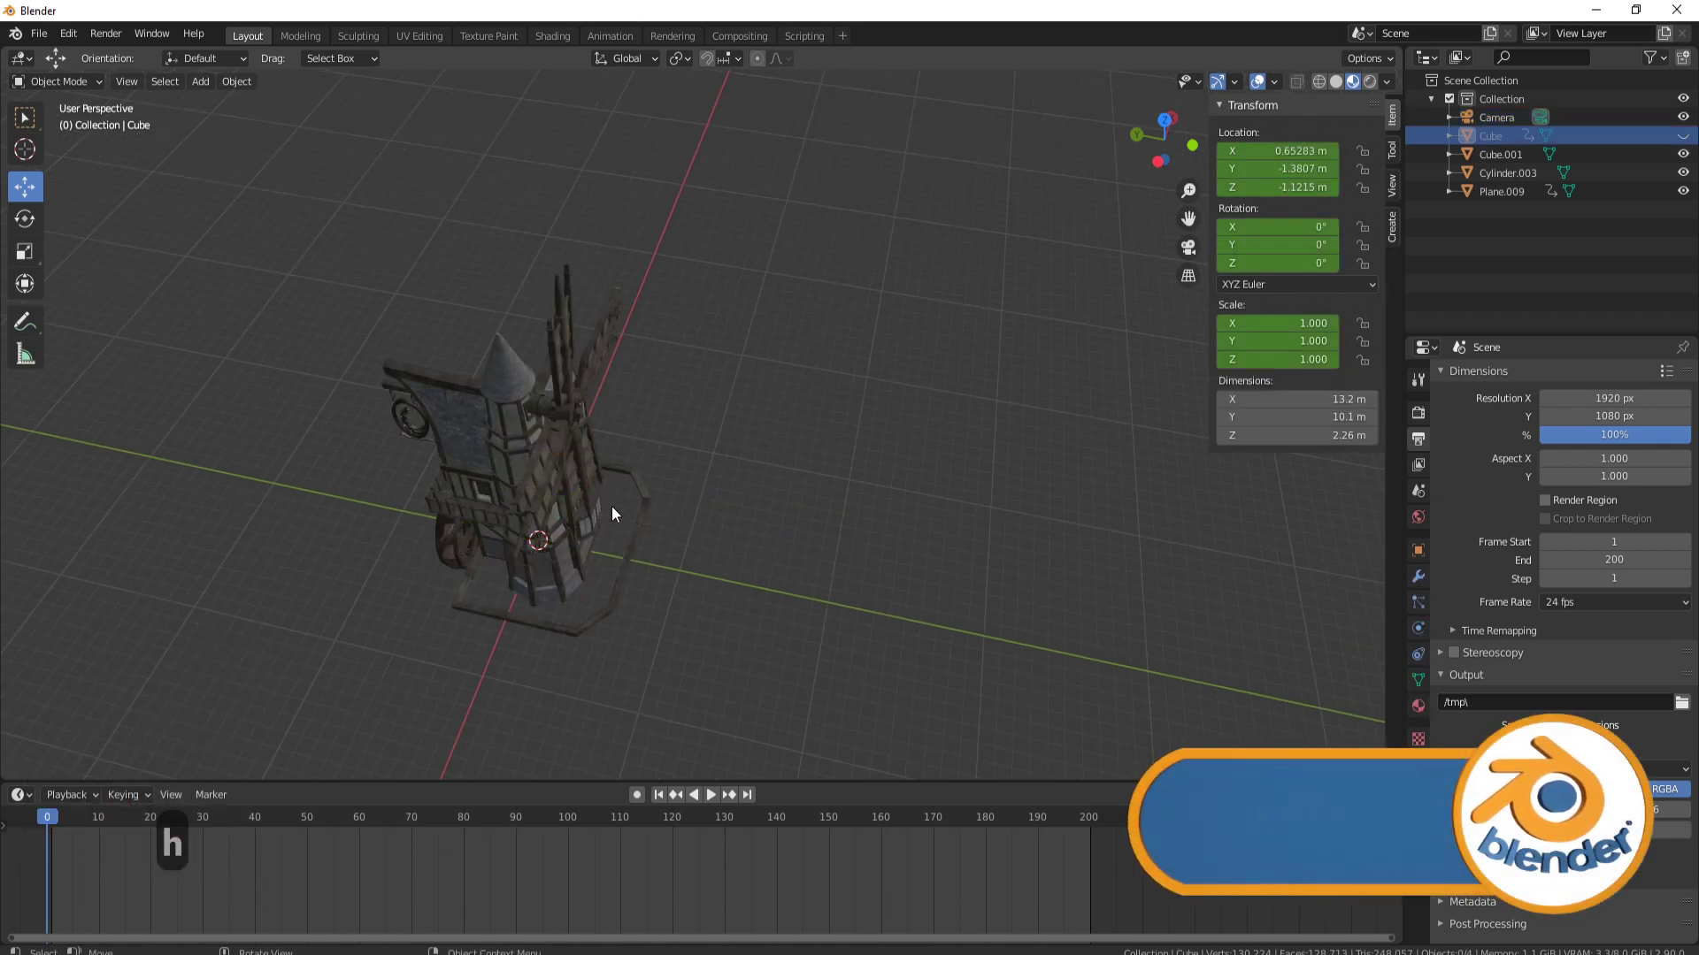
click(611, 508)
key(h)
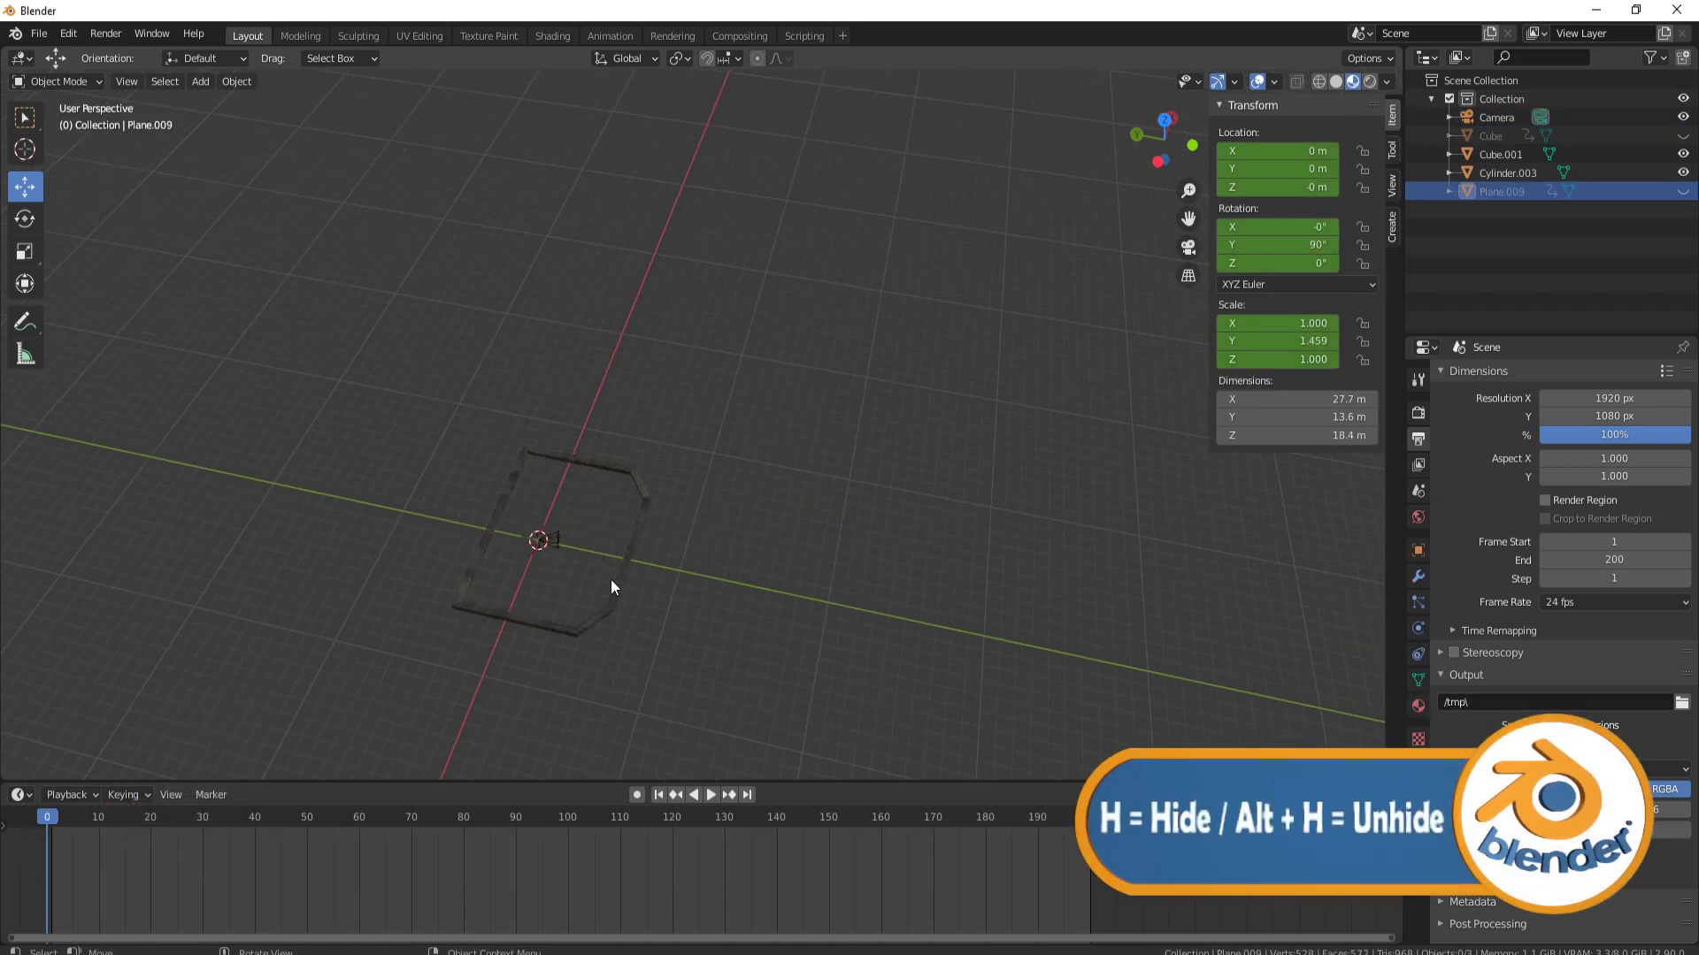
Select the camera and set its X, Y and Z rotation to 0°
shift+middle_drag(610, 580, 776, 445)
scroll(760, 435, up, 6)
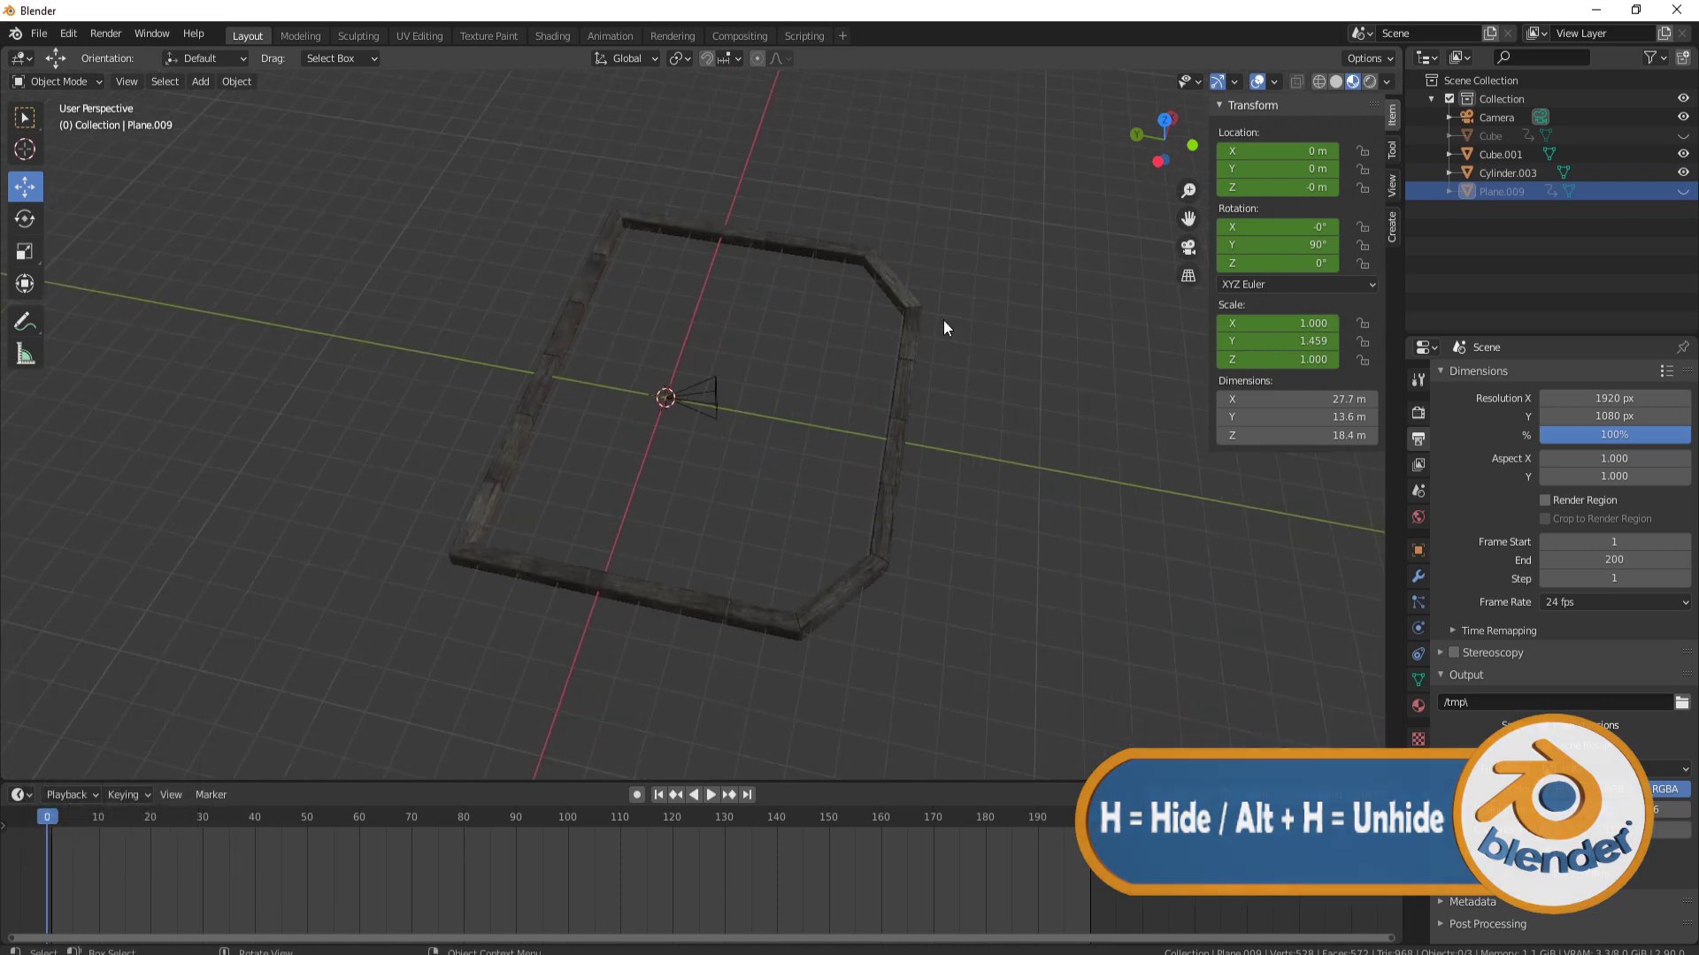
click(702, 402)
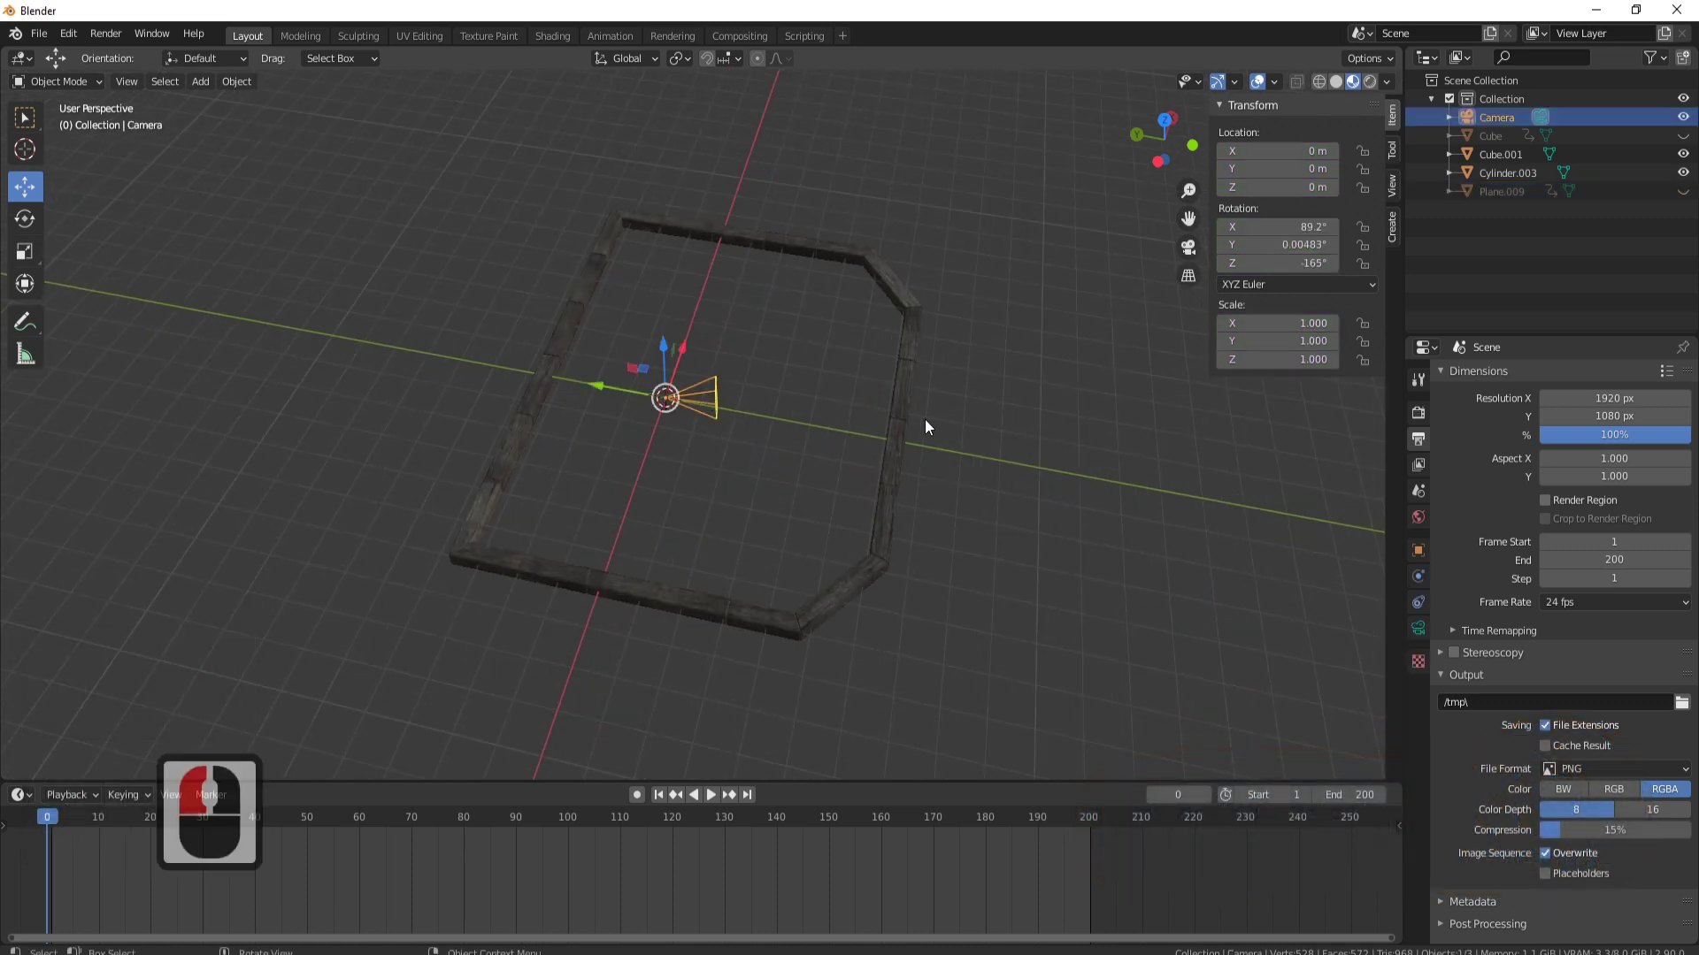
click(1277, 228)
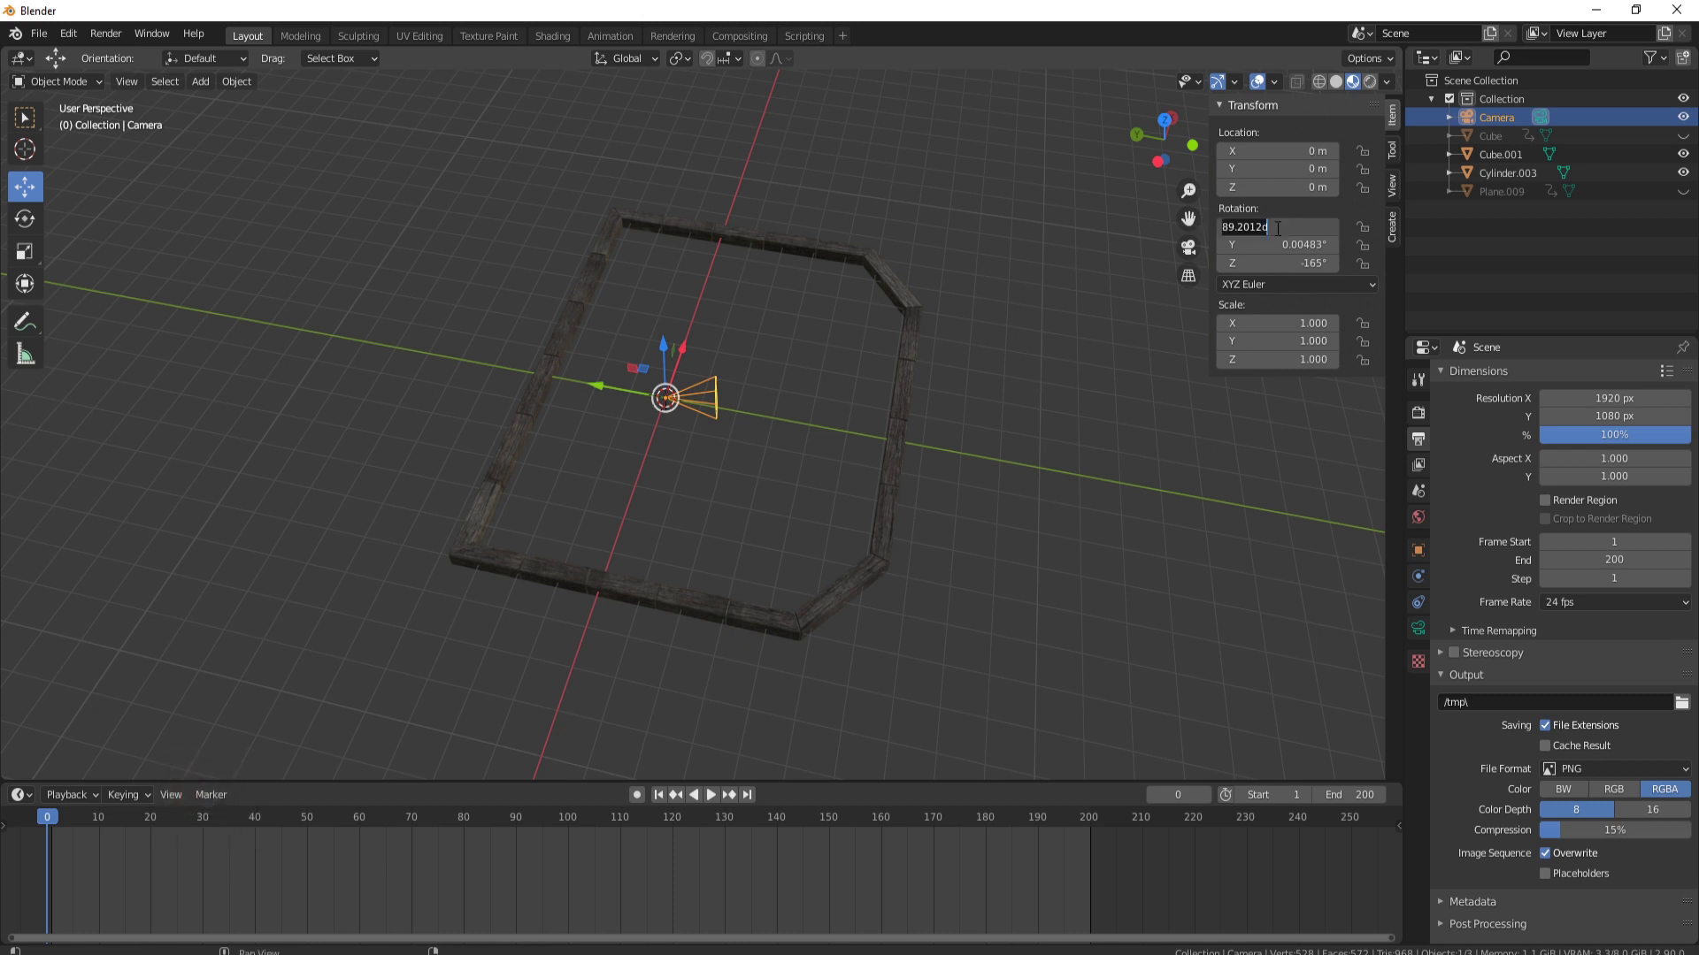
text(0)
key(Tab)
text(0)
key(Tab)
text(0)
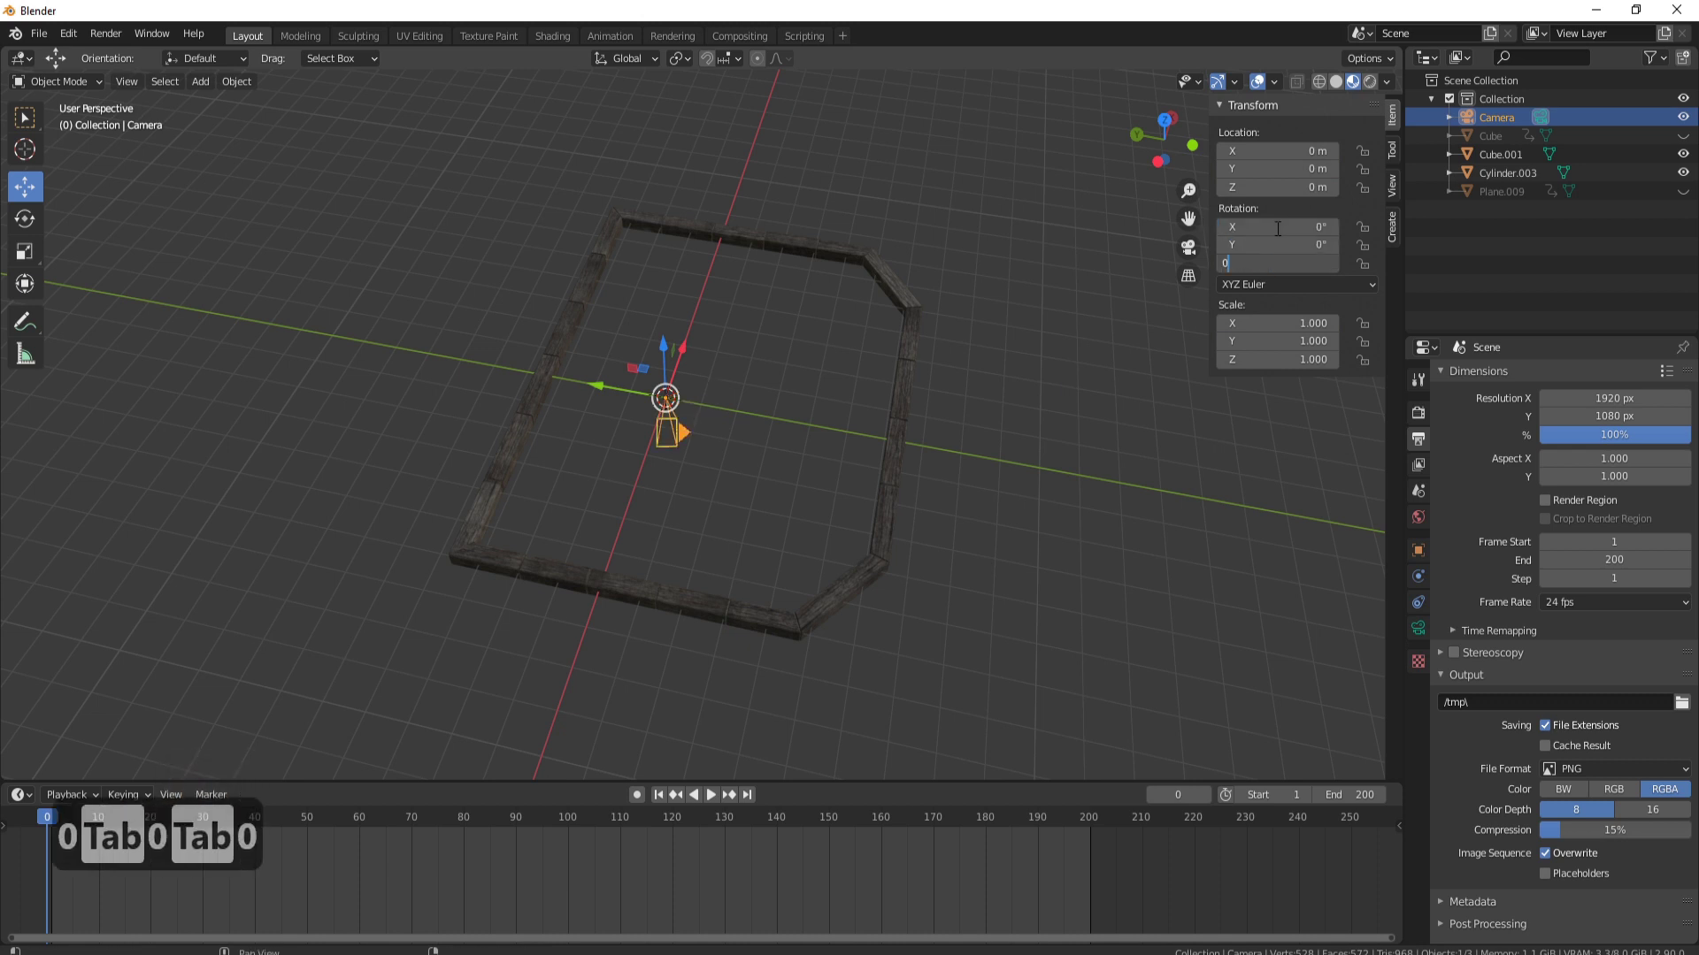
key(Return)
Look through the camera to check its direction and return to the user perspective
middle_drag(823, 425, 777, 400)
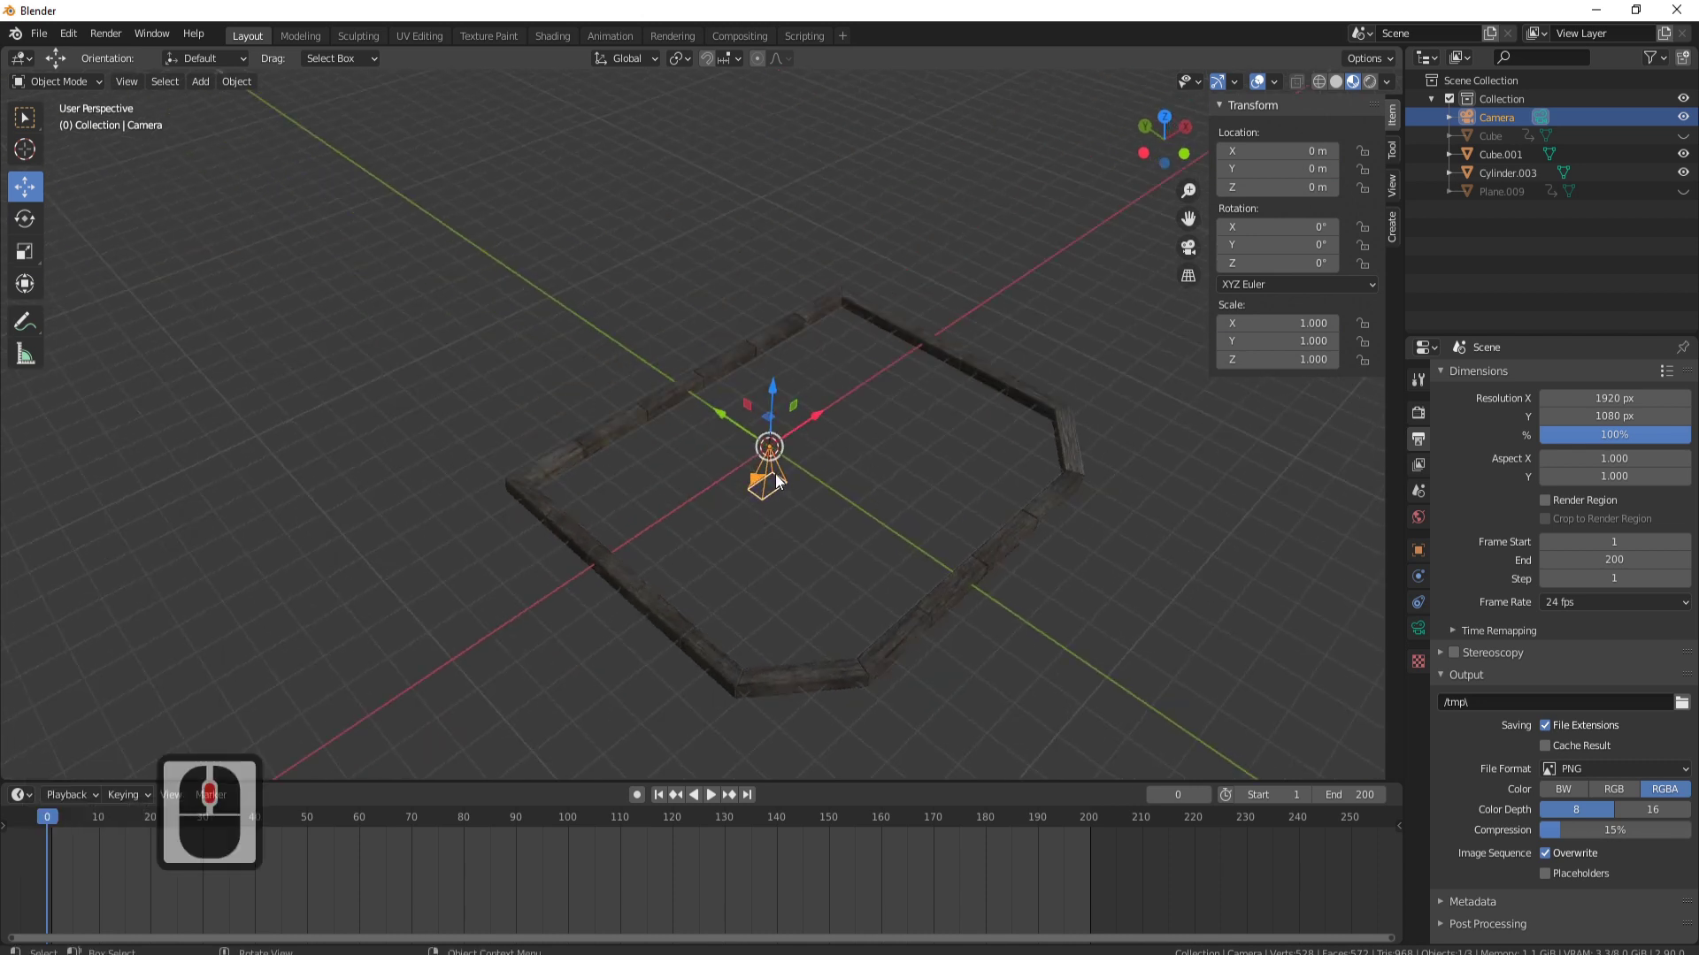
key(KP_0)
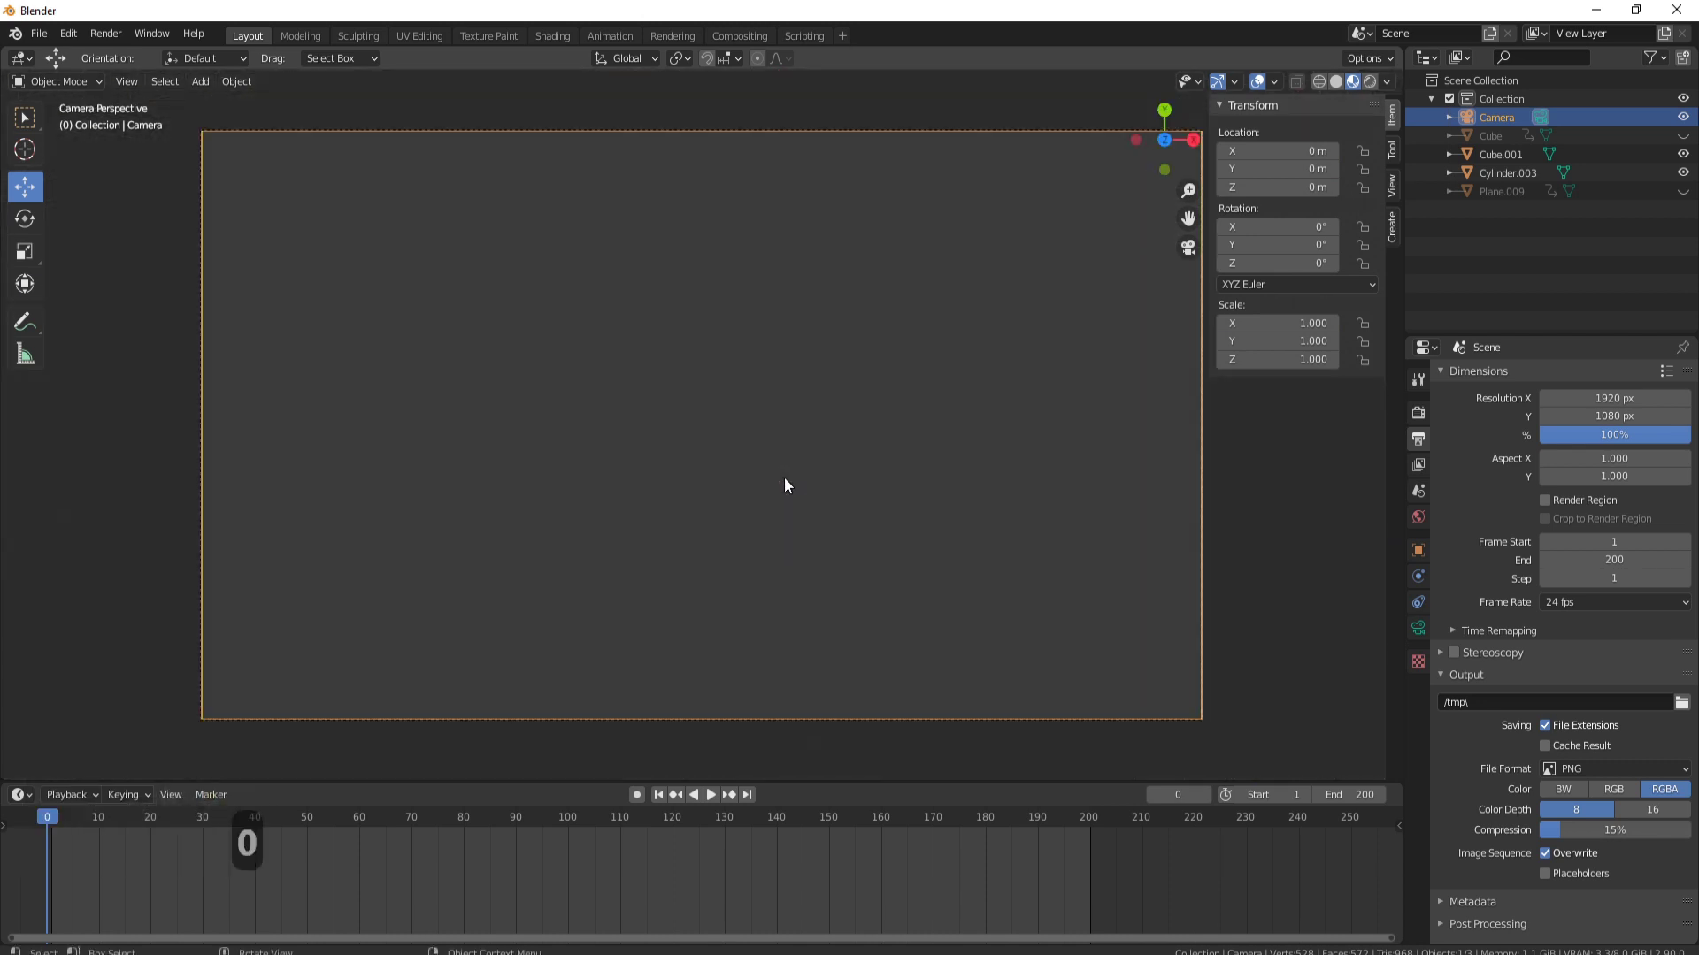
scroll(752, 395, down, 8)
middle_click(765, 404)
scroll(778, 413, up, 9)
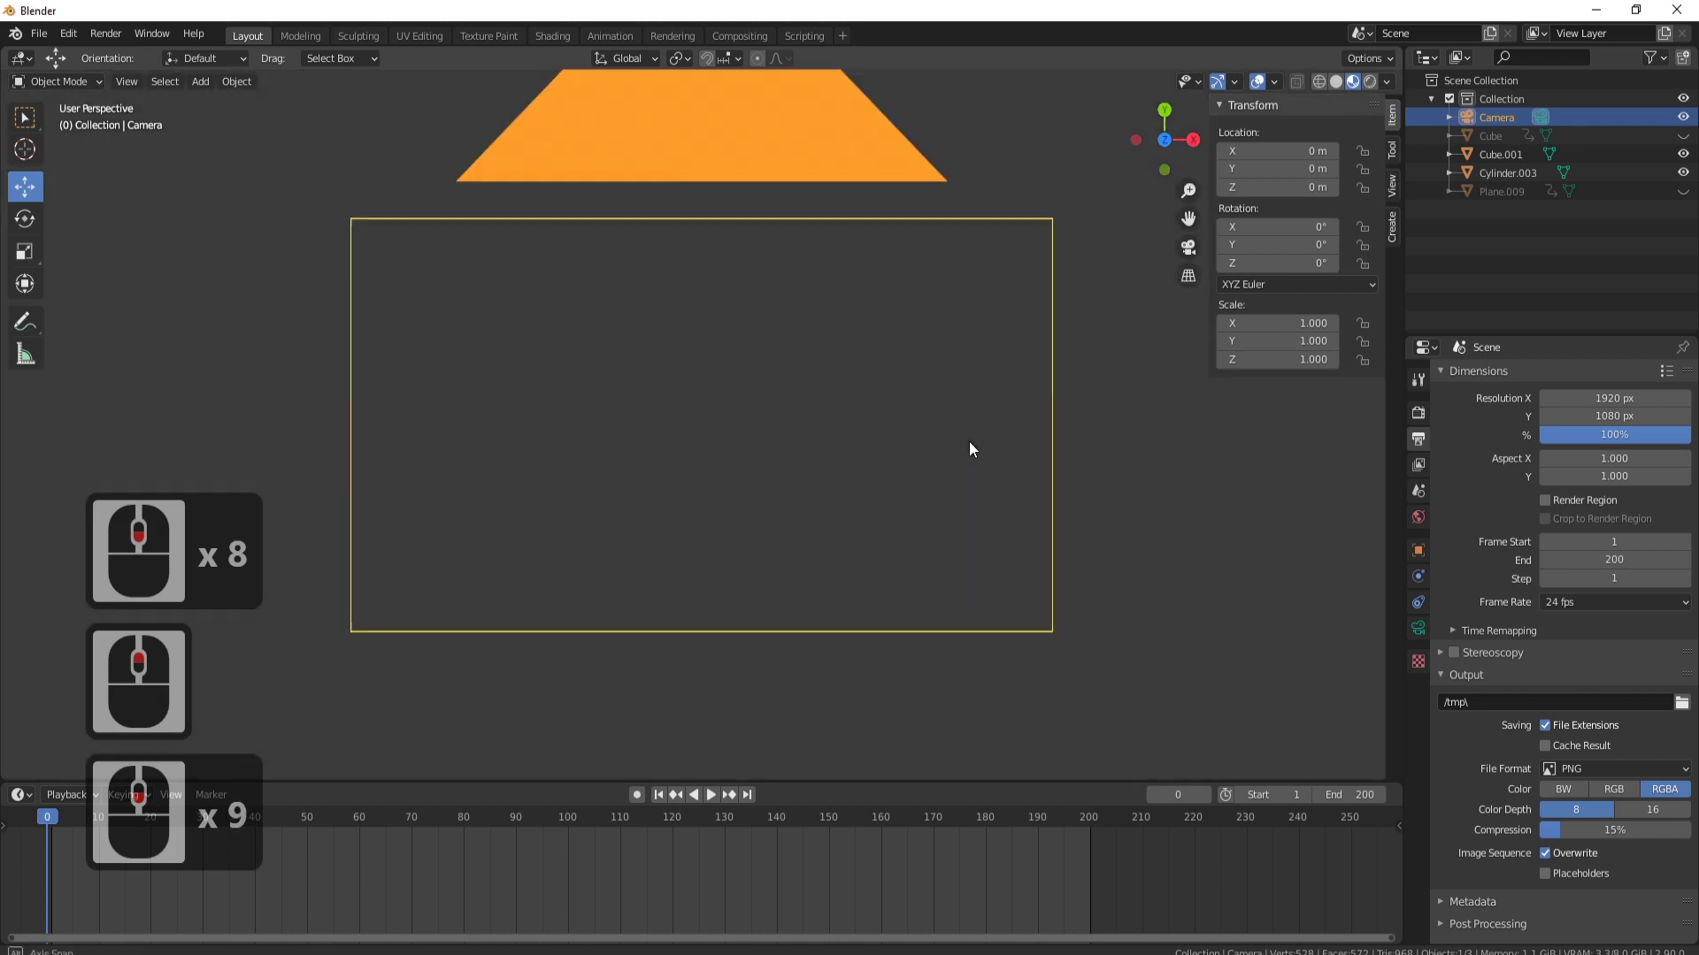
scroll(819, 342, down, 18)
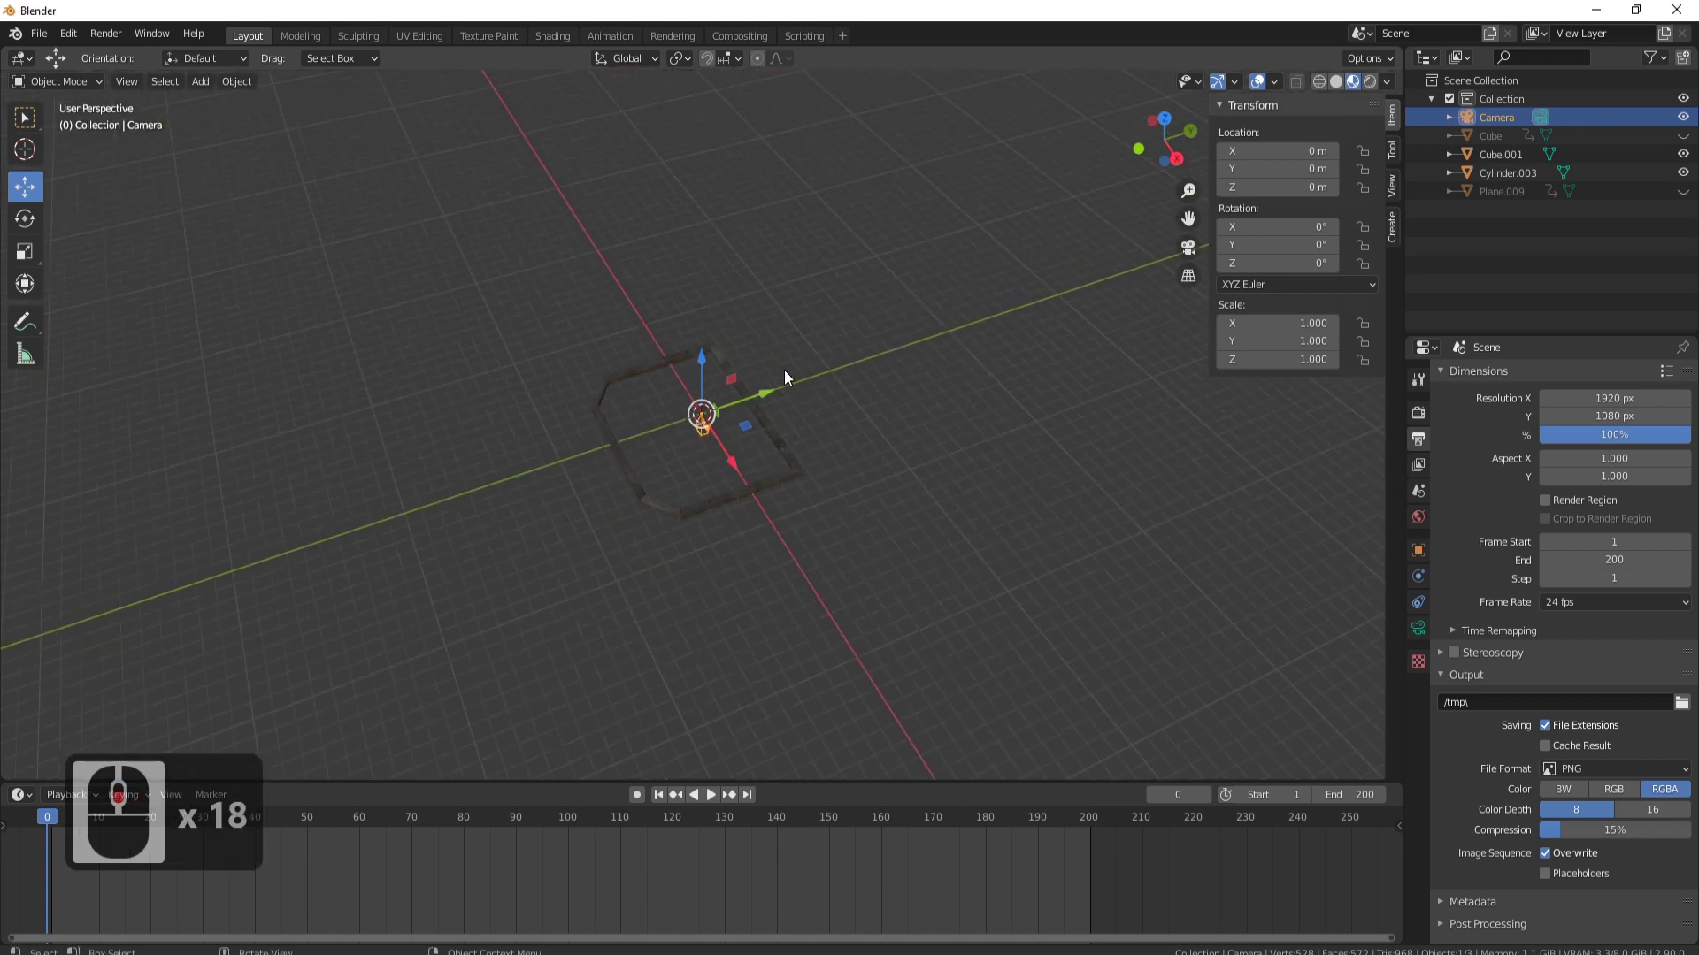
Raise the camera along Z to about 12 m and unhide the hidden windmill parts
middle_drag(851, 365, 709, 379)
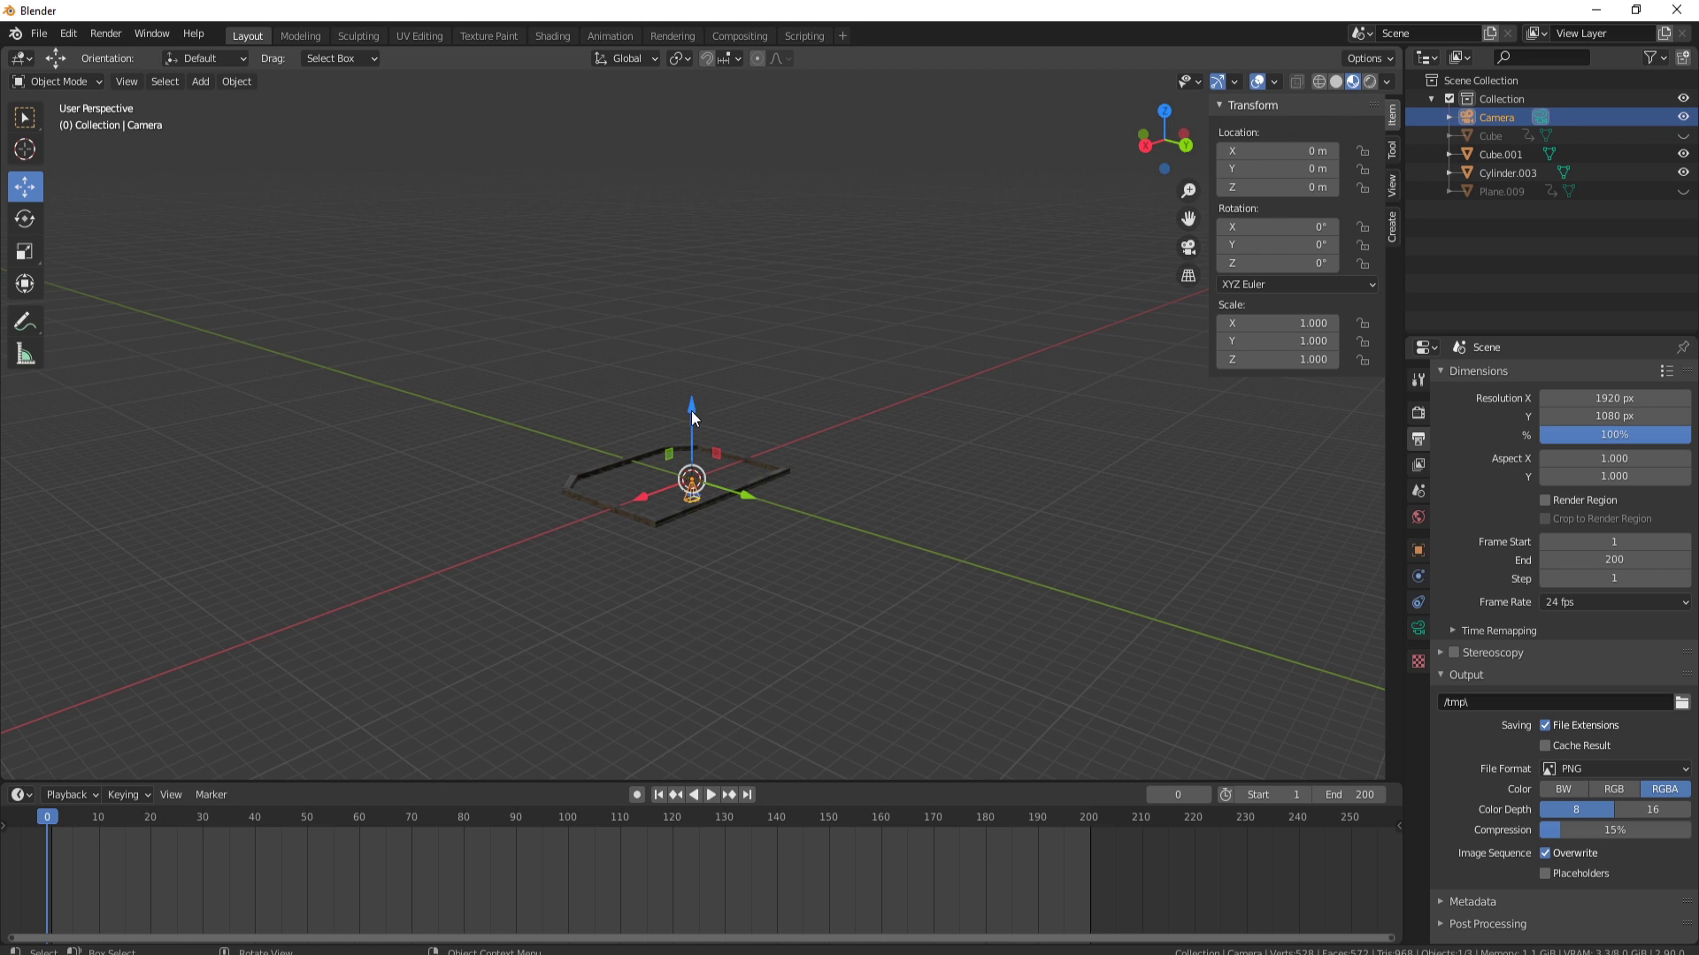
drag(691, 412, 689, 222)
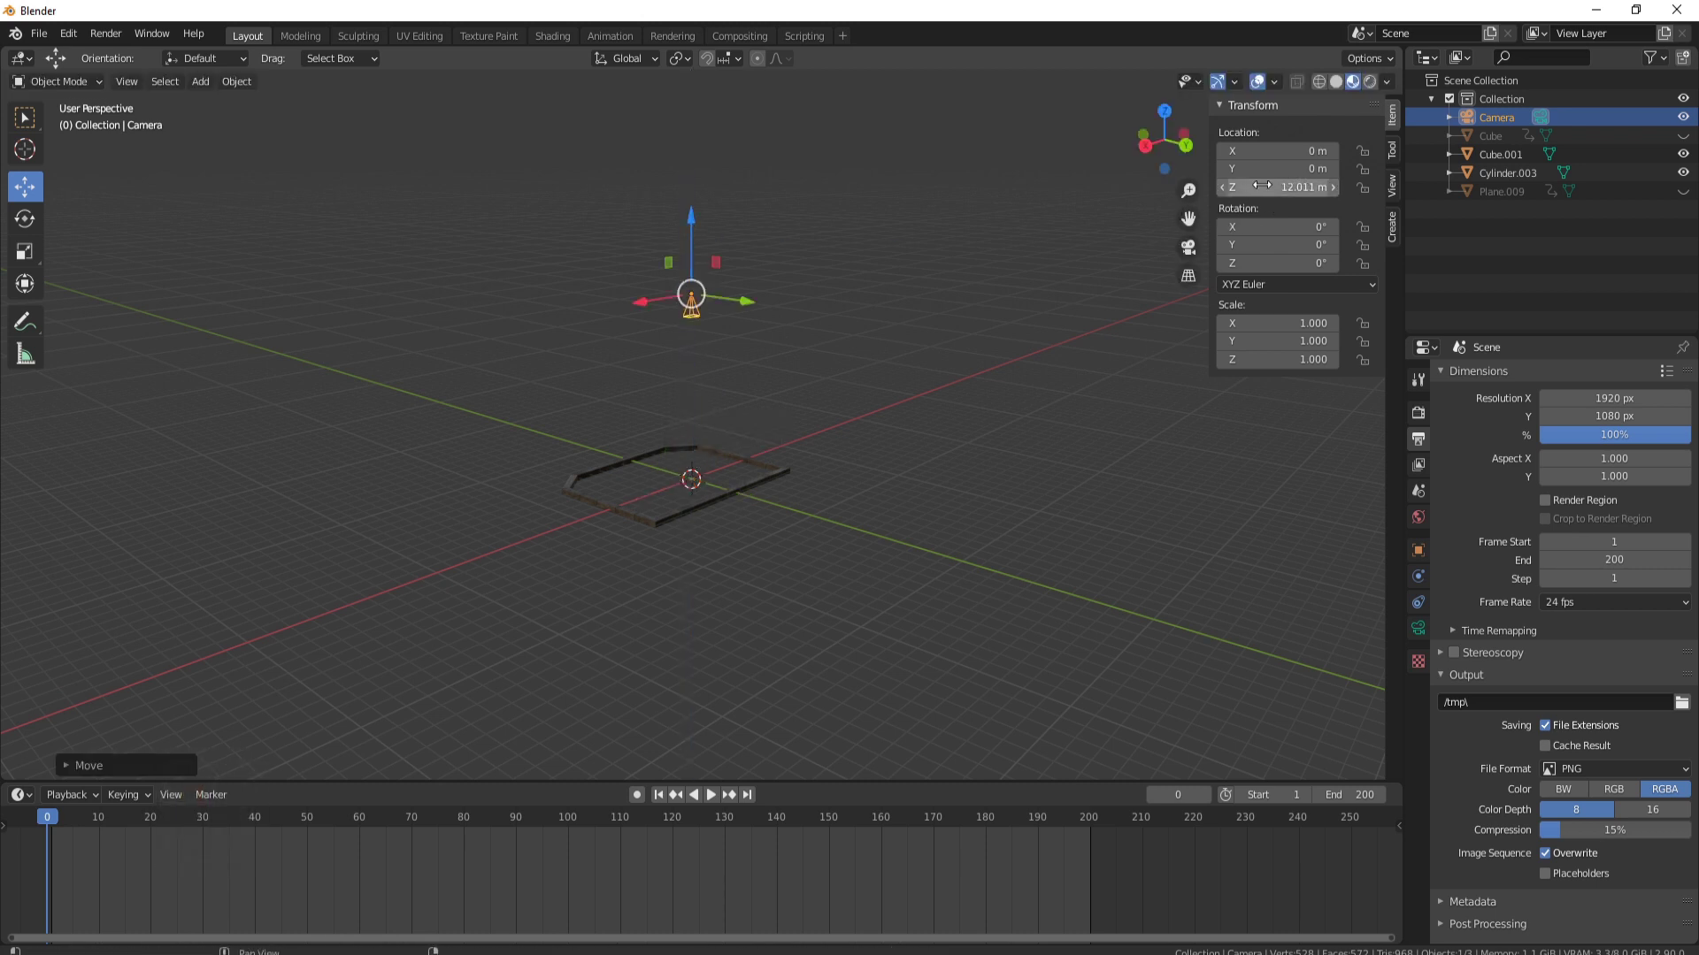
key(alt+h)
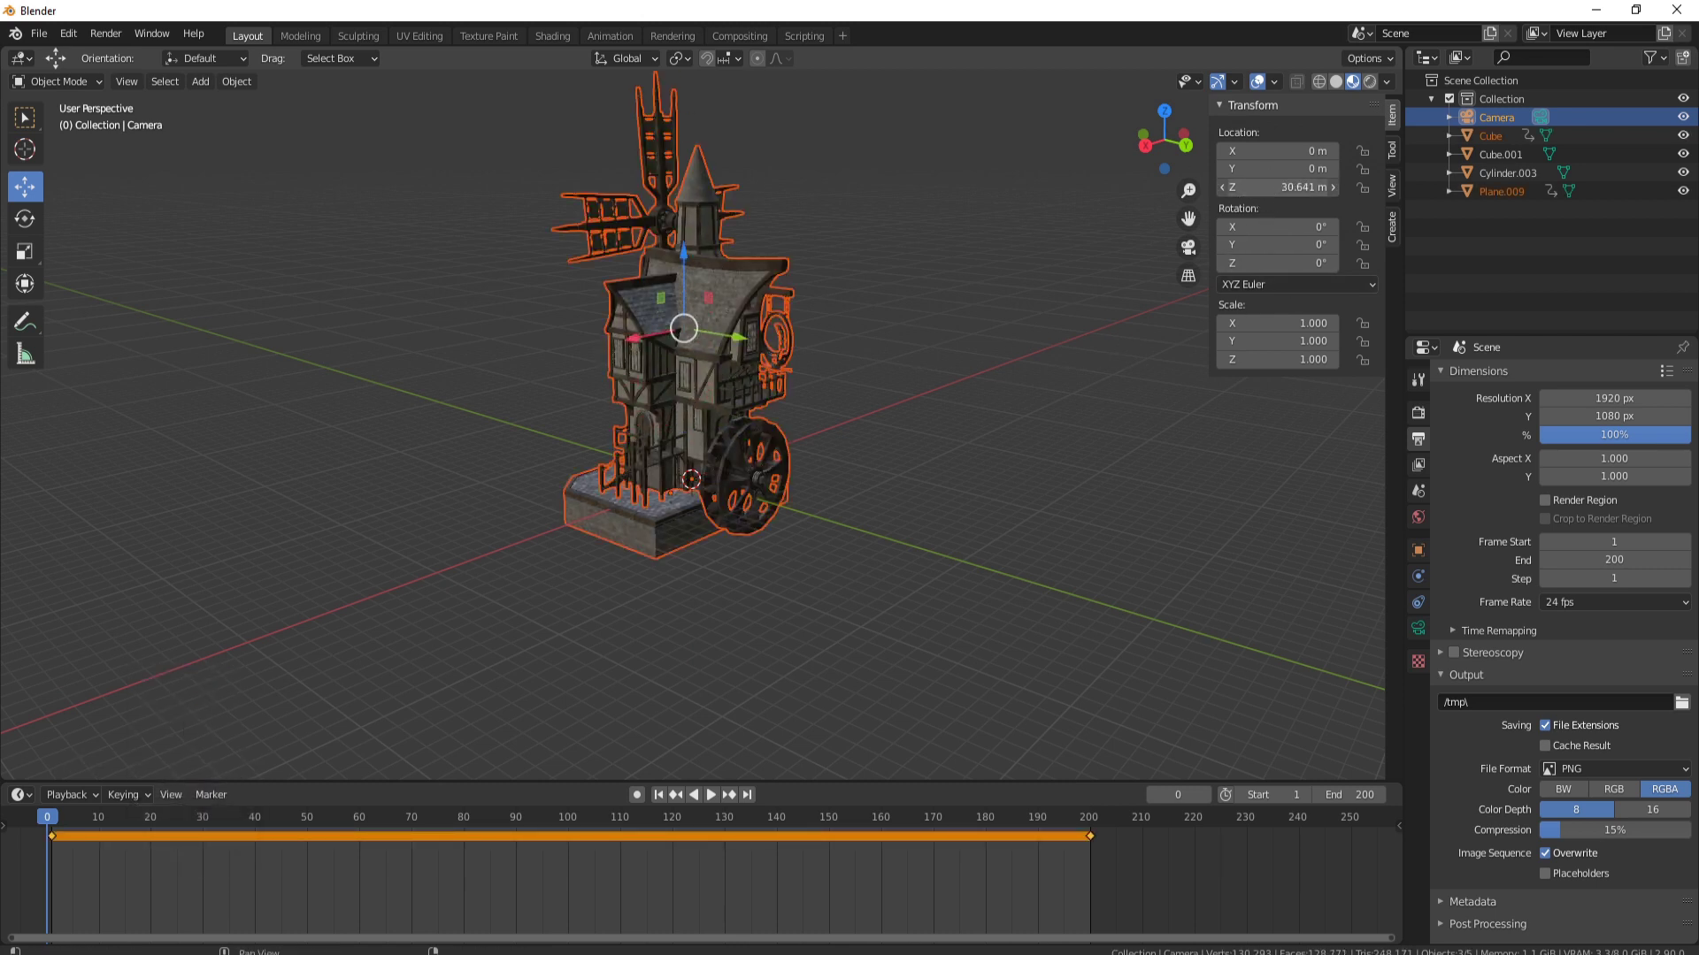
Select only the camera and raise its Z location to about 50.4 m, high above the windmill
drag(1279, 186, 1287, 187)
middle_drag(731, 214, 711, 347)
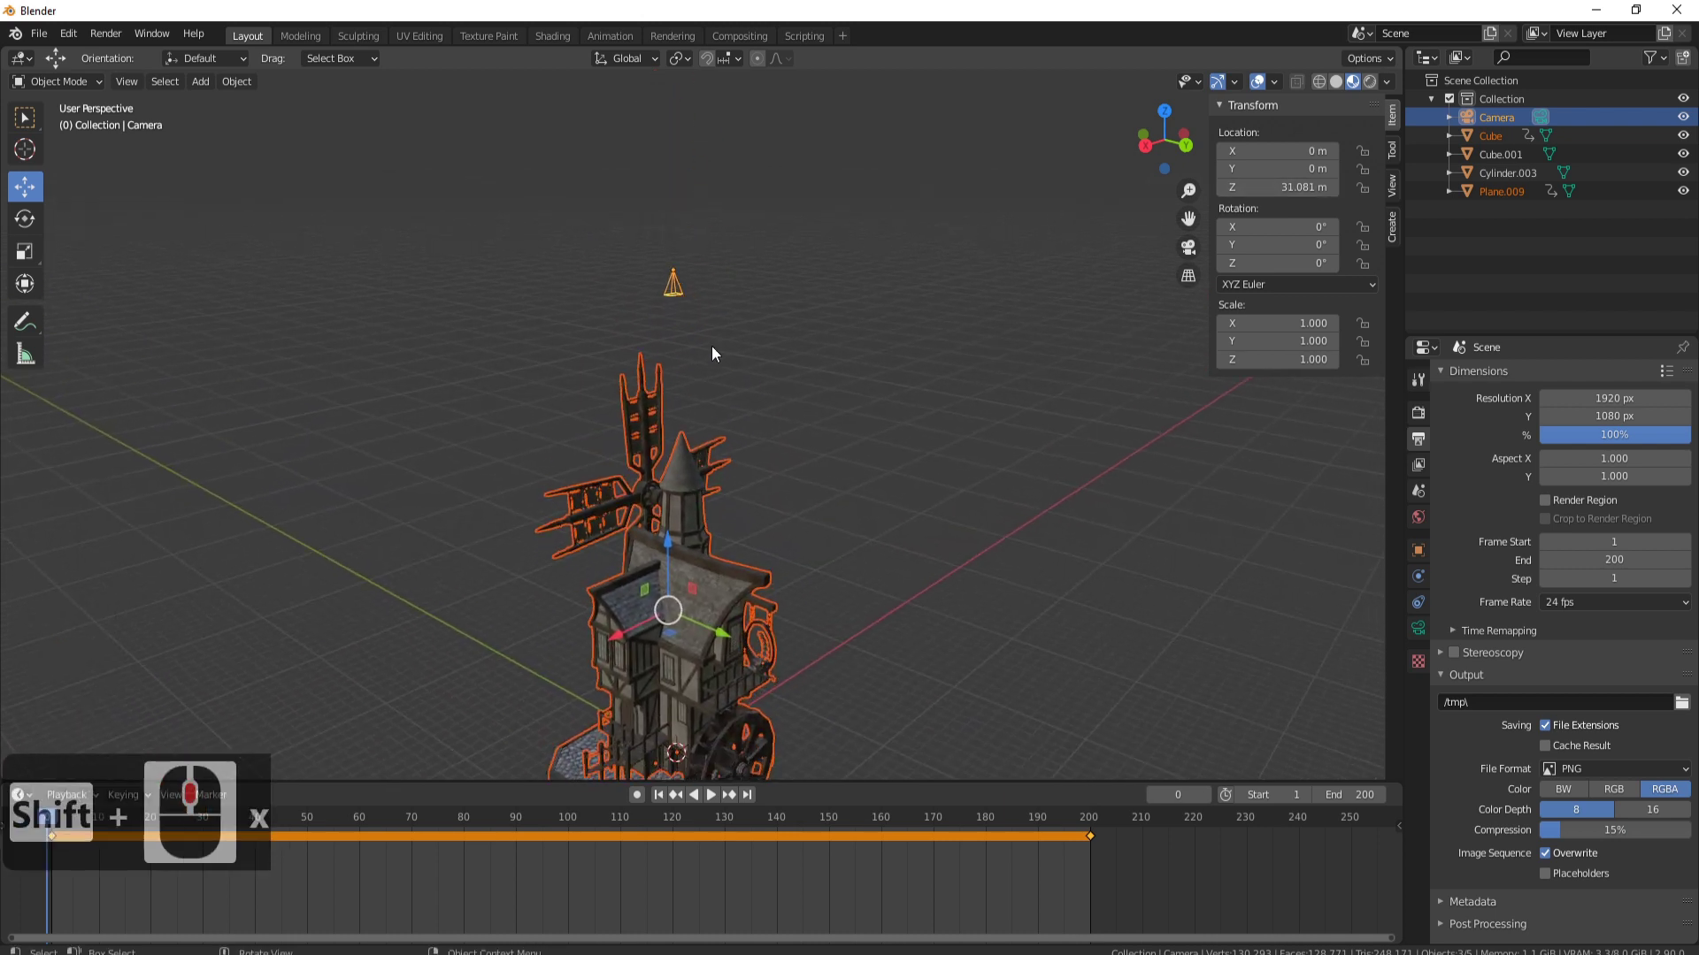
click(672, 280)
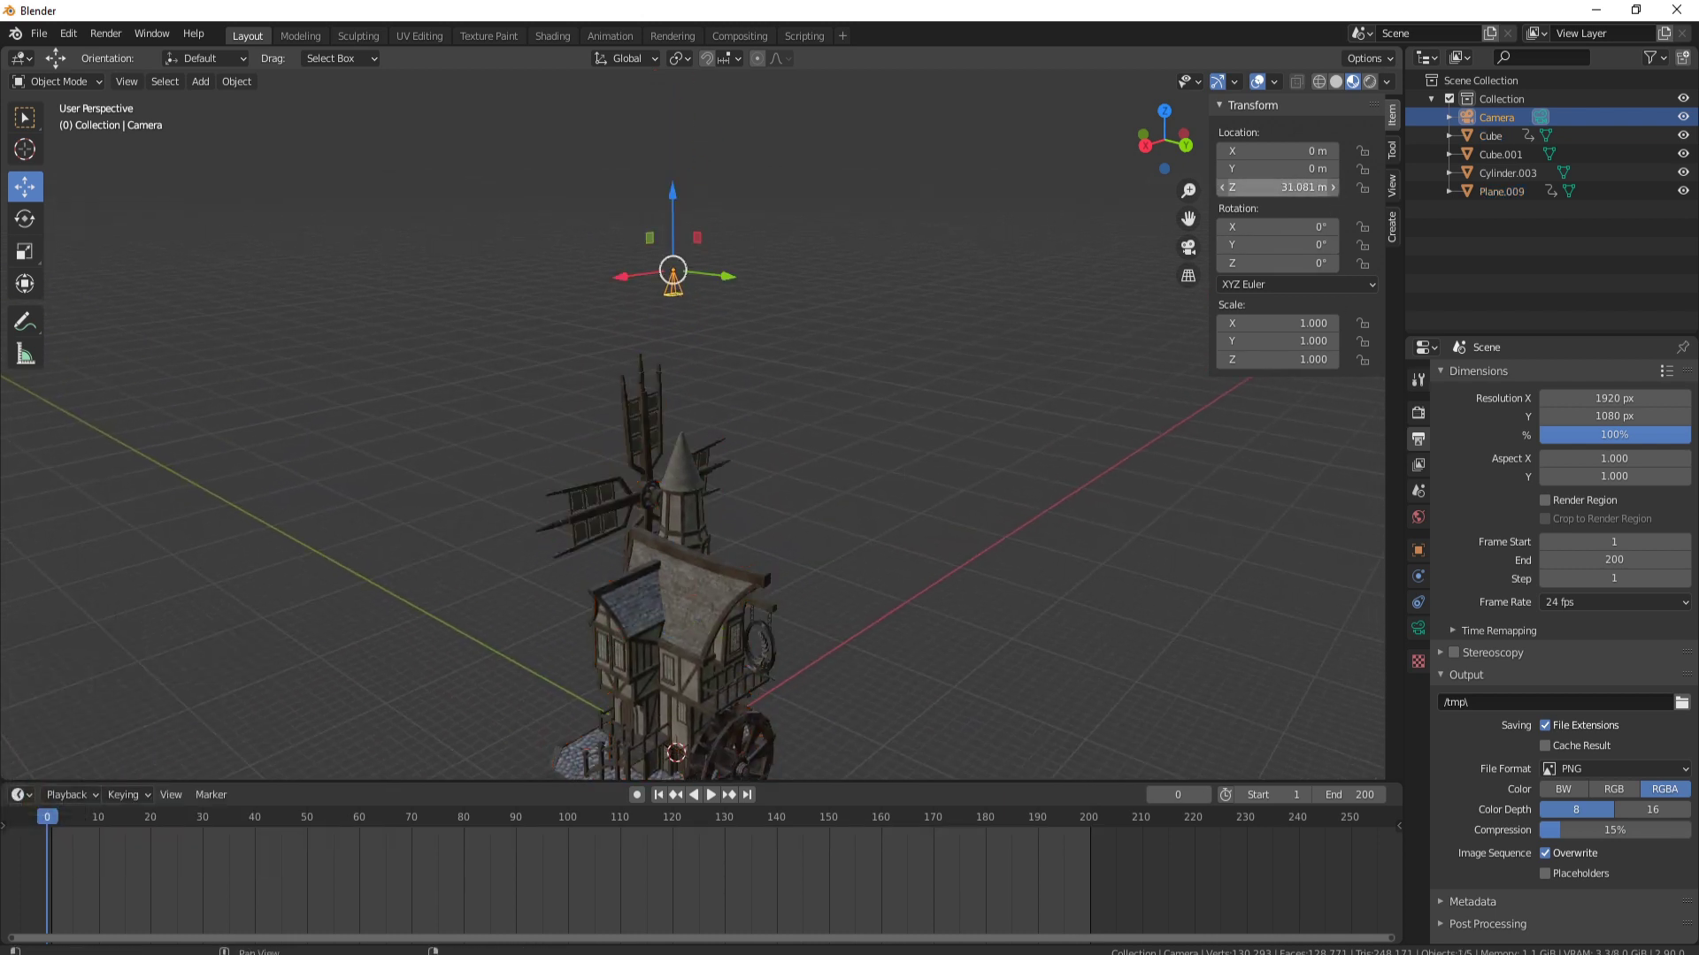
drag(1278, 187, 1300, 186)
scroll(607, 243, down, 5)
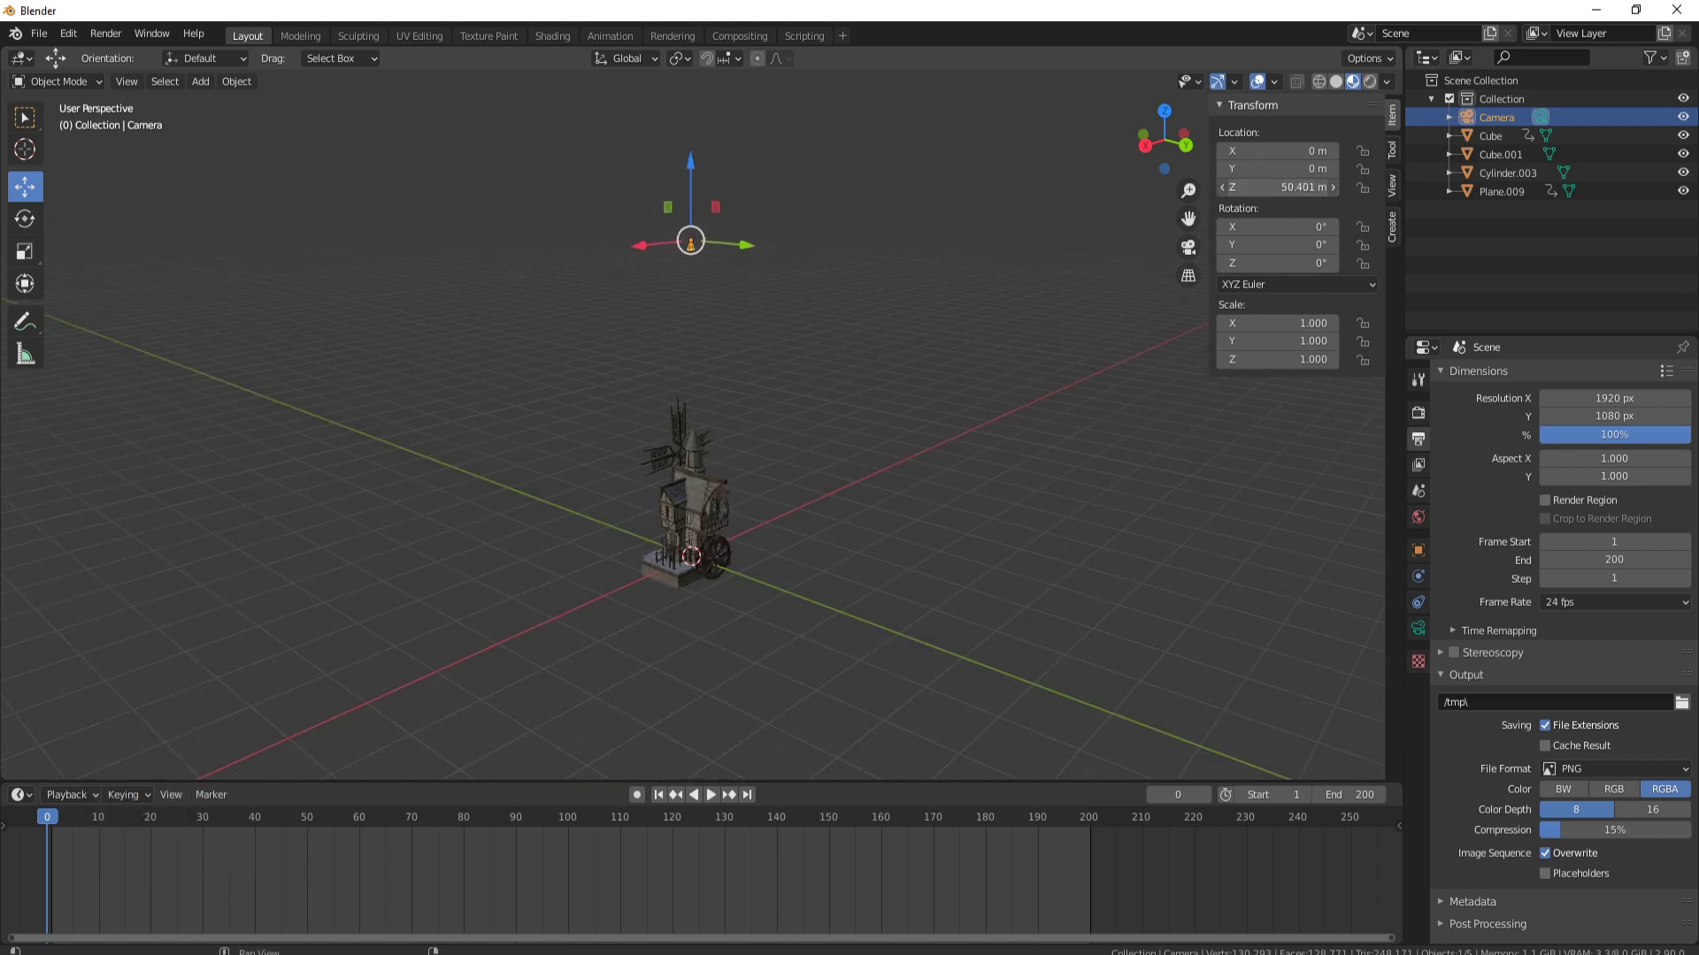
Raise the camera's Z location to about 52.4 m and look through the camera at the windmill below
drag(1291, 187, 1288, 187)
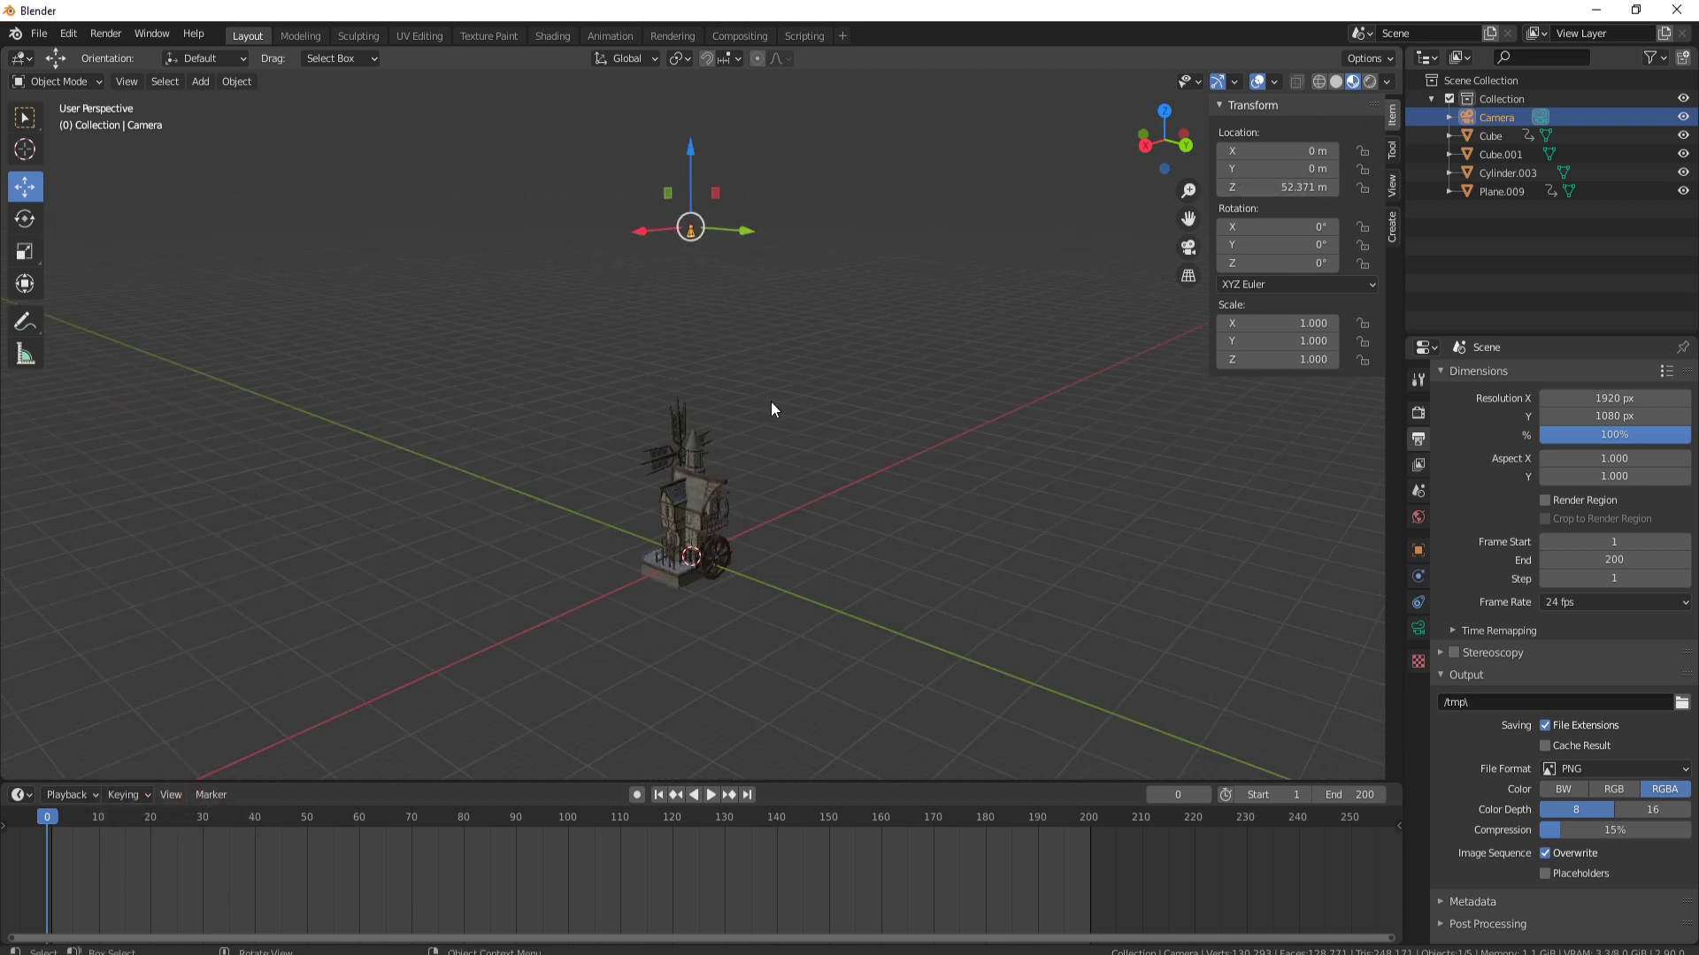
scroll(855, 513, down, 2)
scroll(854, 513, down, 2)
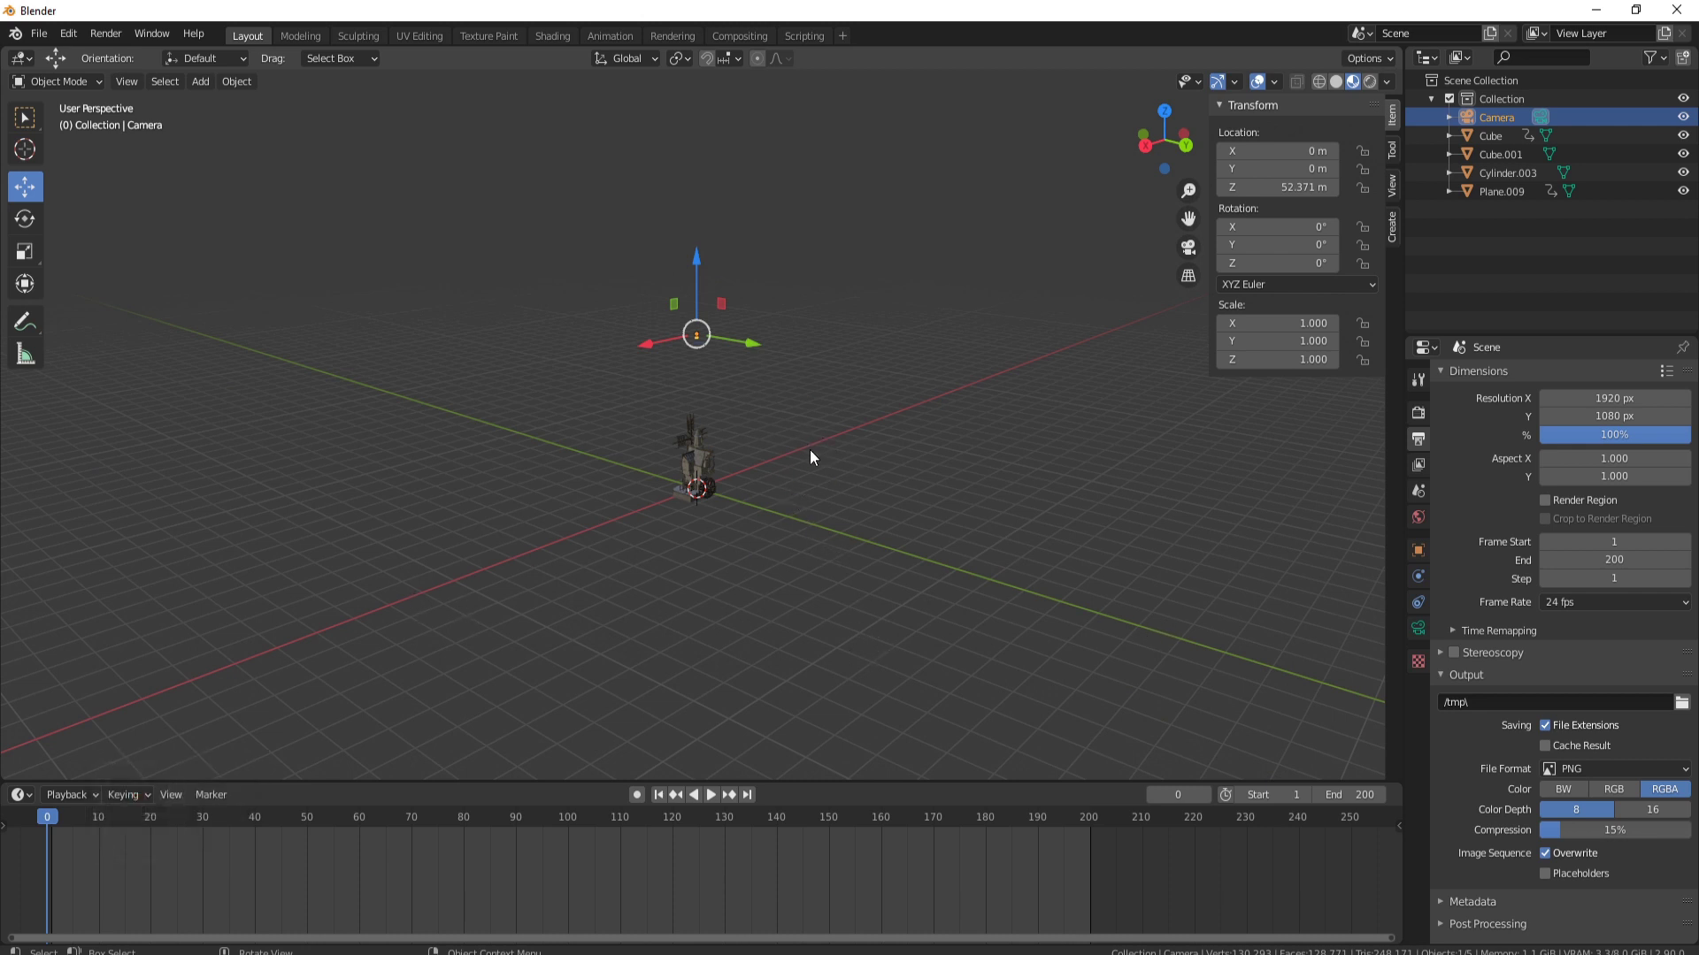
key(KP_0)
scroll(803, 434, up, 3)
scroll(761, 456, up, 5)
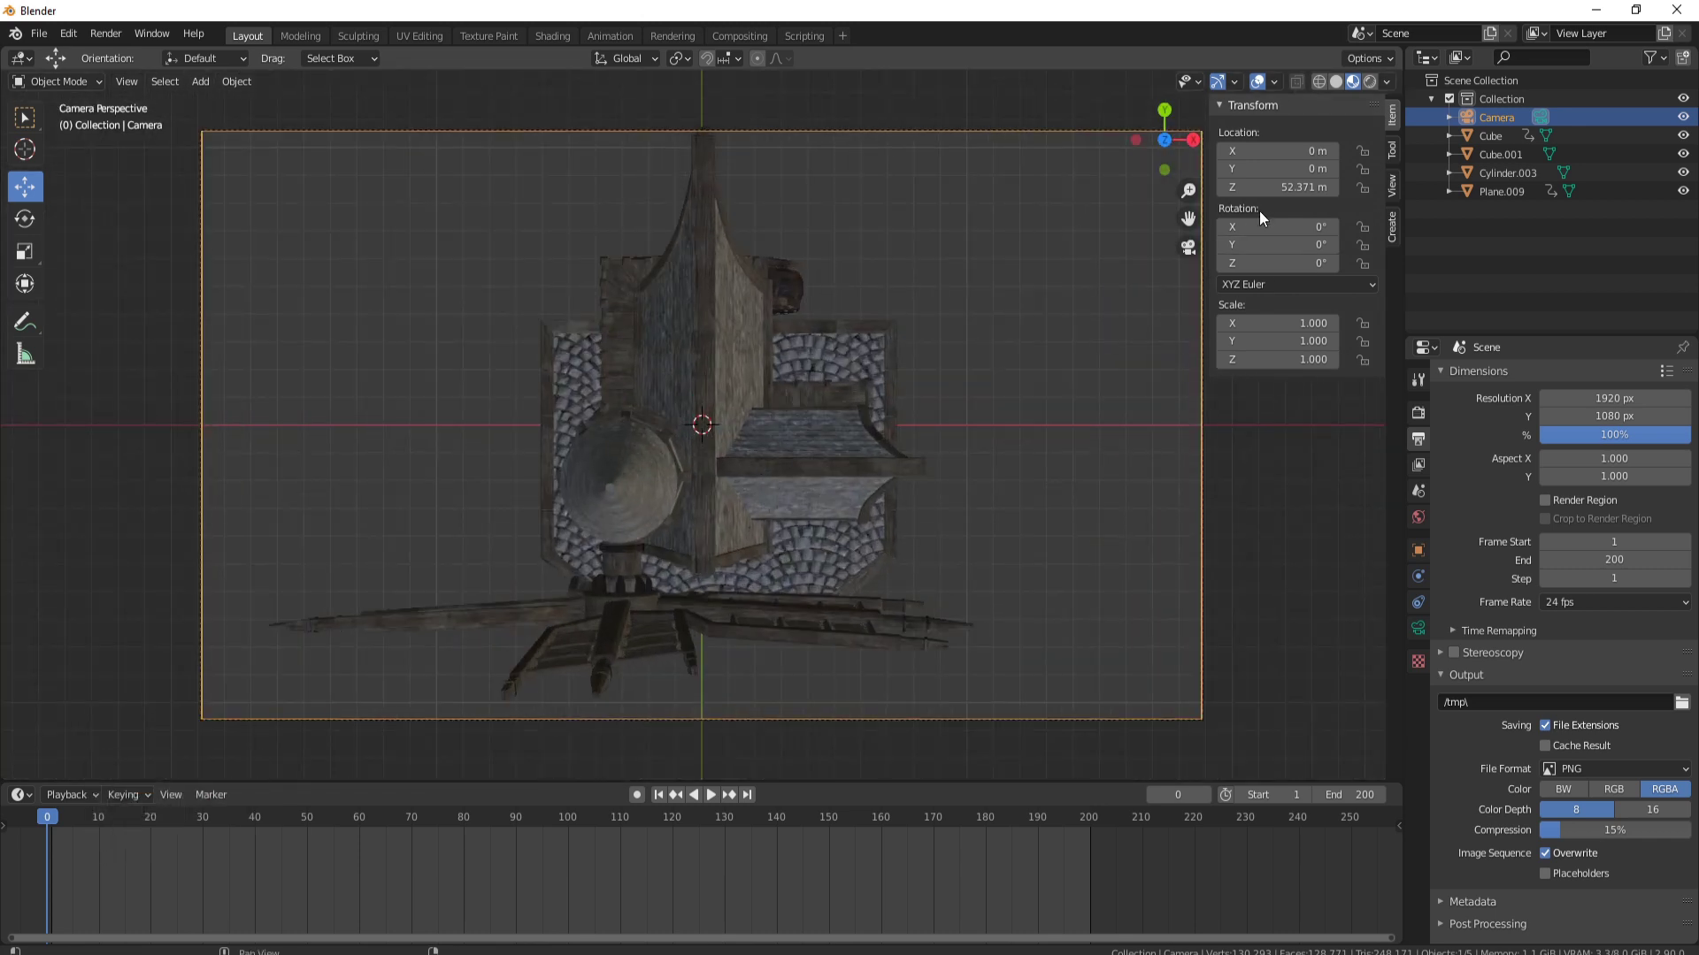
Set the camera's Z location to 250 m and insert a Location, Rotation & Scale keyframe at frame 0
drag(1261, 187, 1394, 187)
double_click(1278, 187)
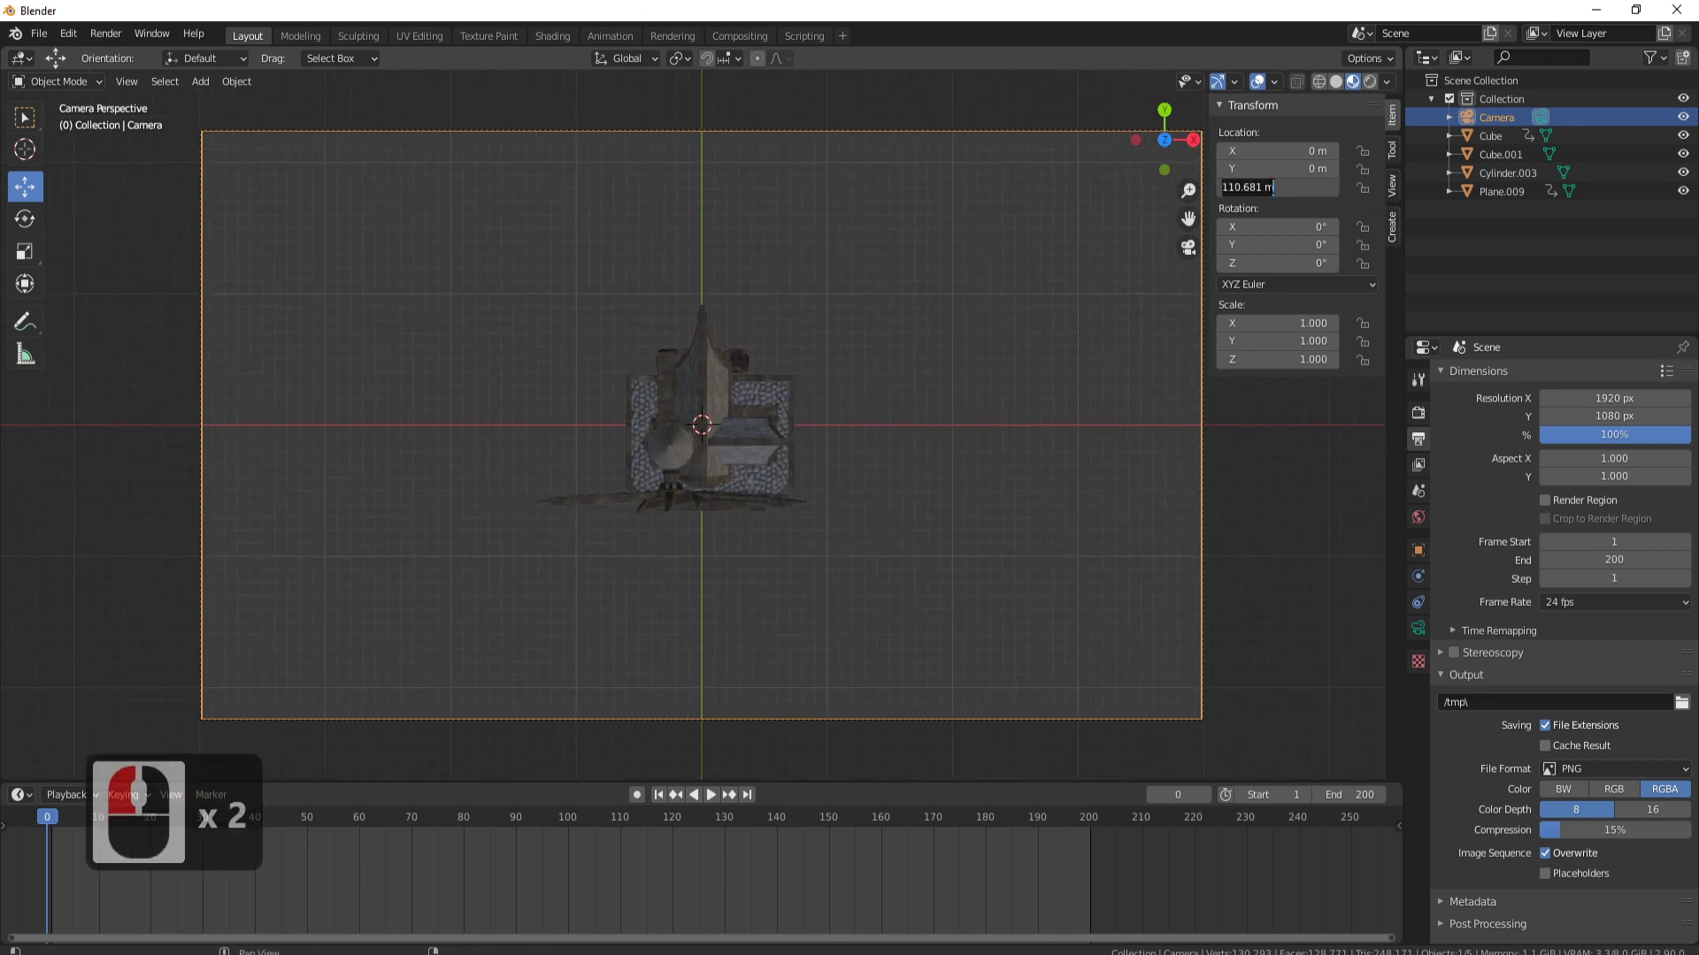
text(250)
key(Return)
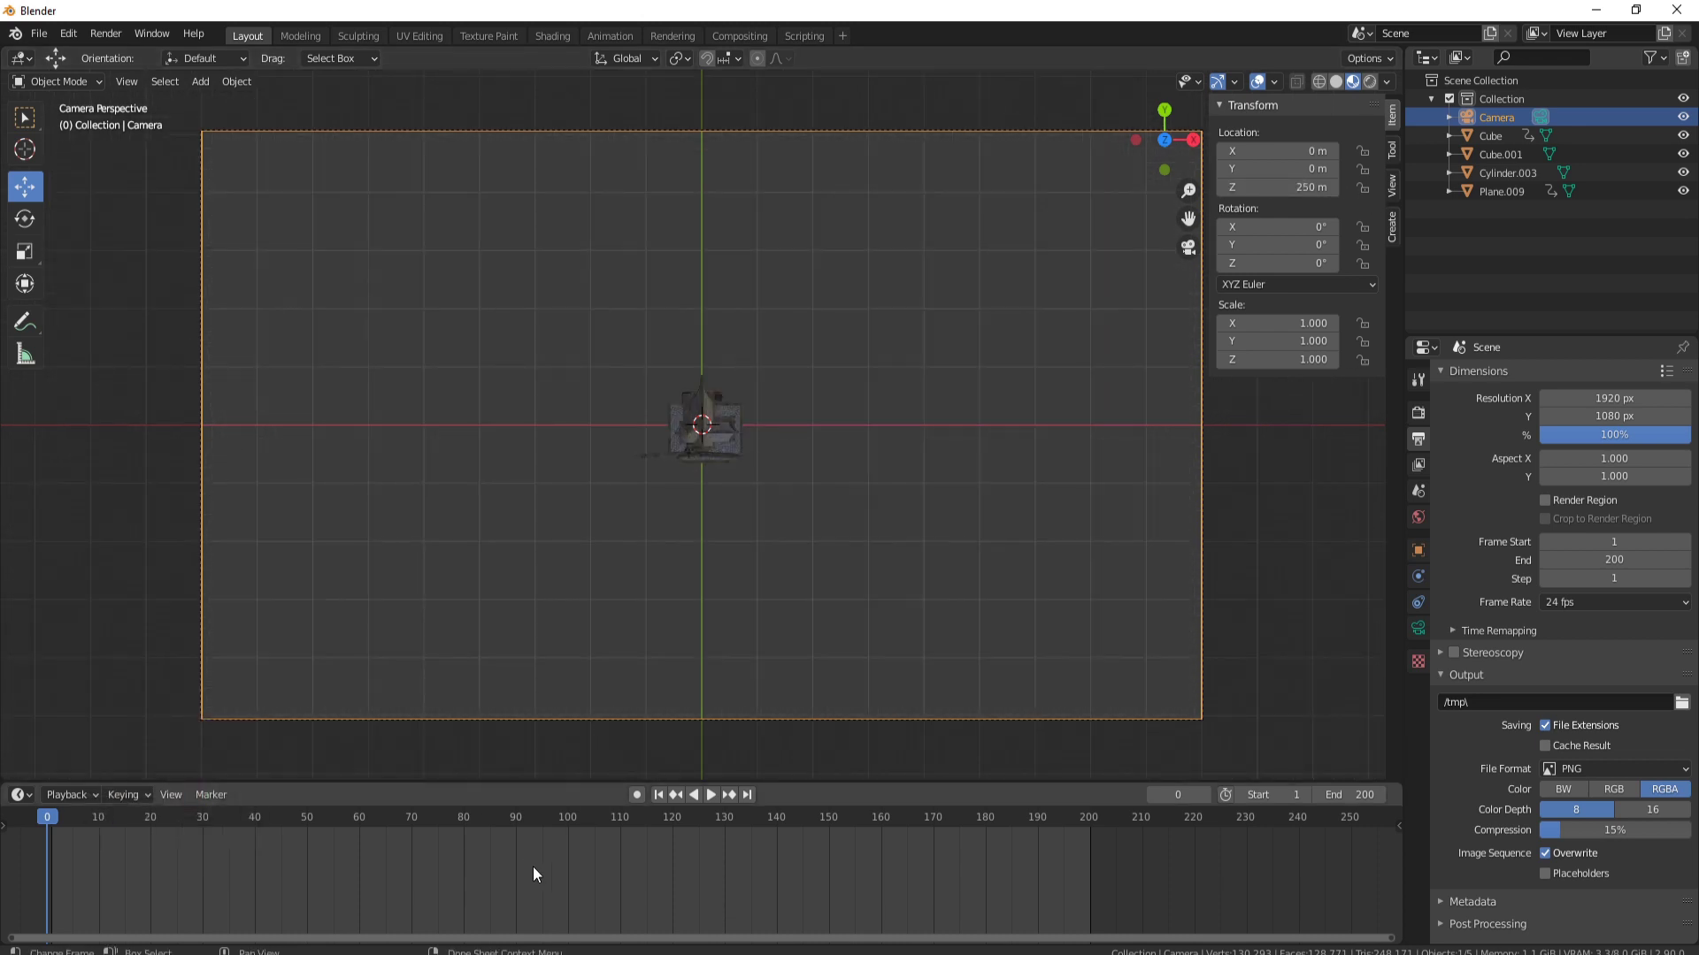
key(i)
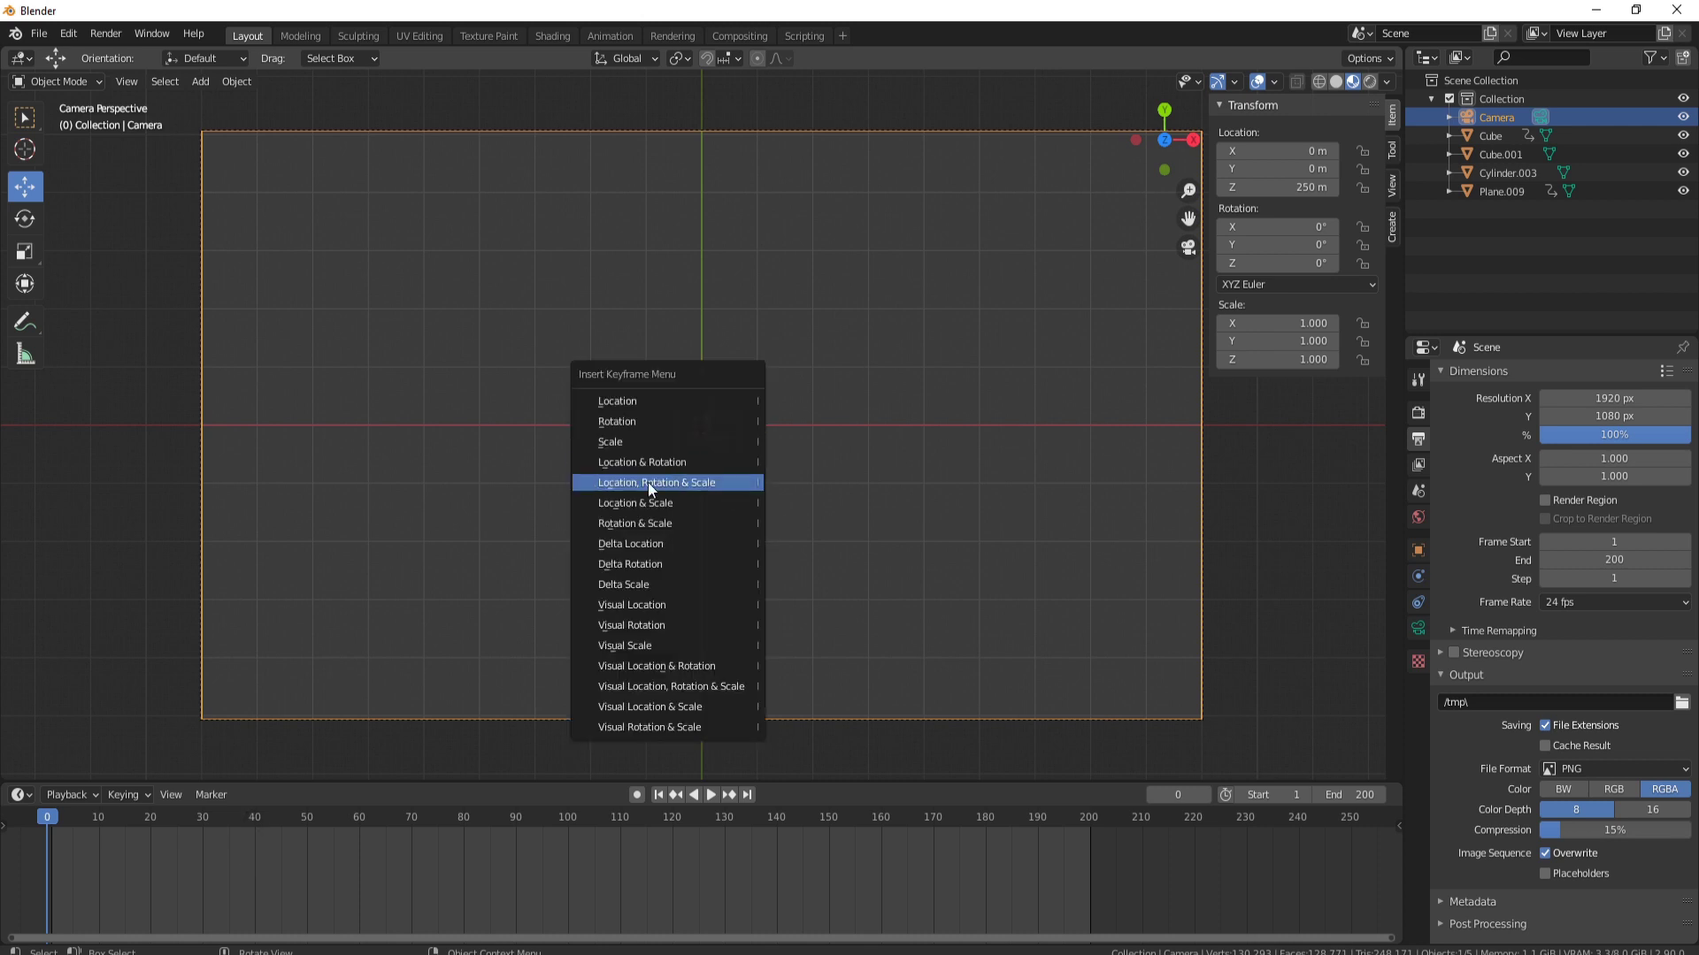
click(678, 484)
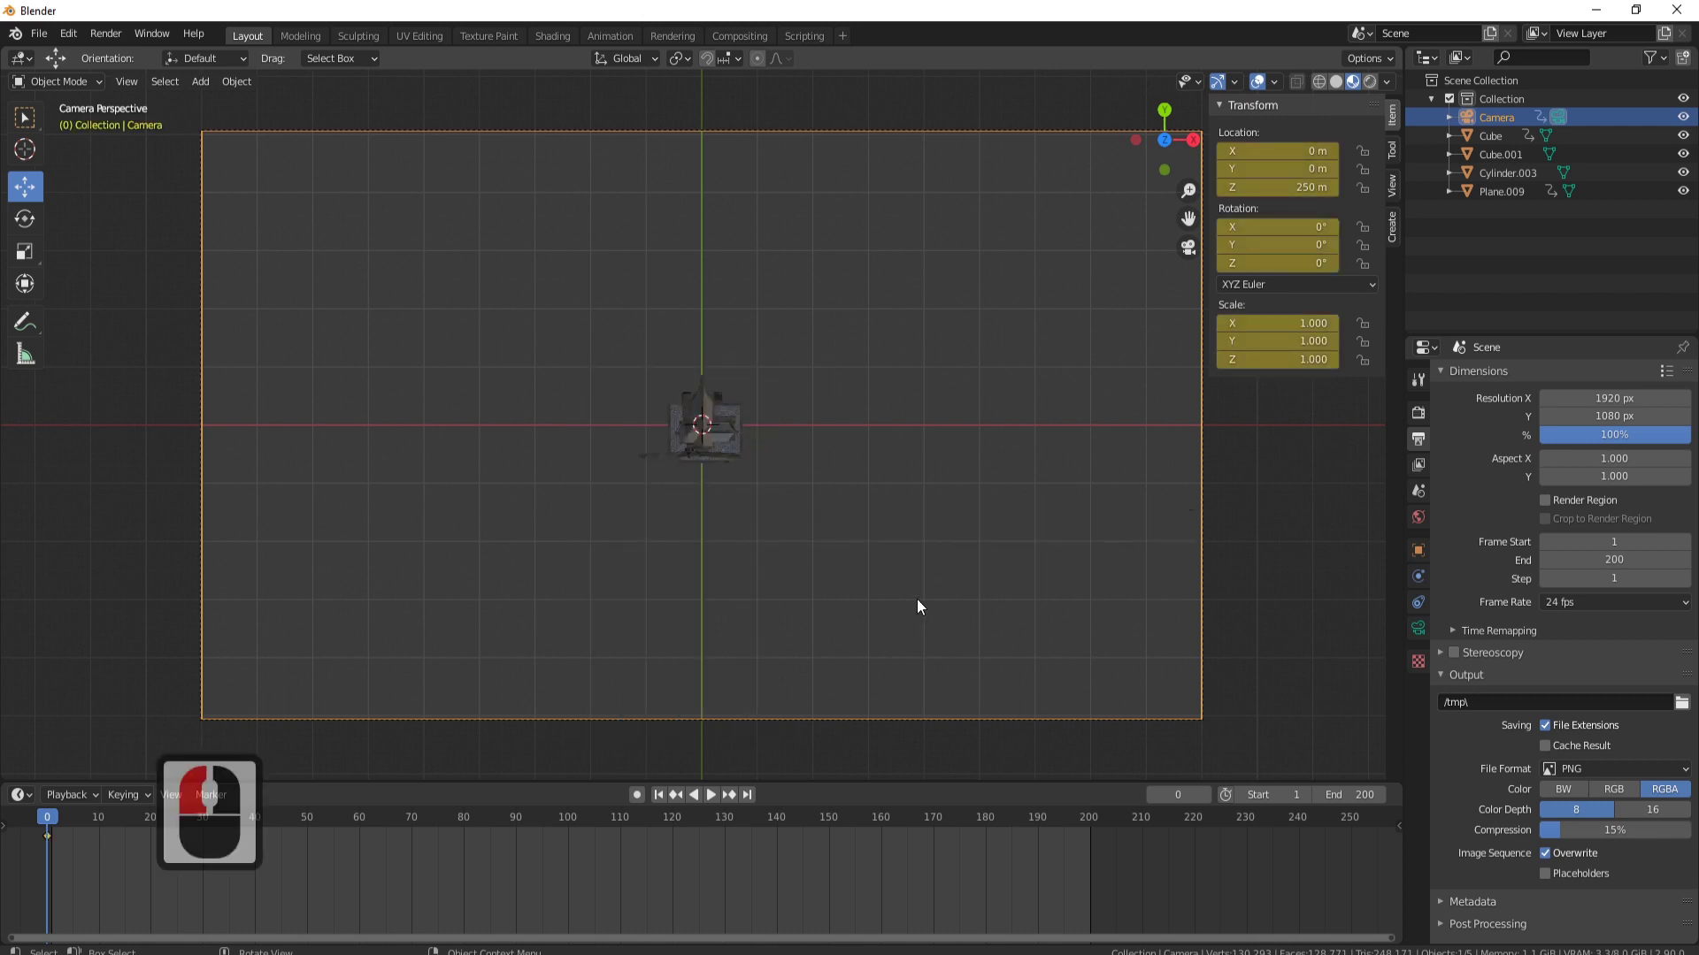
At frame 200, lower the camera's Z location to about 33.9 m and insert a Location, Rotation & Scale keyframe
key(space)
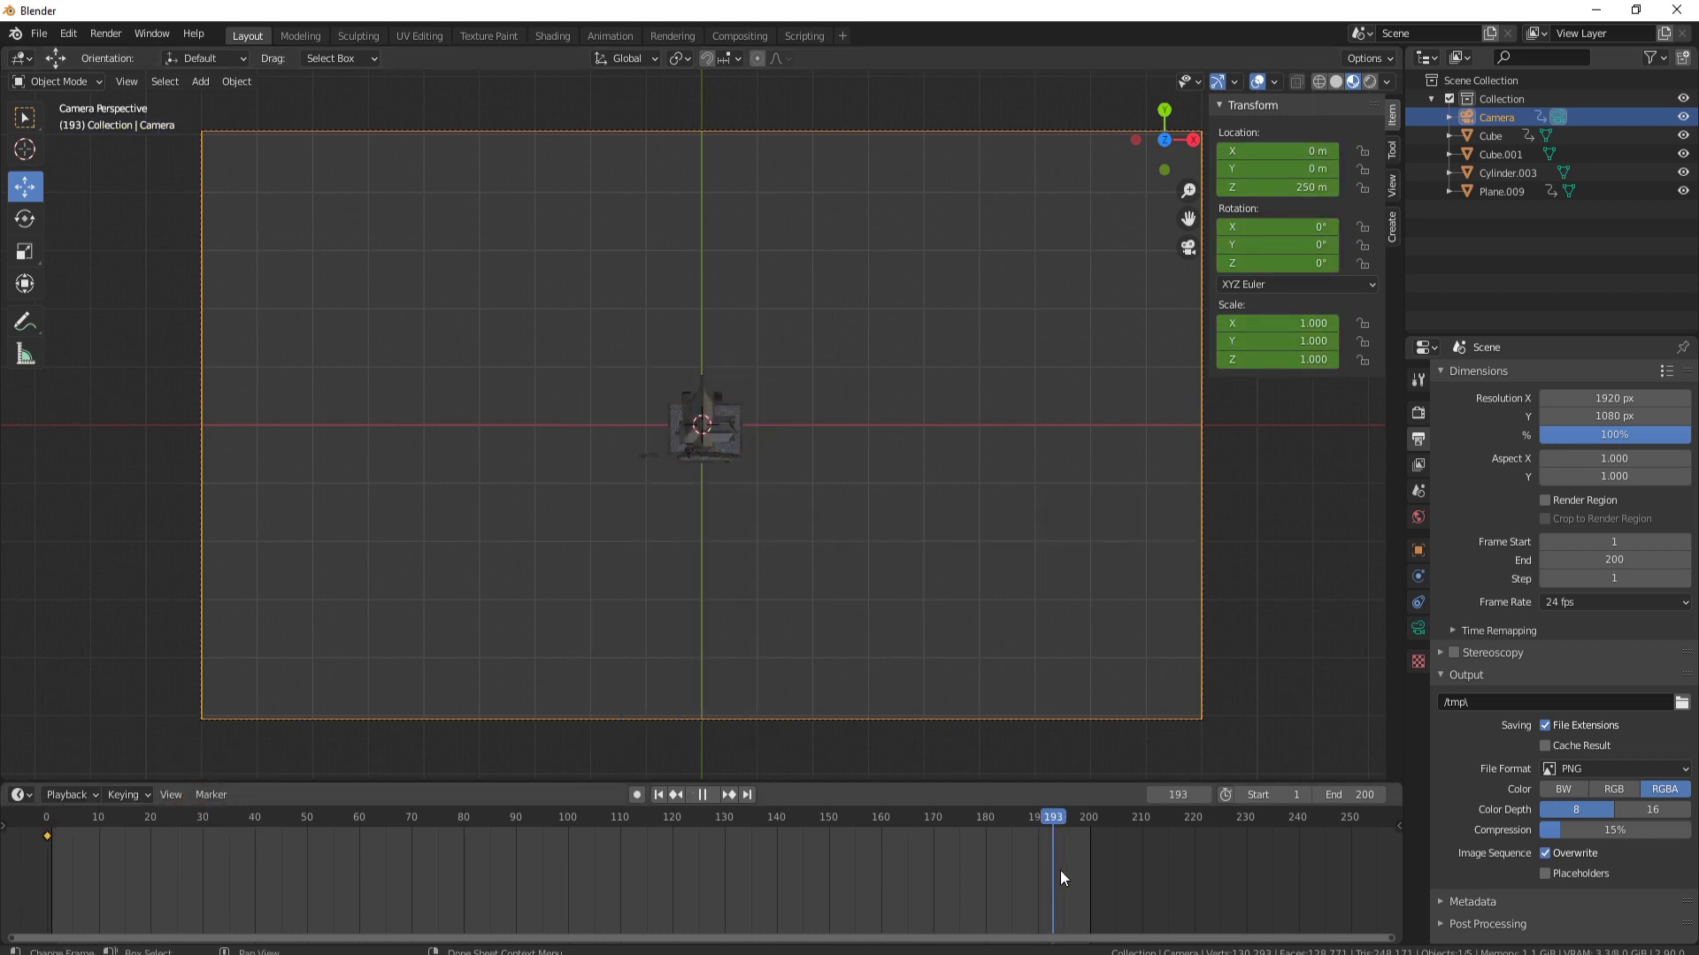
click(1090, 872)
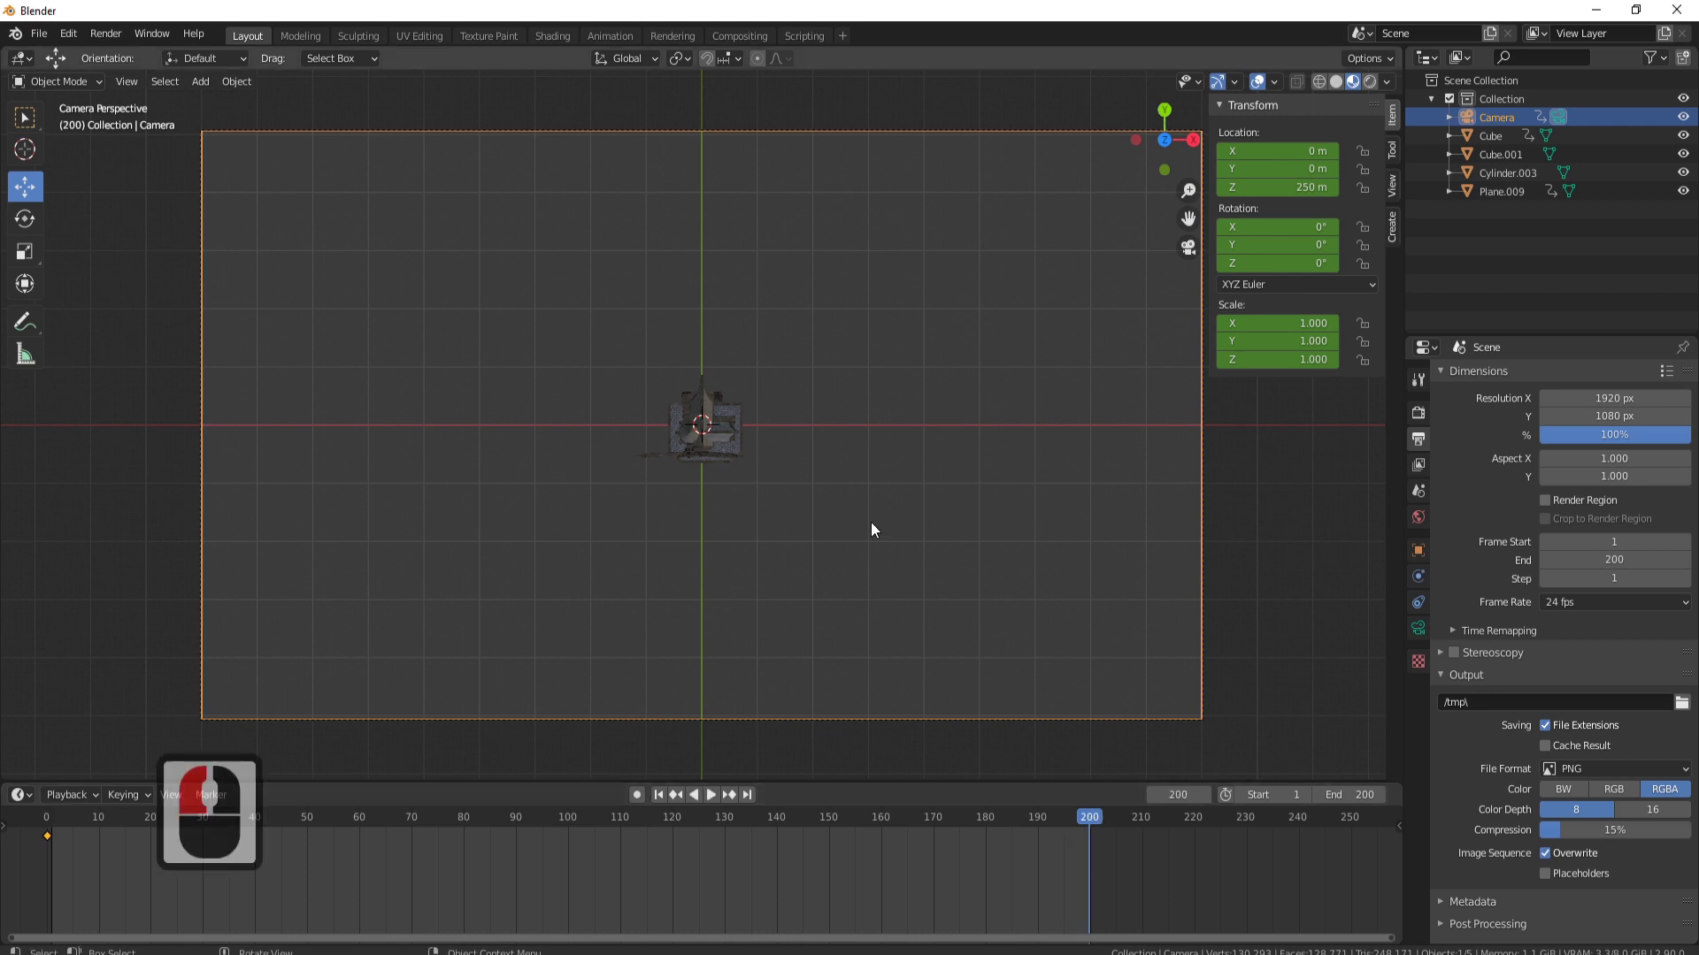
click(1287, 186)
text(50)
key(Return)
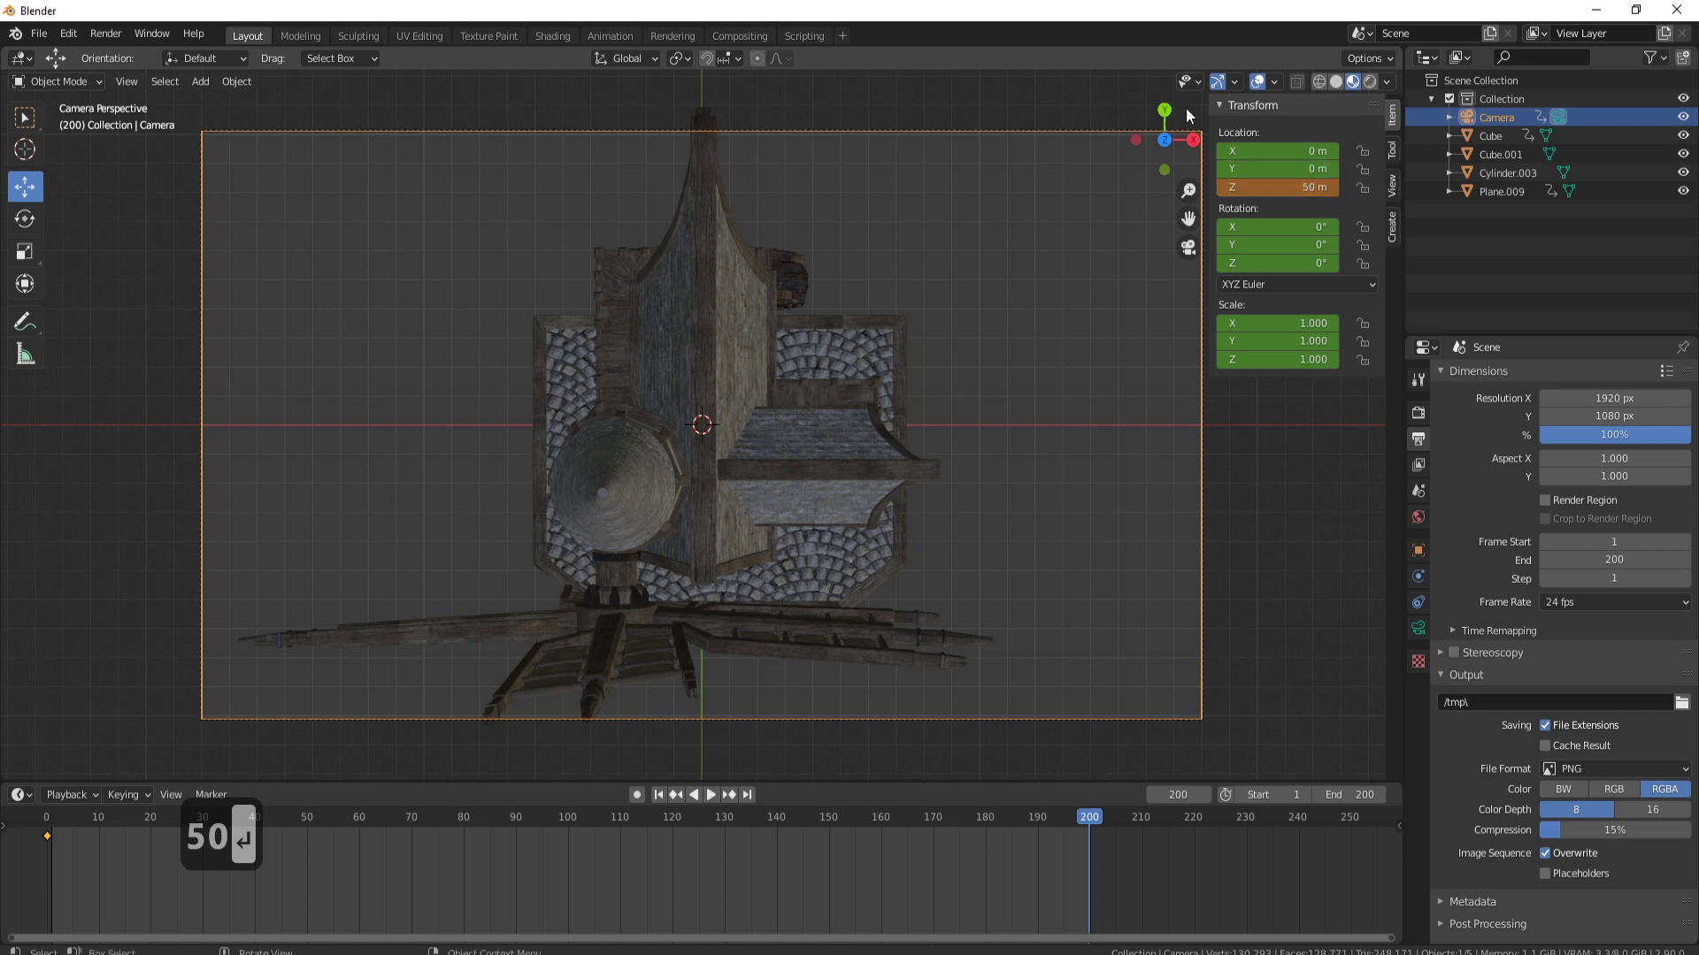
drag(1287, 187, 1232, 187)
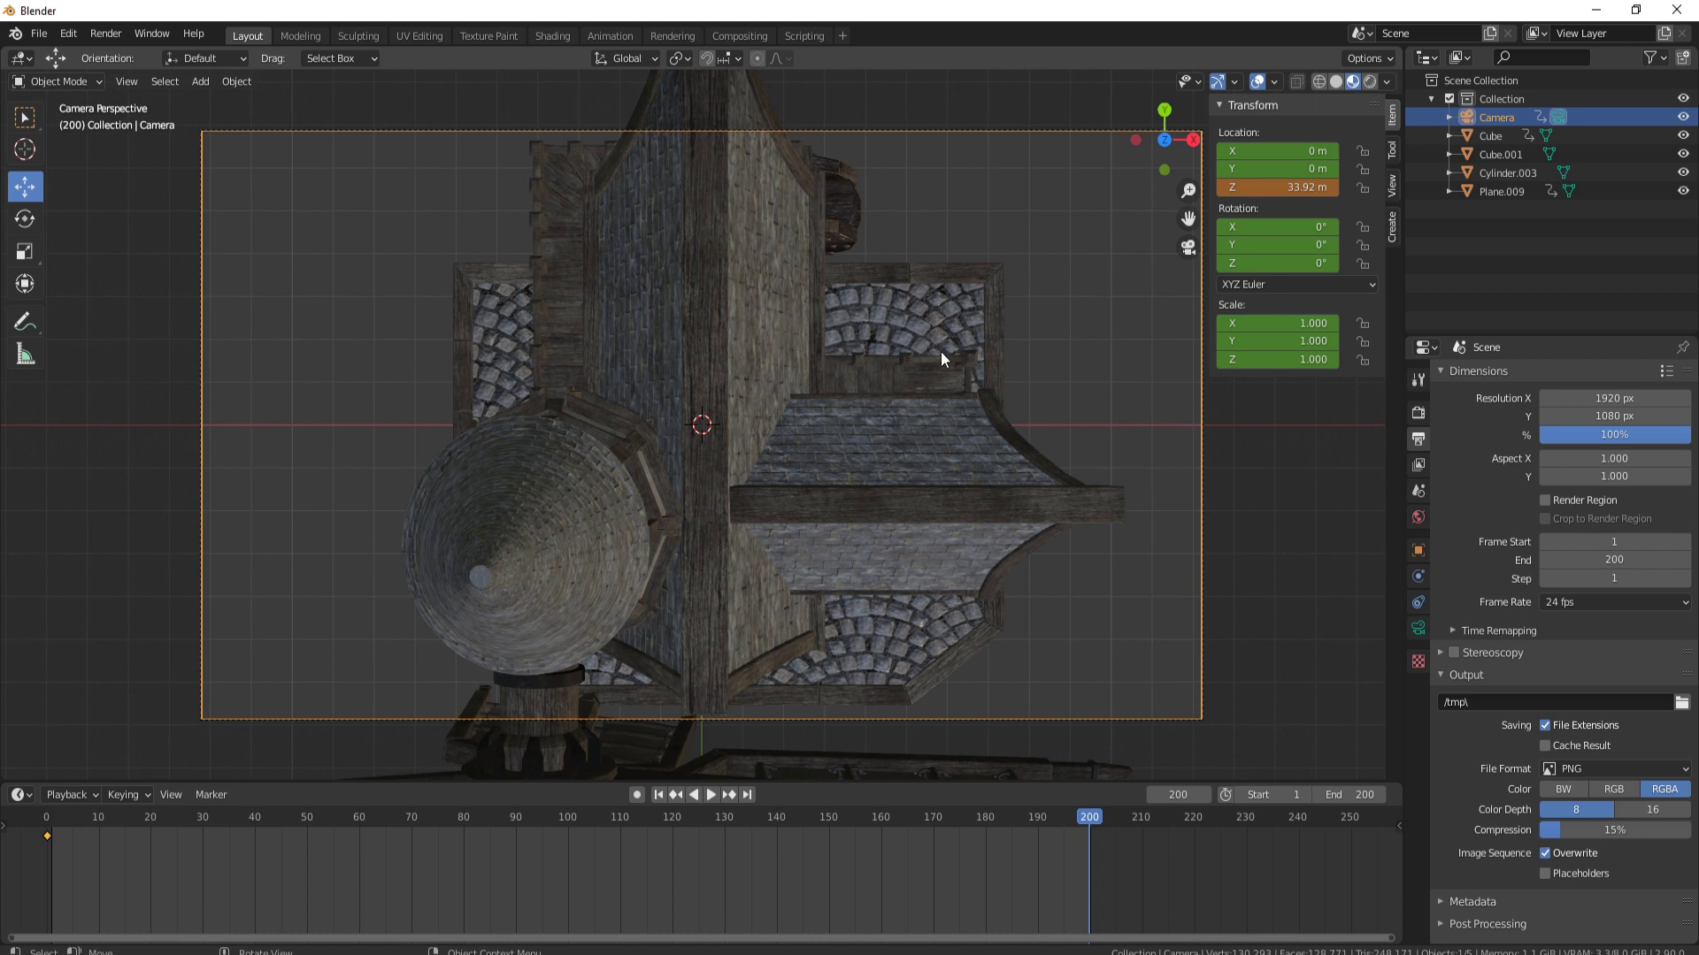
key(i)
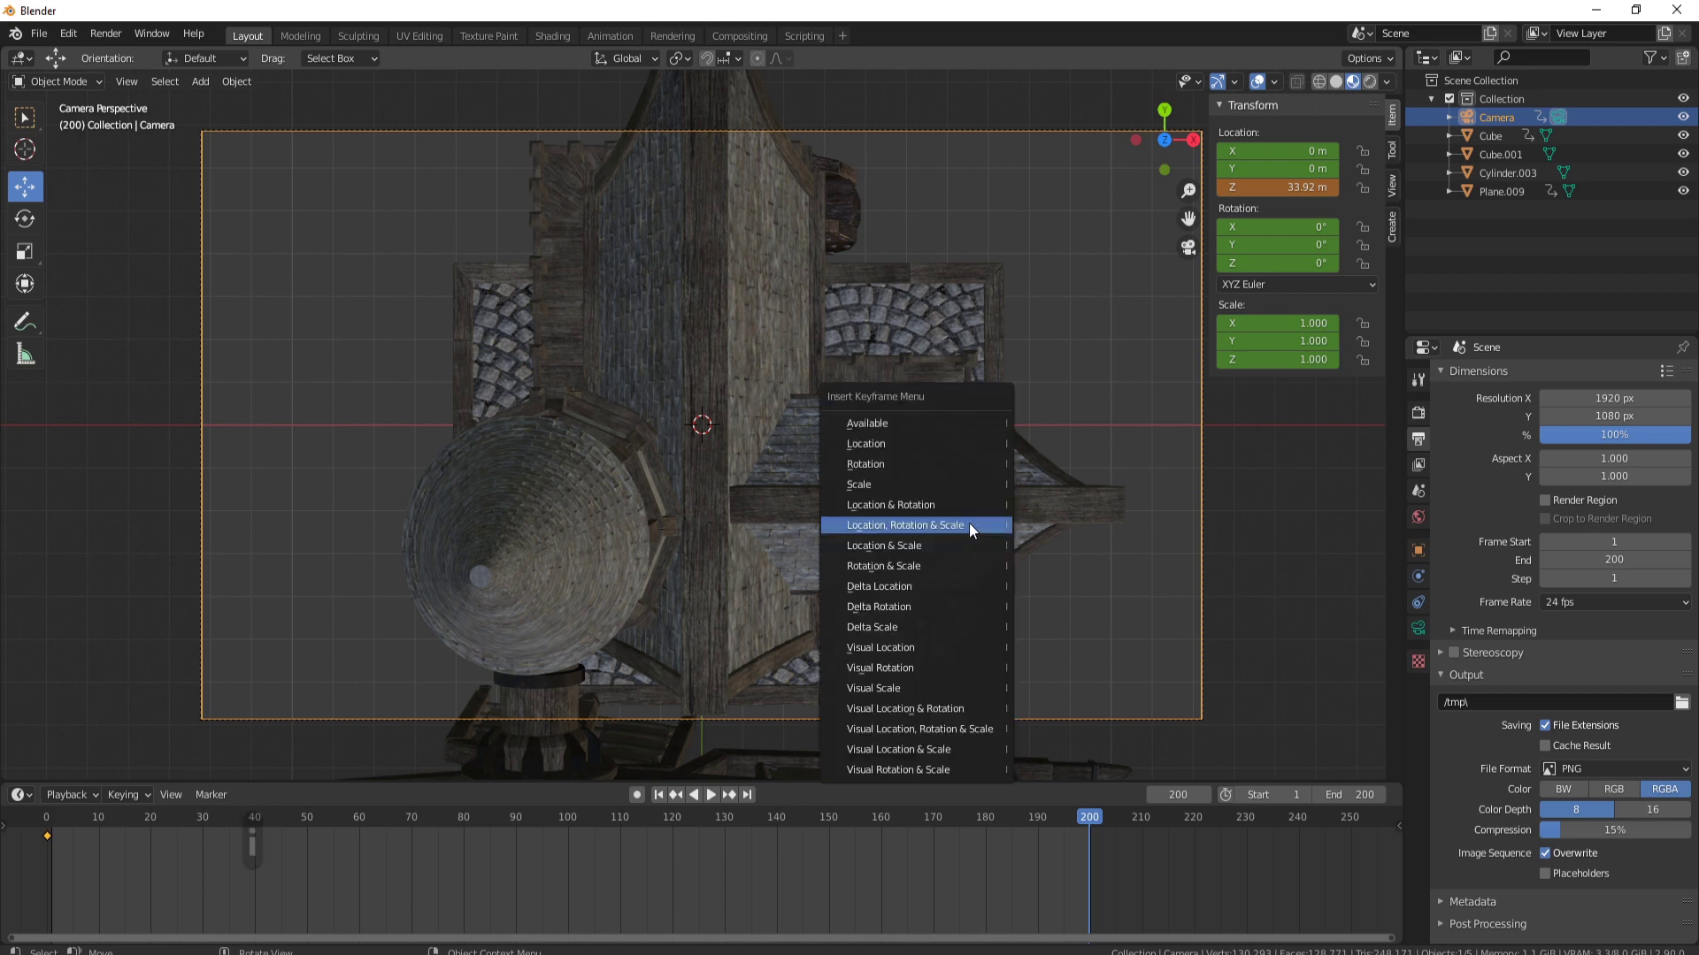
click(968, 523)
Play the camera animation and change the interpolation mode of its keyframes to Linear
key(space)
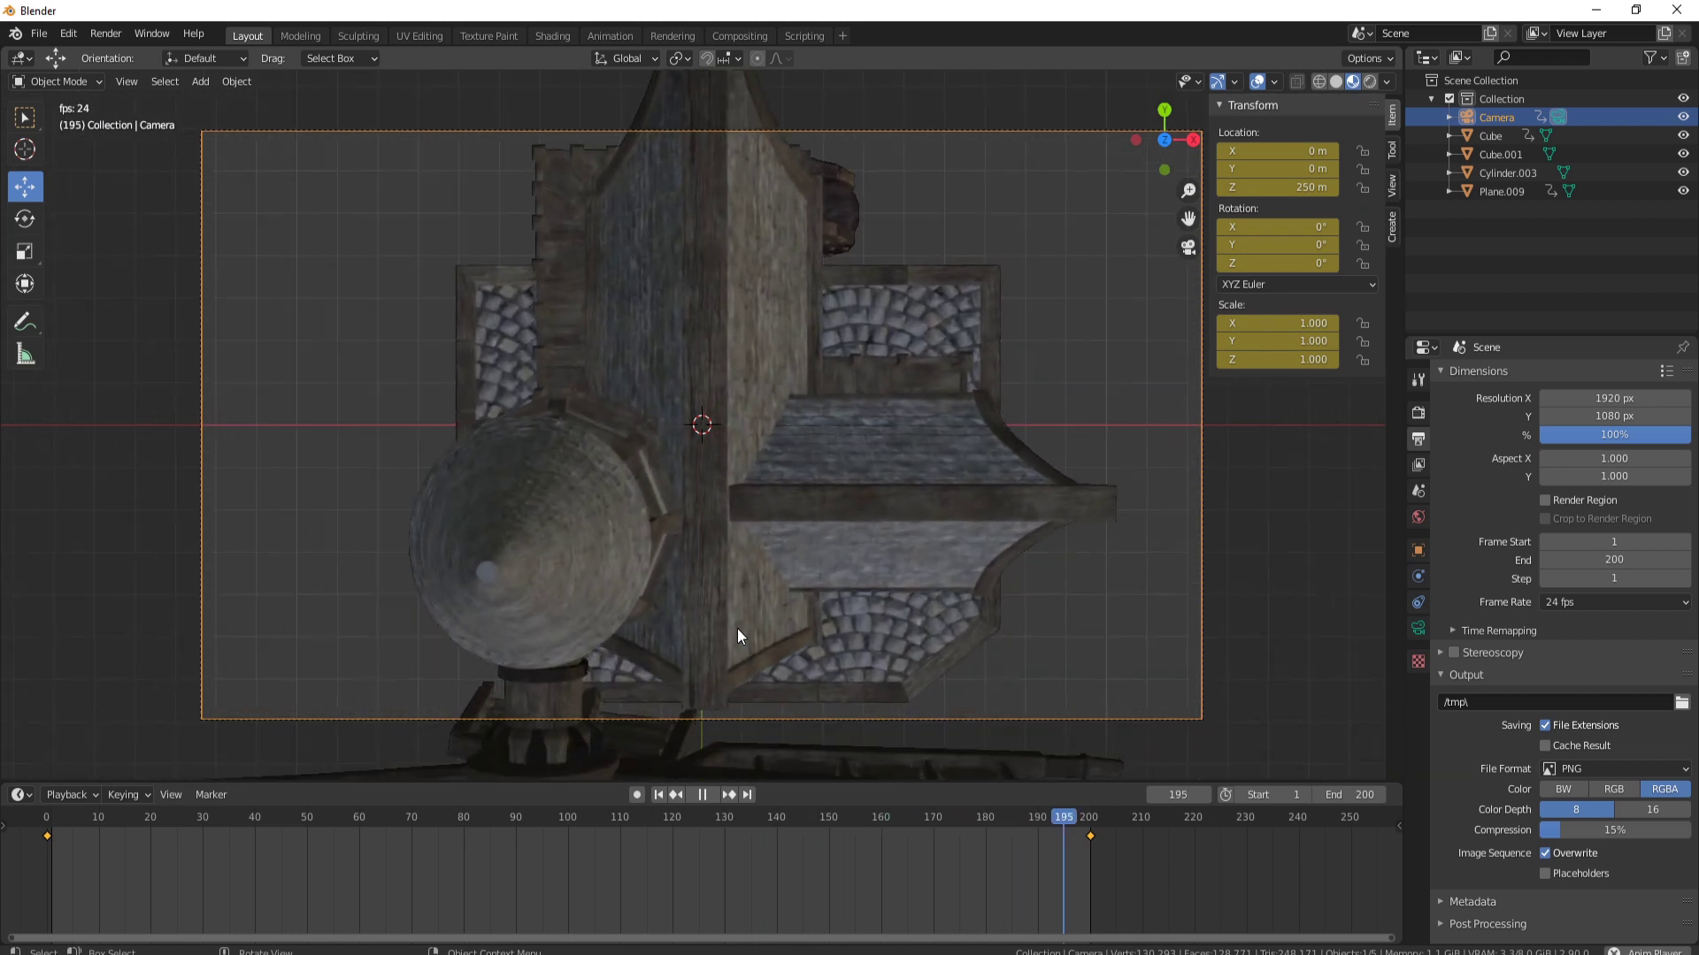
key(space)
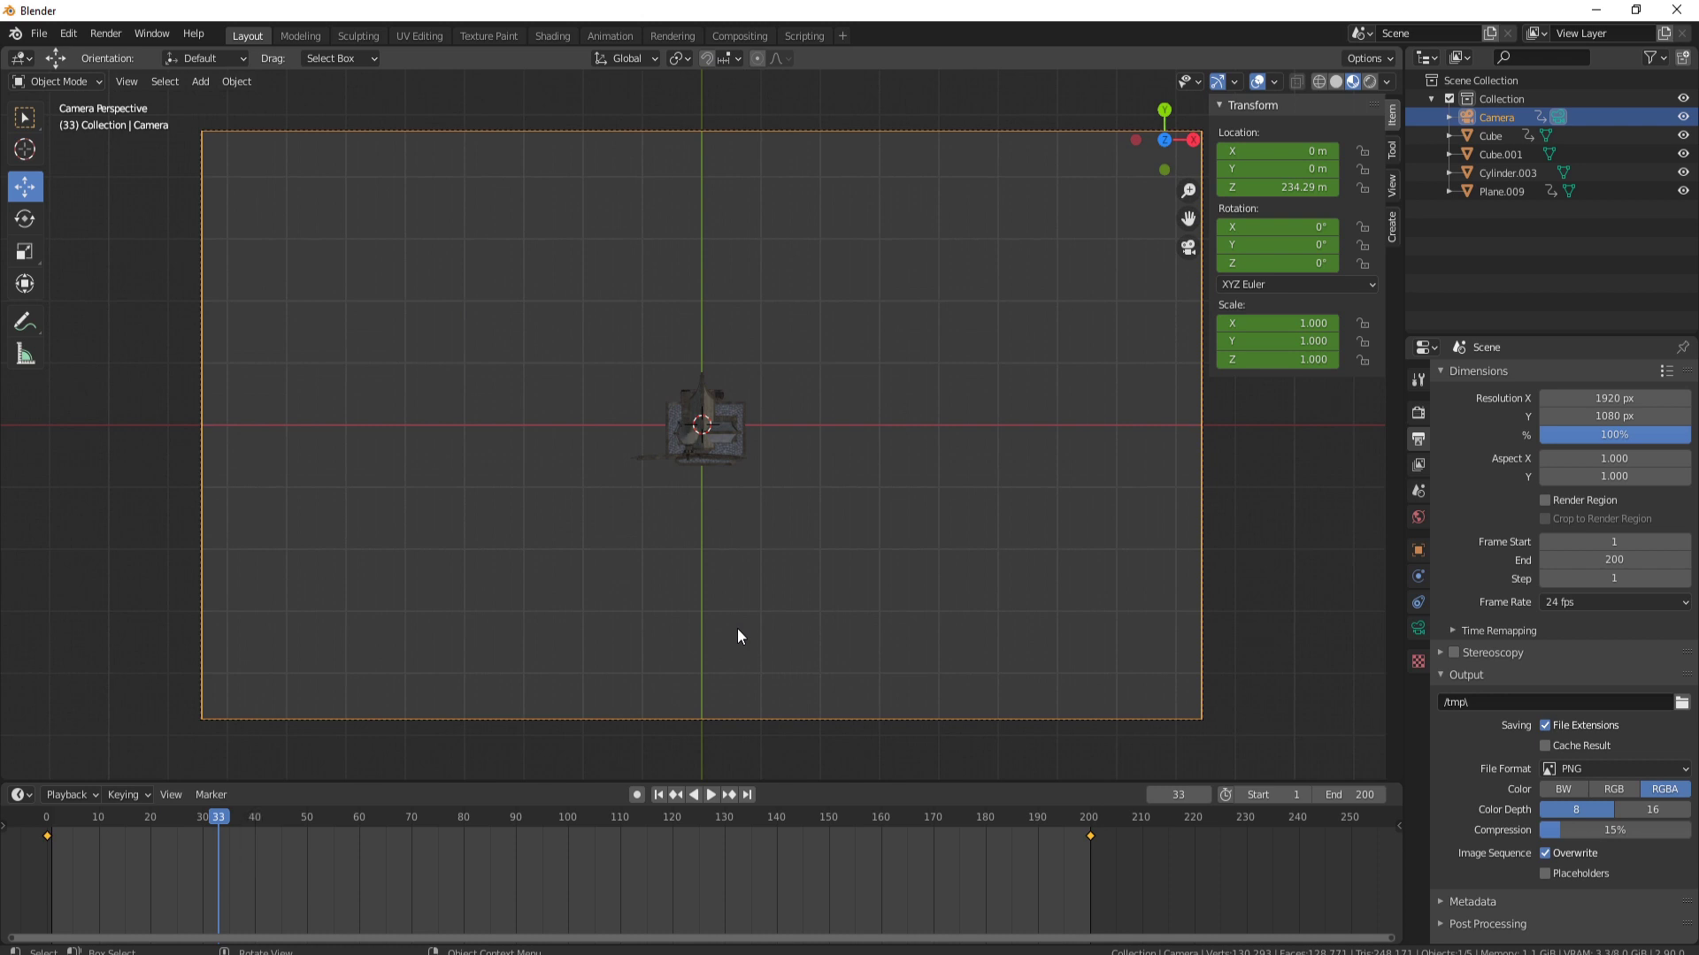
right_click(359, 847)
mouse_move(318, 810)
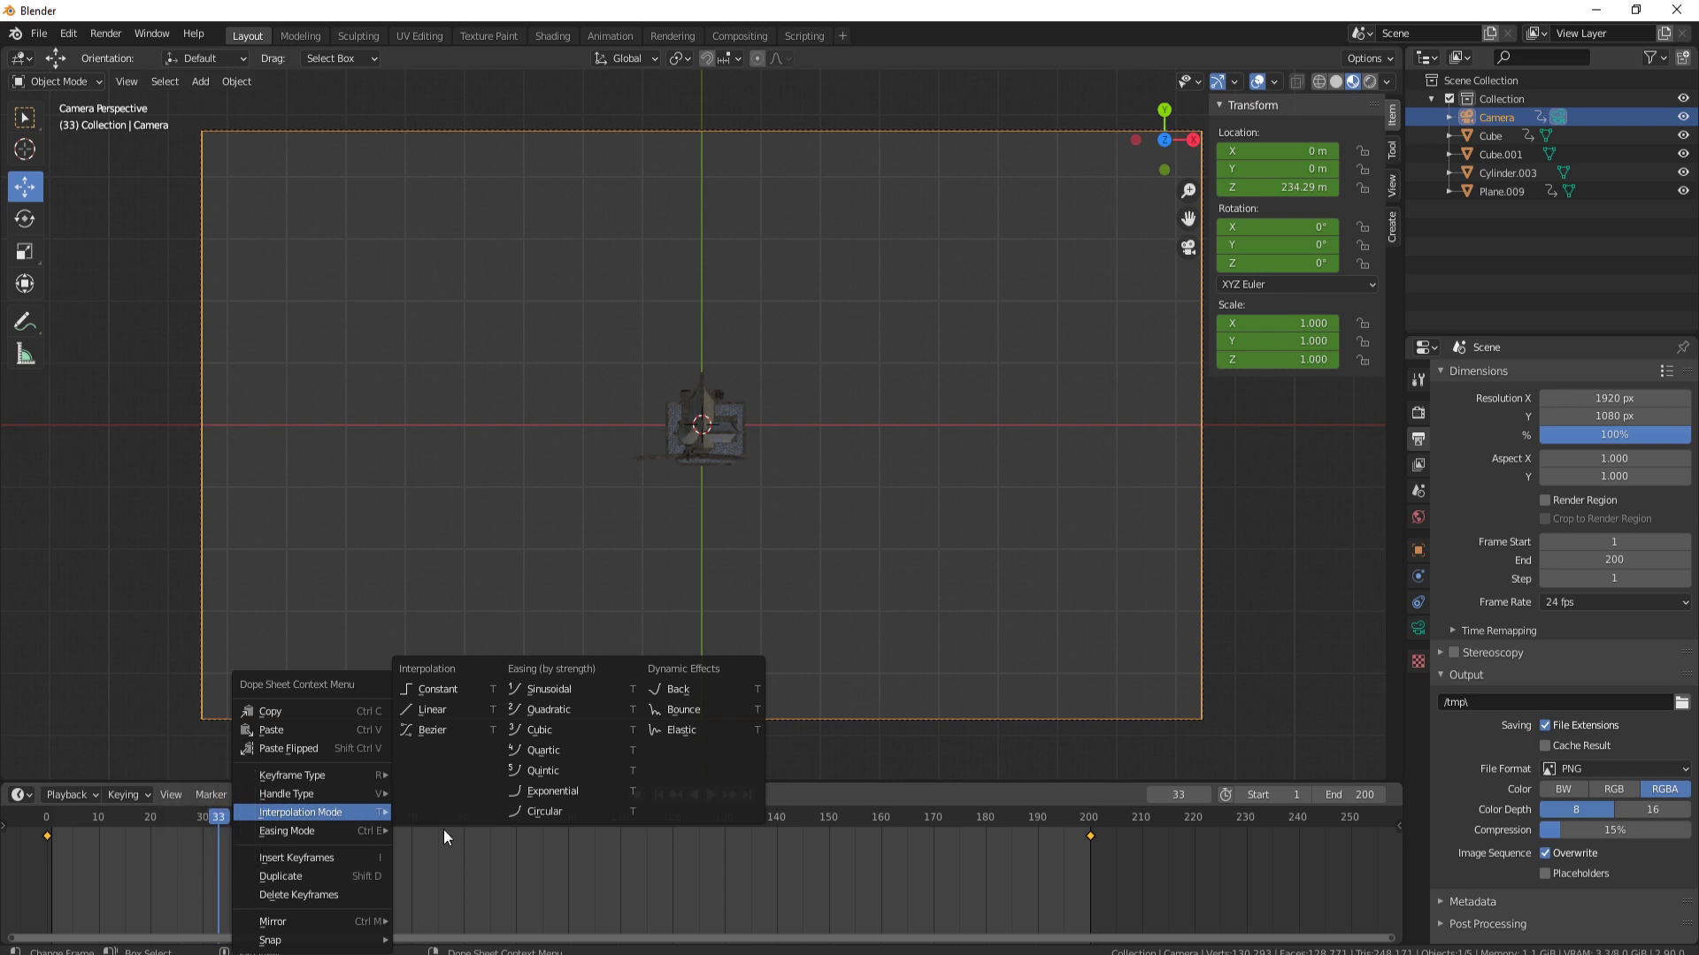
click(437, 715)
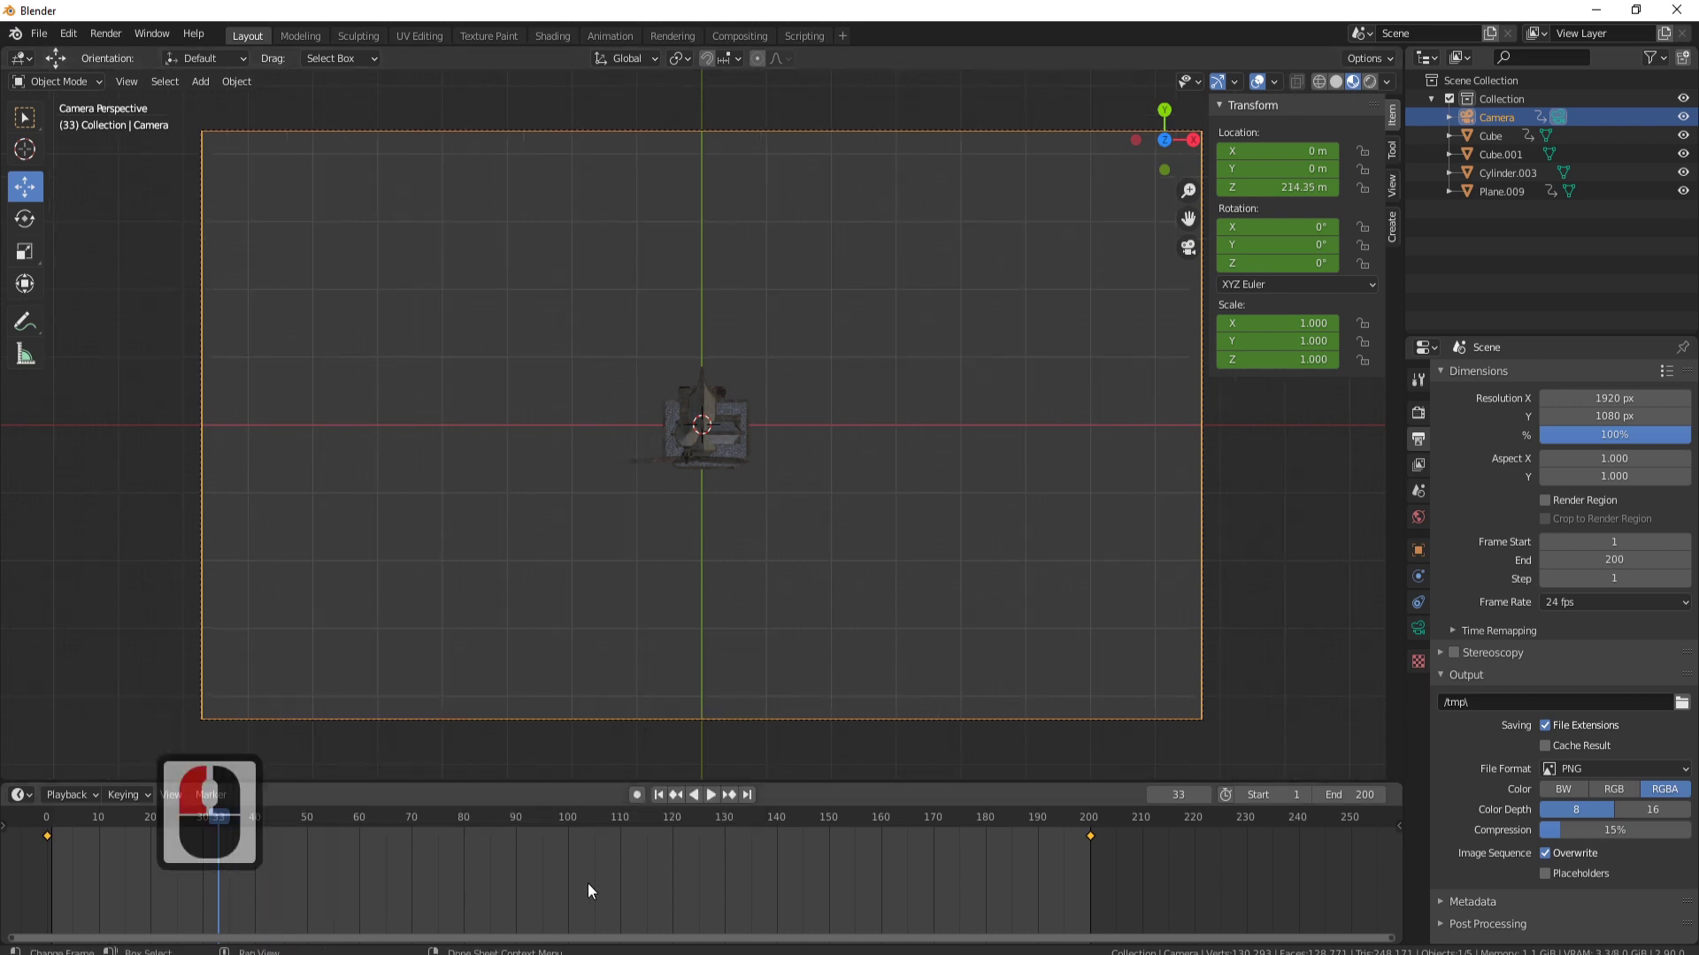
key(Escape)
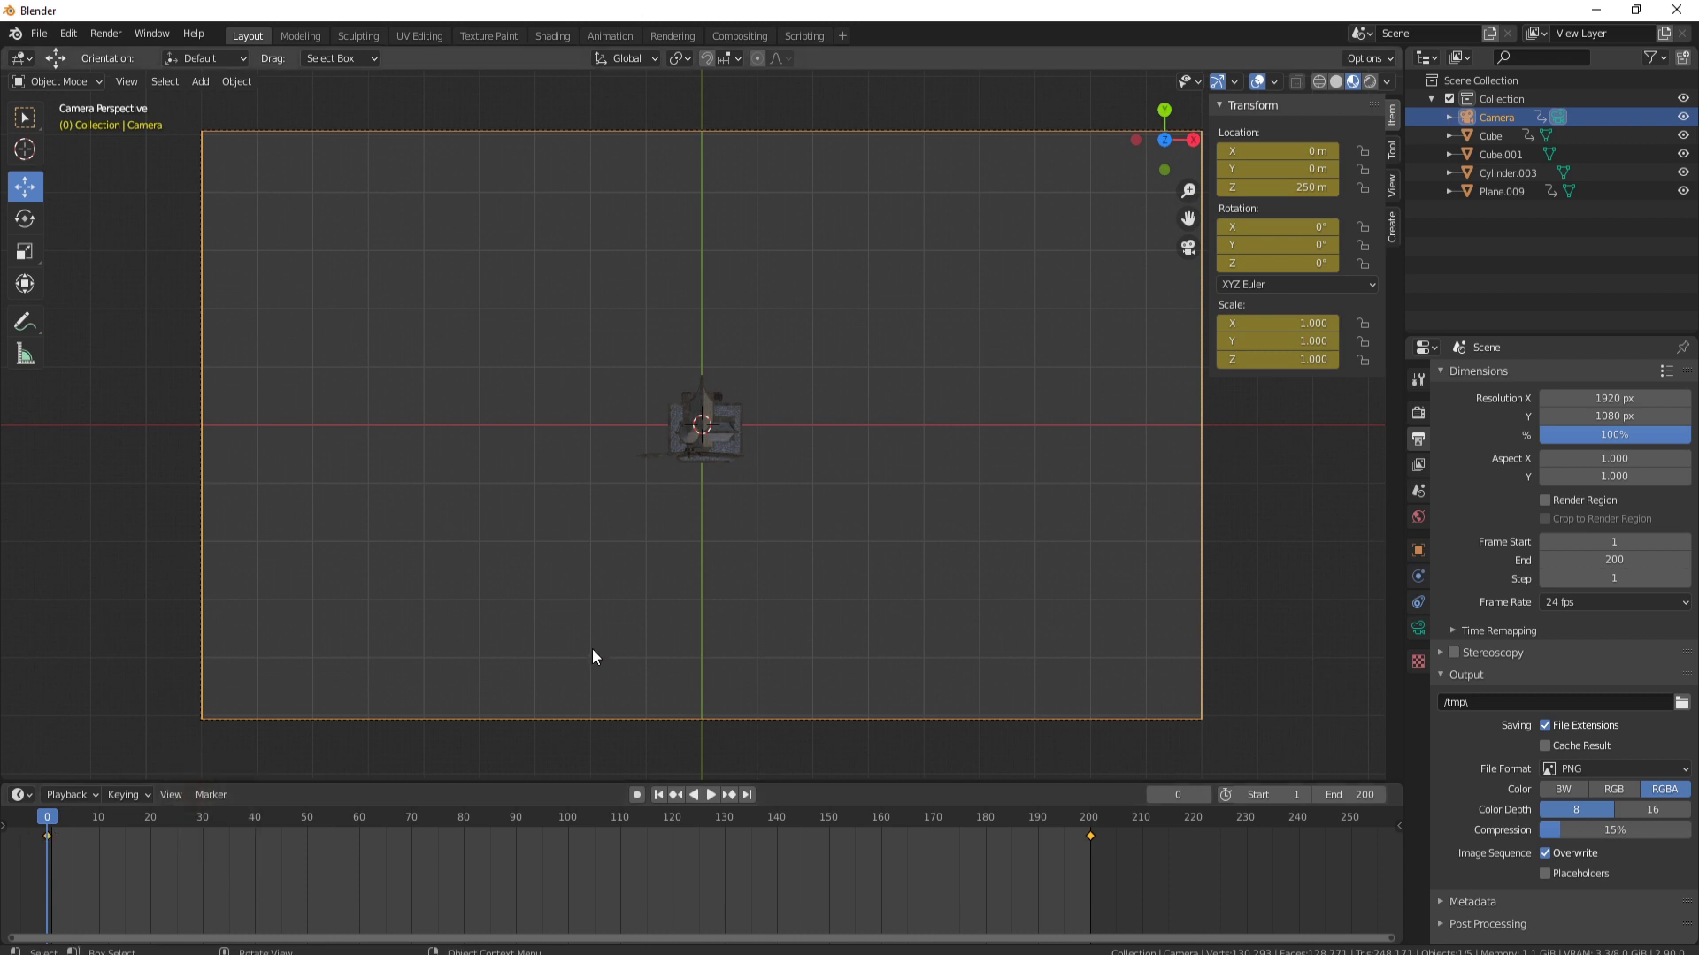
Play the linear camera descent from the start and return to frame 0
key(space)
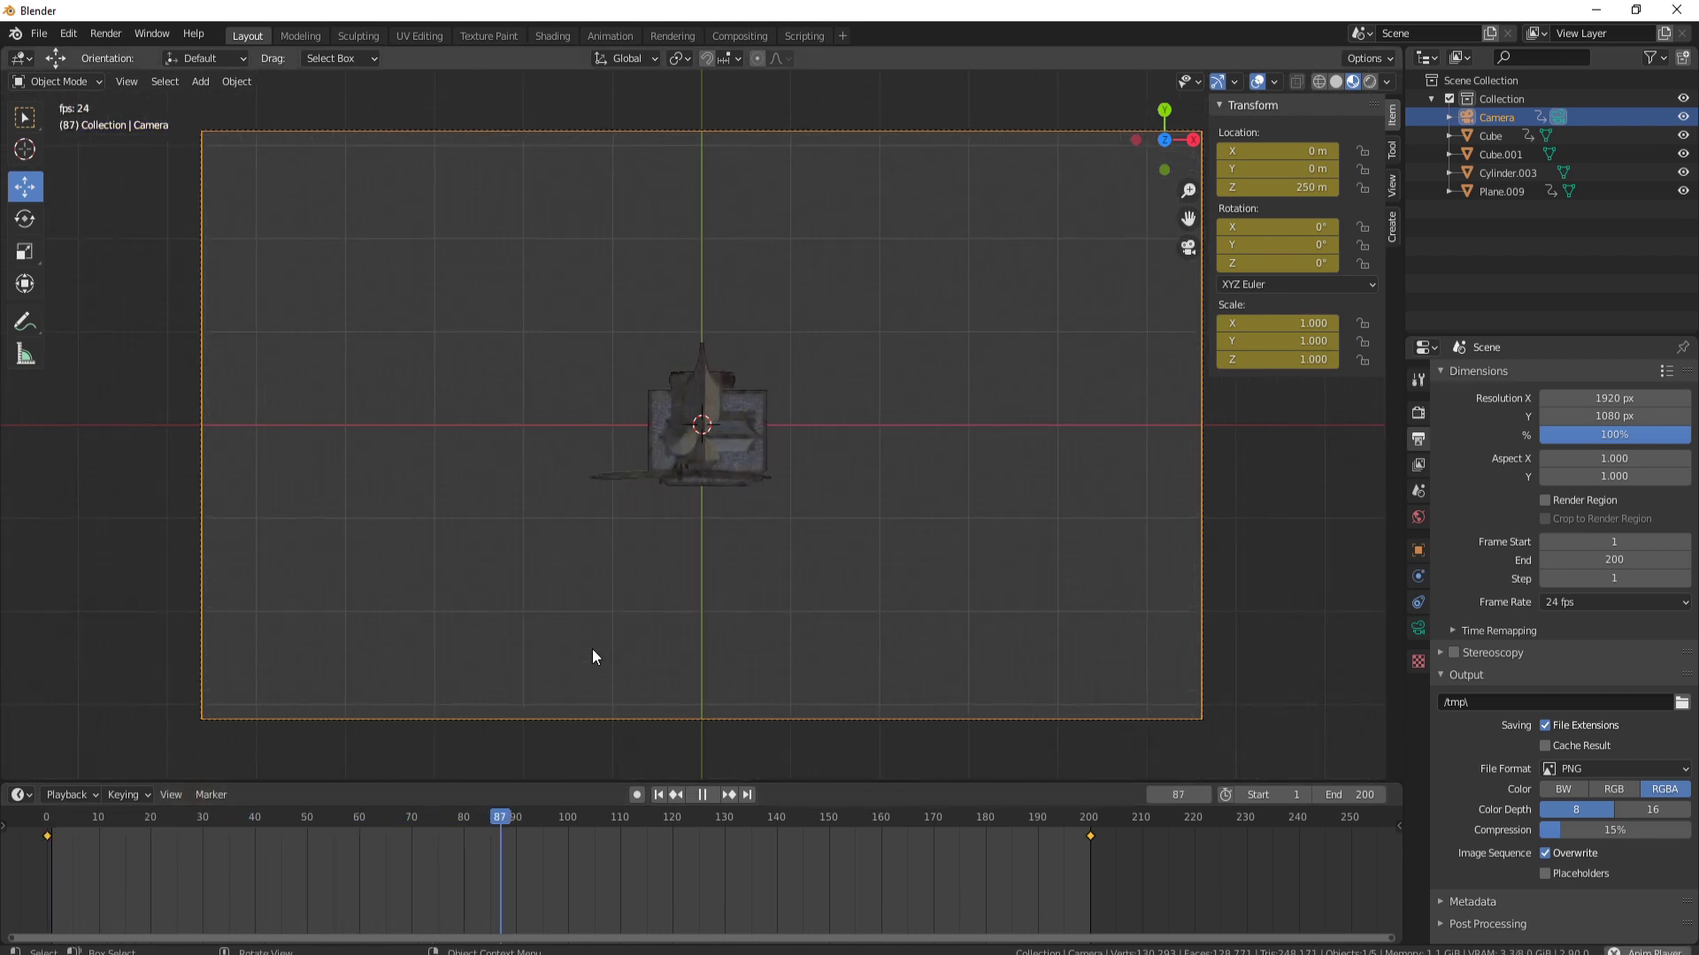
key(space)
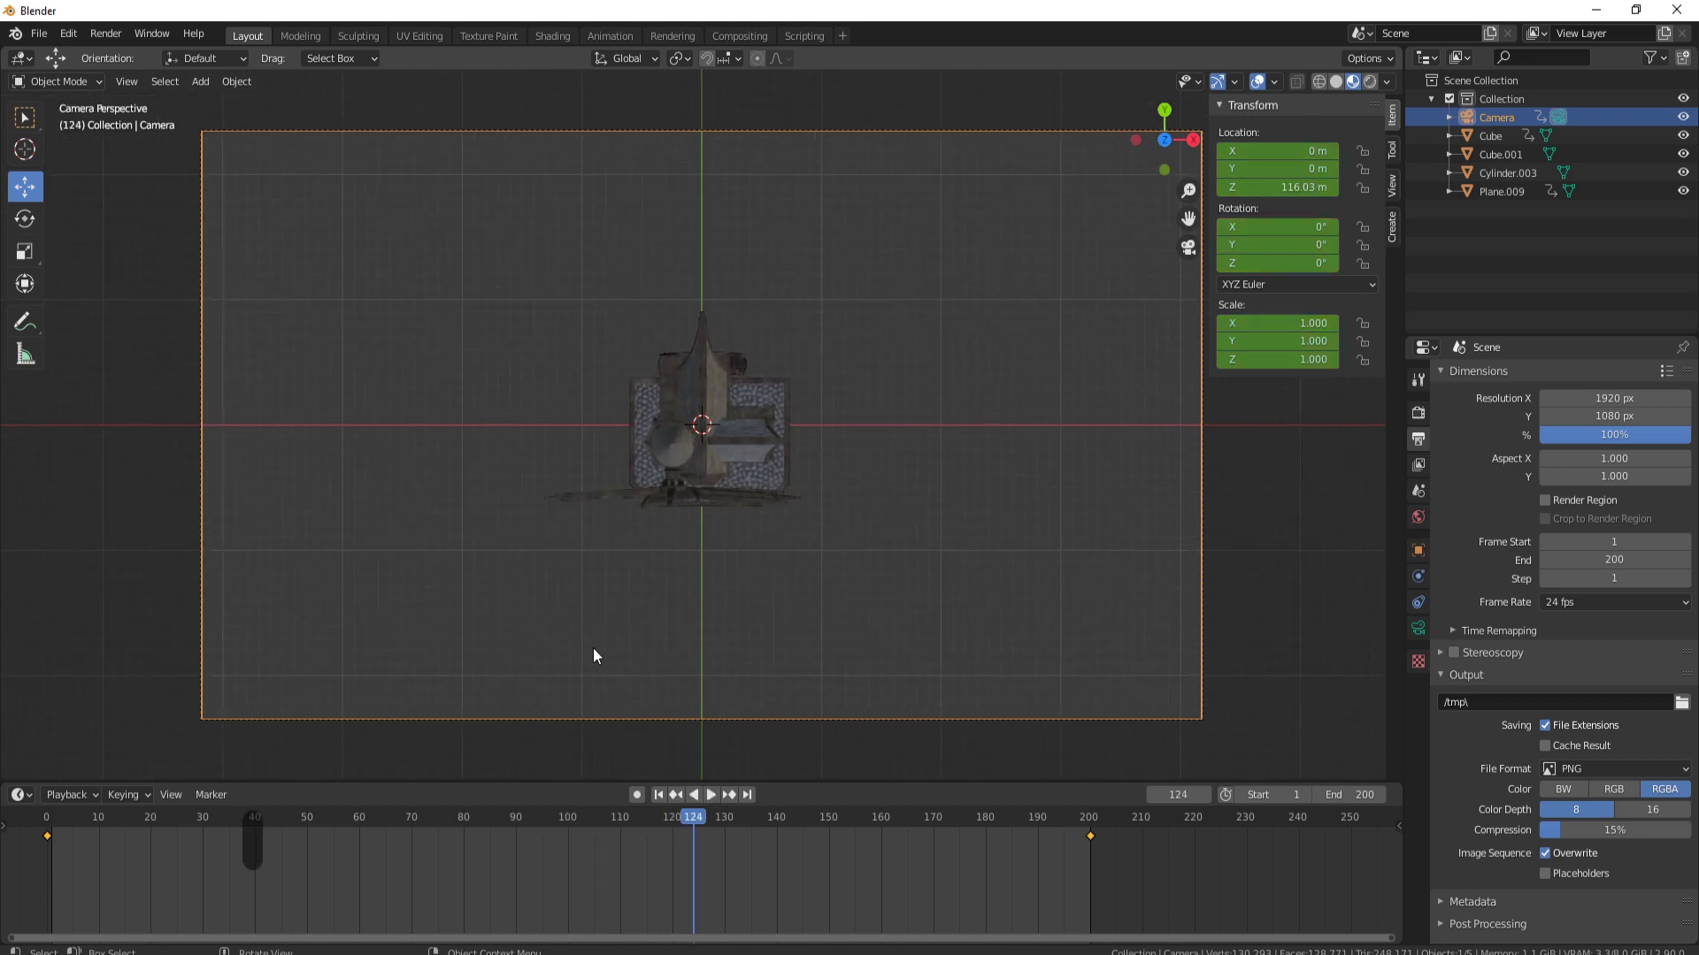
drag(686, 816, 47, 818)
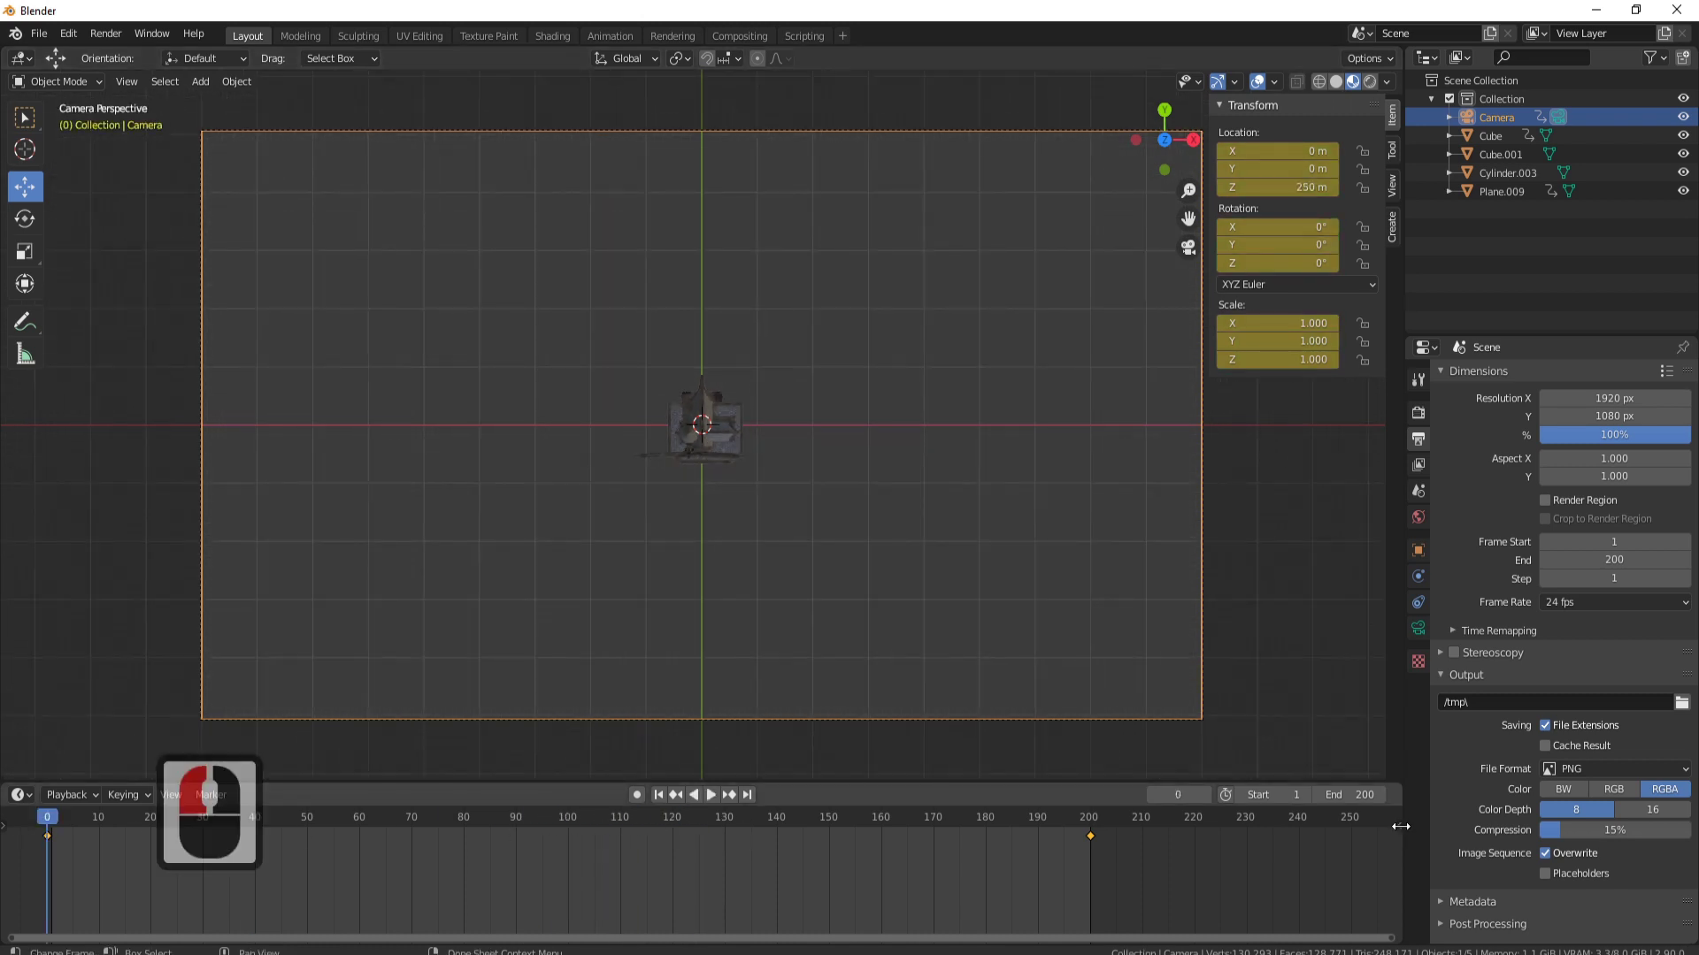
Move the camera keyframe from frame 200 to frame 40 and play the shortened animation
click(1090, 835)
drag(1091, 836, 843, 833)
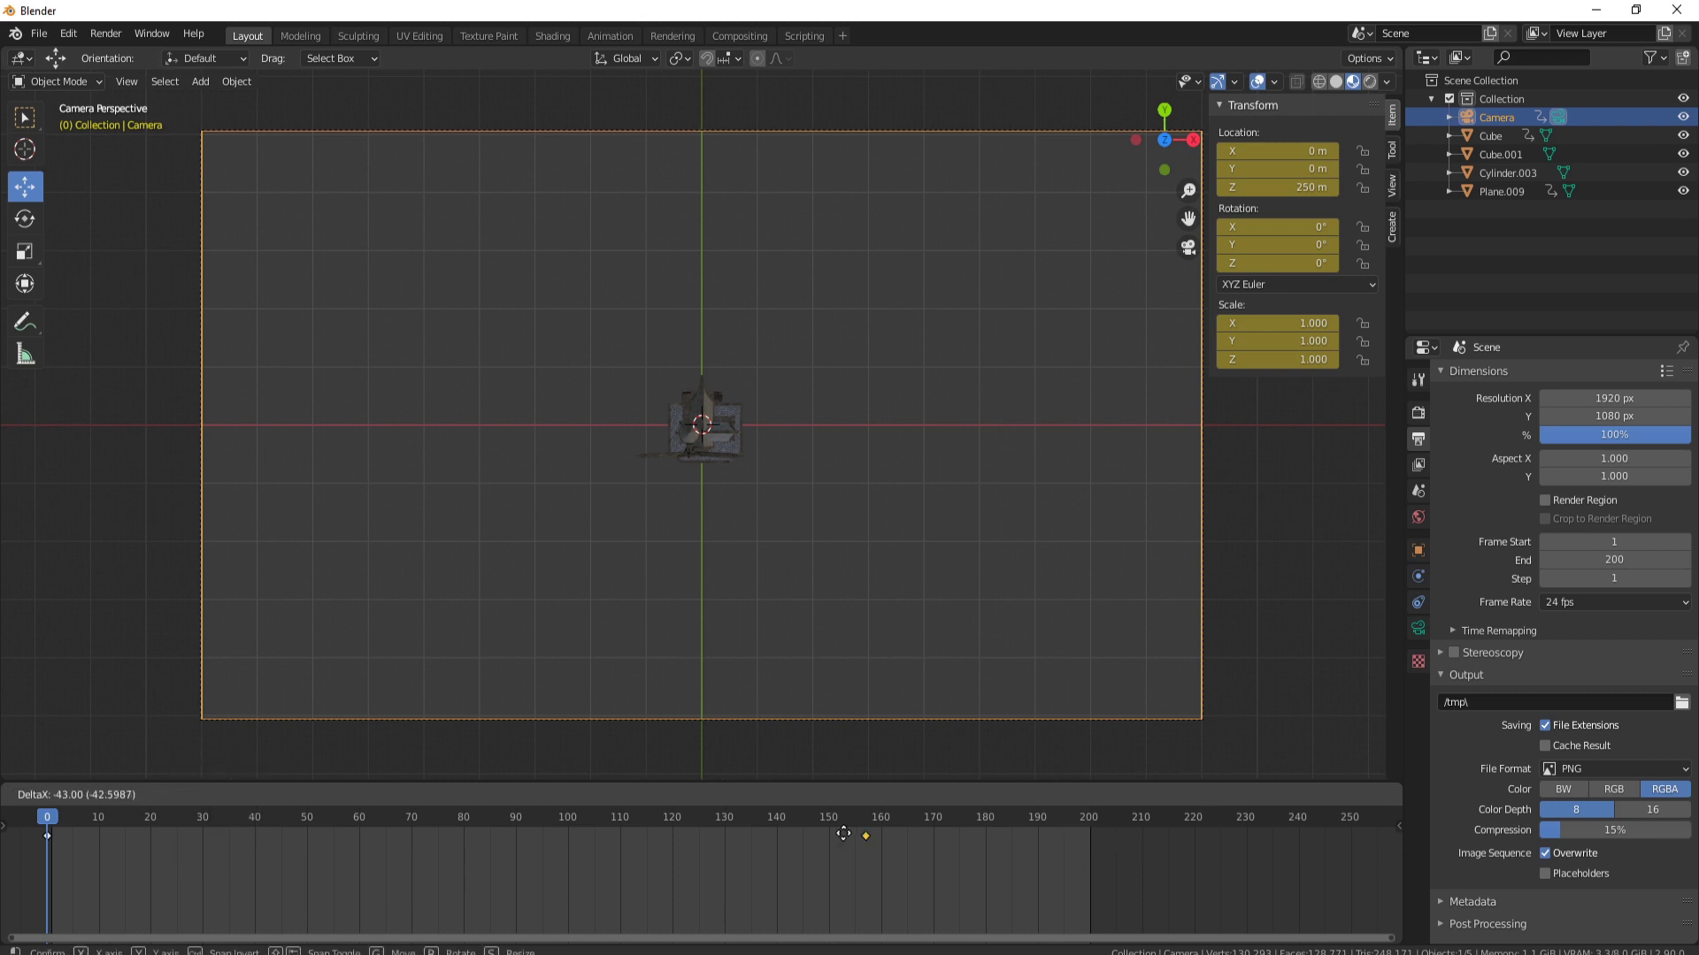
drag(256, 836, 256, 836)
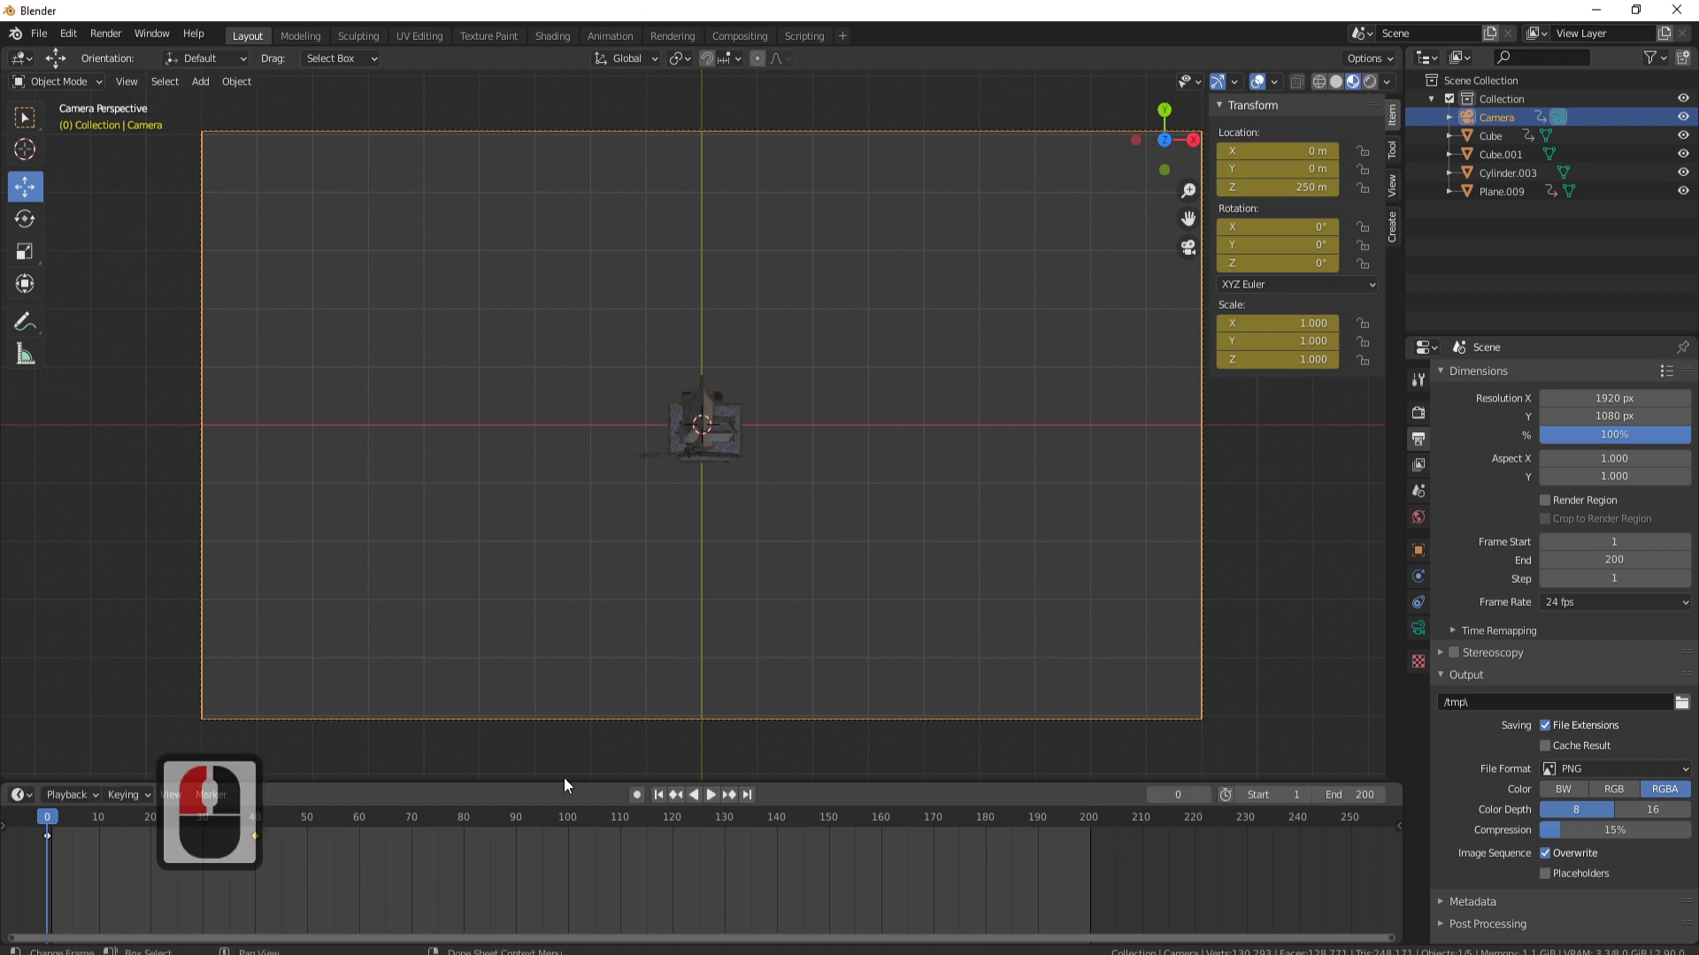
key(space)
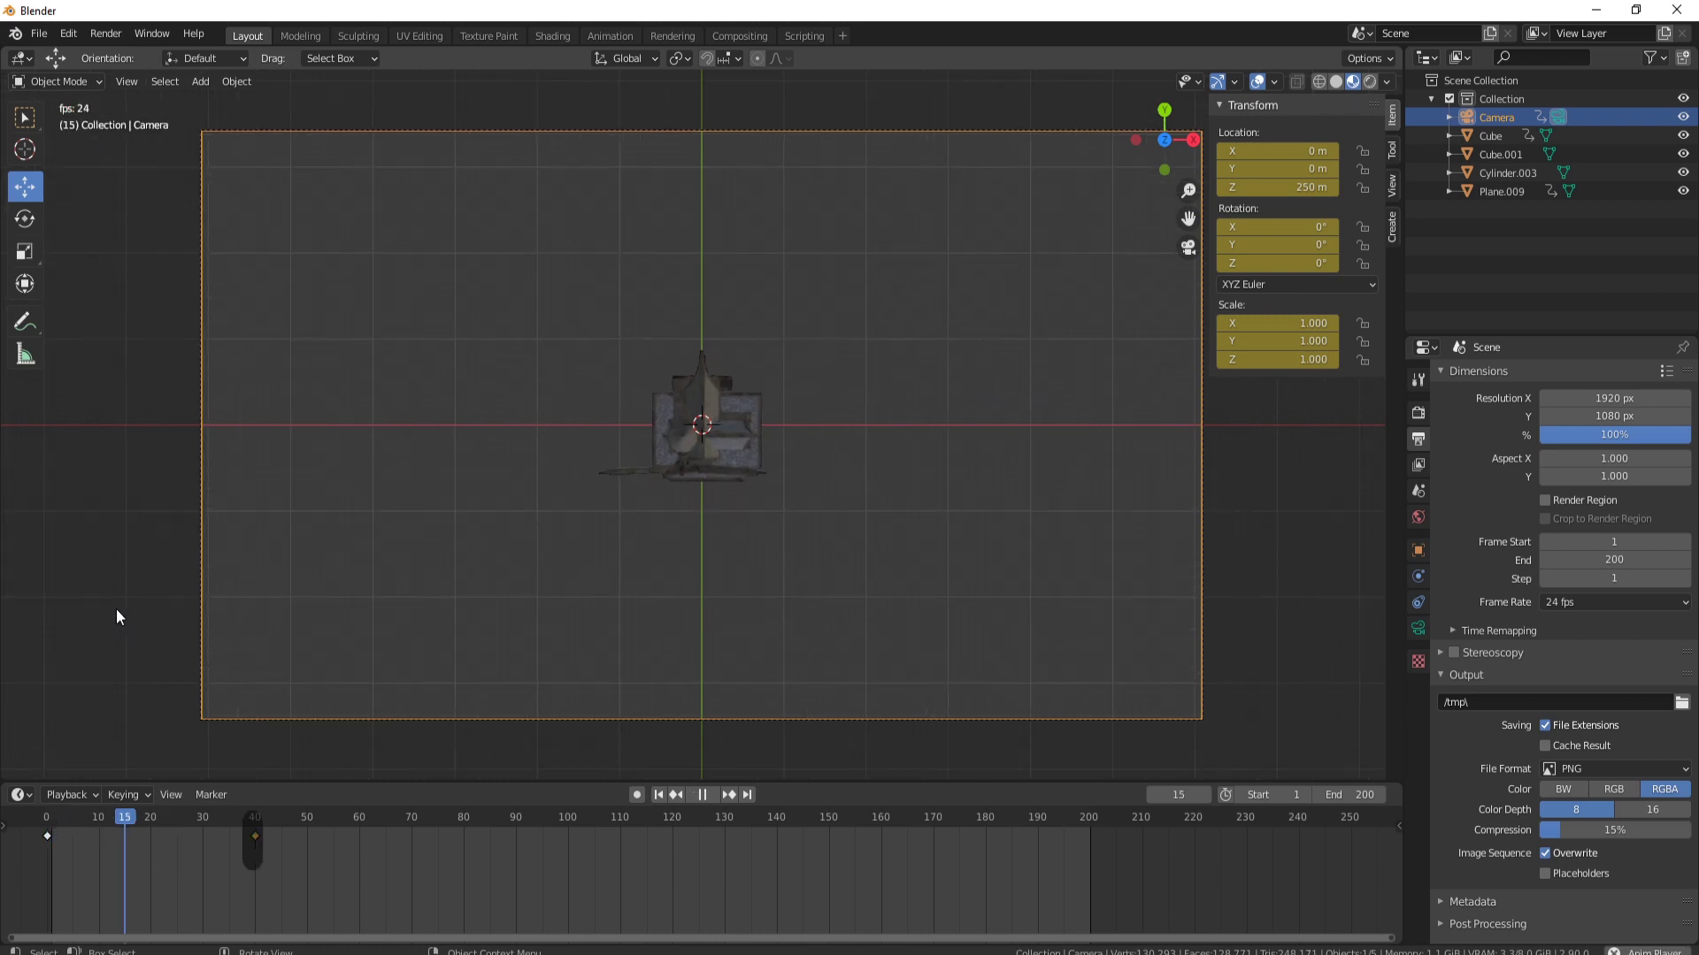
key(space)
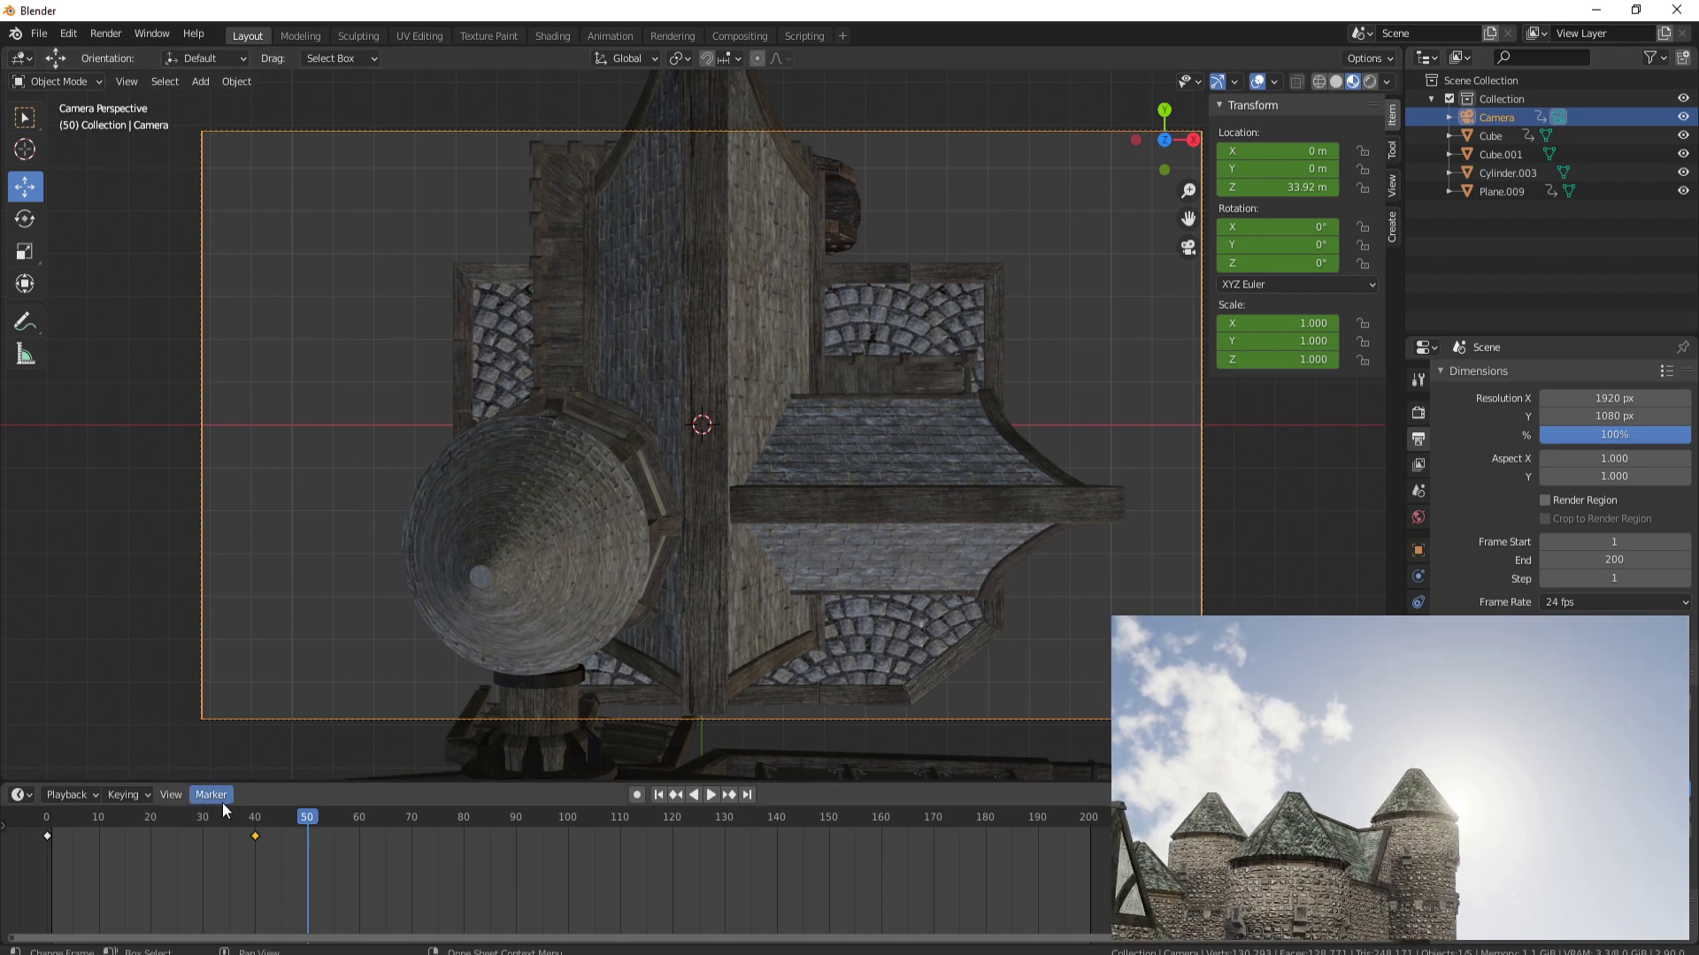
Leave the camera view, delete all of the camera's keyframes and return to frame 0
scroll(221, 840, down, 4)
scroll(354, 860, up, 2)
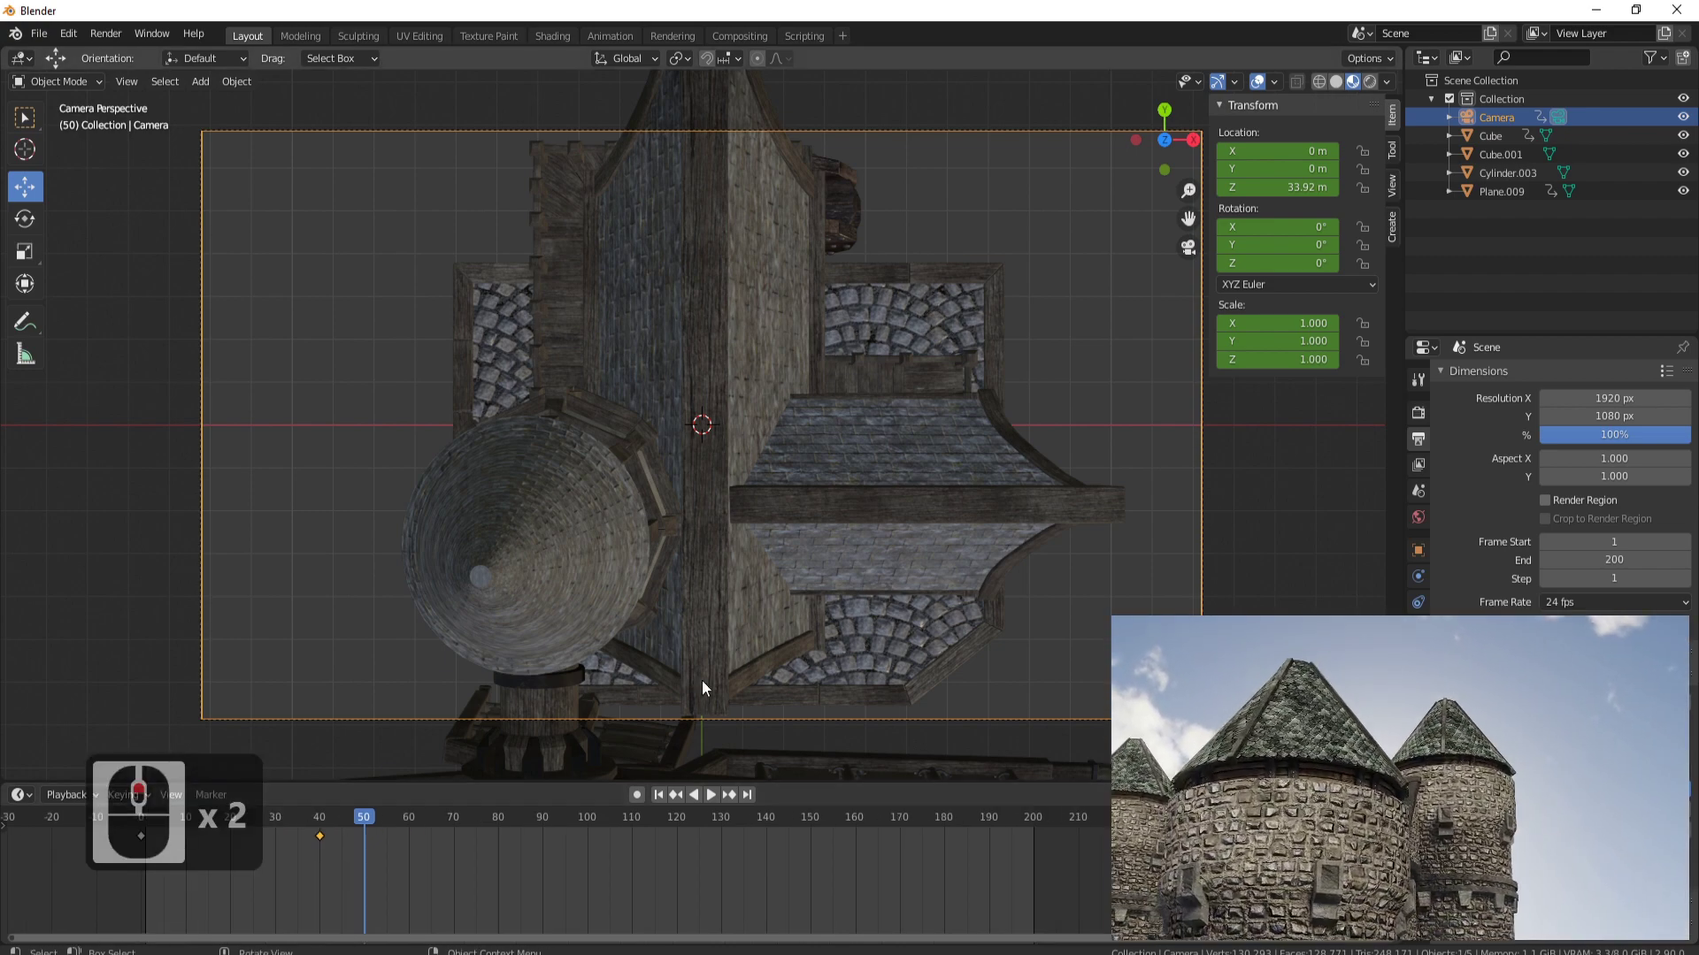
scroll(702, 681, down, 4)
scroll(729, 509, up, 4)
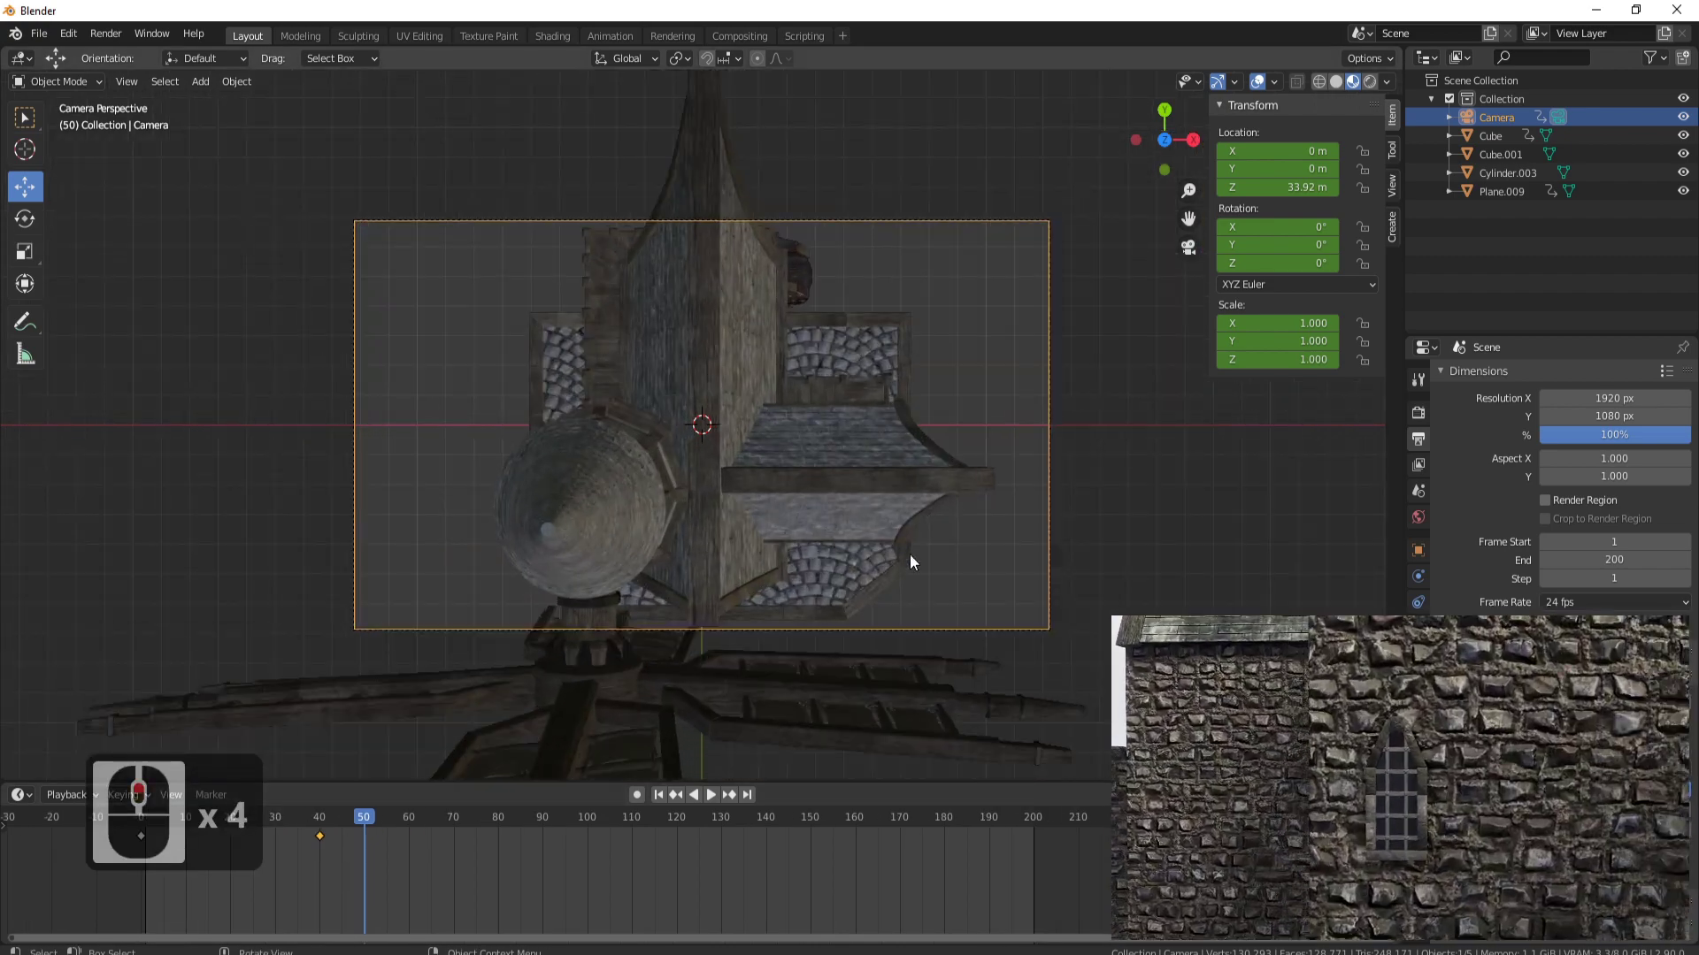
middle_drag(909, 553, 697, 391)
scroll(798, 499, down, 6)
scroll(697, 391, down, 2)
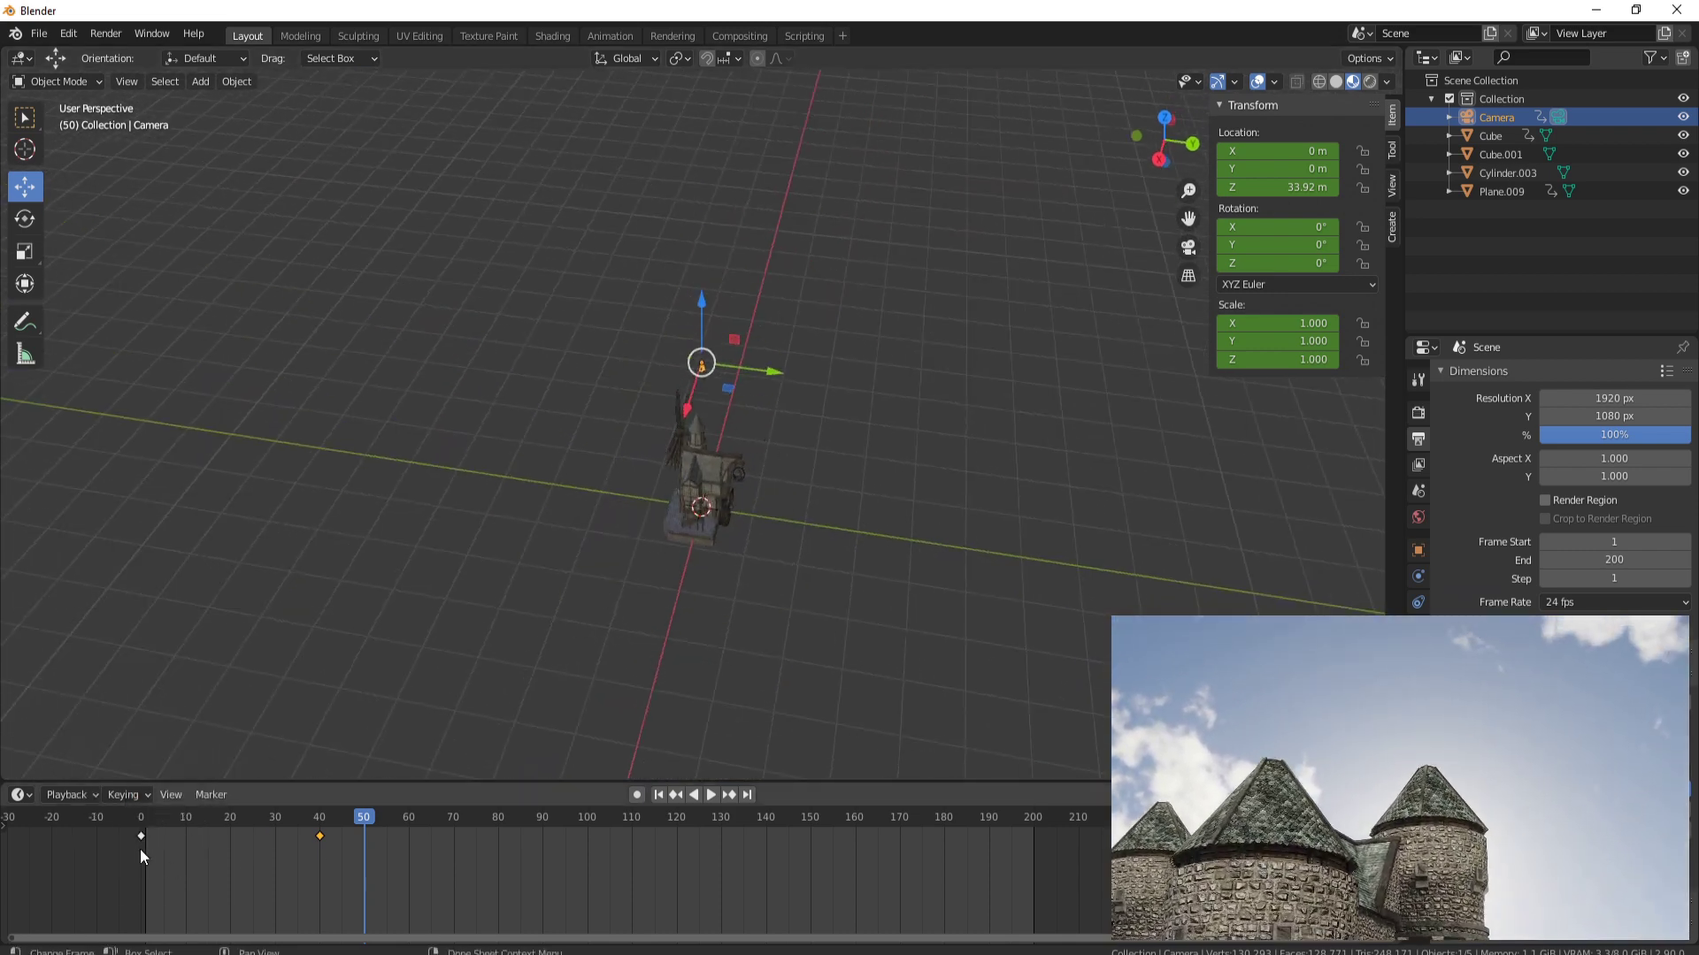
key(a)
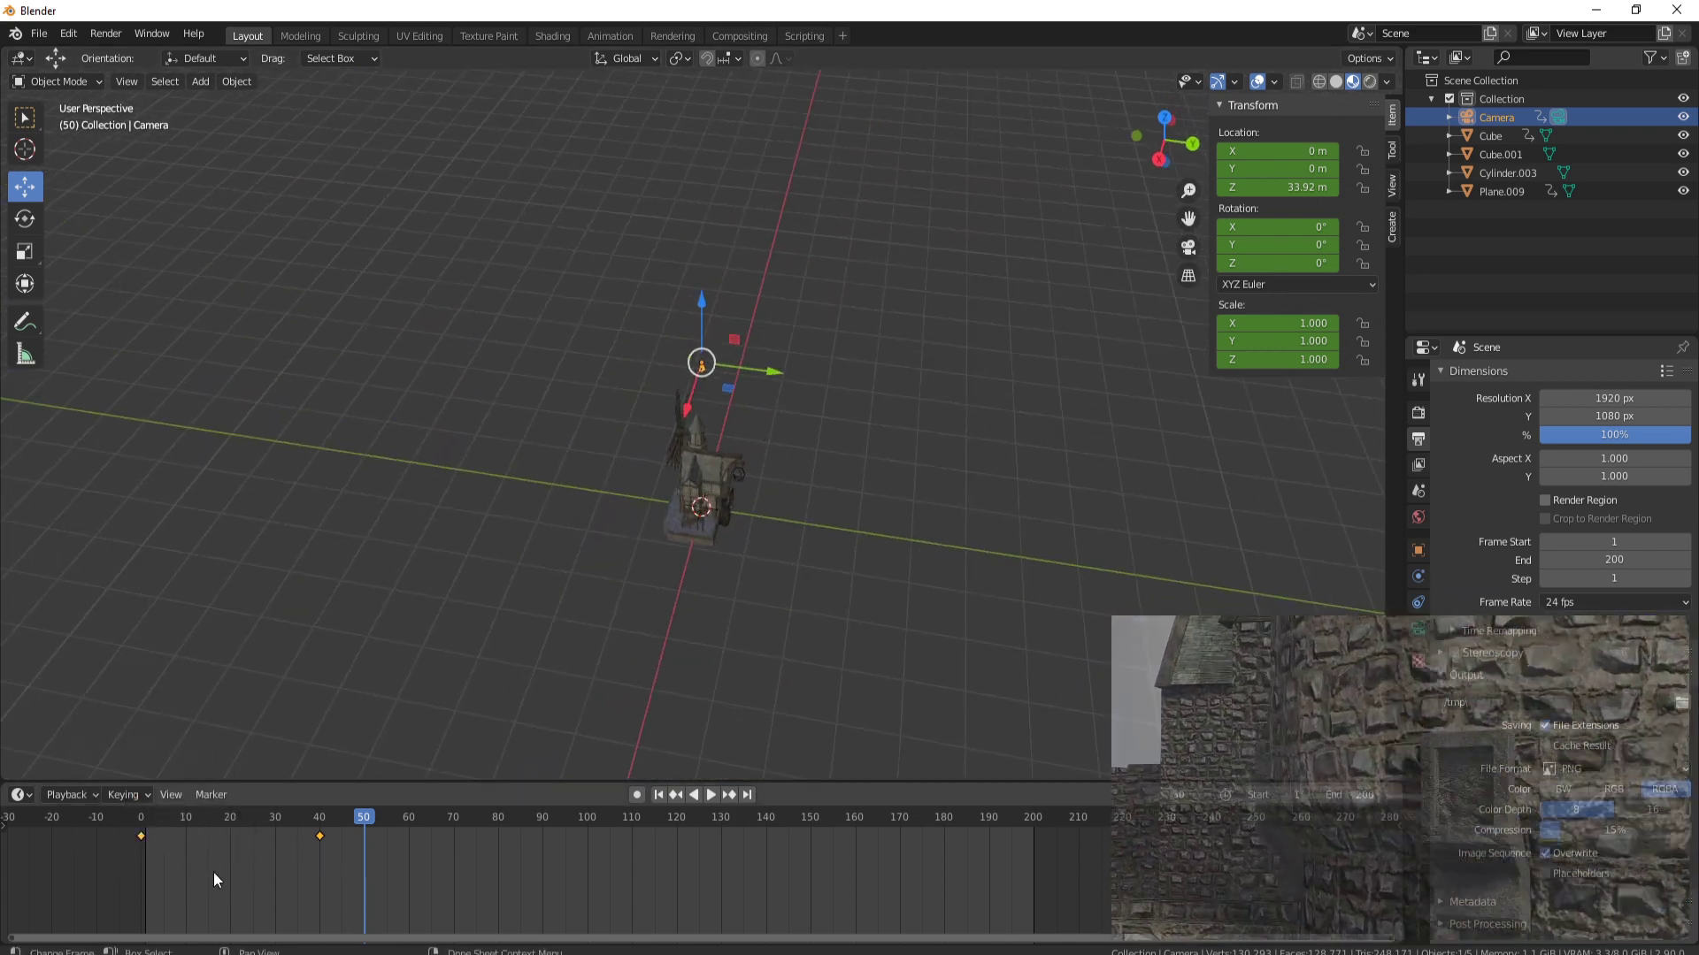
key(Delete)
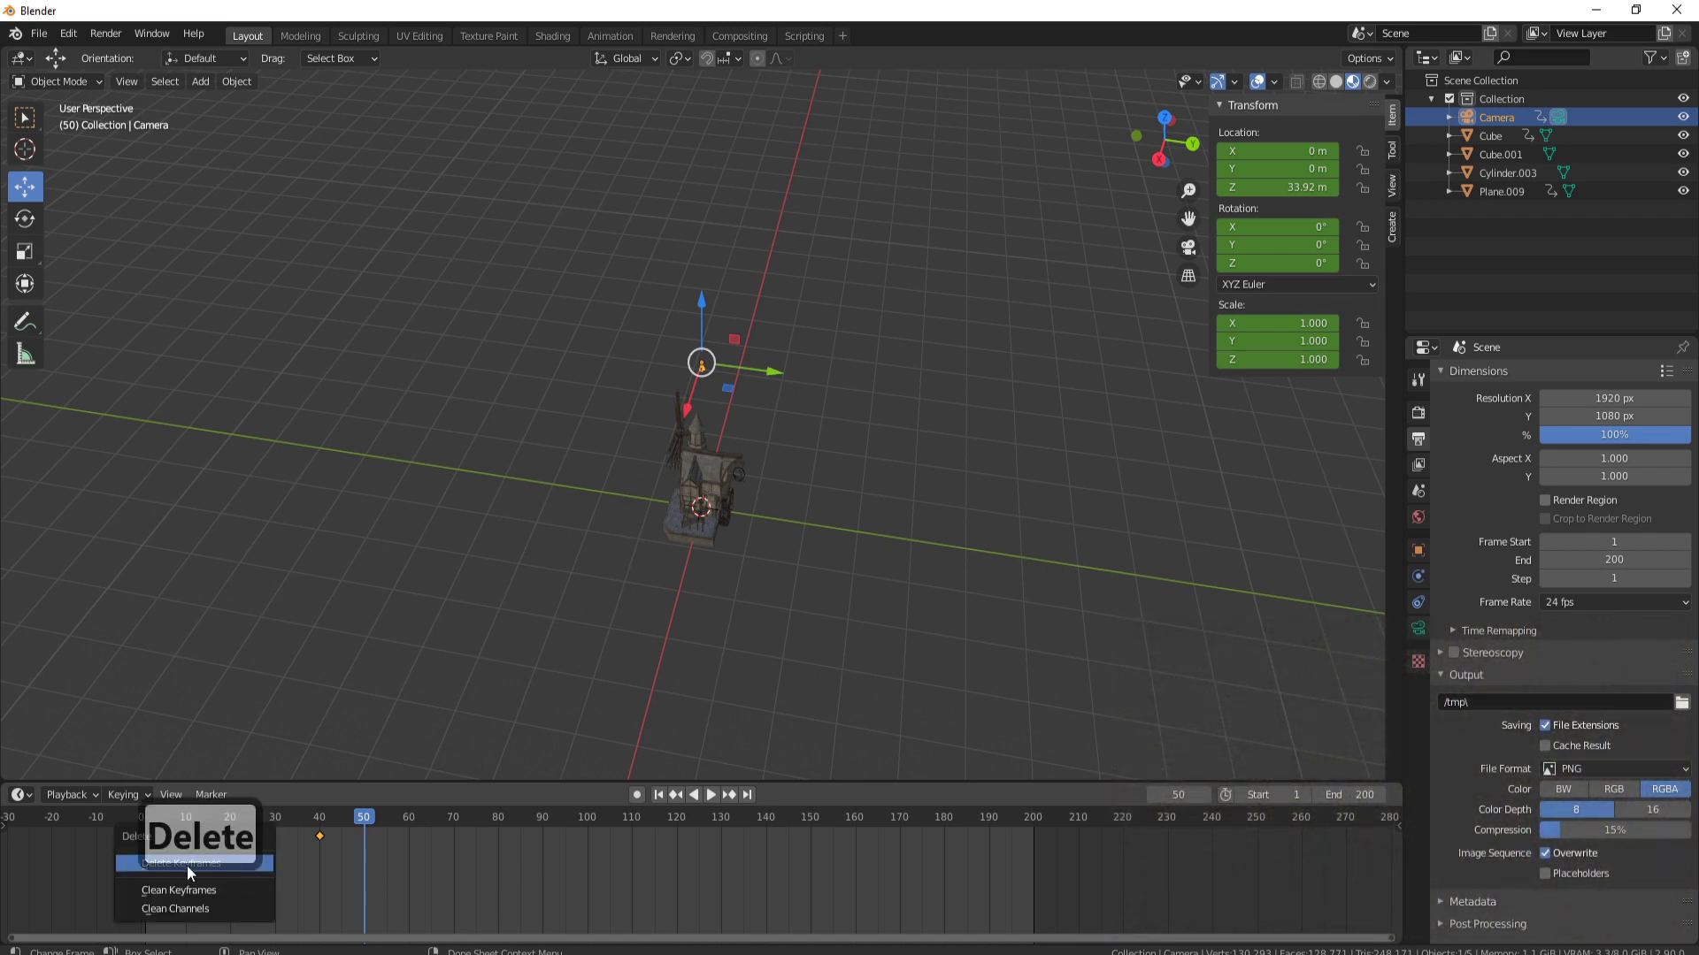
click(204, 862)
drag(369, 816, 143, 826)
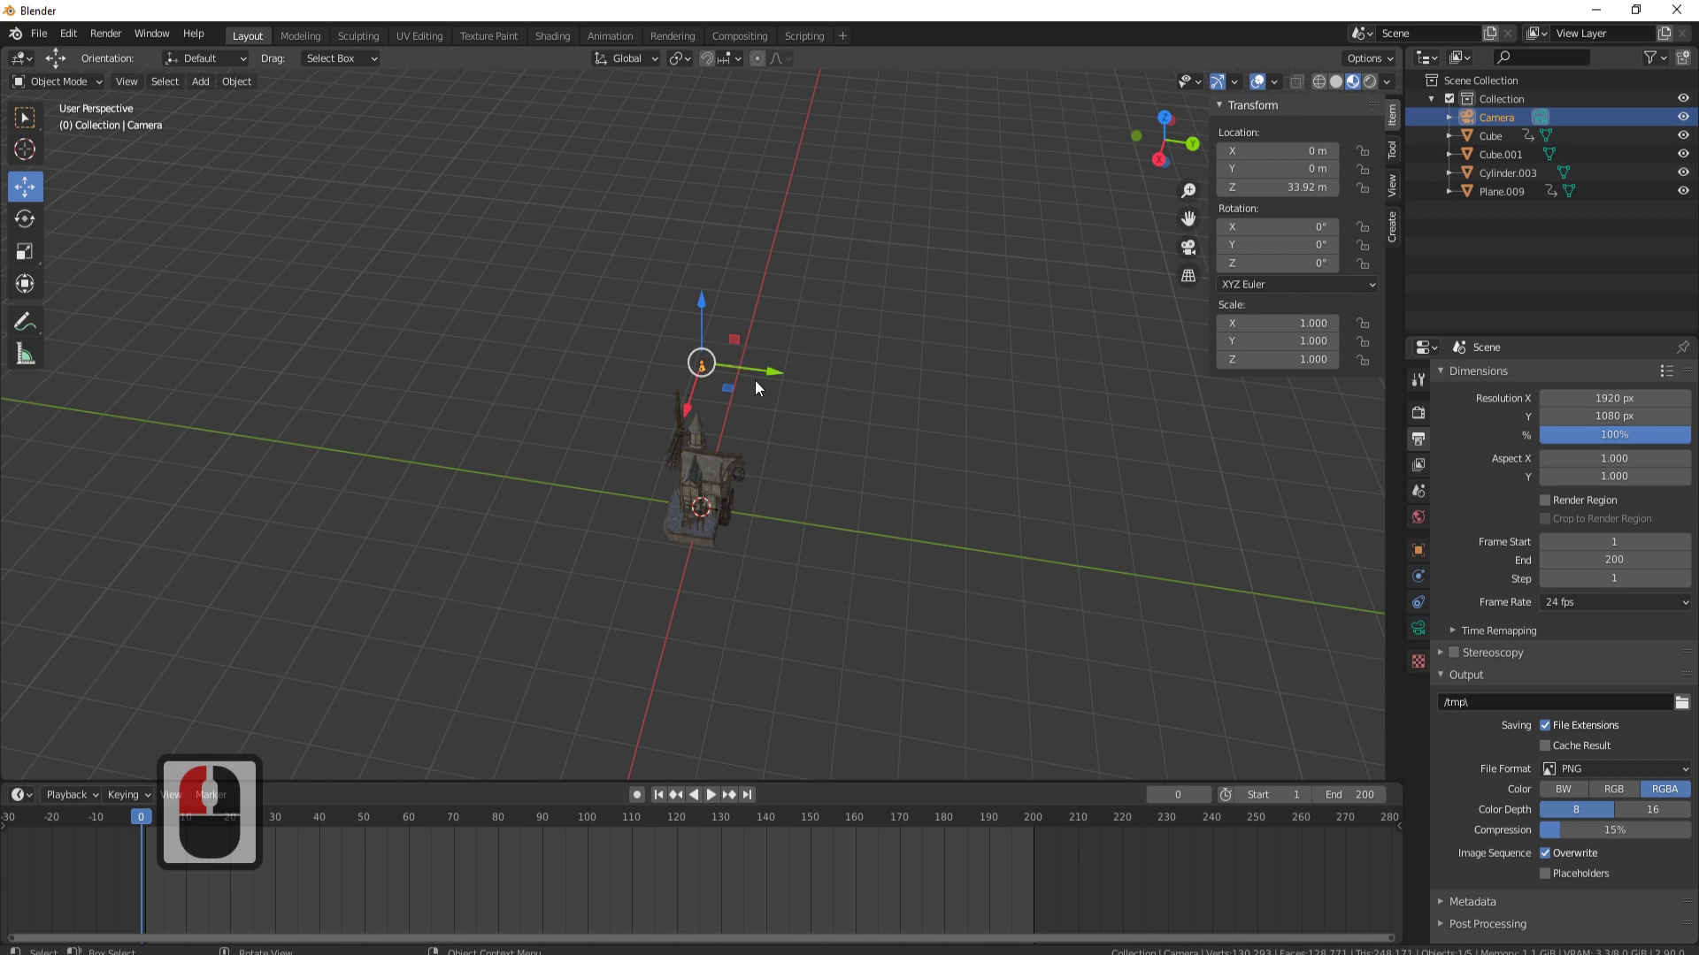
Add a Path curve and move it along Y to about -23 m, beside the windmill
middle_drag(756, 380, 671, 446)
scroll(869, 423, up, 4)
middle_drag(868, 423, 769, 449)
key(shift+a)
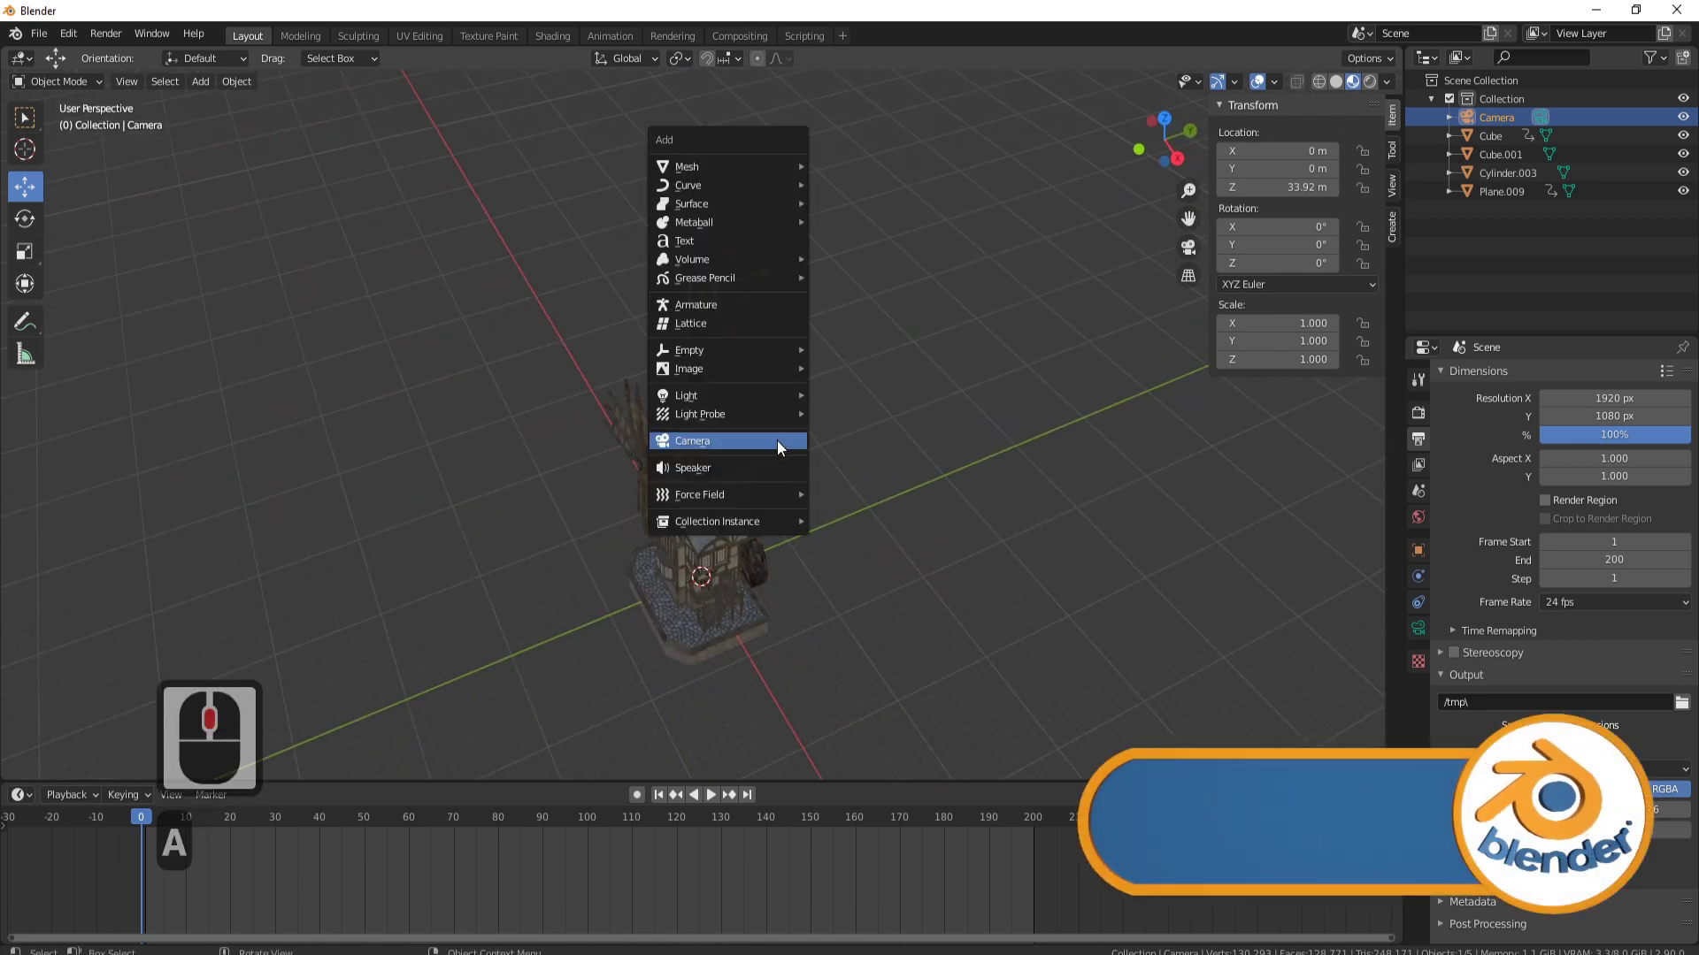
mouse_move(713, 183)
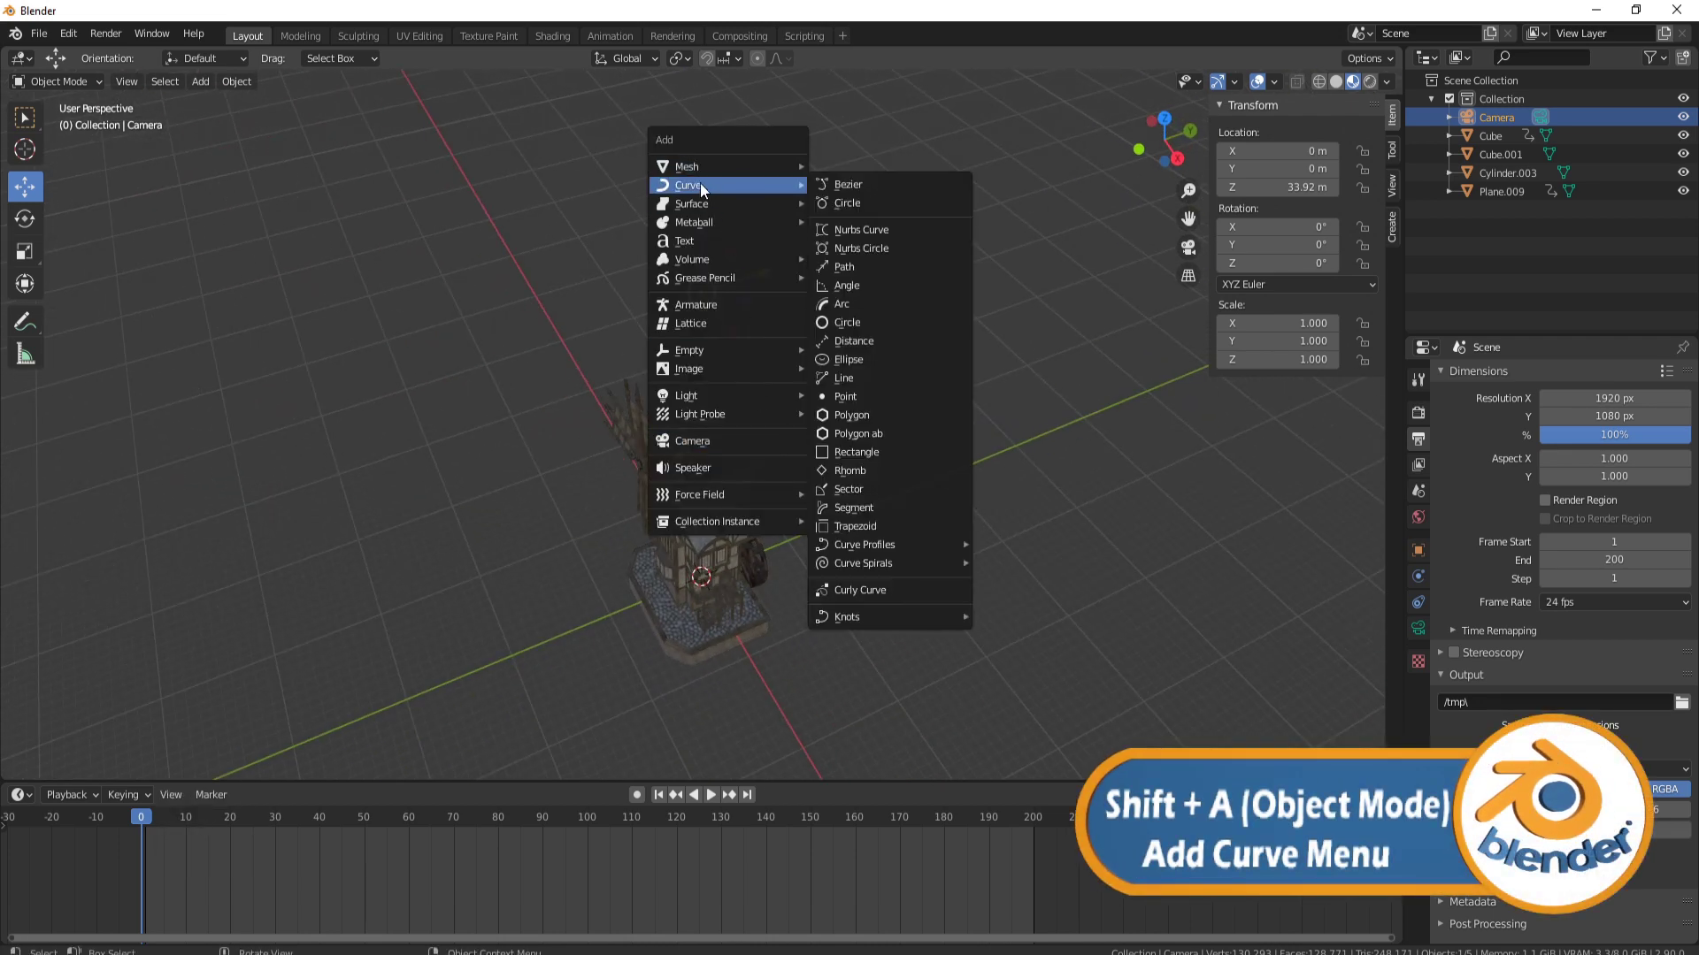
click(856, 264)
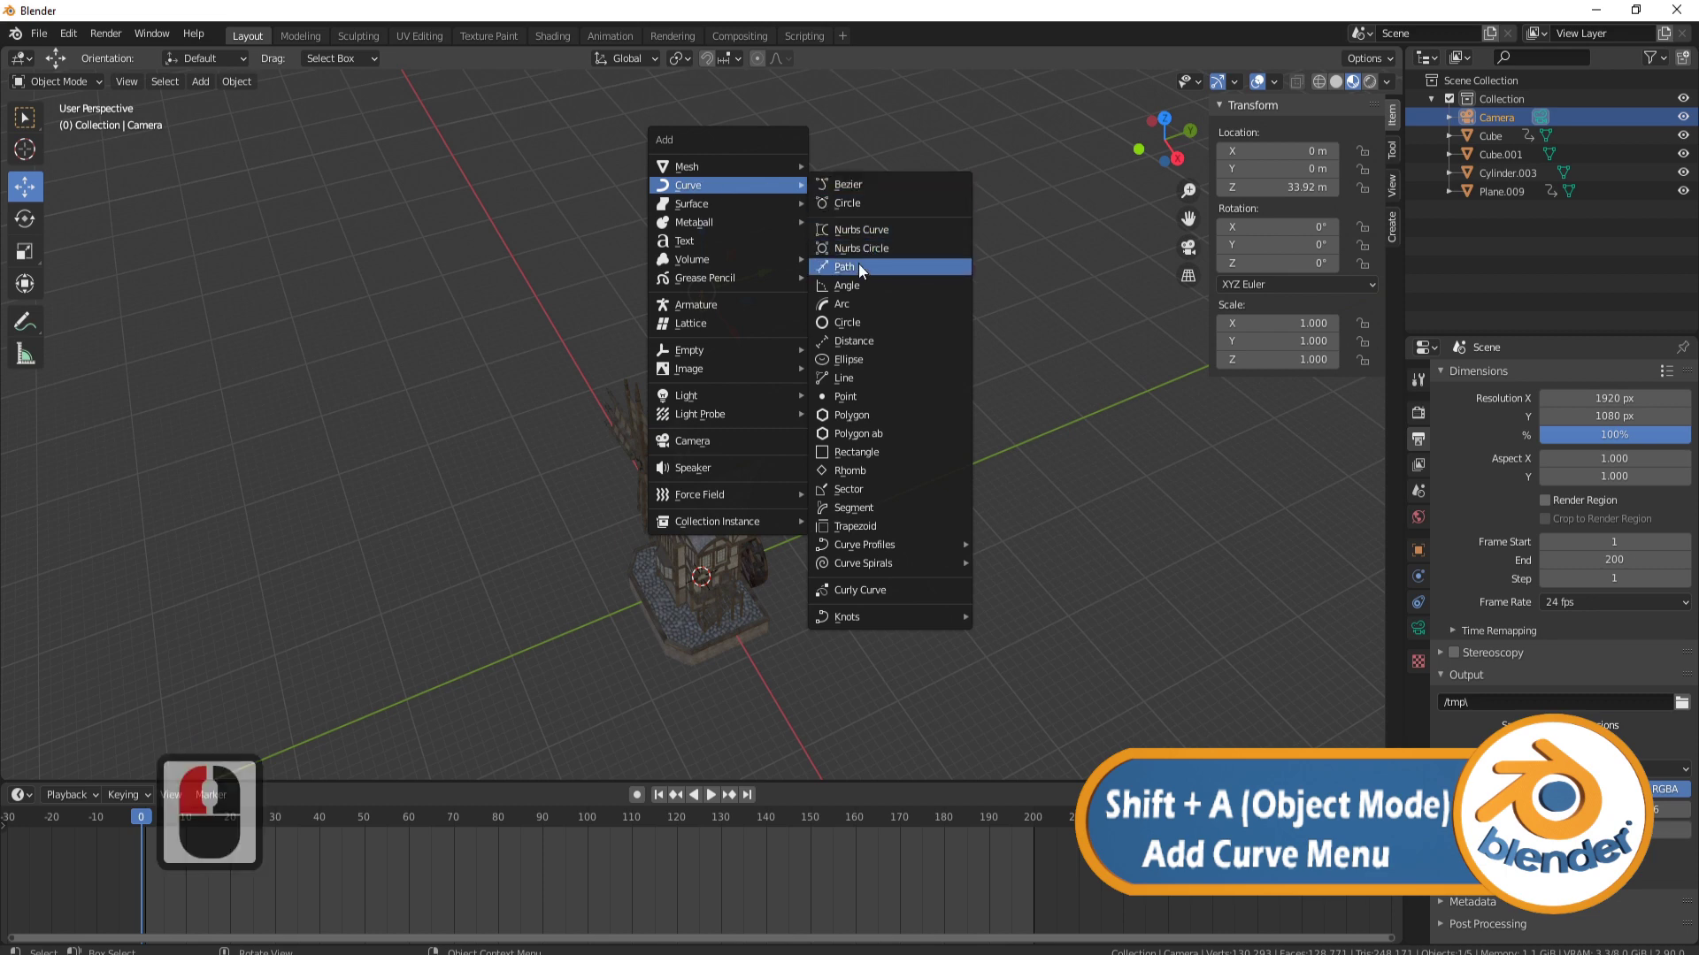
drag(763, 550, 518, 619)
shift+middle_drag(518, 619, 814, 502)
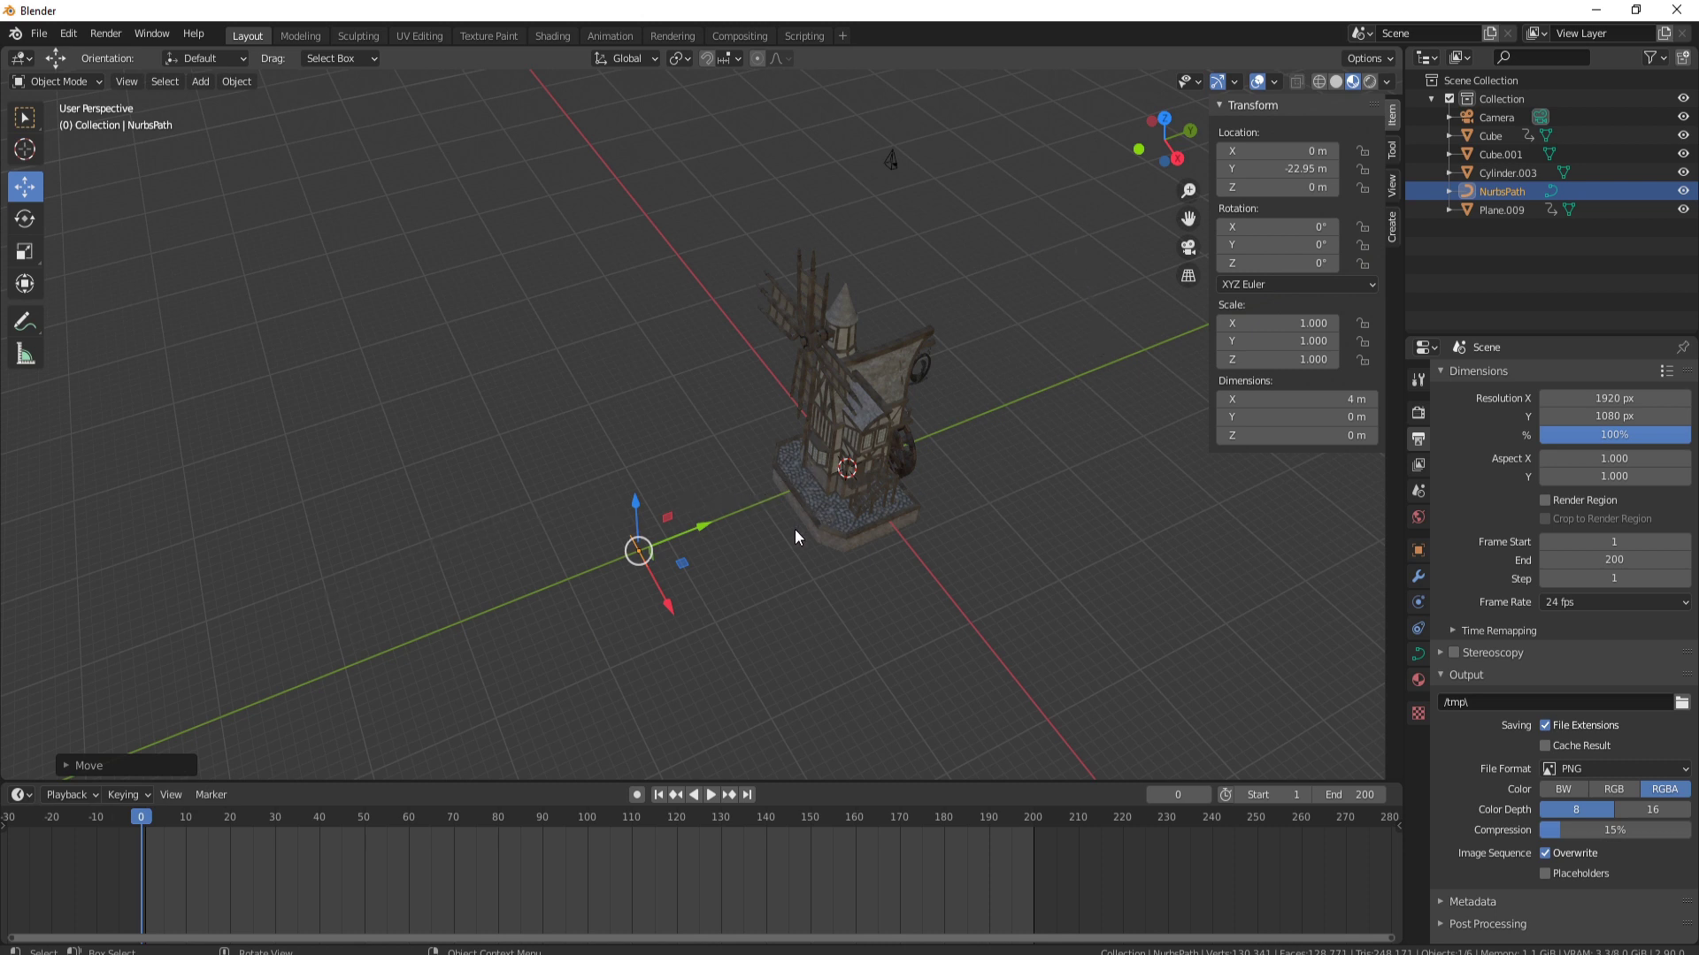
Rotate the path 90° about Z and move it away from the windmill to about Y -44 m and Z 12 m
key(r)
key(z)
key(9)
key(0)
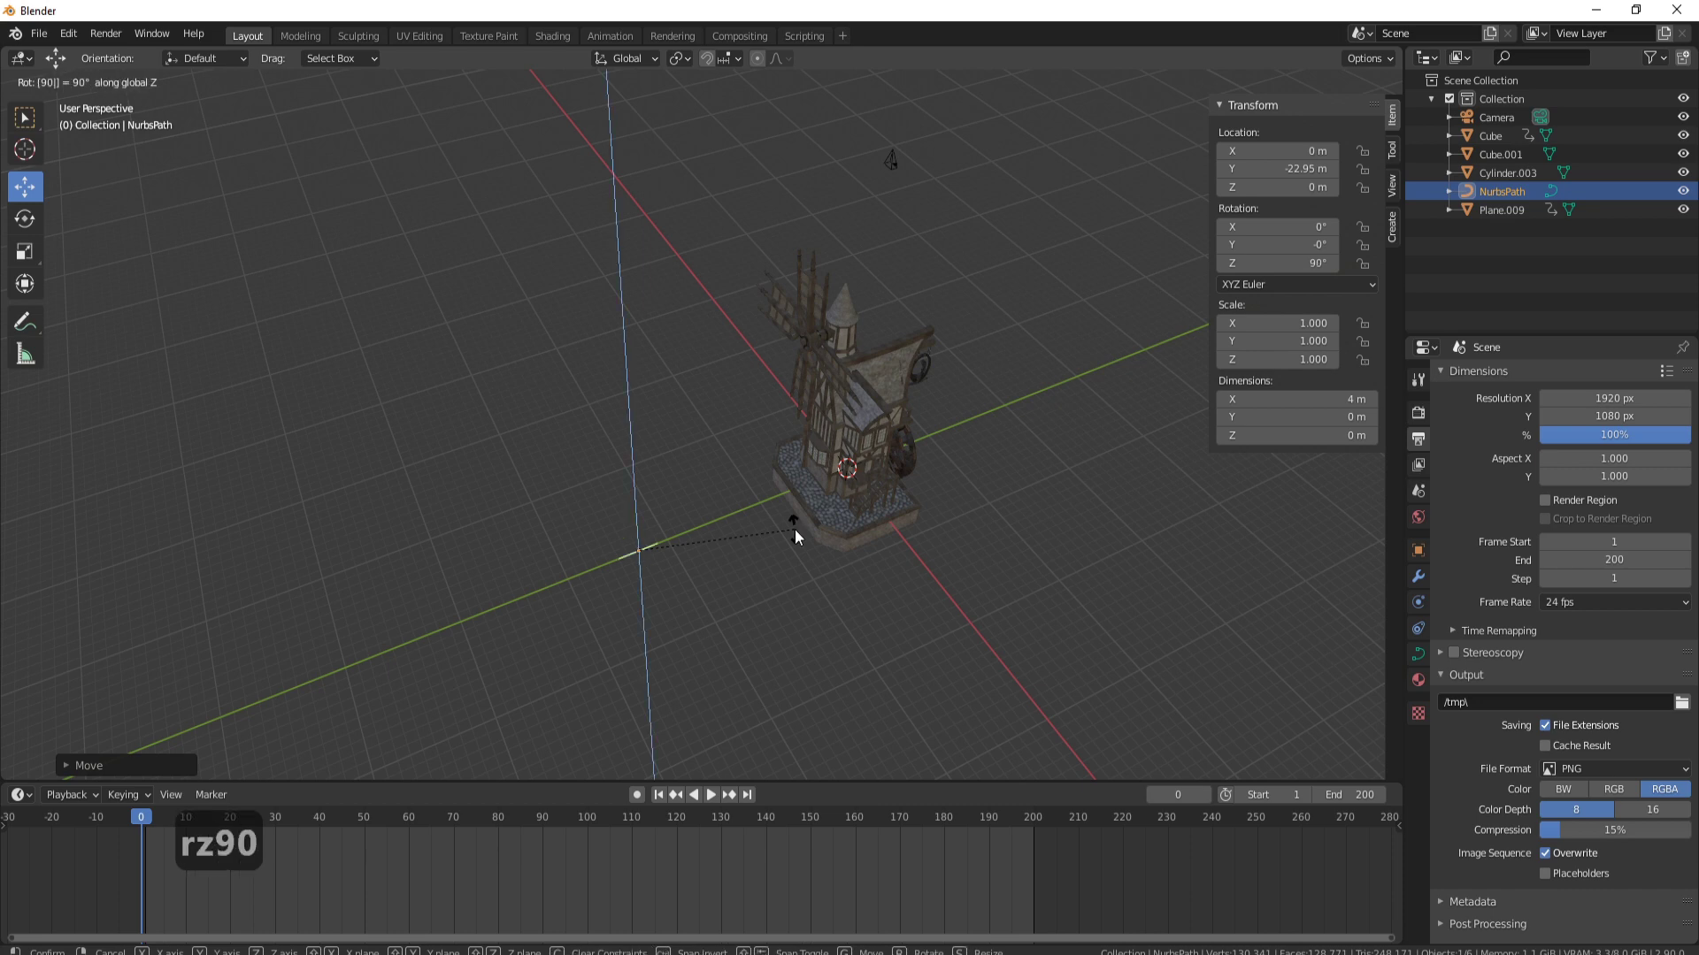
key(Return)
drag(638, 511, 439, 506)
middle_drag(439, 506, 544, 508)
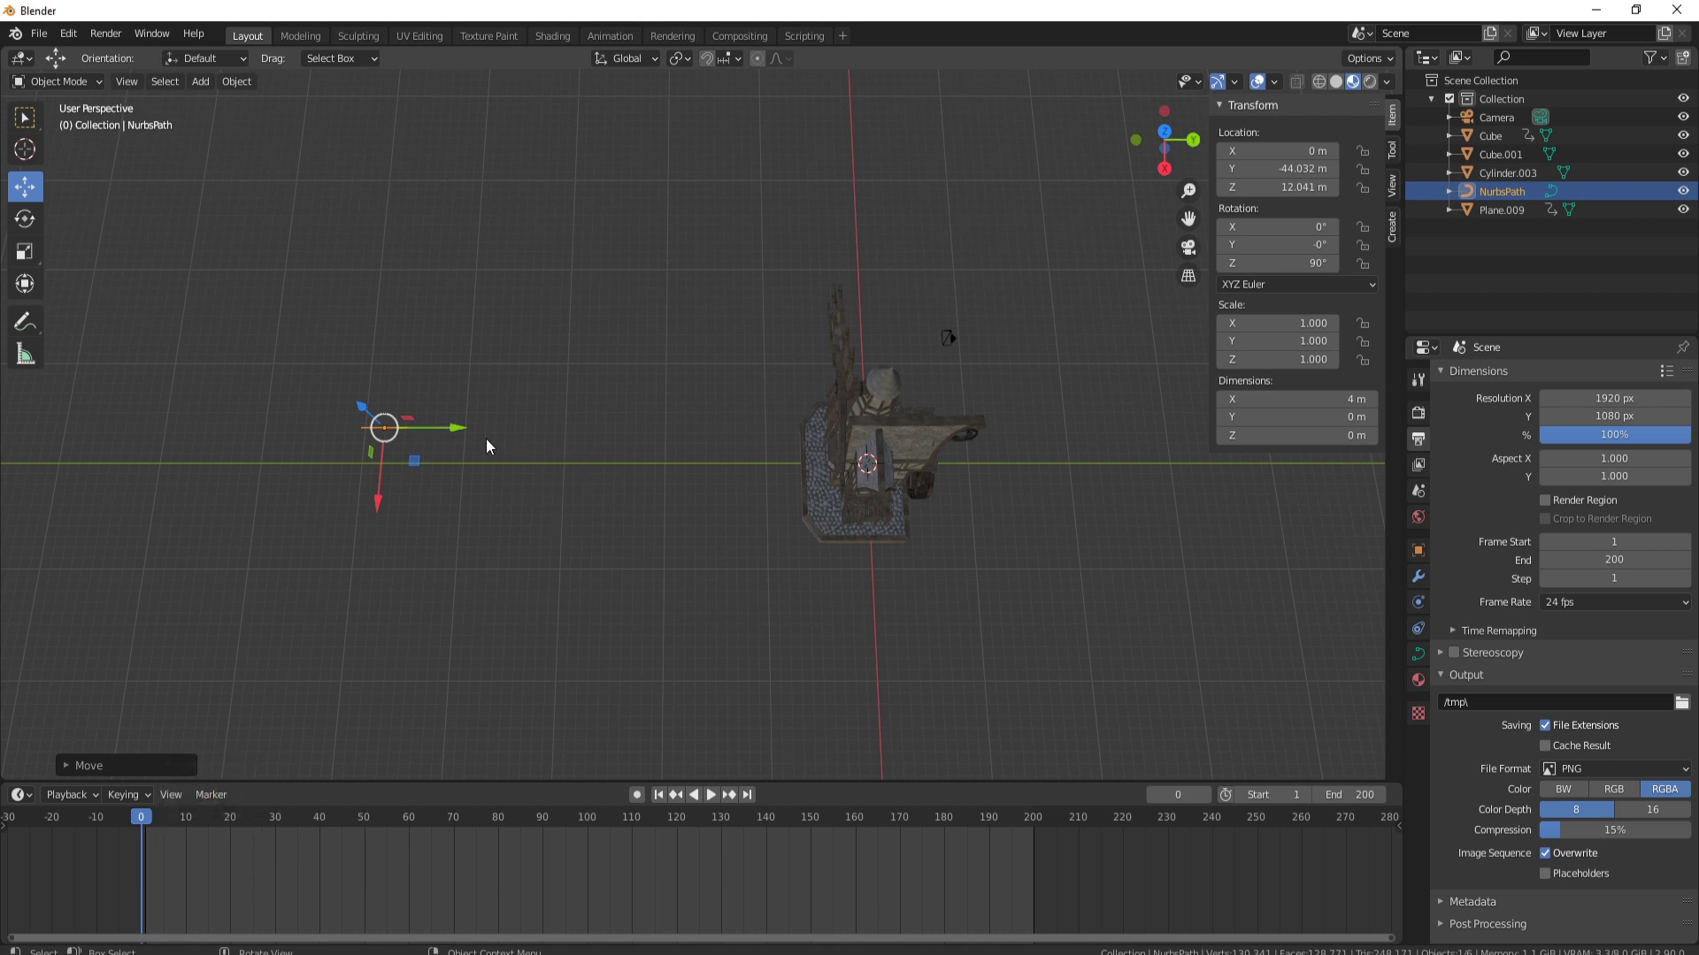
Stretch the path along the global Y axis to a length of about 67 m
key(s)
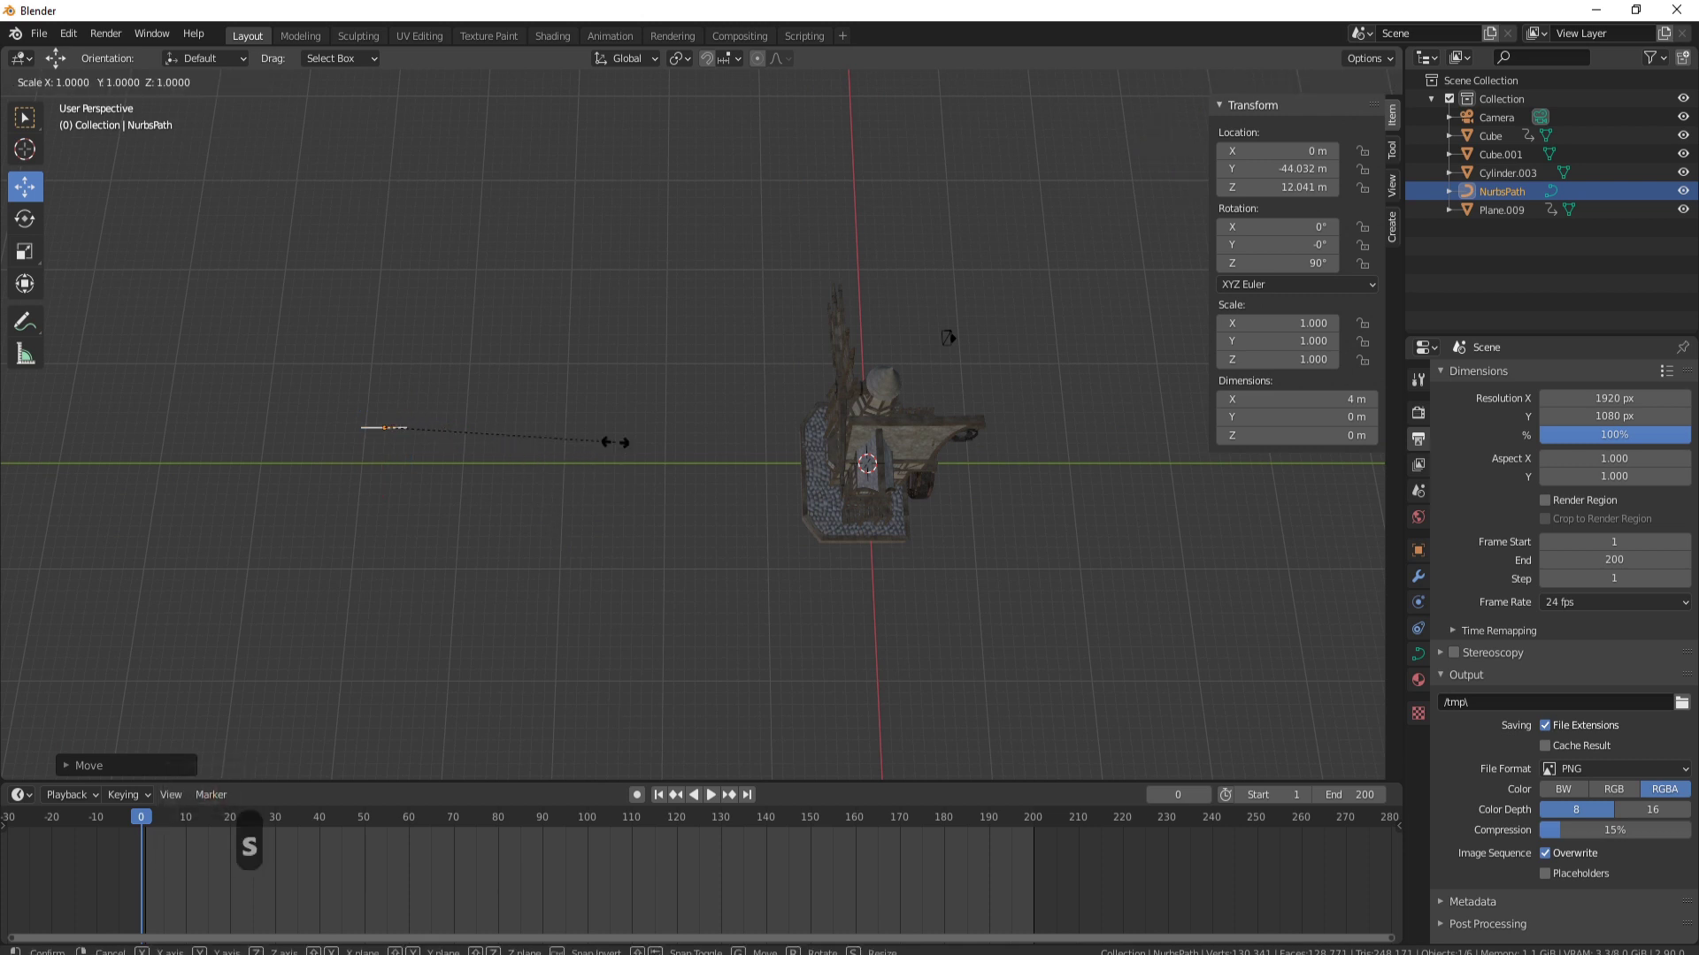
key(y)
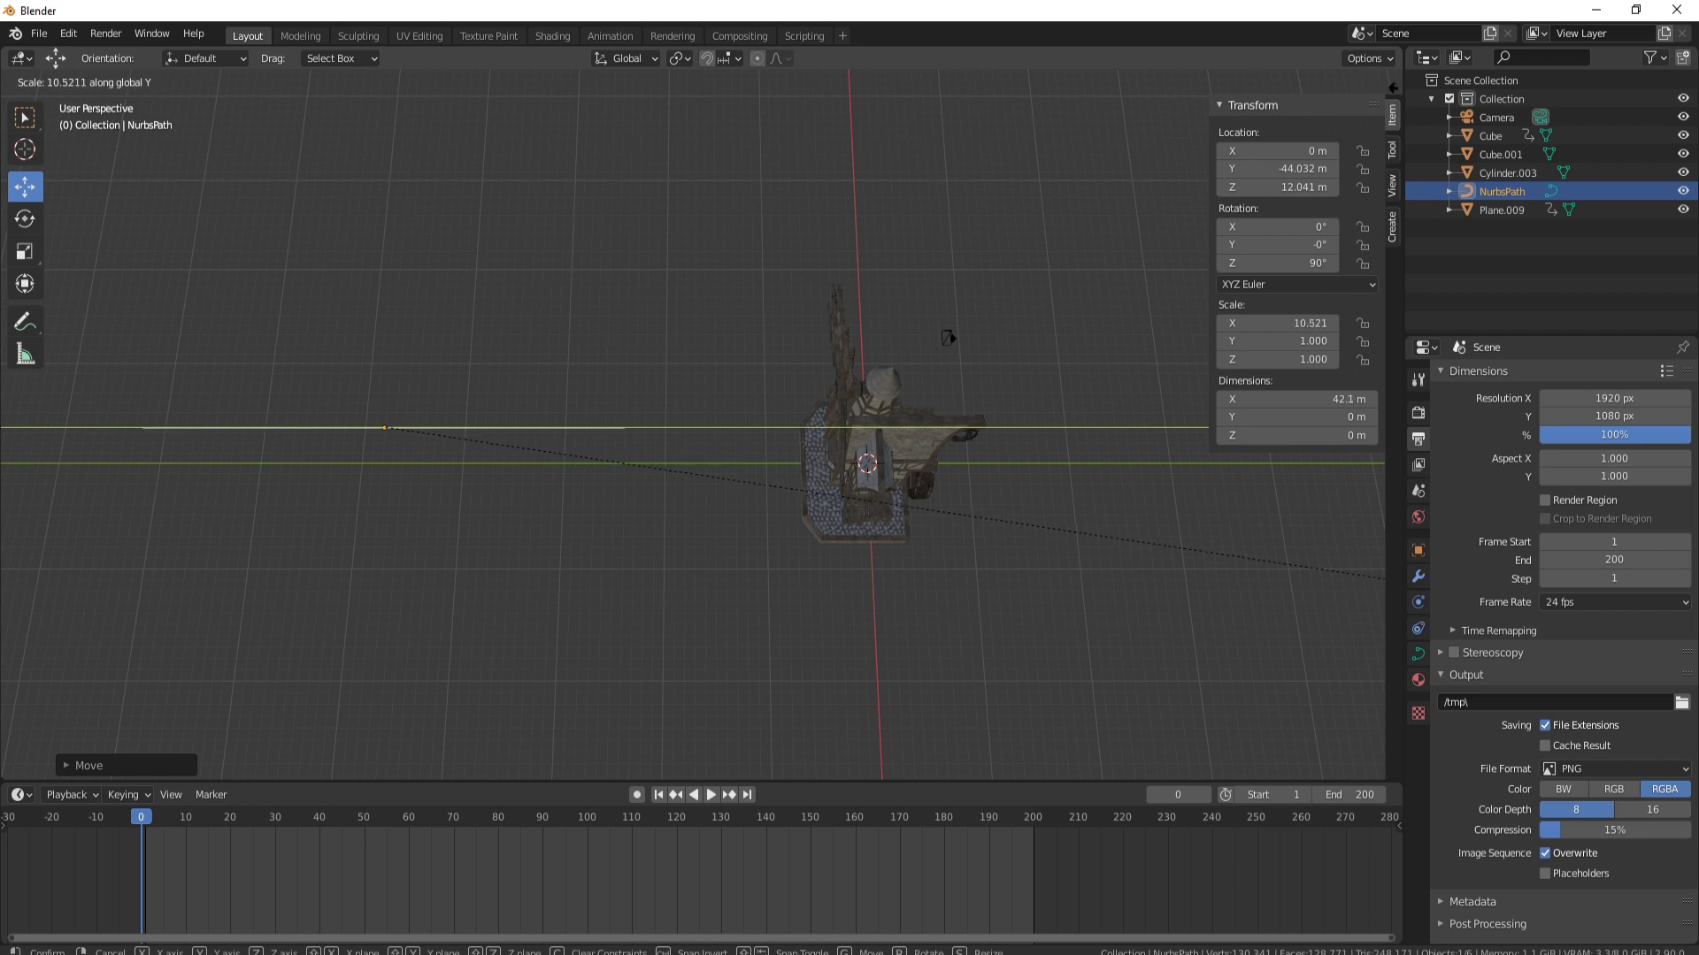
click(12, 268)
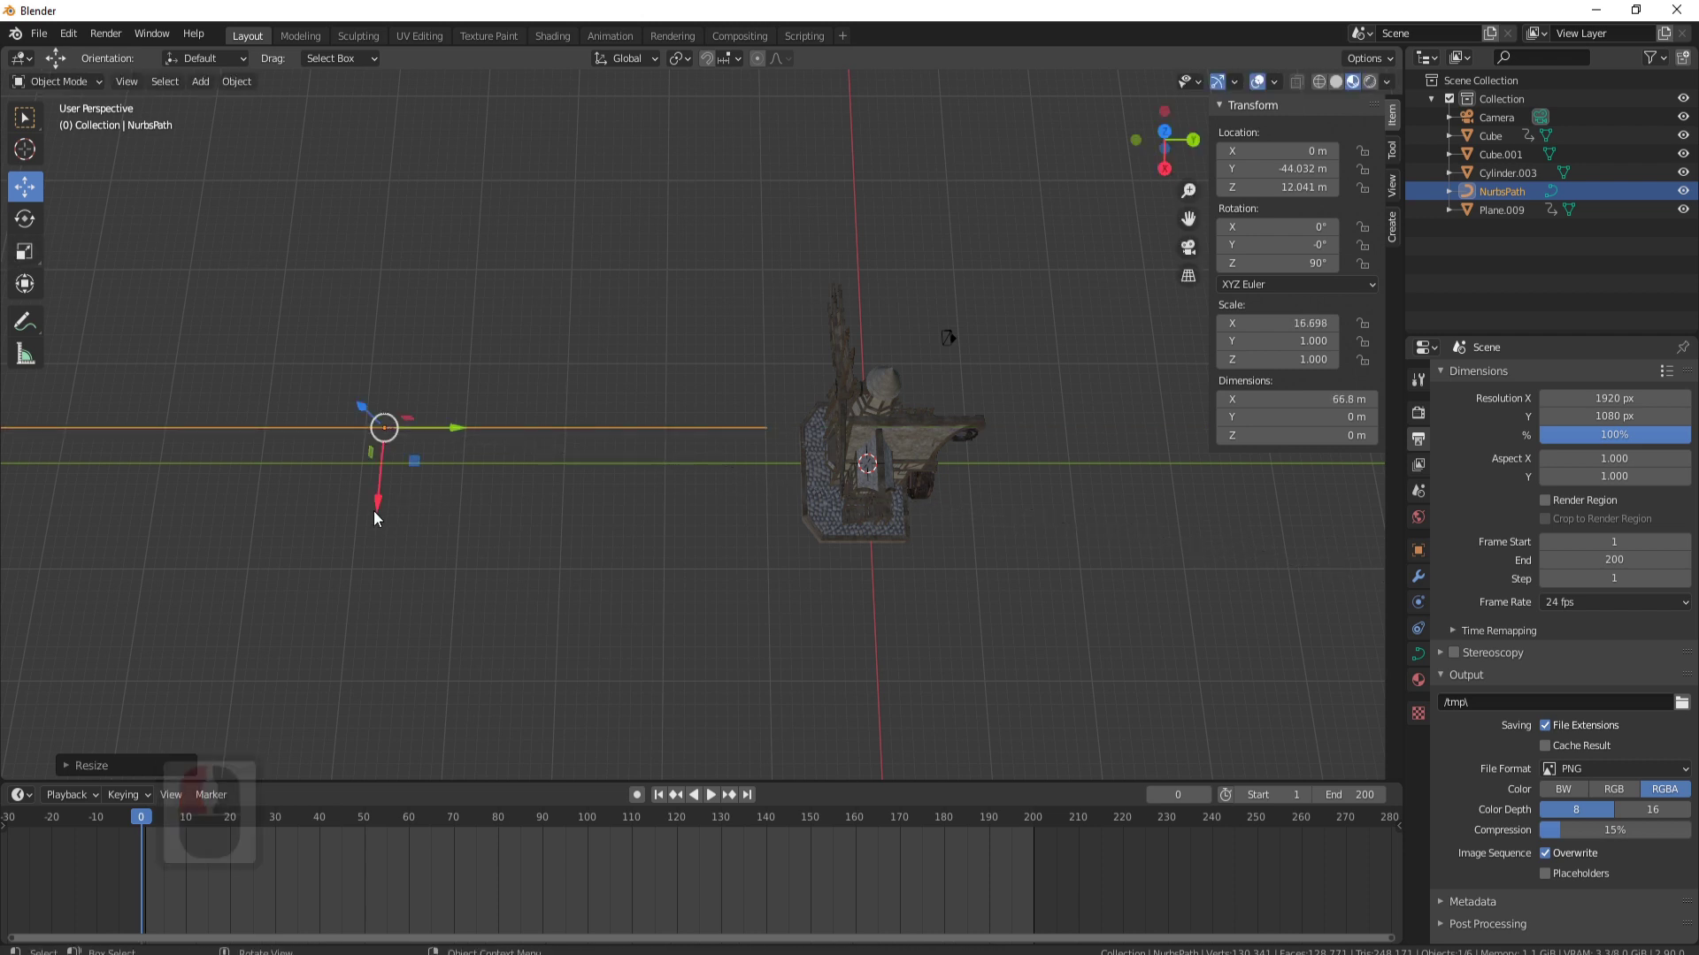
Move the path to about X 6.8 m and Y -11 m so that it runs past the windmill
drag(378, 509, 375, 529)
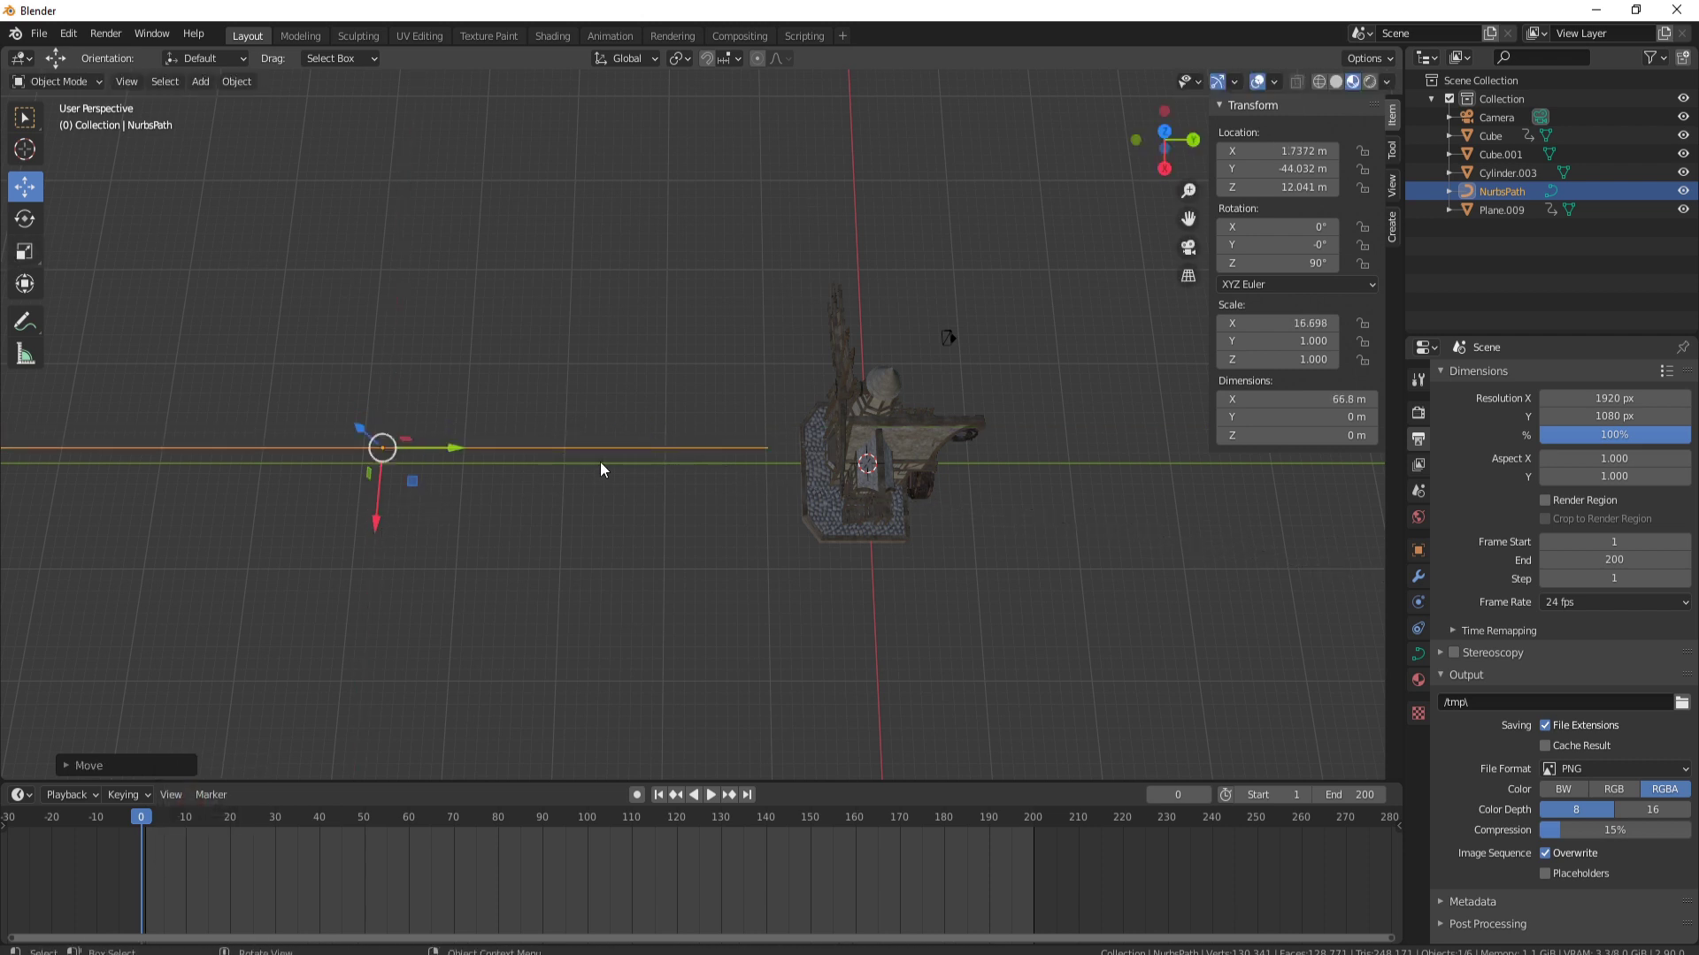
key(KP_7)
scroll(809, 563, down, 3)
key(g)
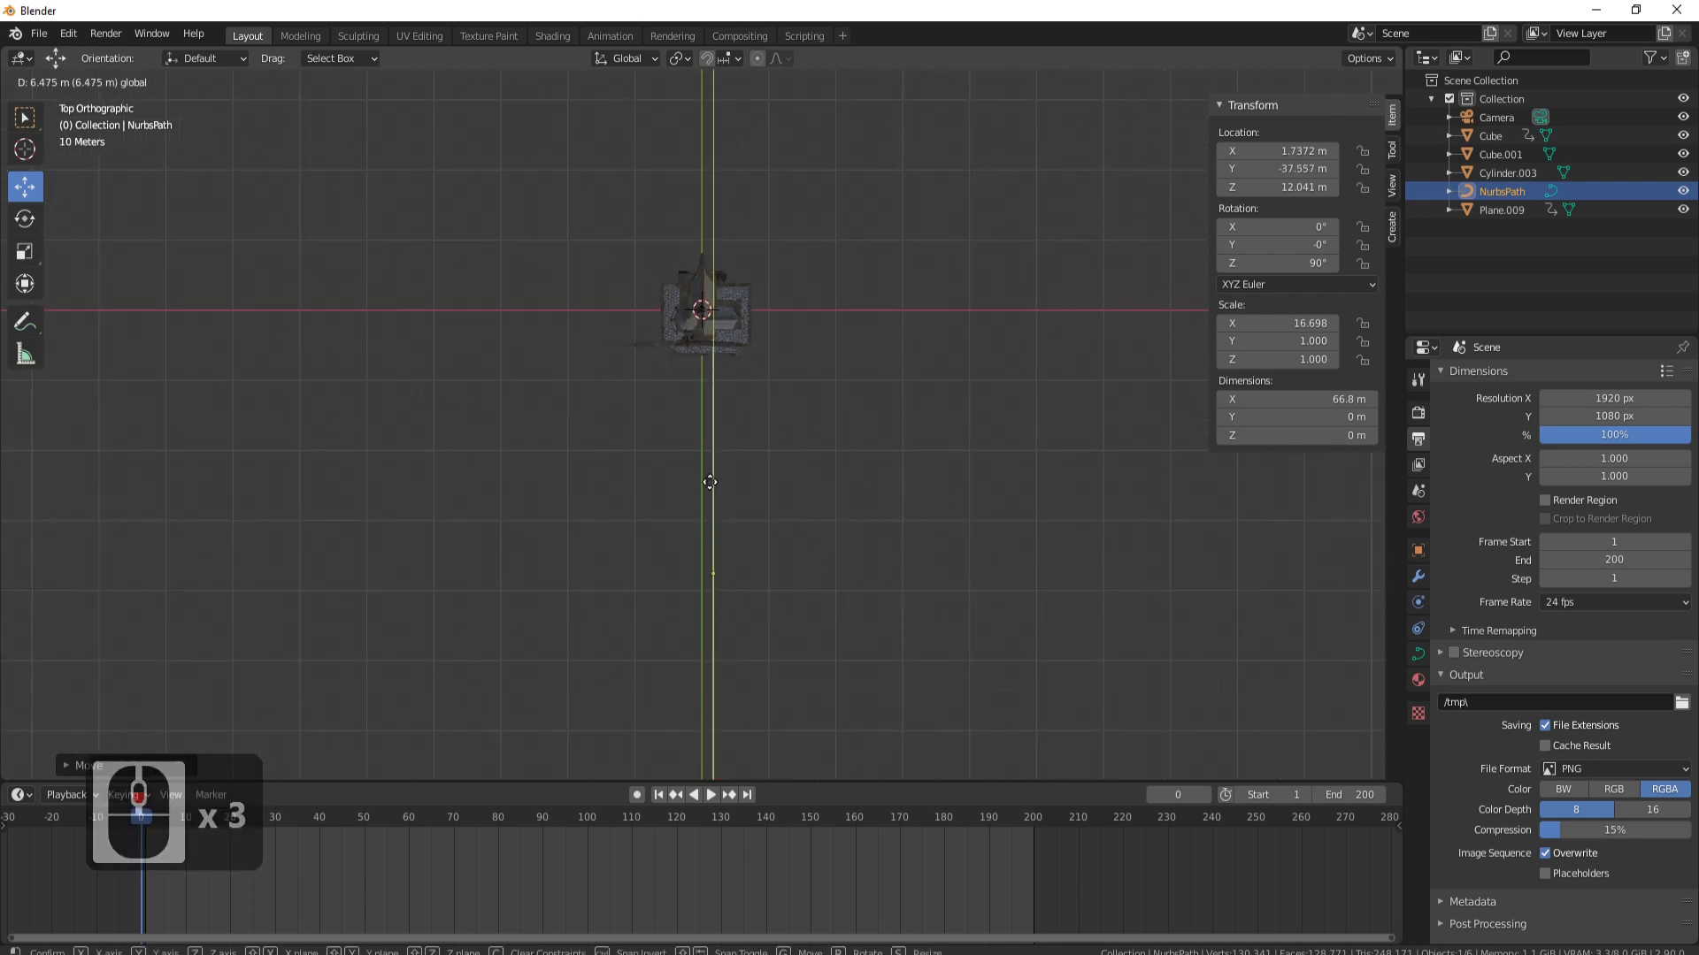
click(726, 308)
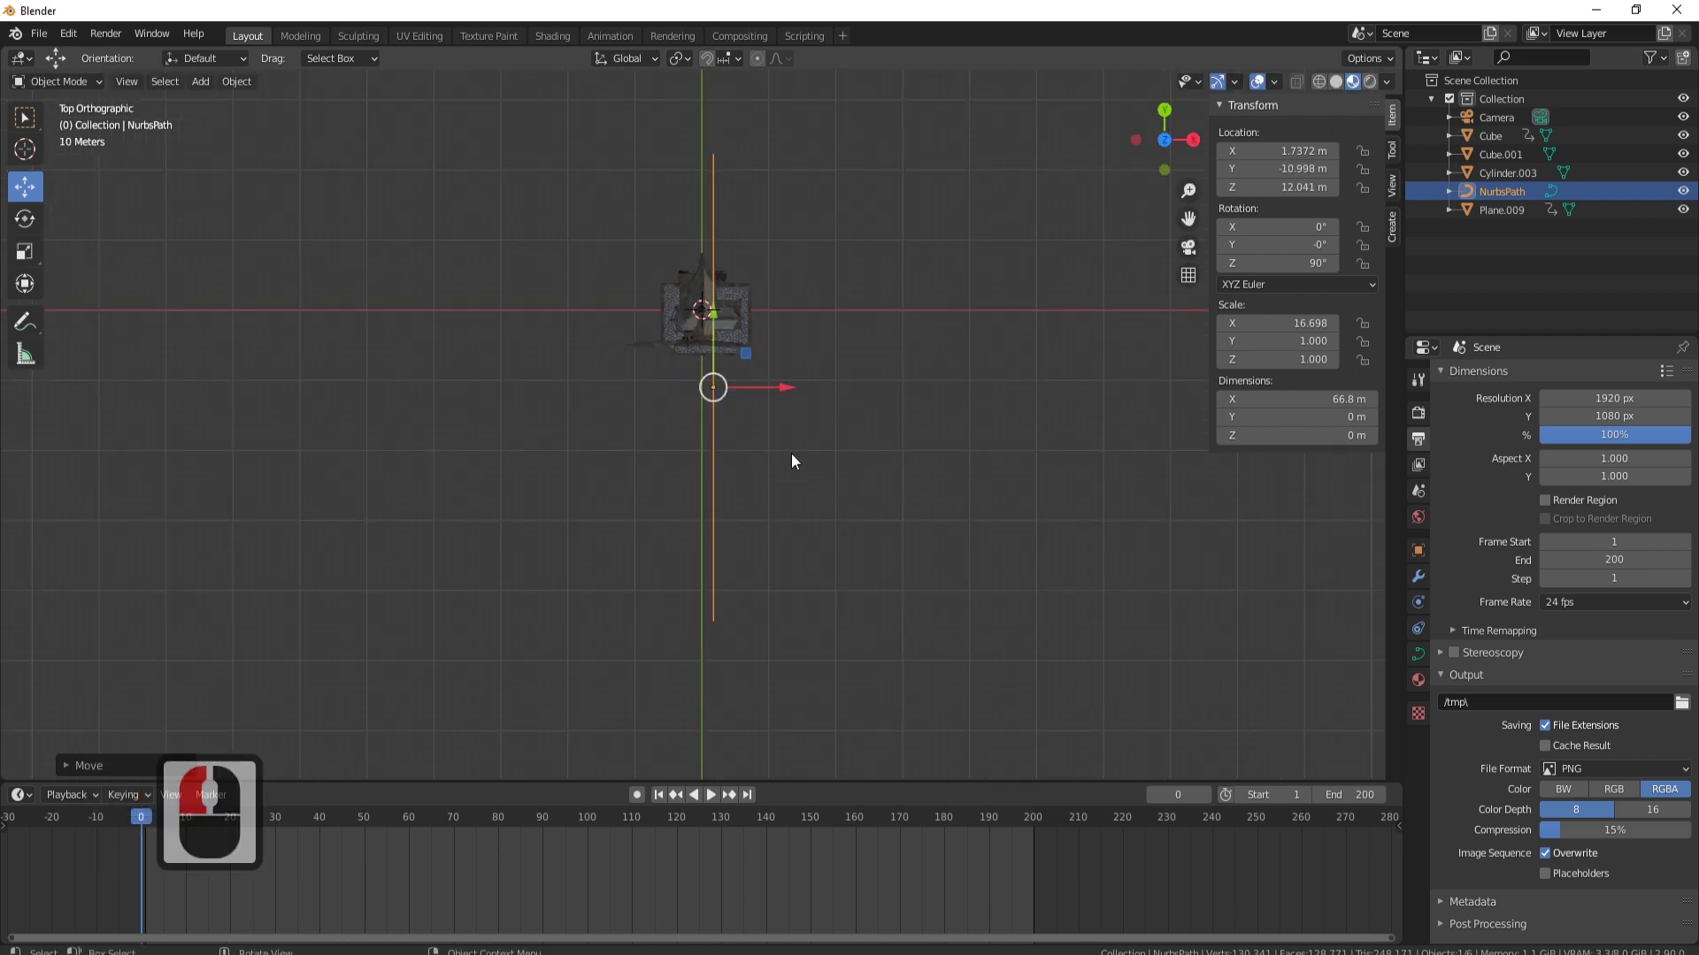
key(g)
click(821, 393)
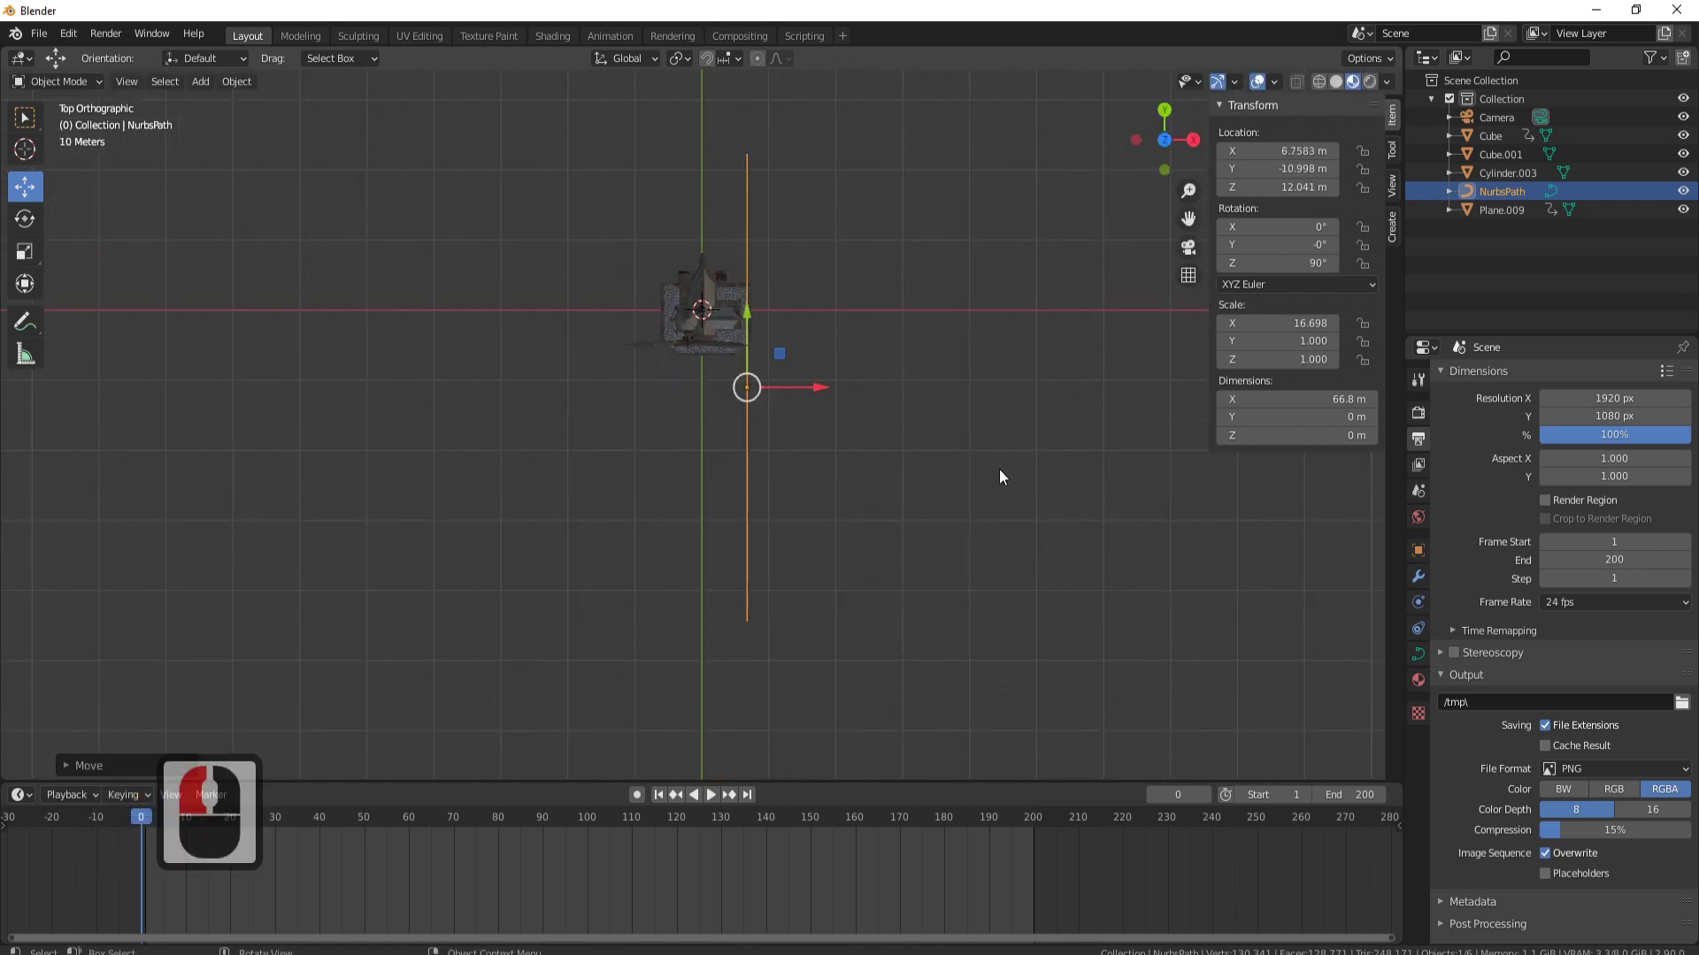
Scale the path further along Y, to an X scale of about 47.6 in its transform values
key(s)
key(y)
click(91, 560)
Enter Edit Mode on the path and subdivide the whole curve twice
middle_drag(871, 595, 838, 463)
key(Tab)
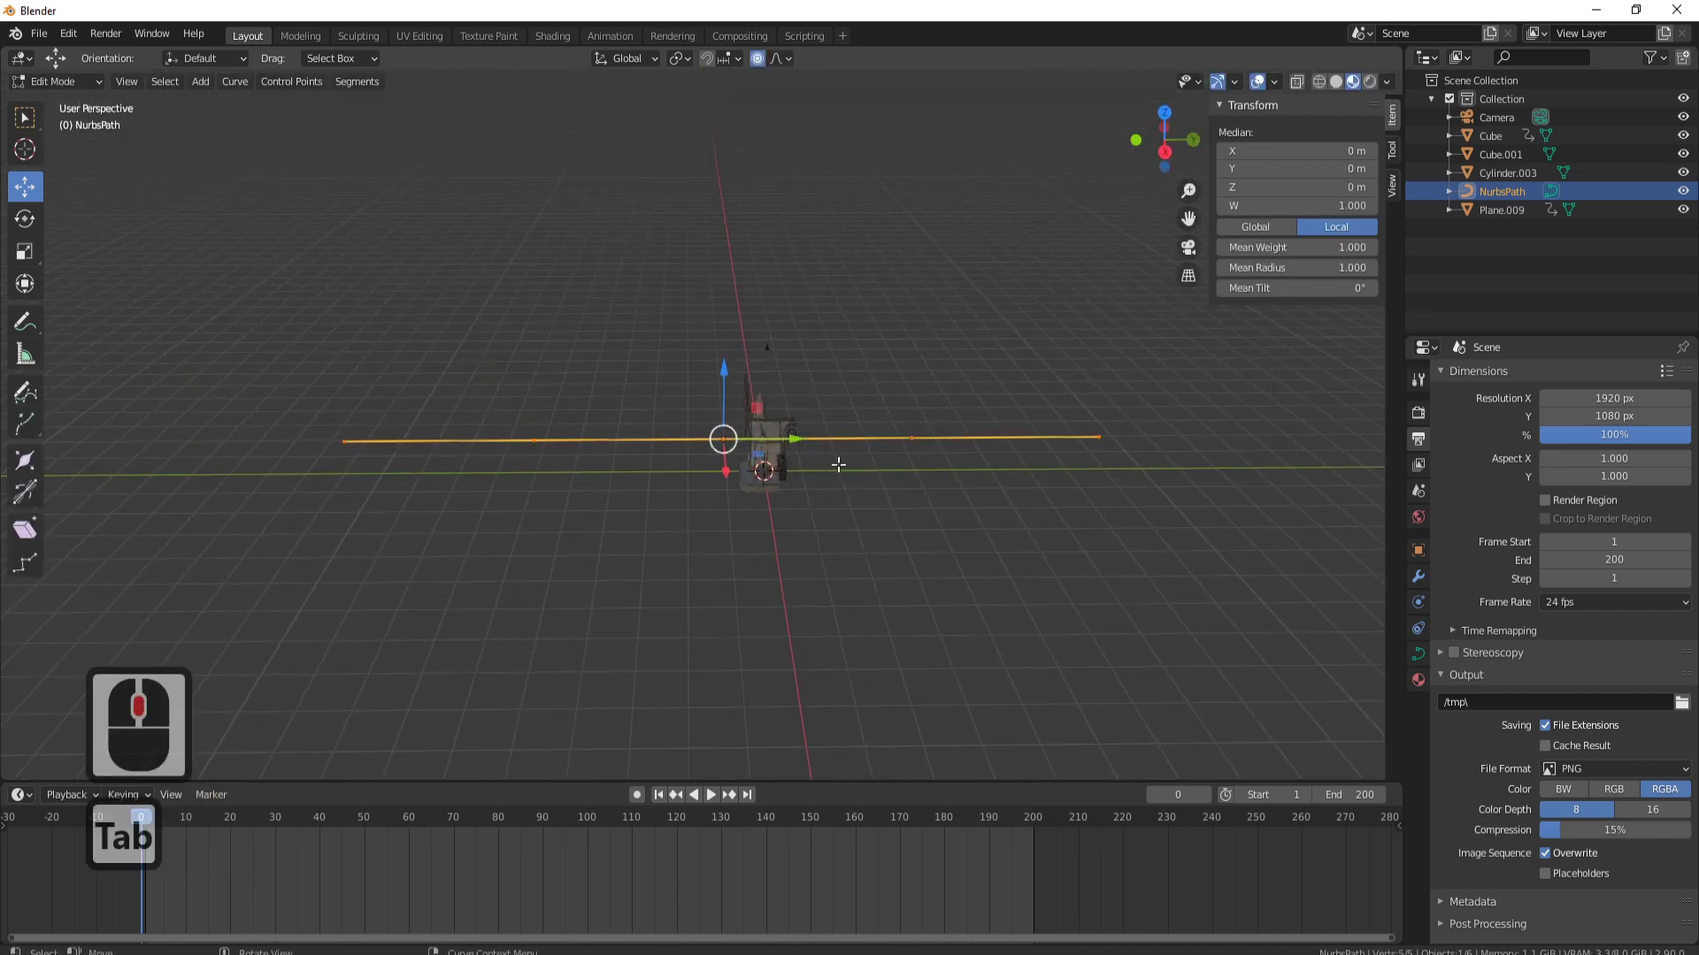
scroll(592, 456, up, 3)
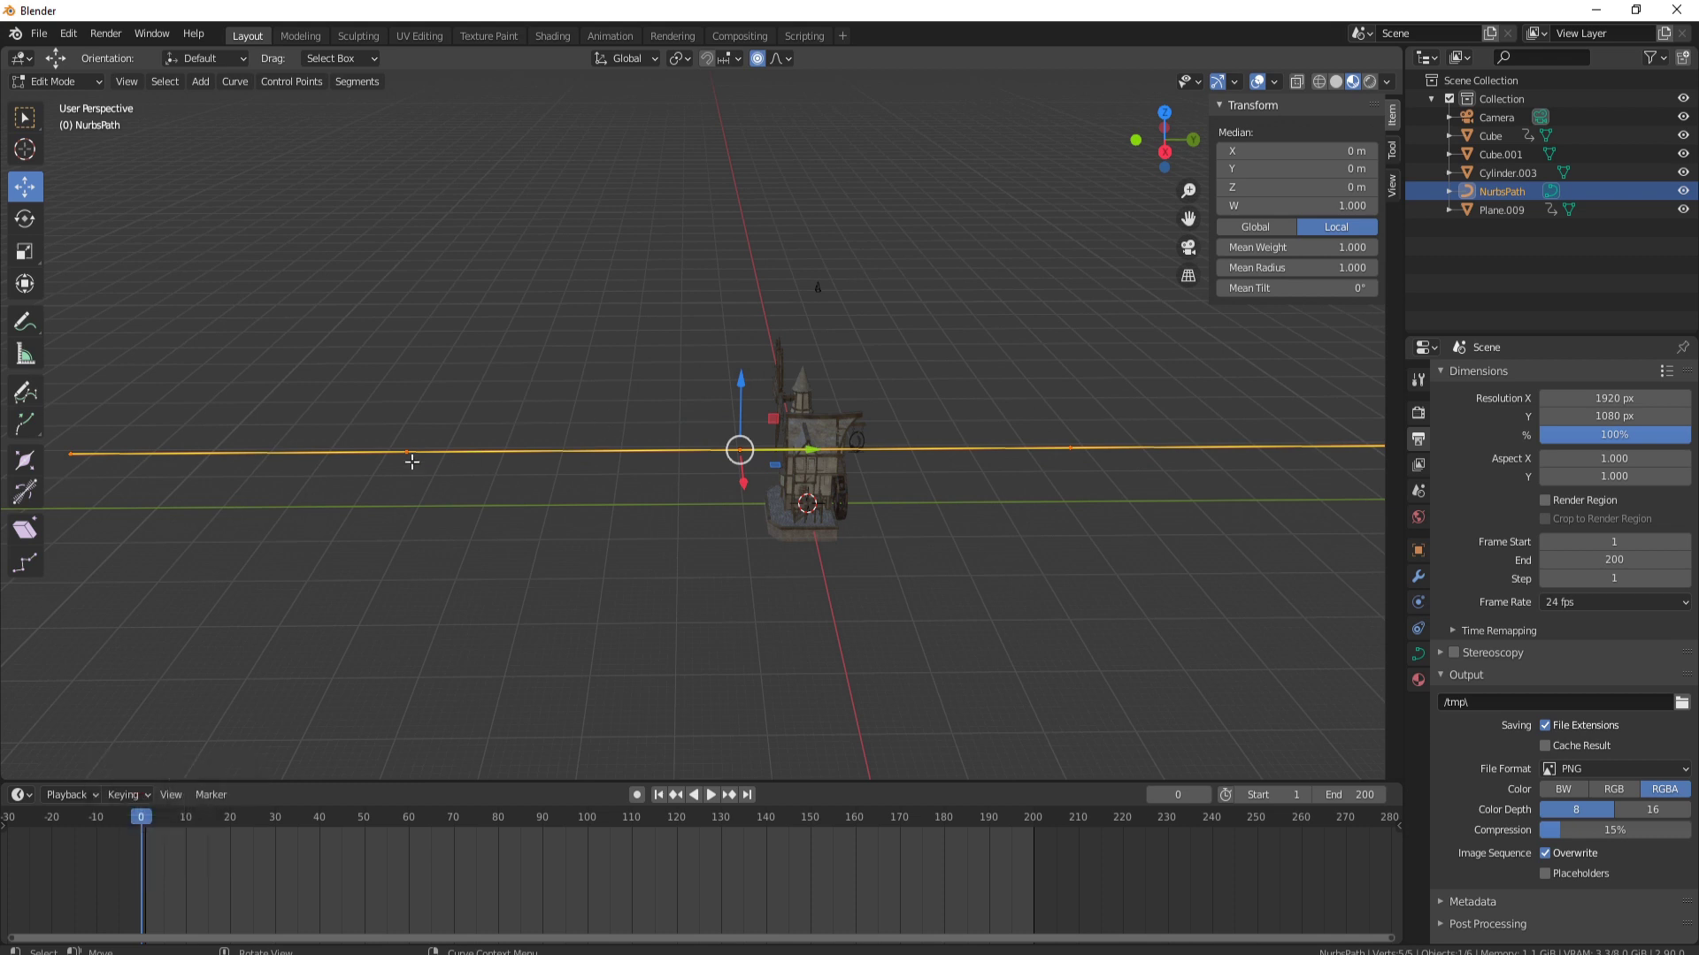
scroll(494, 443, down, 2)
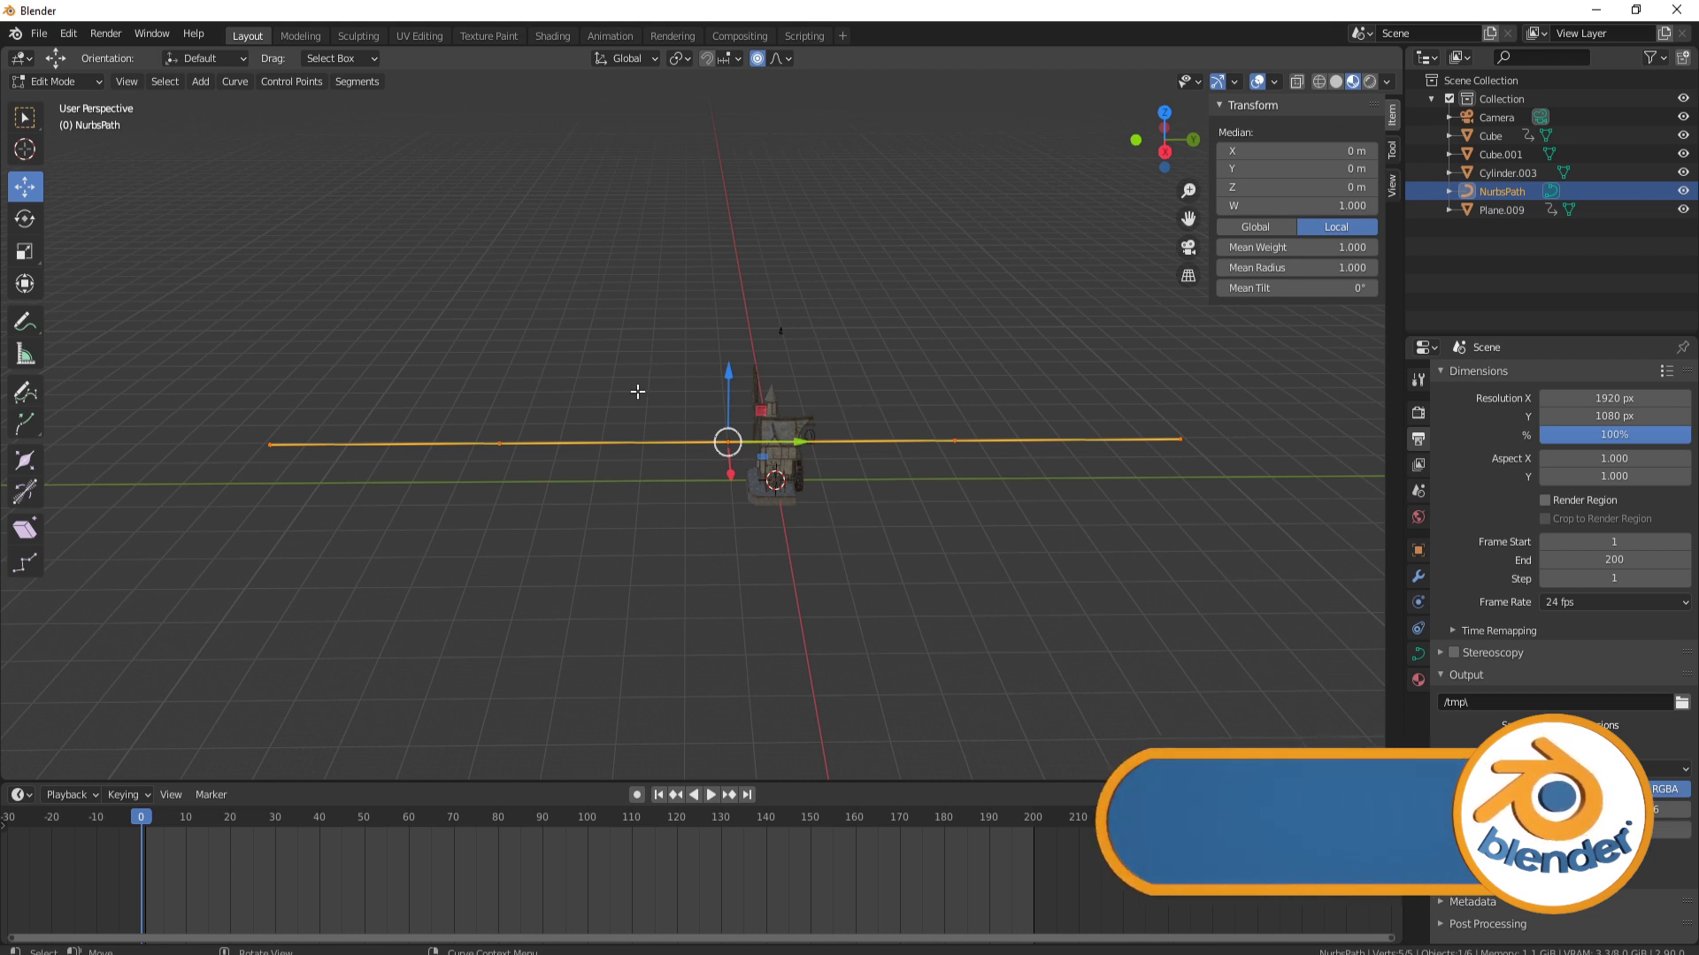
right_click(650, 334)
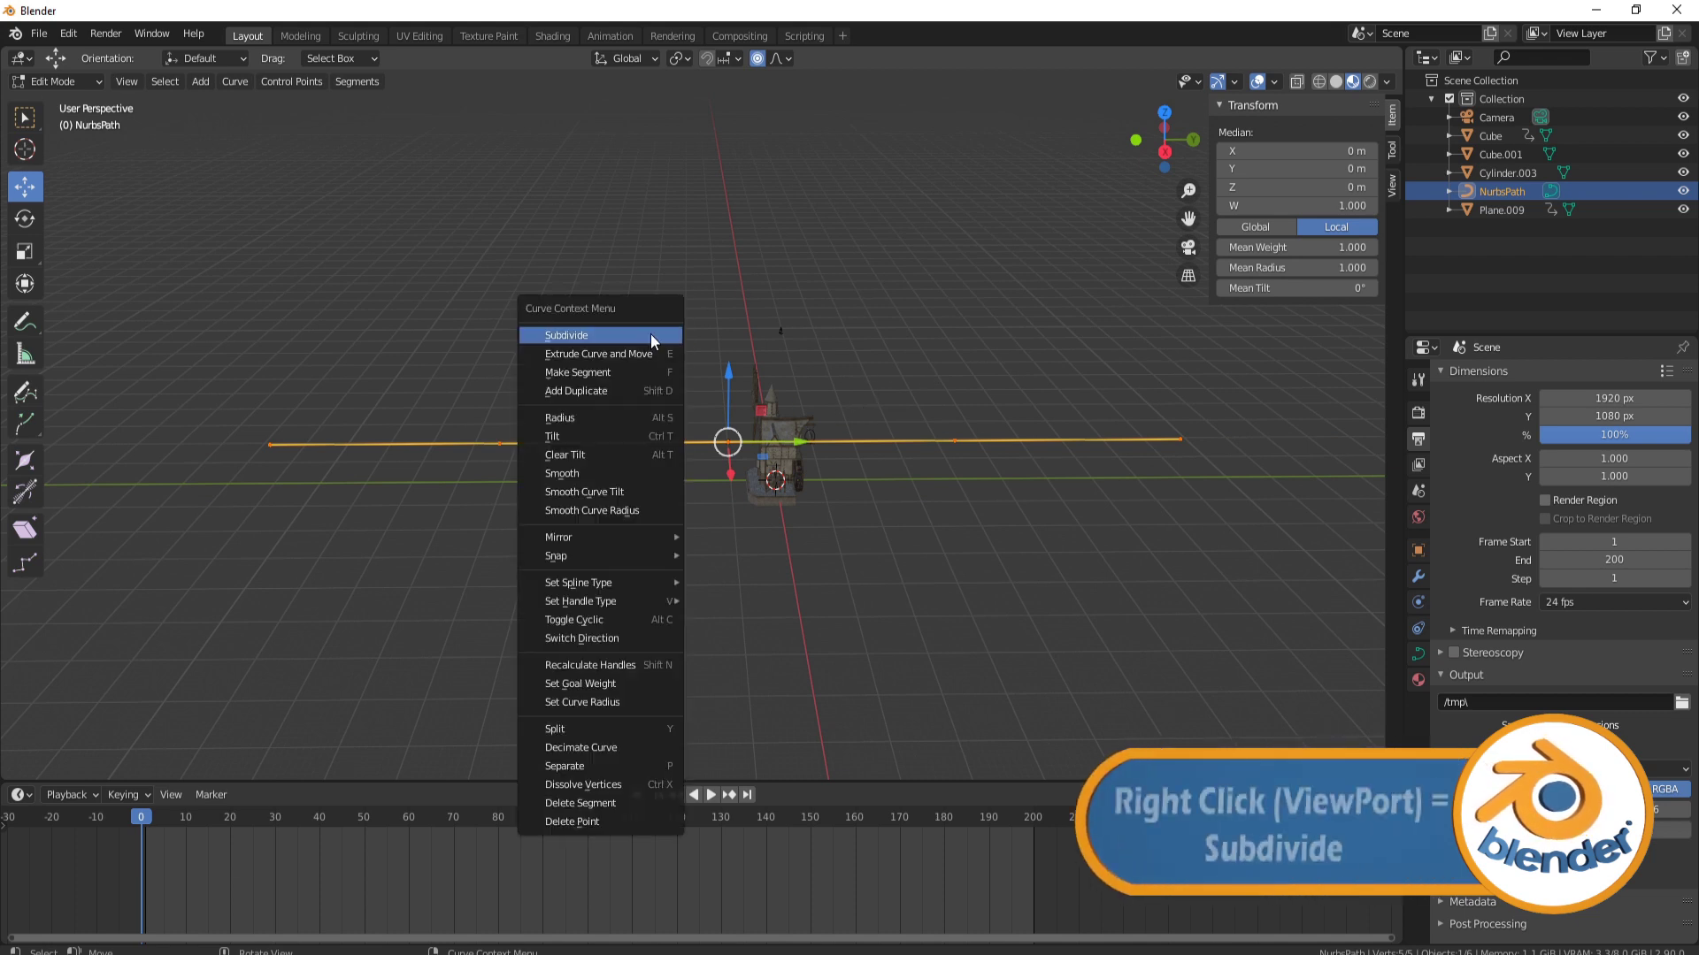
click(586, 333)
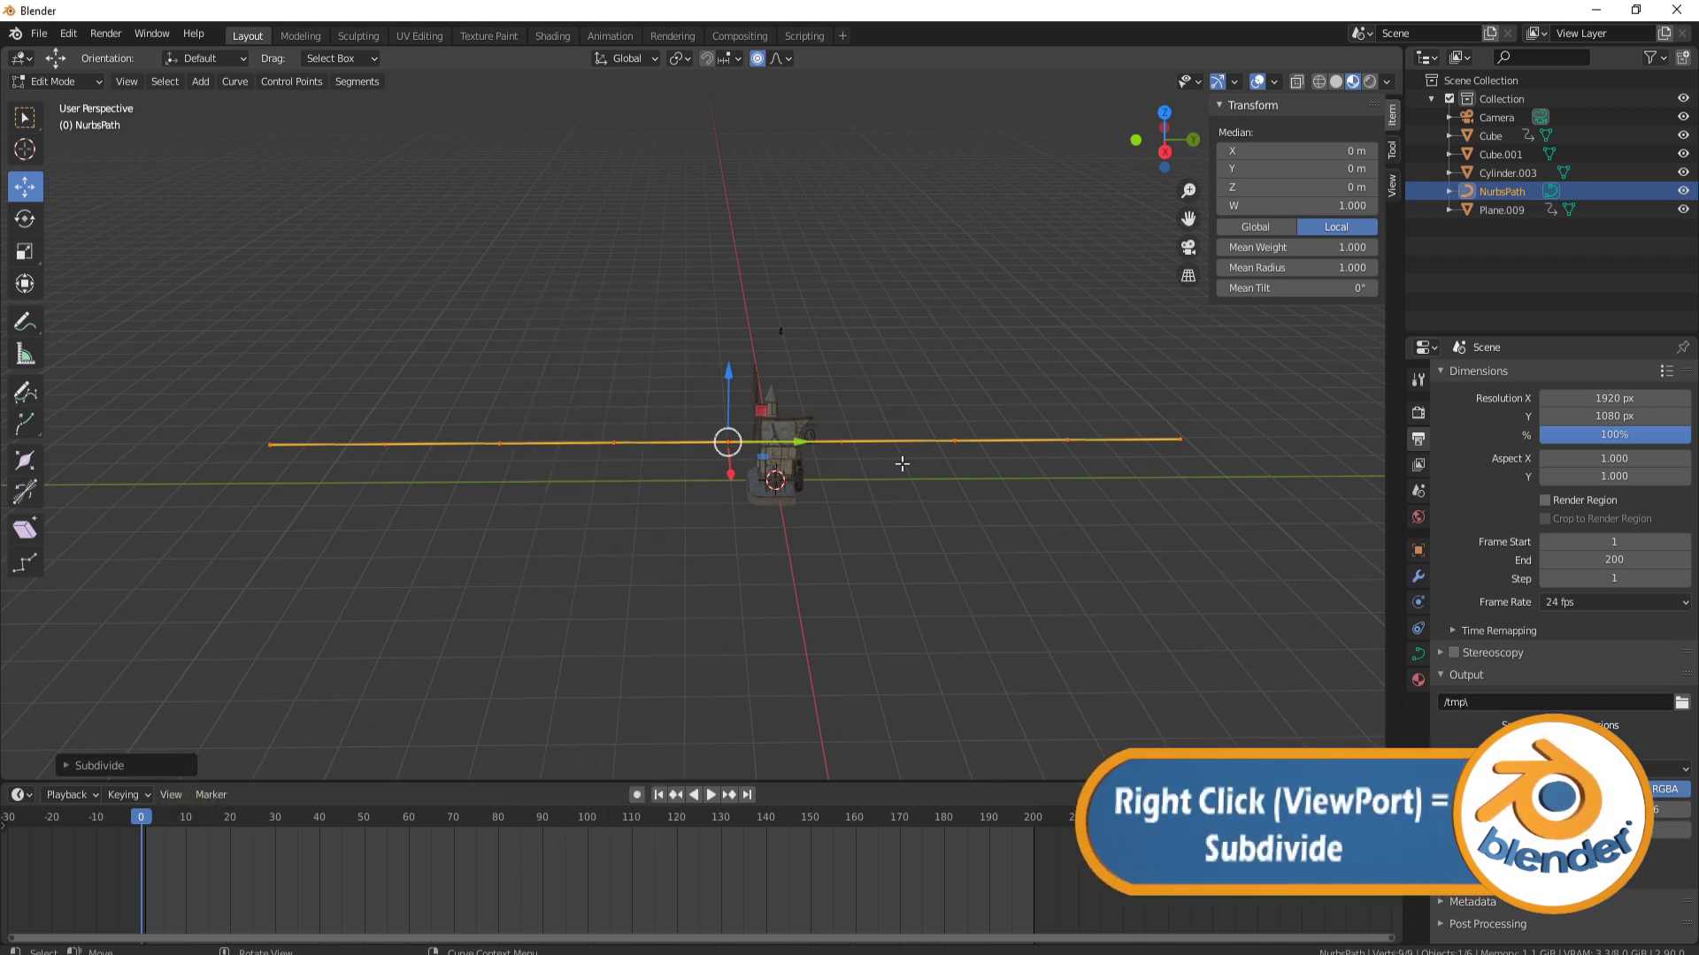
right_click(610, 335)
click(585, 333)
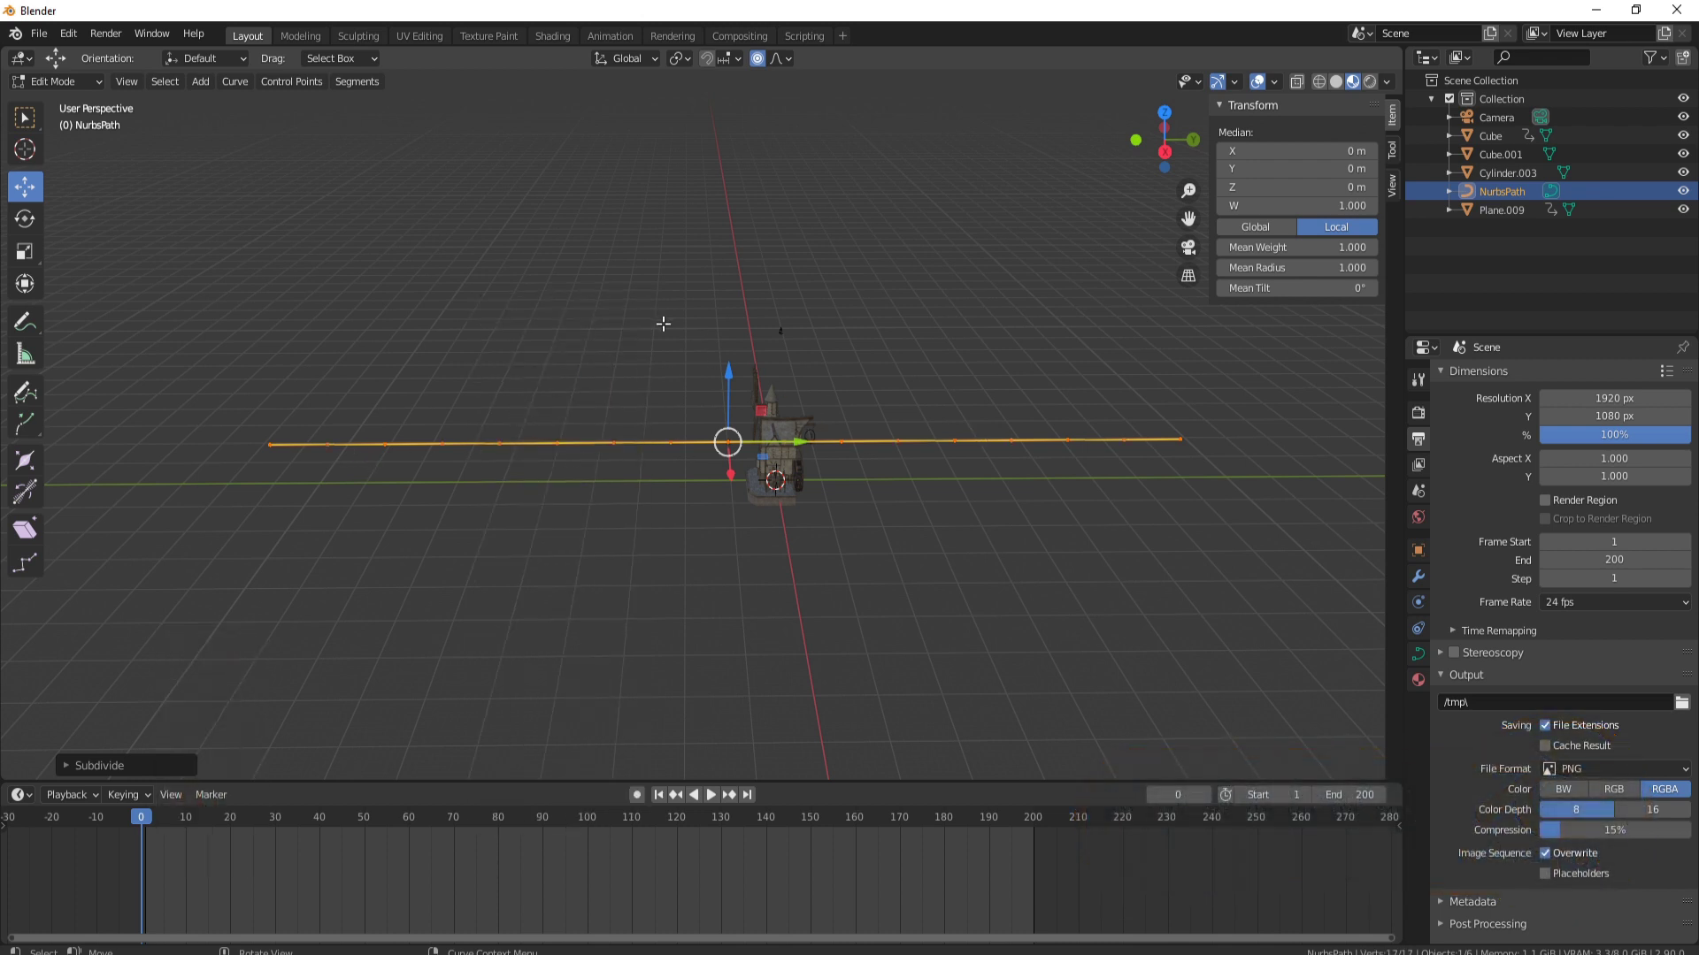
With proportional editing on, shift the control point just before the windmill toward negative X to bend the path
middle_drag(664, 324, 692, 429)
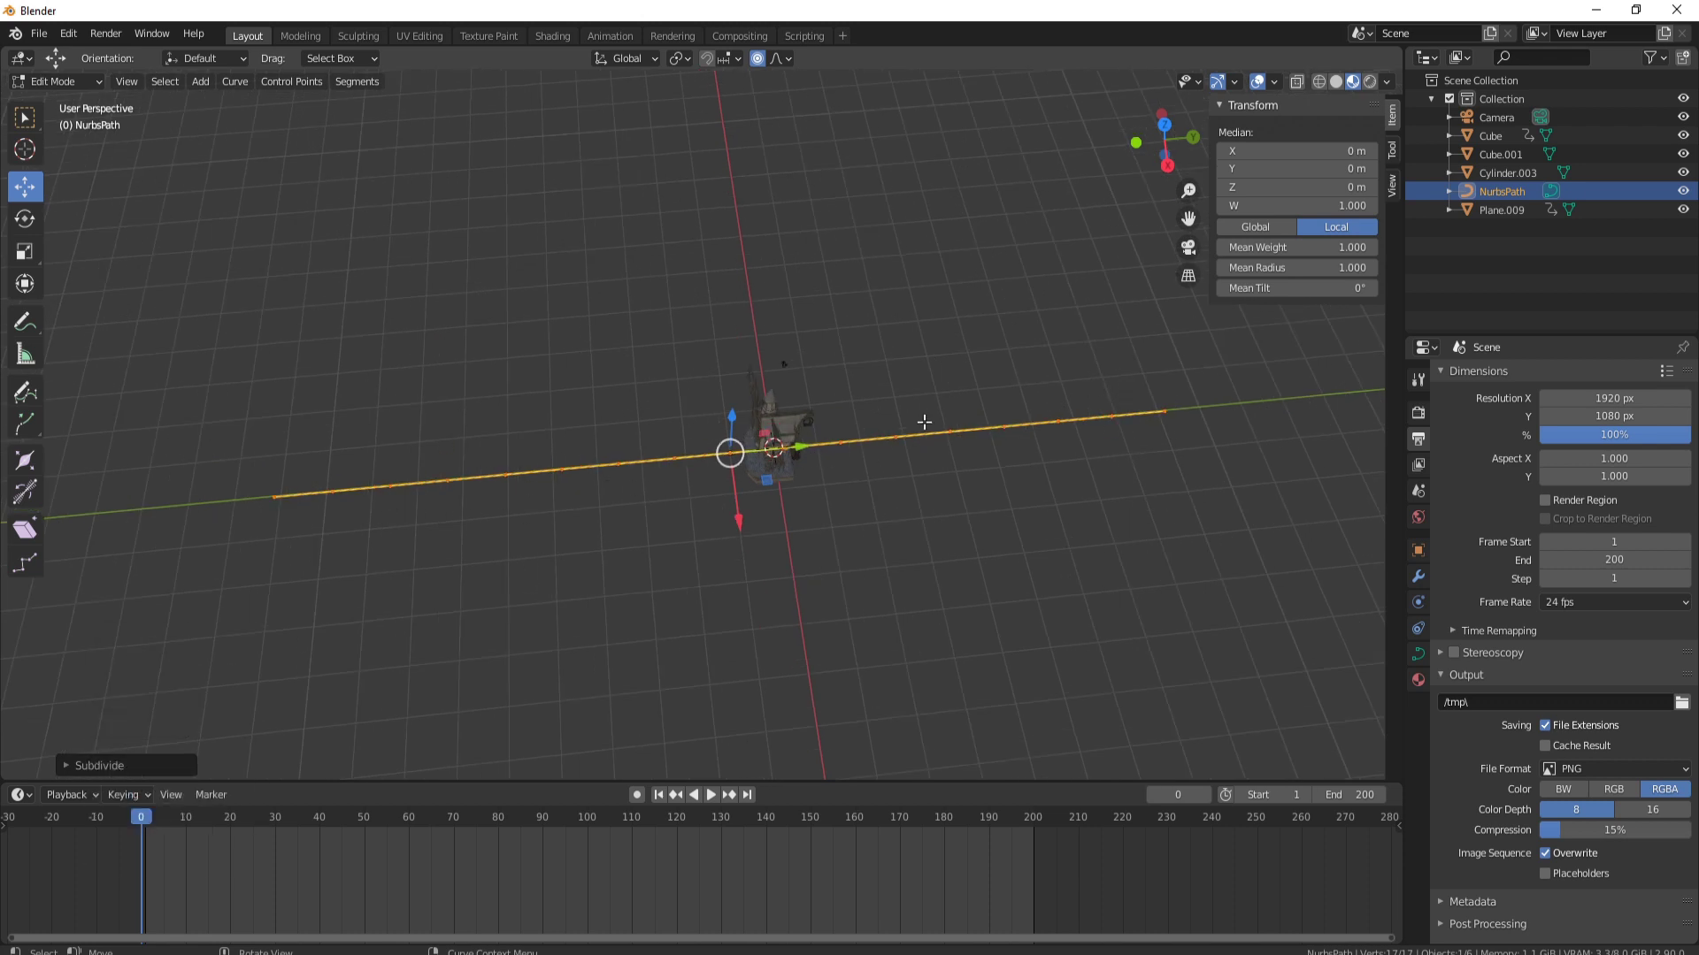
key(KP_7)
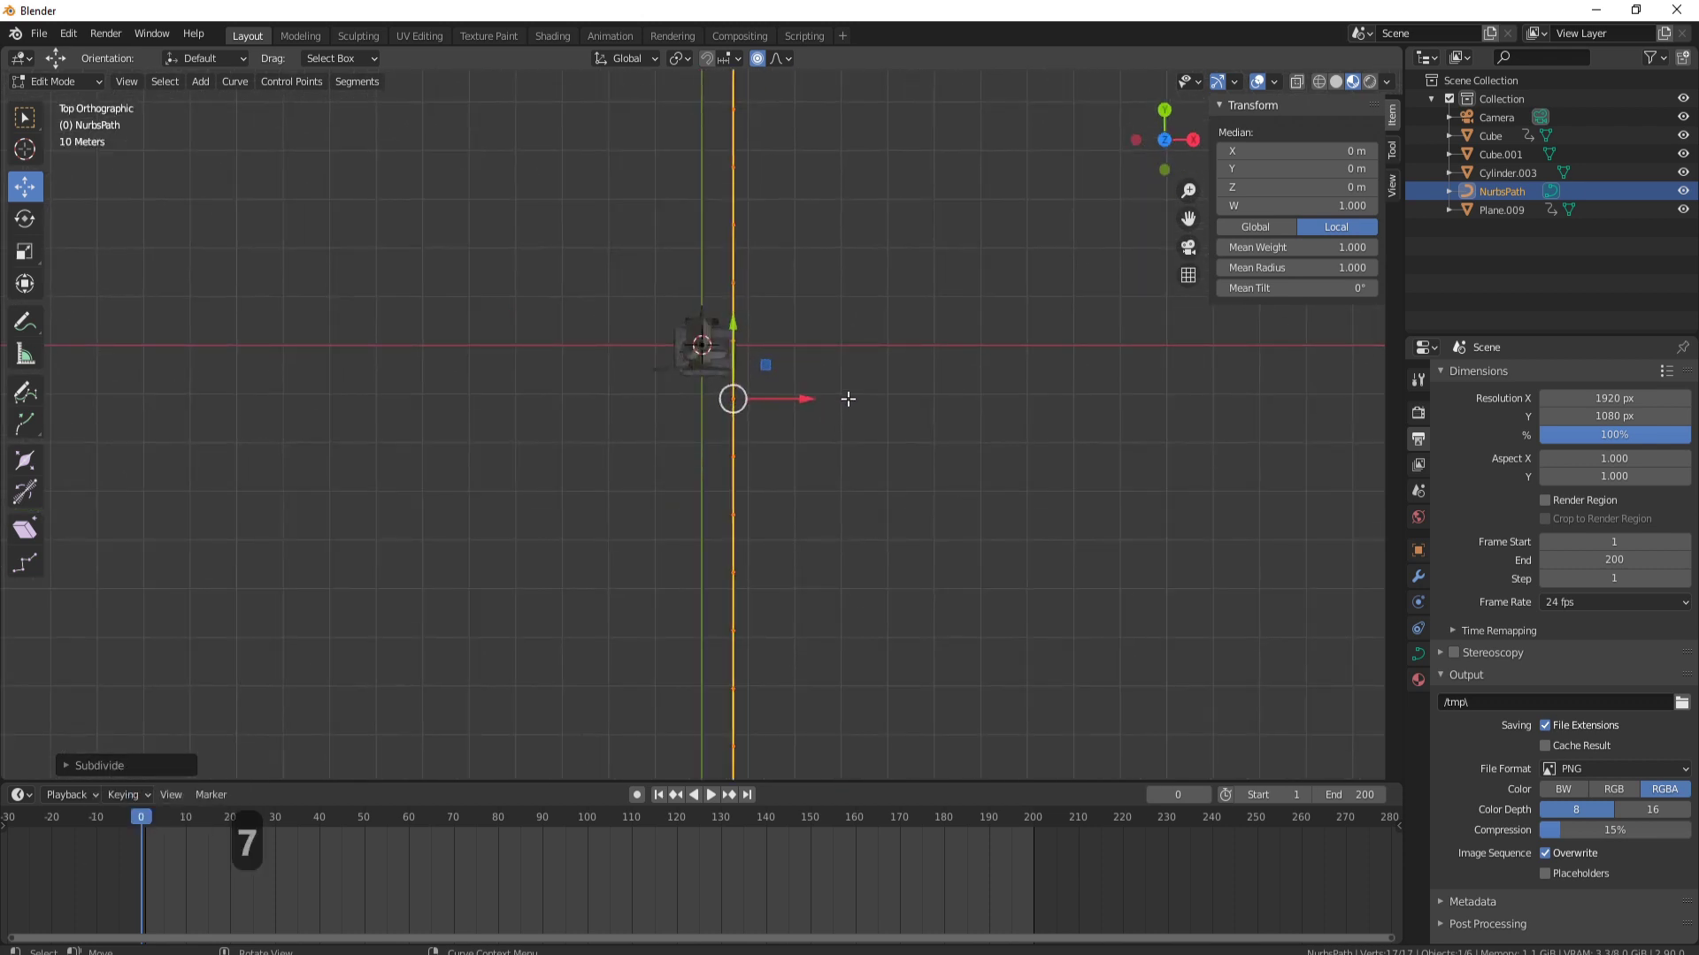
middle_click(800, 497)
click(725, 487)
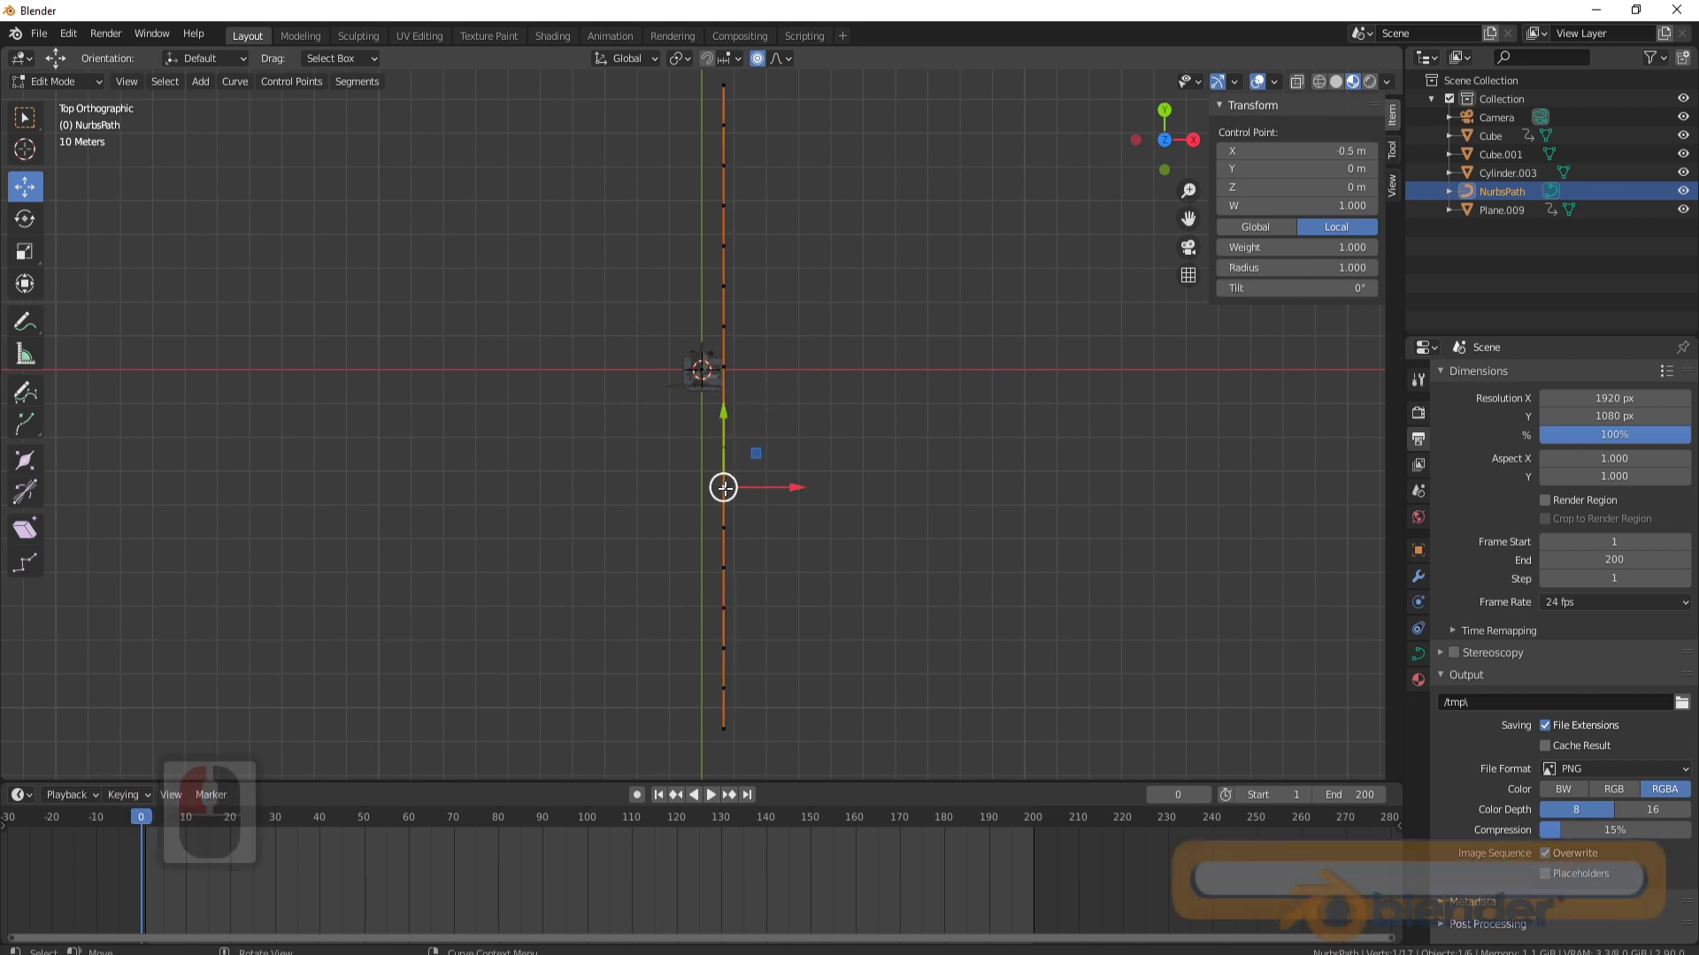
click(758, 59)
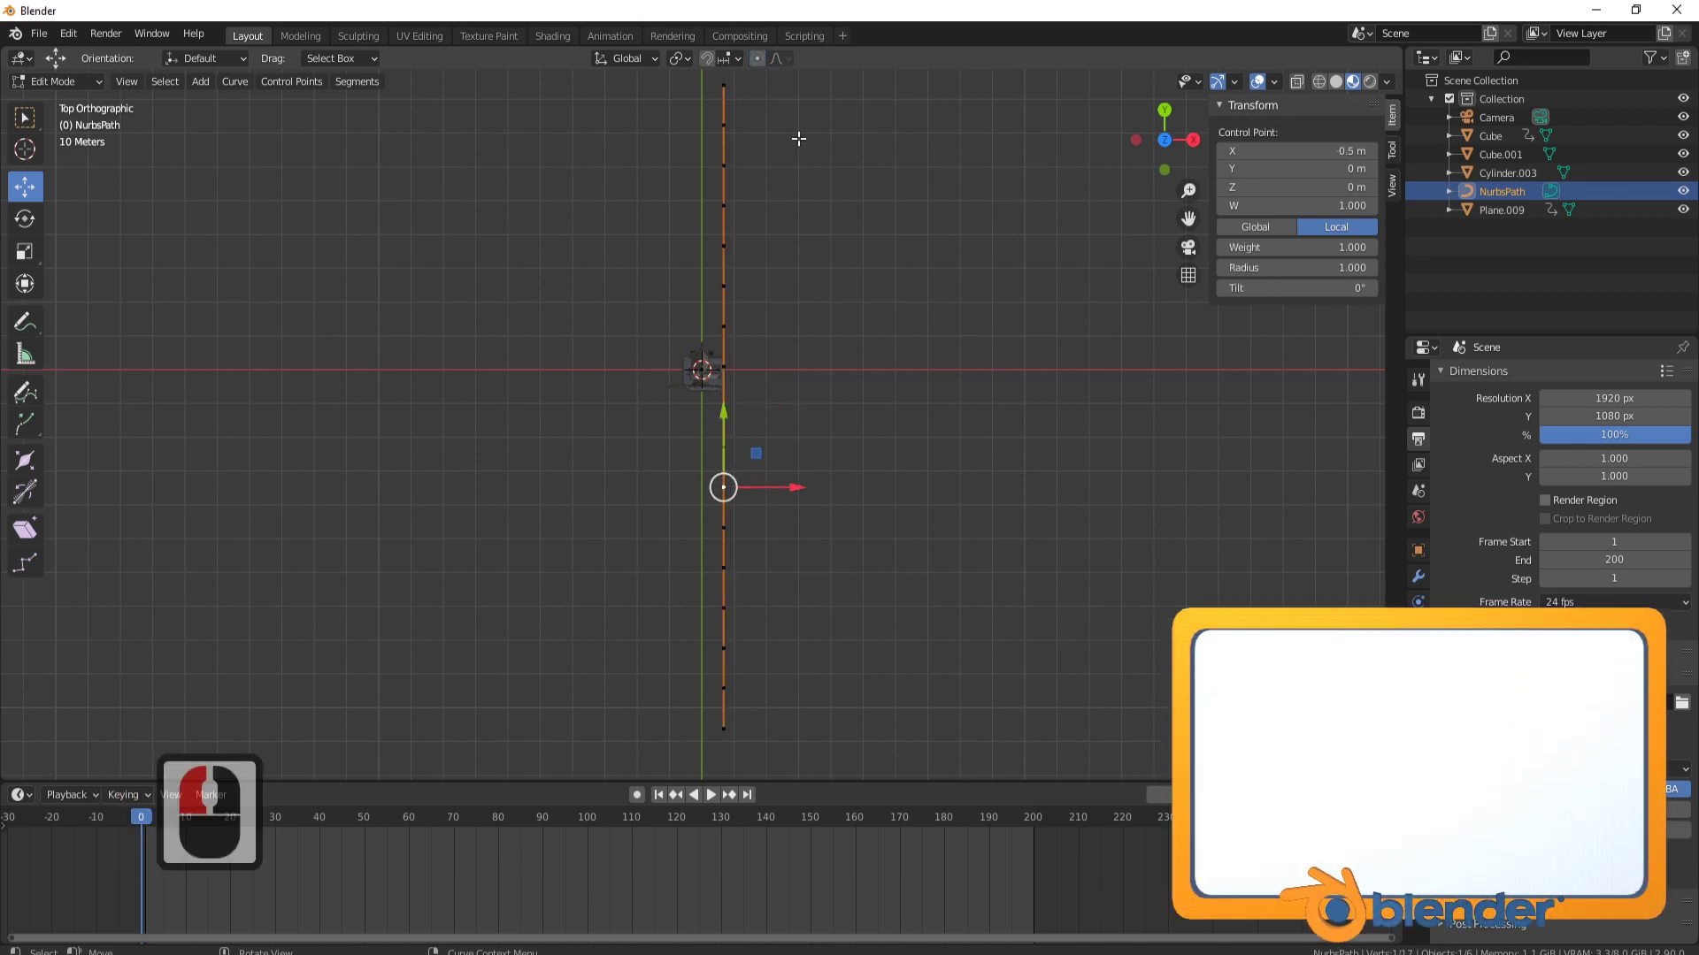
click(757, 58)
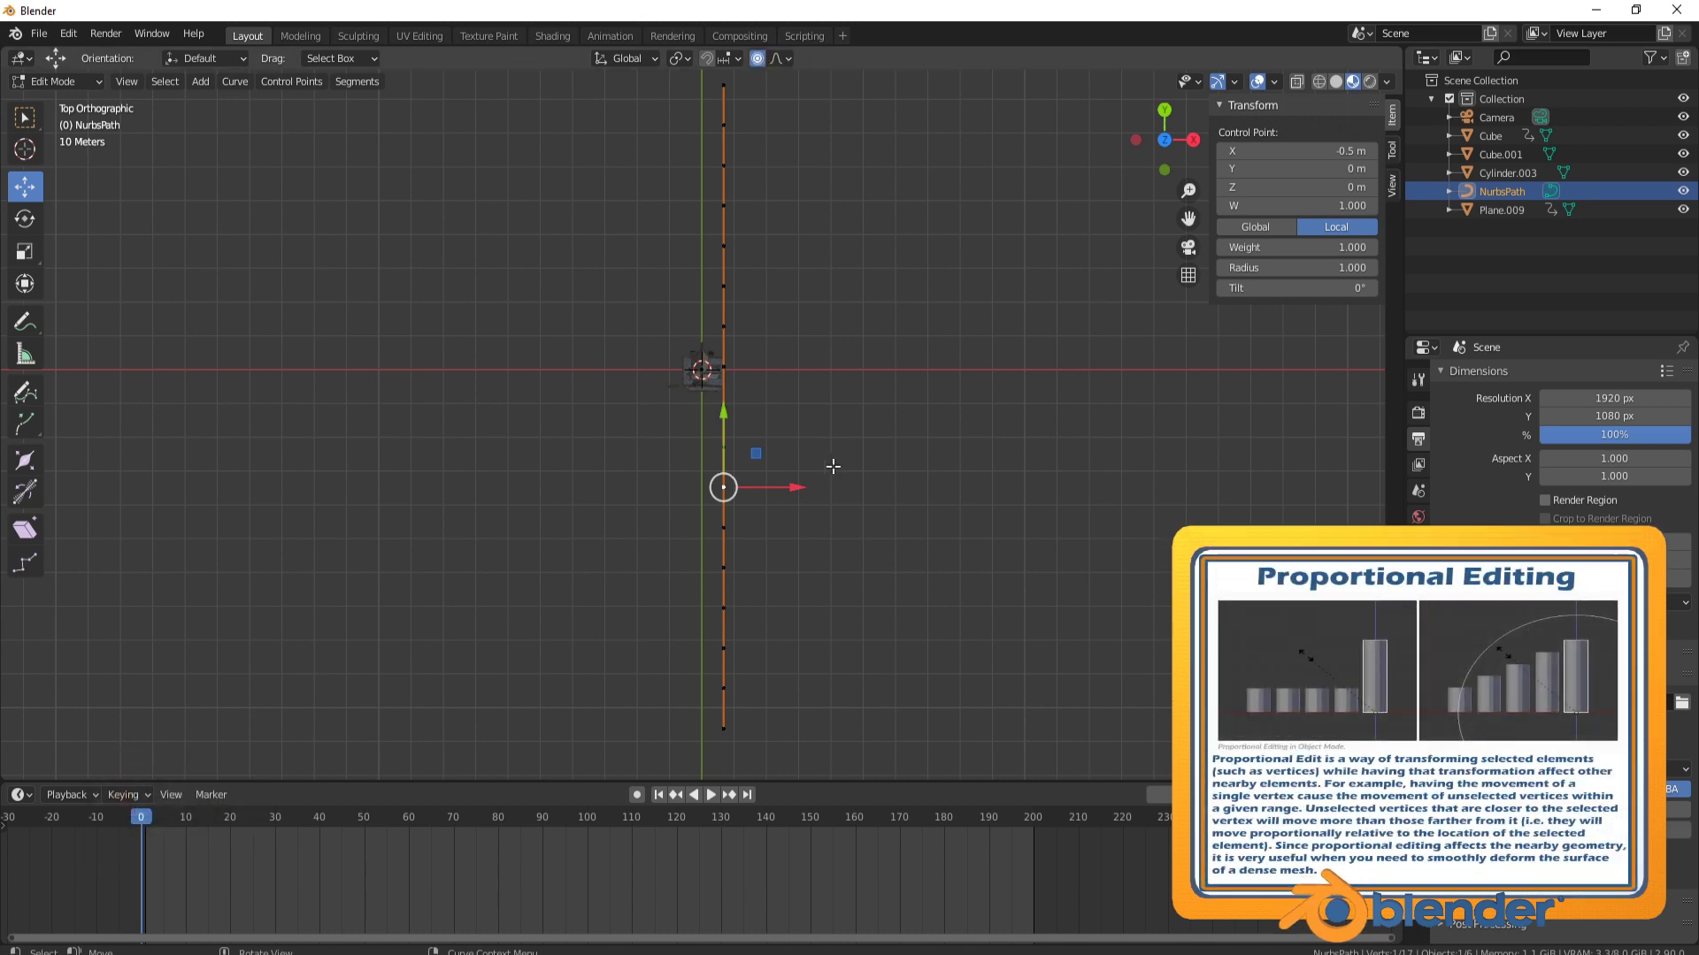
mouse_move(794, 489)
mouse_down()
mouse_move(826, 495)
mouse_move(766, 502)
mouse_up()
scroll(804, 492, down, 6)
Bend the path toward positive X at a point just past the windmill, and move its far end toward negative X to local Y about 29 m
click(720, 325)
drag(783, 332, 838, 328)
right_click(837, 328)
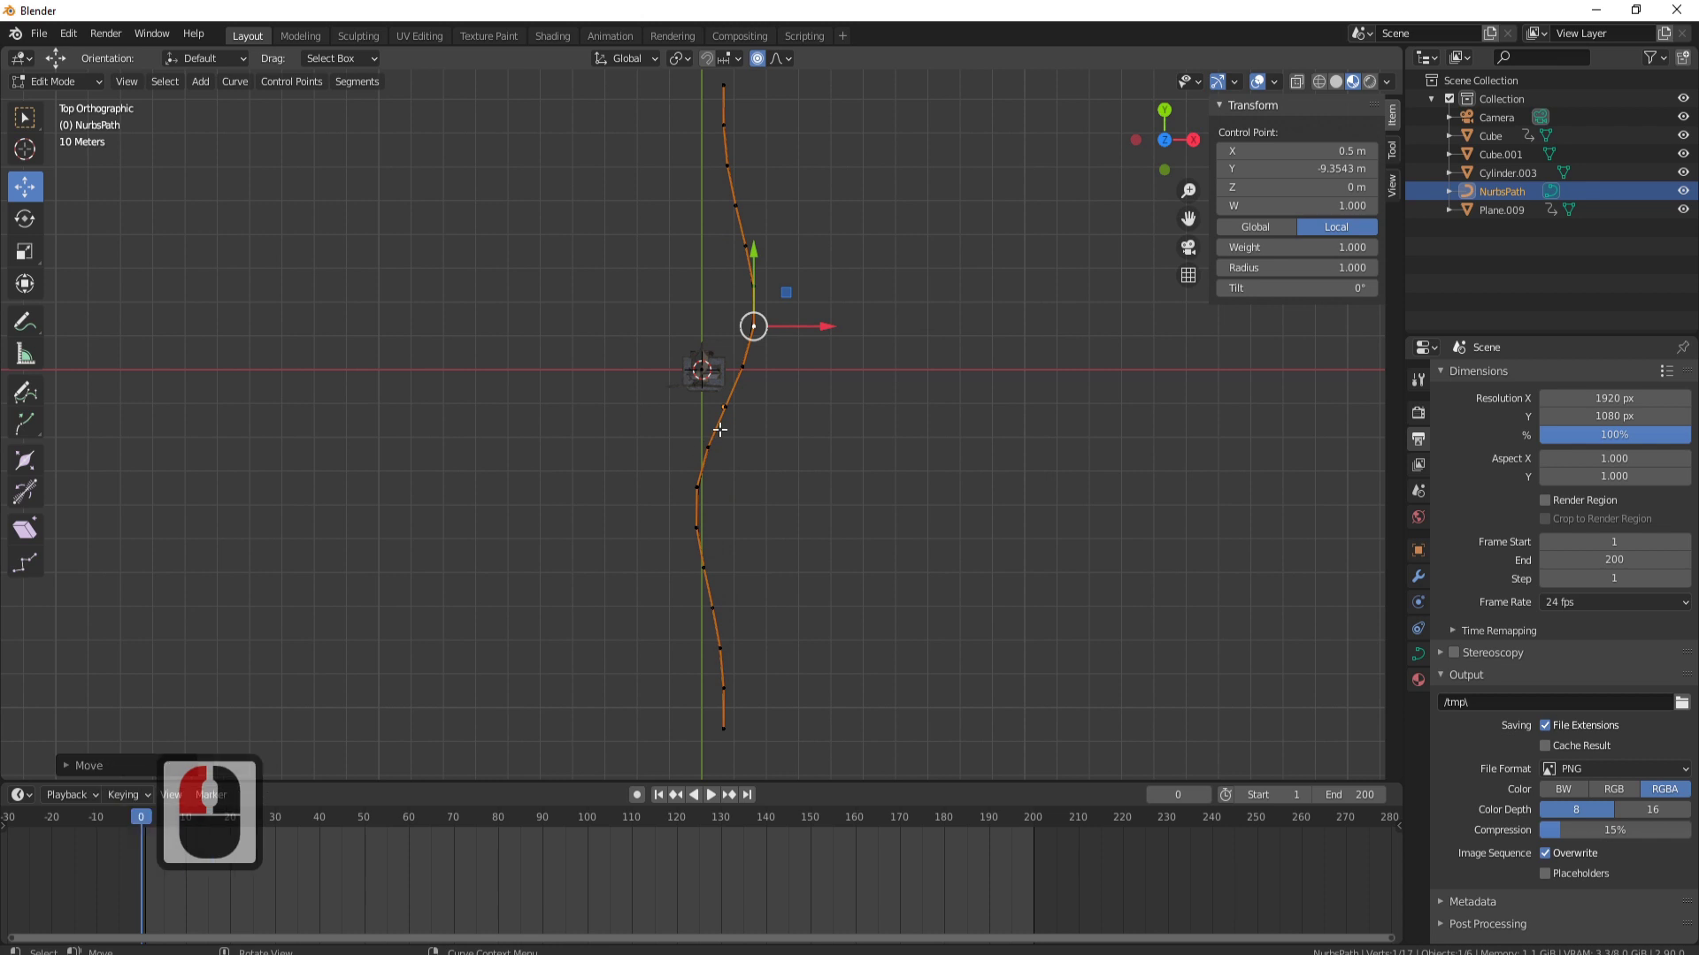
click(722, 89)
drag(783, 85, 688, 90)
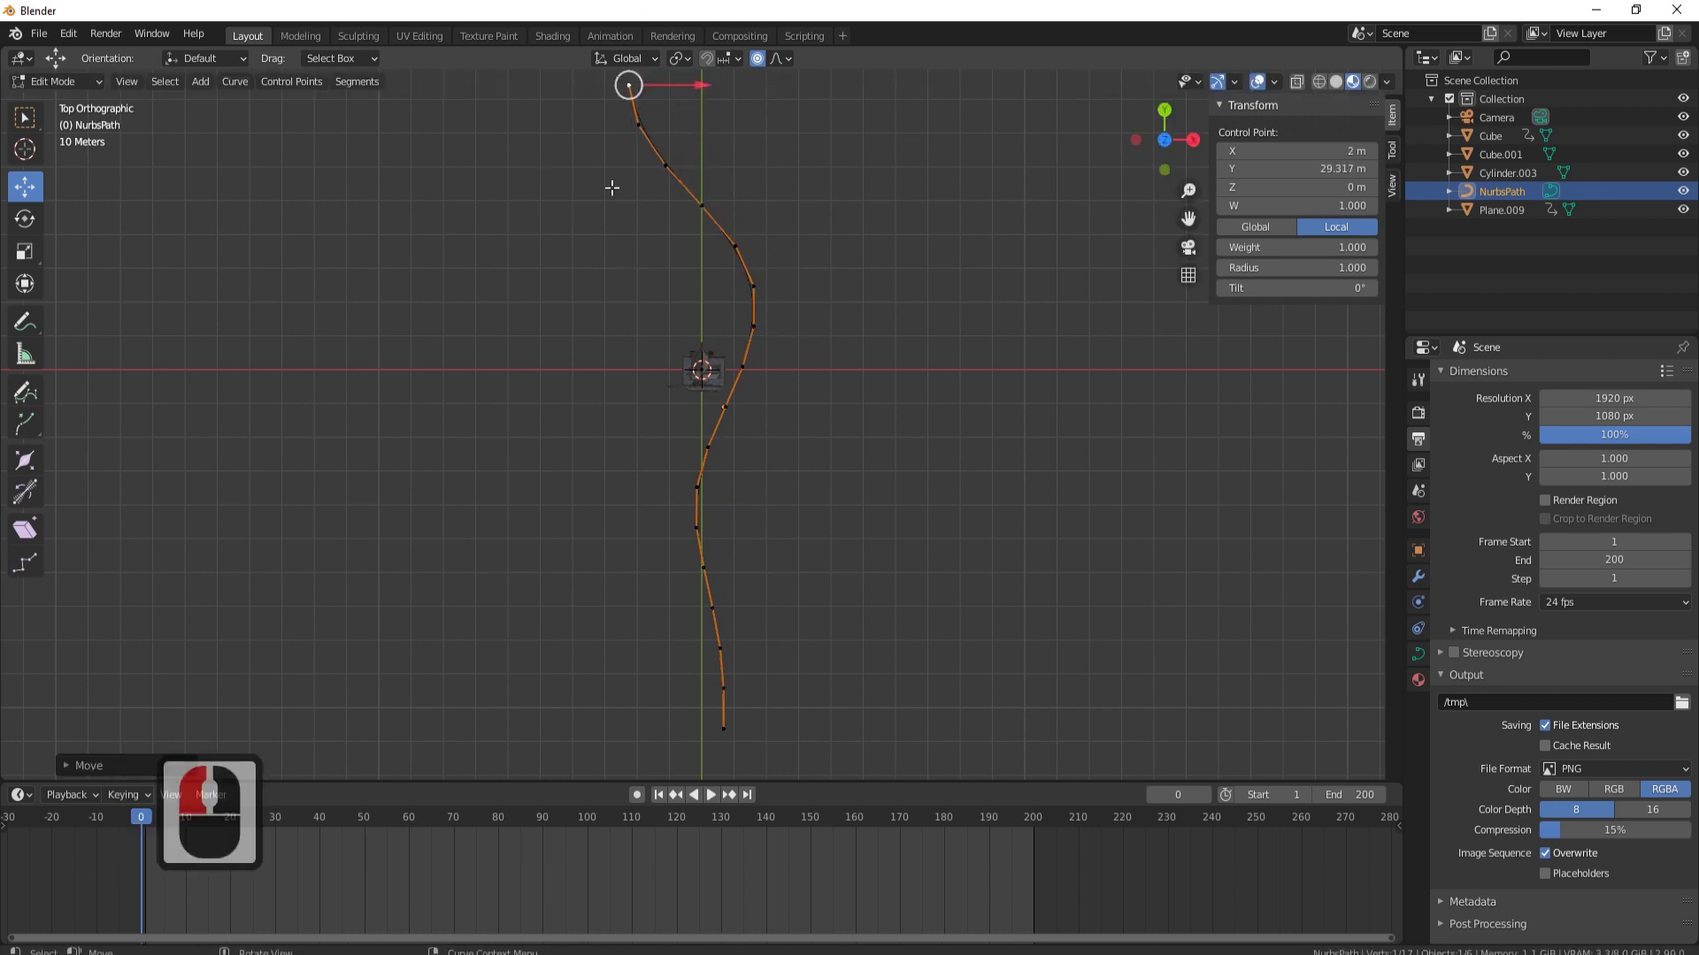
Lower the control point ahead of the windmill to local Z about -14.6 m so the path dips there
shift+middle_drag(631, 201, 646, 289)
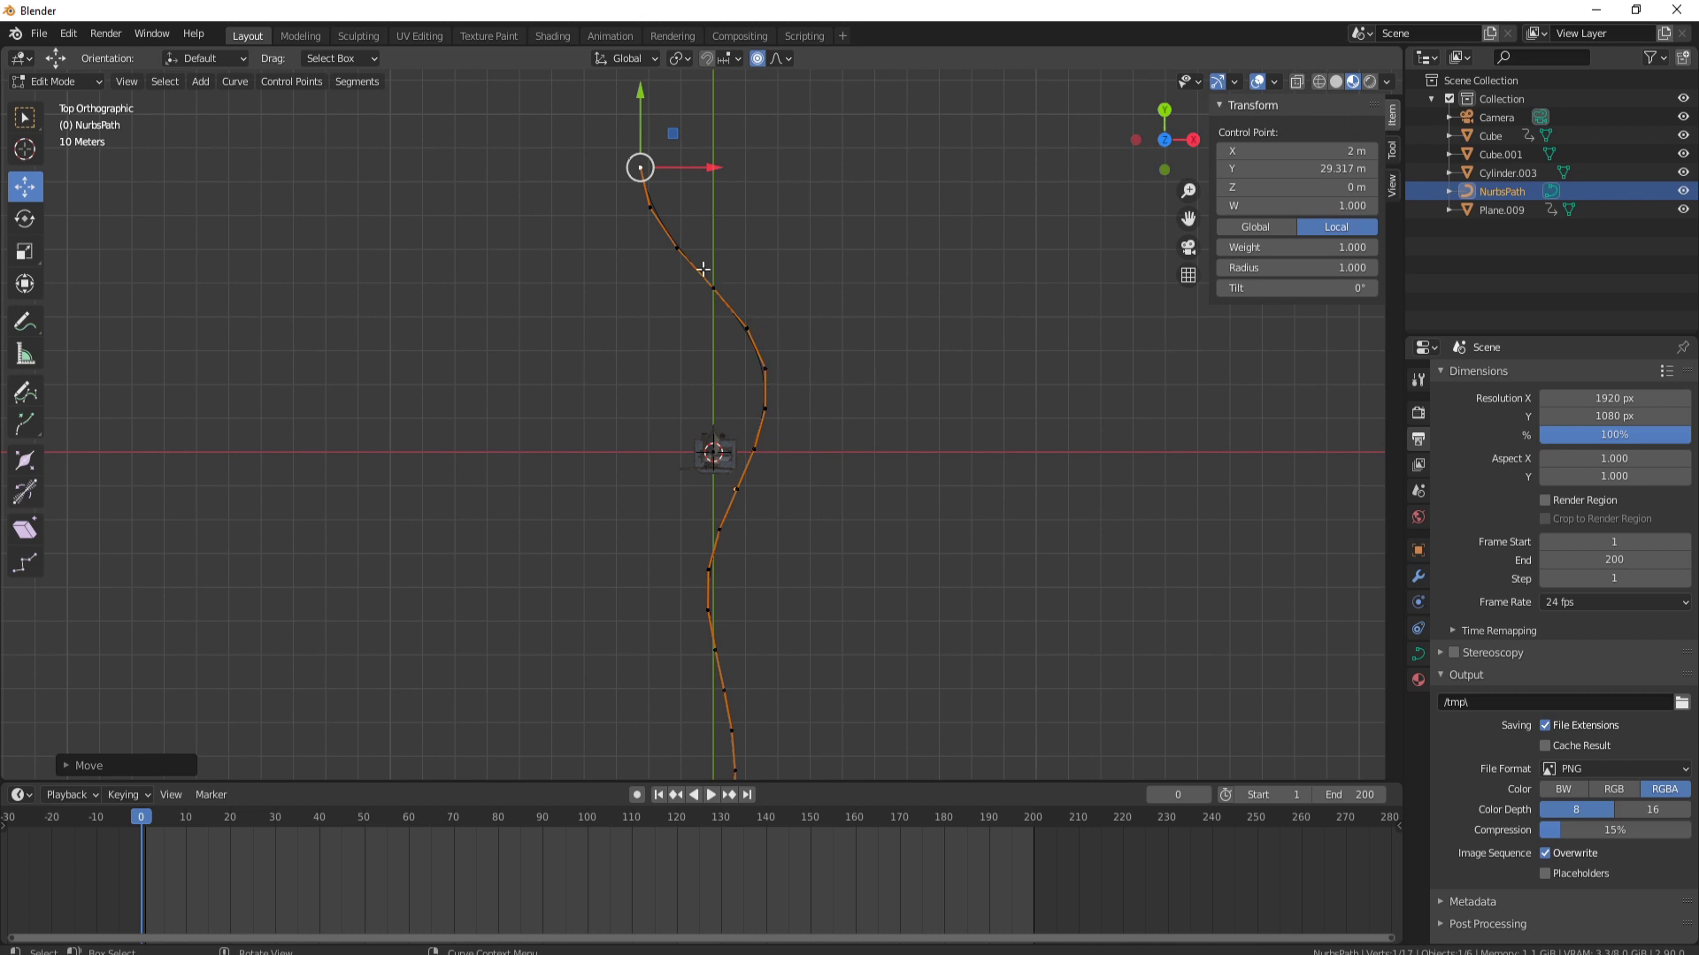
middle_drag(999, 383, 827, 206)
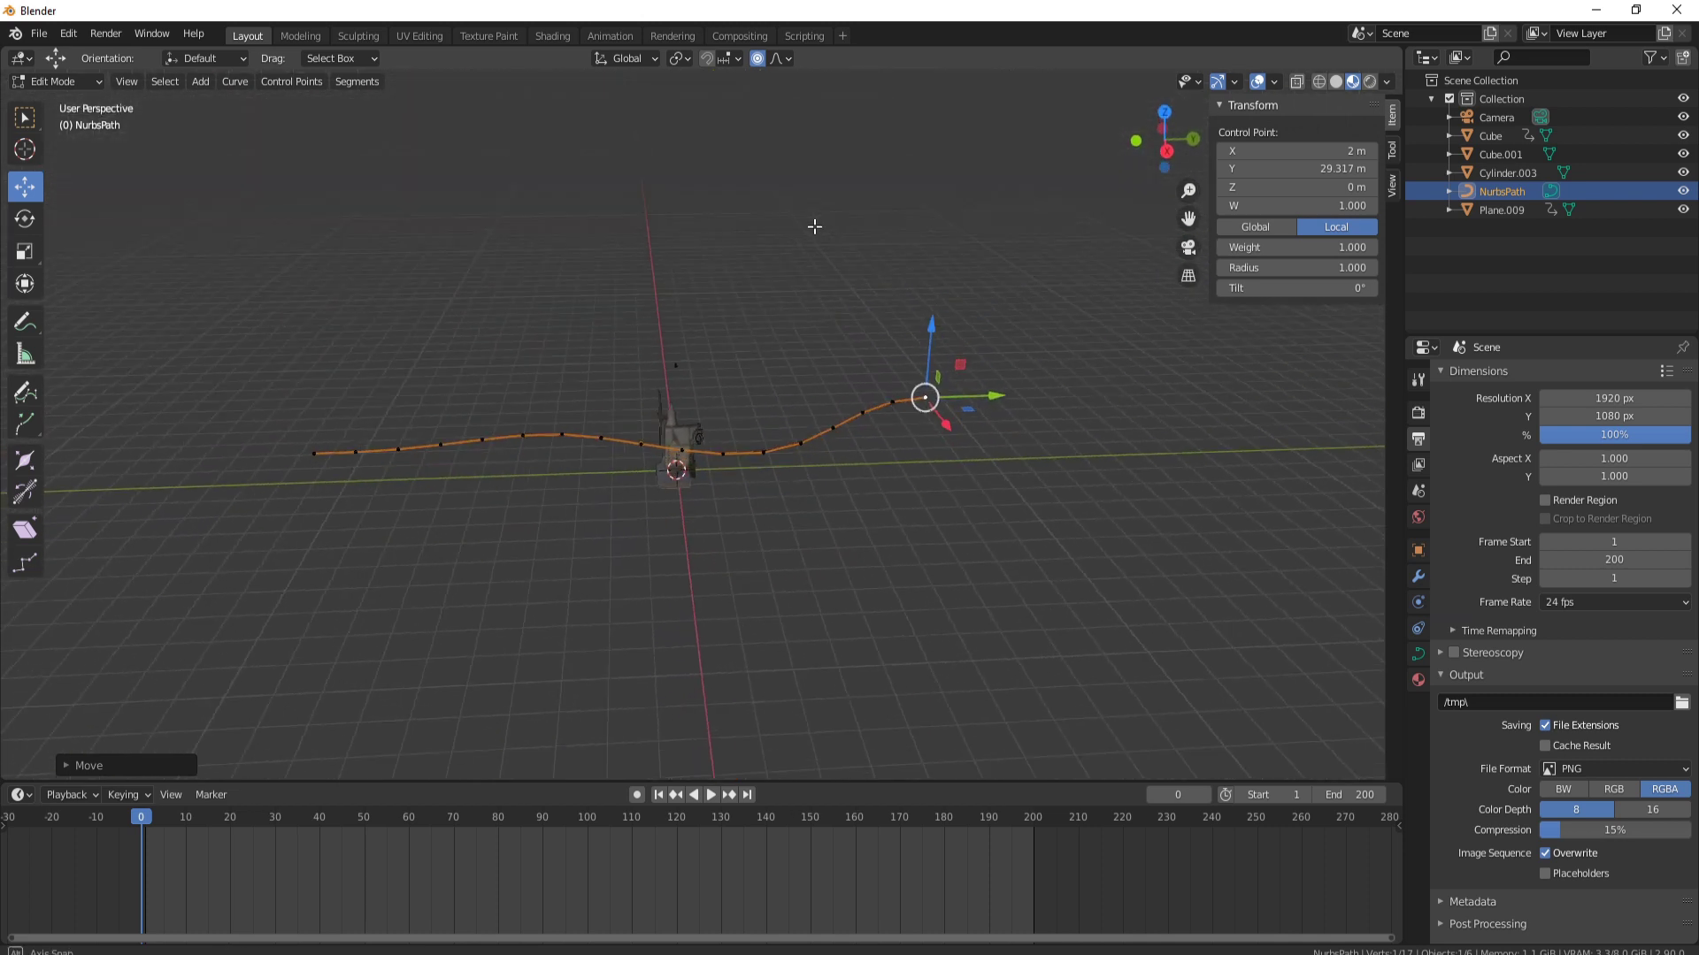
middle_drag(714, 431, 510, 461)
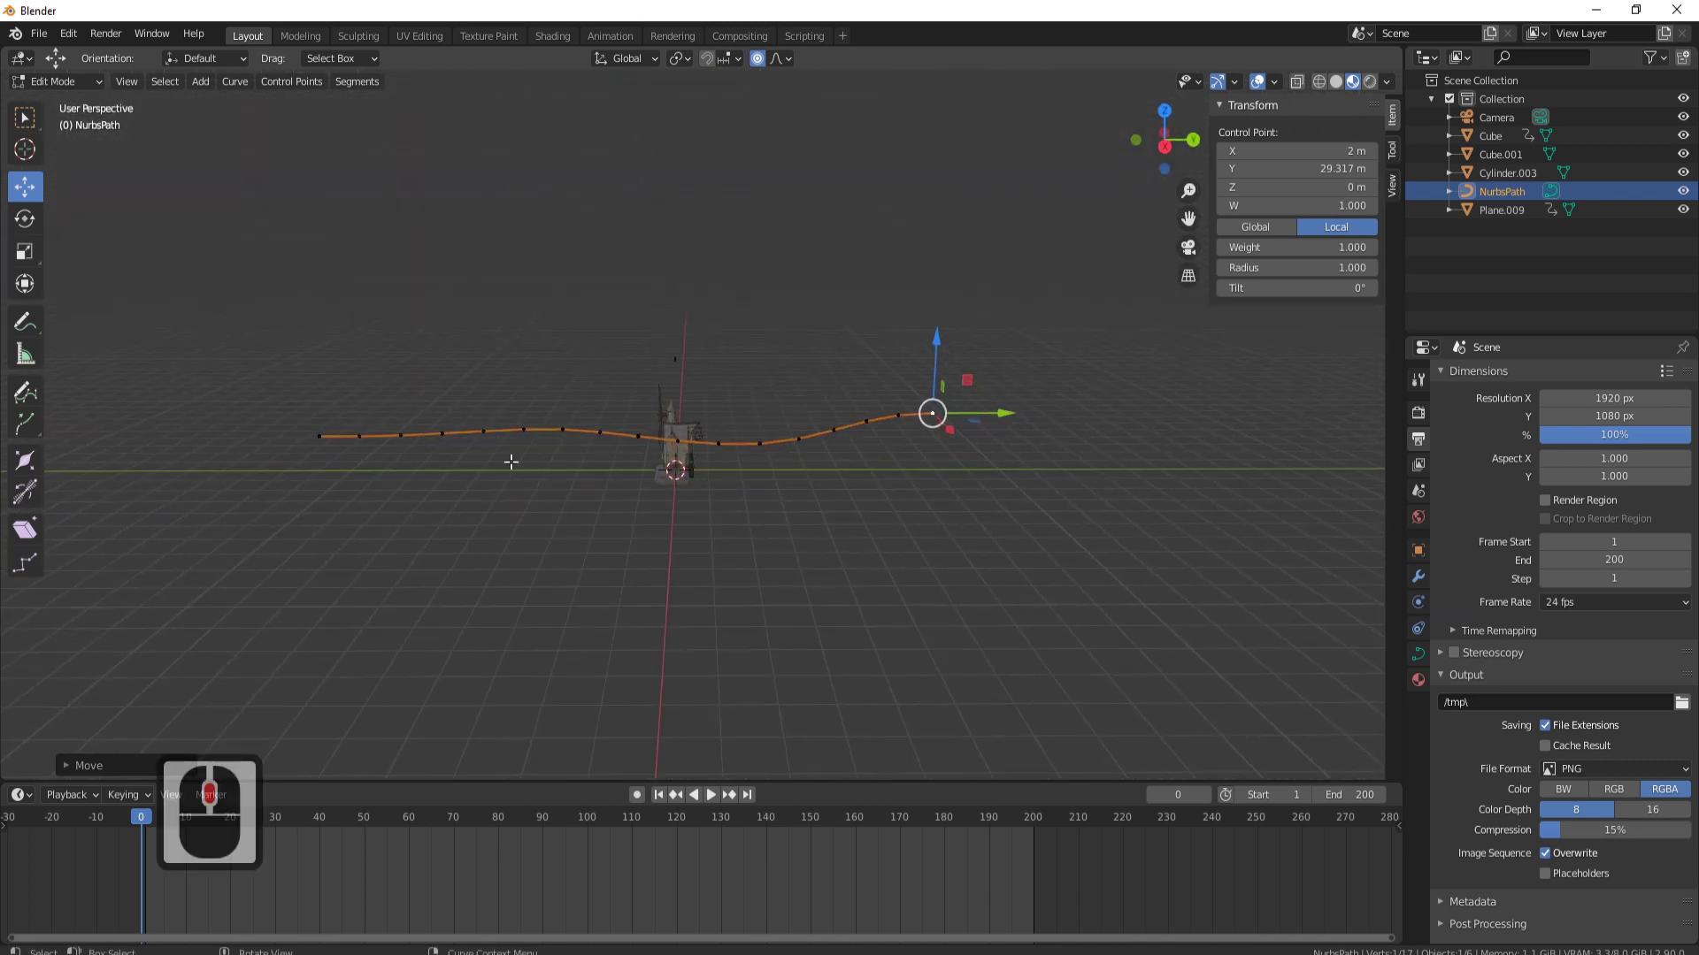
click(588, 442)
drag(603, 368, 600, 421)
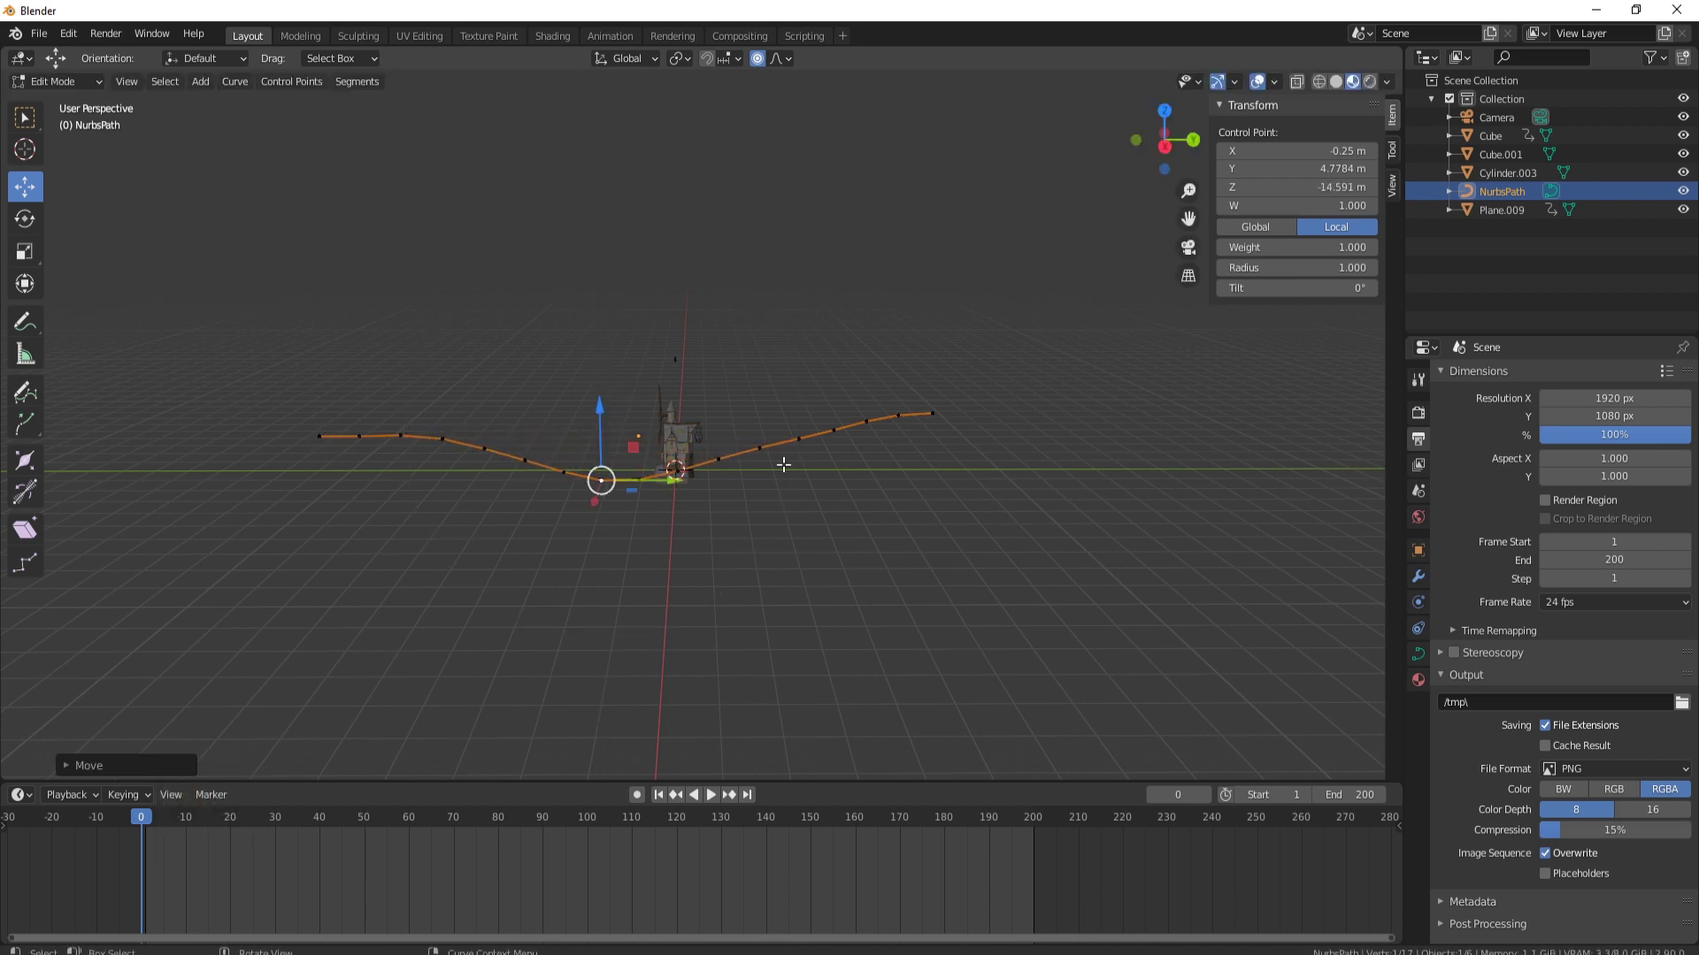
Snap the 3D cursor to the path's starting control point, the end at local X -2 m
middle_drag(827, 370, 391, 431)
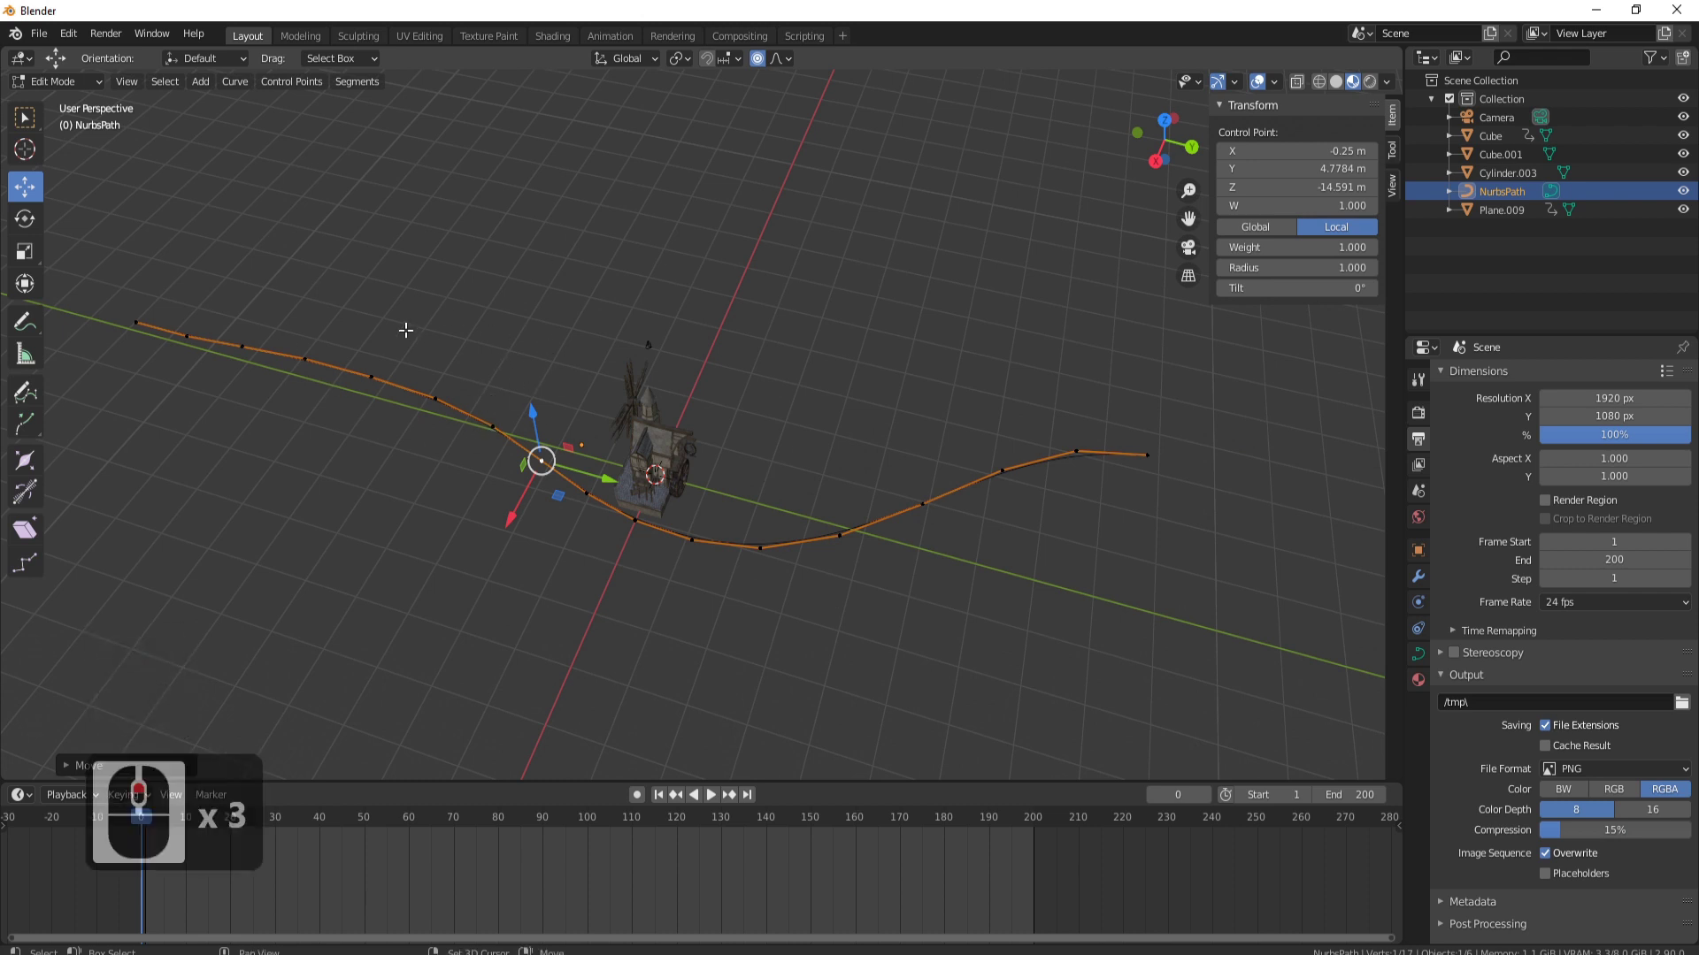
shift+middle_drag(468, 324, 667, 342)
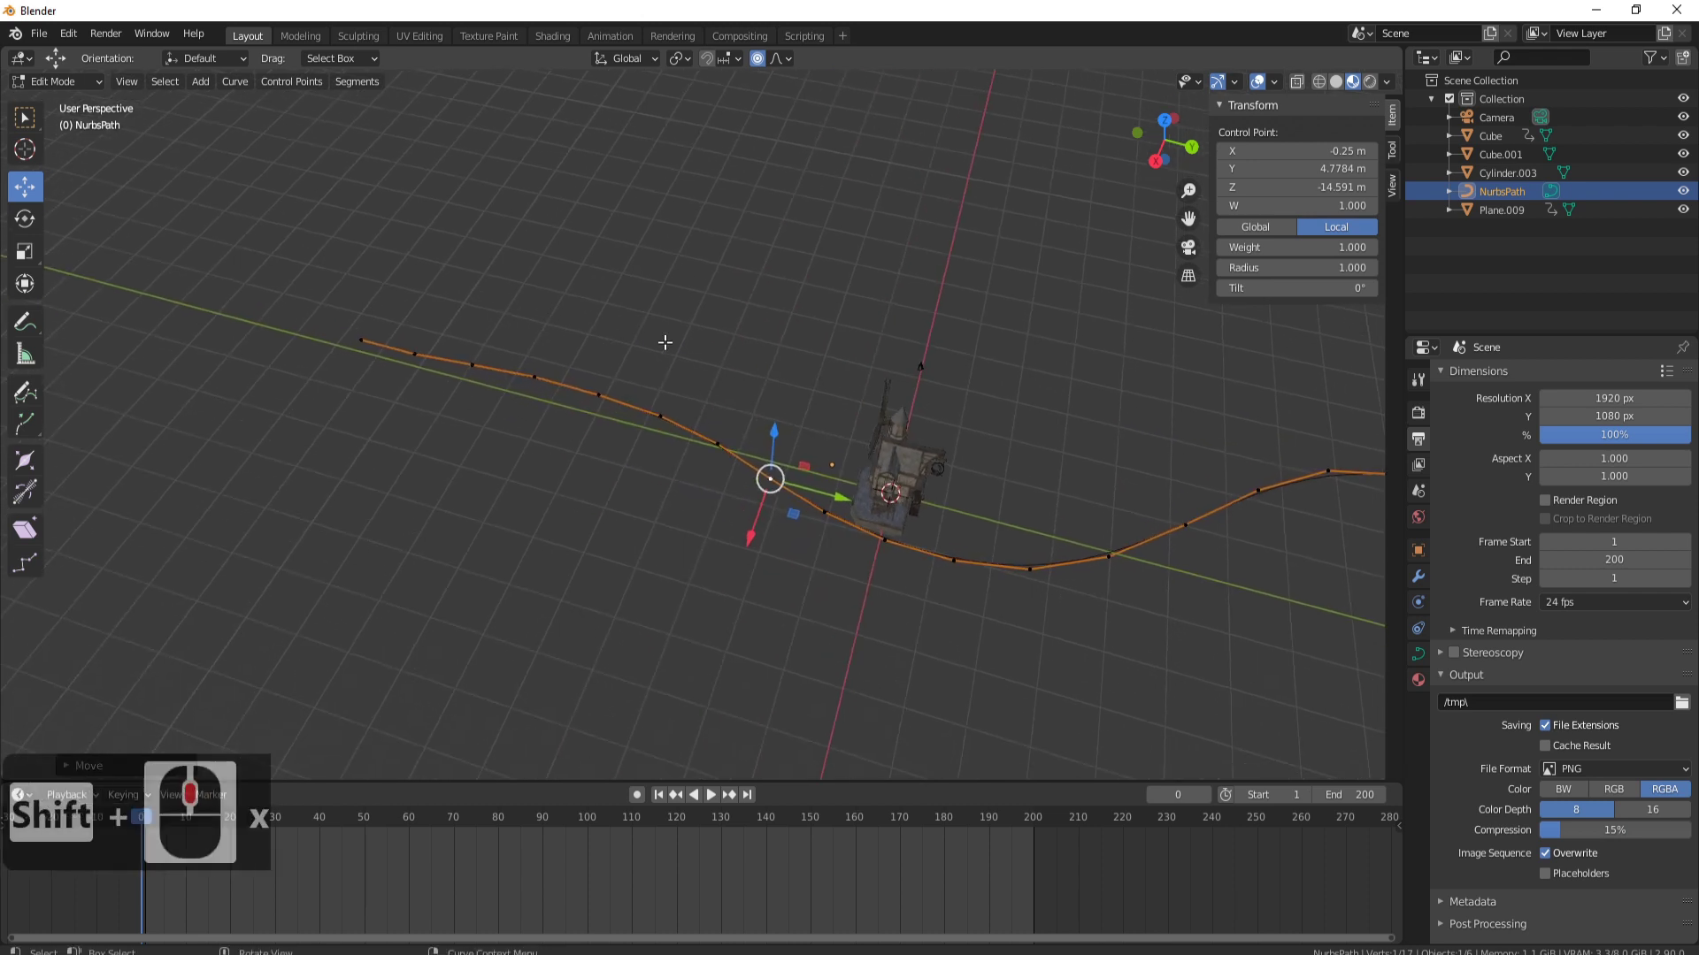
key(Tab)
key(Tab)
click(361, 340)
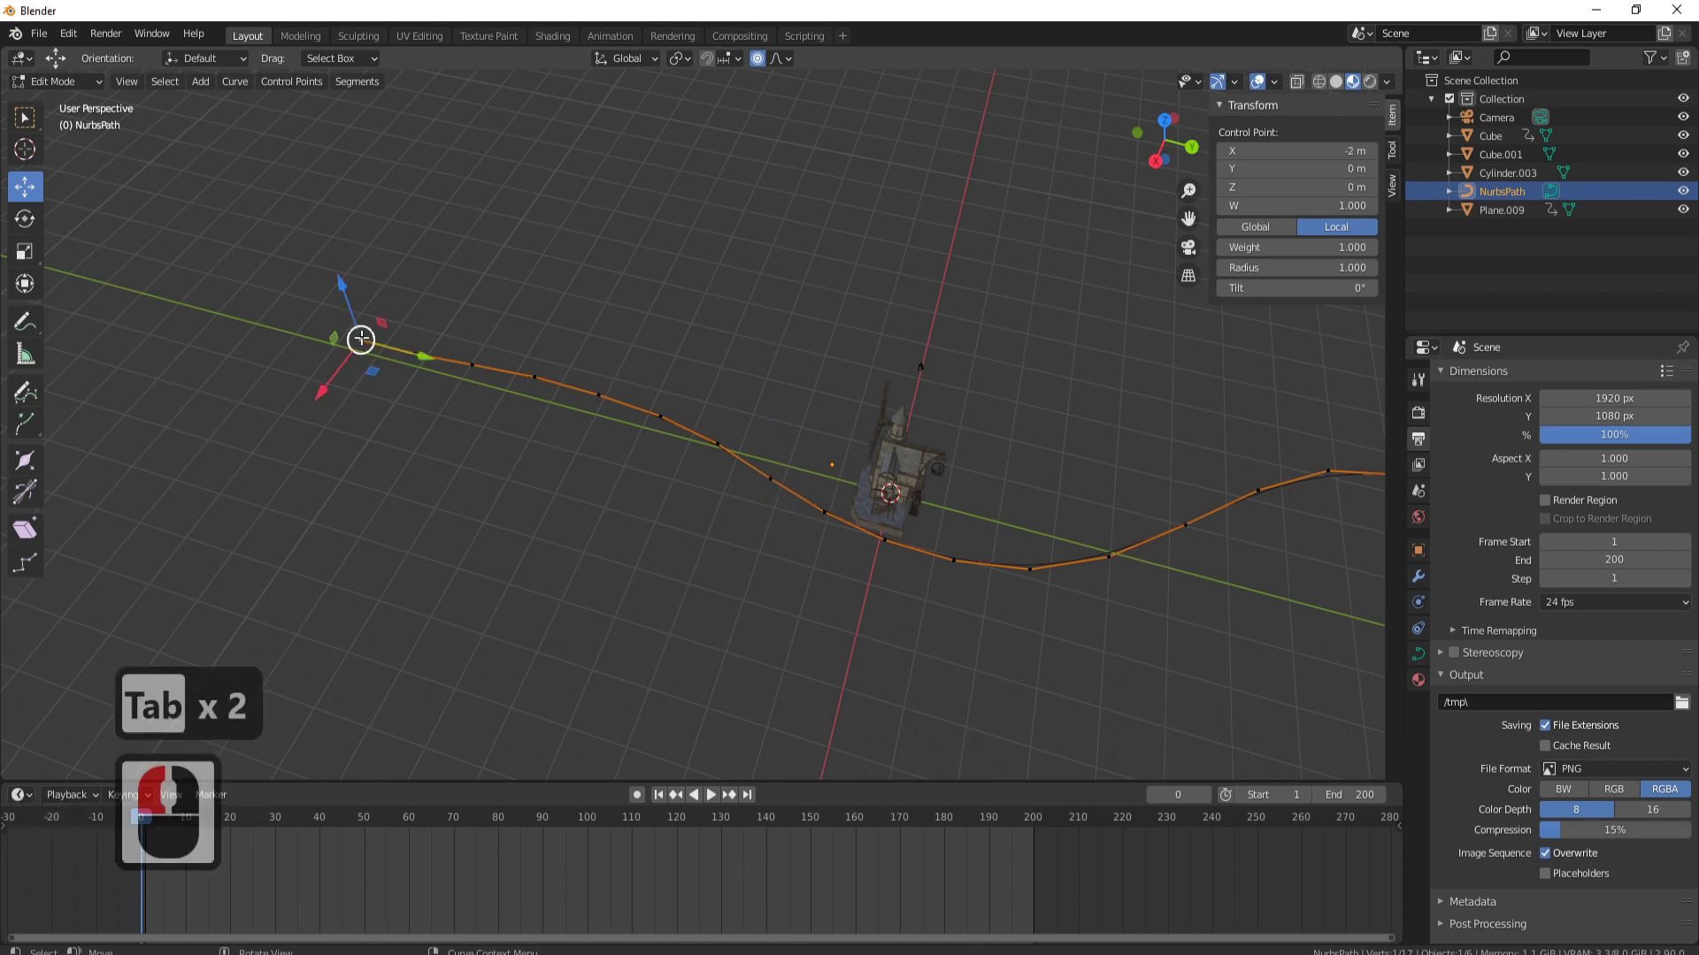
key(shift+s)
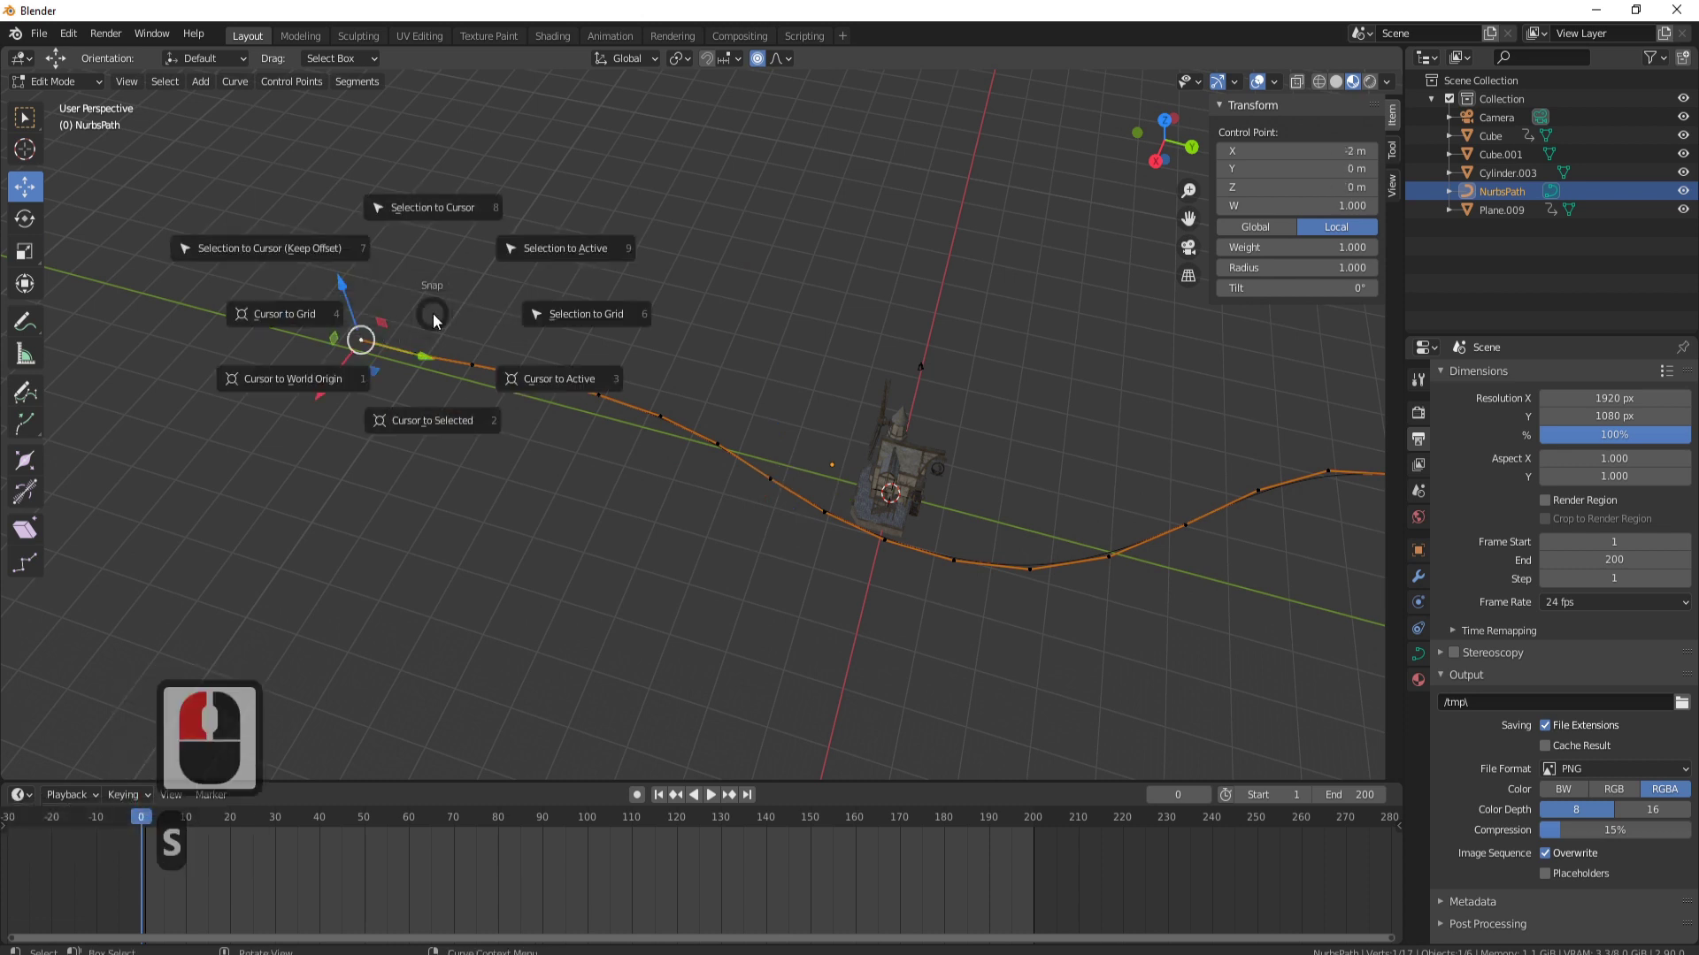
click(428, 417)
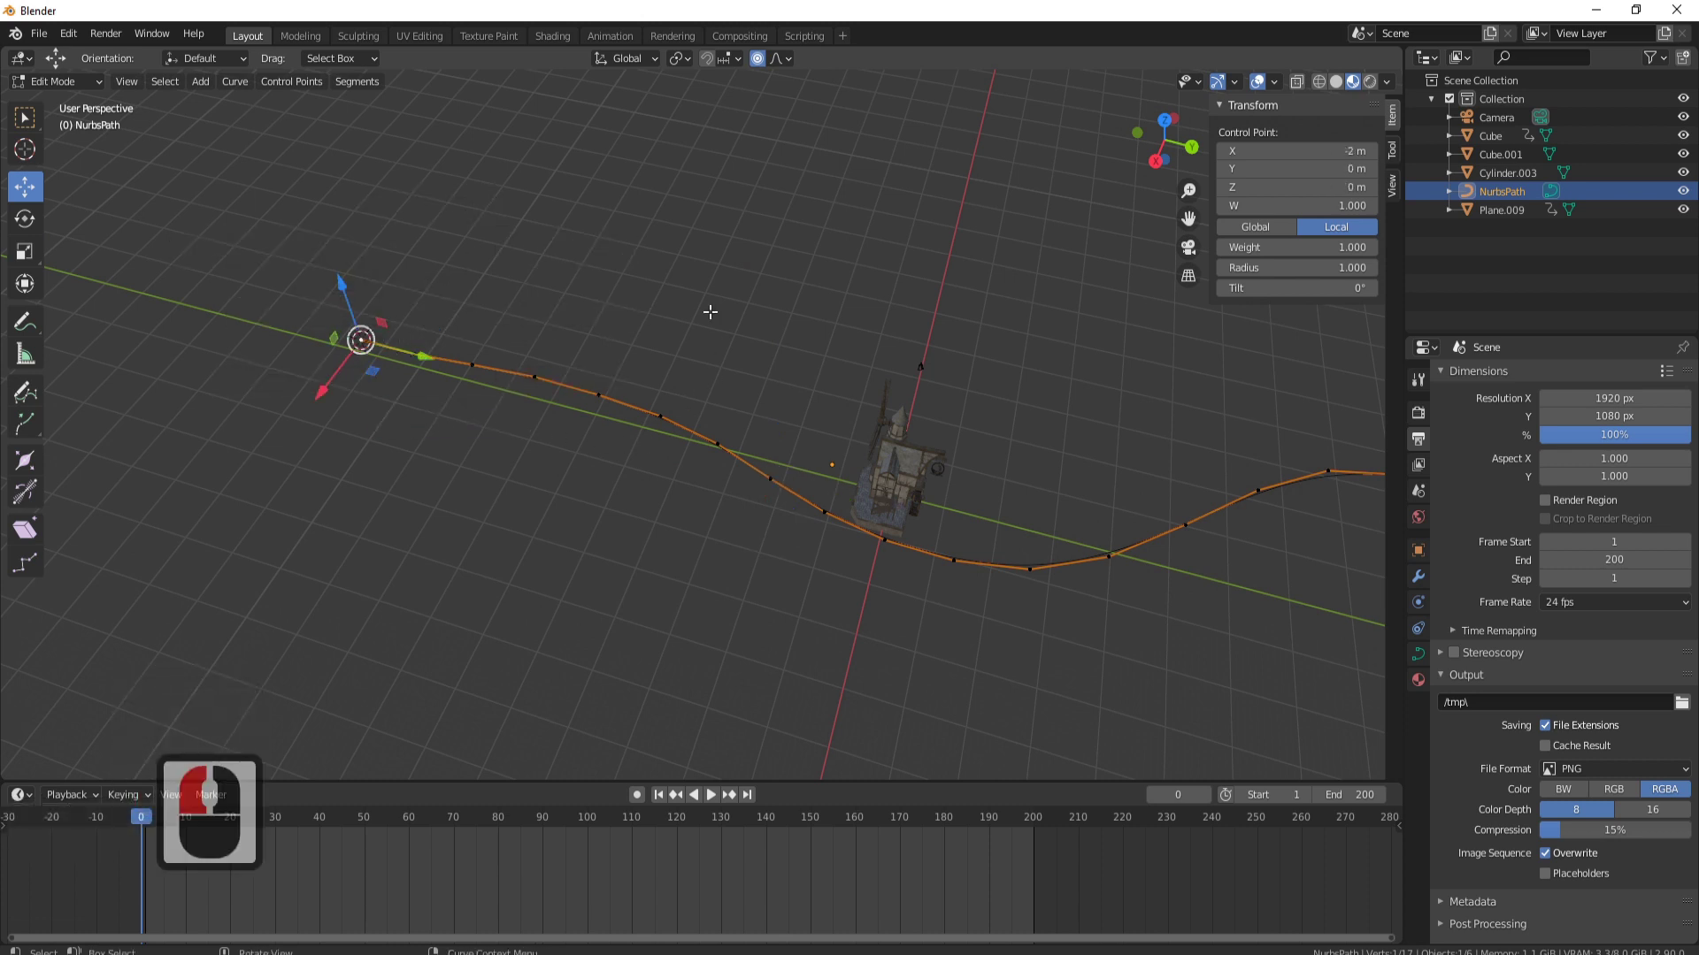
Leave Edit Mode and snap the camera to the 3D cursor with Selection to Cursor (Keep Offset)
key(Tab)
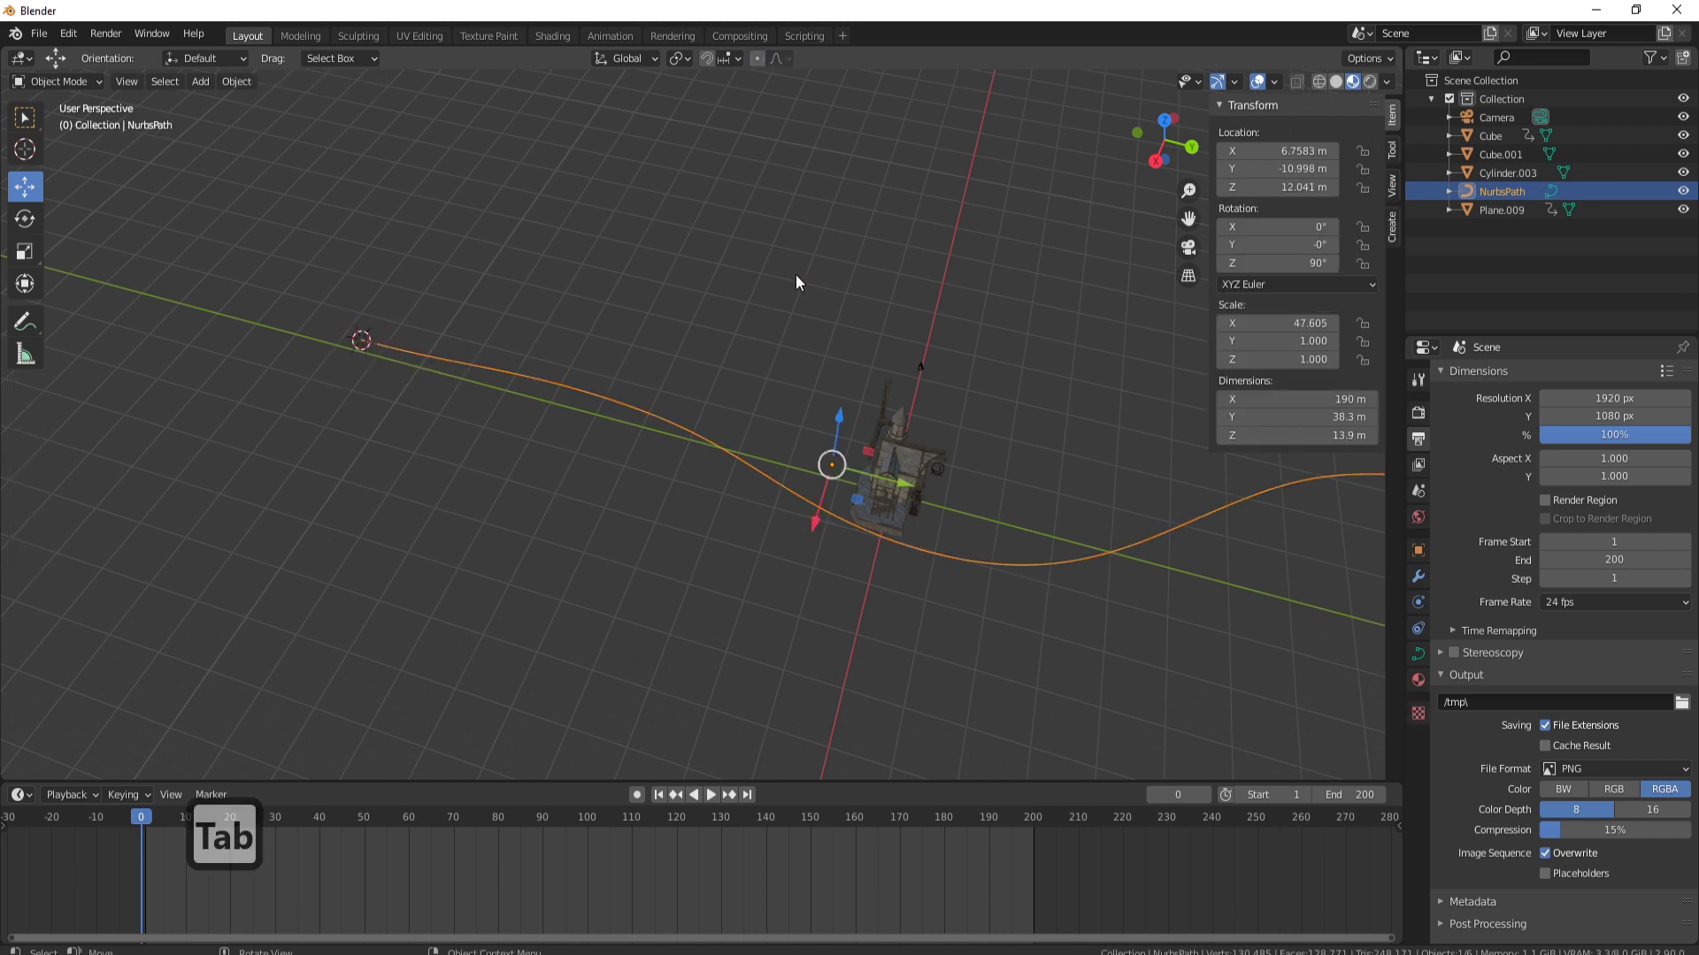
click(921, 368)
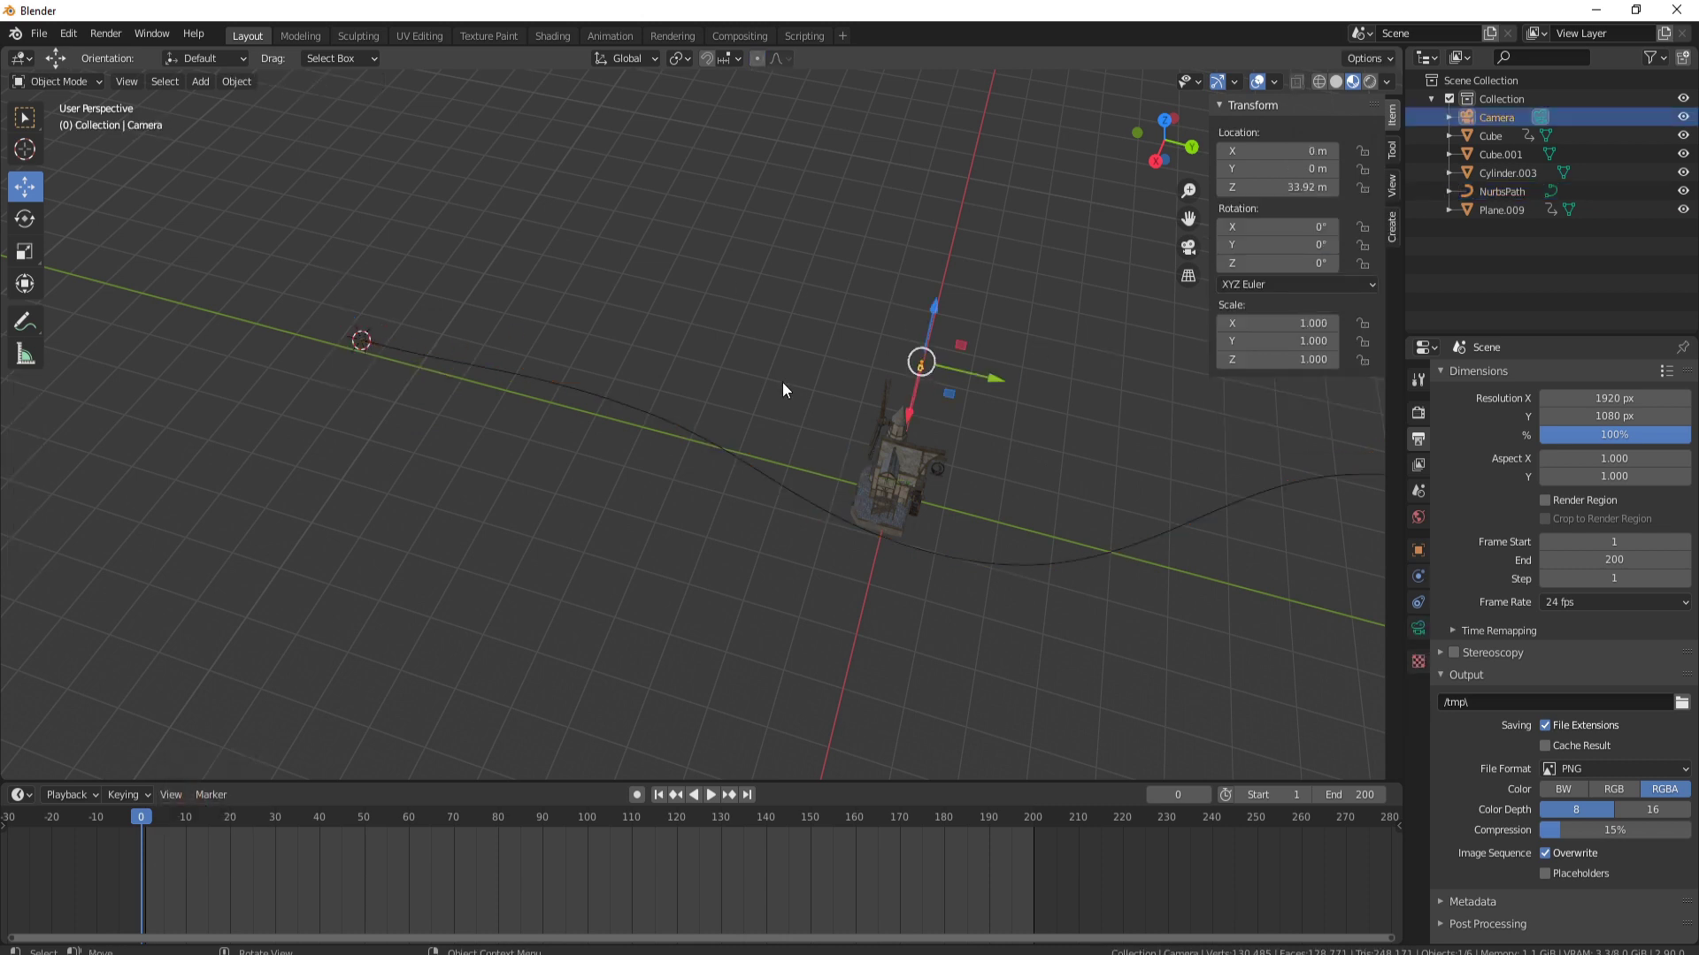
key(shift+s)
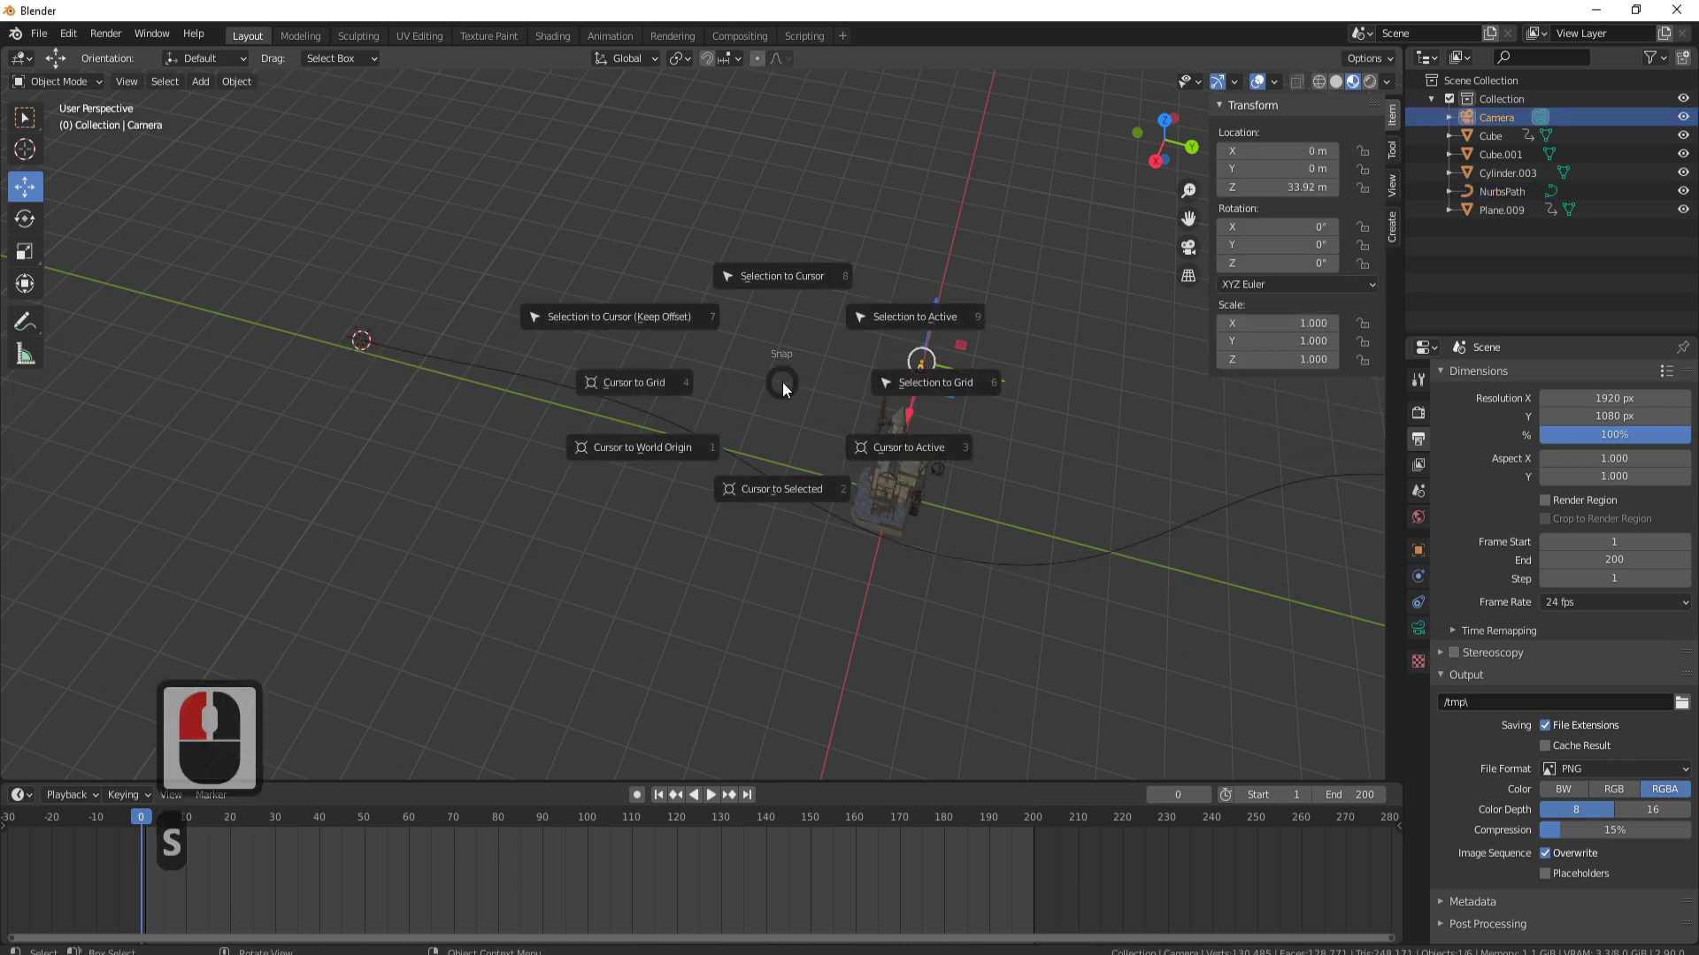
click(628, 315)
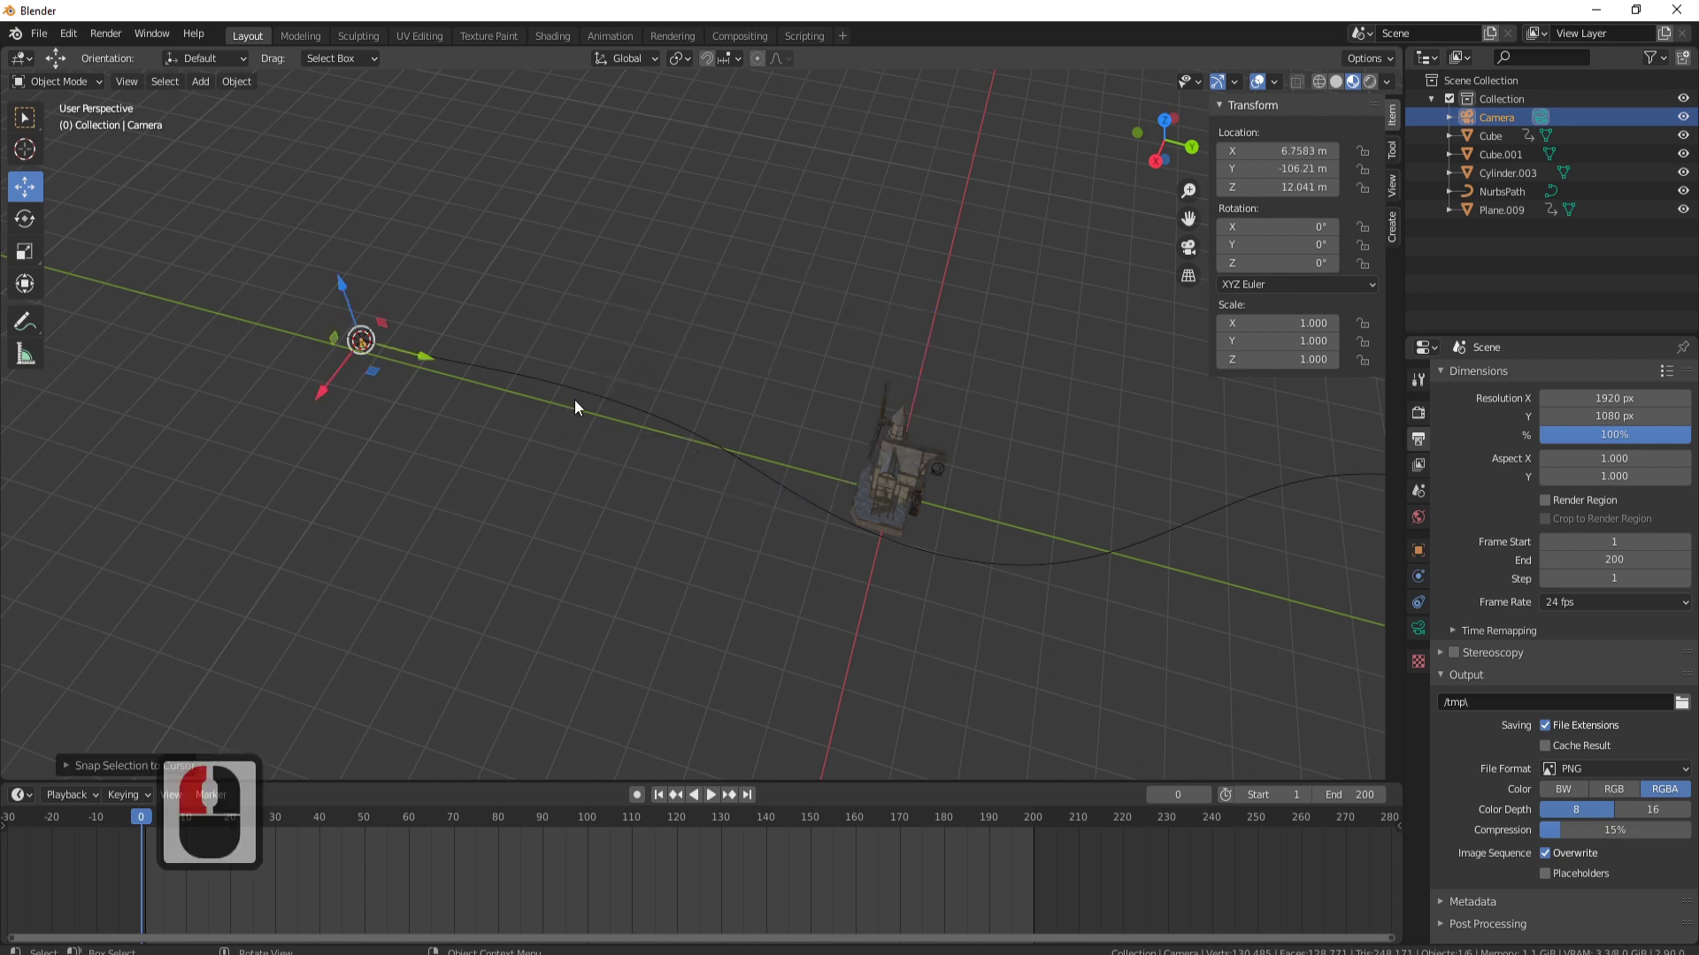
Rotate the camera 90° about the global X axis and look through it
shift+middle_drag(379, 433, 656, 448)
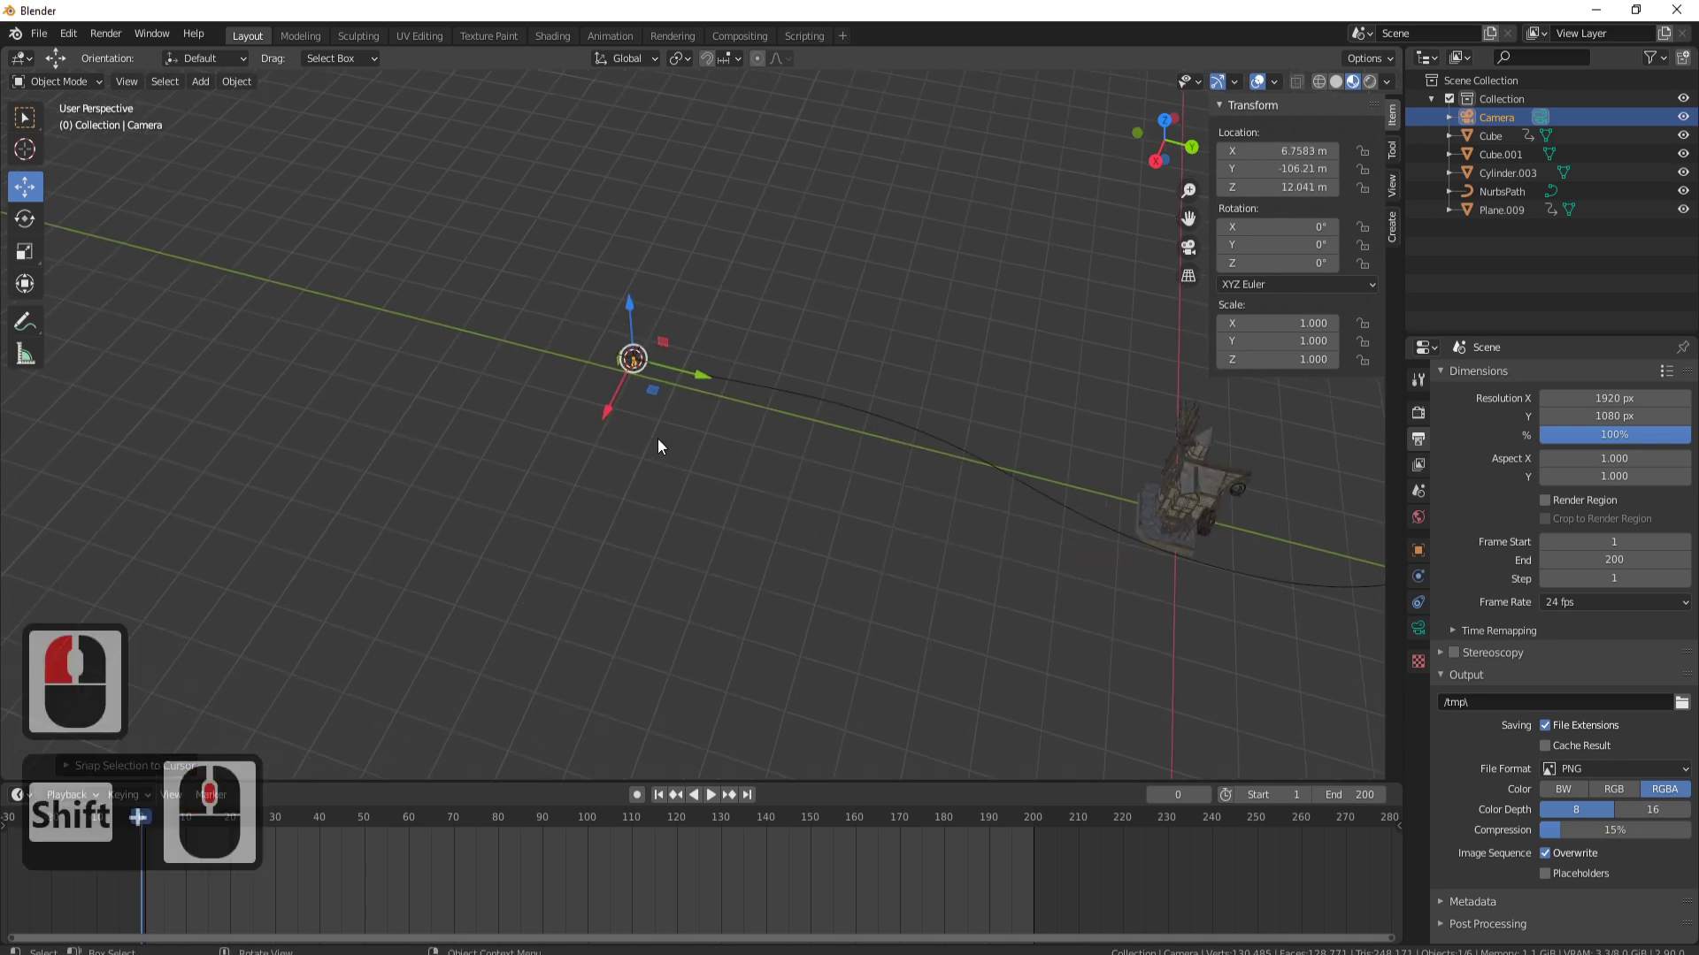
scroll(622, 443, up, 7)
mouse_move(825, 428)
shift+middle_down()
mouse_move(773, 520)
mouse_move(932, 460)
mouse_move(997, 338)
mouse_move(989, 395)
mouse_move(795, 437)
shift+middle_up()
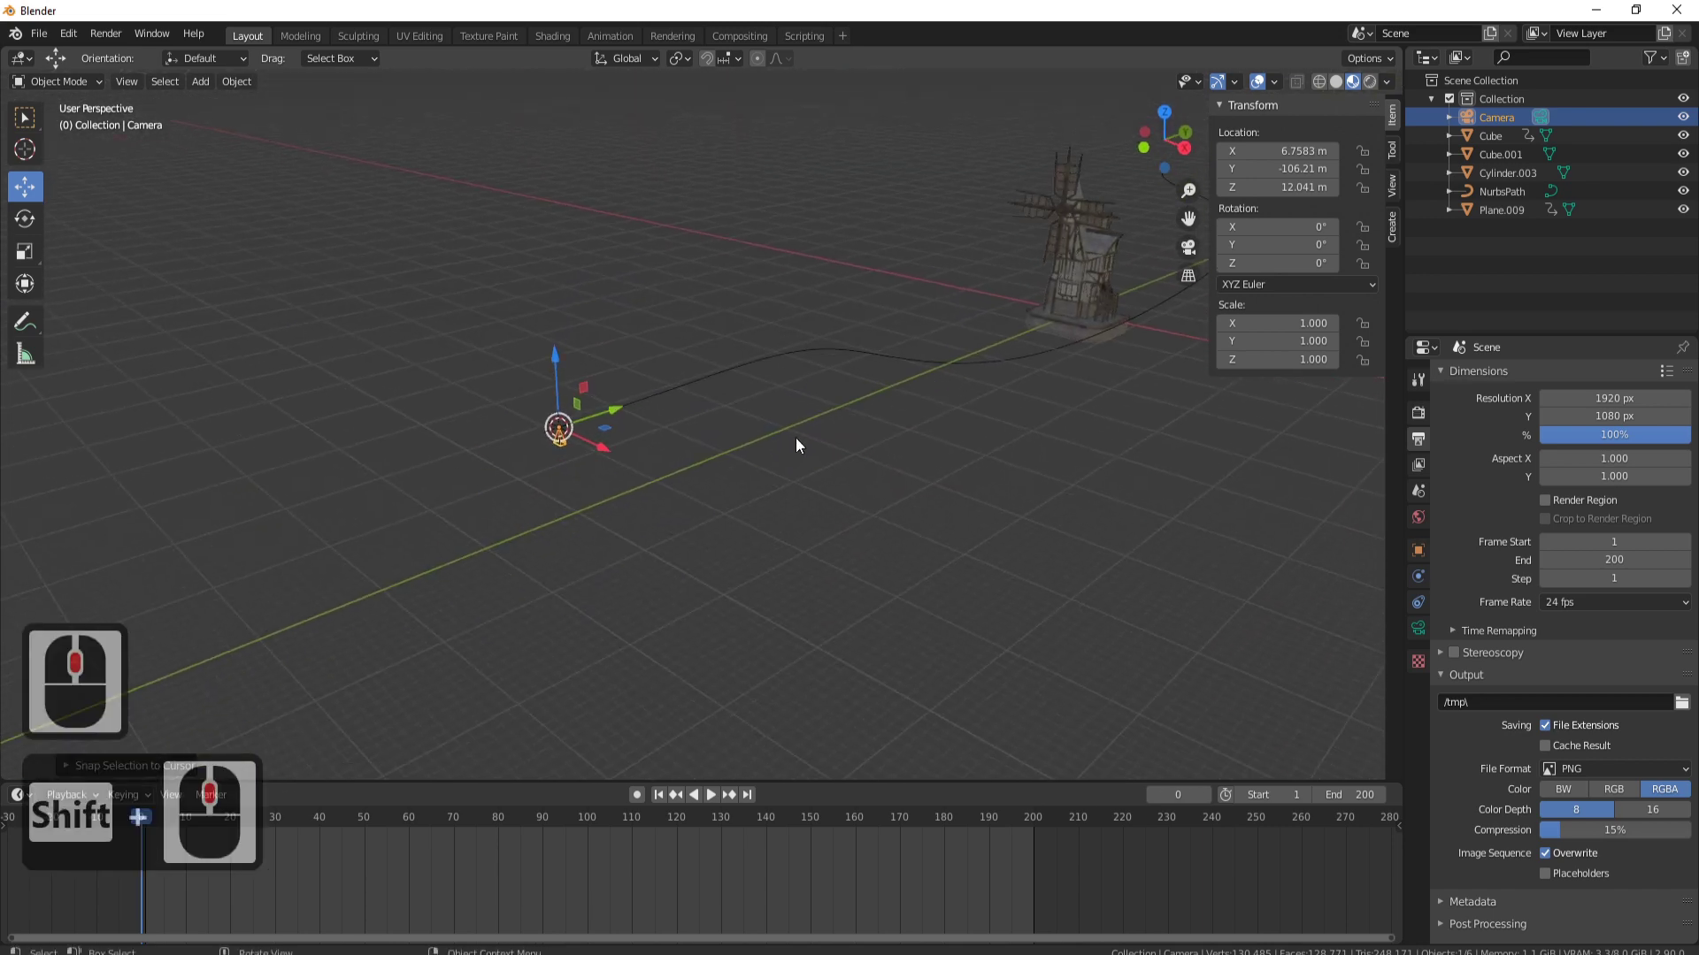
text(rx)
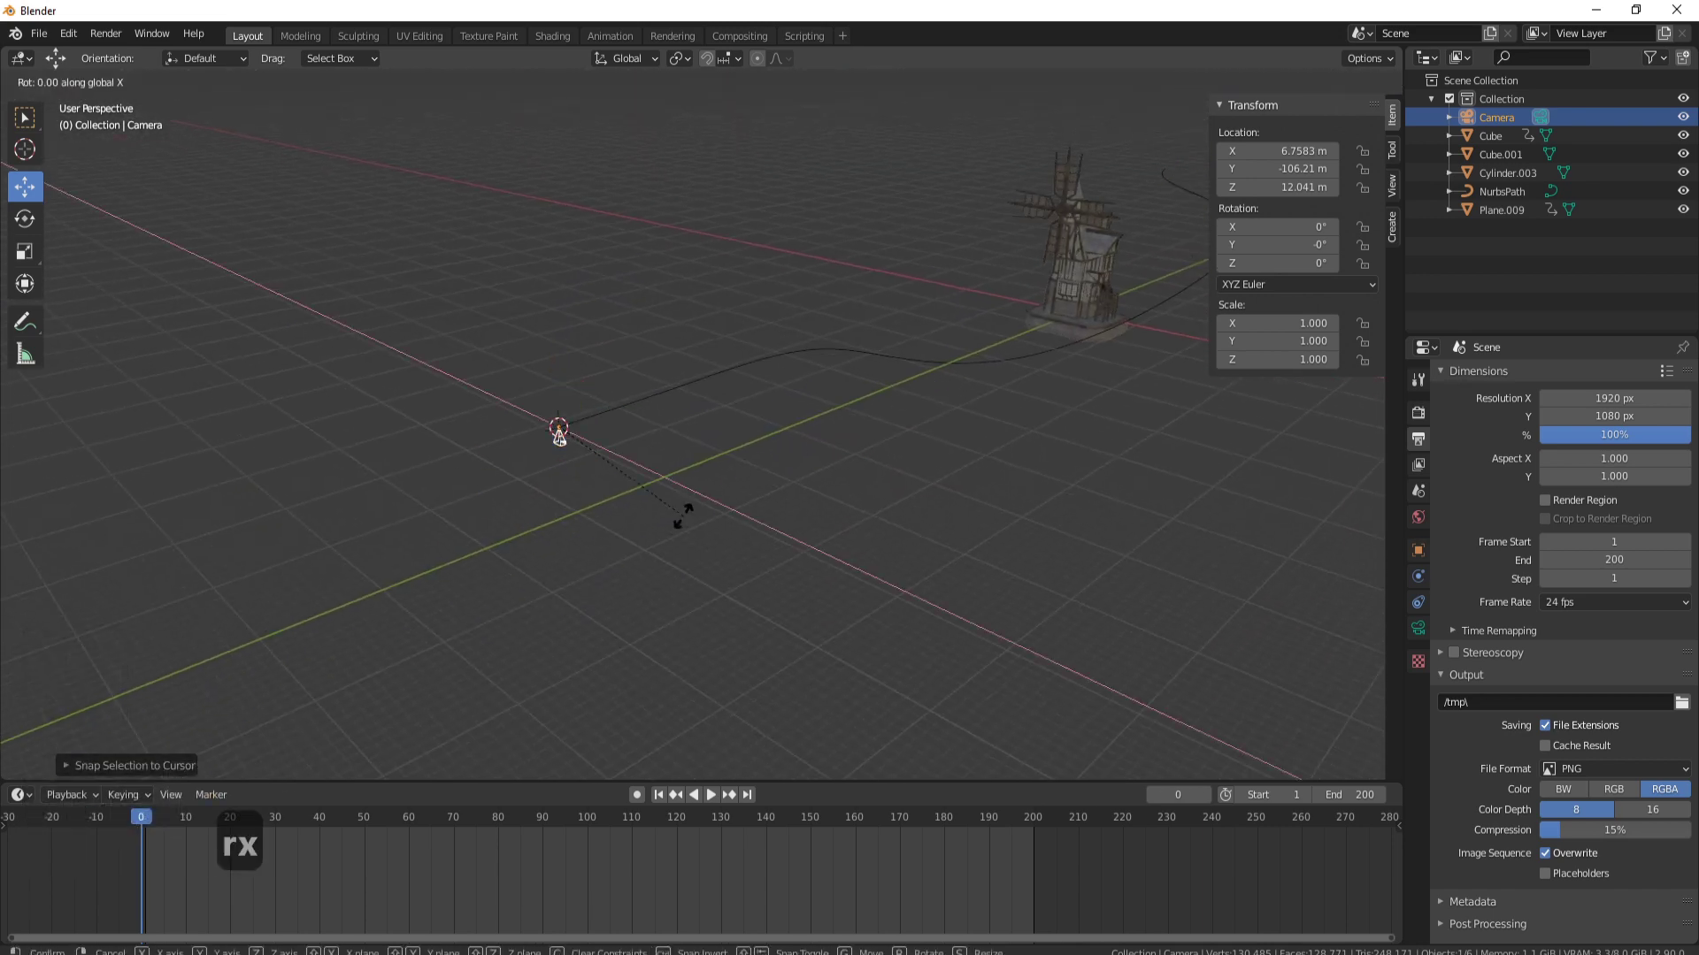
text(90)
key(Return)
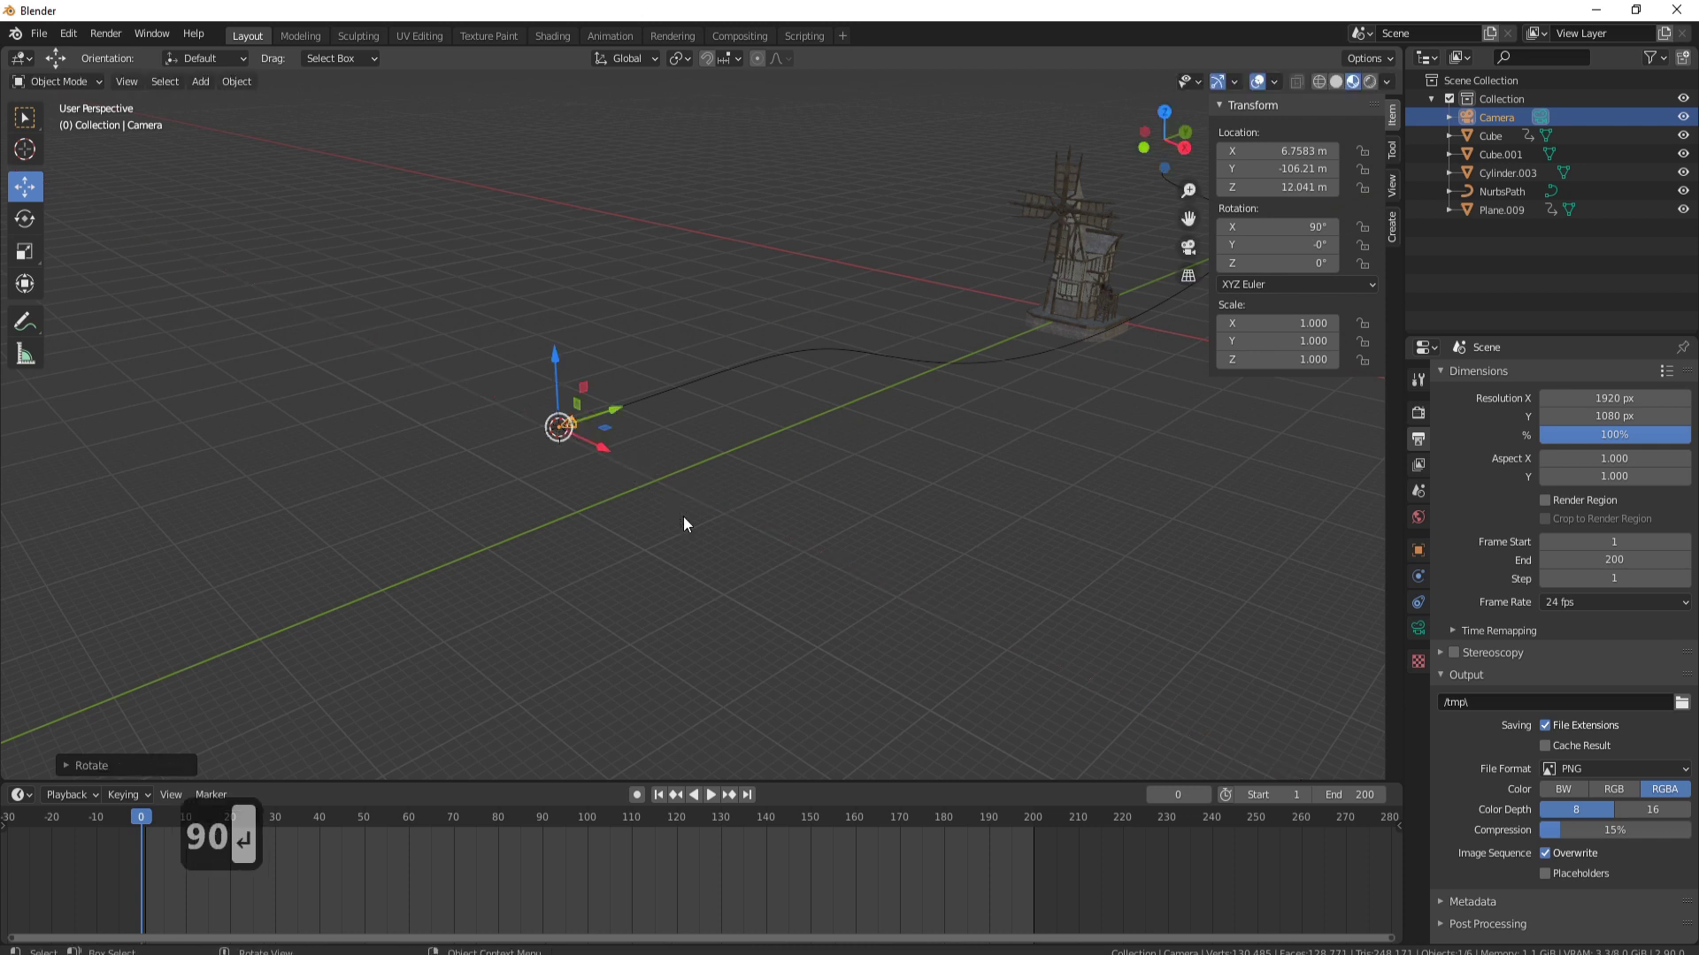
key(KP_0)
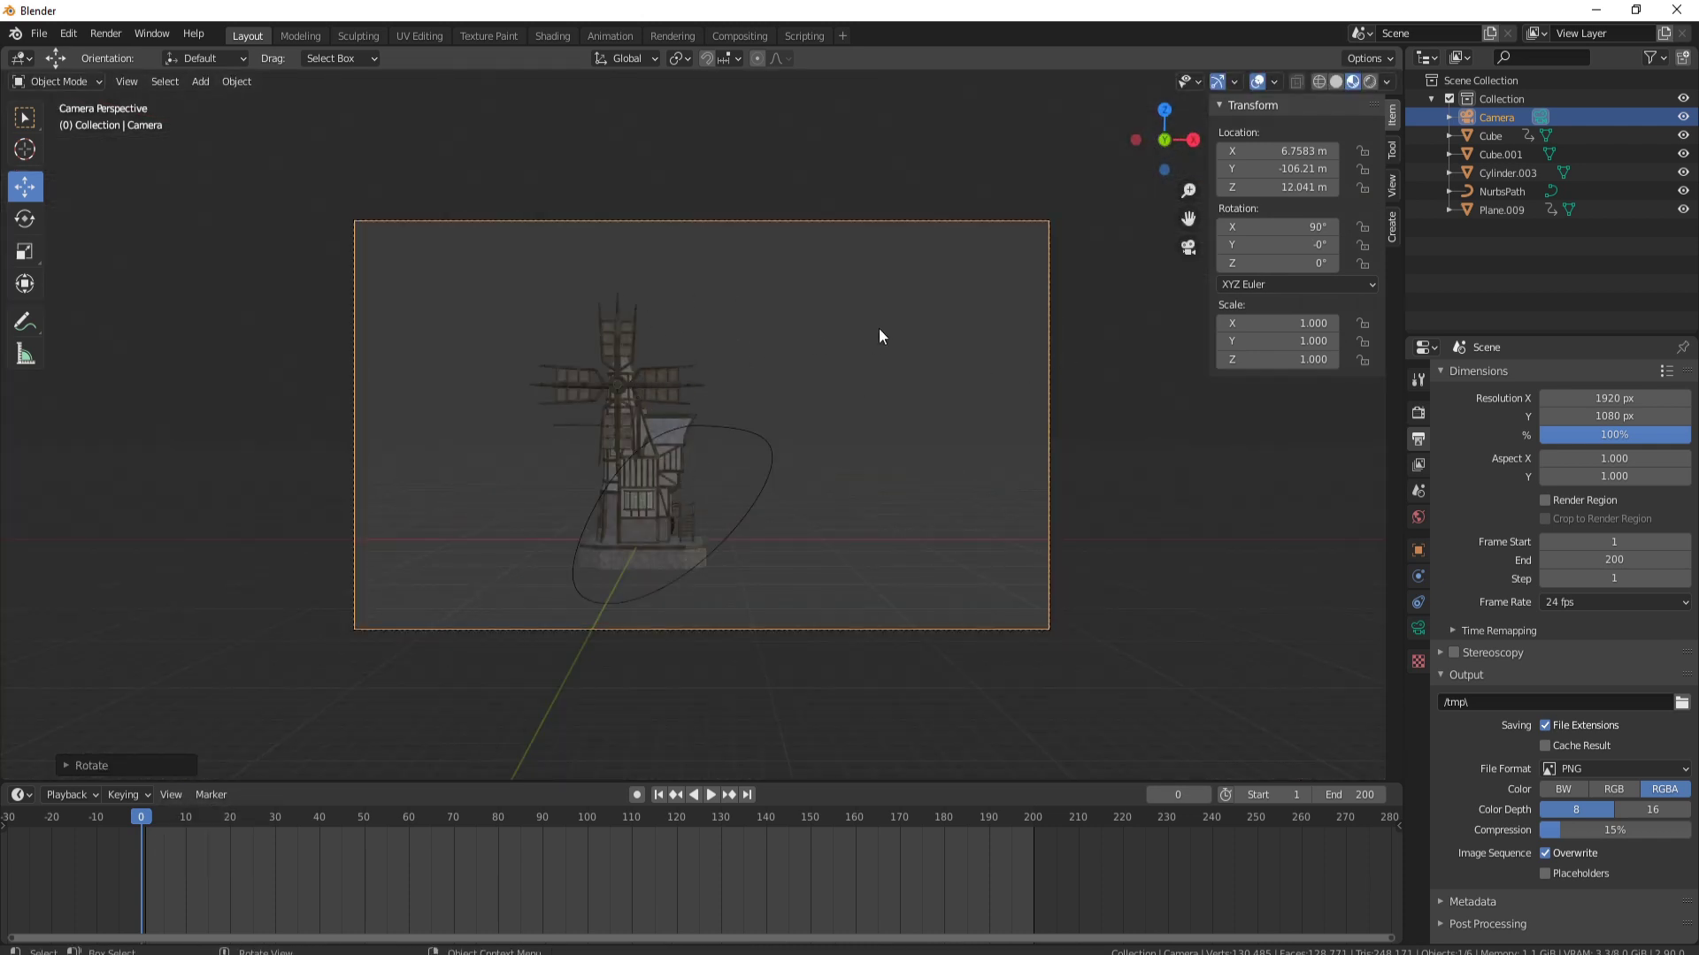
Parent the camera to the NURBS path with the Follow Path option
middle_drag(1061, 323, 841, 402)
scroll(752, 398, down, 4)
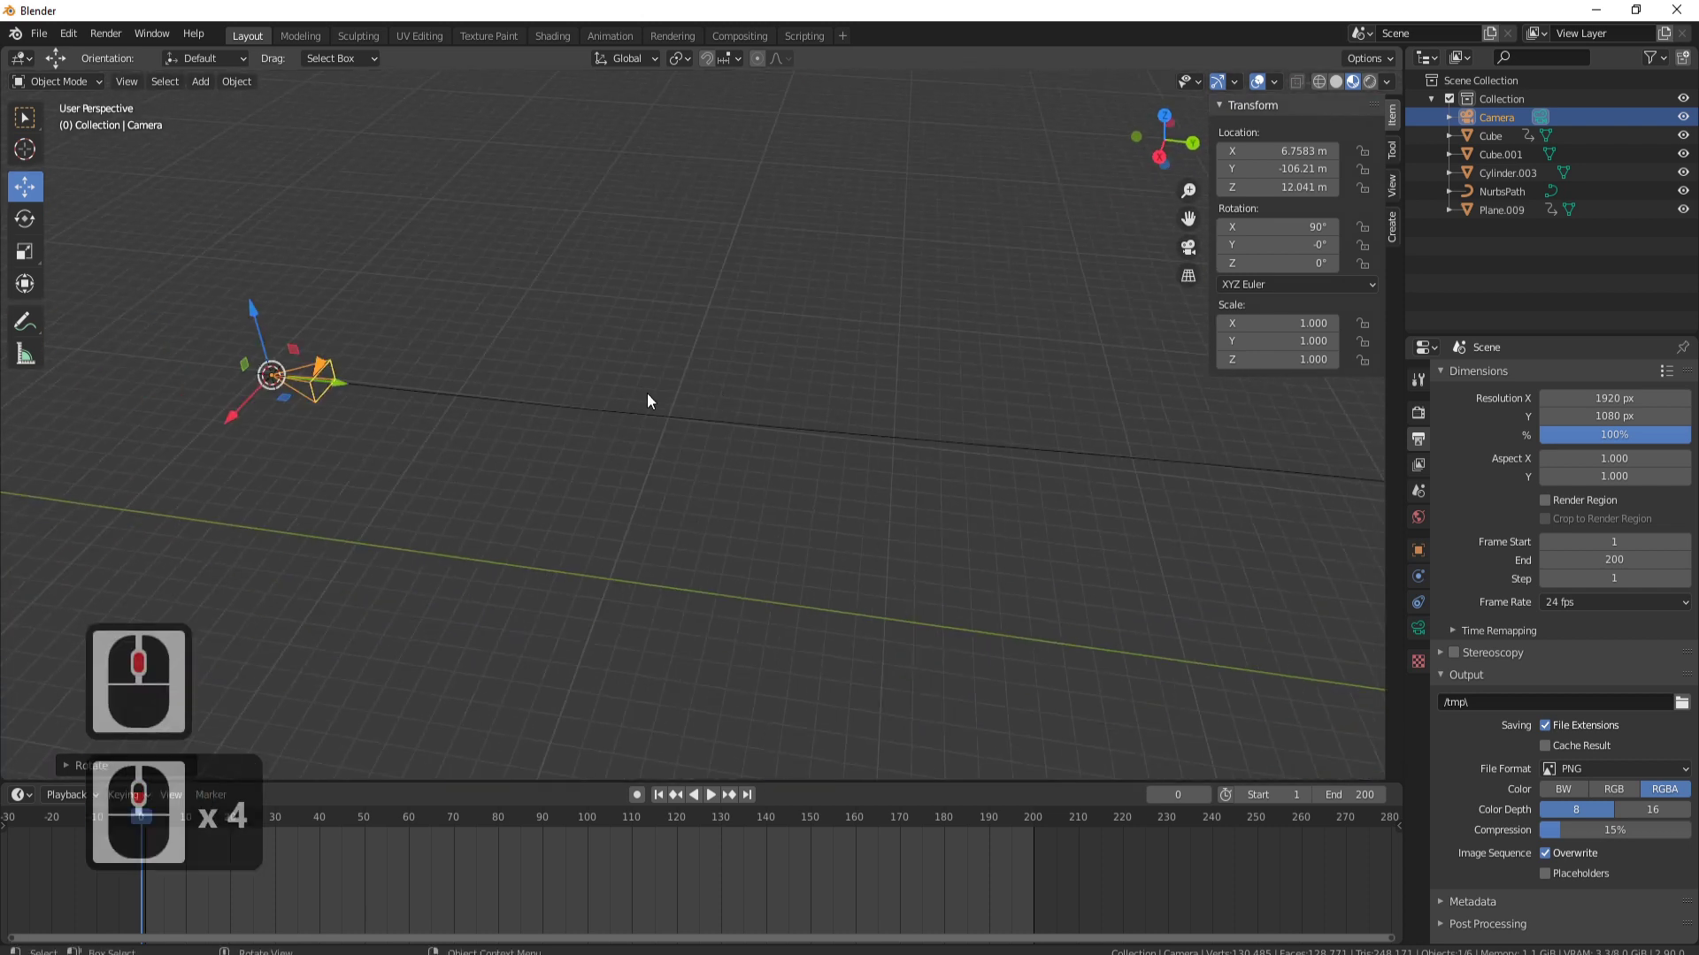
scroll(570, 364, up, 4)
shift+middle_drag(522, 433, 467, 515)
middle_drag(495, 496, 713, 418)
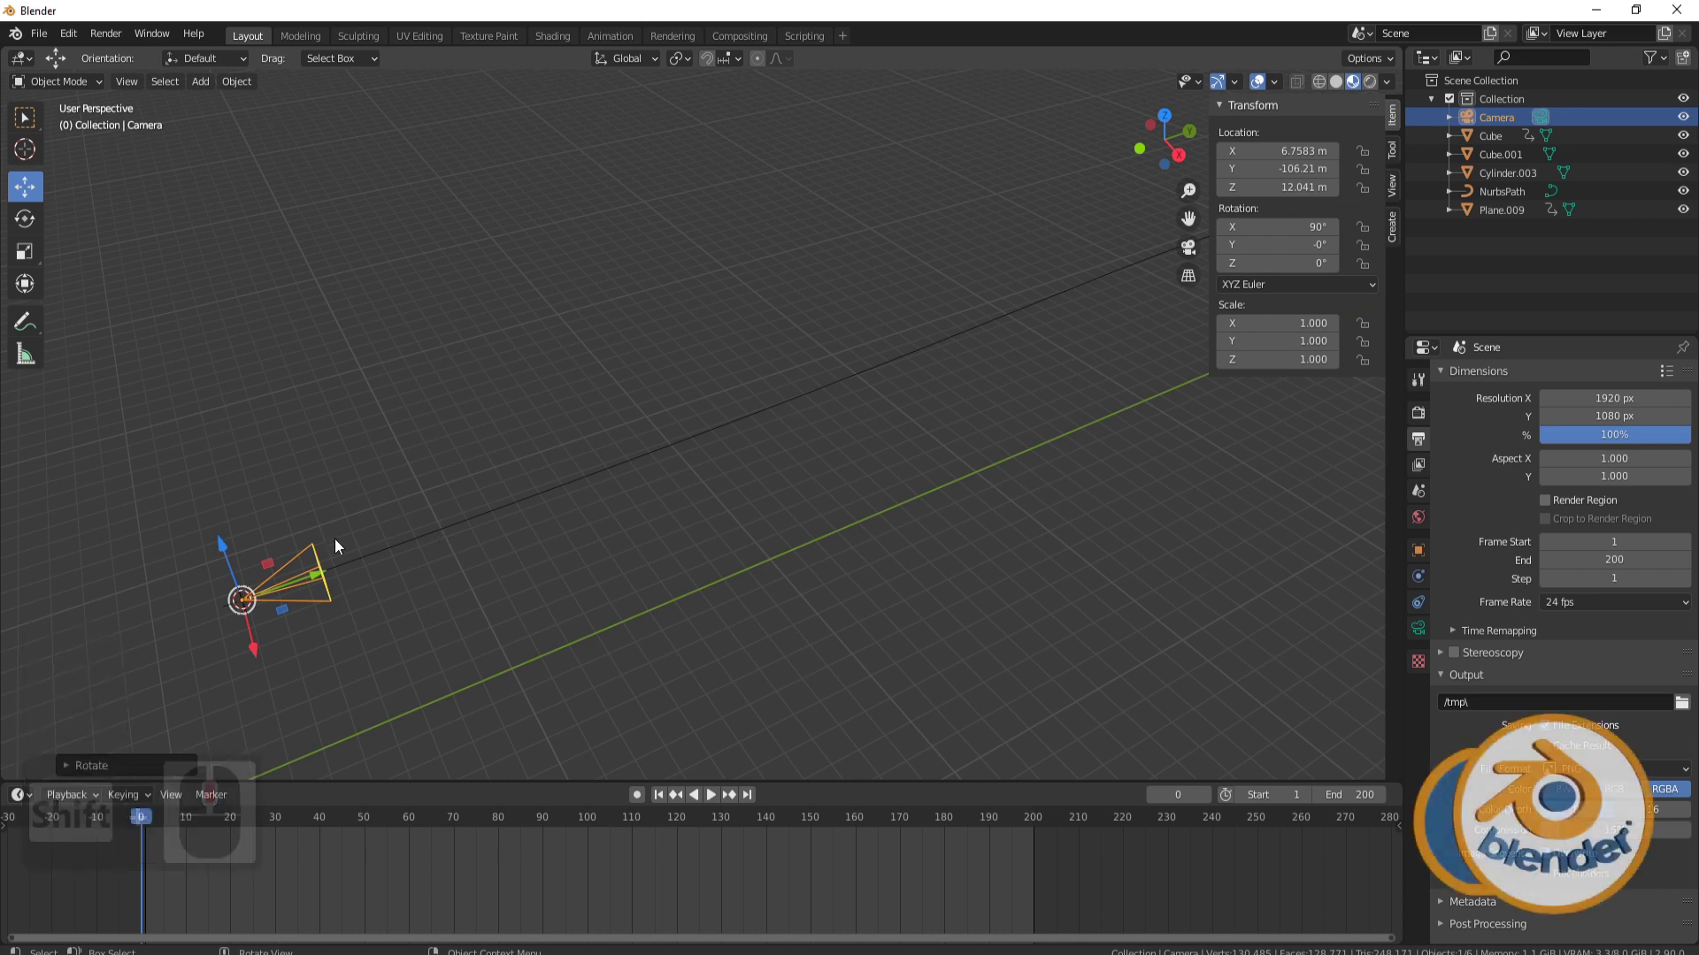
shift+click(580, 471)
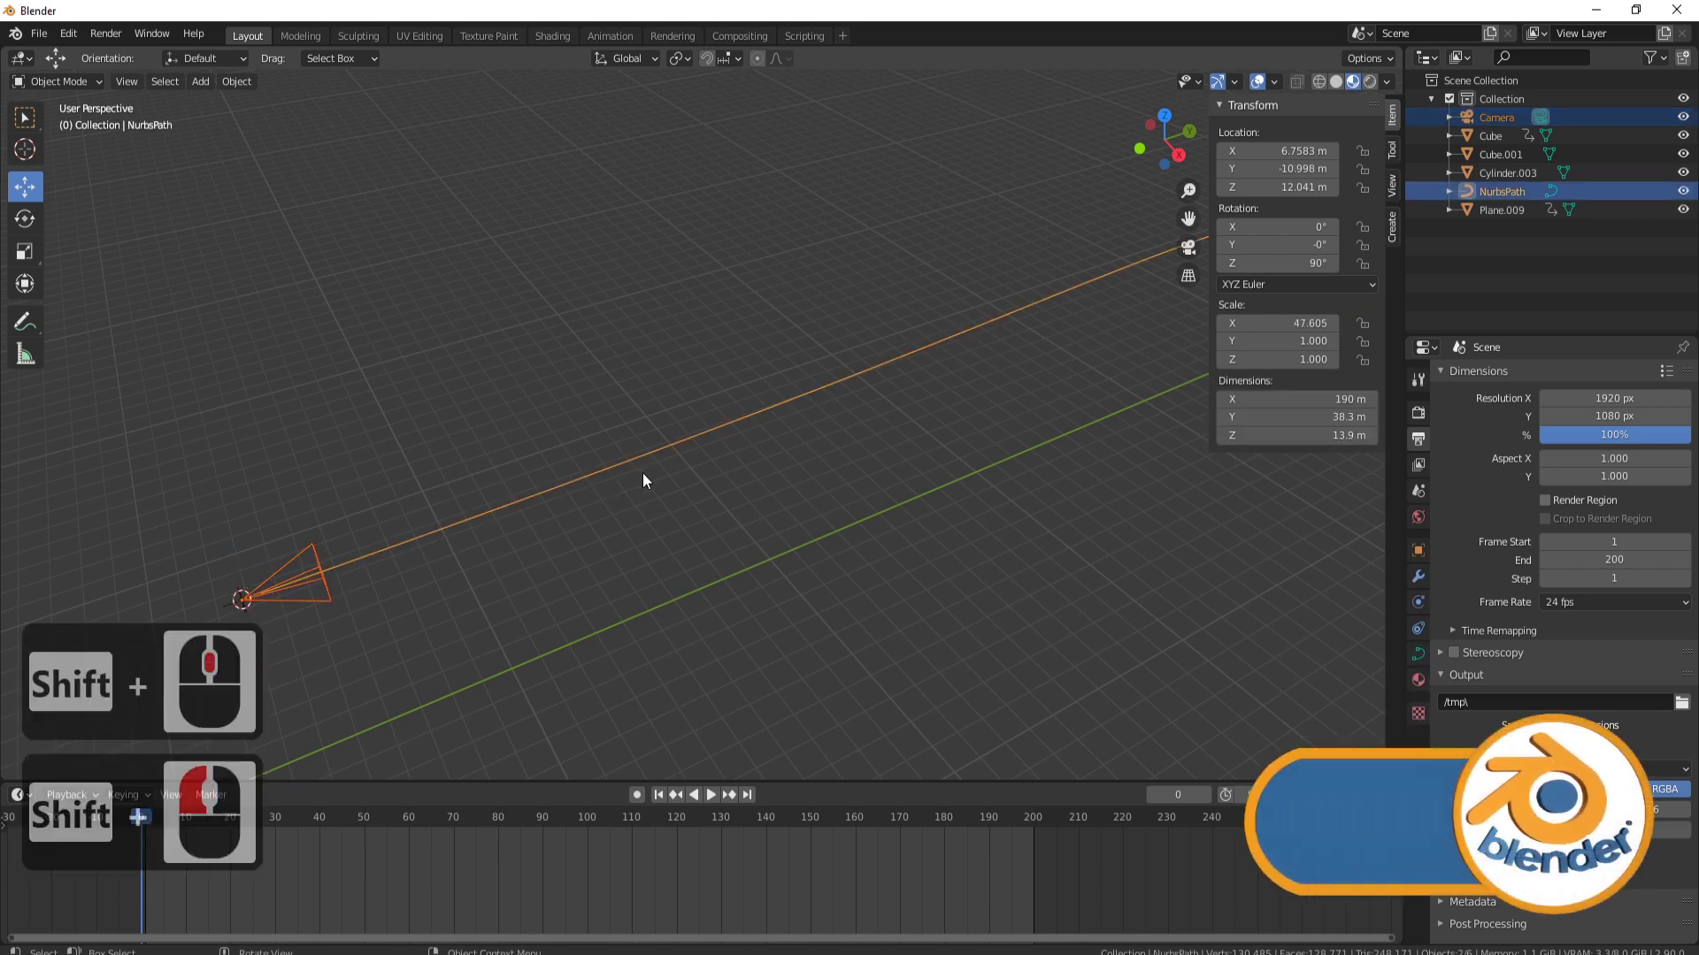
key(ctrl+p)
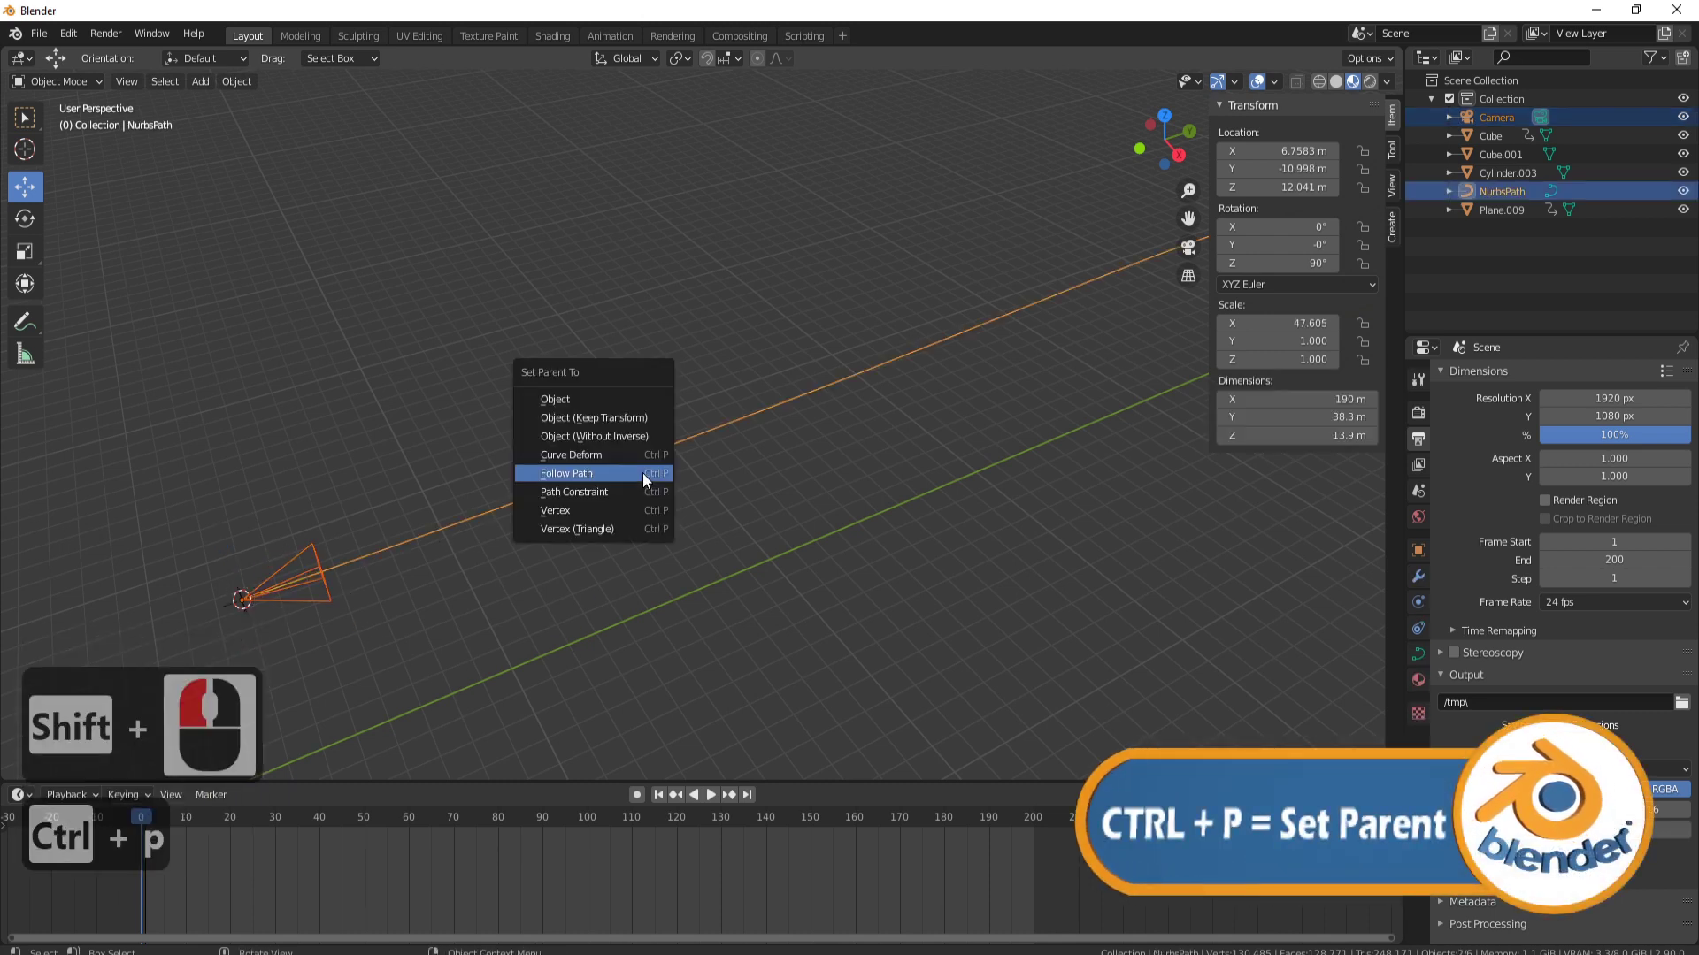
click(574, 473)
scroll(607, 533, down, 4)
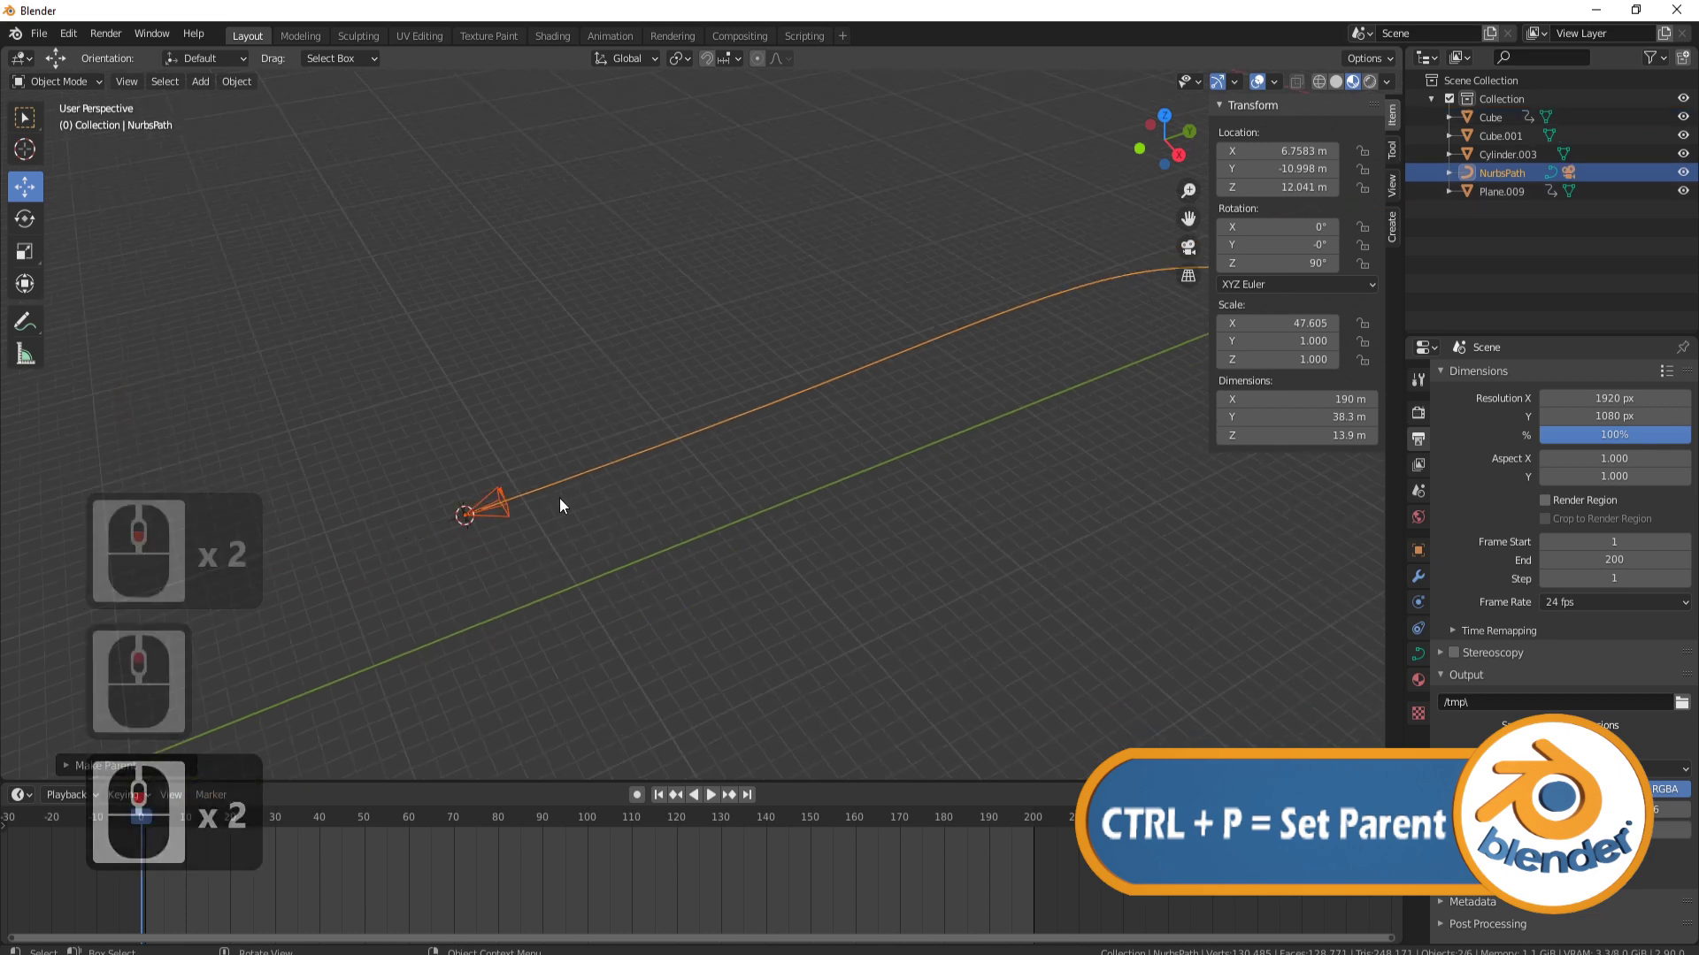
Select the camera and play the animation to watch it travel along the path past the windmill
click(501, 511)
key(space)
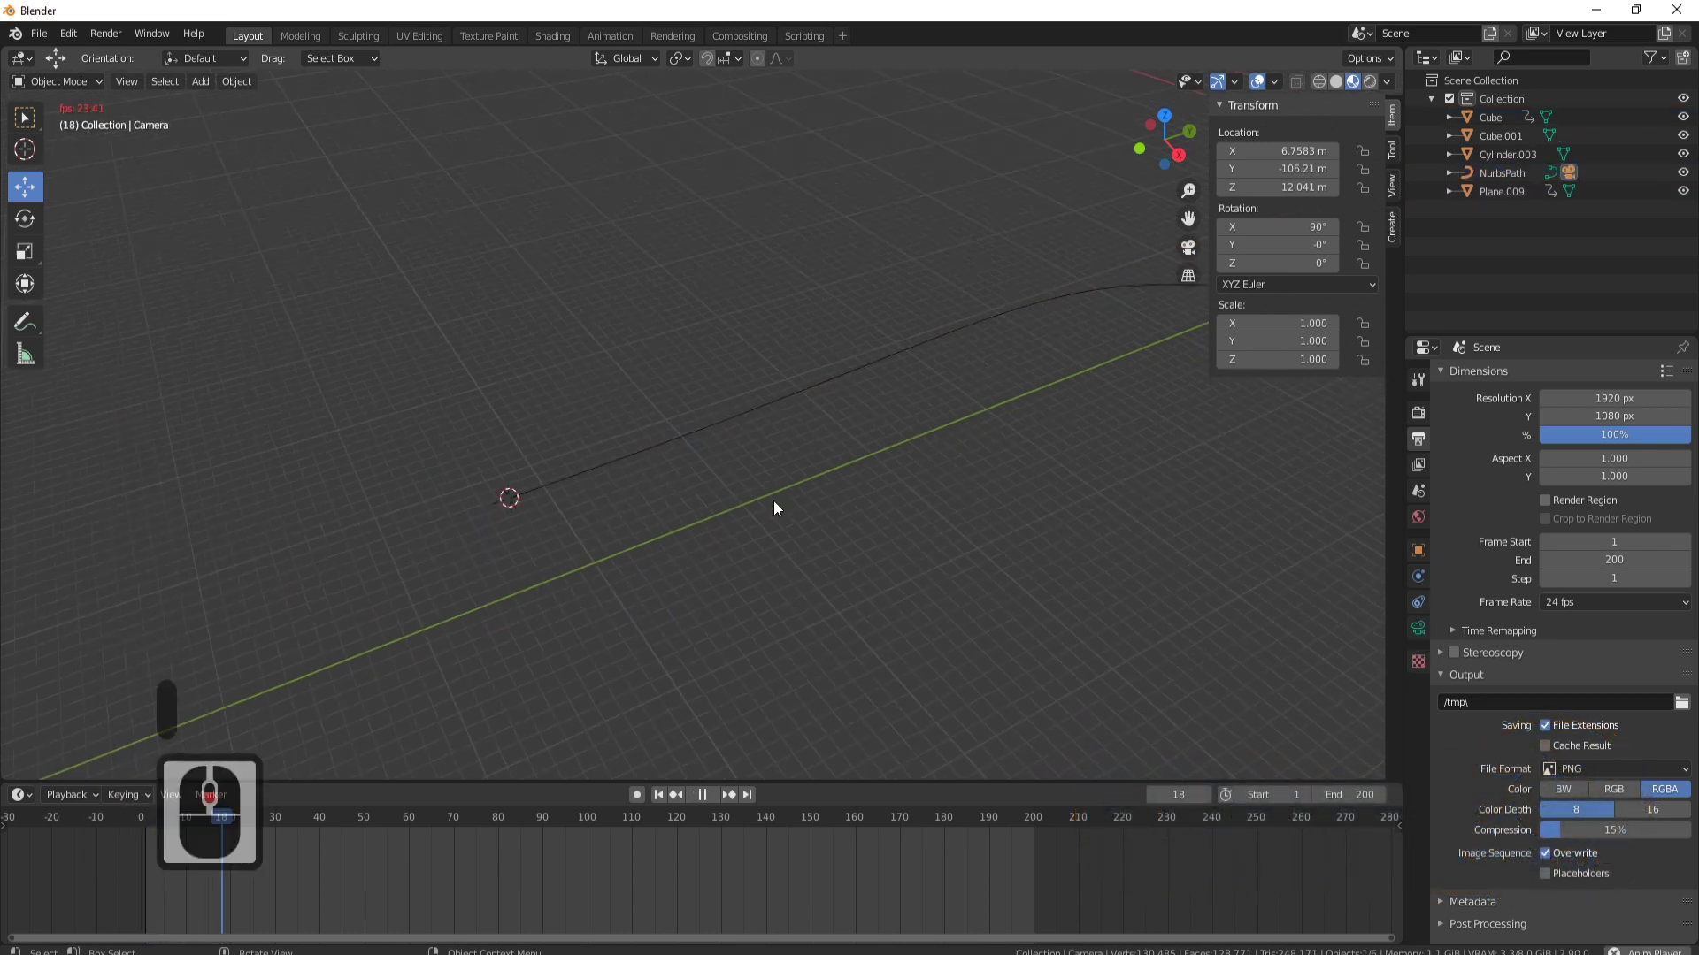
scroll(773, 501, down, 4)
middle_drag(933, 481, 607, 542)
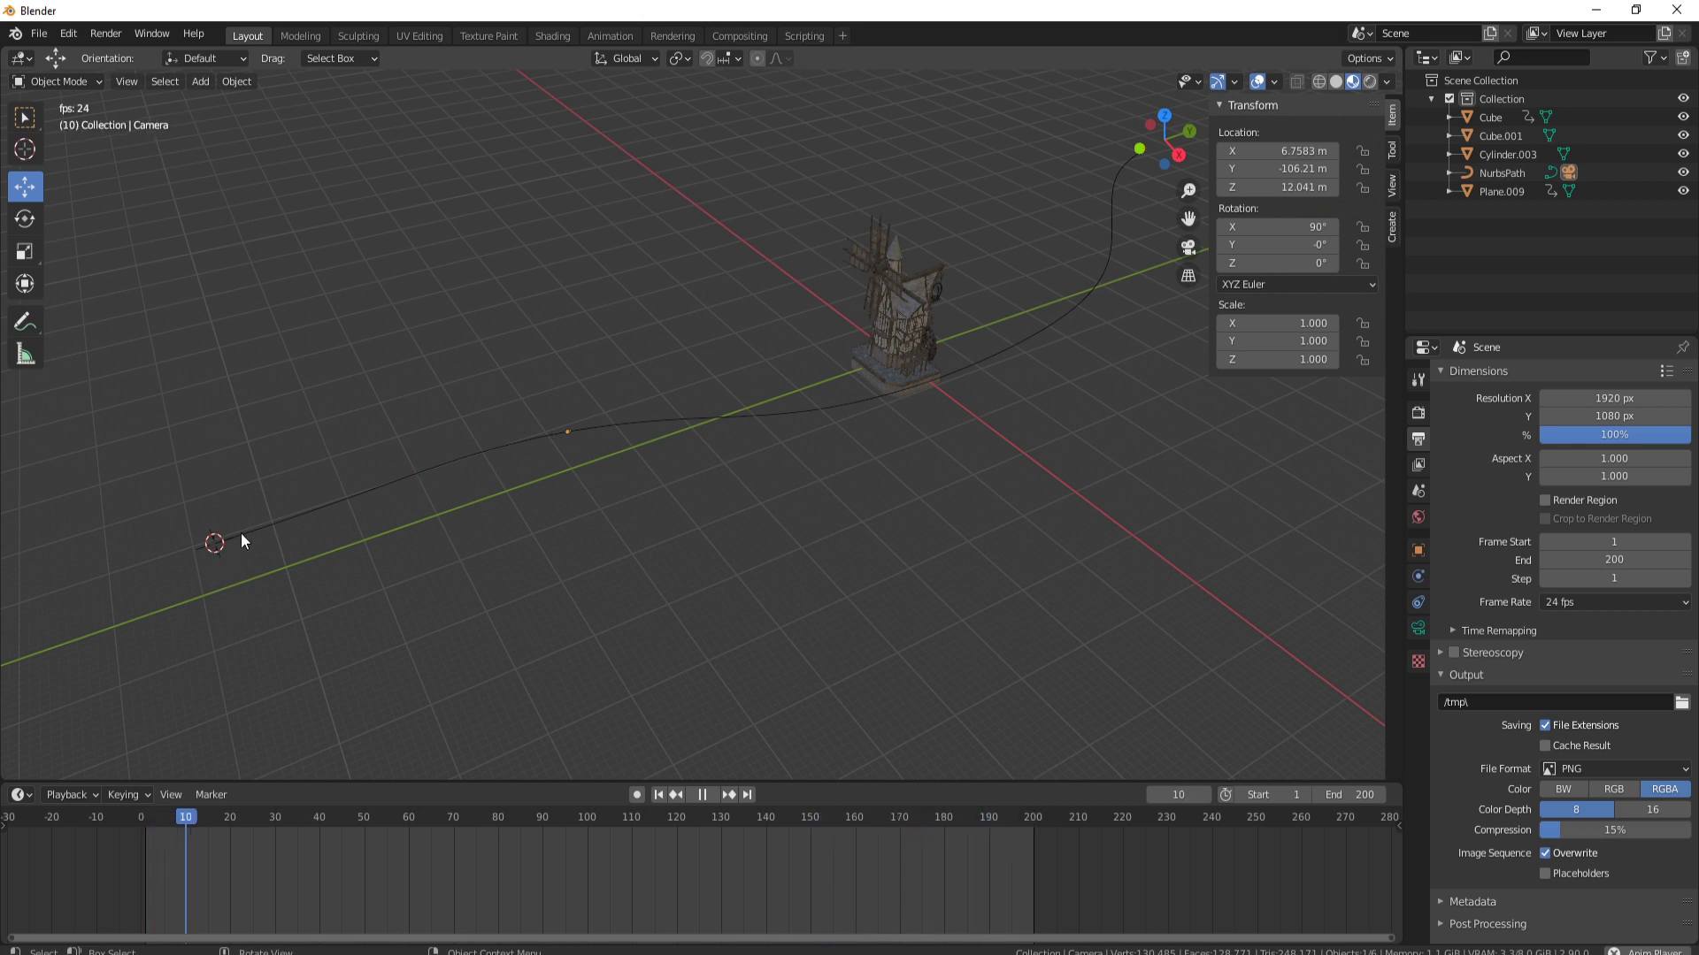
key(space)
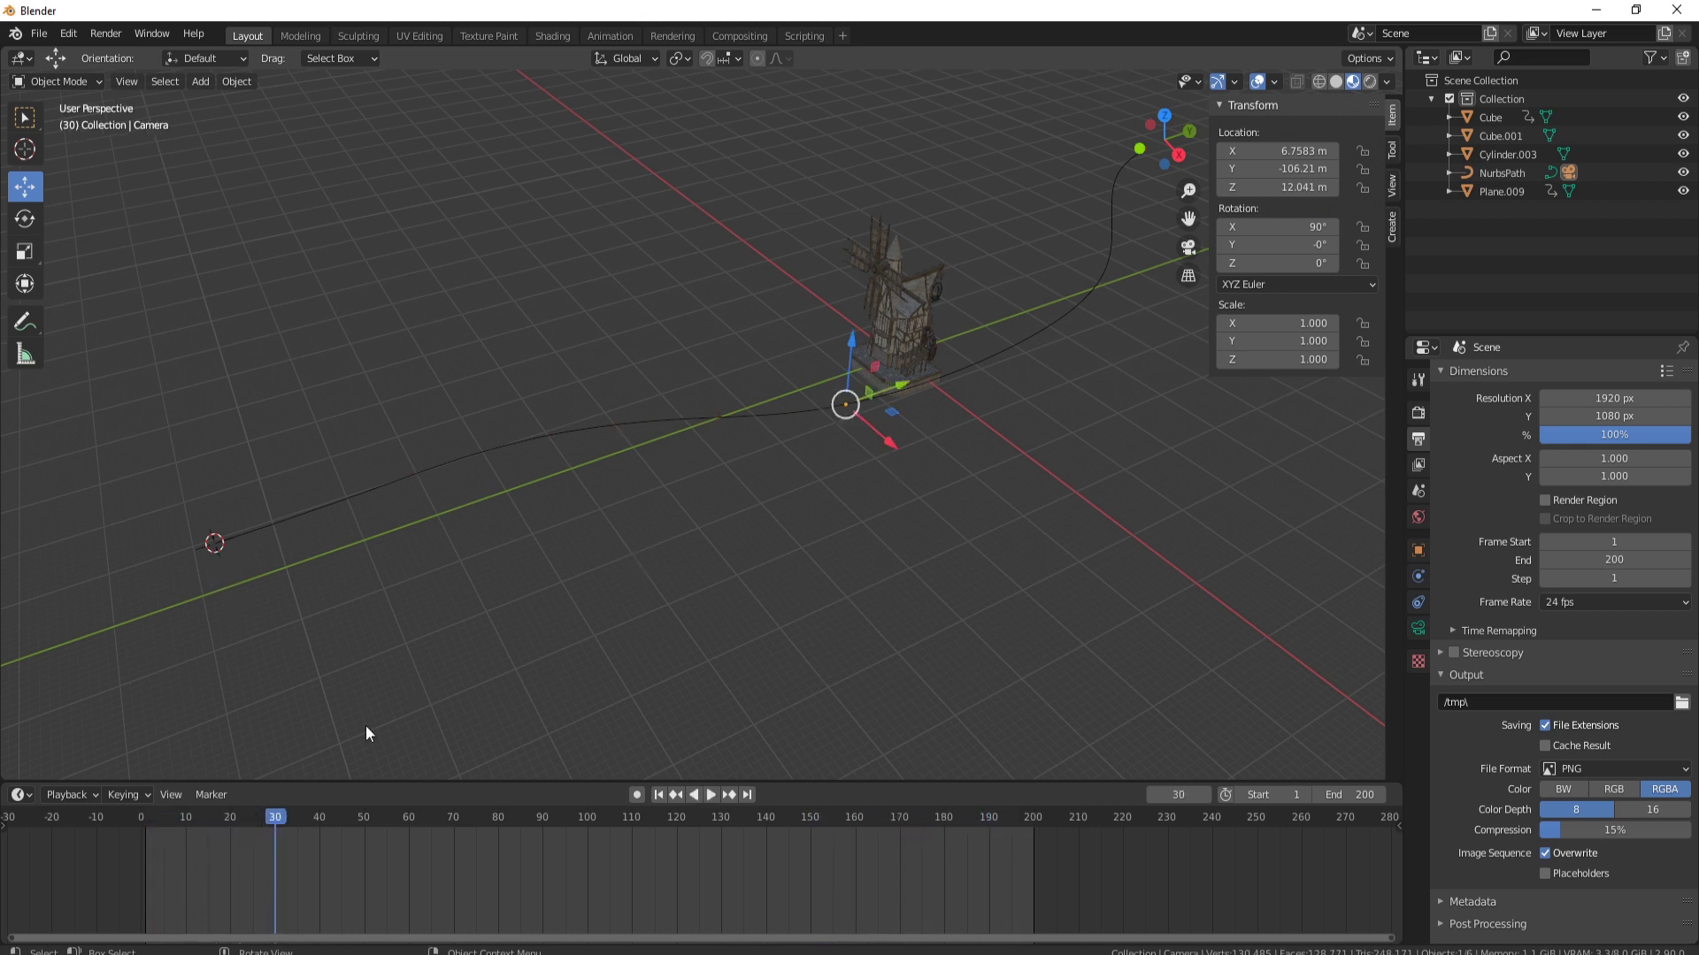
key(space)
Try to move the camera at frame 1 back to the path's start in top view, about X 6.64 m, Y -141.5 m
drag(275, 819, 145, 826)
shift+middle_drag(316, 570, 607, 466)
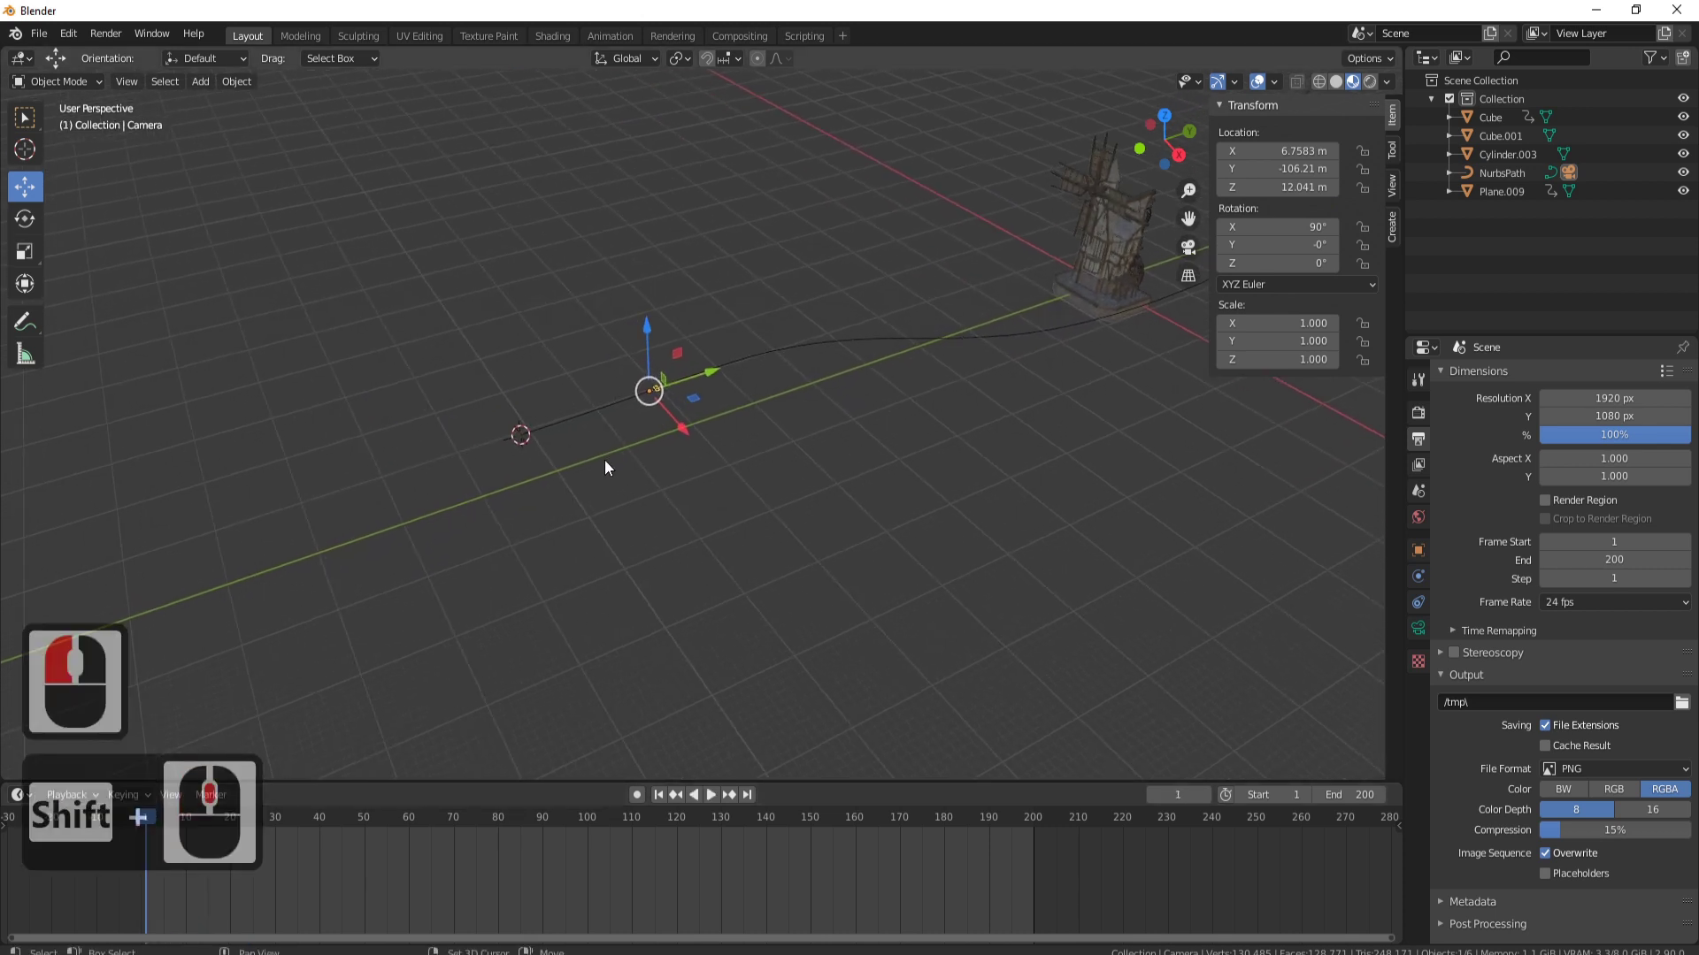
middle_drag(715, 435, 778, 483)
scroll(698, 434, up, 6)
key(KP_7)
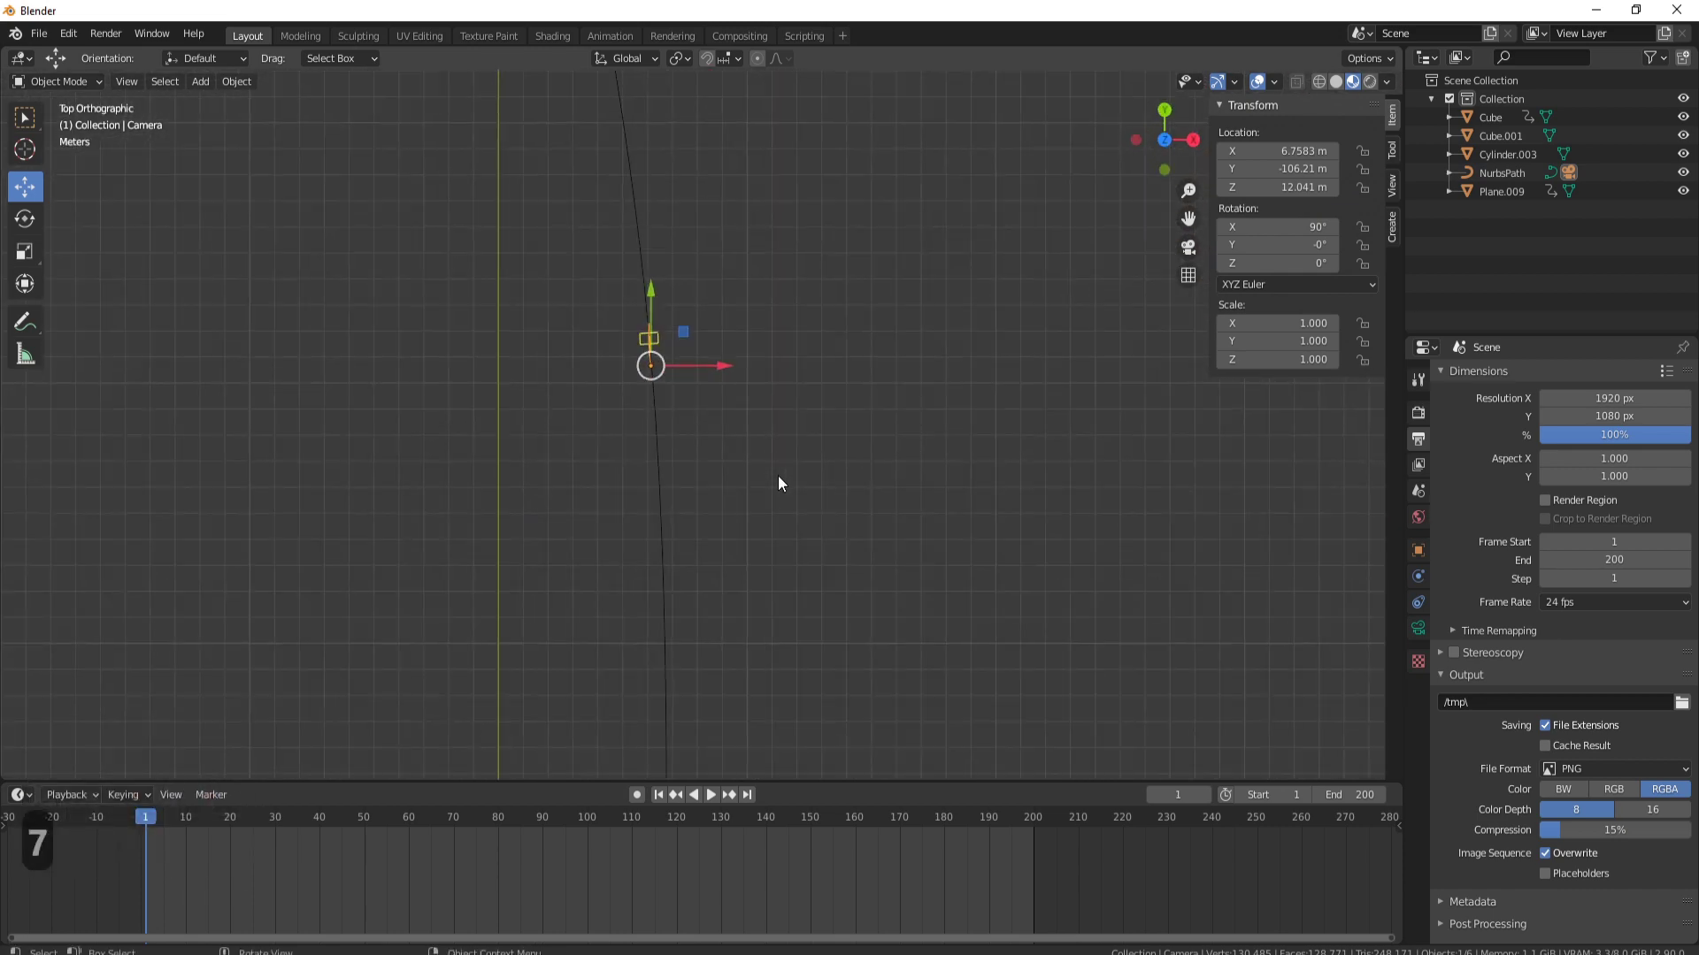
scroll(709, 420, down, 5)
key(g)
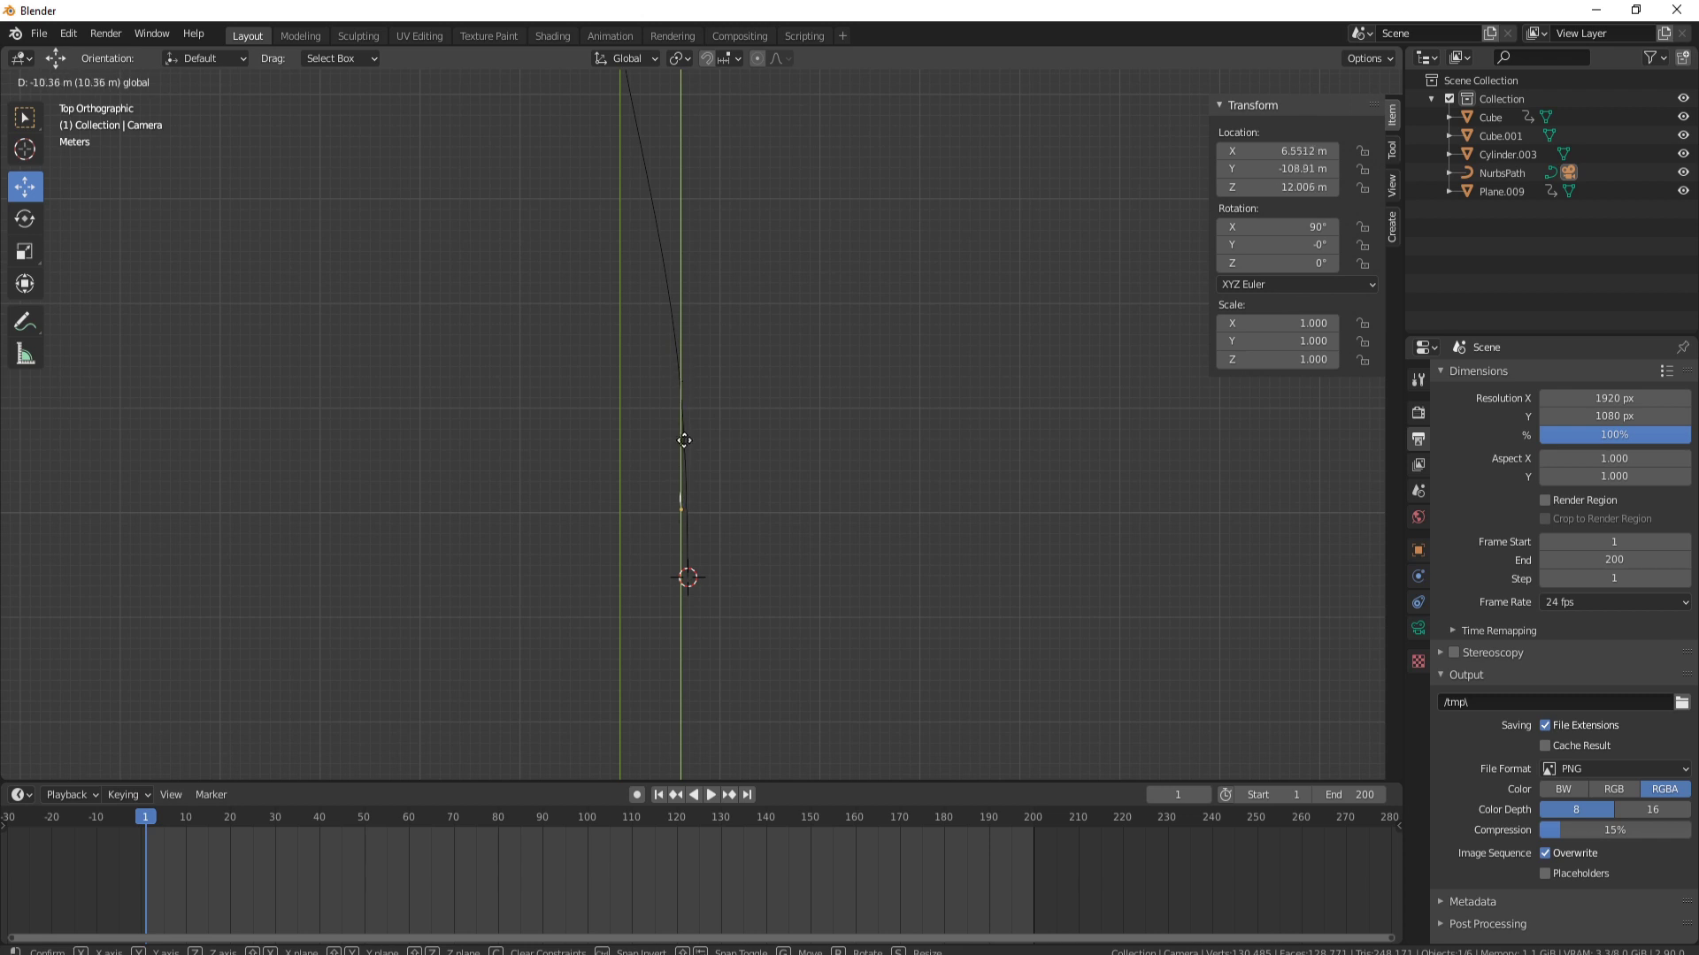
click(682, 500)
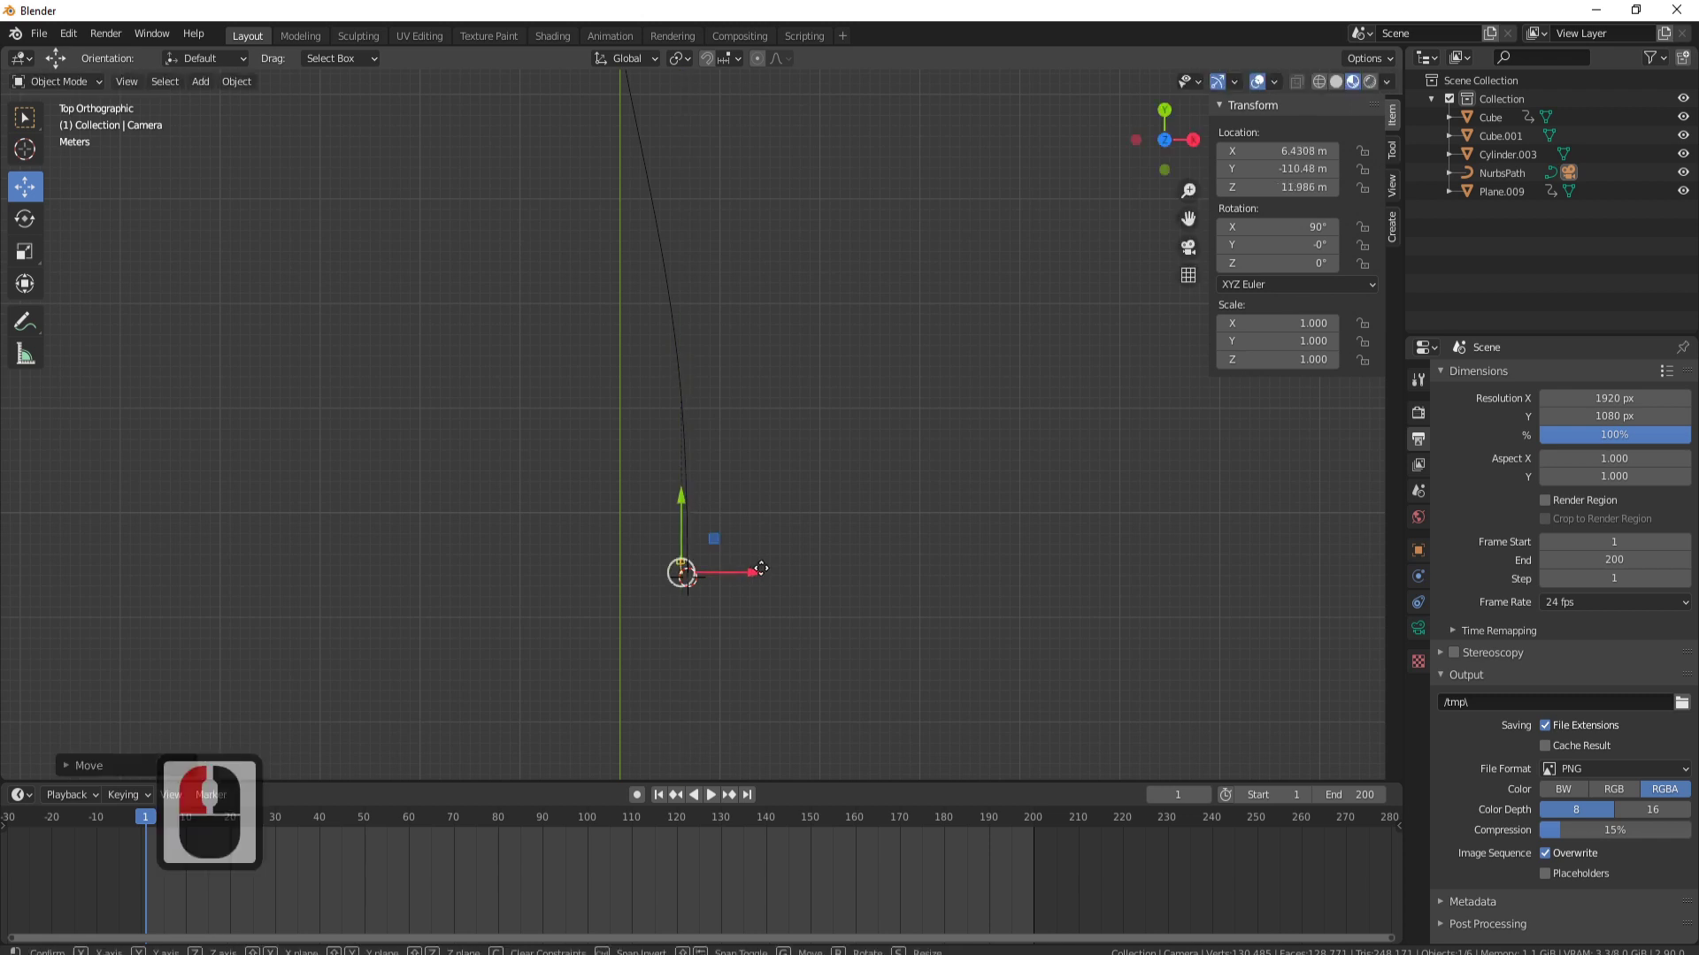
key(g)
key(x)
click(889, 570)
Play the animation to check the camera's motion along the path, and return the playhead to frame 0
middle_drag(888, 570, 688, 505)
key(space)
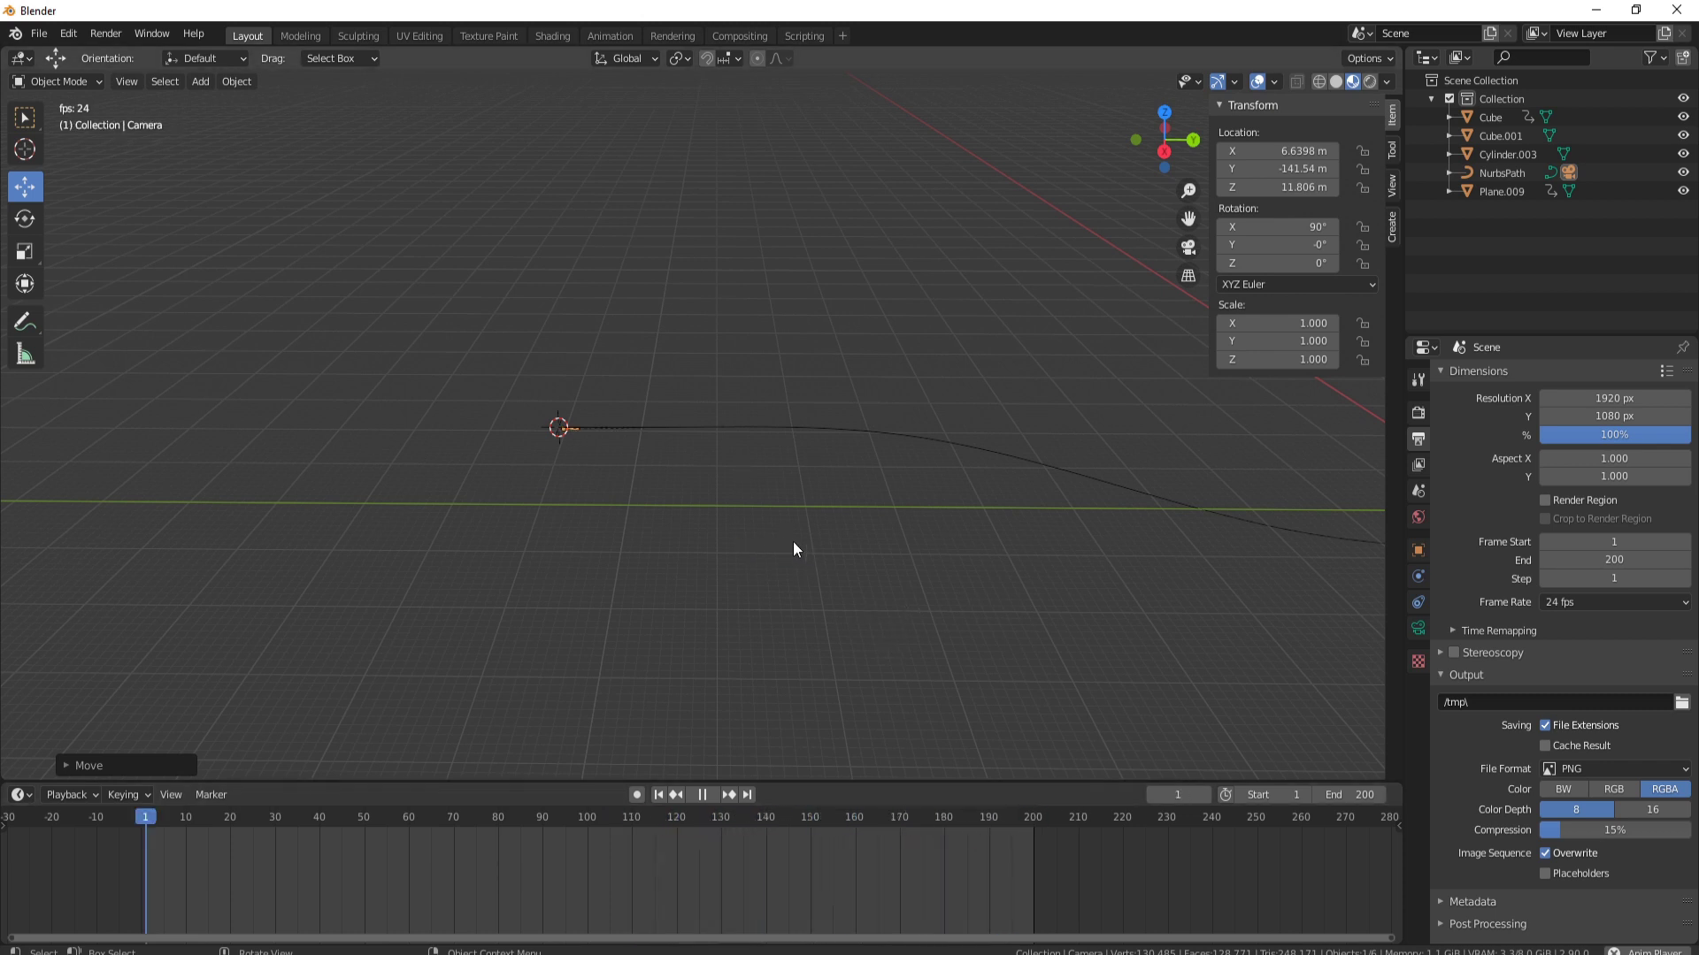
key(space)
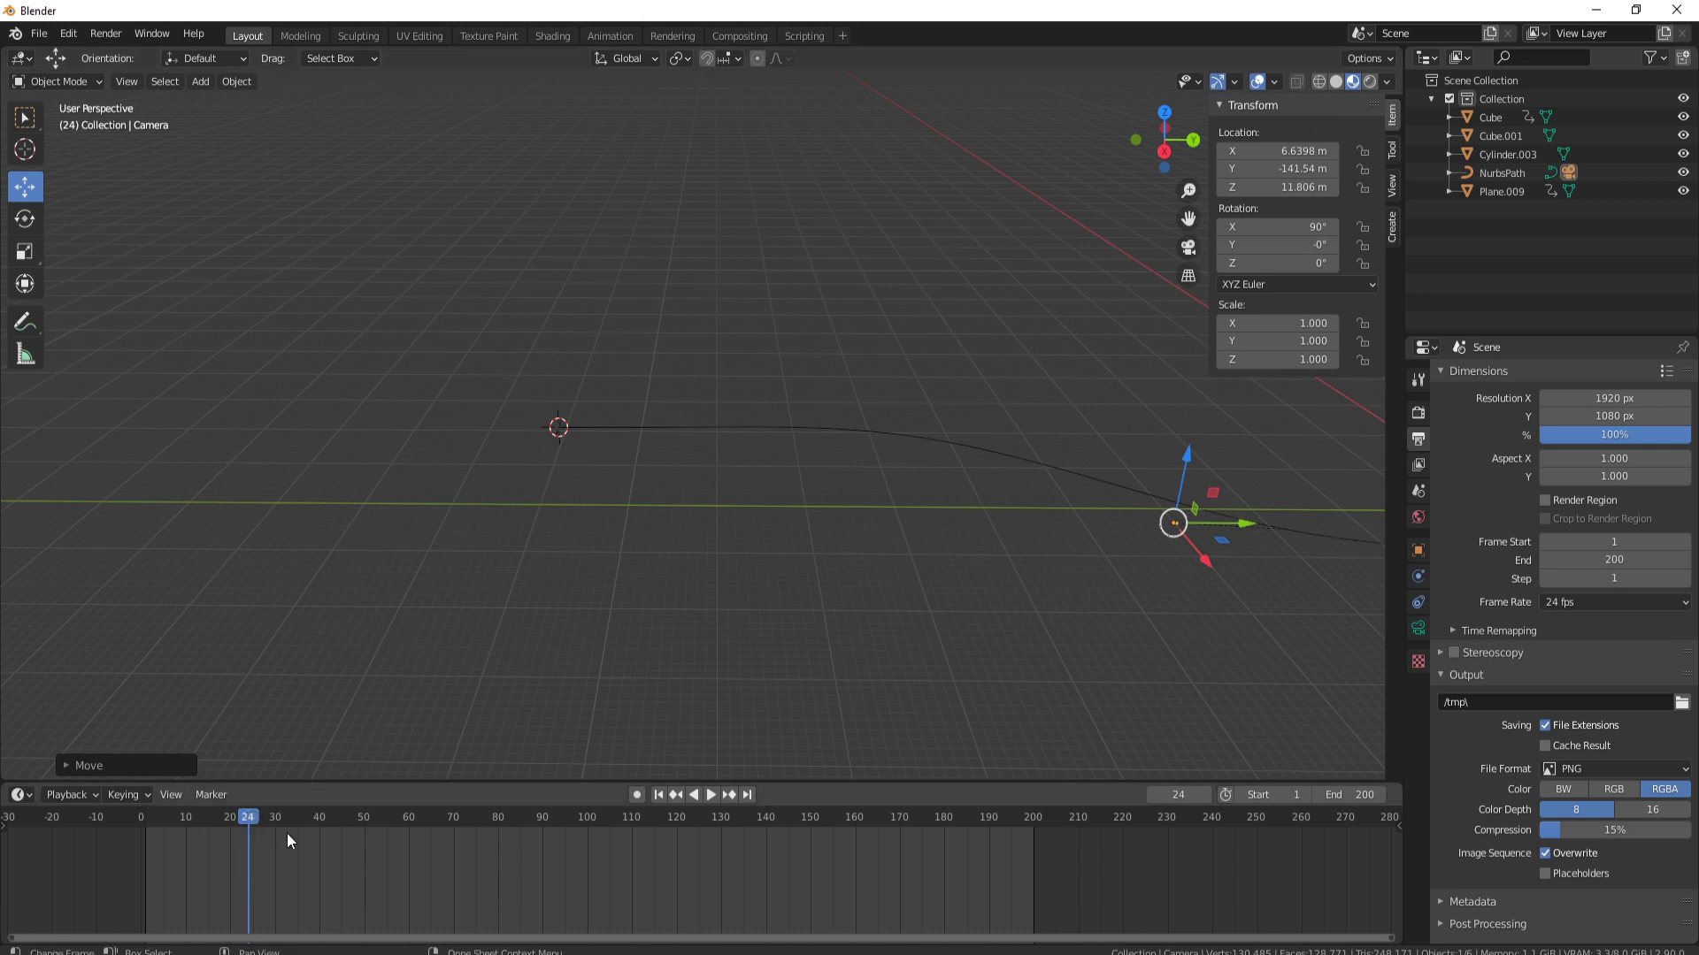
drag(247, 817, 141, 818)
Select the camera at the path's start and snap the 3D cursor to the world origin at the windmill's base
shift+click(141, 465)
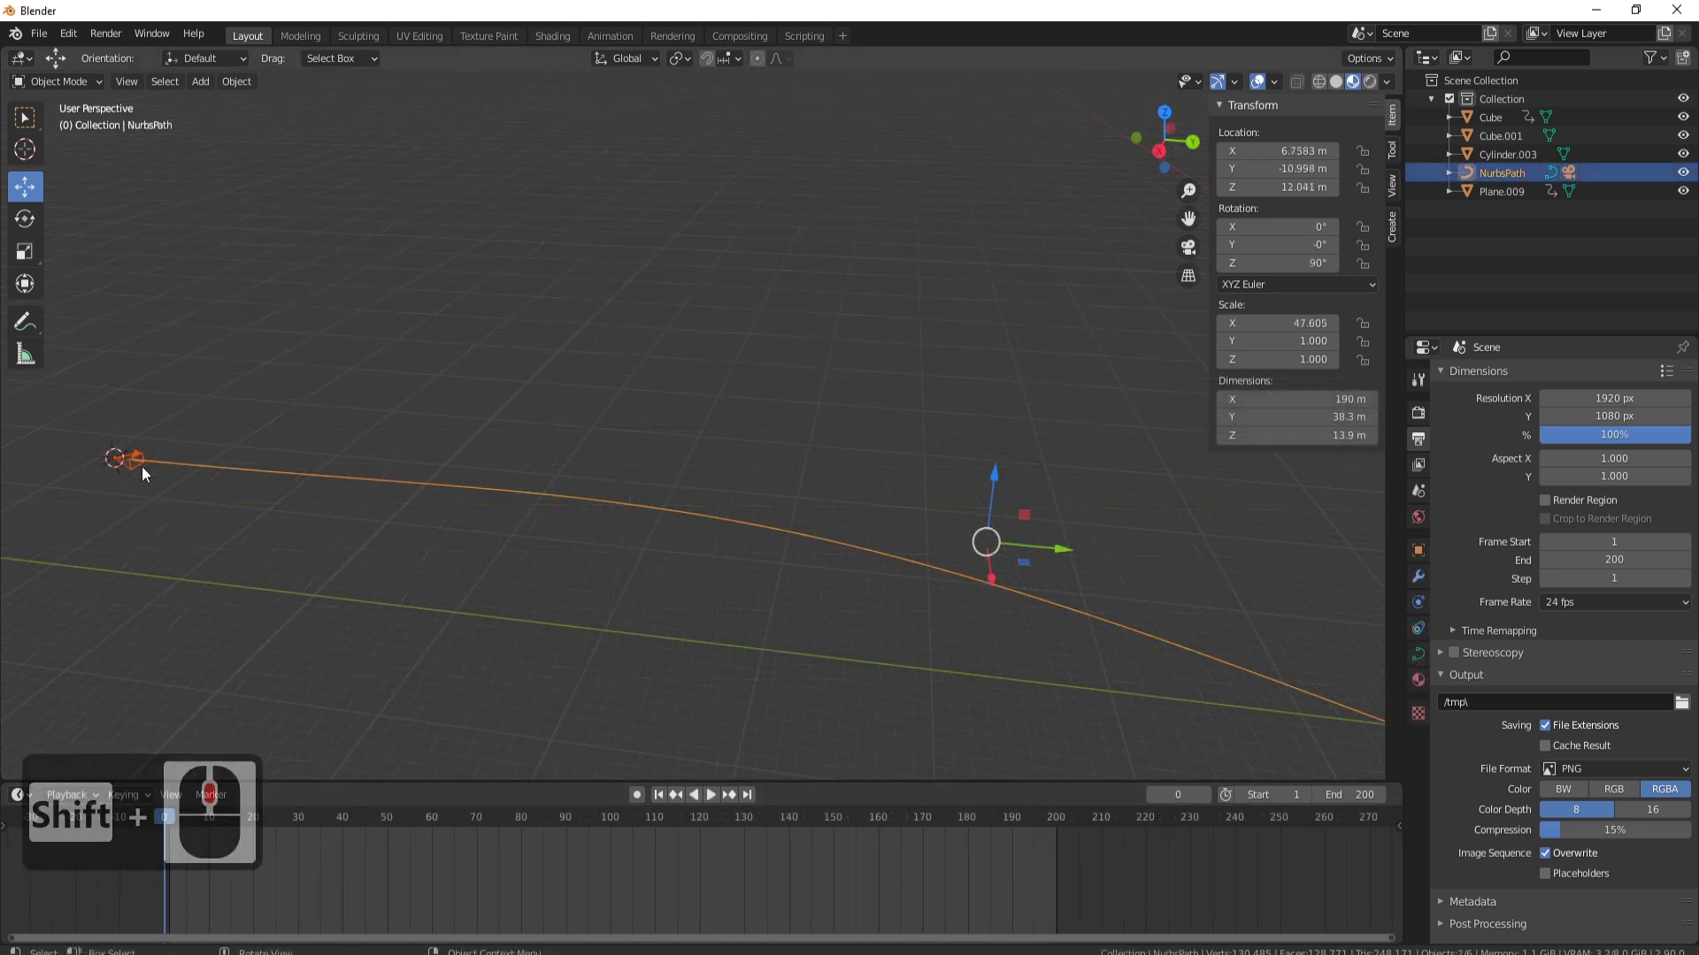
click(141, 466)
scroll(554, 550, down, 3)
shift+middle_drag(554, 551, 320, 528)
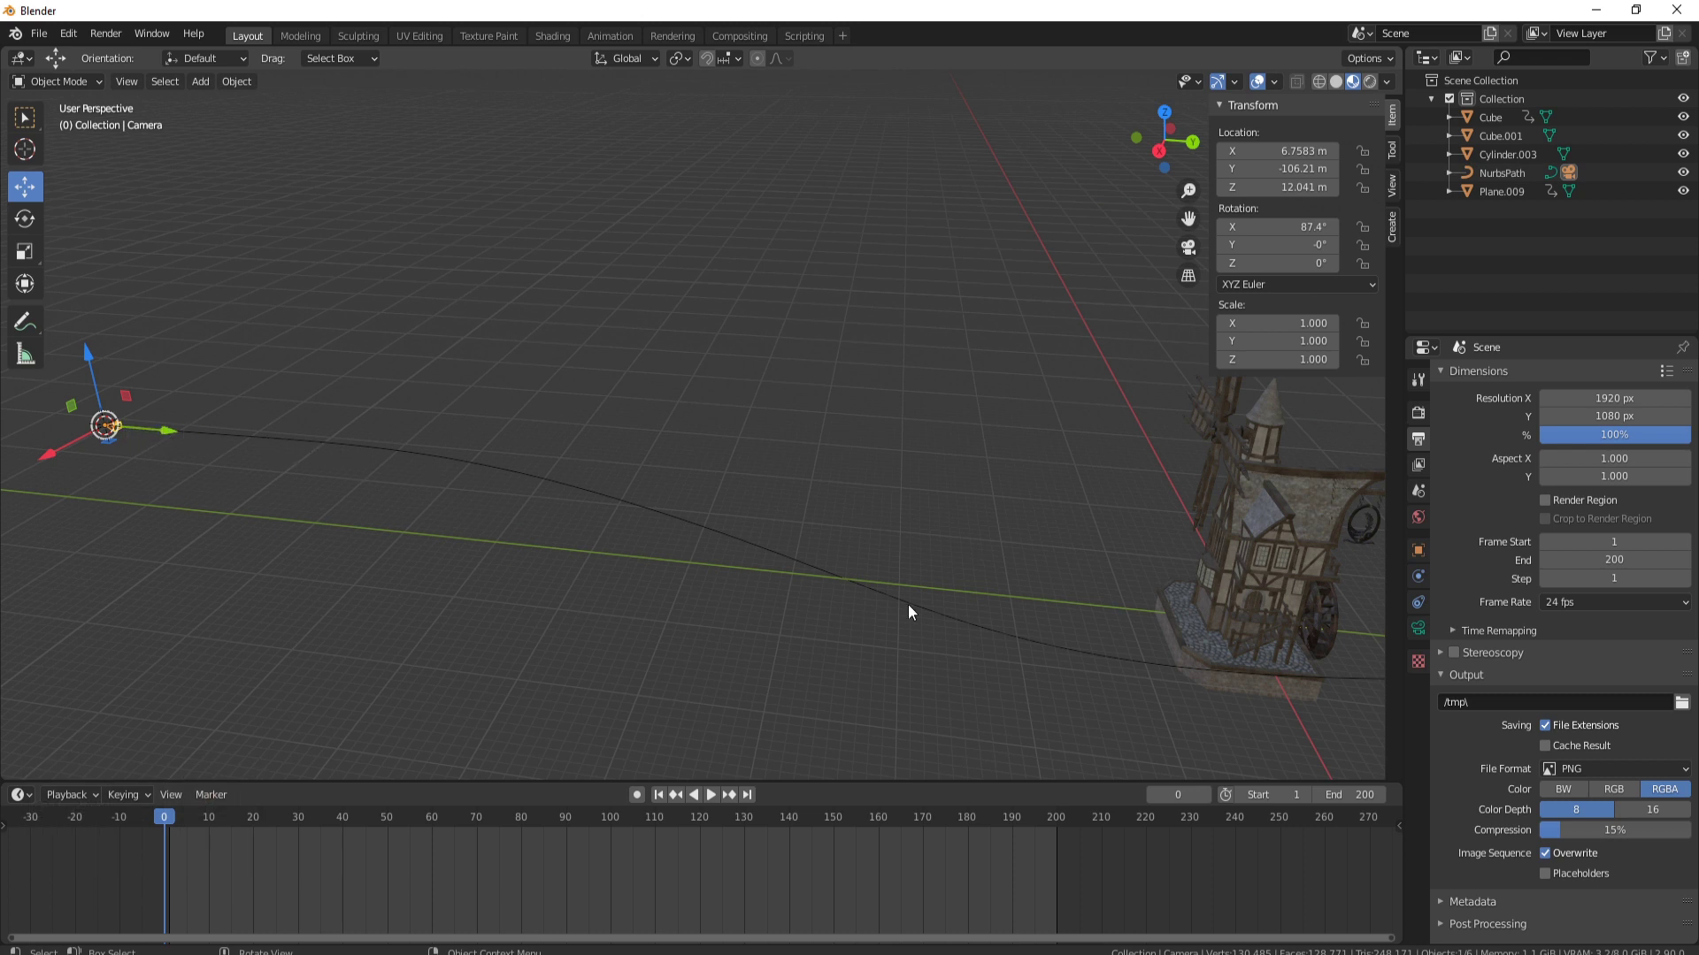
shift+middle_drag(1037, 641, 800, 486)
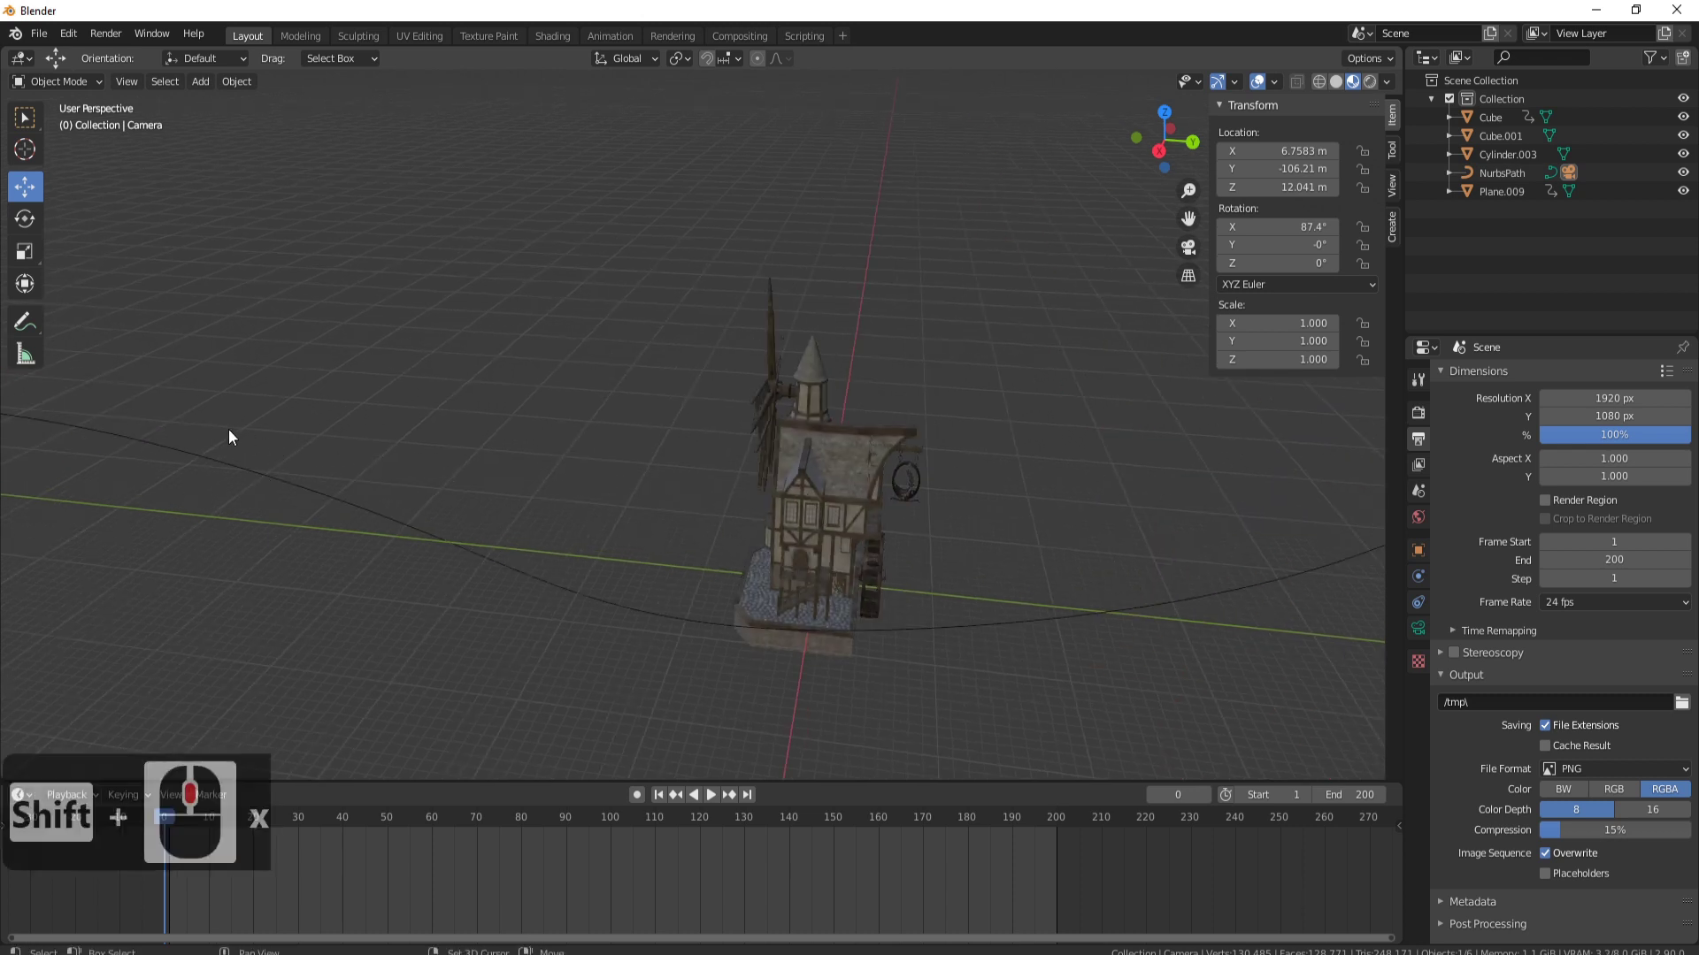
shift+middle_drag(229, 428, 721, 488)
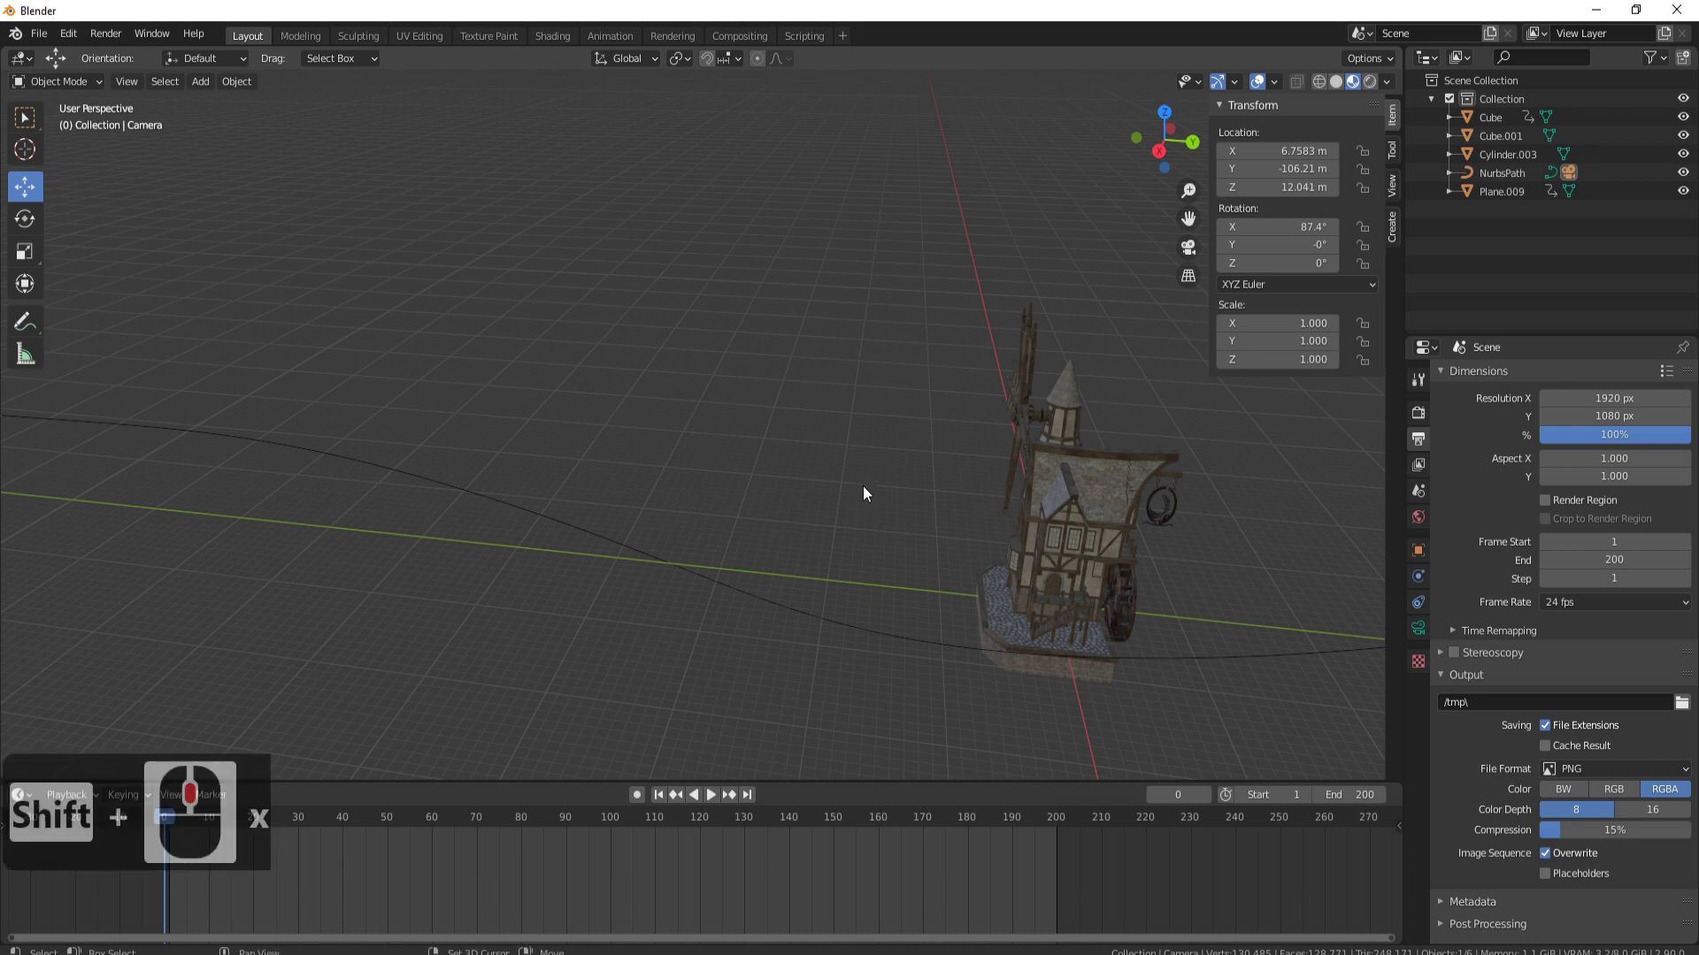
key(shift+s)
click(741, 545)
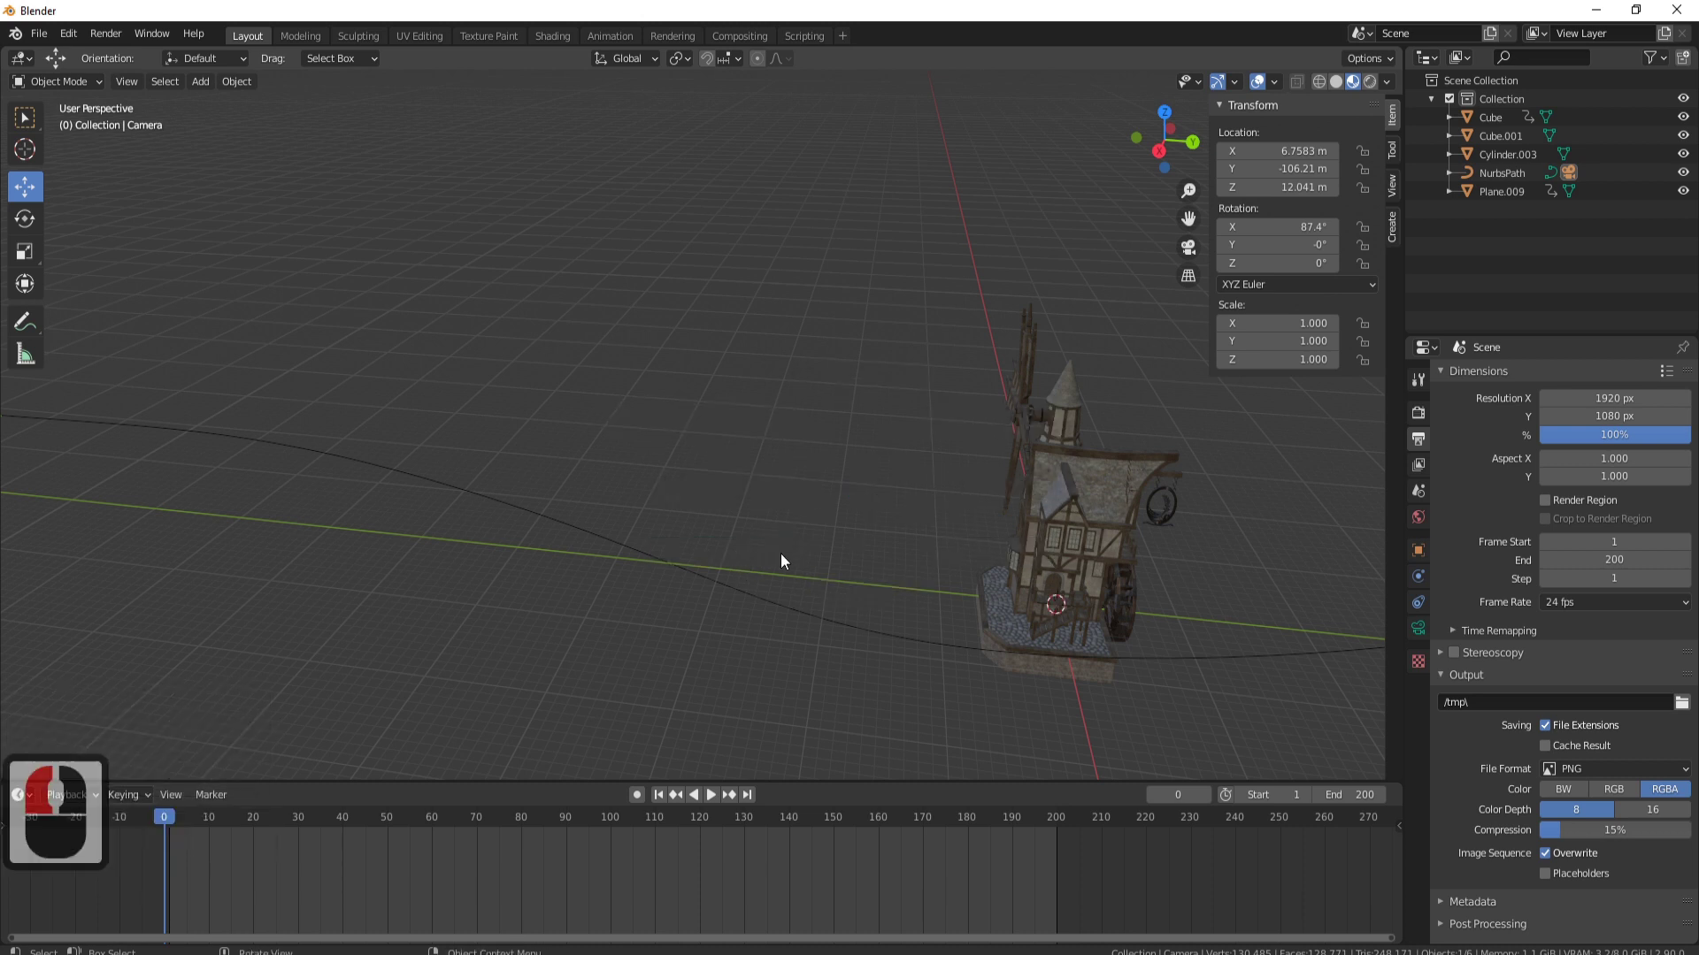
Add a Plain Axes empty at the 3D cursor and raise it to Z about 16 m at the windmill's upper part
key(shift+a)
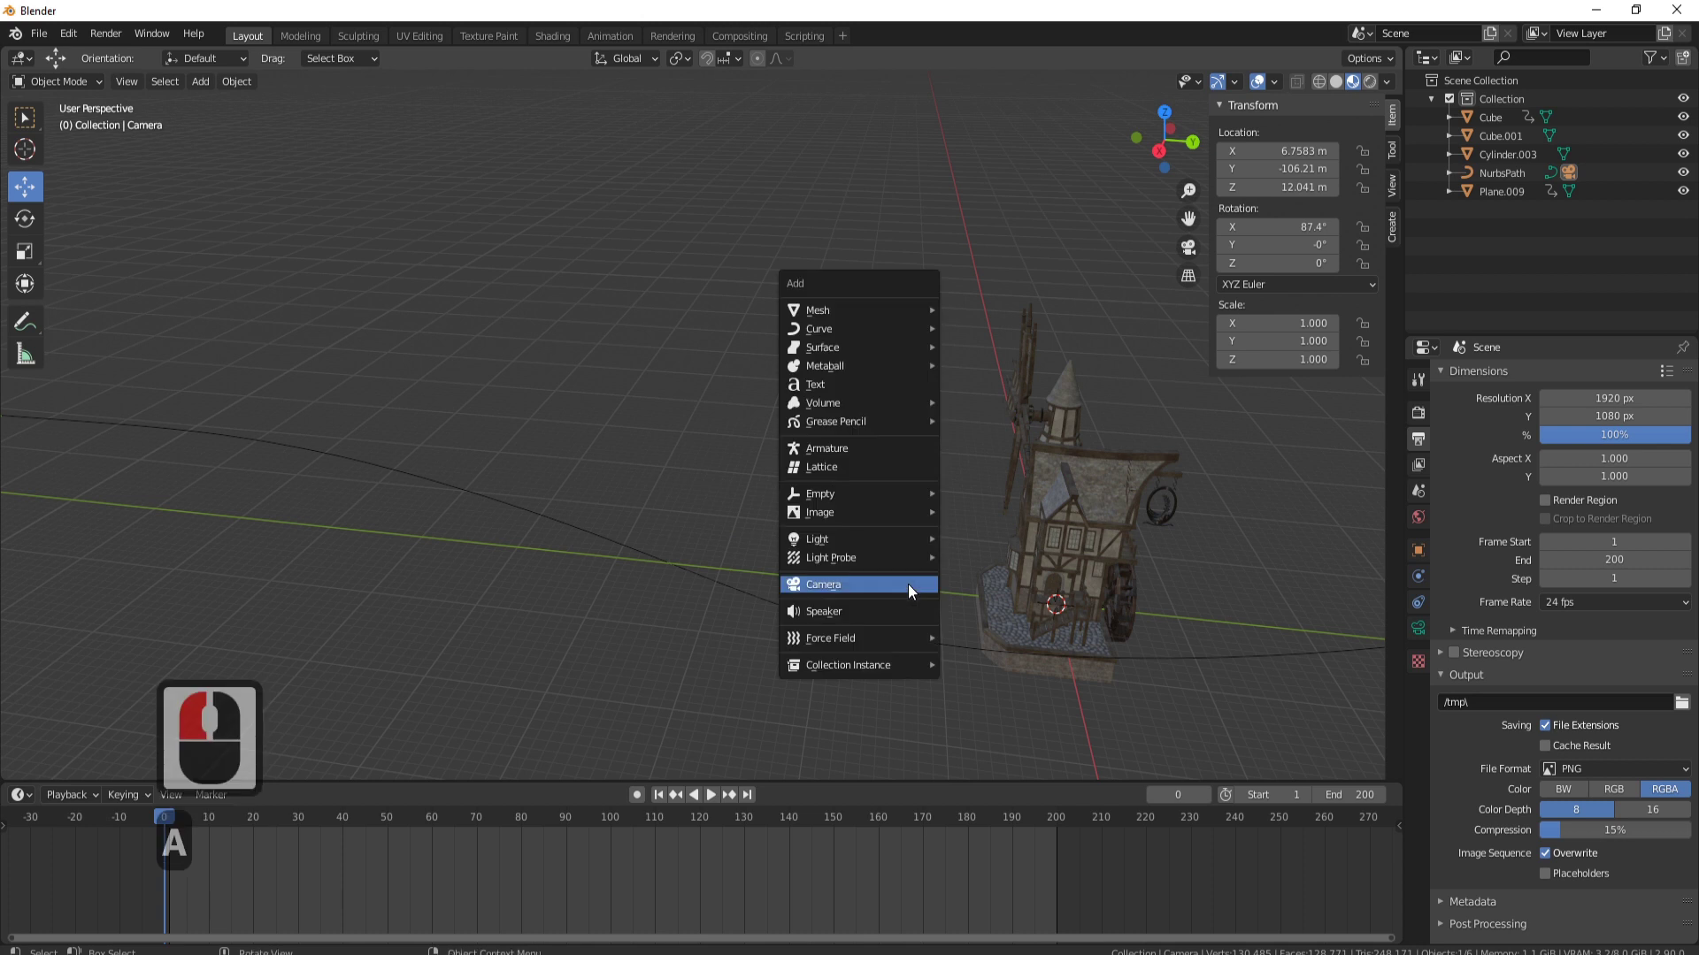
mouse_move(834, 502)
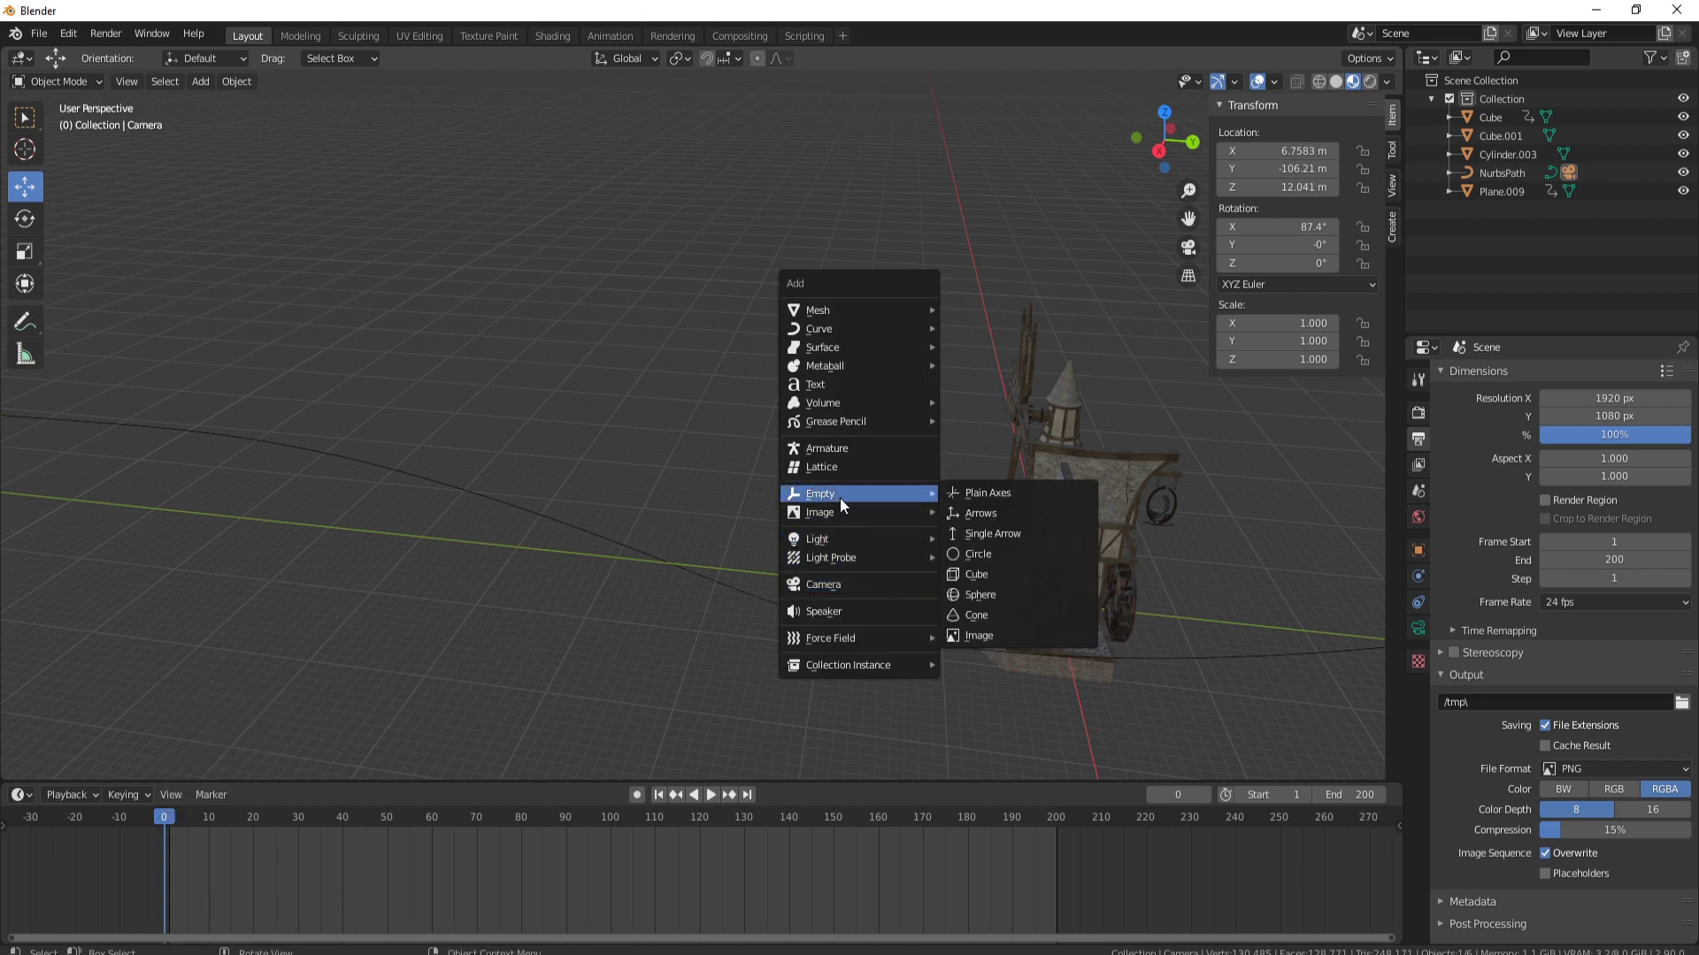
click(1003, 492)
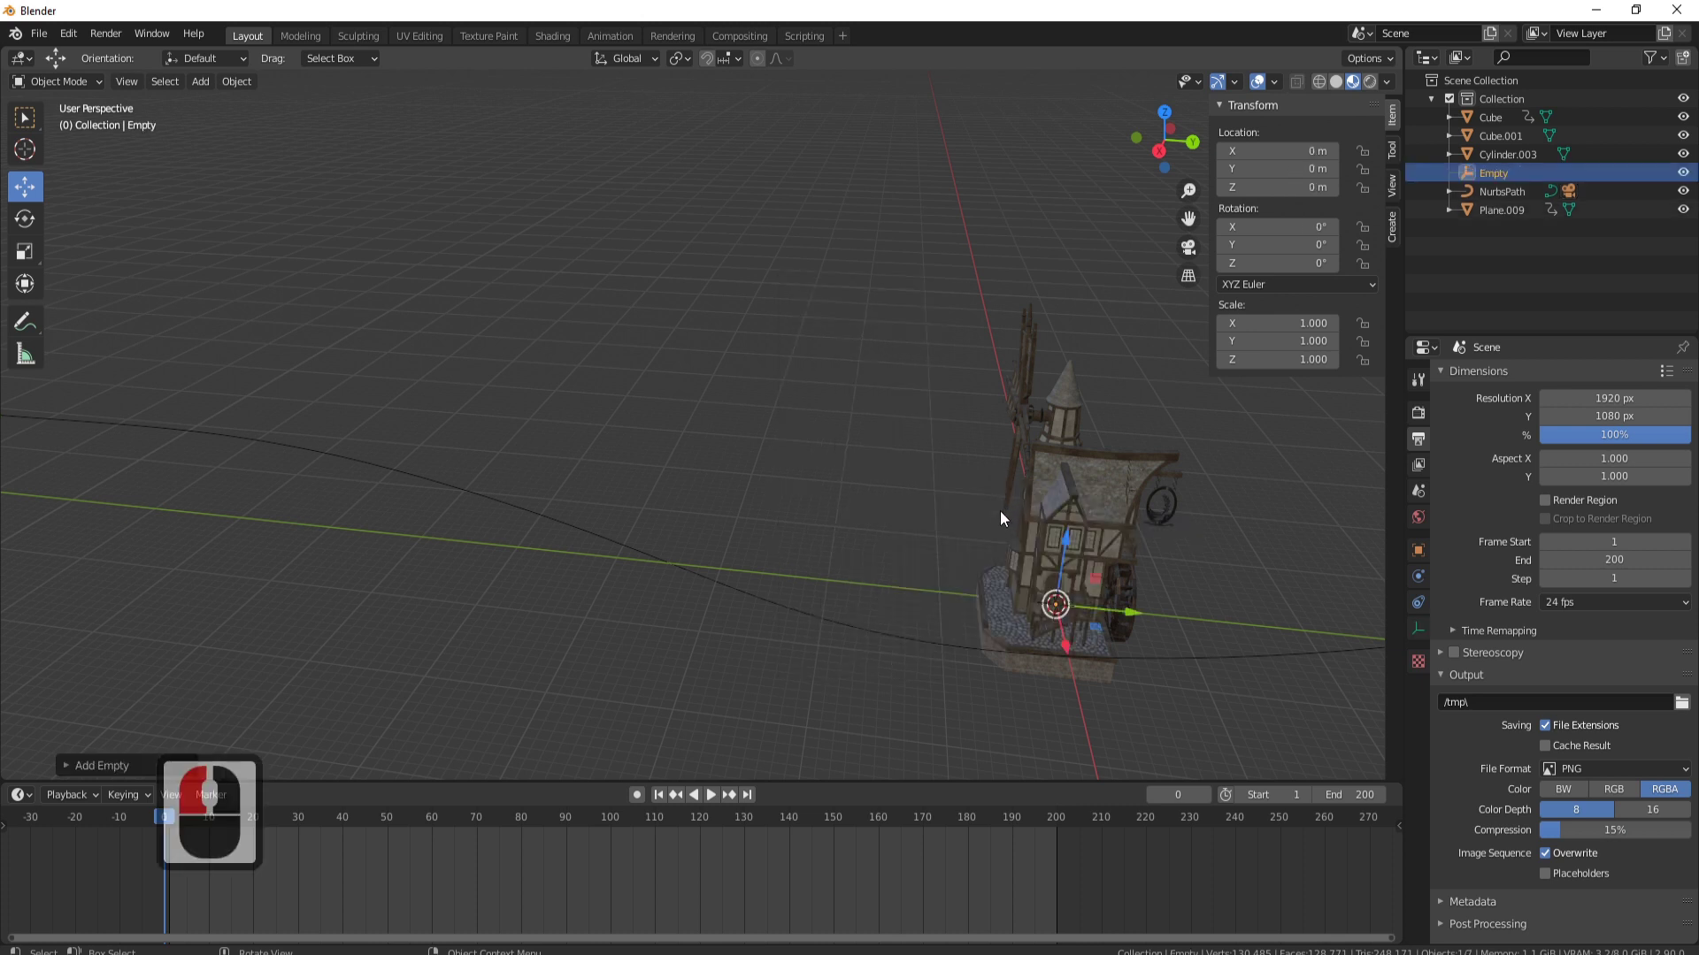
drag(1069, 542, 1133, 442)
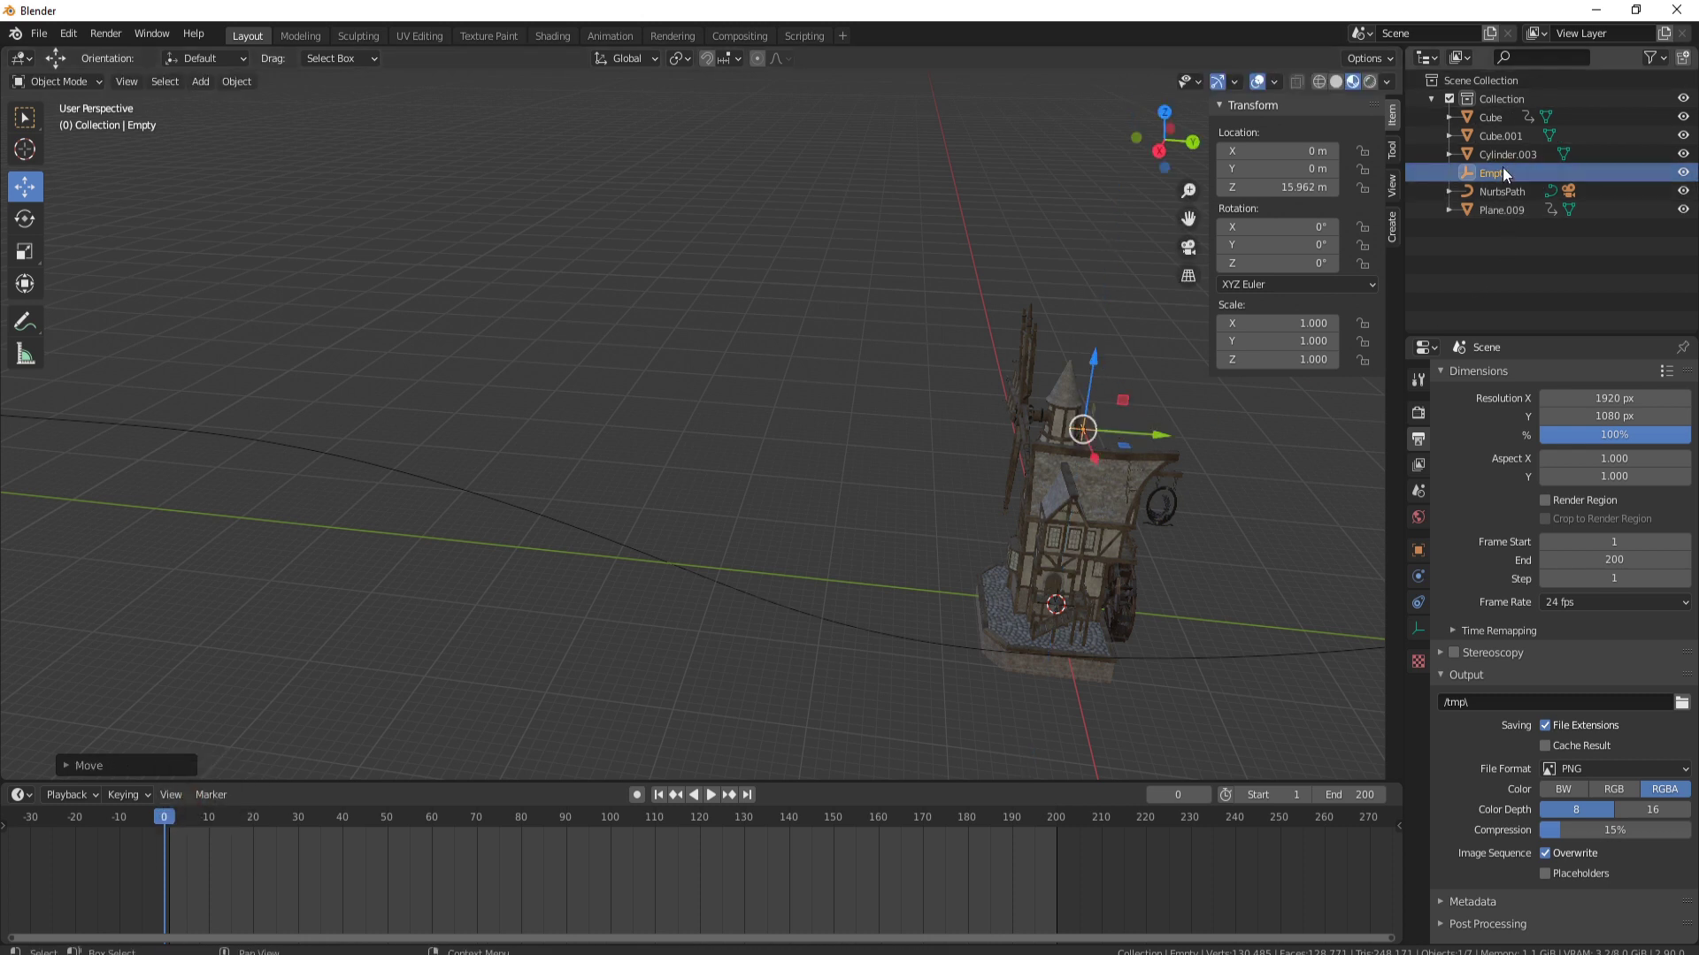
Add a Track To constraint to the camera and set the empty as its target
scroll(665, 388, up, 1)
shift+middle_drag(665, 396, 626, 434)
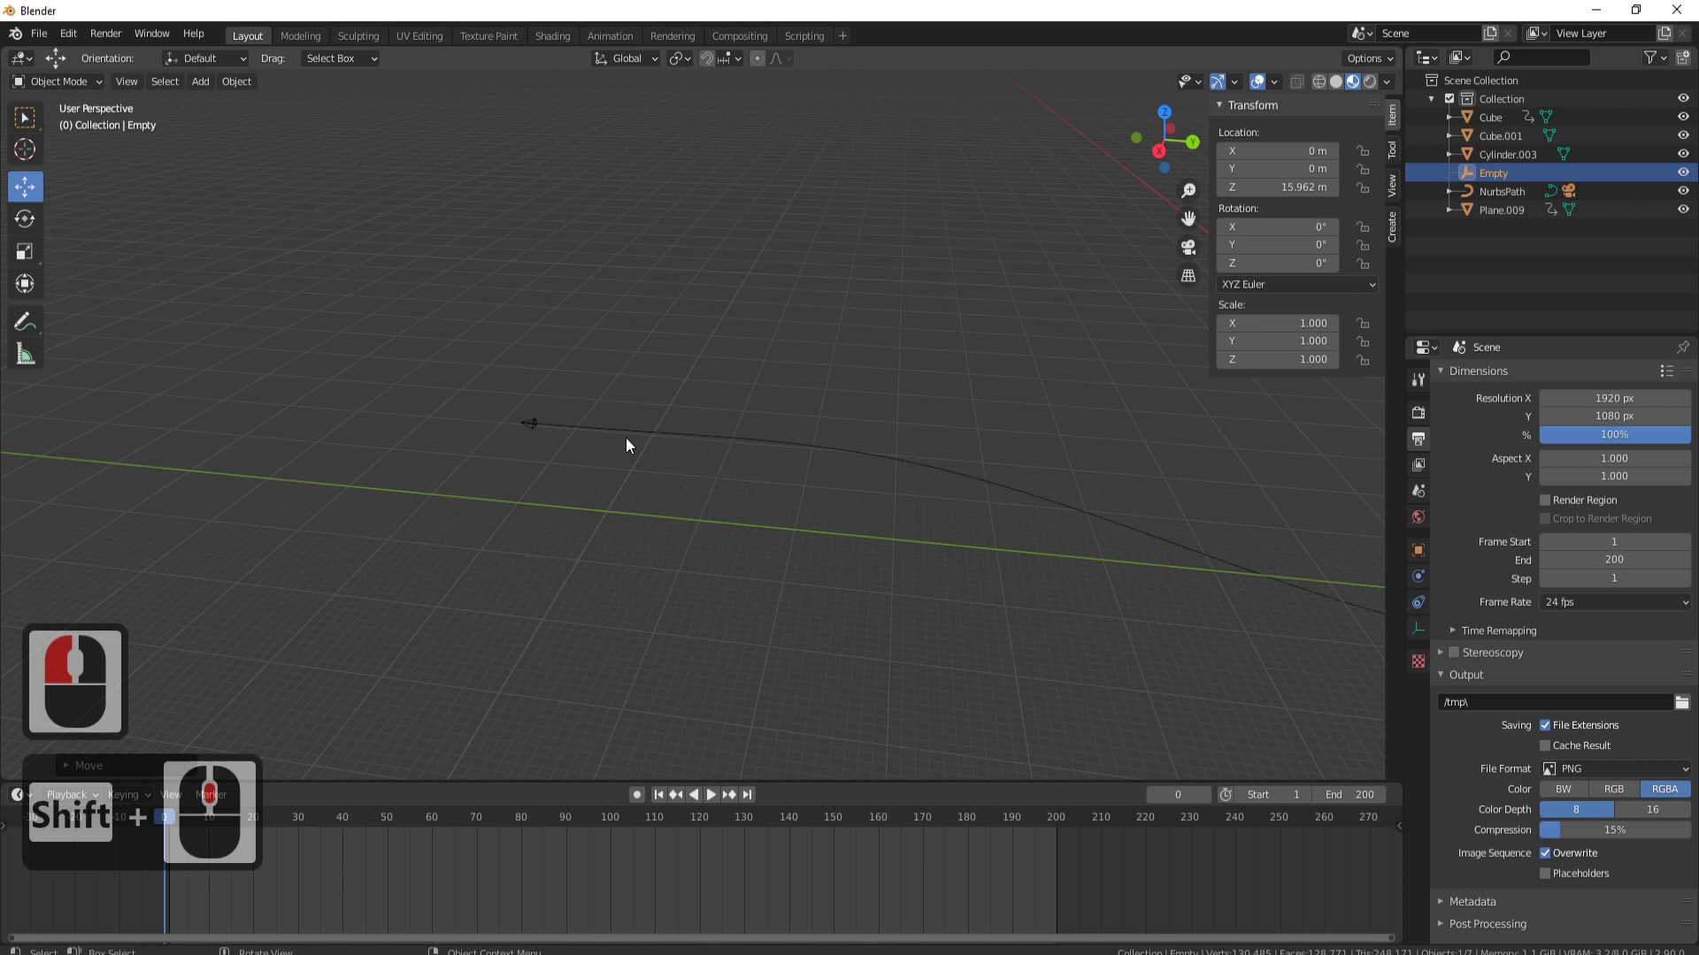
click(529, 427)
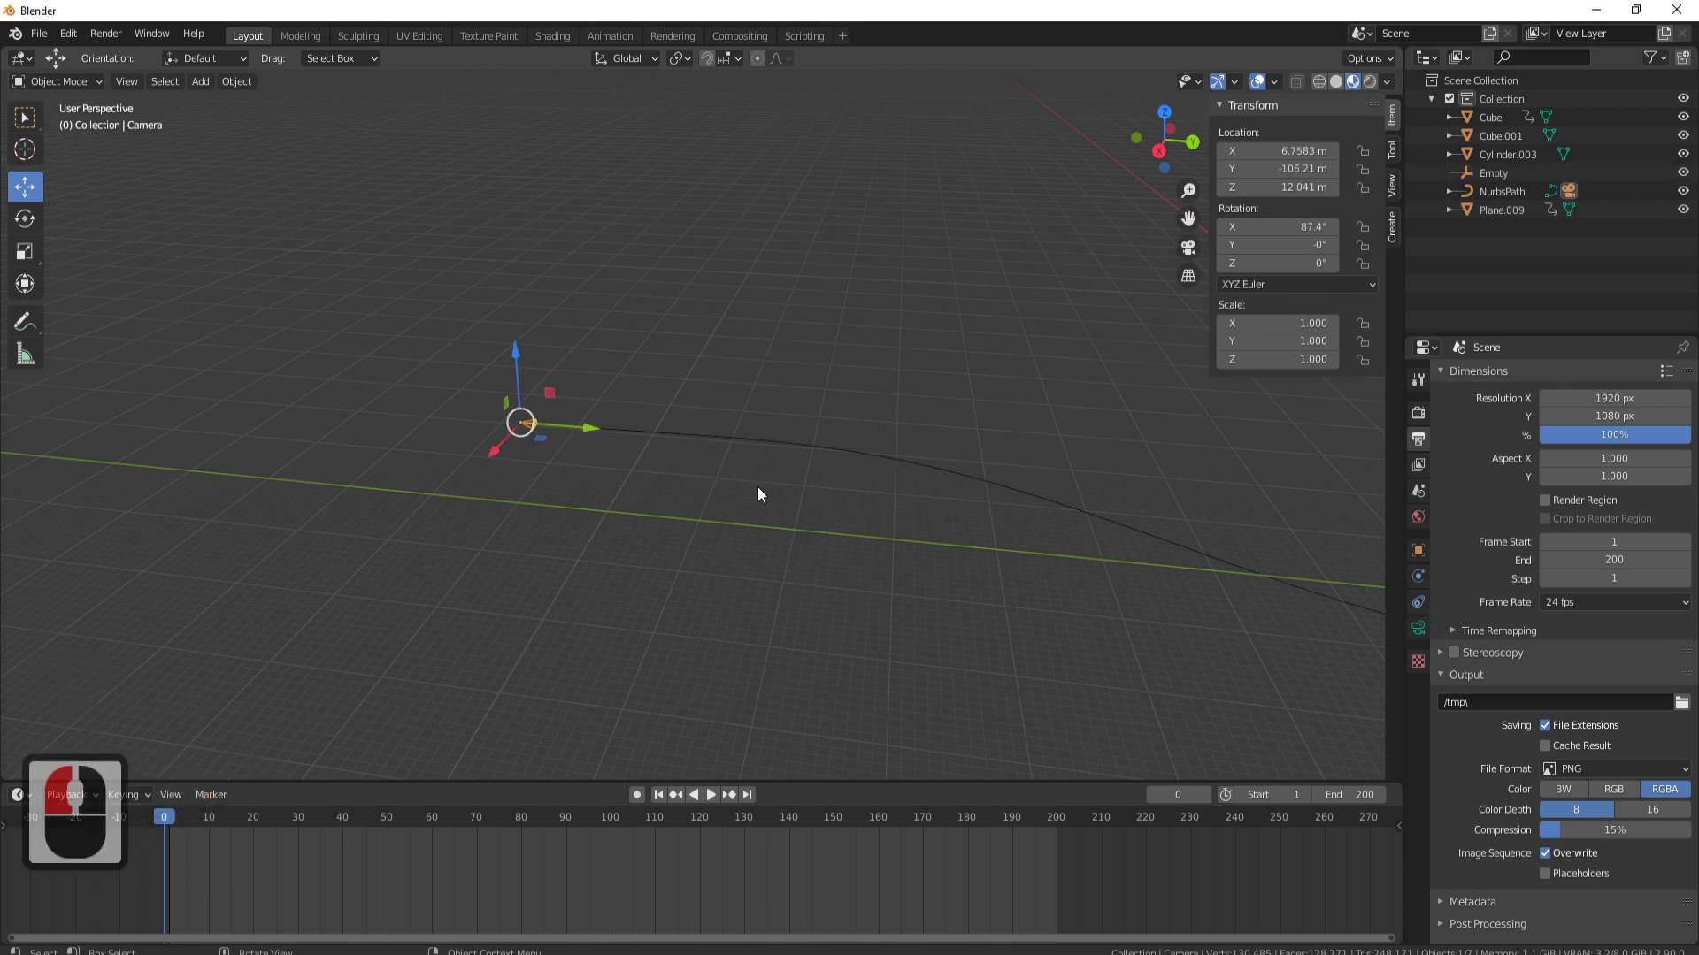
click(1419, 601)
shift+middle_drag(1237, 586, 868, 606)
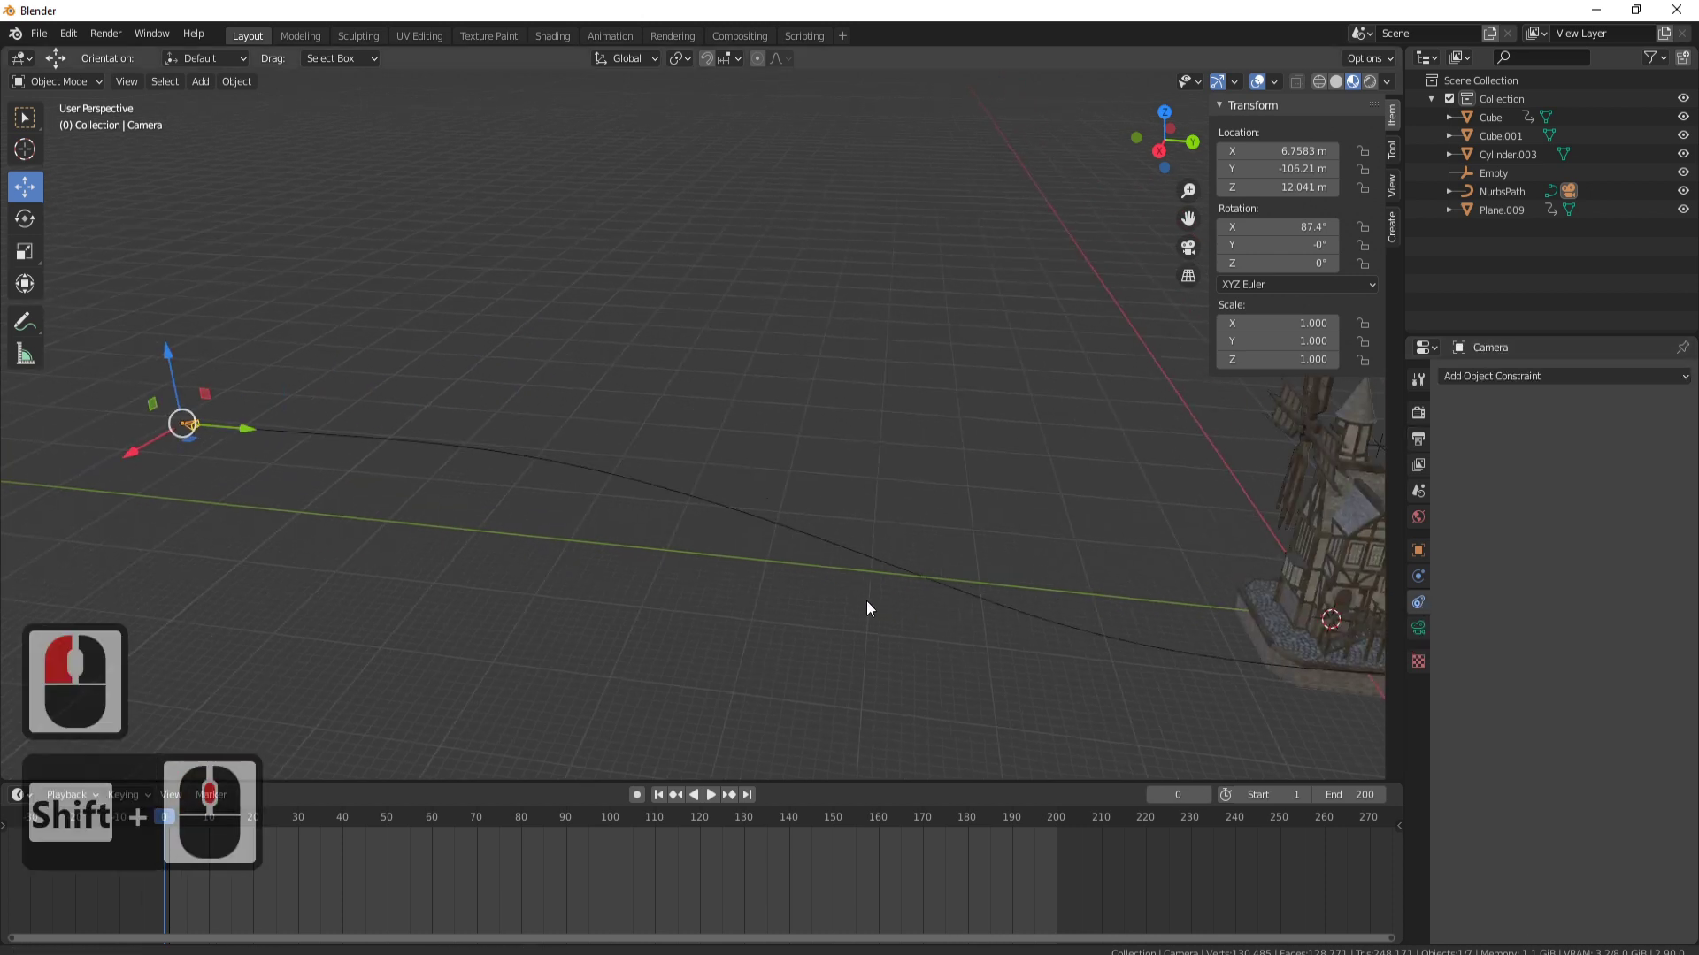
click(1517, 376)
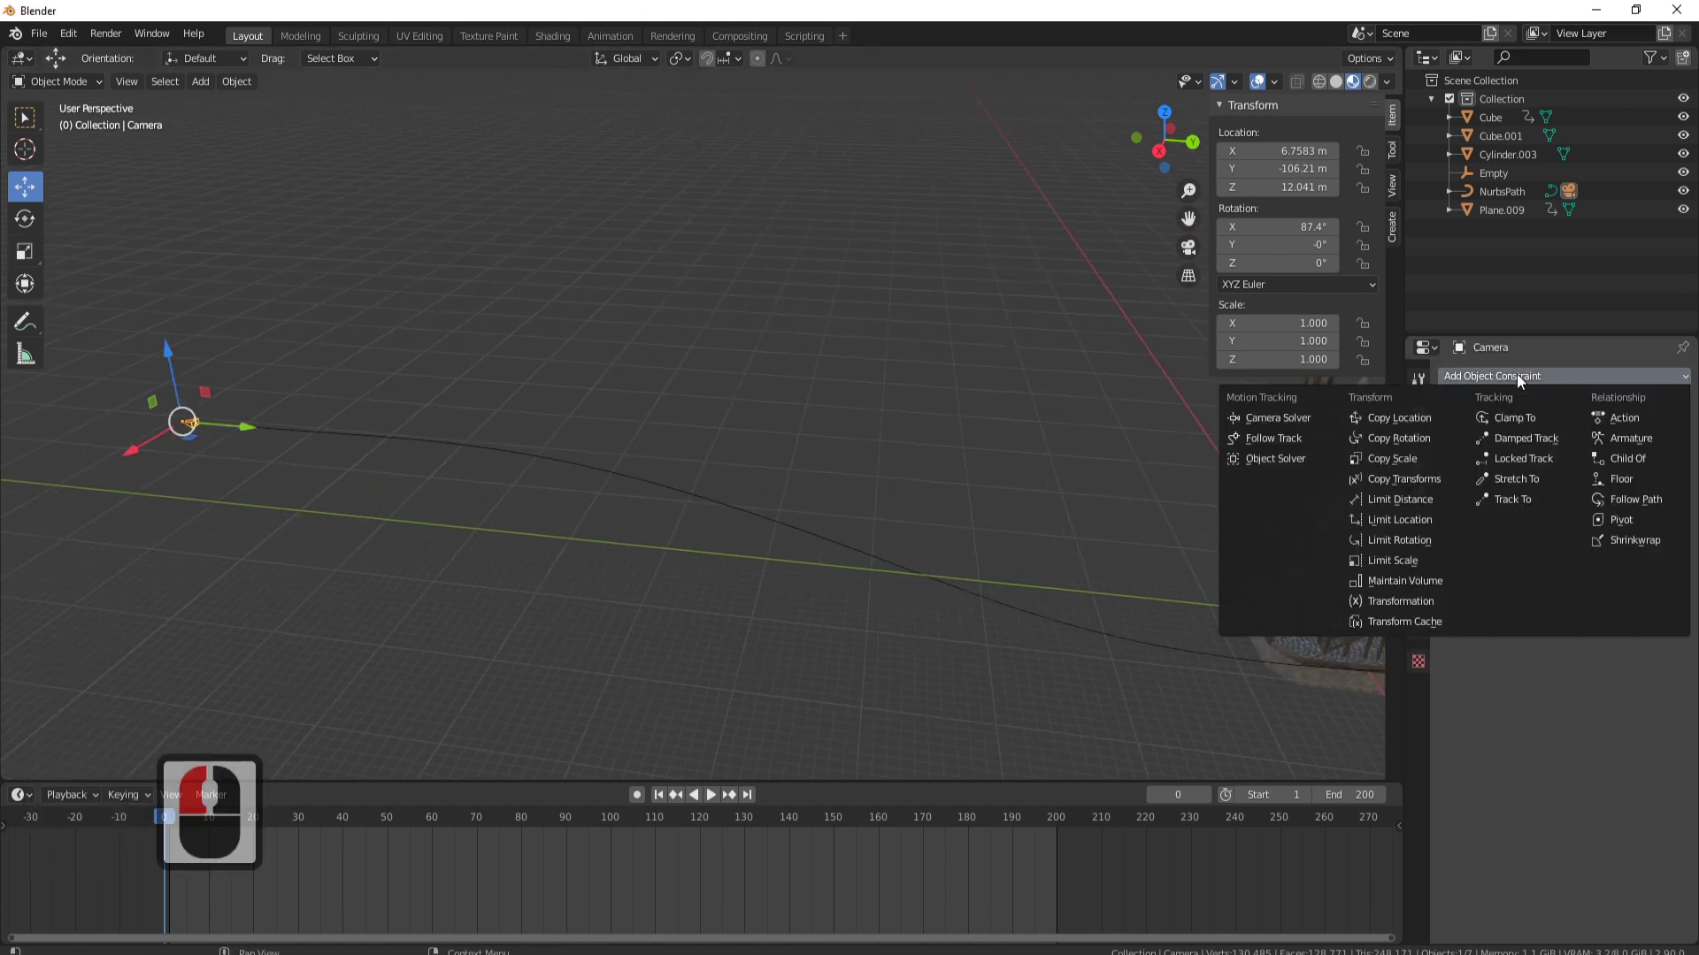
click(1526, 500)
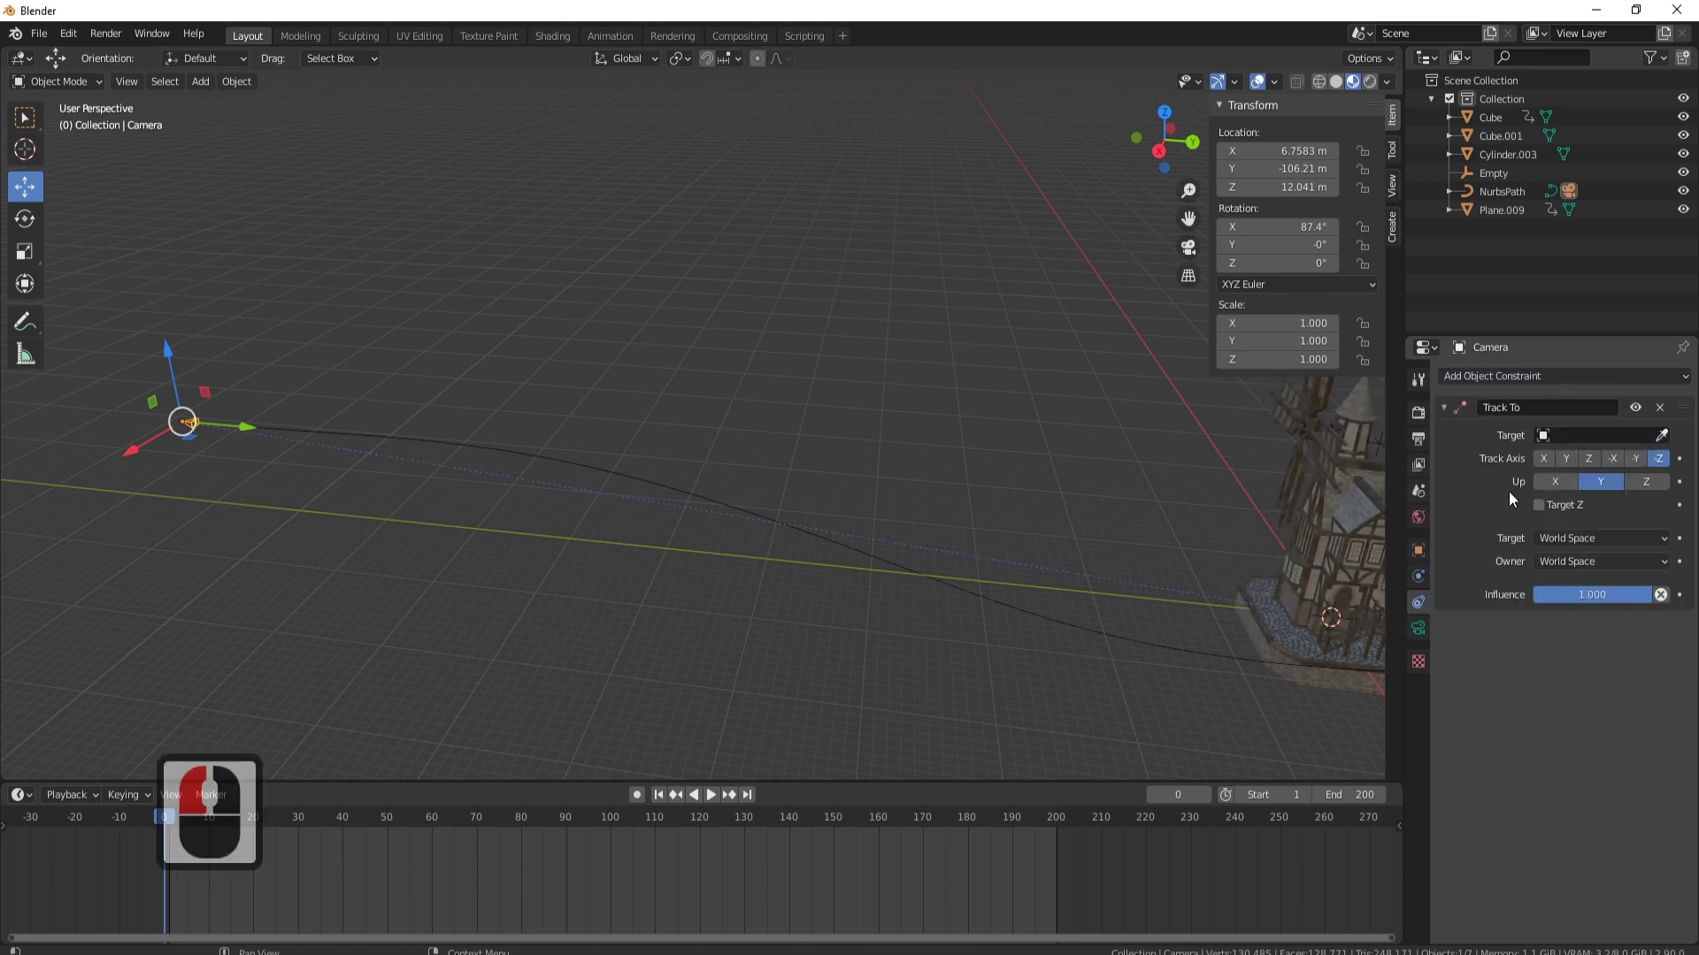
click(1661, 436)
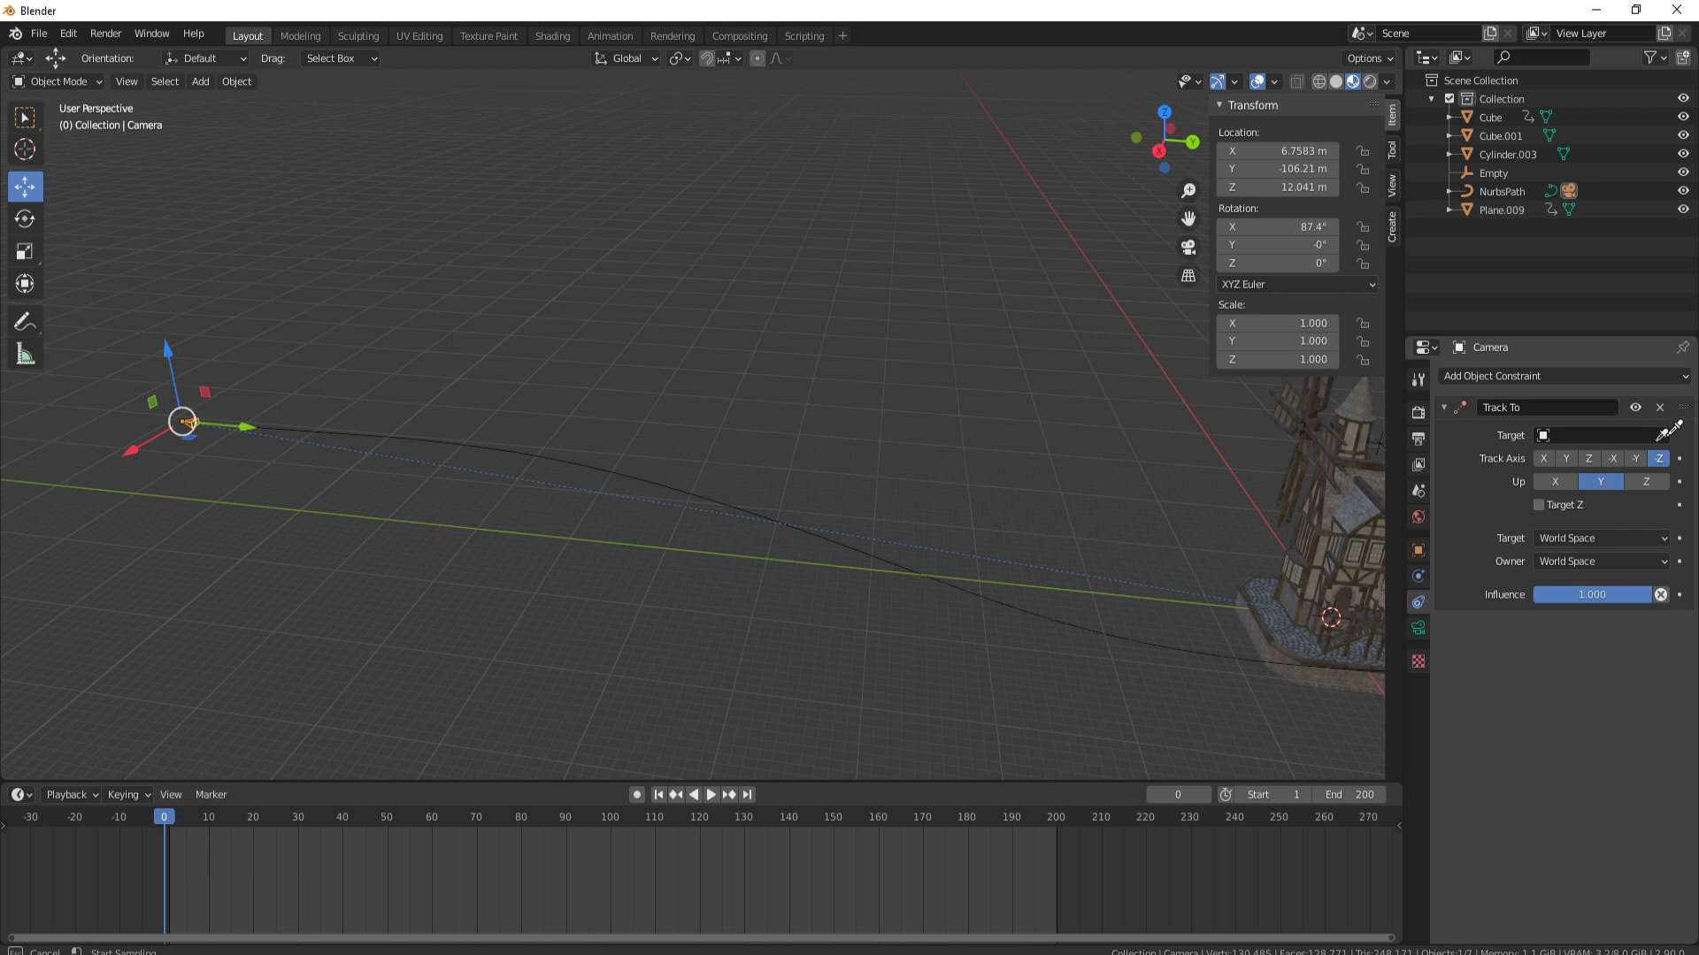
click(1500, 174)
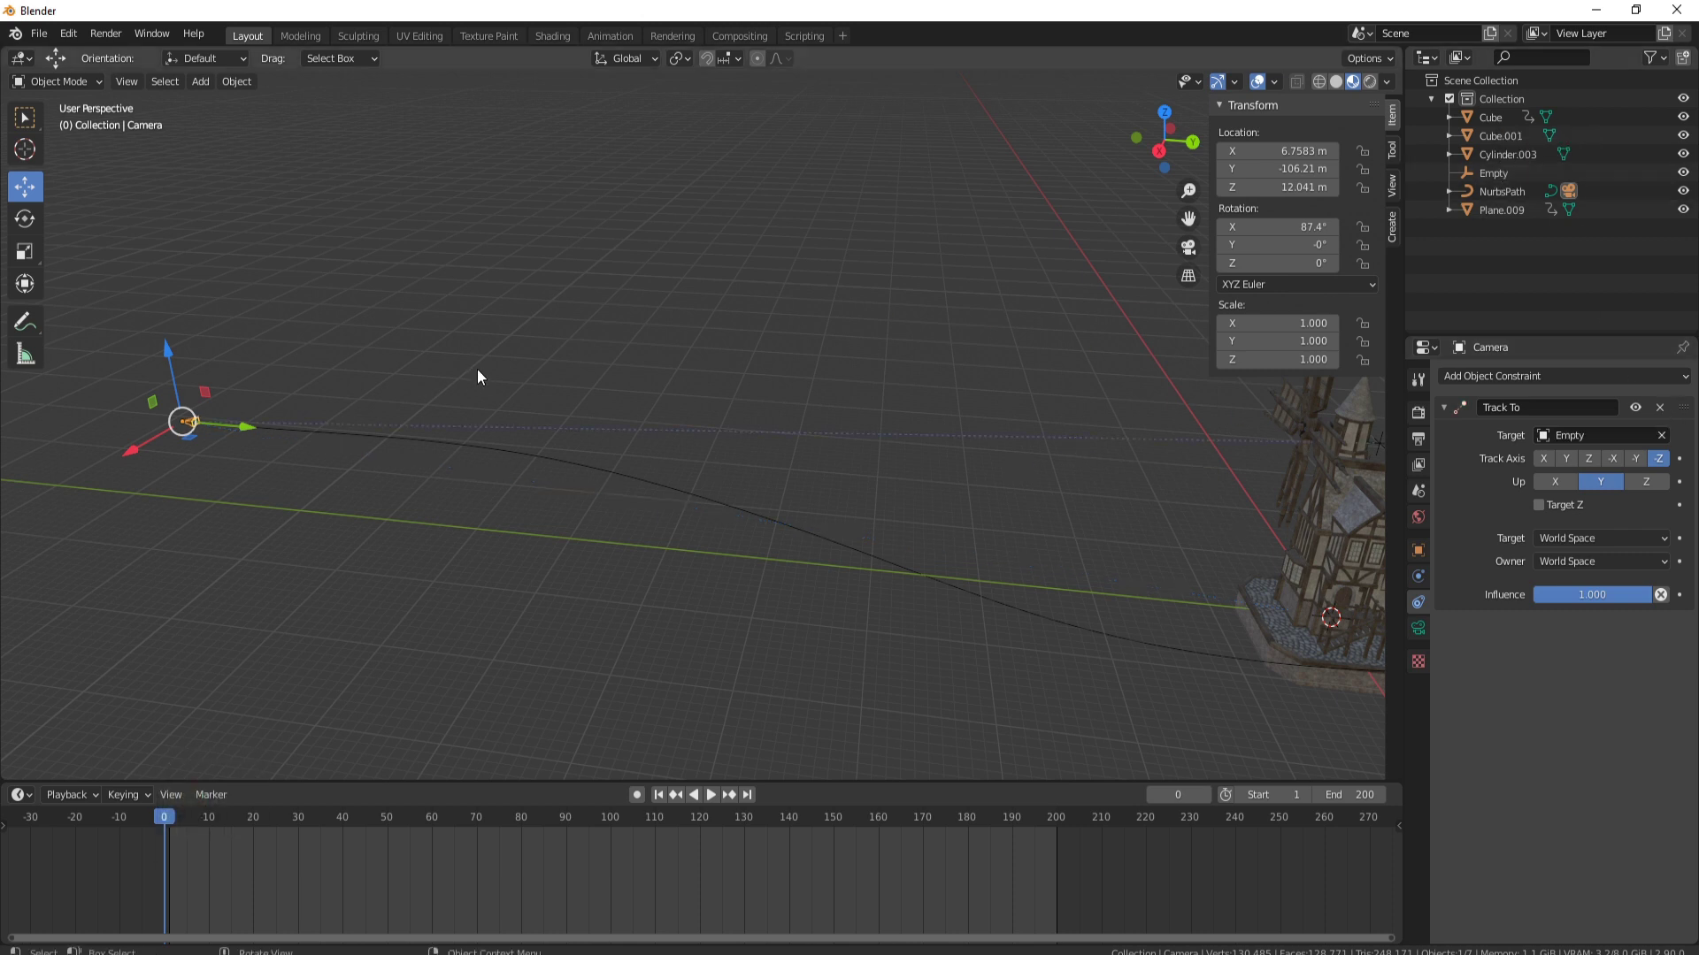
Play the animation through the camera view to check the tracking of the windmill, and return the playhead to frame 0
key(KP_0)
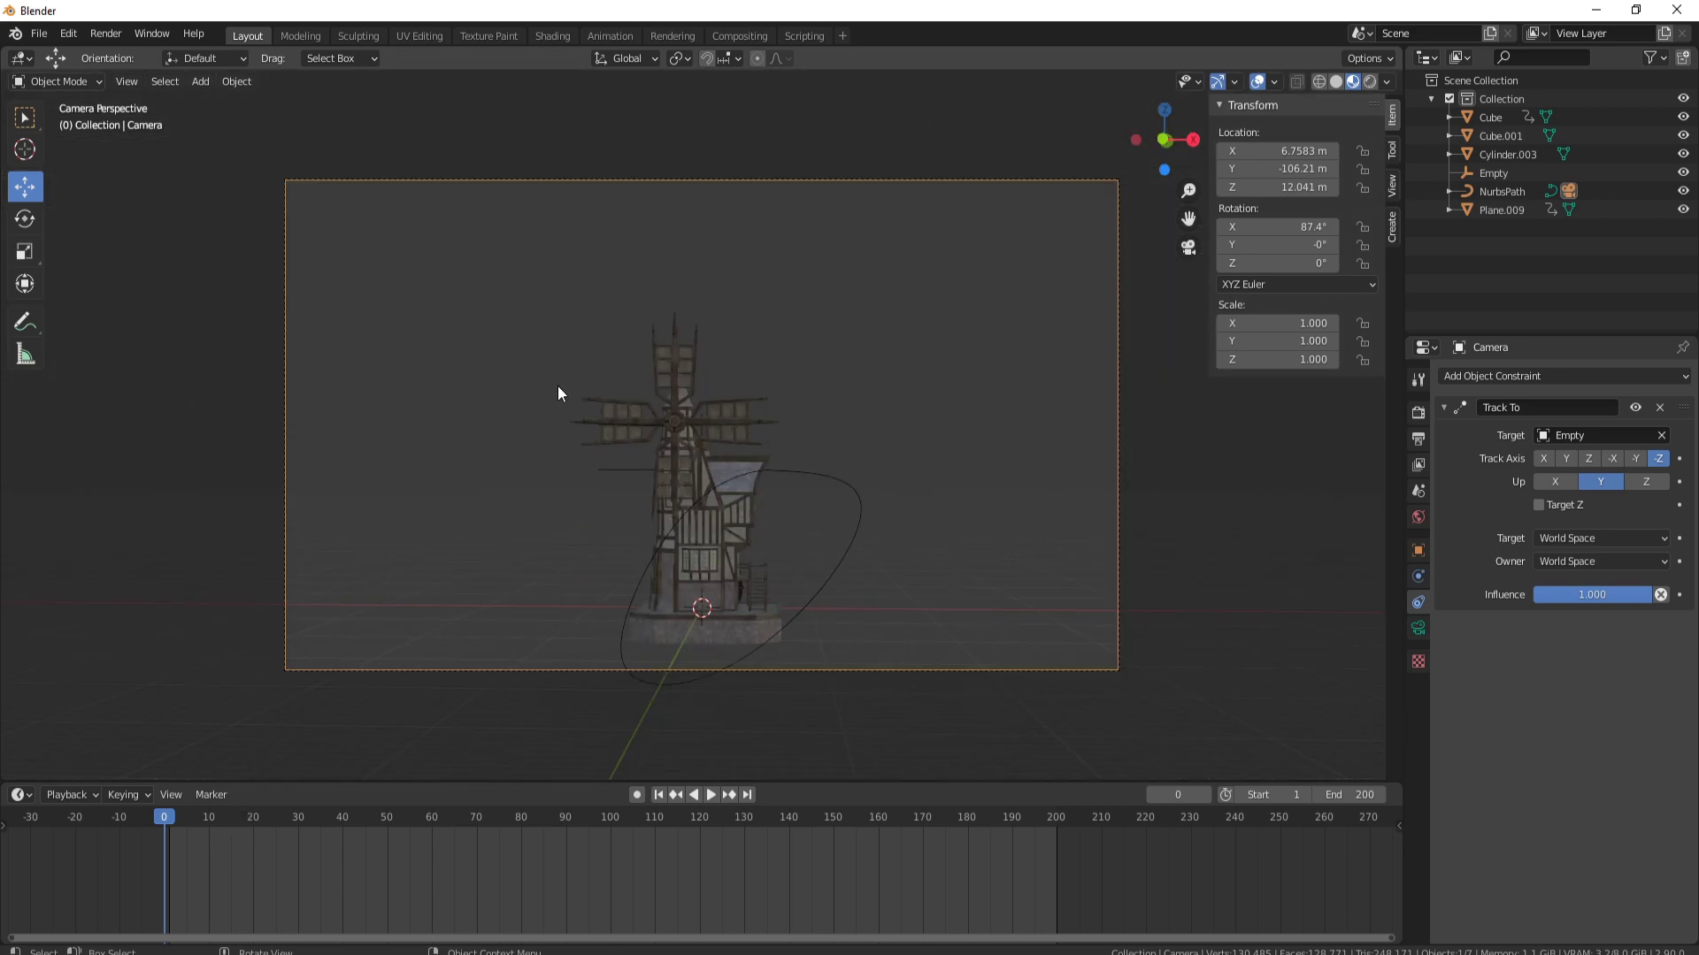
key(space)
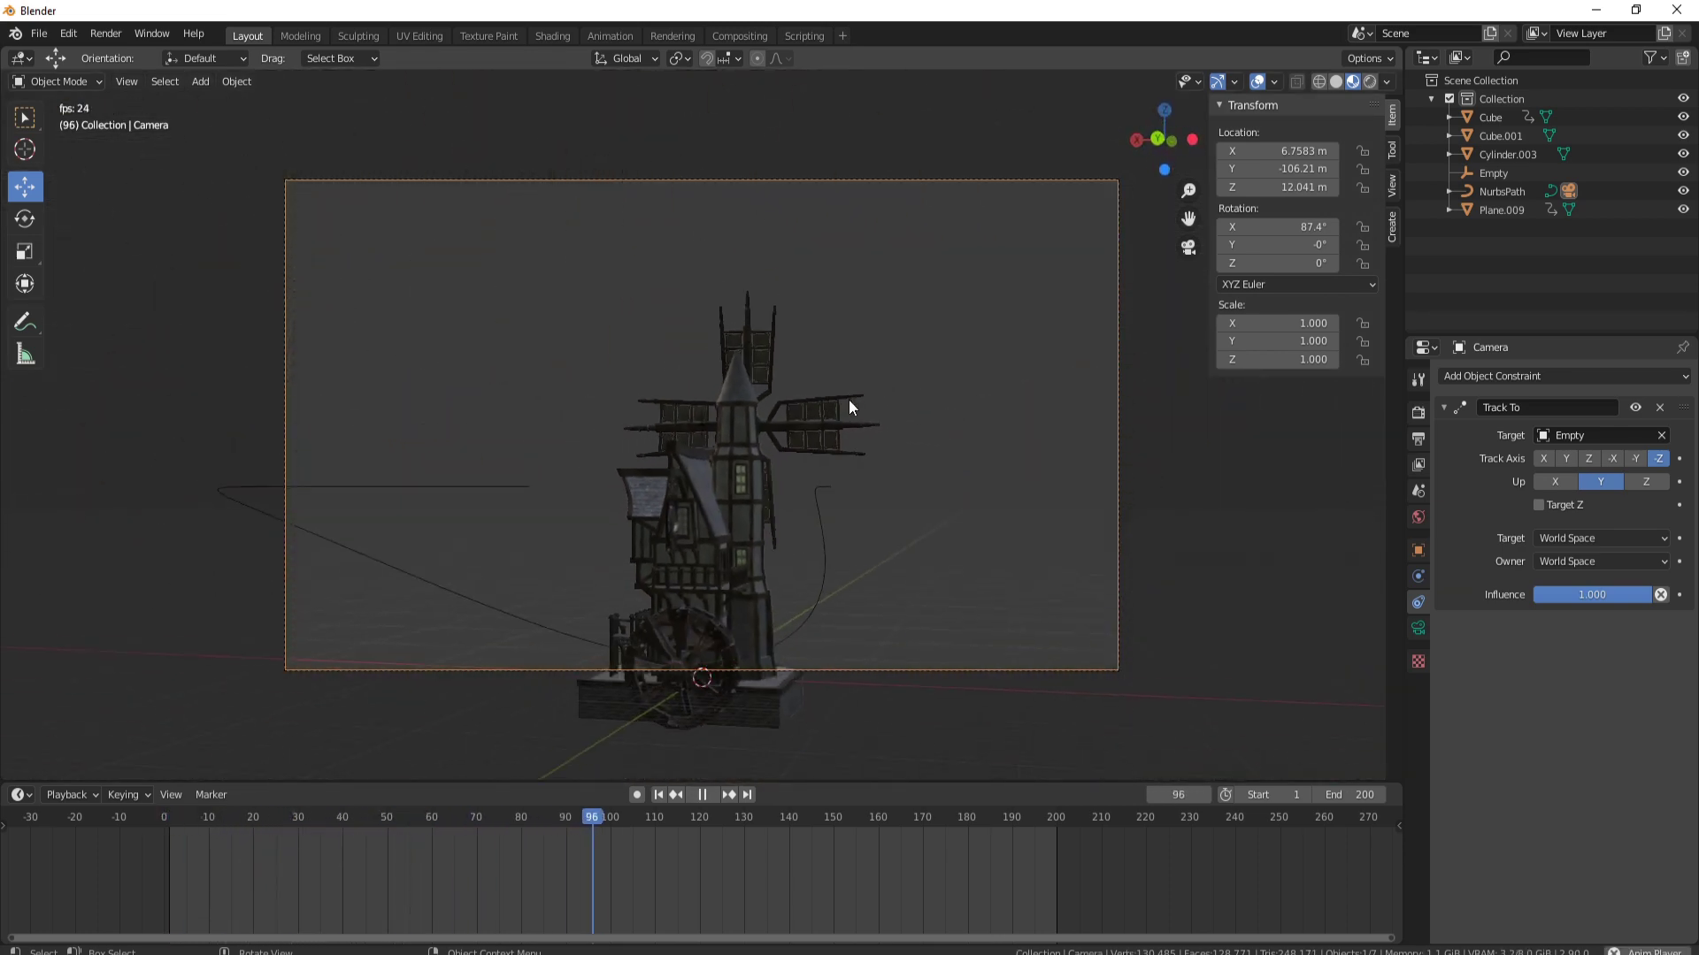
key(space)
drag(652, 825, 165, 831)
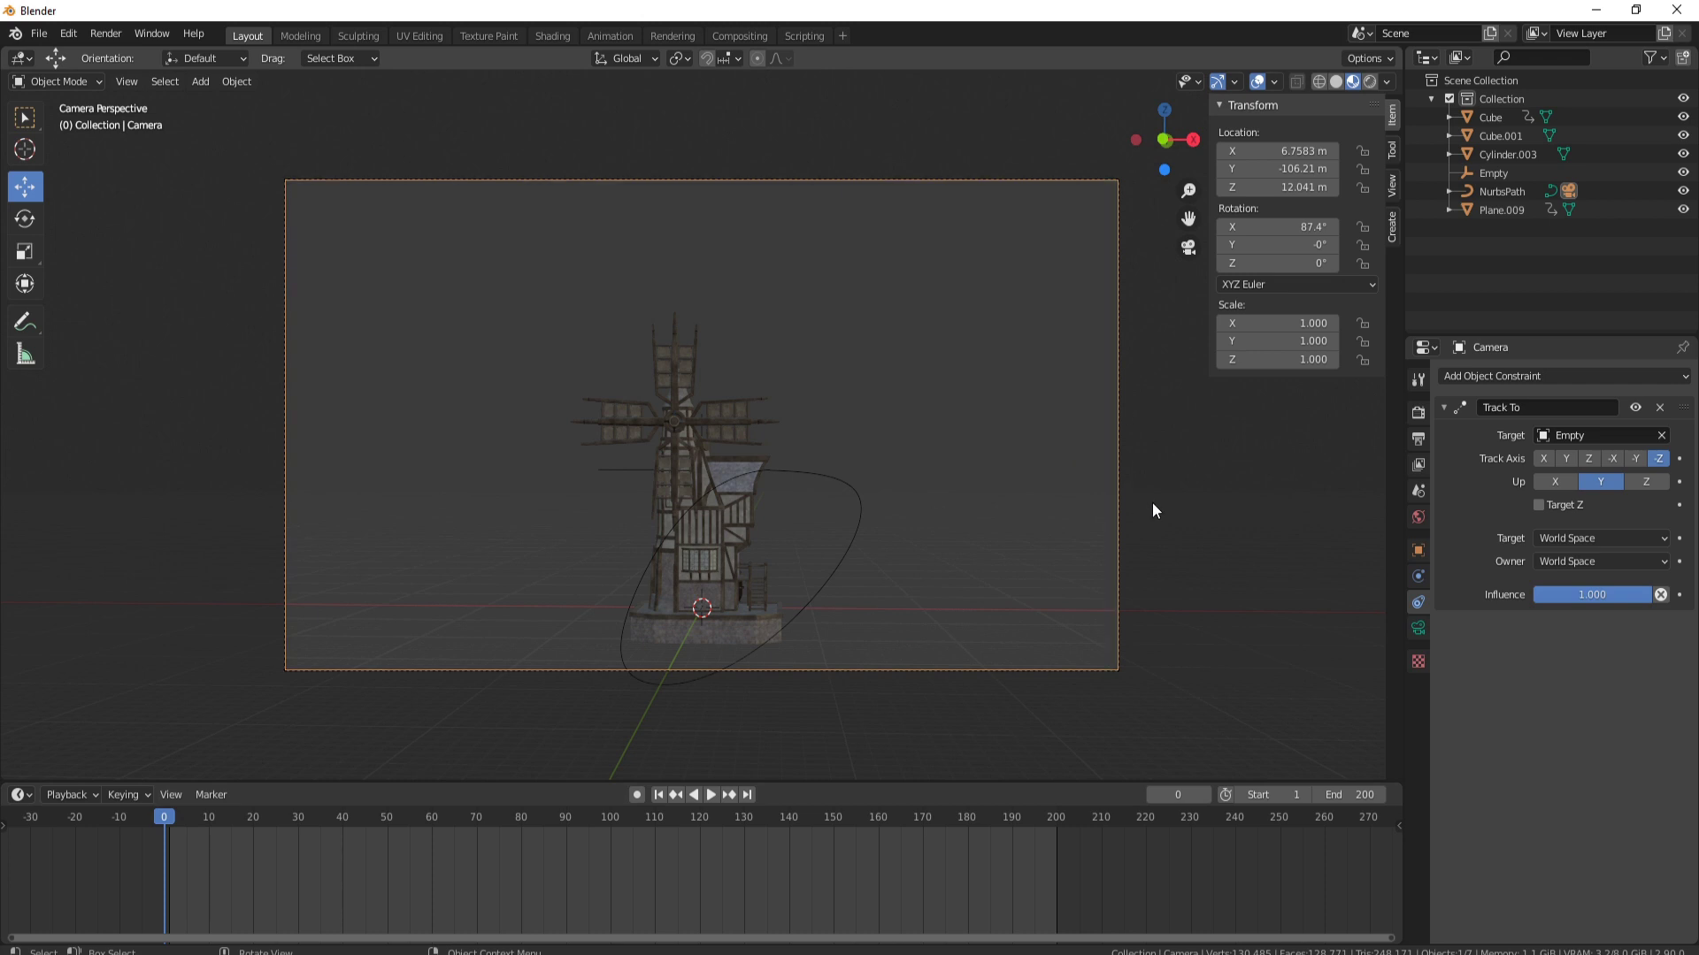
Select the empty at the windmill's upper part and insert a Location, Rotation & Scale keyframe for it at frame 0
middle_drag(1198, 467, 1088, 516)
scroll(1018, 511, down, 7)
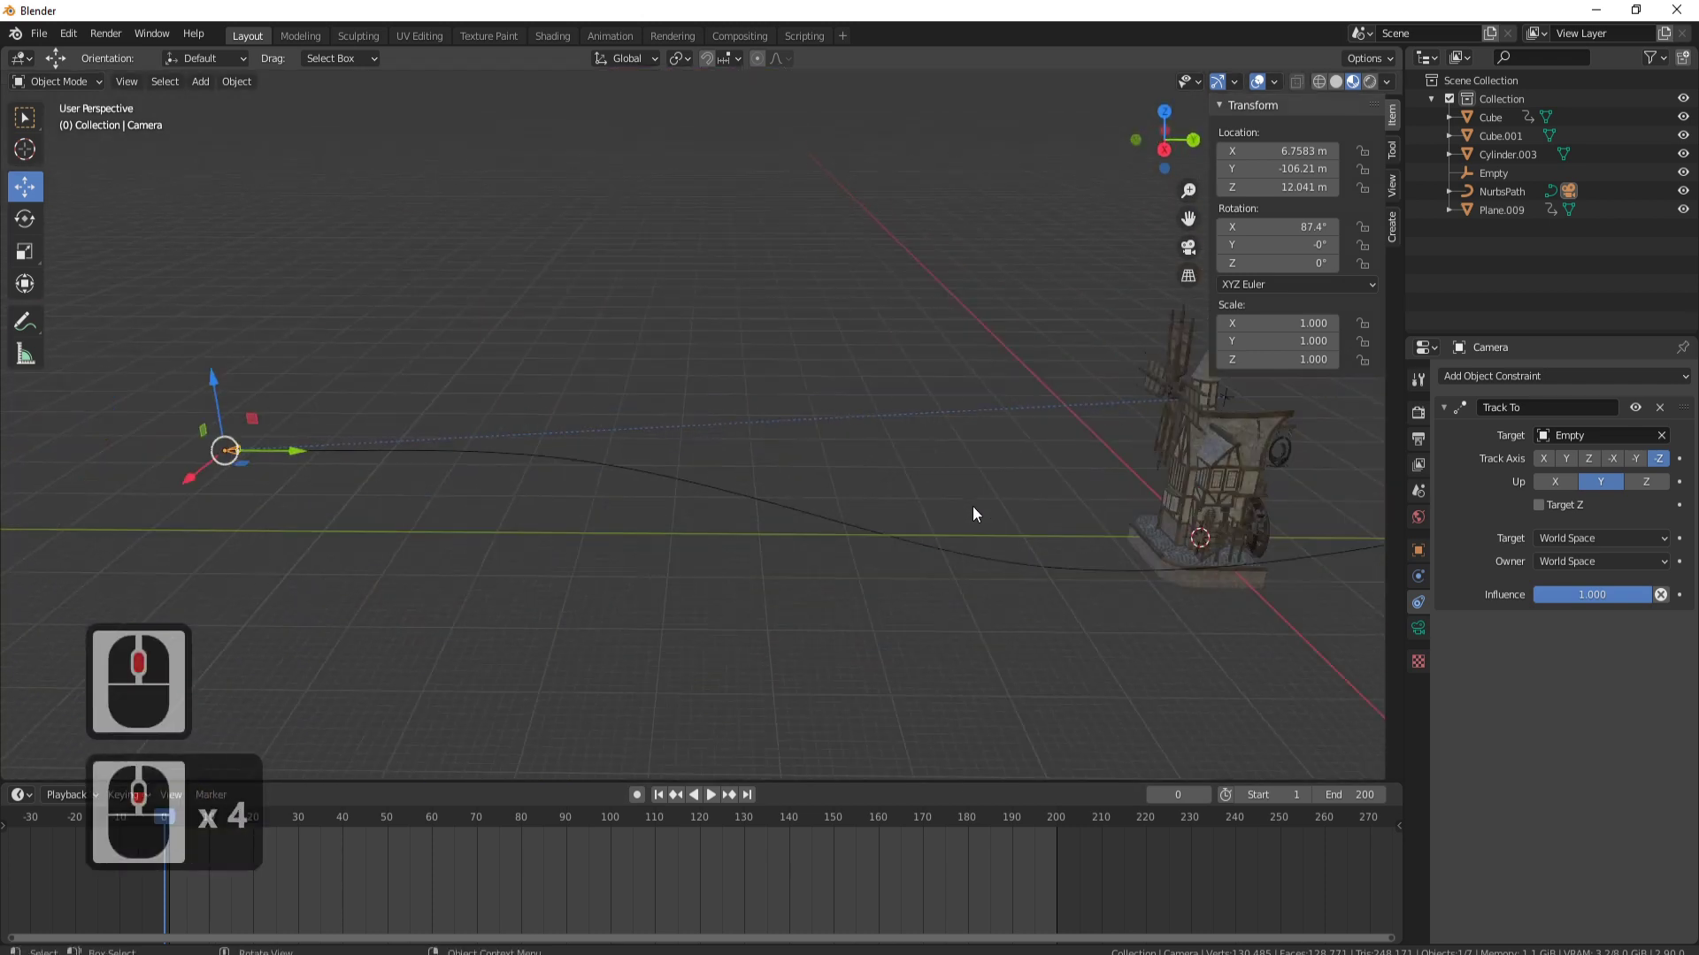
middle_drag(974, 511, 758, 606)
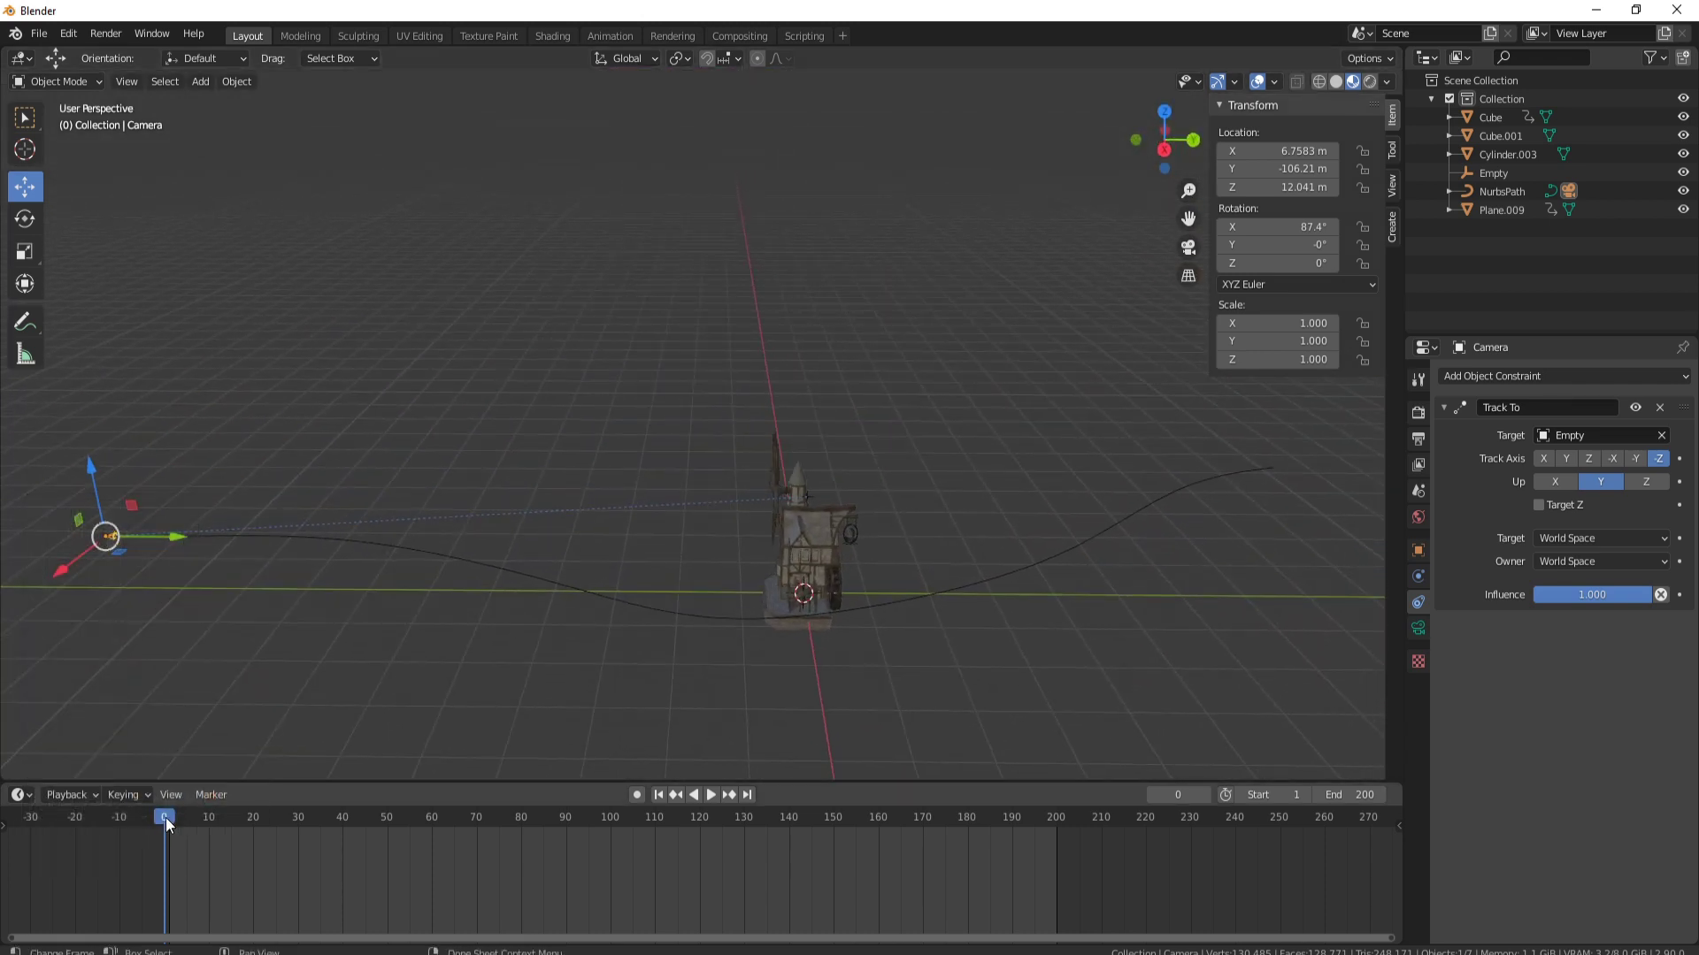
scroll(782, 527, up, 4)
scroll(1048, 604, up, 2)
shift+middle_drag(832, 506, 839, 605)
click(995, 629)
key(i)
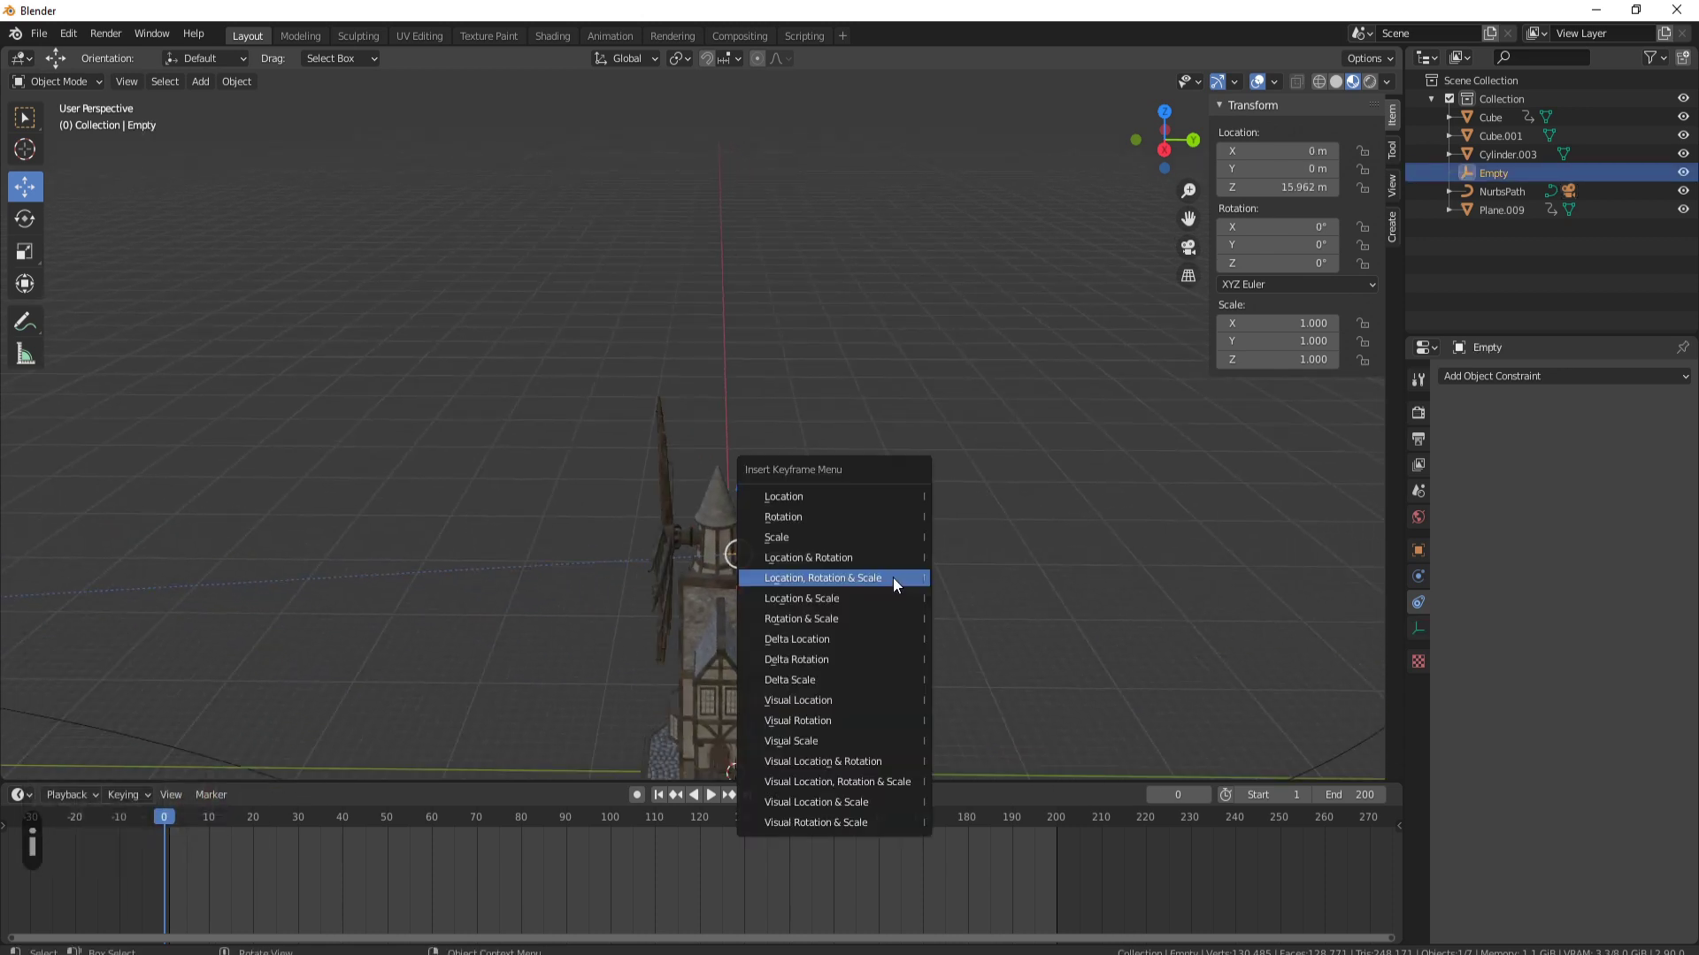
click(893, 577)
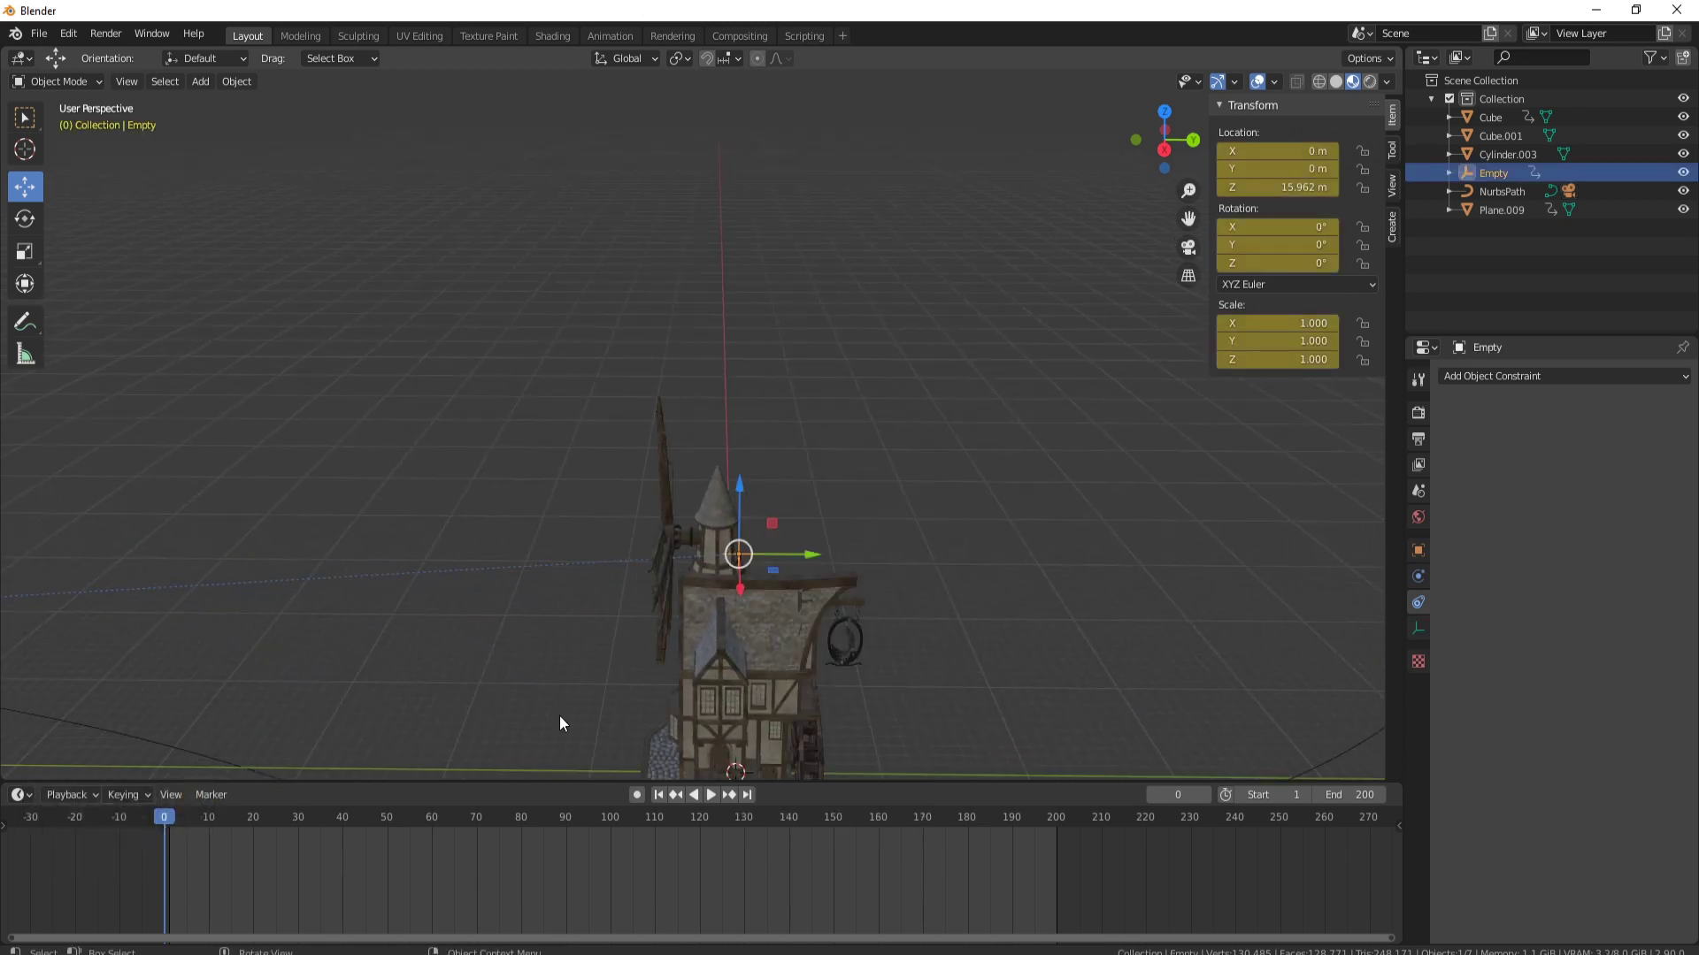
At frame 200, move the empty along Y to about 194 m, past the path's end, and insert a Location, Rotation & Scale keyframe
scroll(522, 744, down, 6)
key(space)
drag(177, 825, 1058, 845)
drag(795, 483, 1327, 491)
shift+middle_drag(1277, 539, 687, 613)
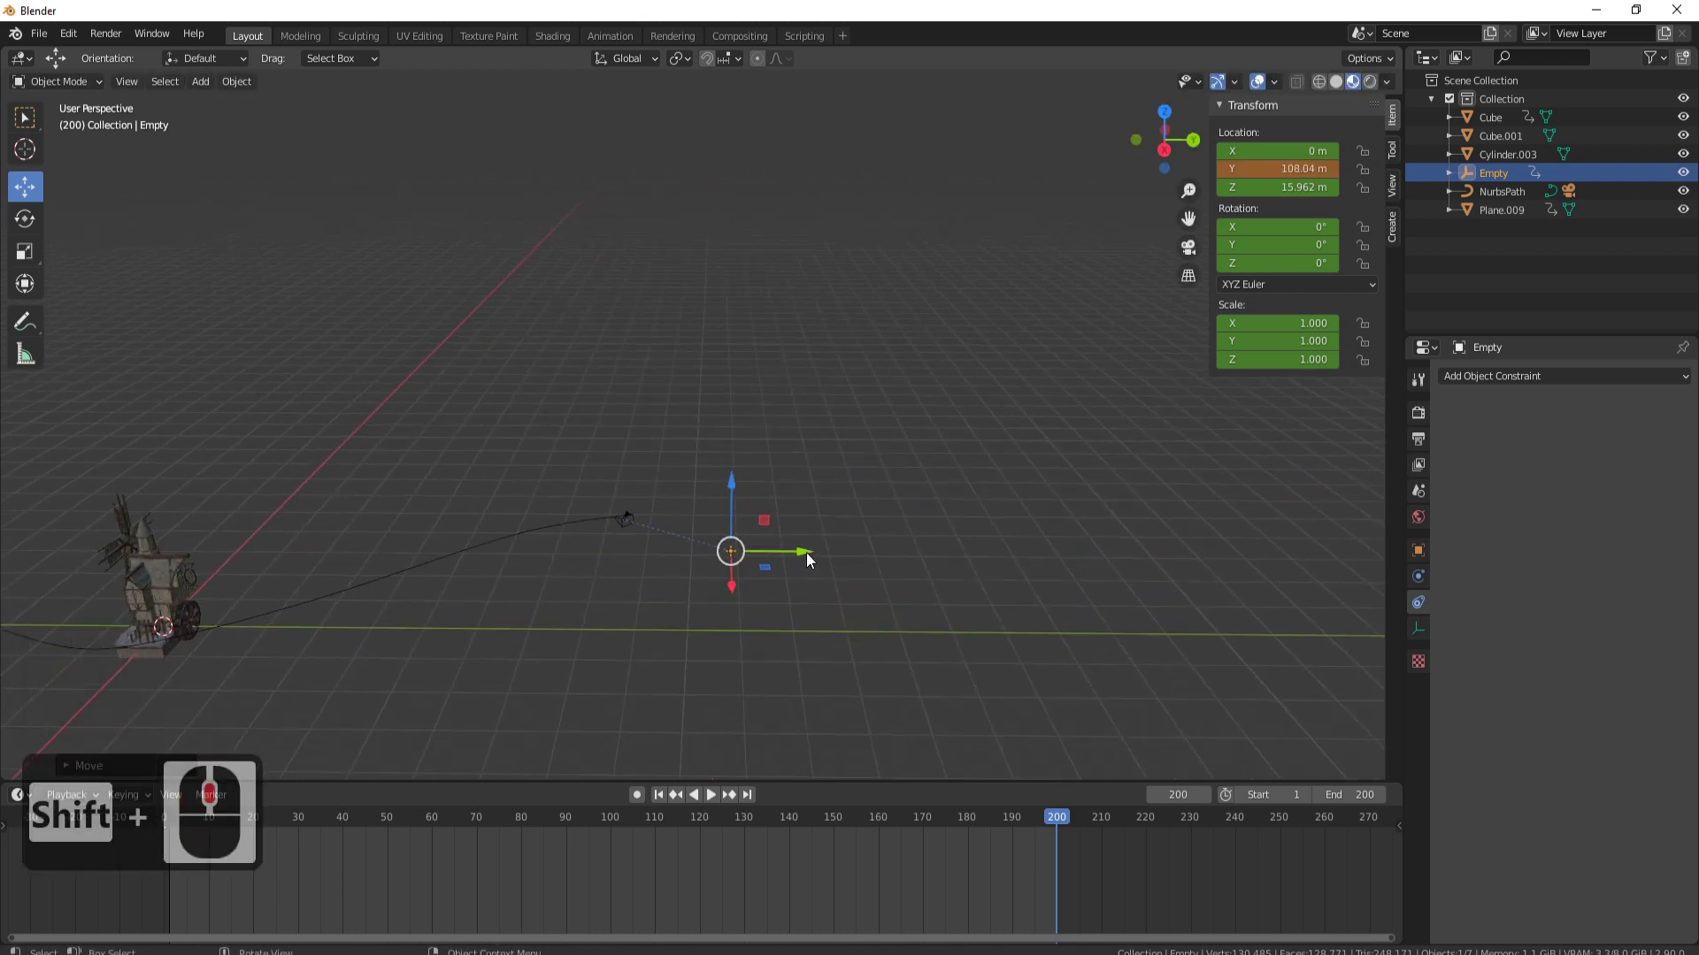
drag(803, 552, 1282, 563)
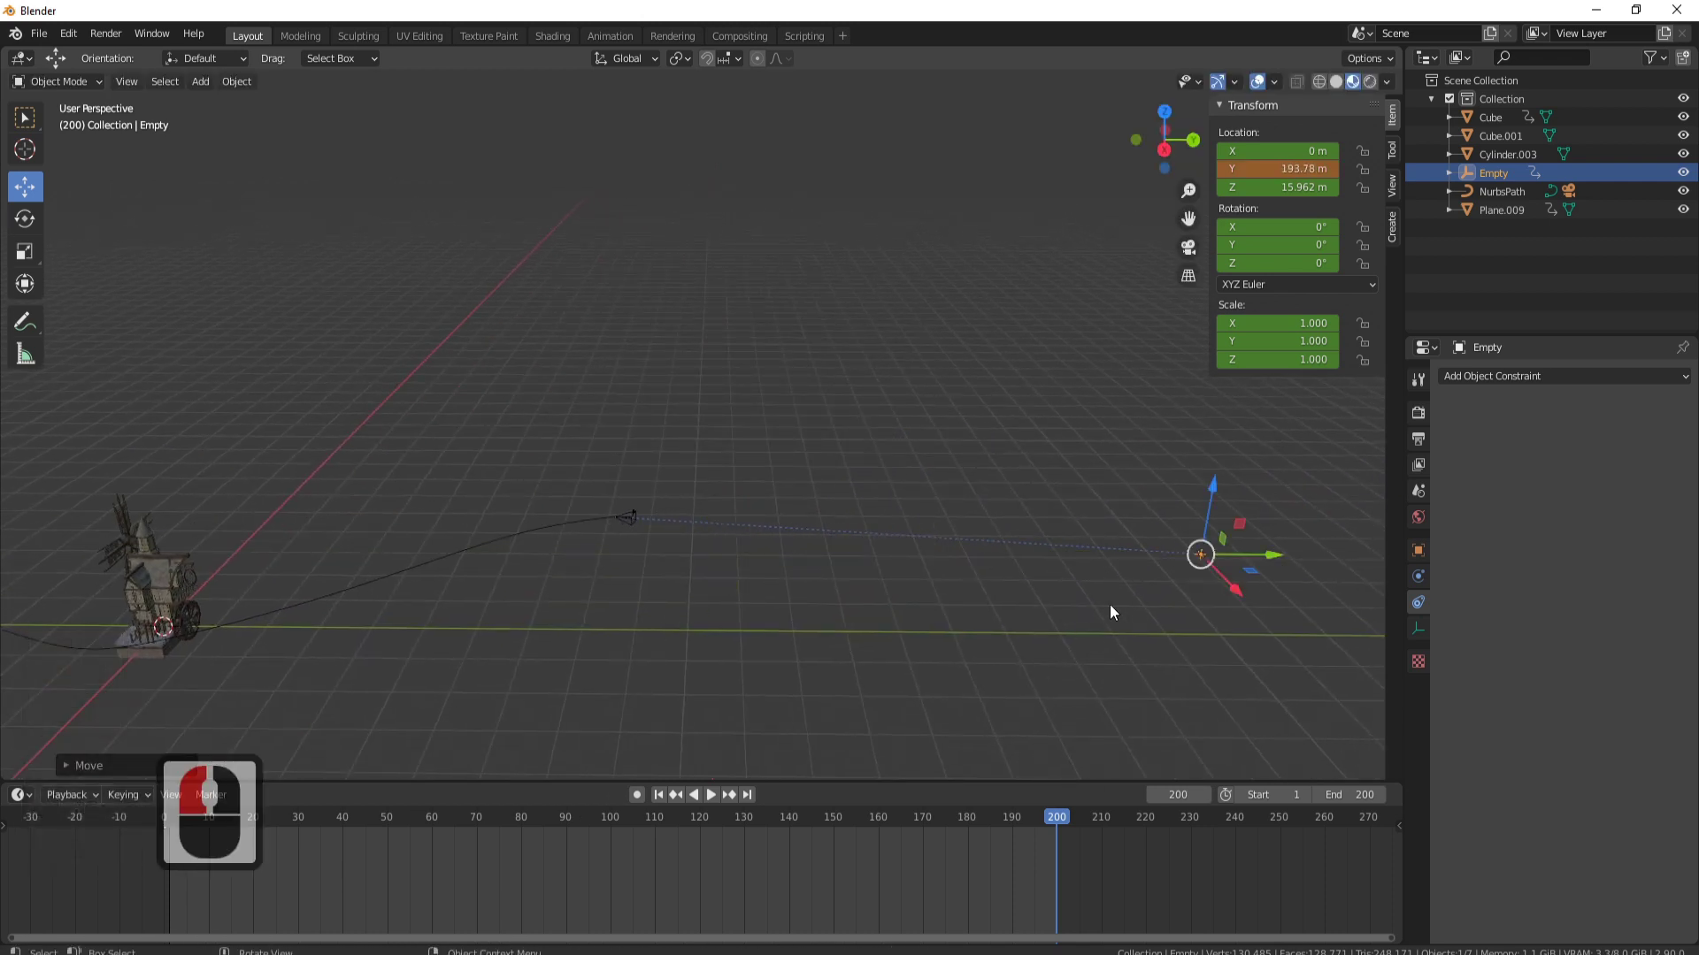
key(i)
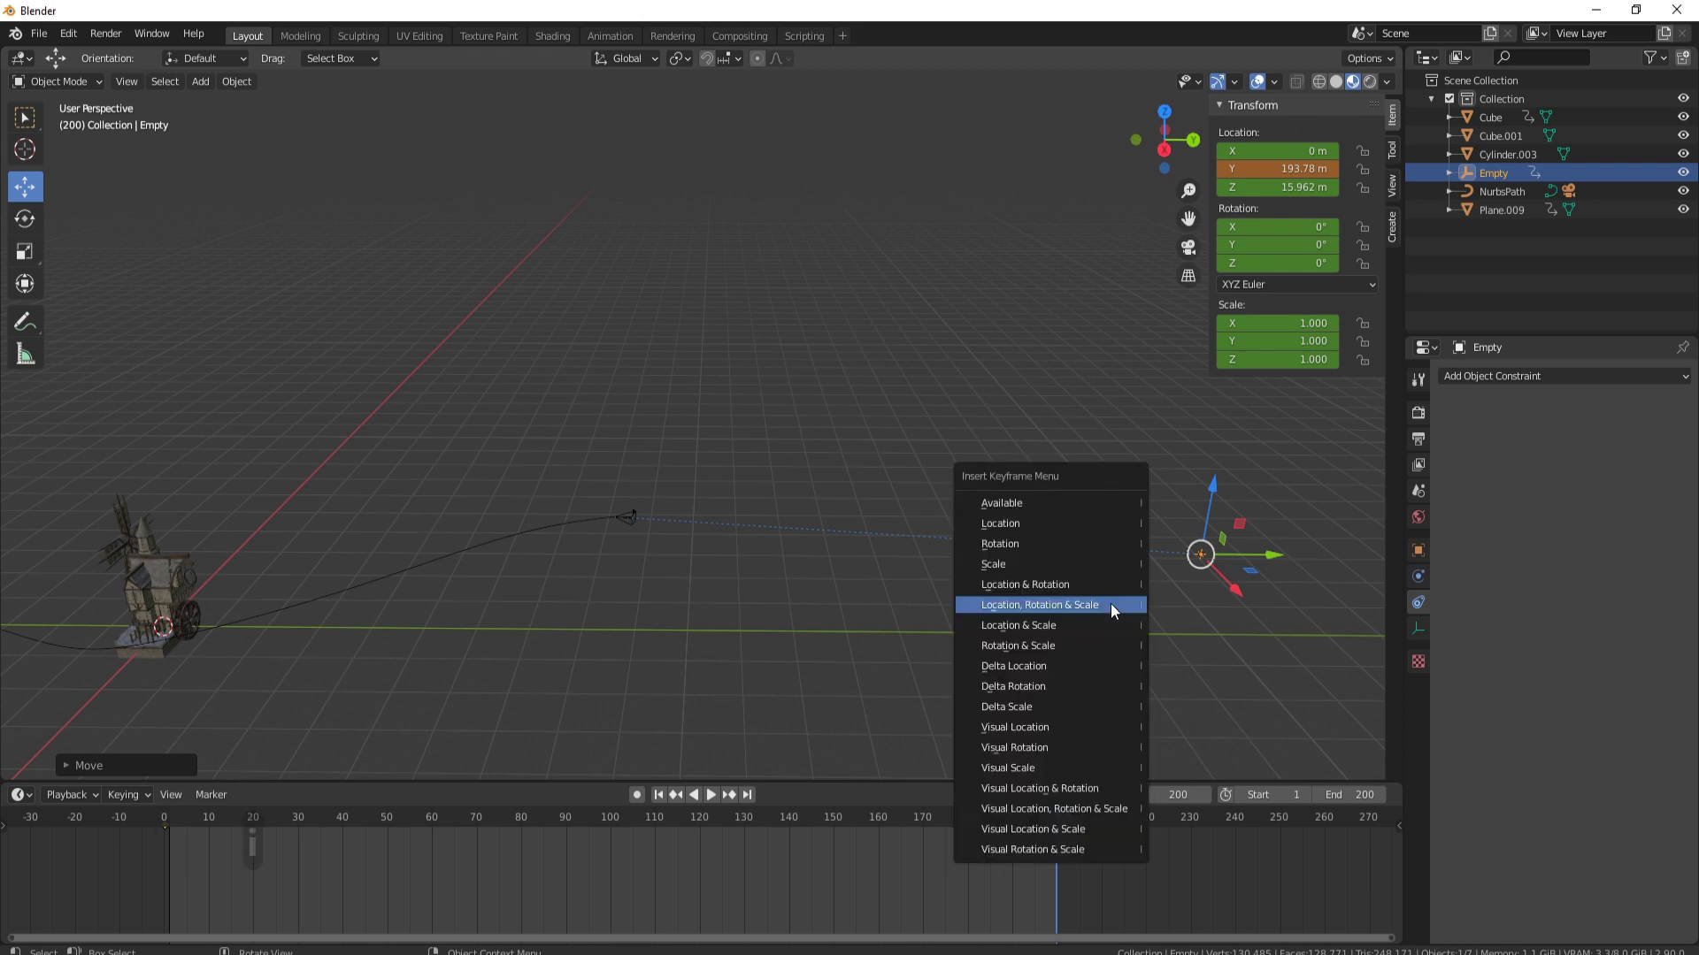
click(1111, 604)
Scrub the timeline to compare the motion of the empty and the camera, and return the playhead to frame 0
shift+middle_drag(655, 634, 903, 676)
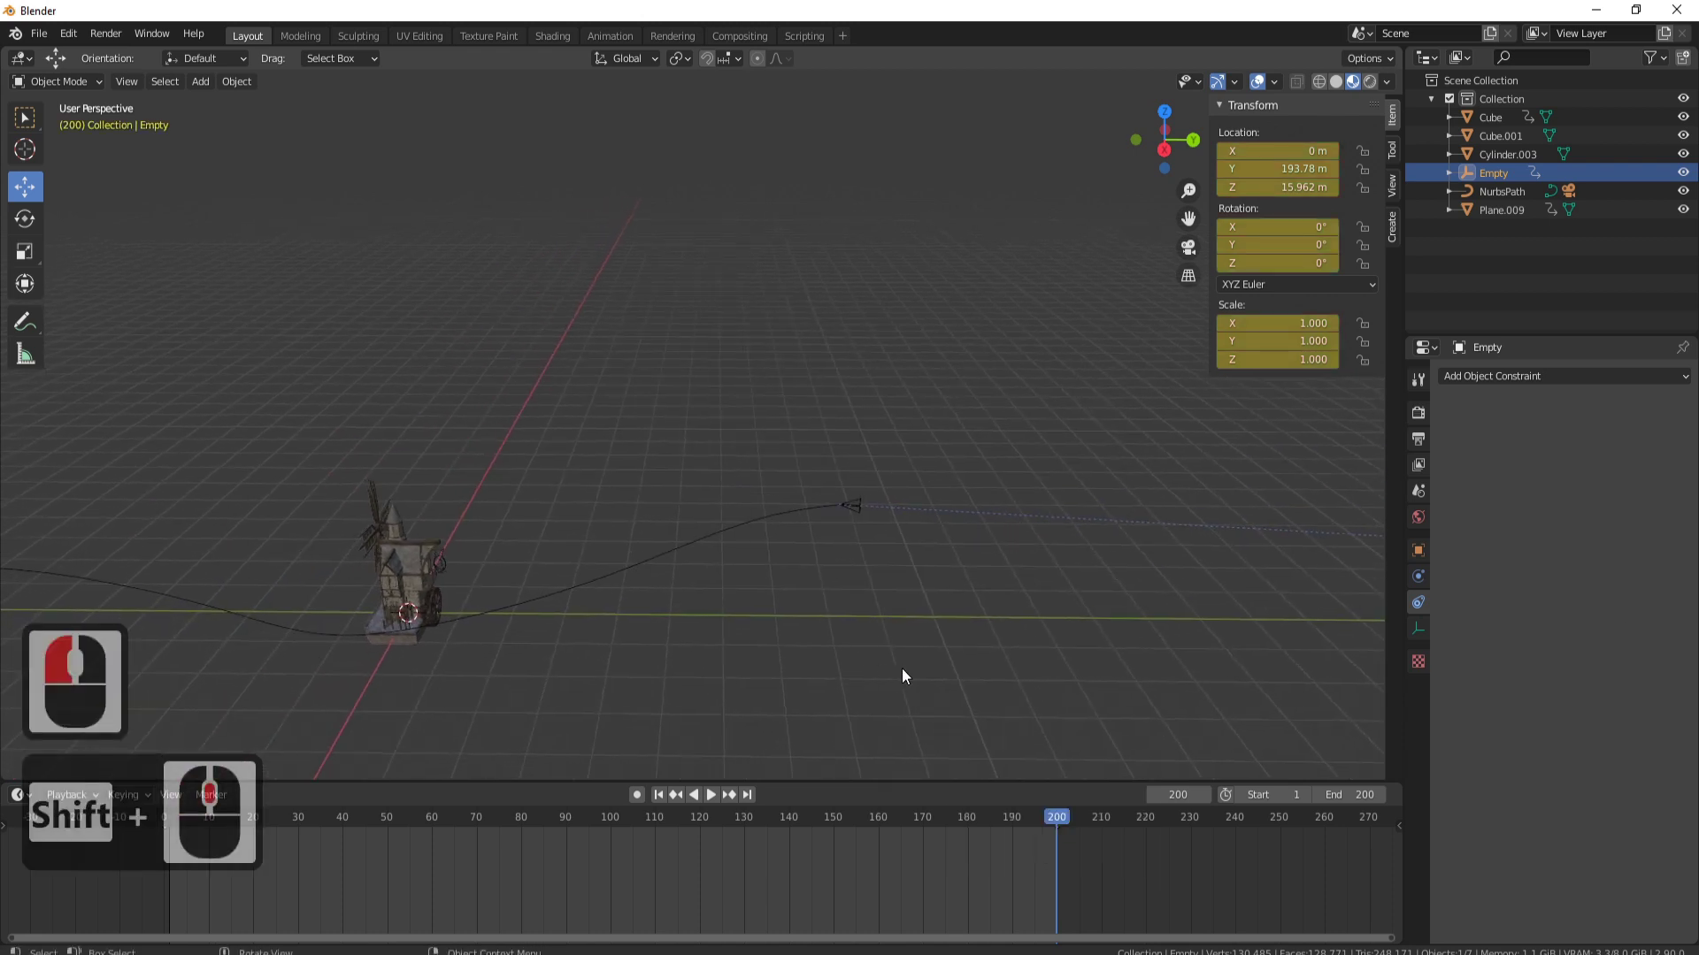
drag(1053, 819, 540, 881)
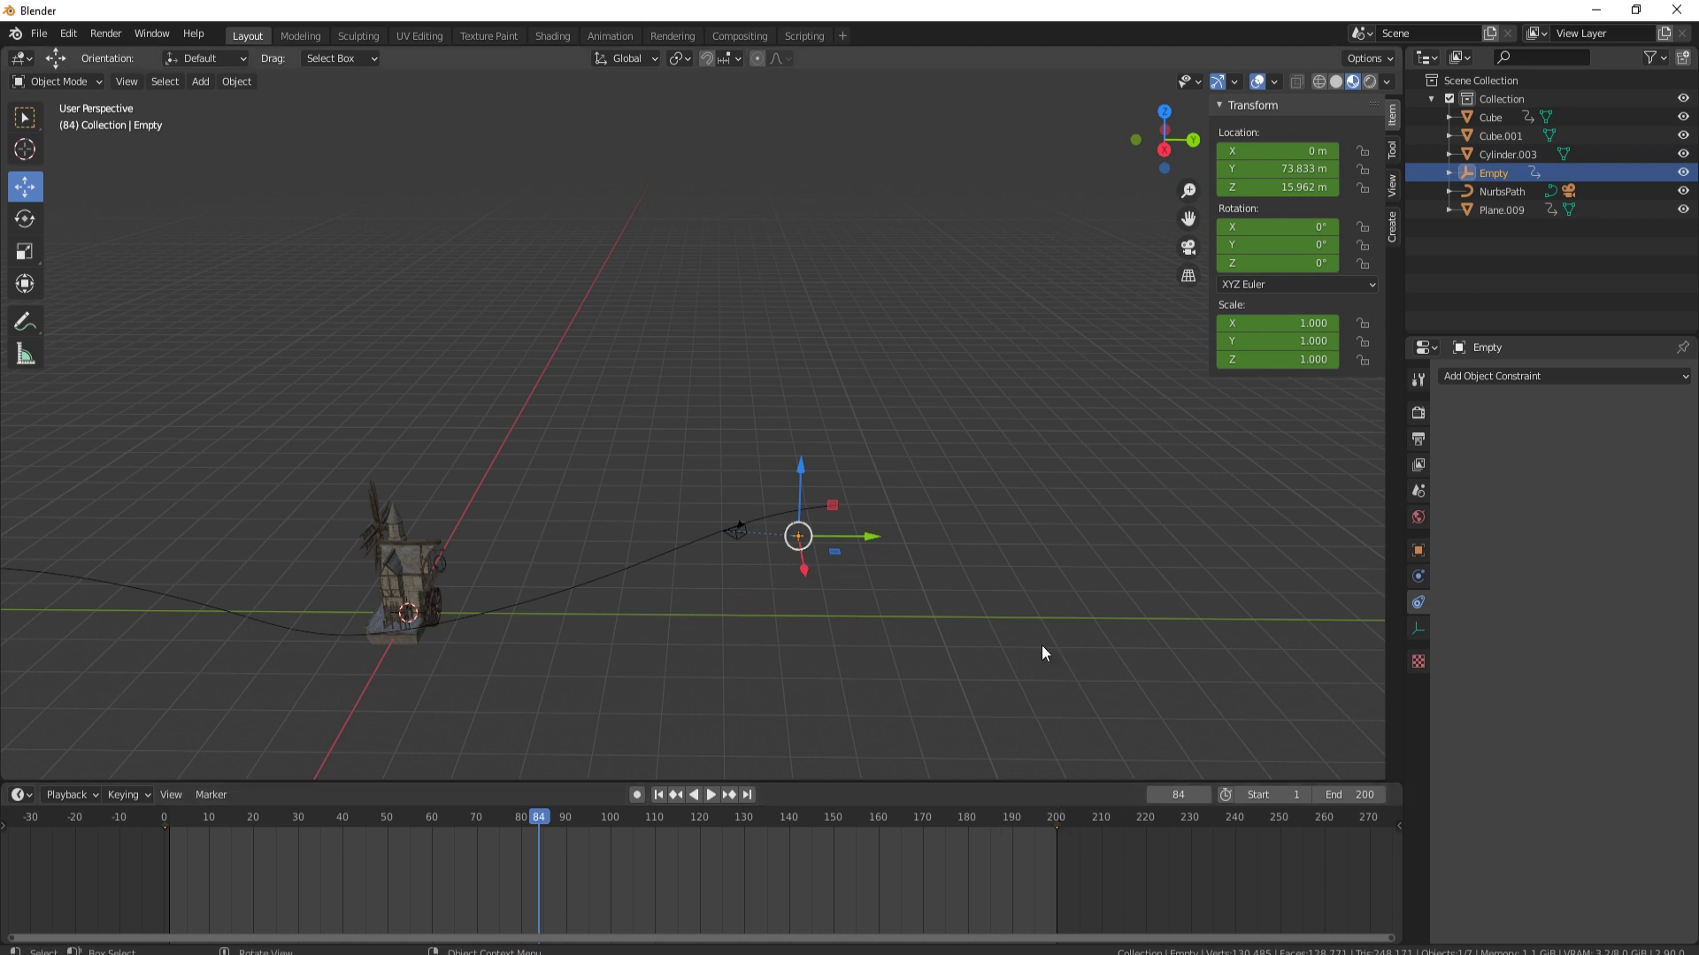
drag(543, 820, 162, 849)
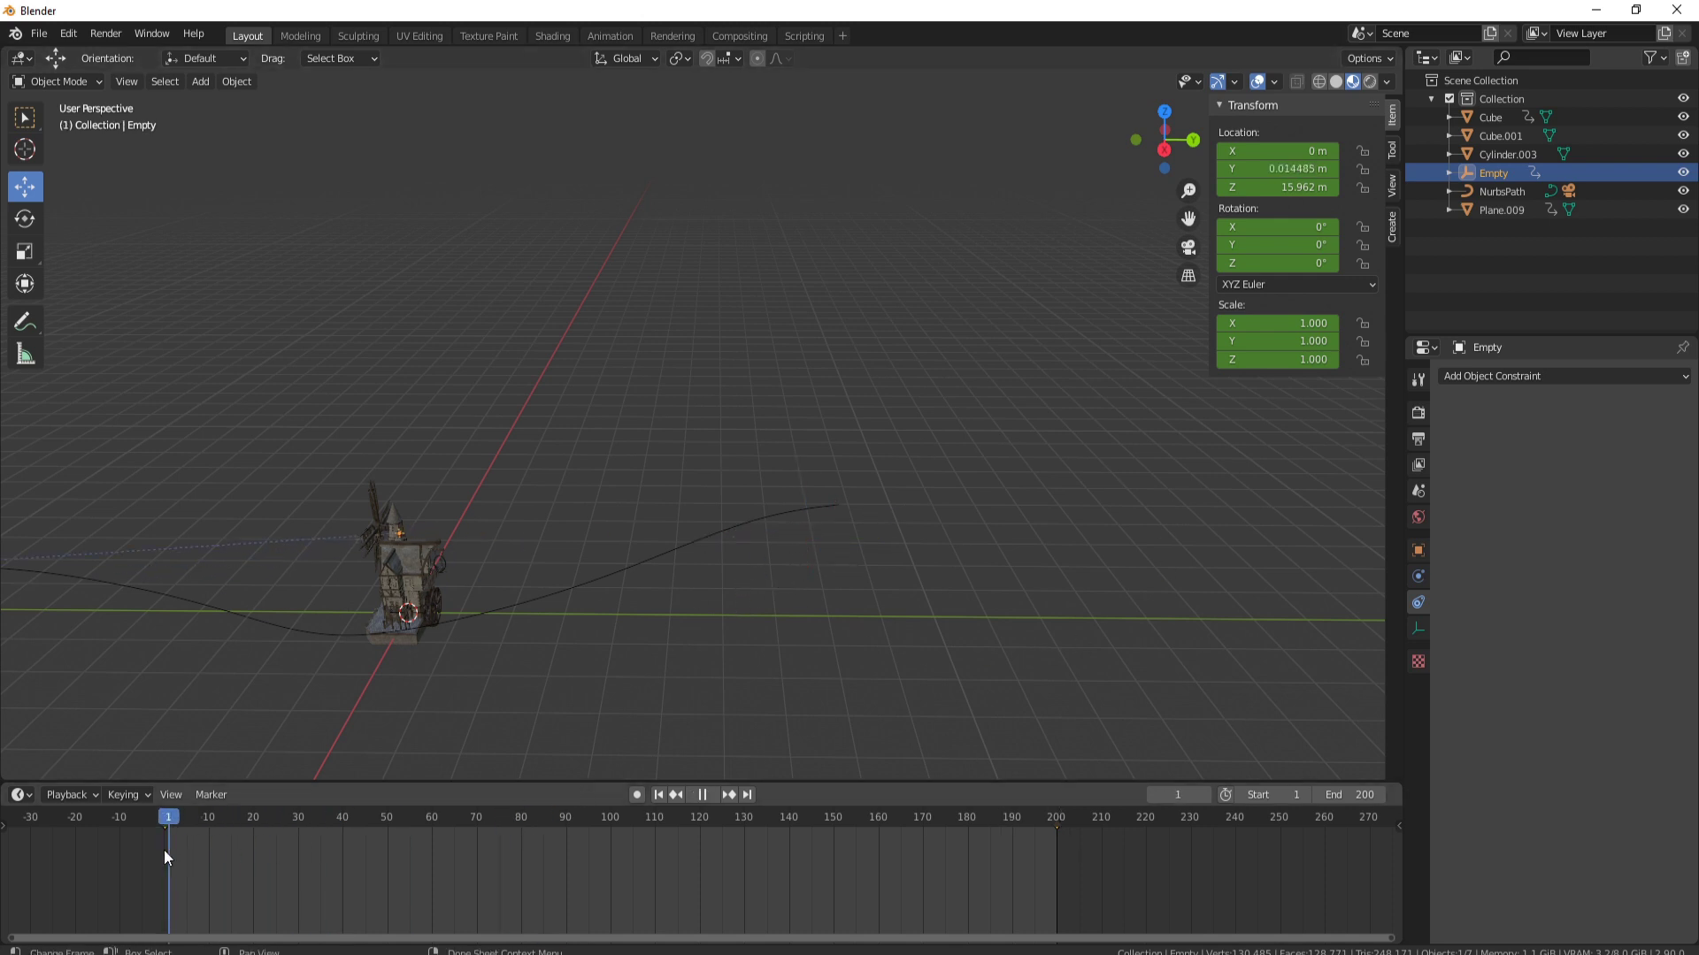
Select the curved path and set its Path Animation length to 200 frames
click(669, 557)
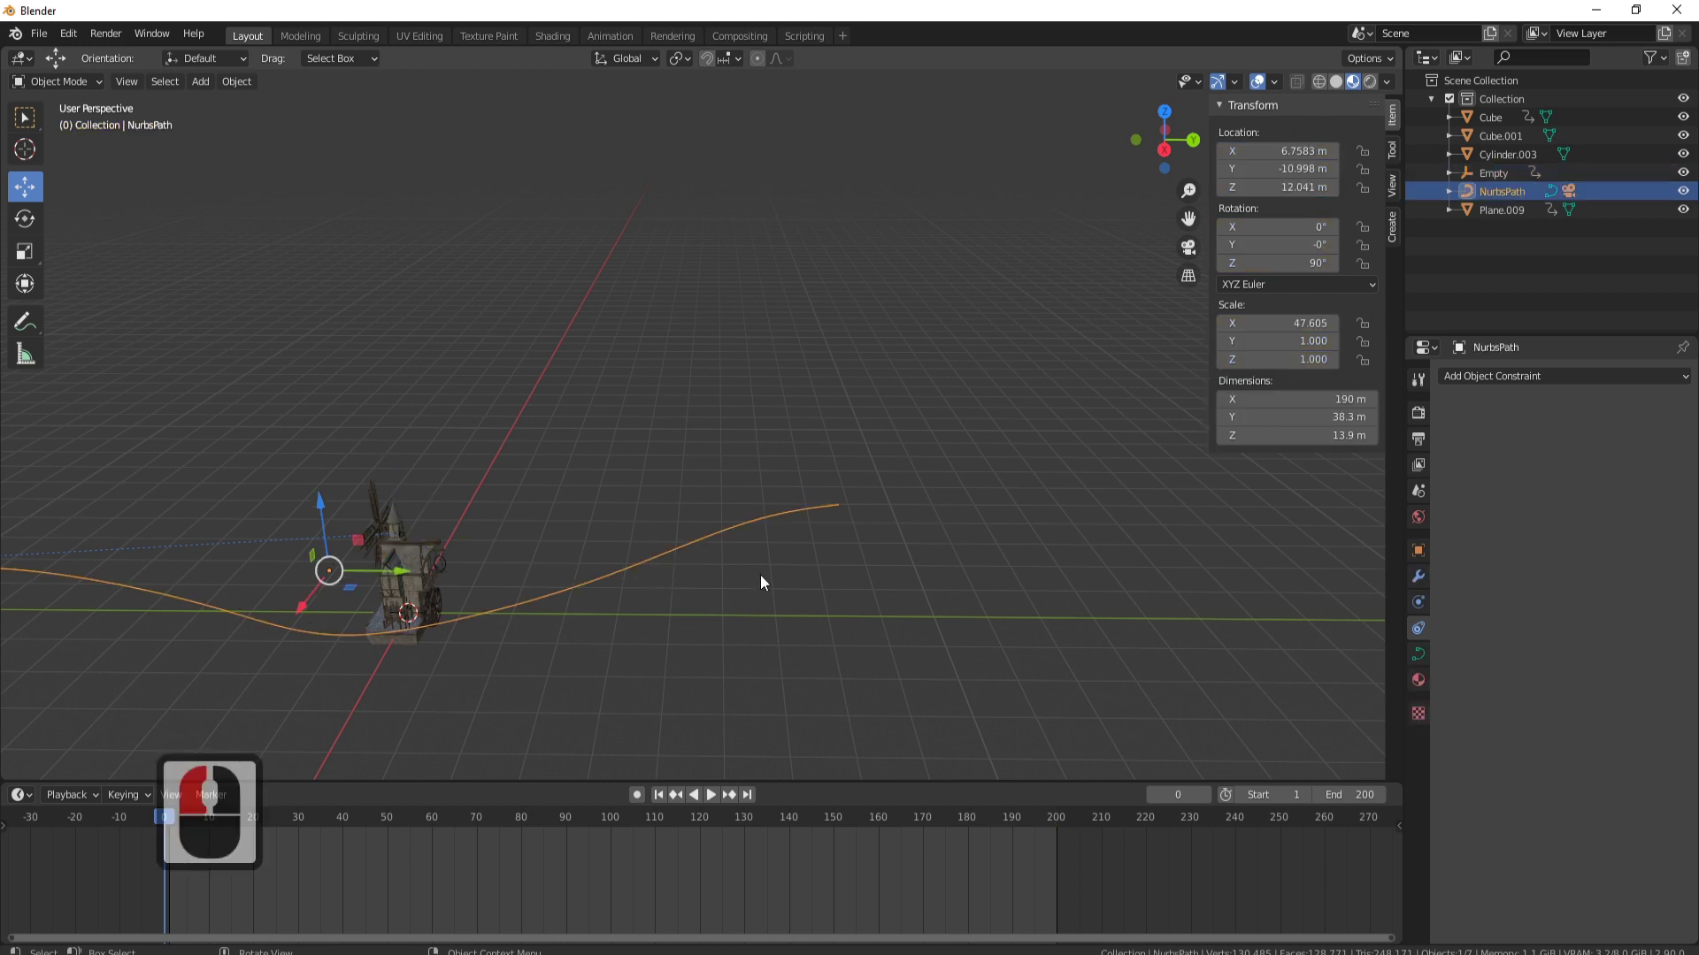
click(1418, 653)
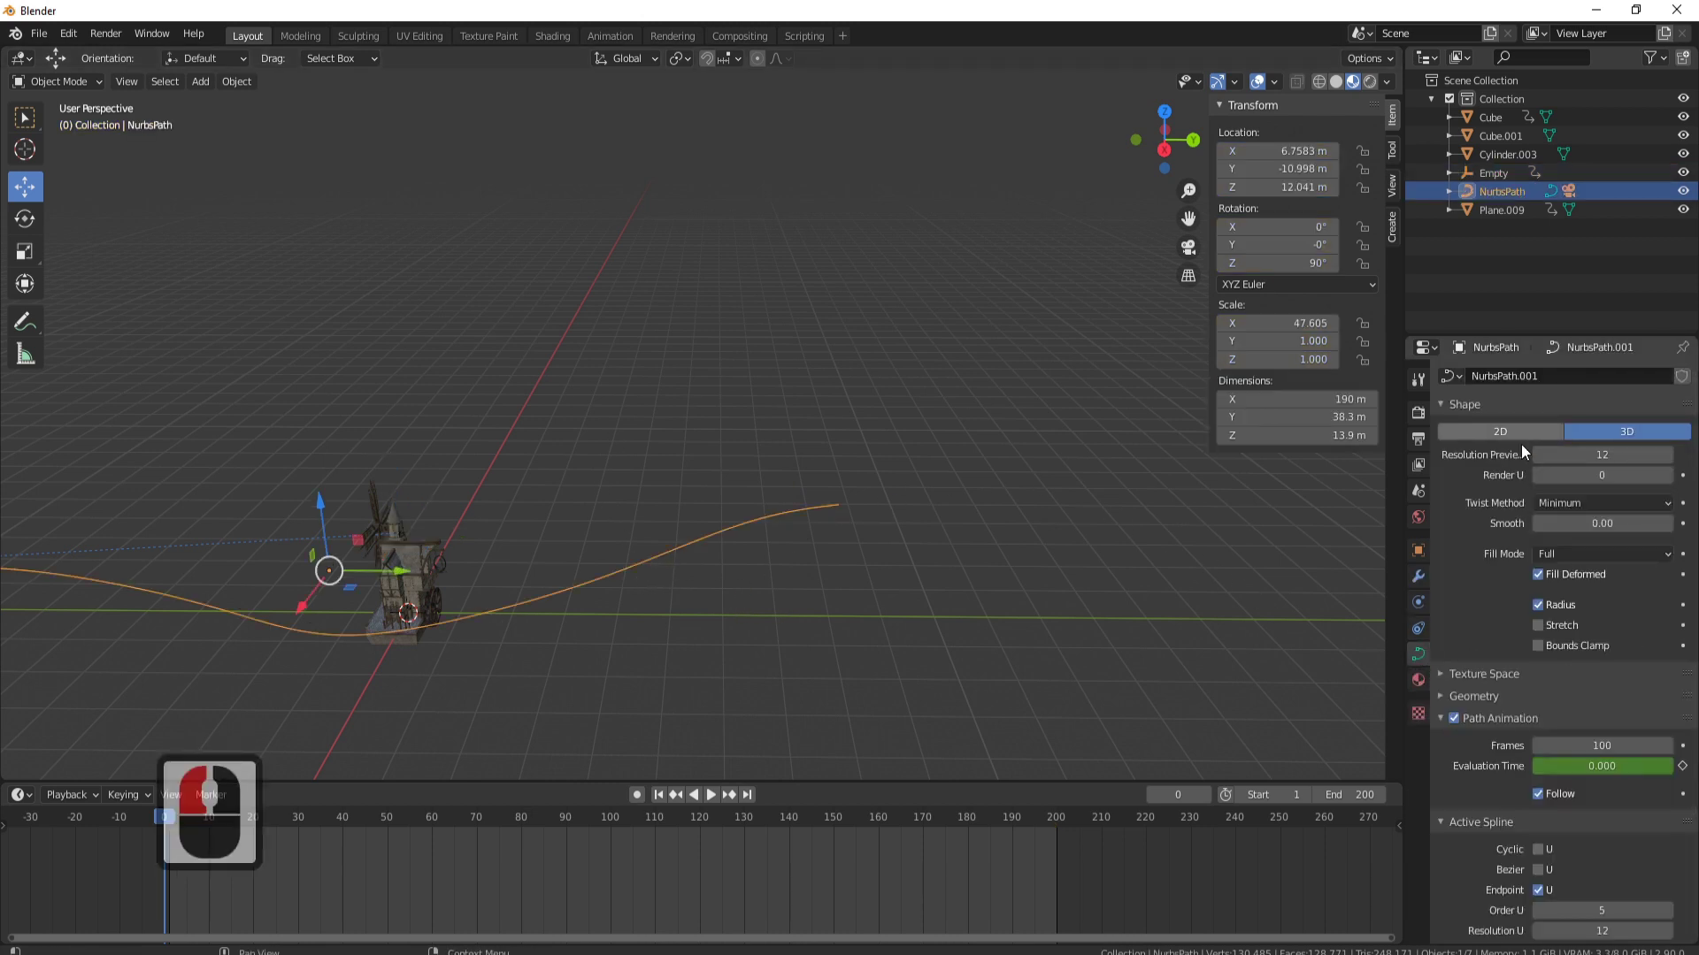
click(1441, 718)
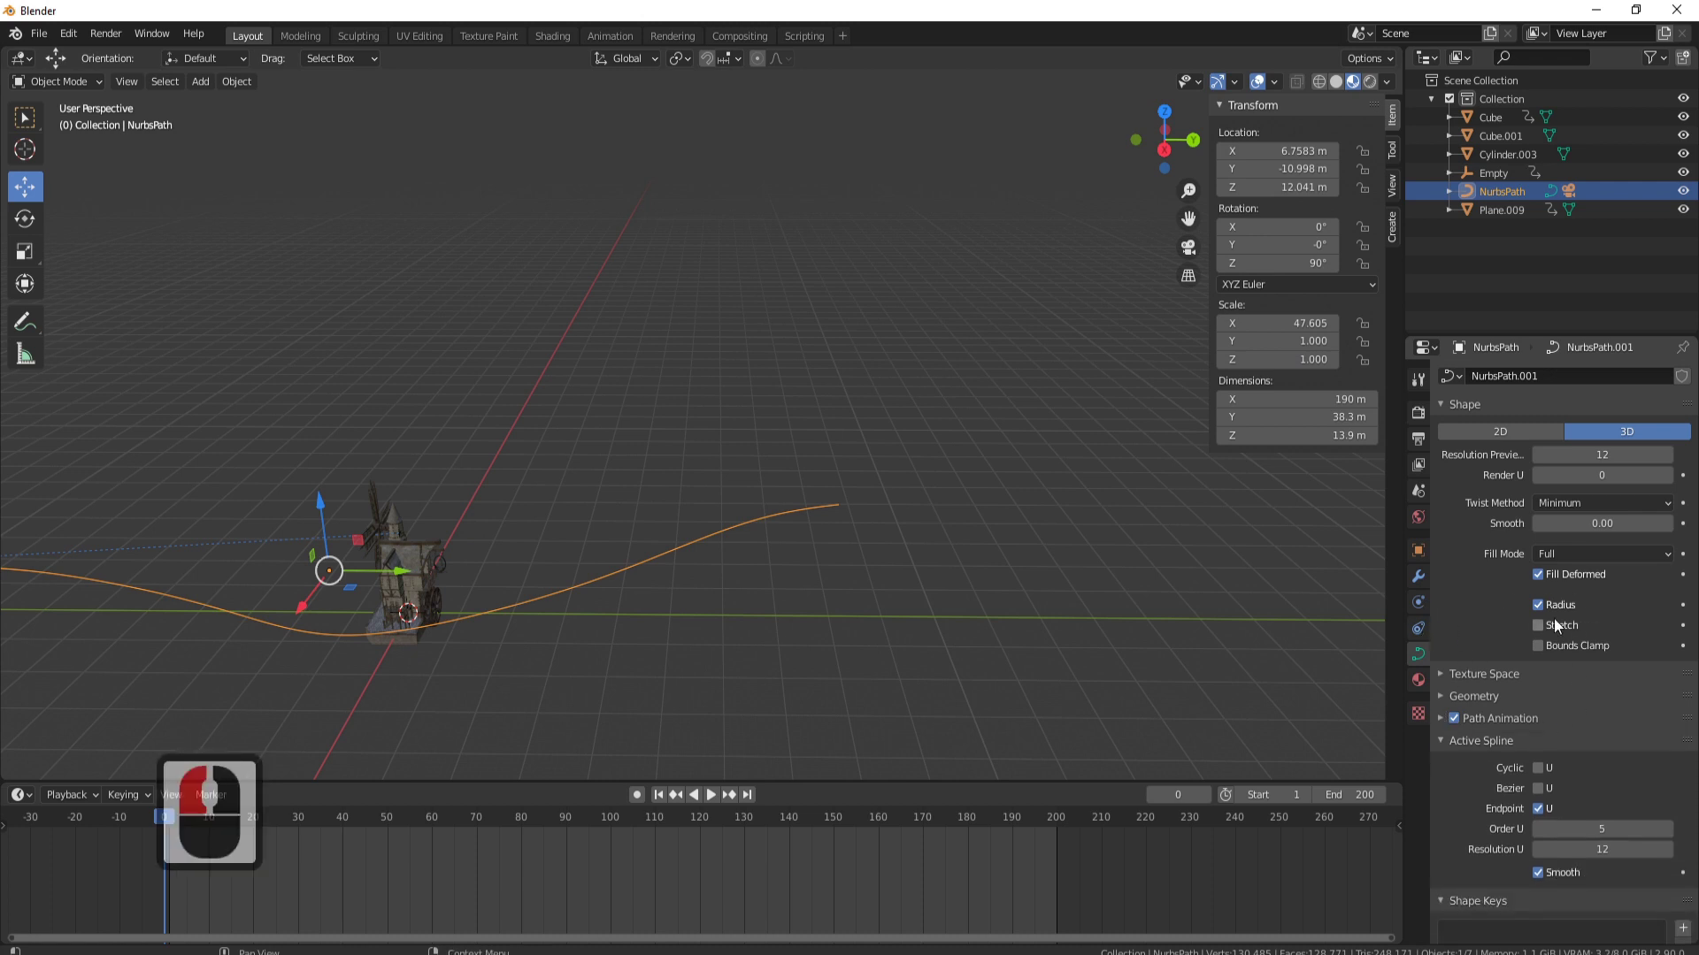
click(1440, 719)
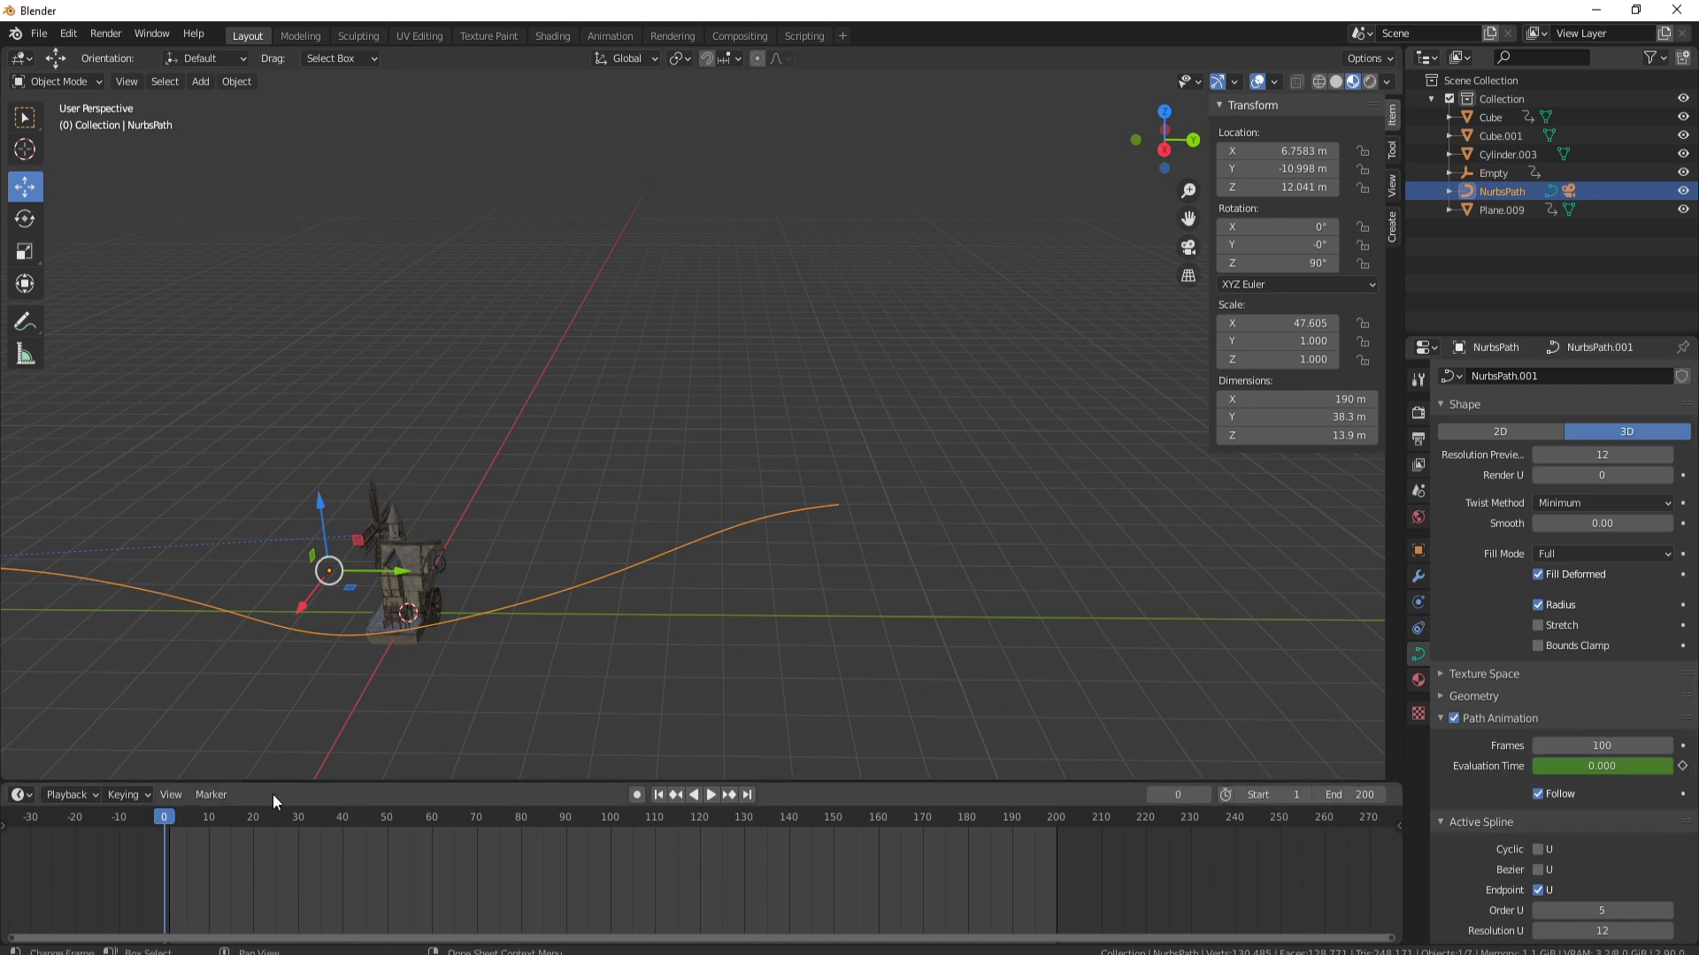
scroll(177, 633, down, 2)
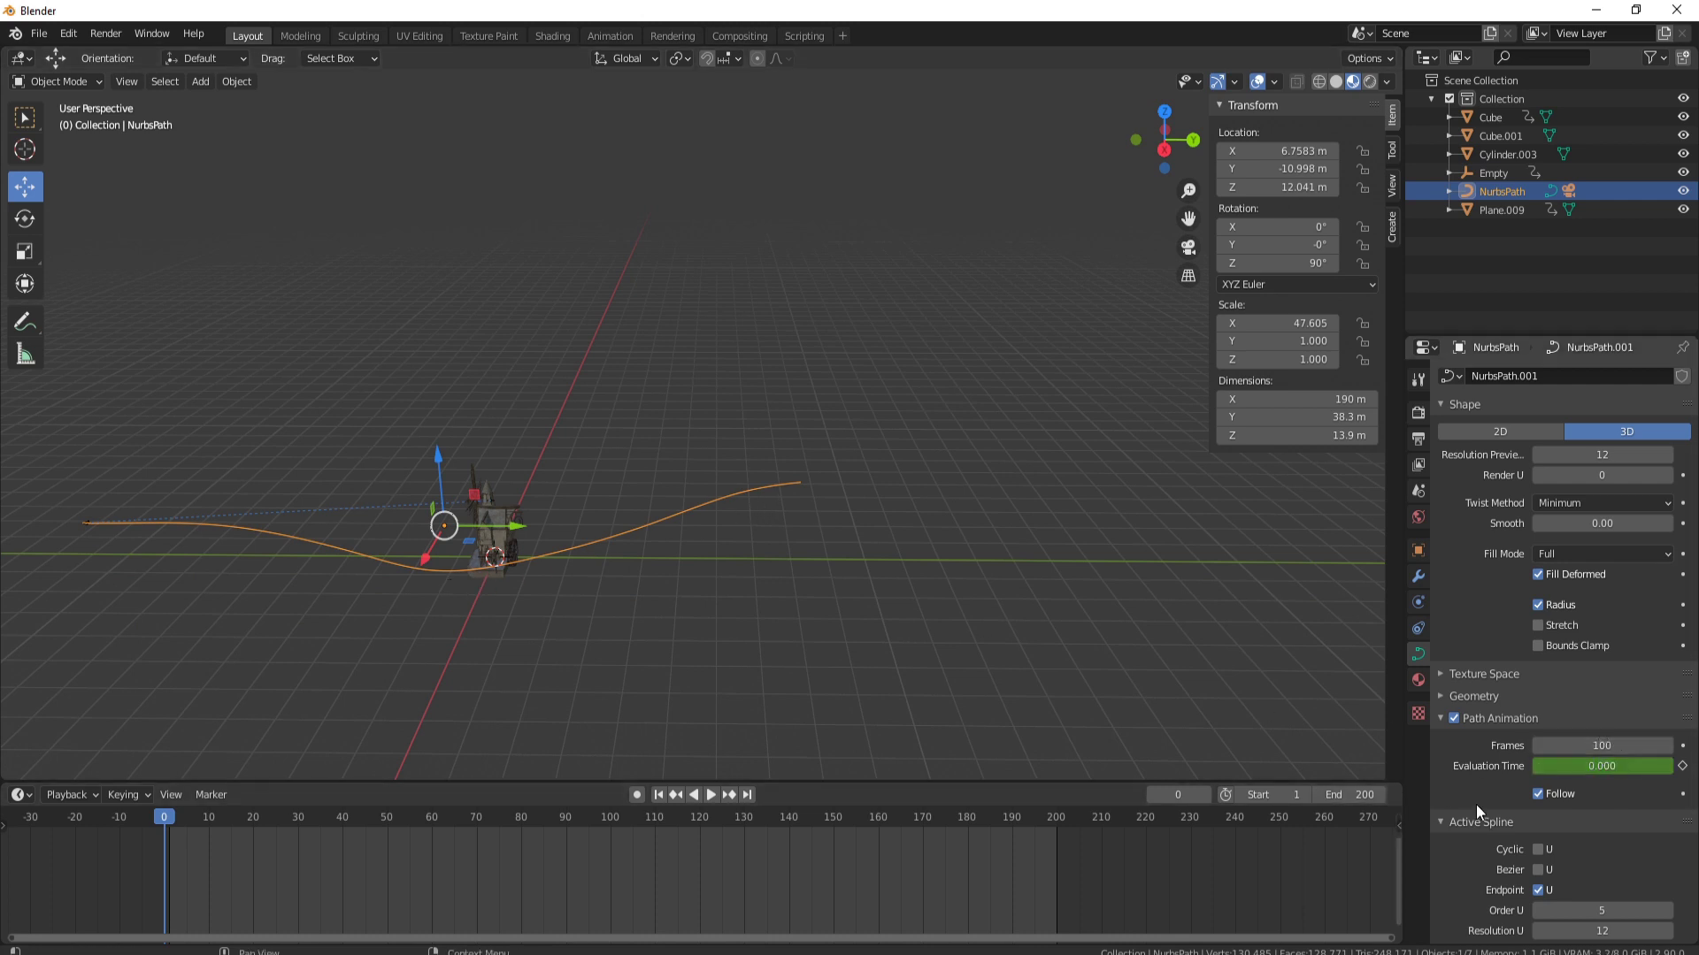
click(1601, 743)
text(200)
key(Return)
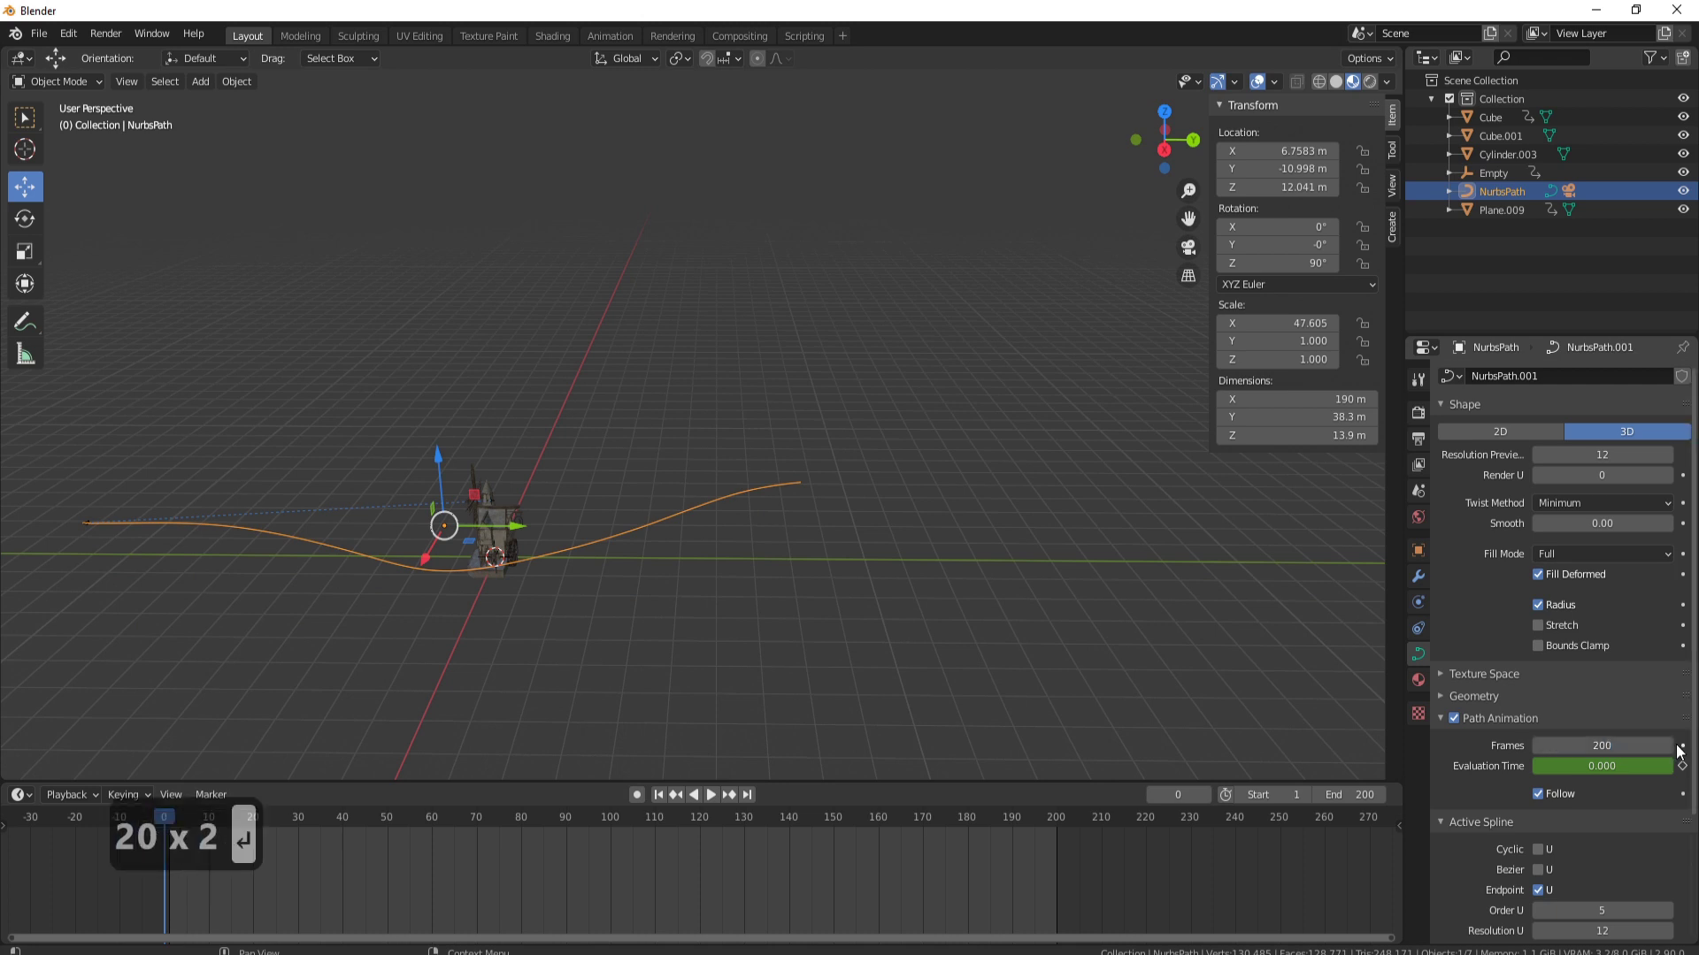
Play the animation in the perspective view and through the camera to check the slower motion, and return to frame 0
click(711, 794)
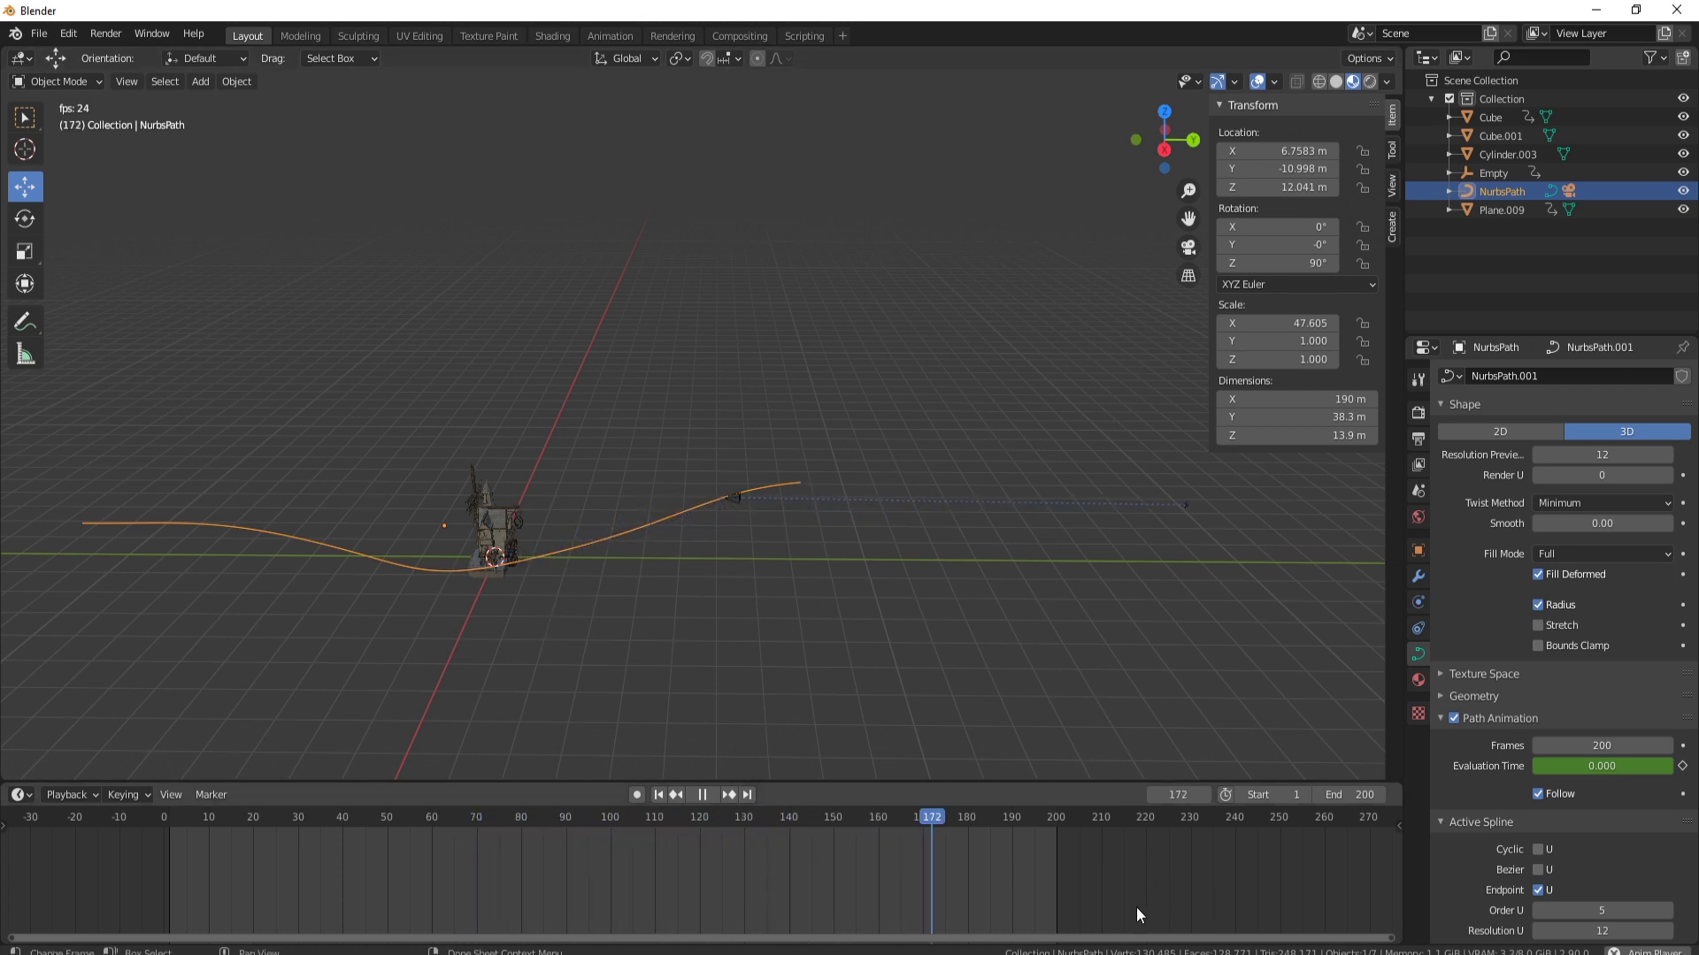
key(space)
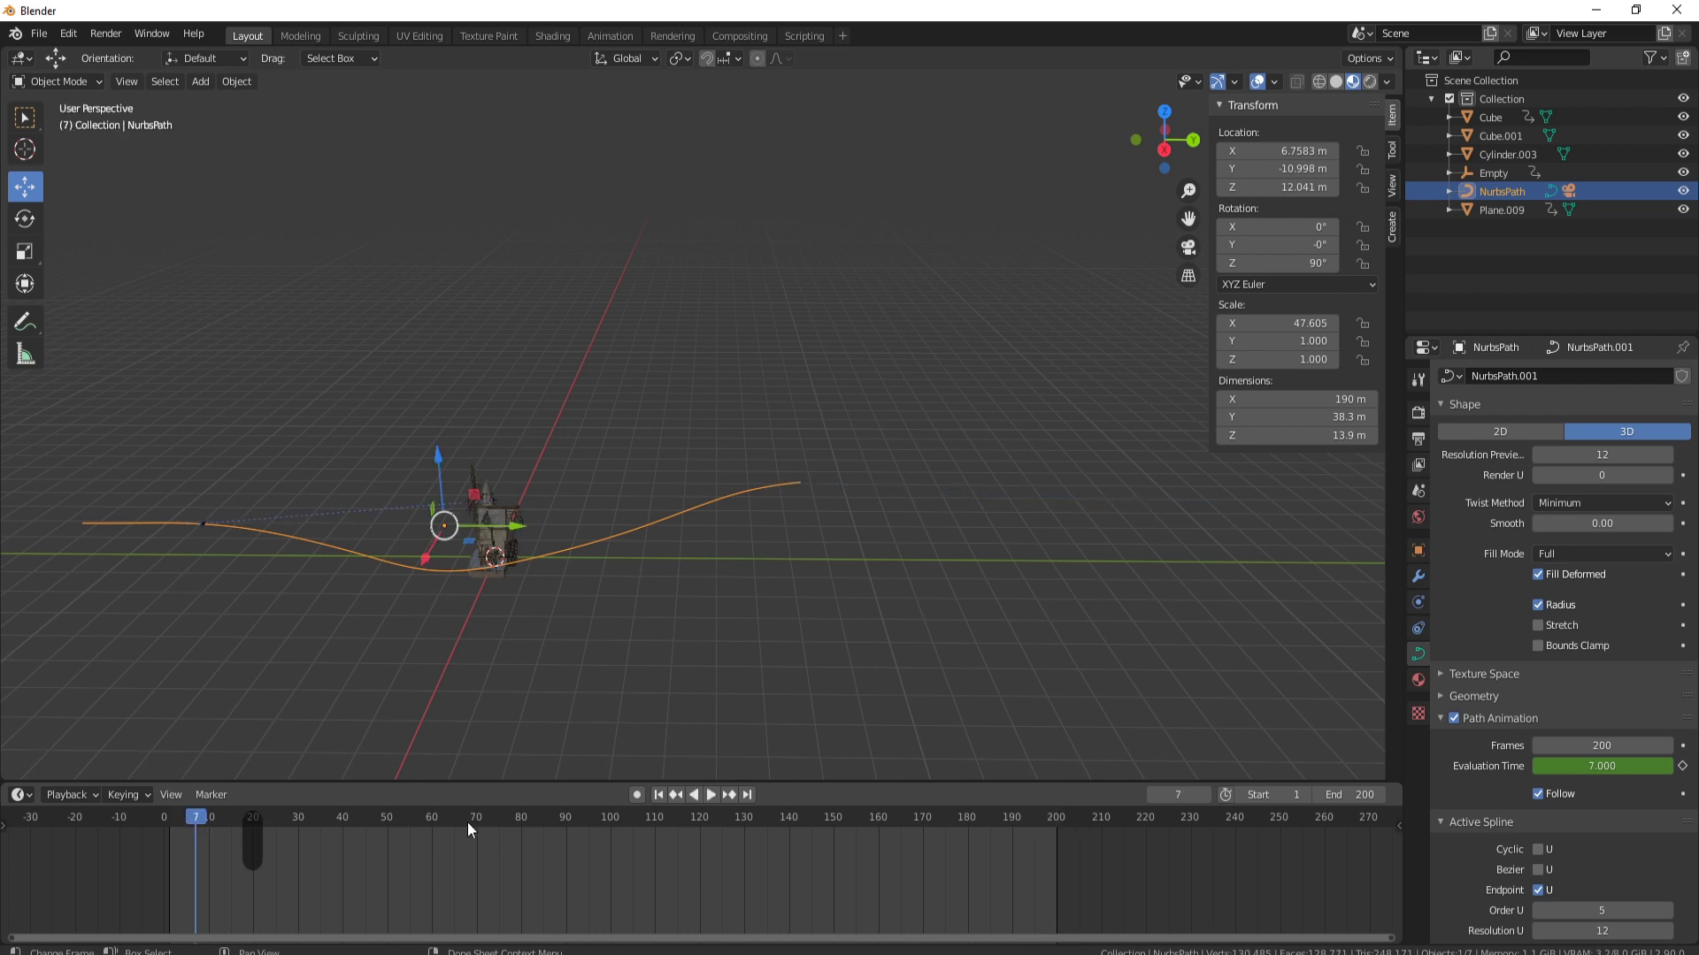
click(170, 818)
key(space)
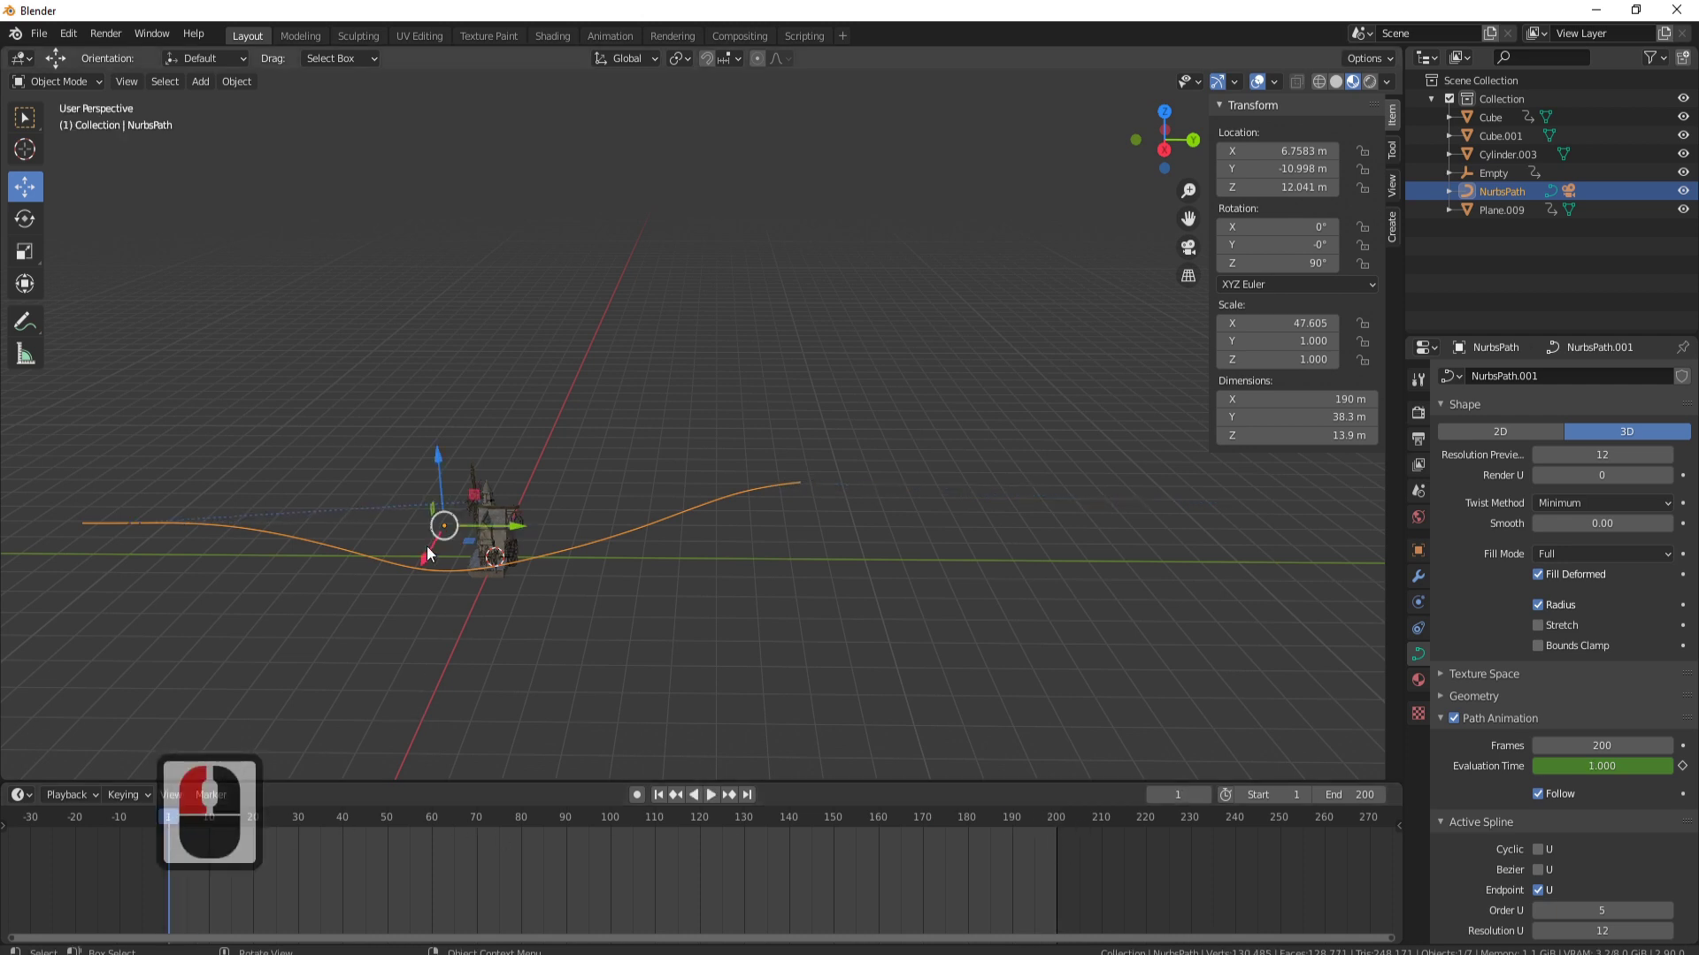
key(KP_0)
key(space)
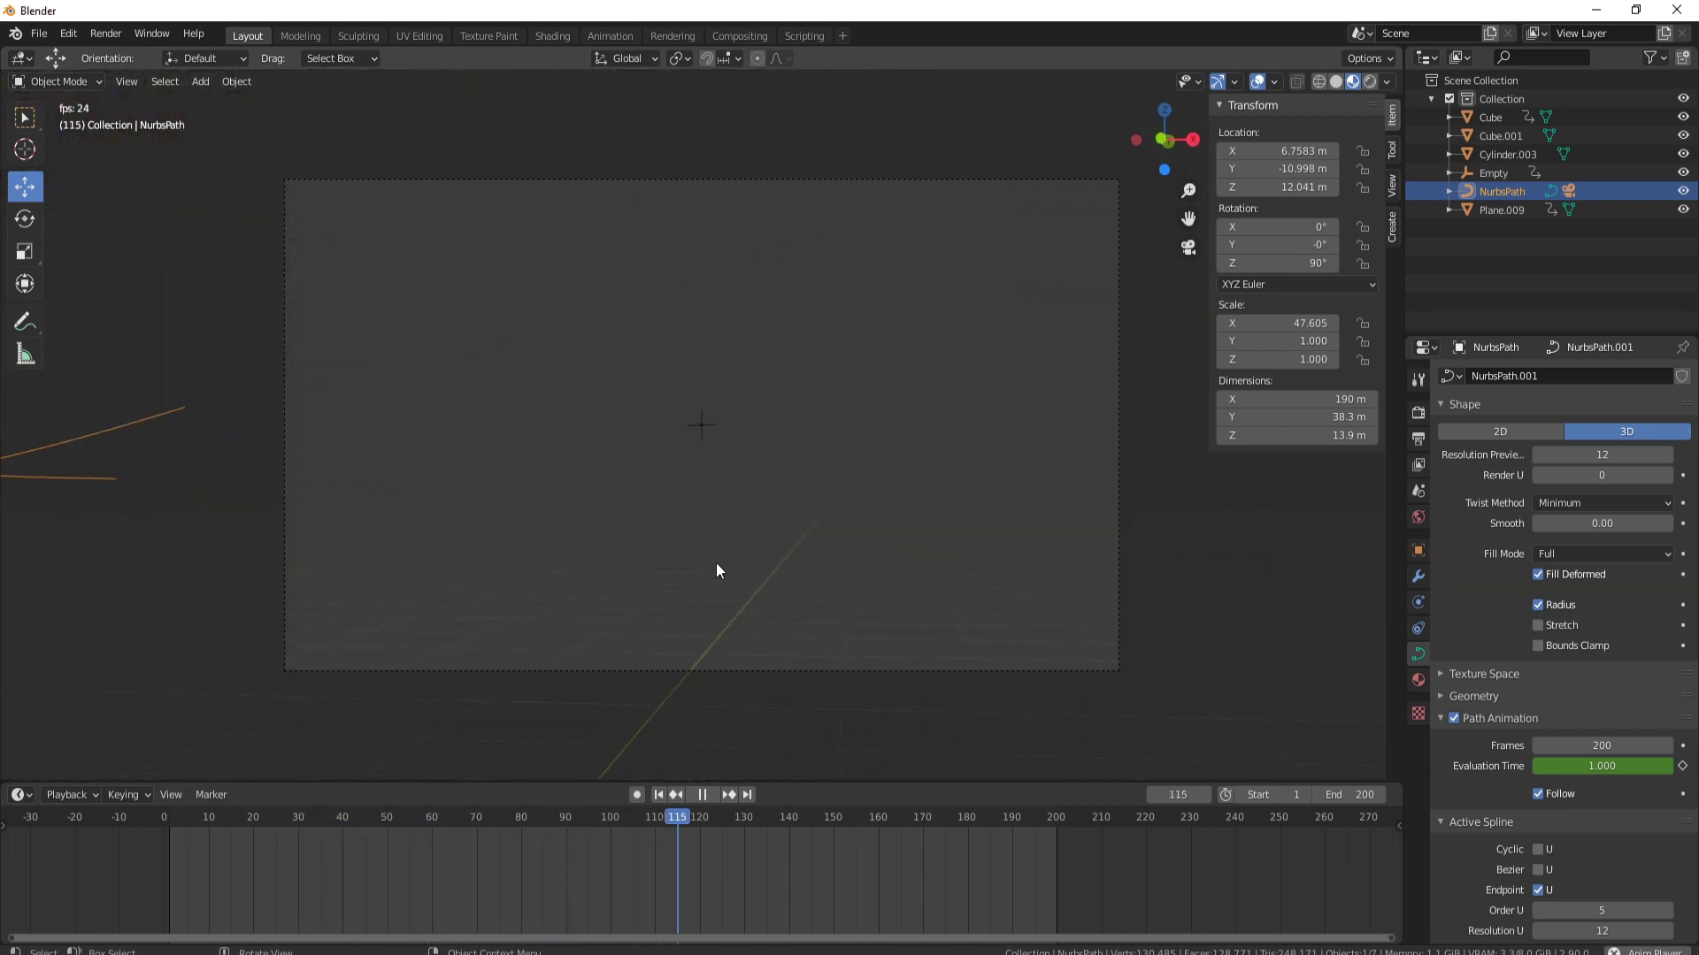
key(space)
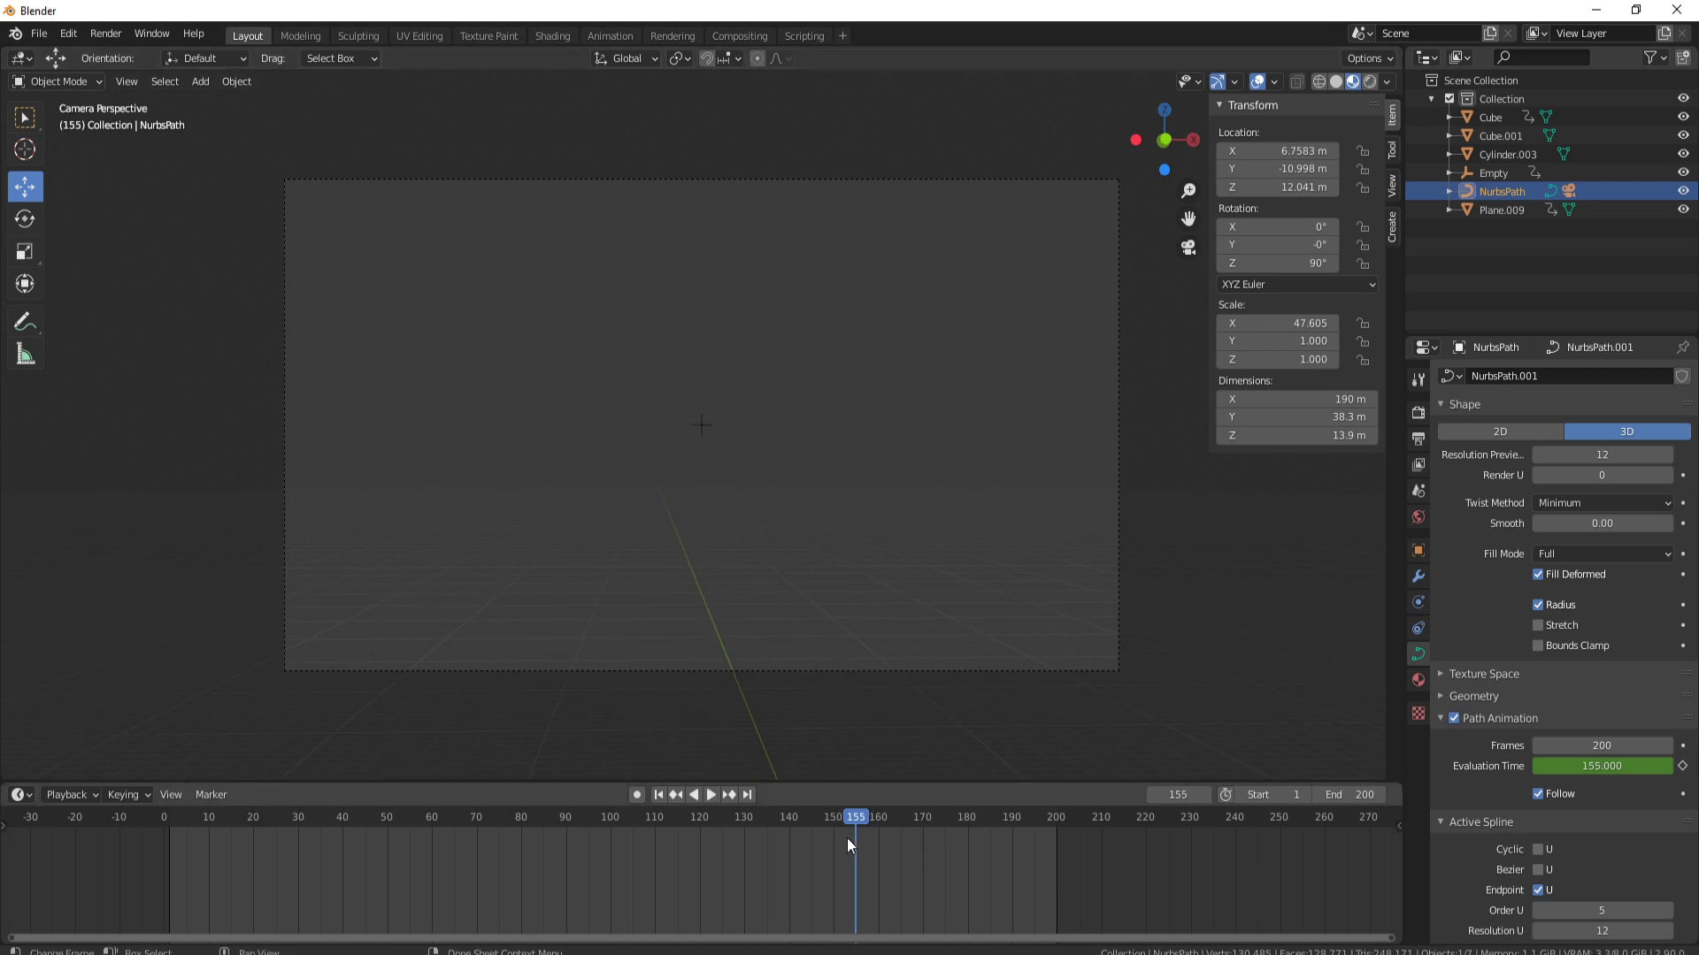
drag(194, 819, 164, 818)
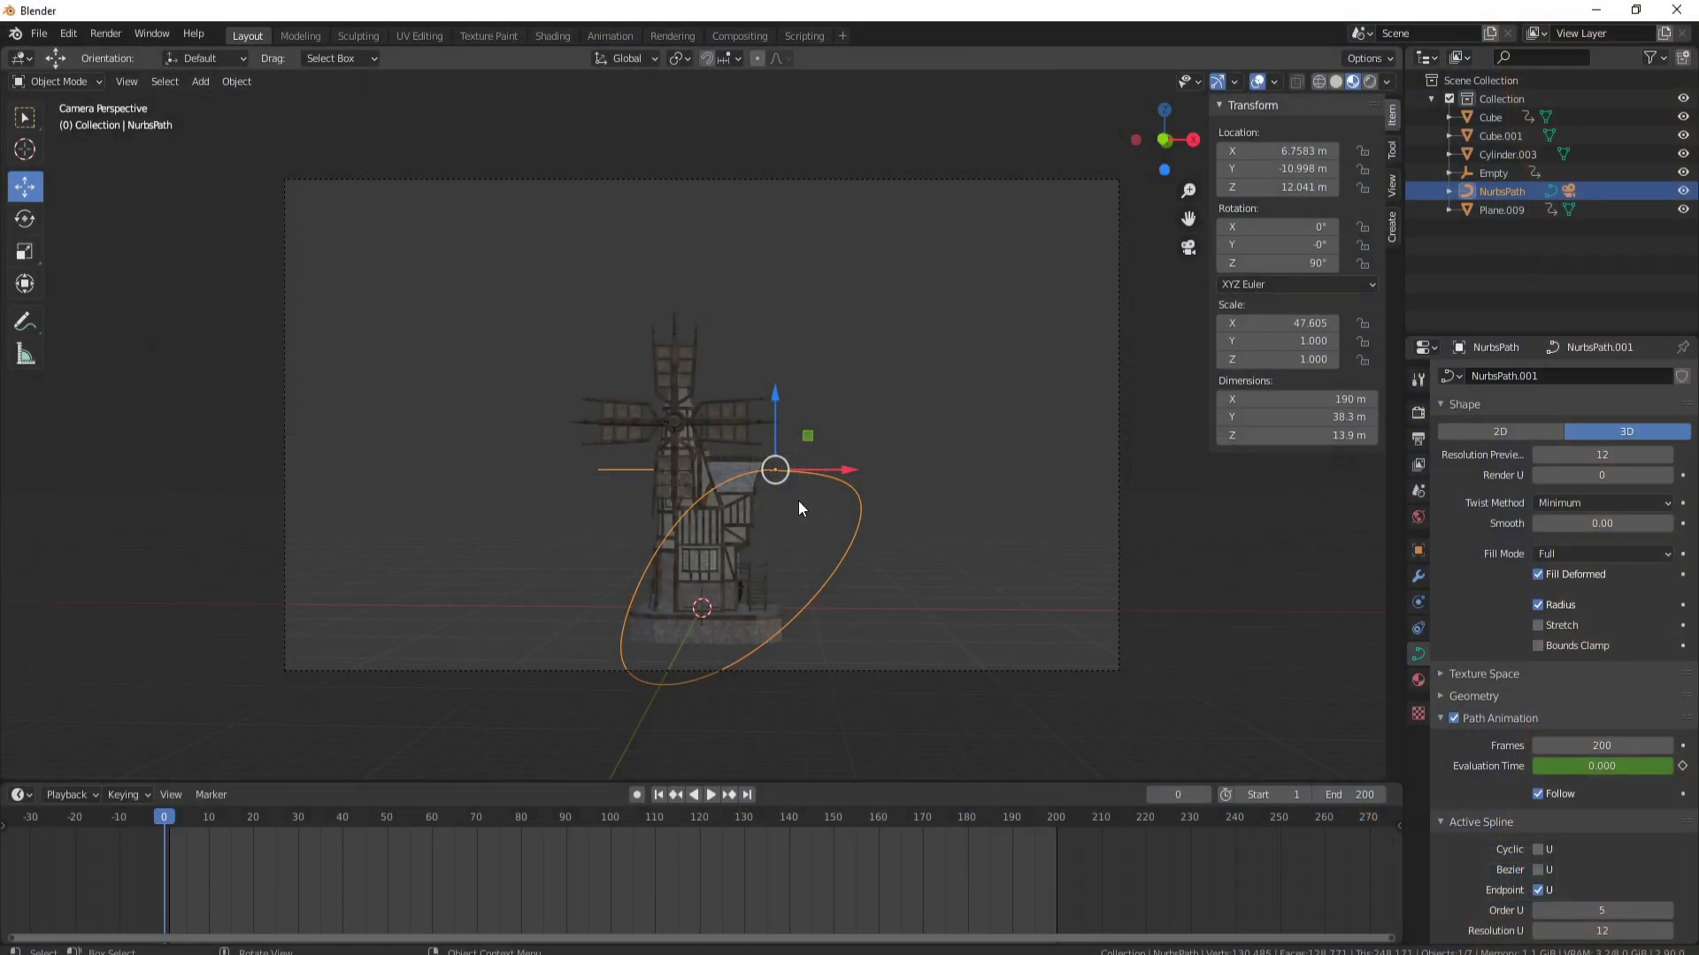
Delete the curved path and the empty at the windmill from the scene
middle_drag(798, 501, 846, 629)
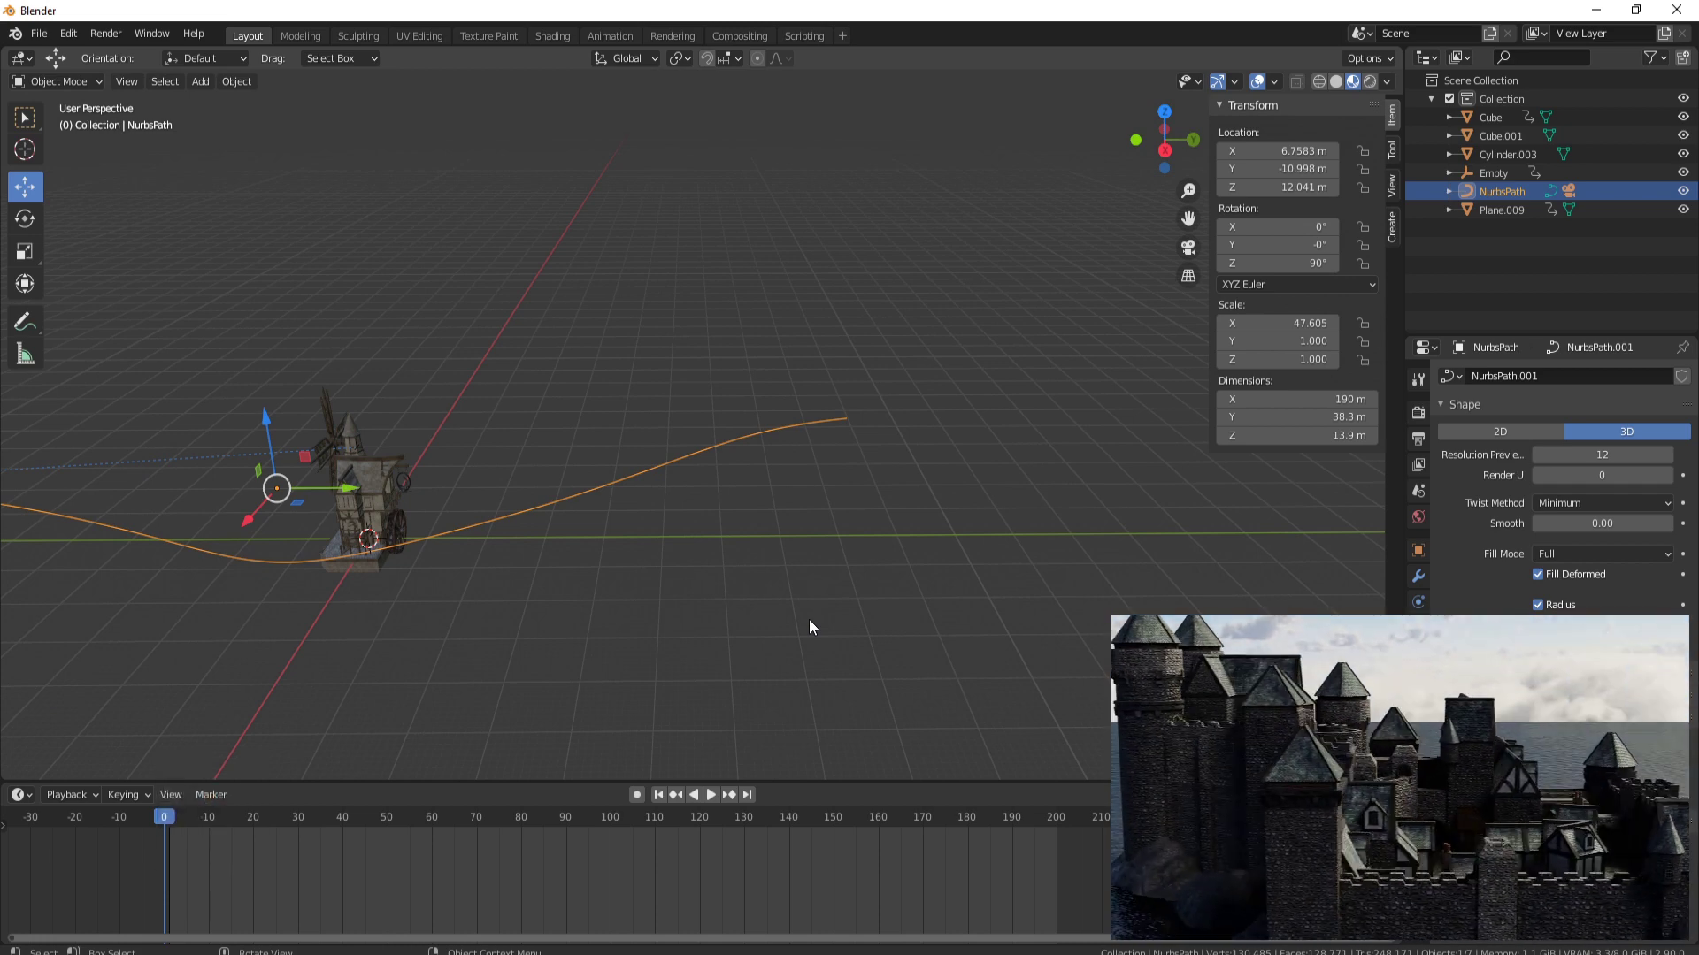
middle_drag(782, 598, 759, 502)
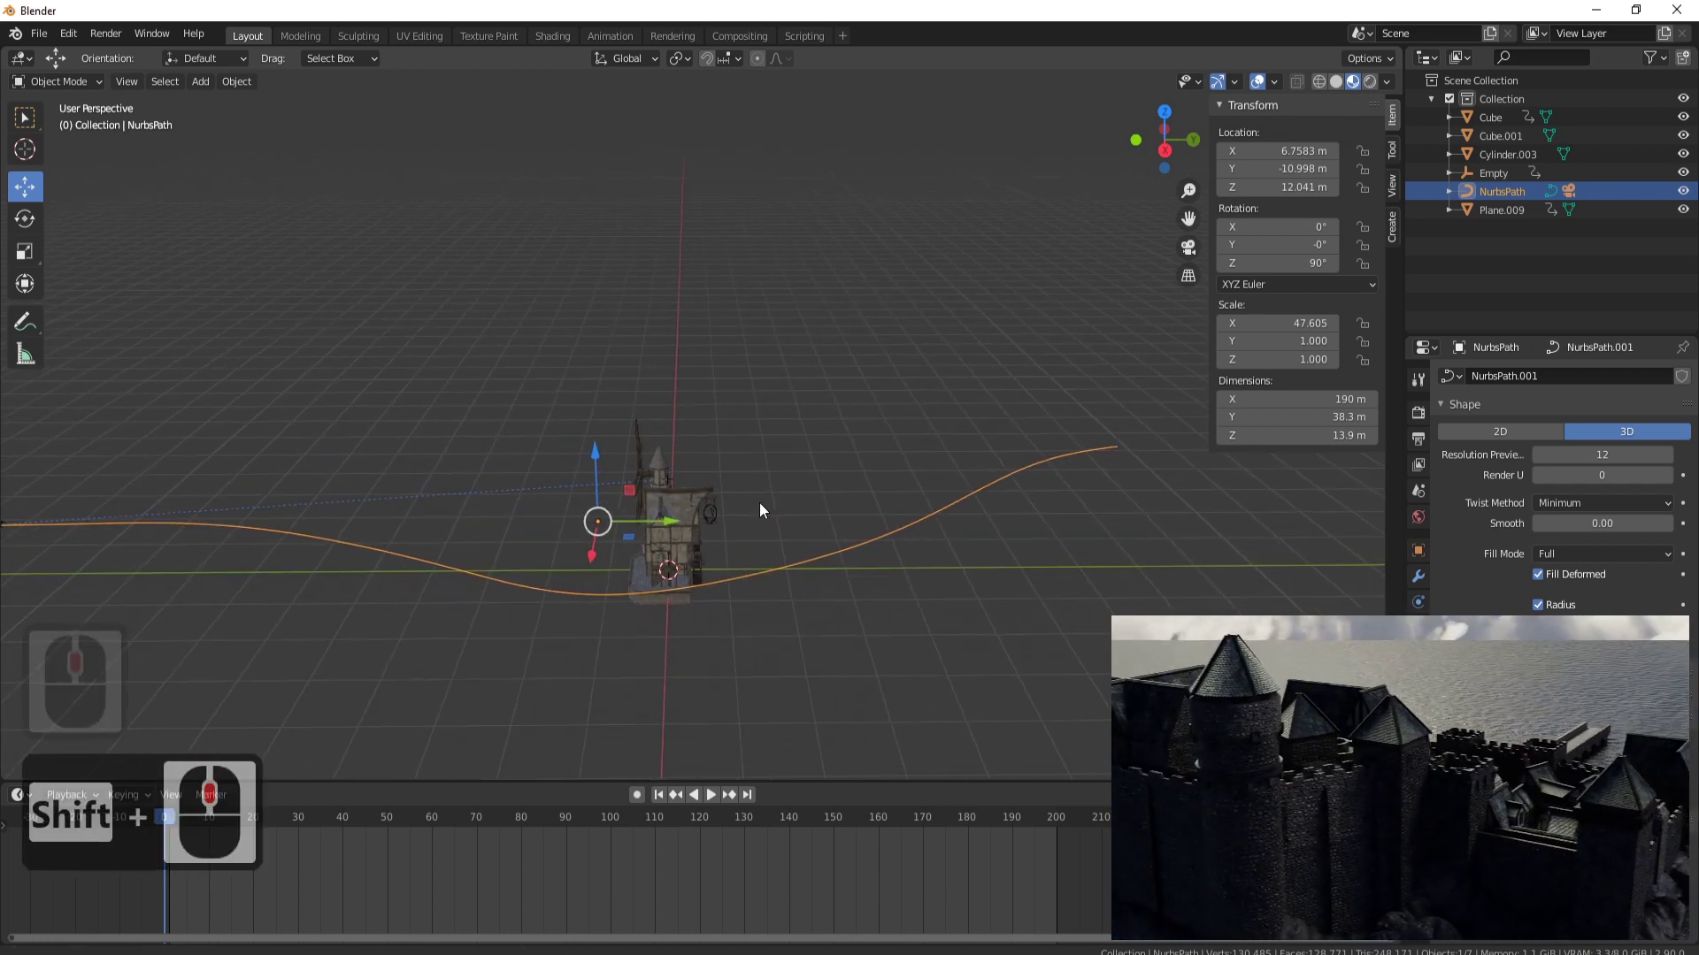
click(805, 561)
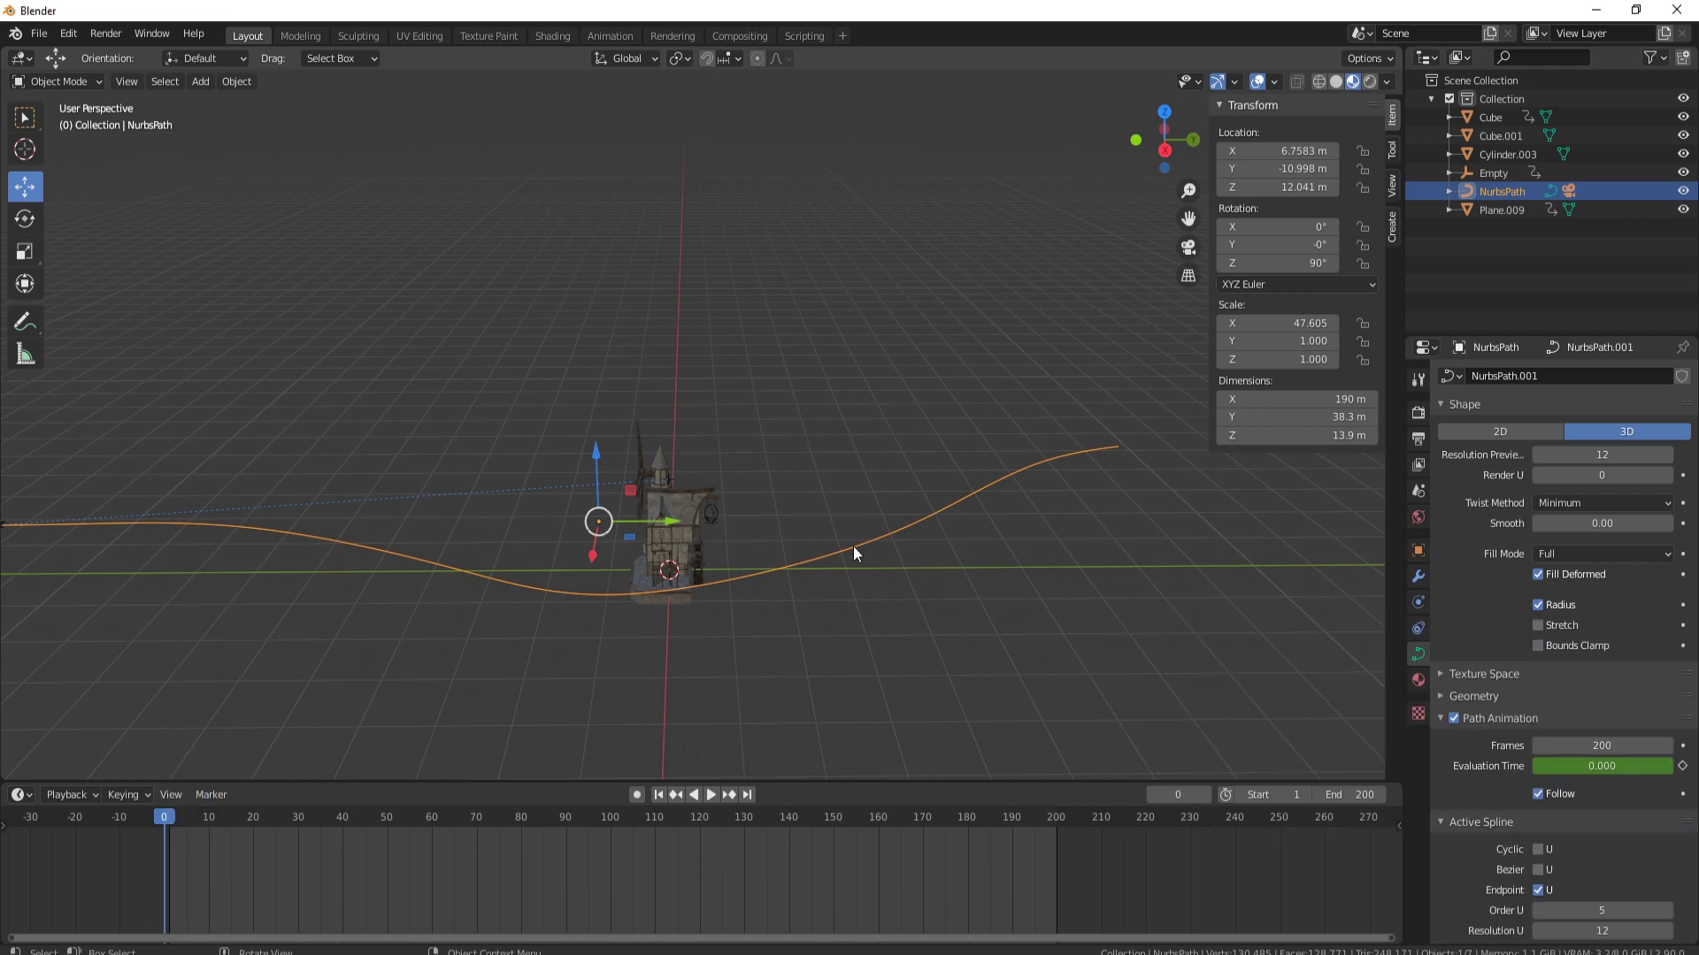
key(Delete)
scroll(757, 517, up, 4)
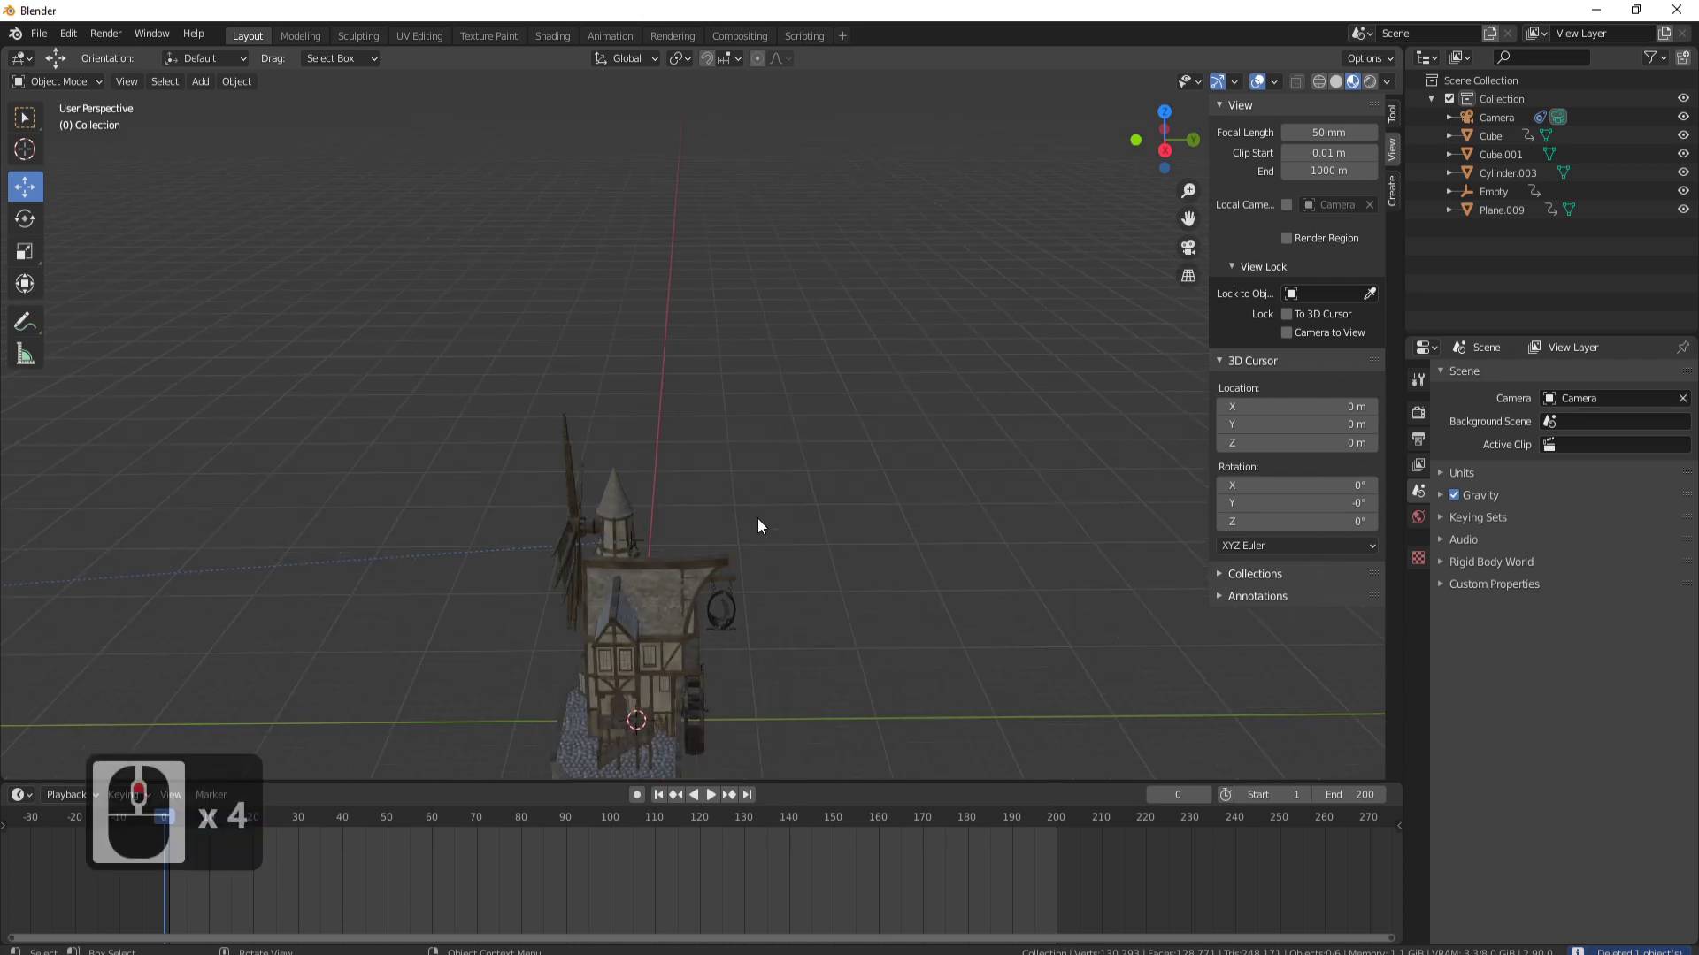
click(635, 537)
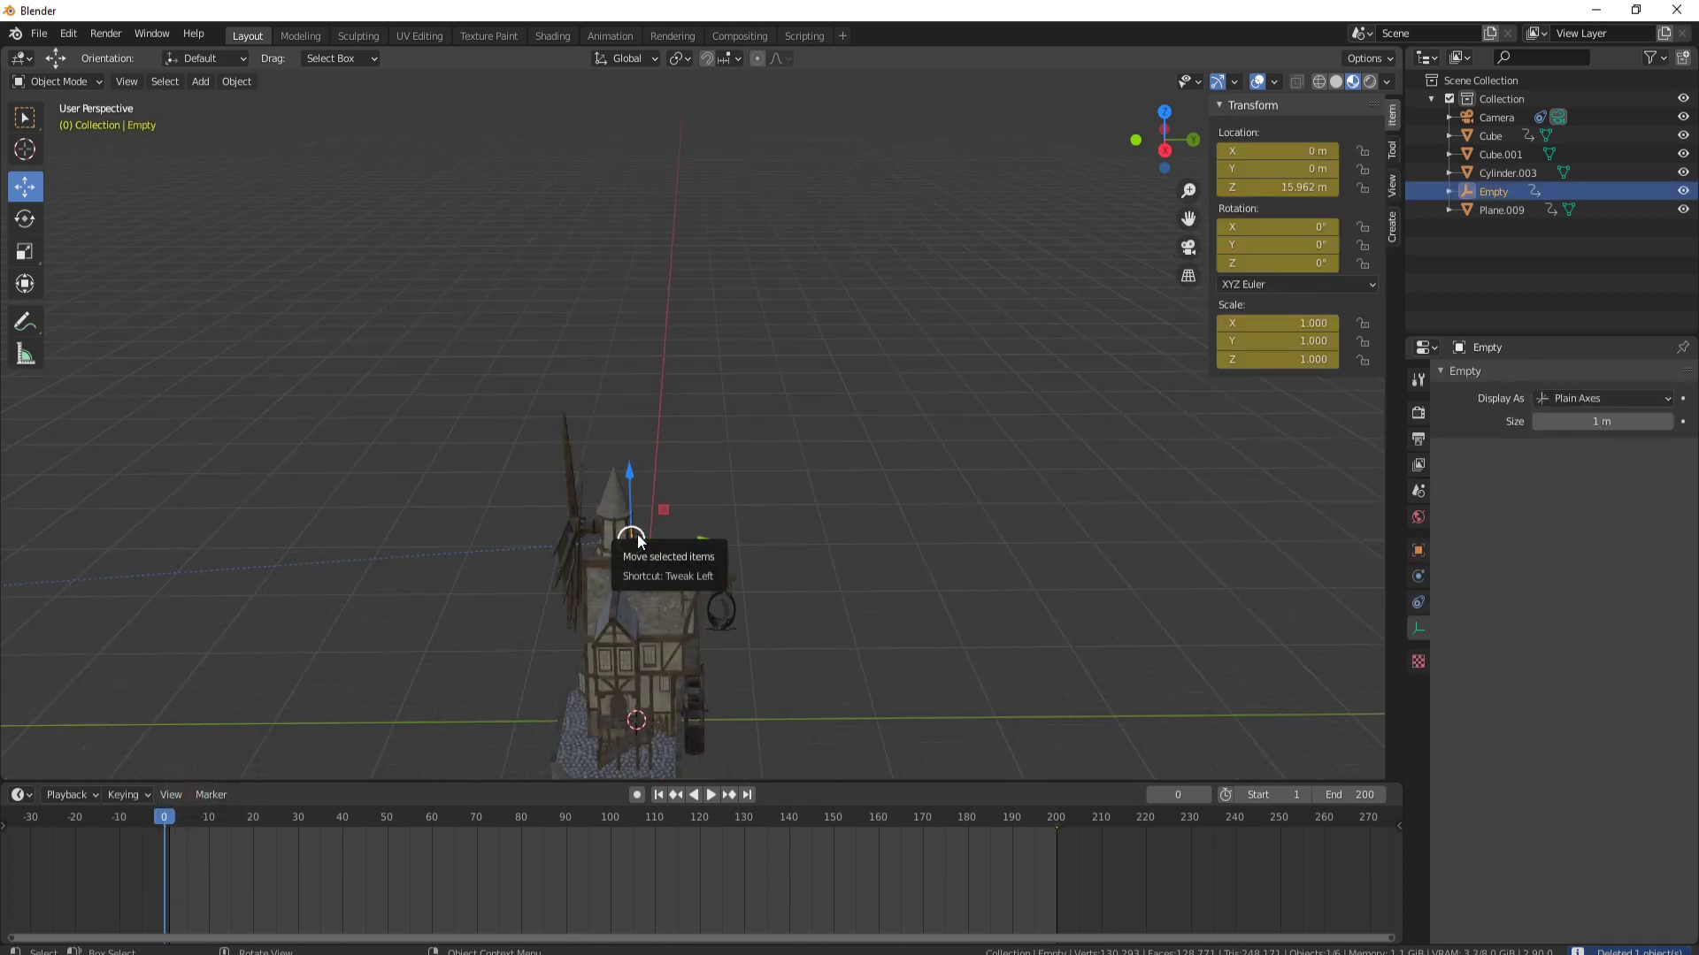
key(Delete)
scroll(503, 556, down, 4)
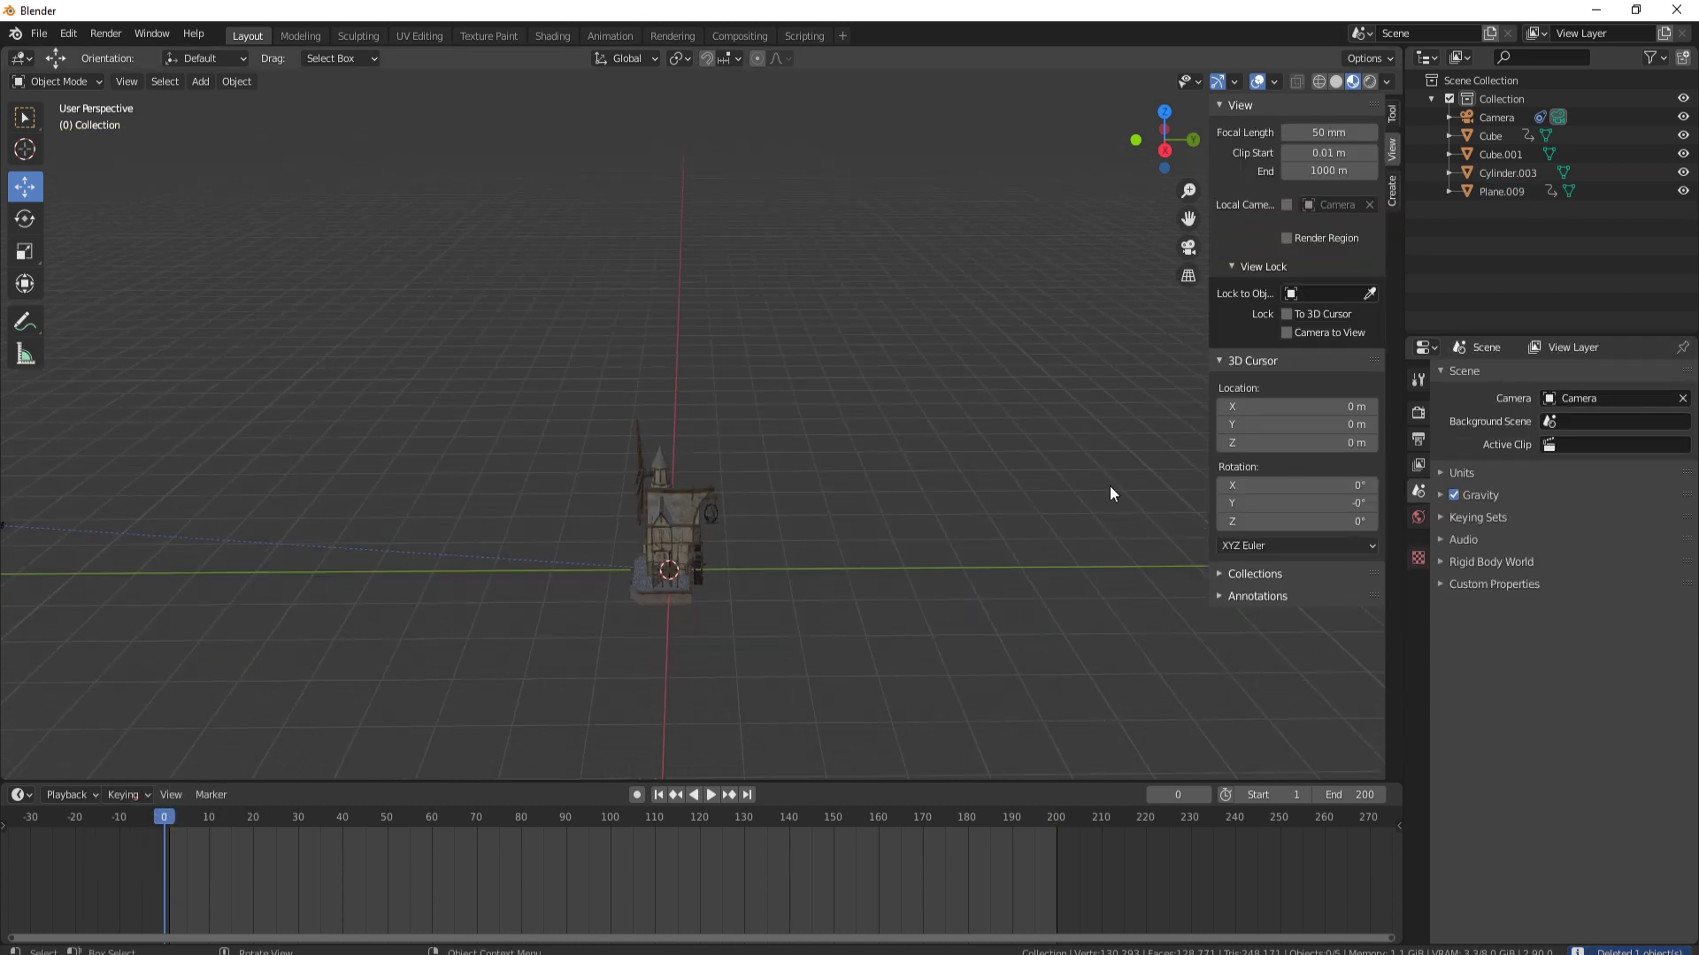
Select the camera and remove its Track To constraint
shift+middle_drag(546, 518, 856, 454)
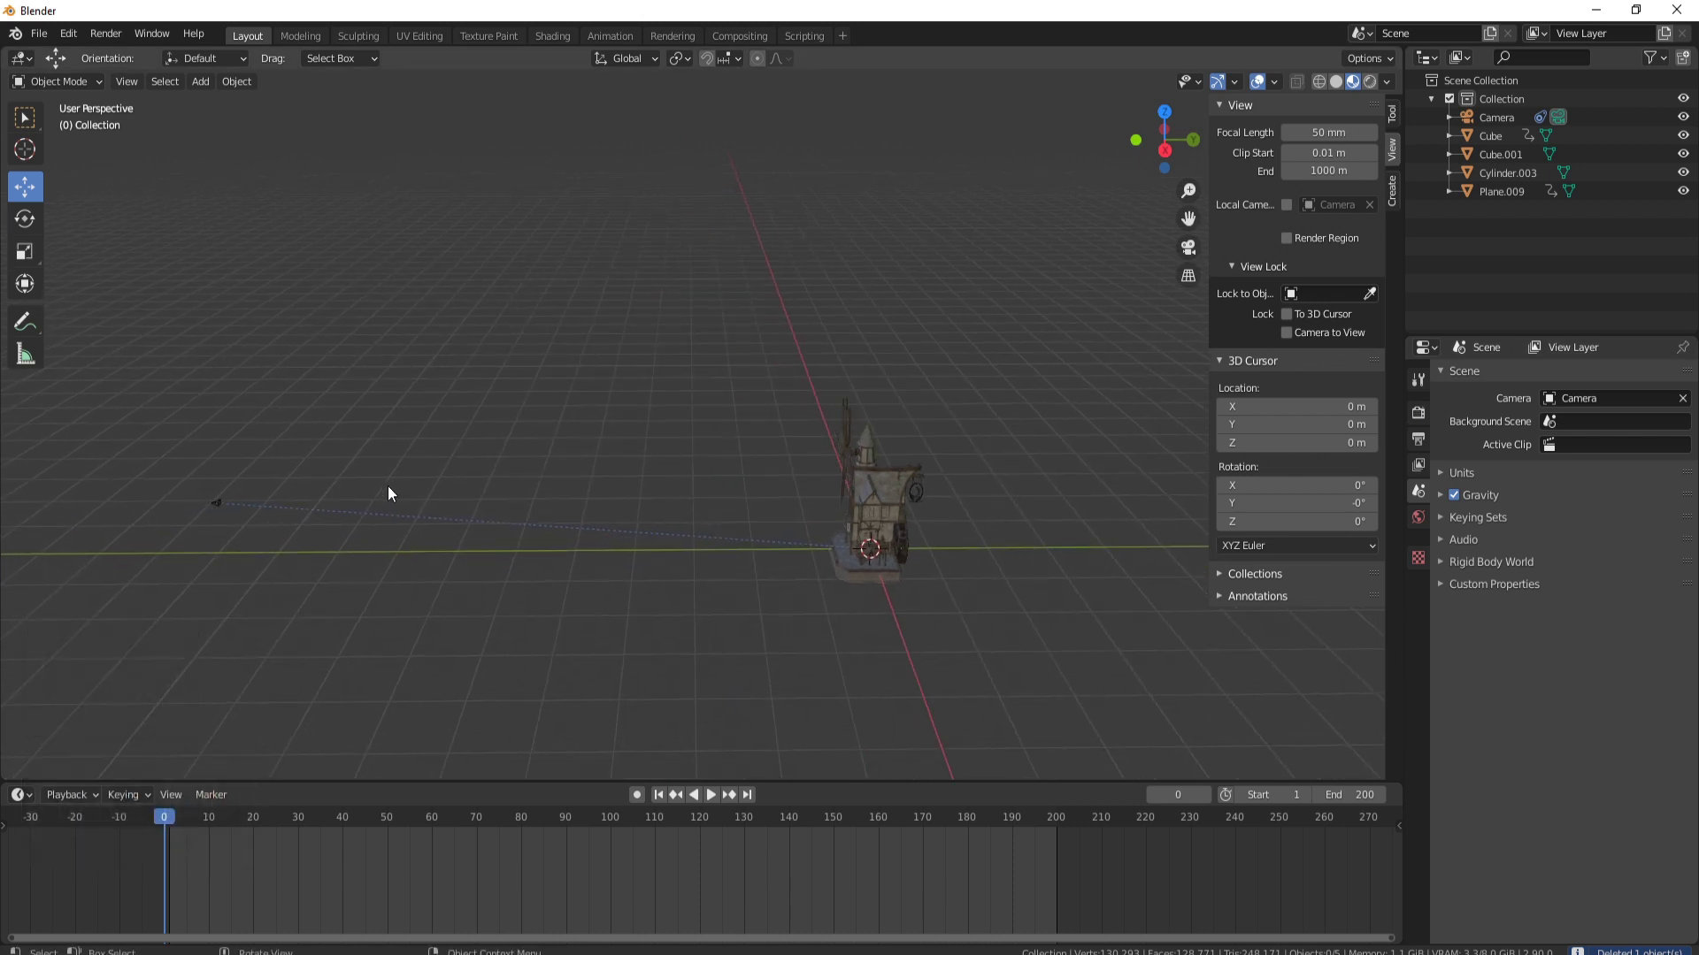
click(218, 503)
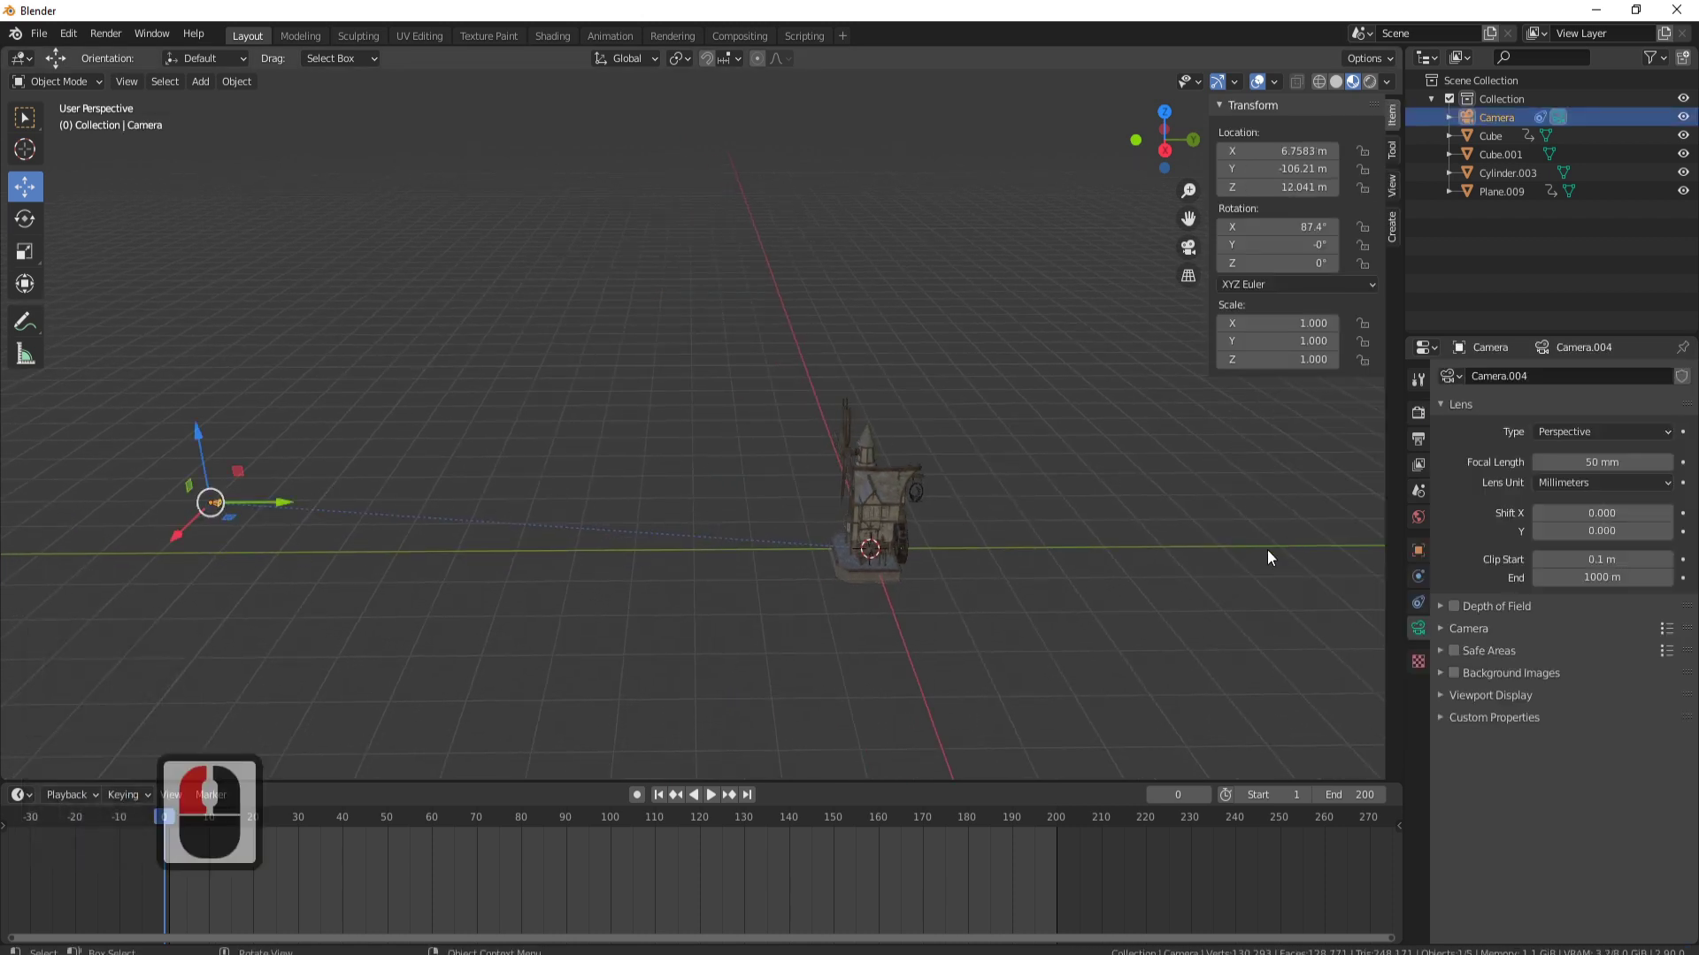
click(1418, 602)
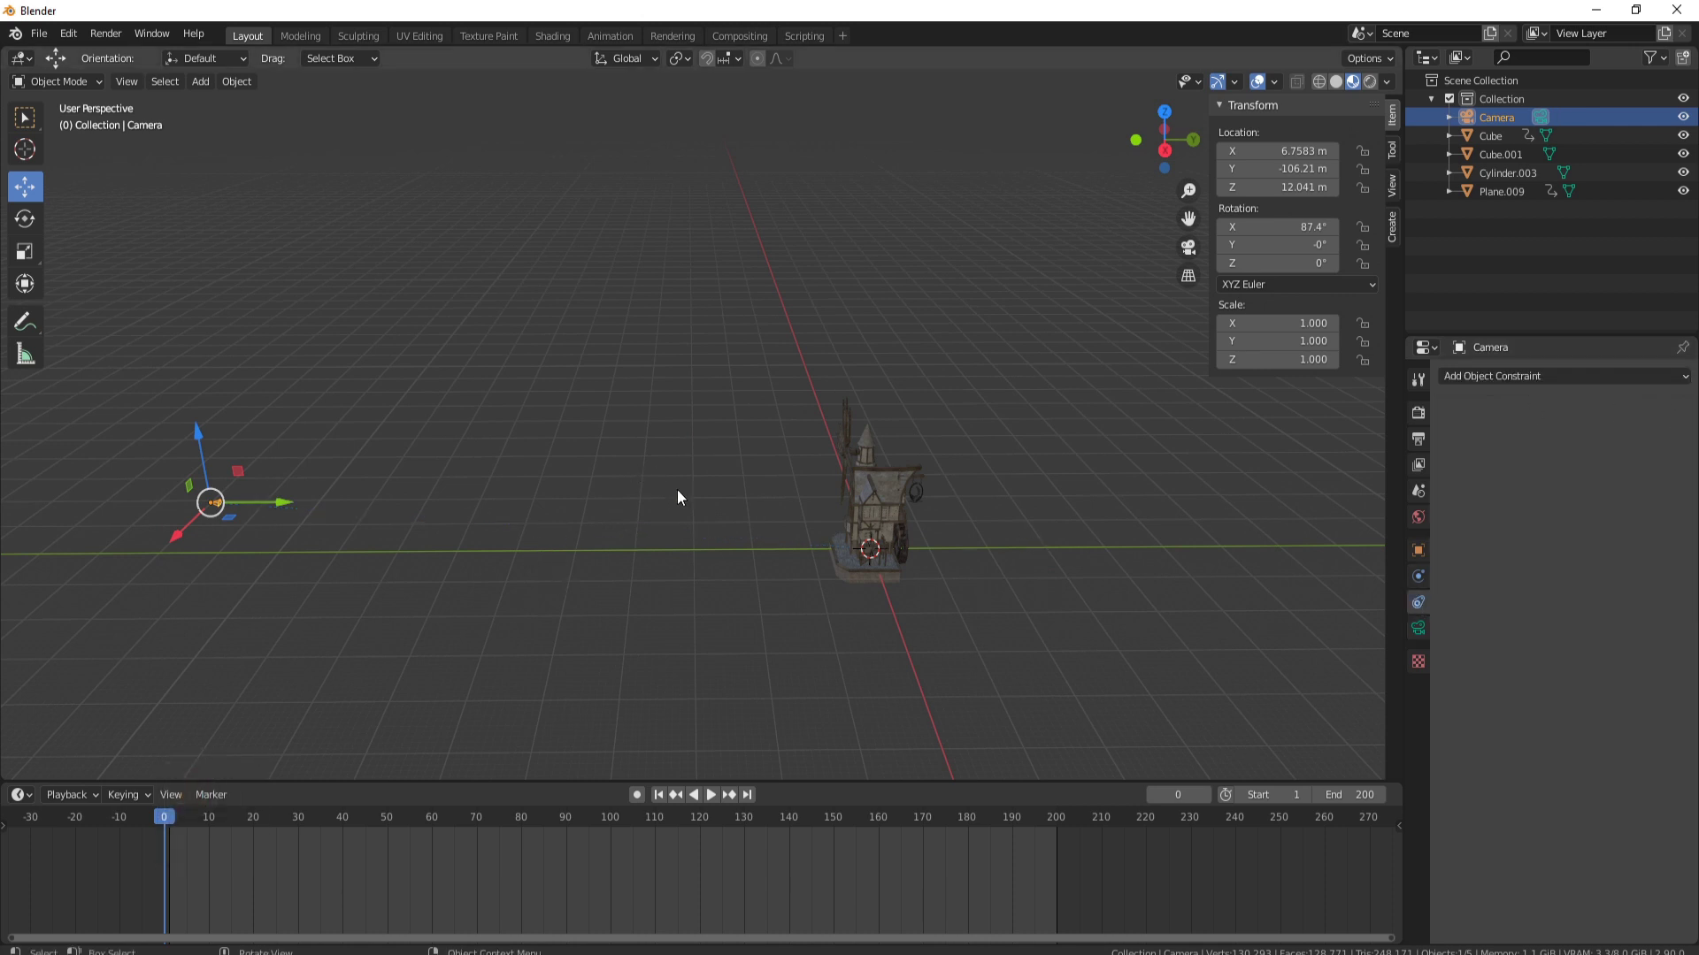
middle_drag(978, 432, 973, 504)
shift+middle_drag(973, 505, 784, 449)
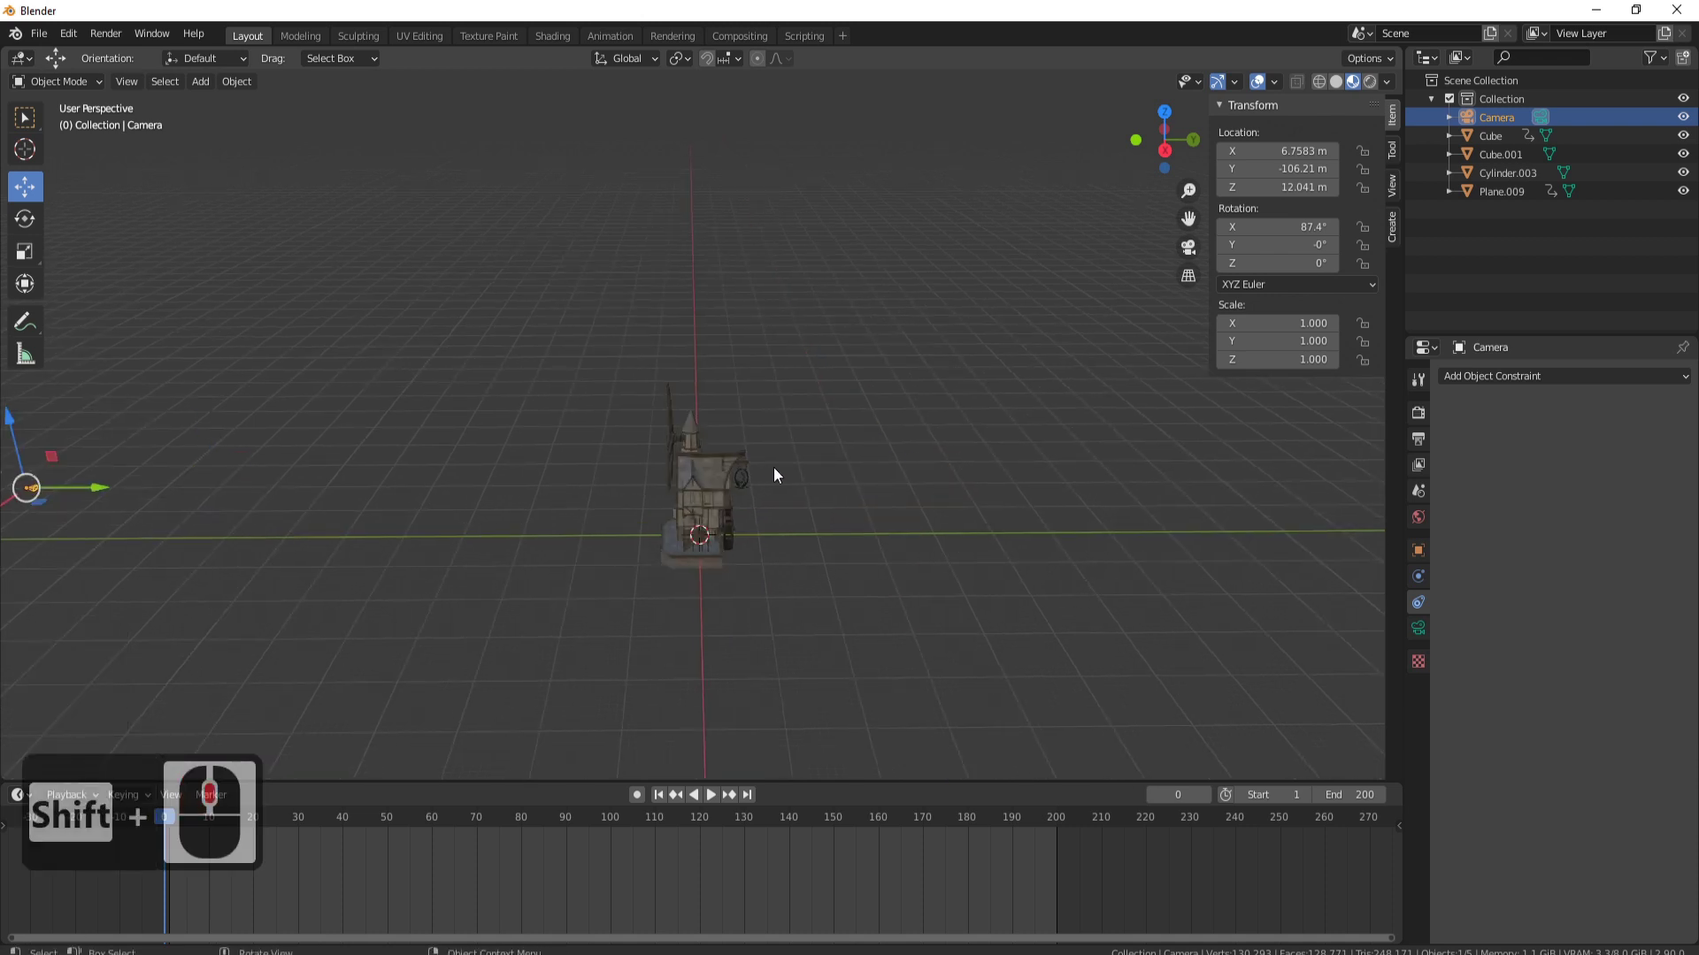
Add a Bezier circle at the windmill and scale it to about 150 m across
key(shift+a)
mouse_move(692, 301)
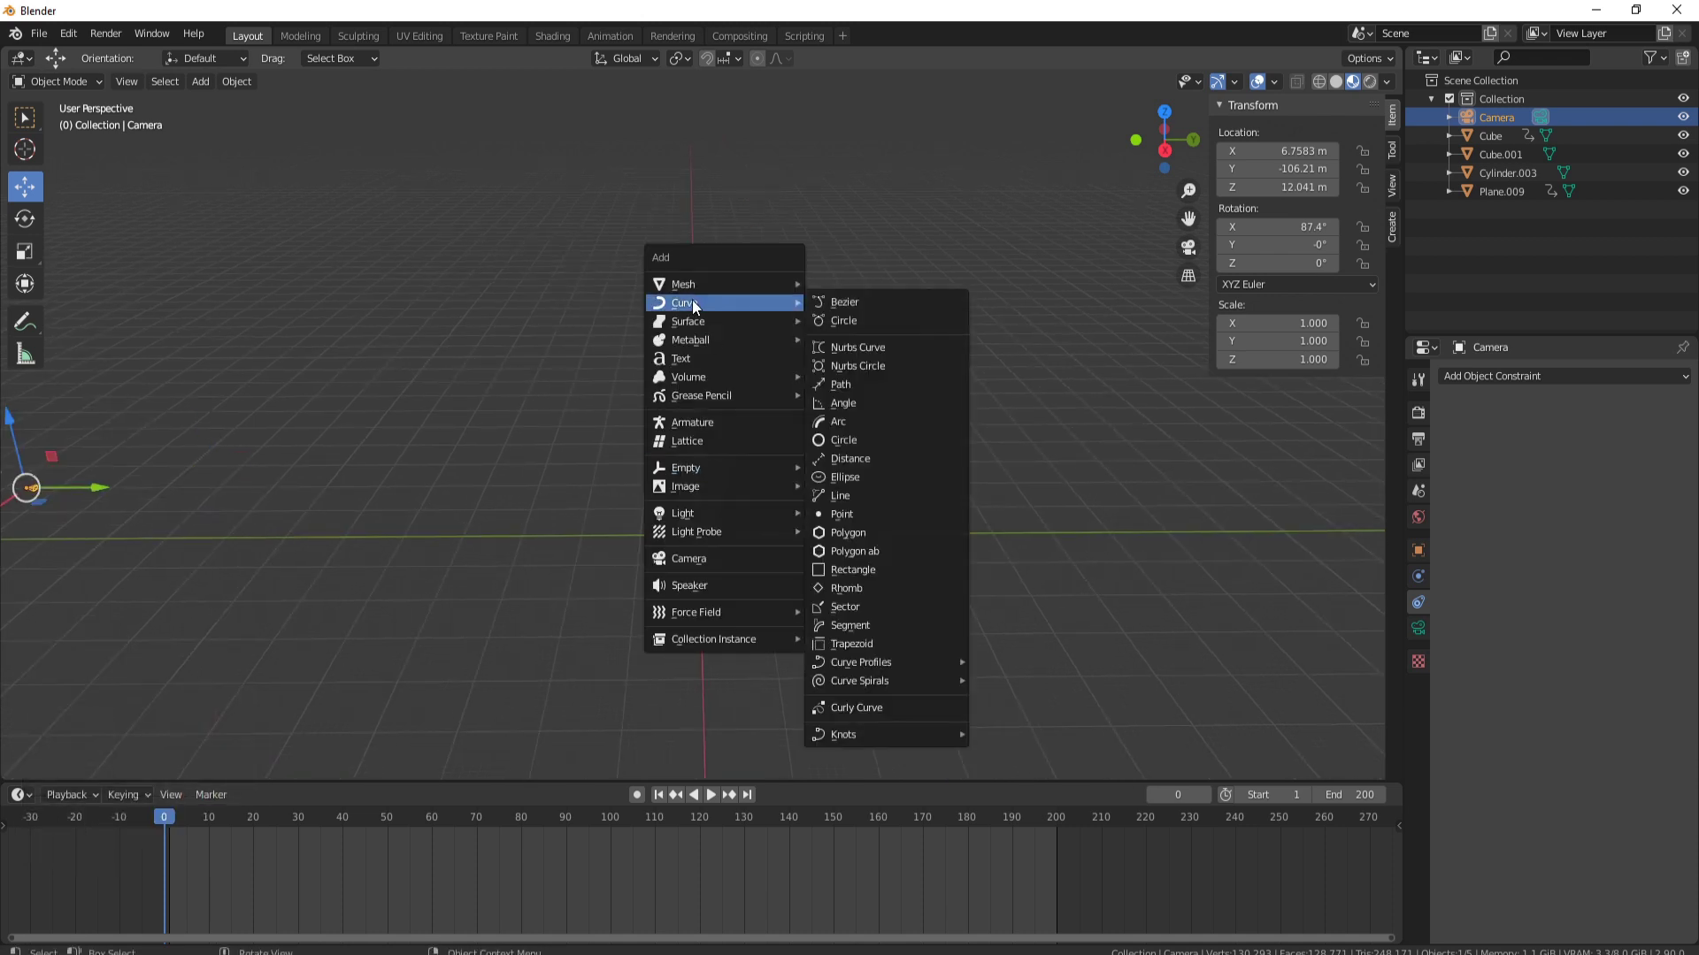
click(857, 320)
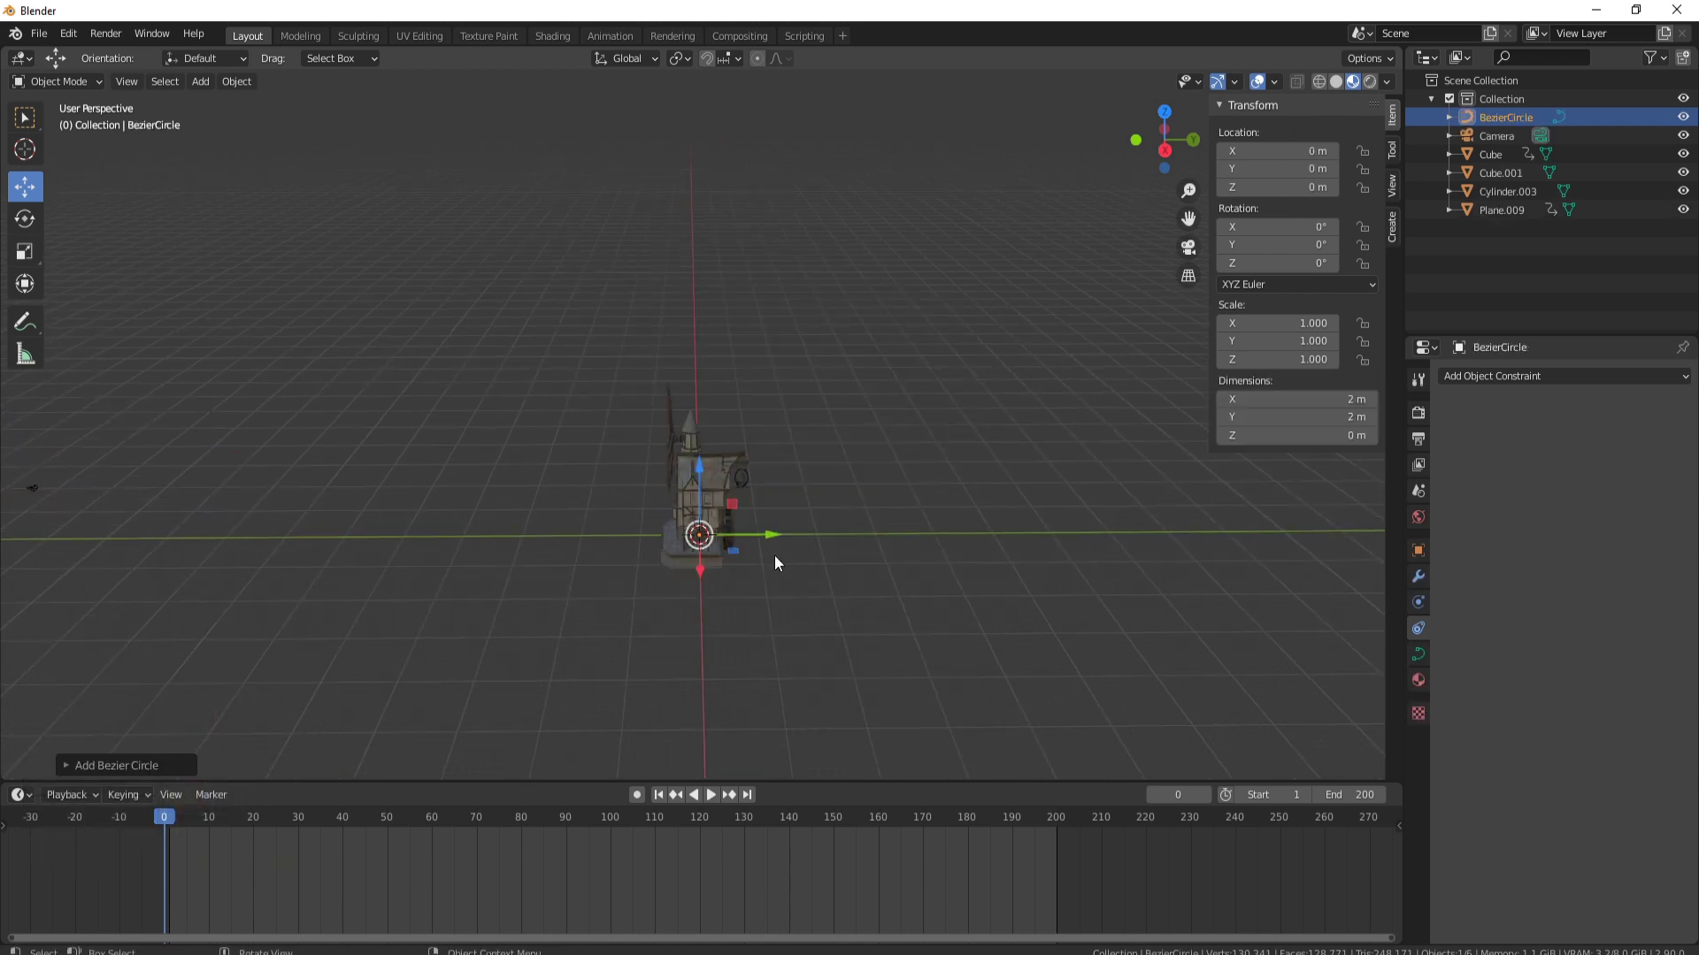
key(s)
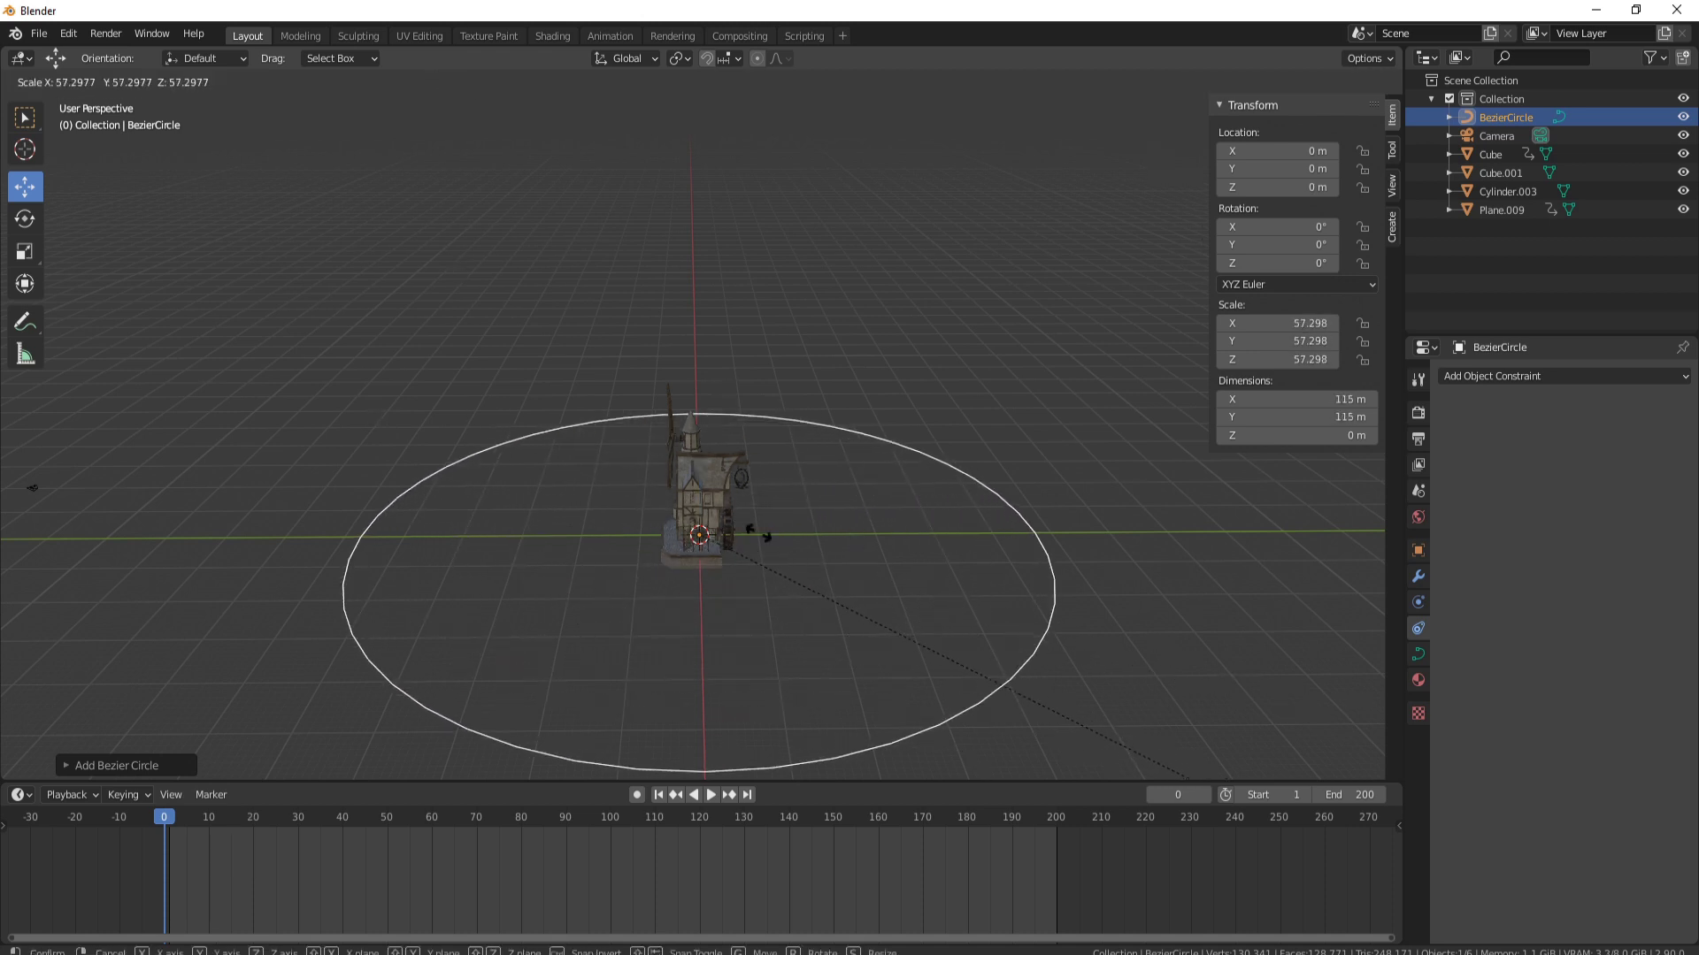
click(1177, 443)
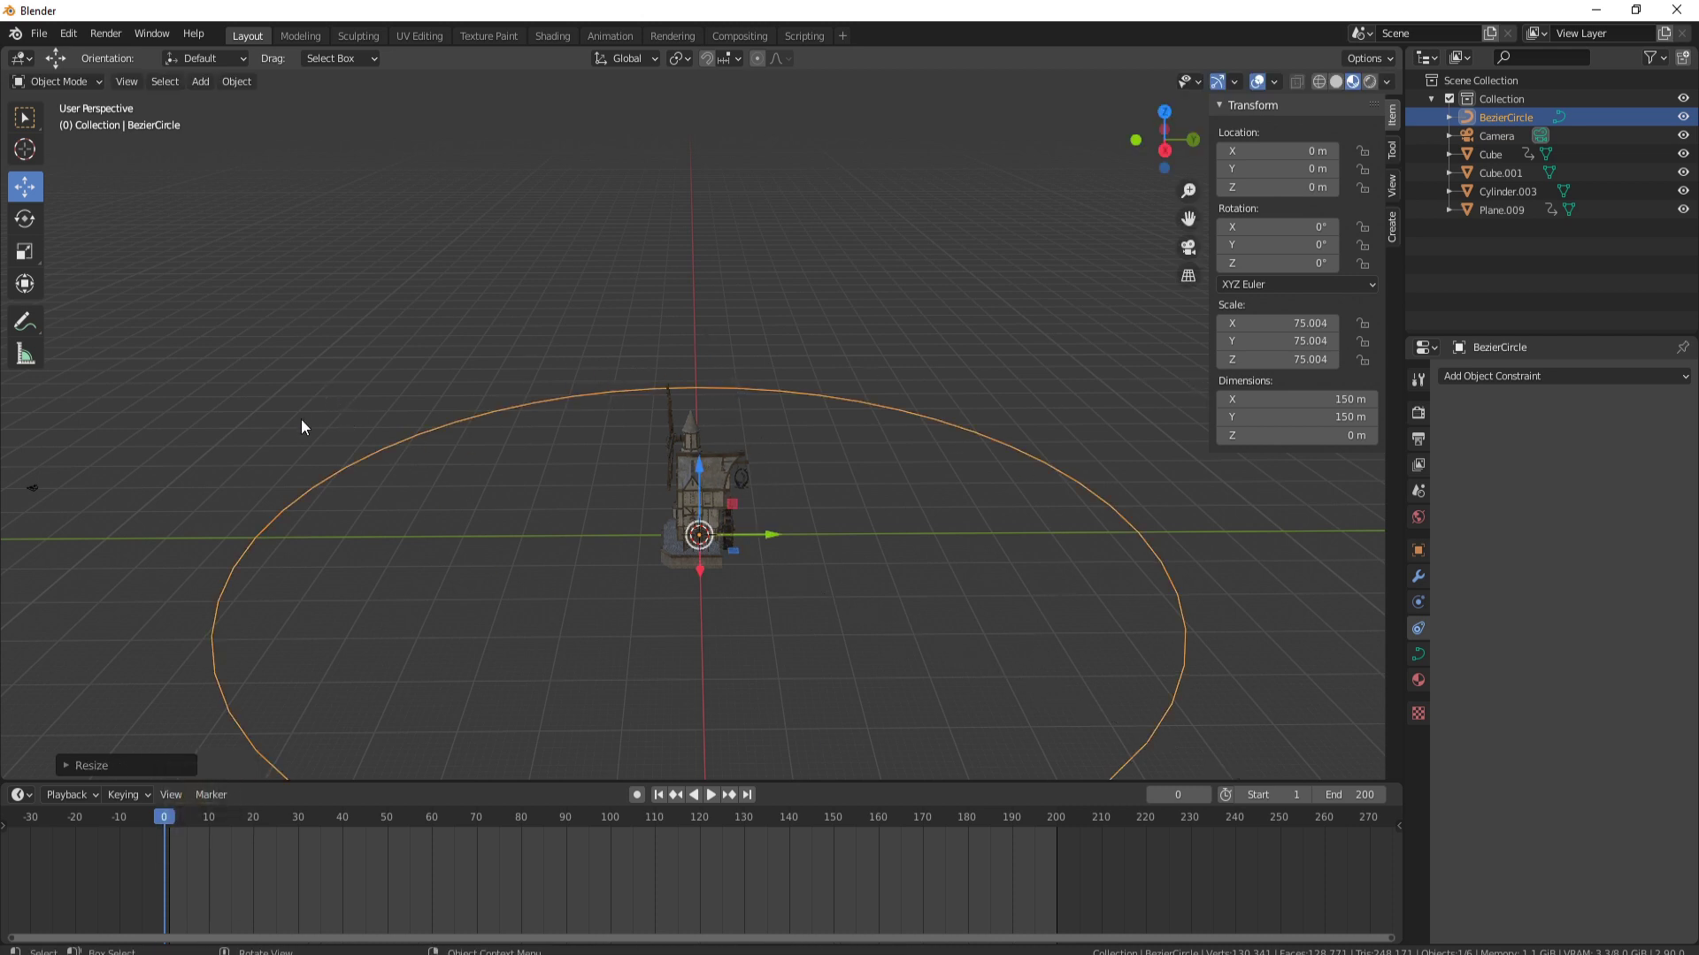
Select the camera and move it along Y toward the circle's edge, to about -67.9 m
middle_drag(301, 427, 334, 451)
click(336, 441)
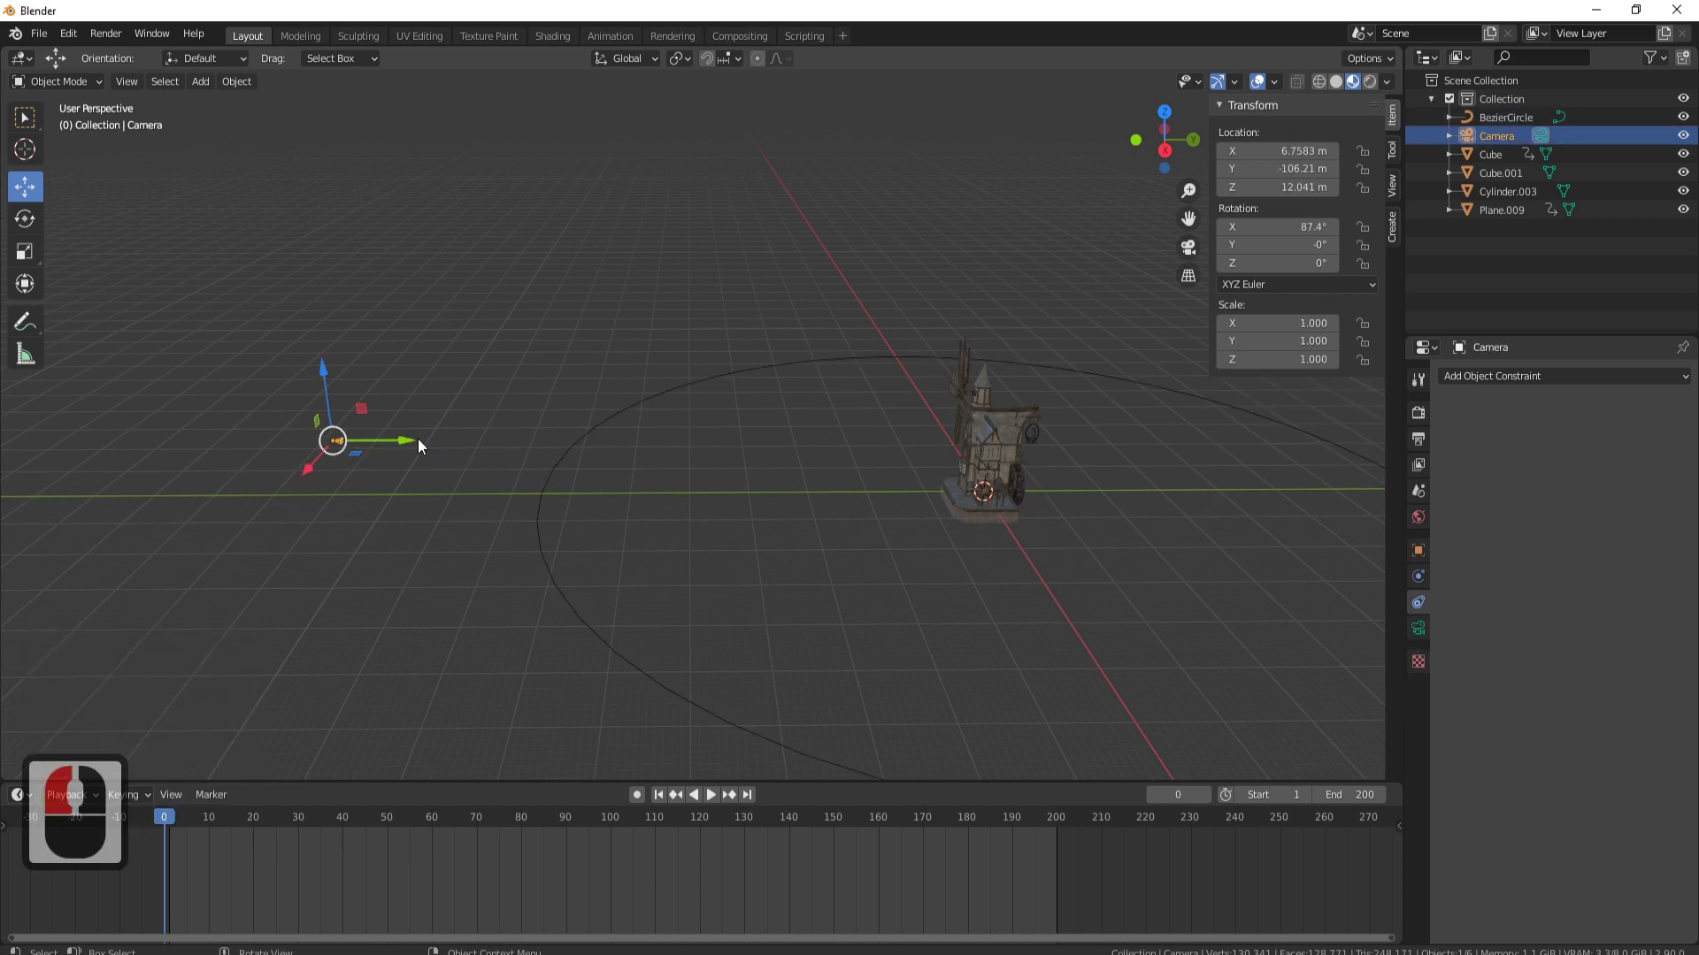
drag(418, 442, 654, 458)
Add the circle to the camera selection and parent the camera to it with Follow Path
middle_drag(609, 400, 570, 513)
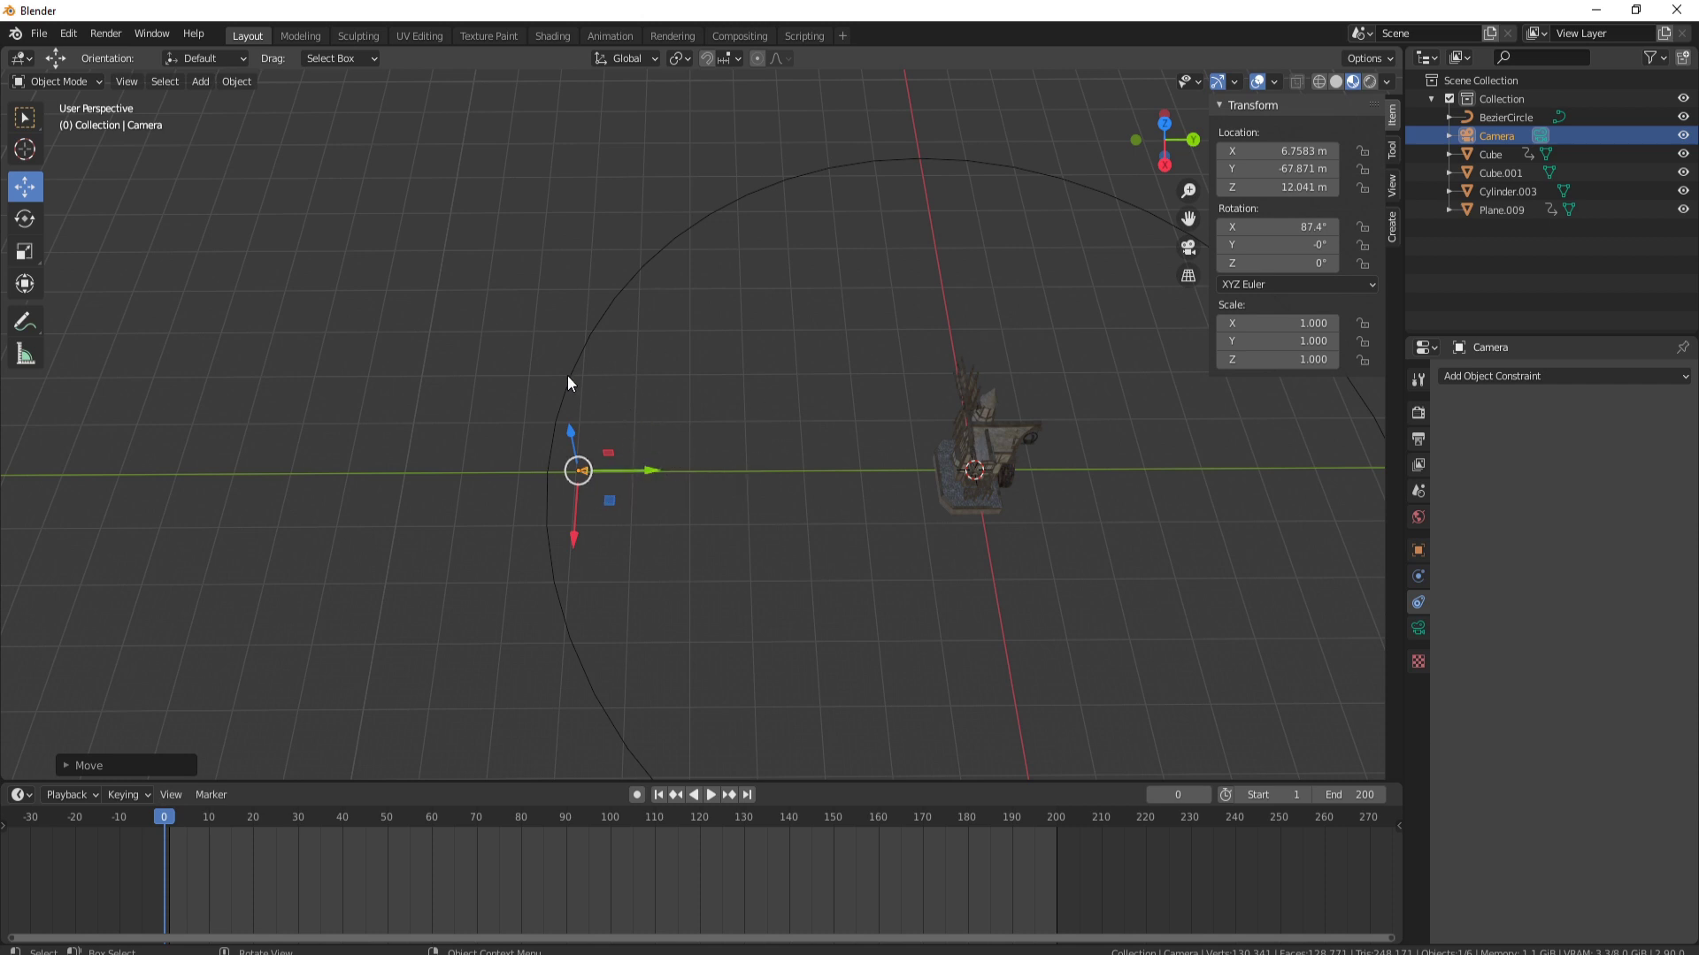
shift+middle_drag(547, 529, 547, 529)
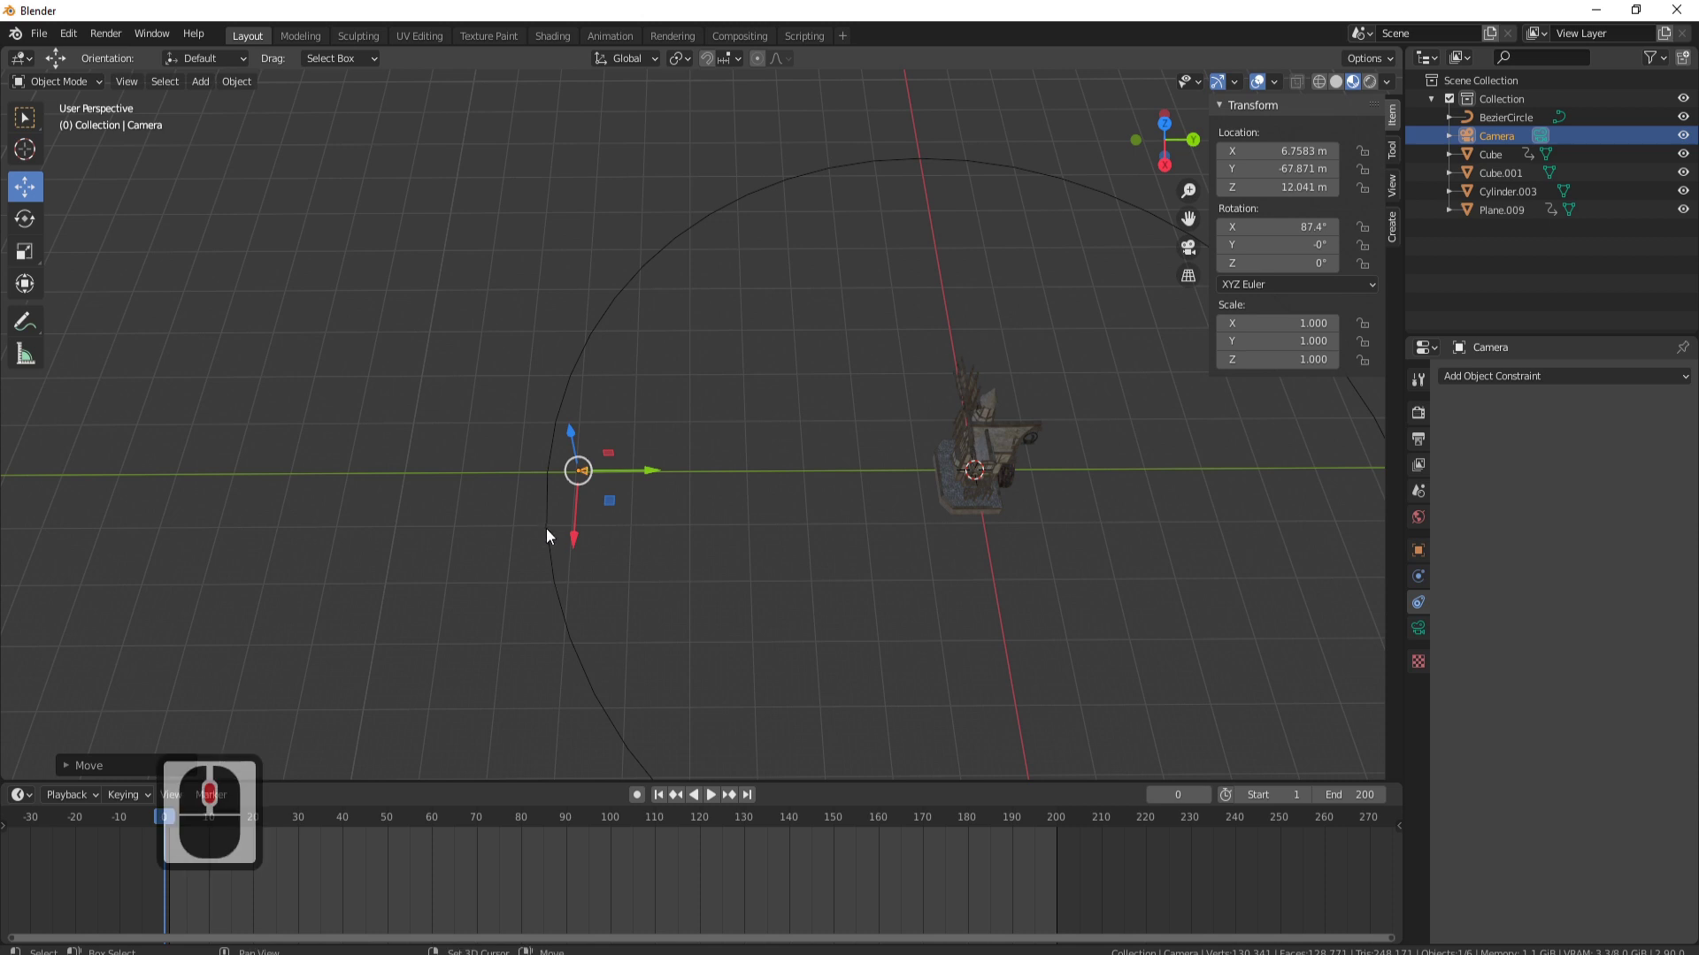
shift+click(546, 531)
key(ctrl+p)
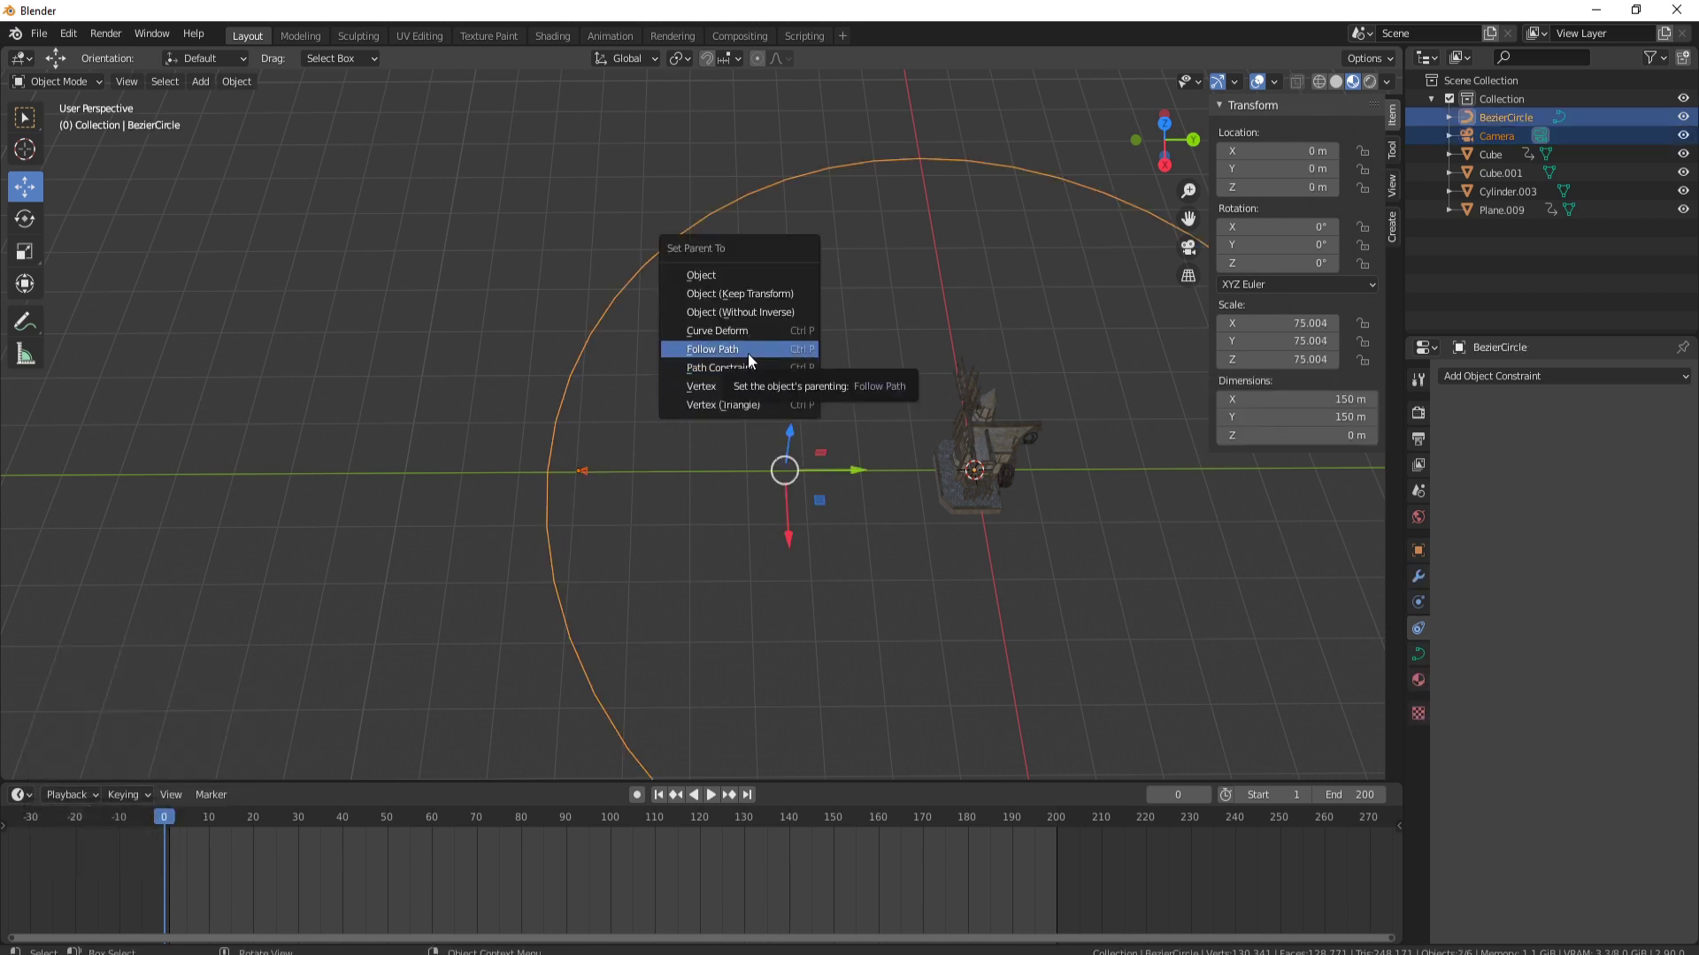
click(747, 353)
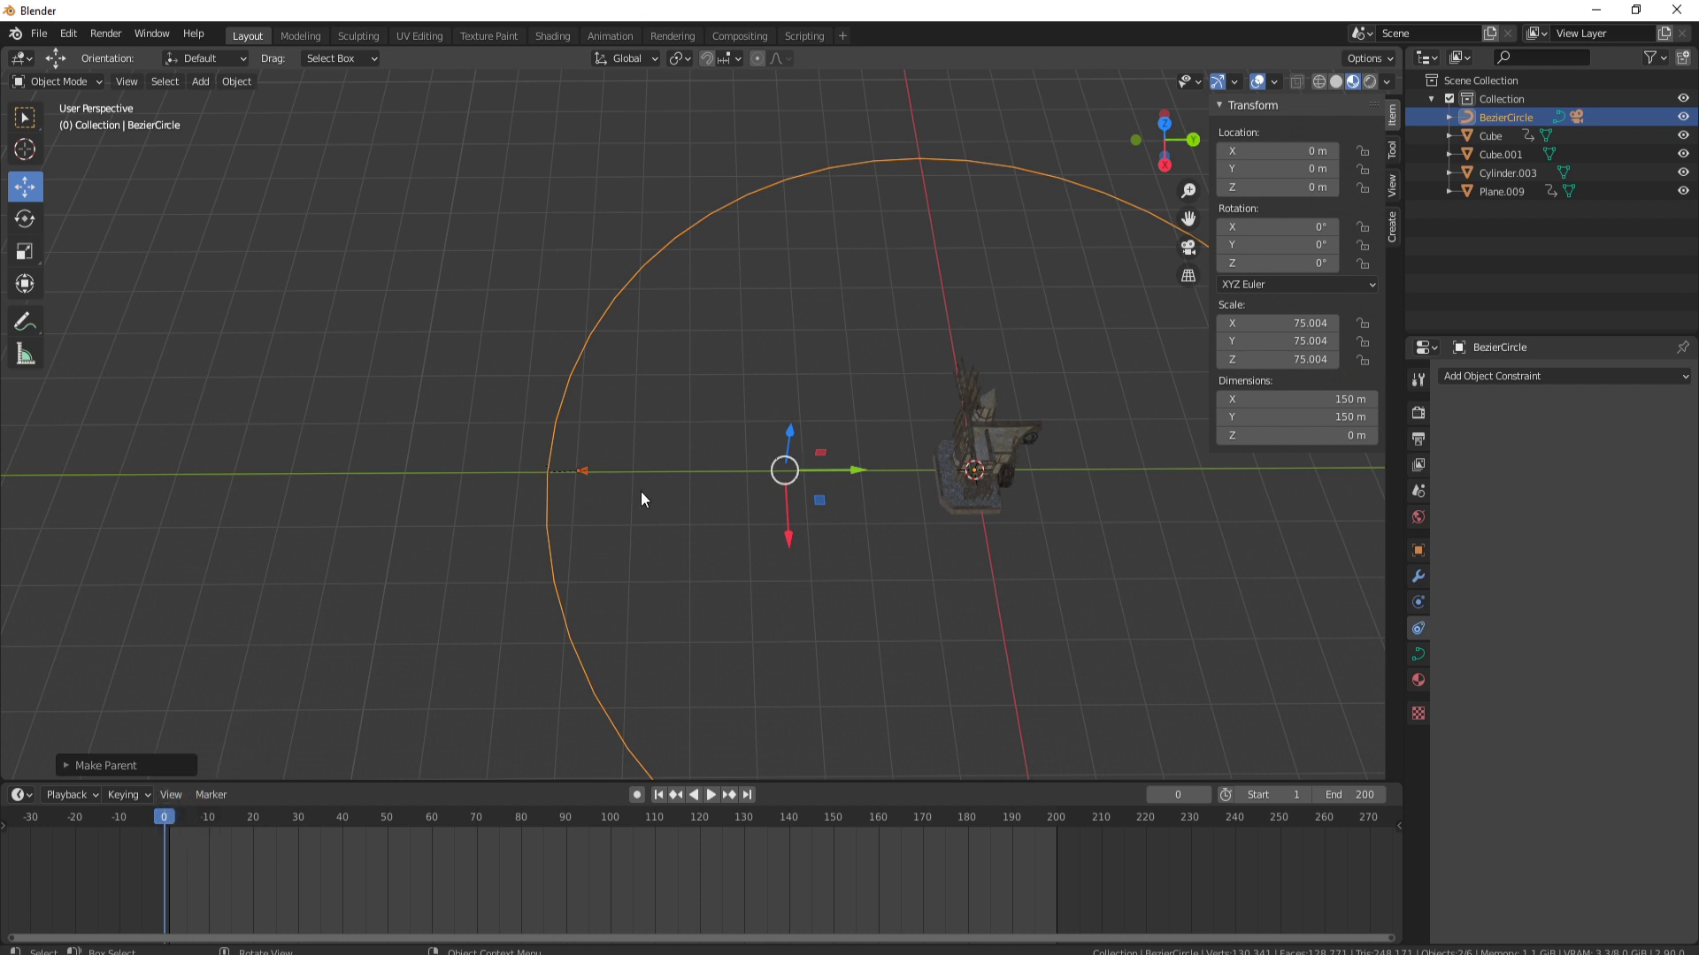
Play the animation to check how the camera moves around the circle
key(space)
scroll(701, 539, down, 5)
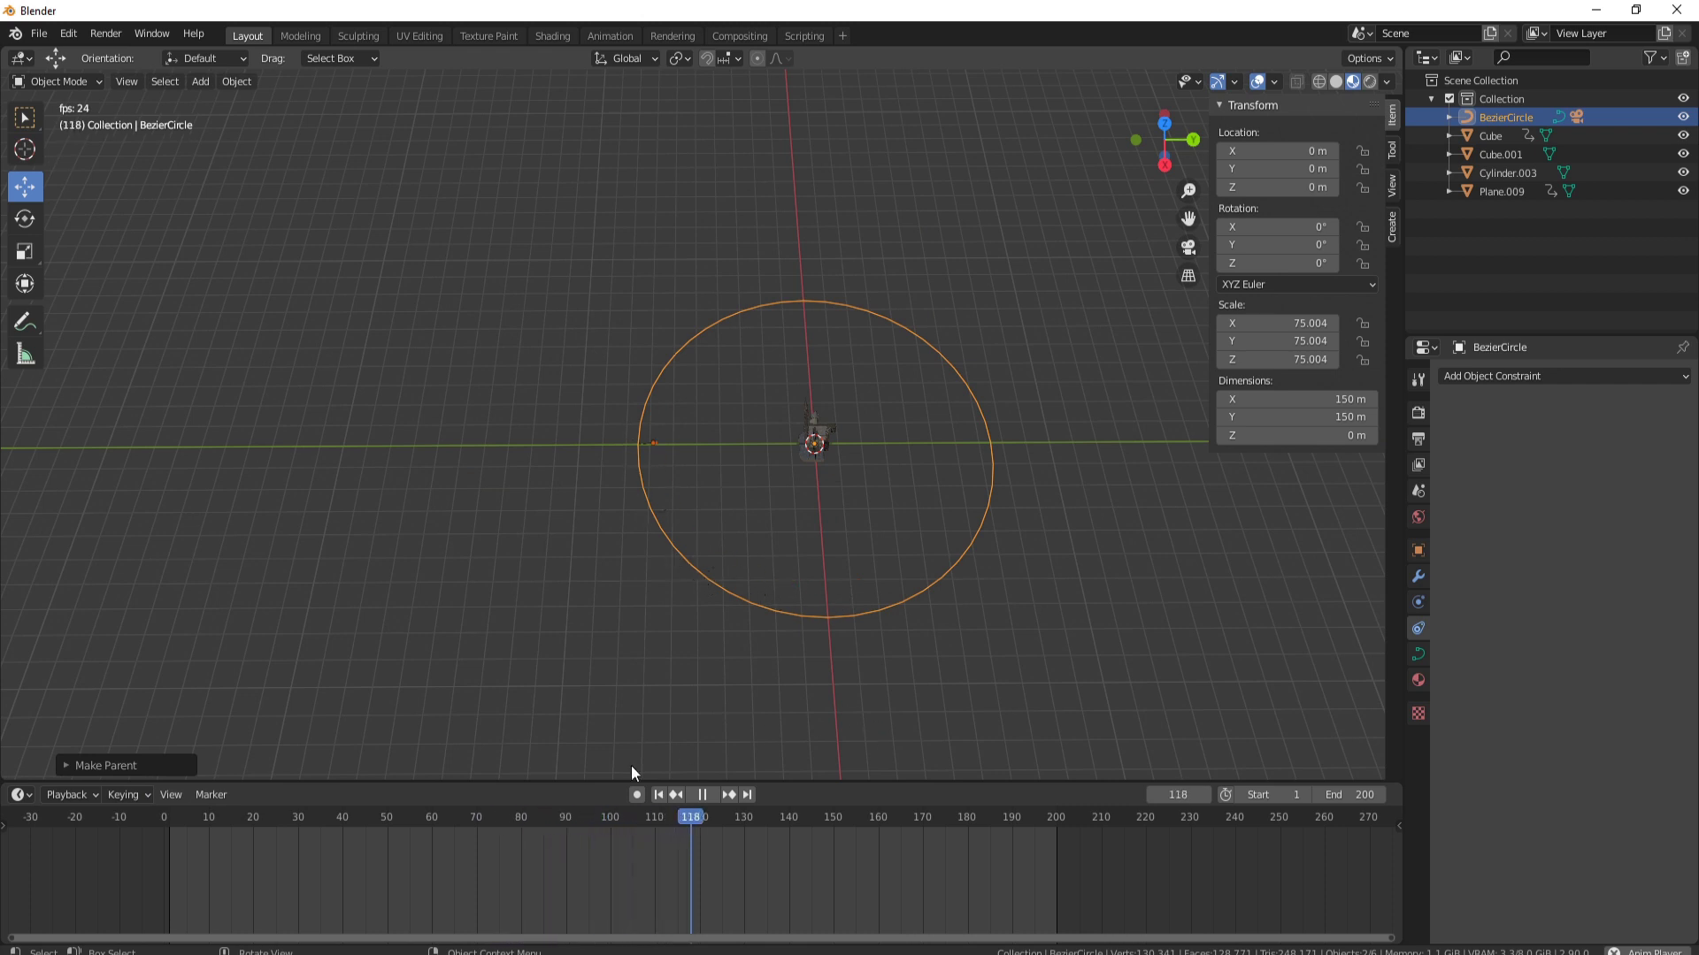
key(space)
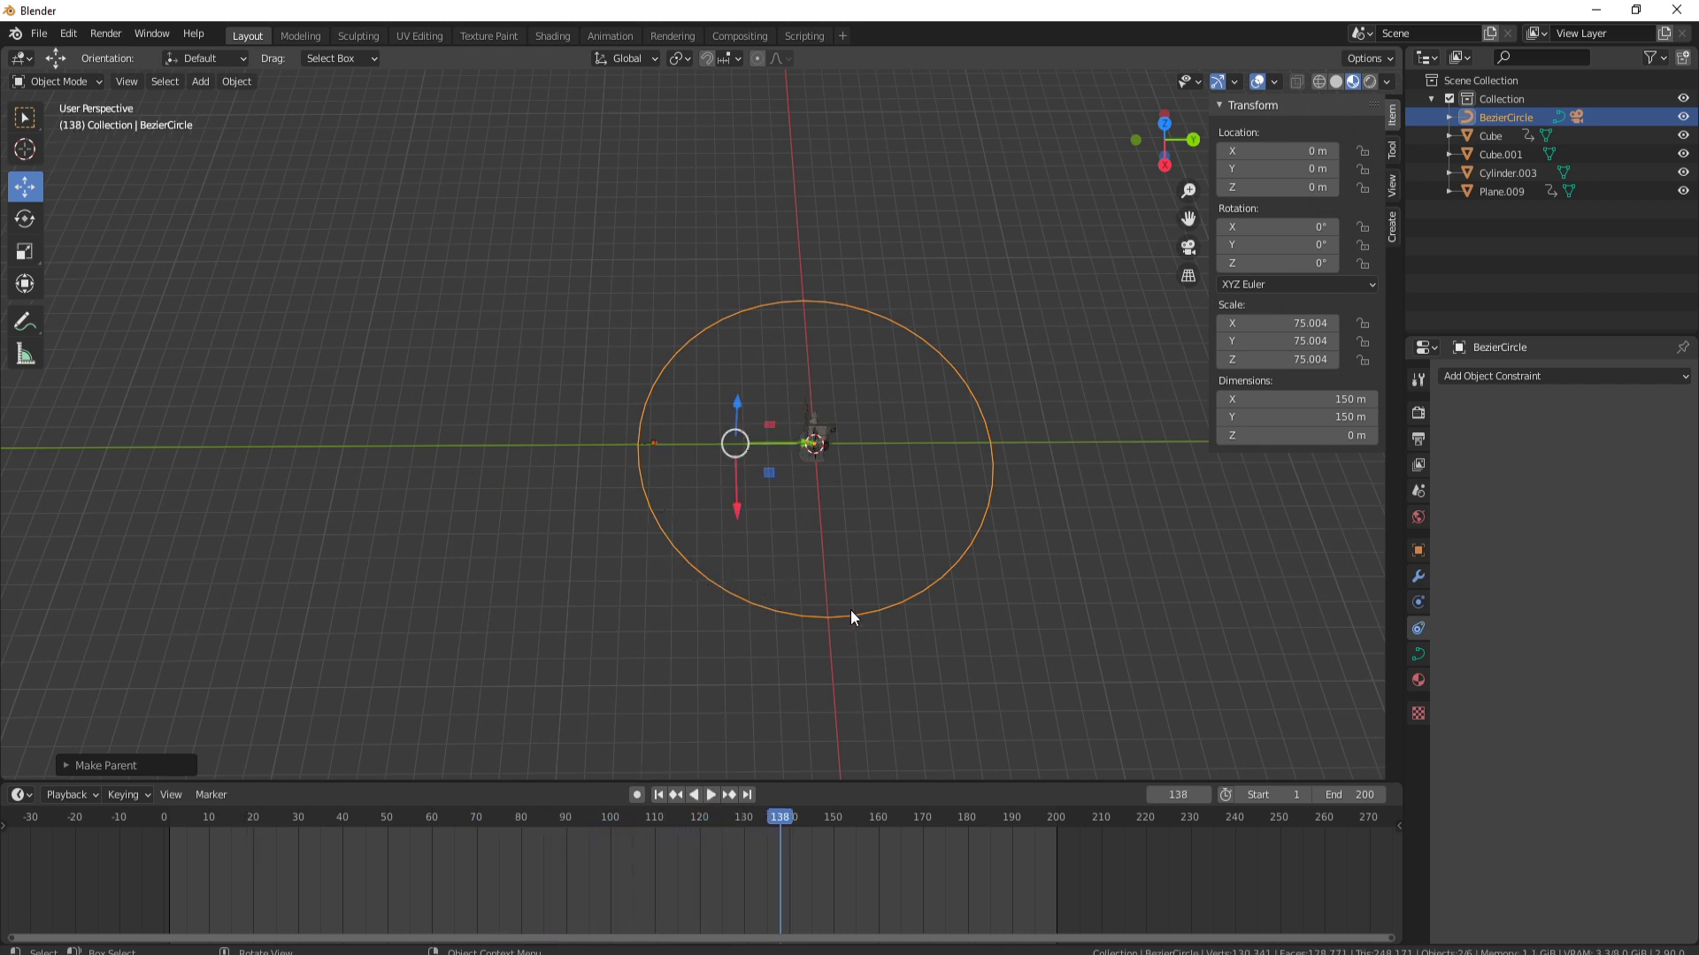
Set the circle's Path Animation length to 200 frames
click(1418, 653)
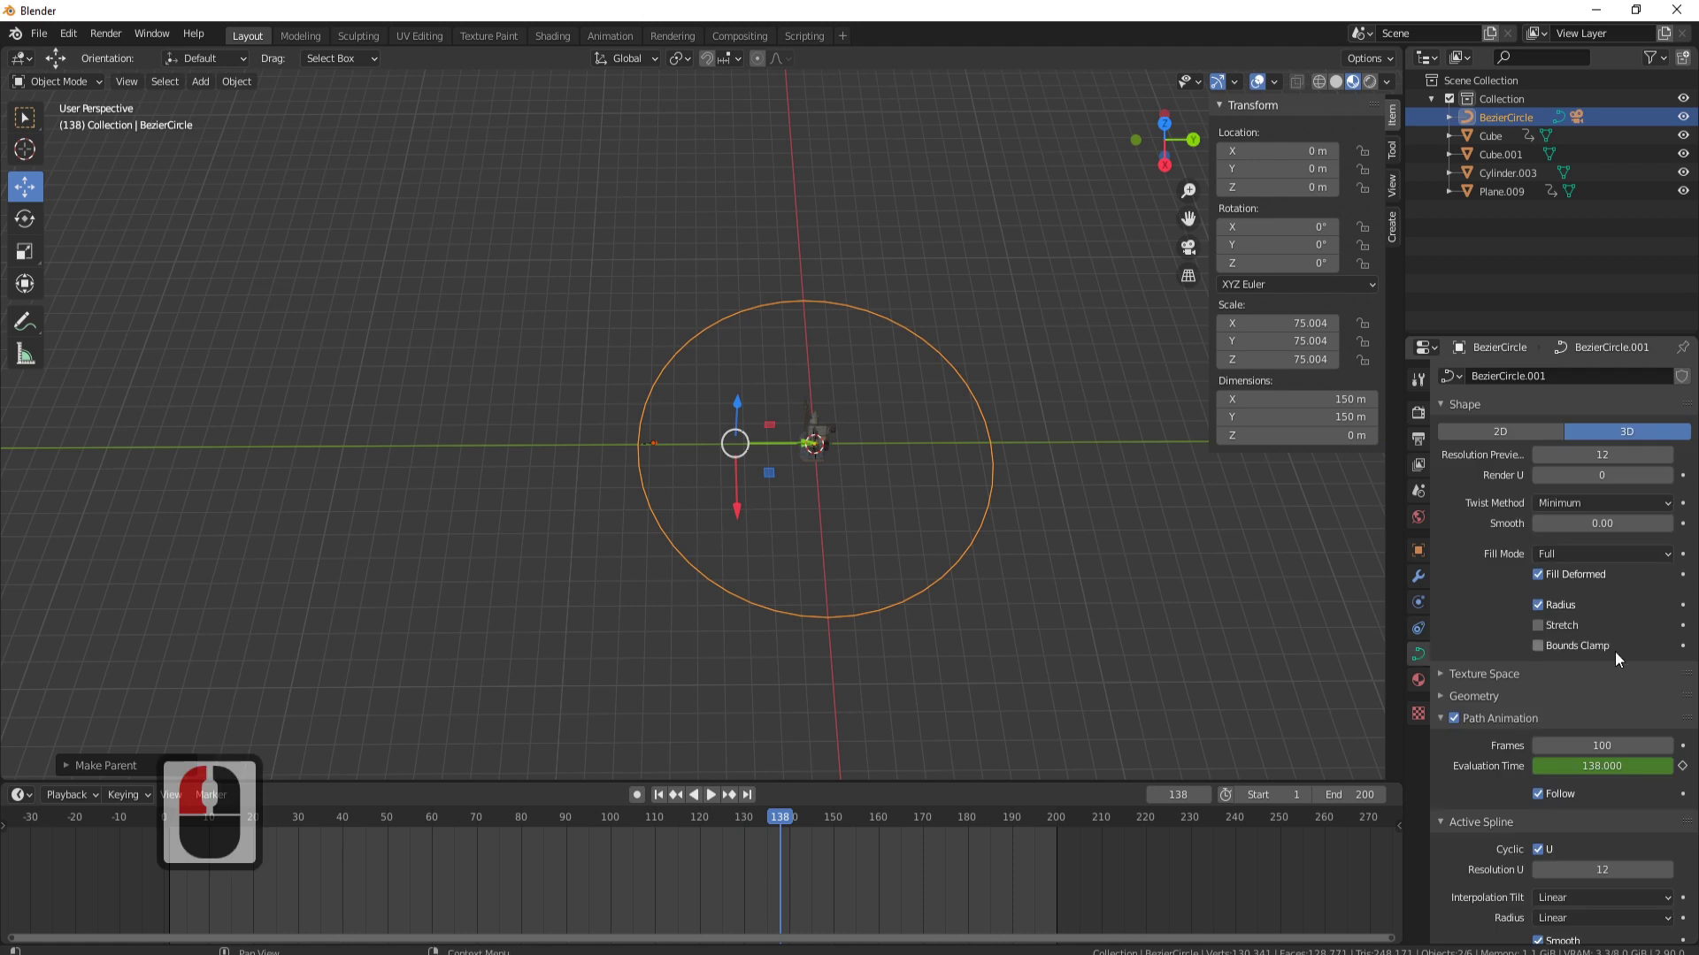
click(1569, 745)
text(200)
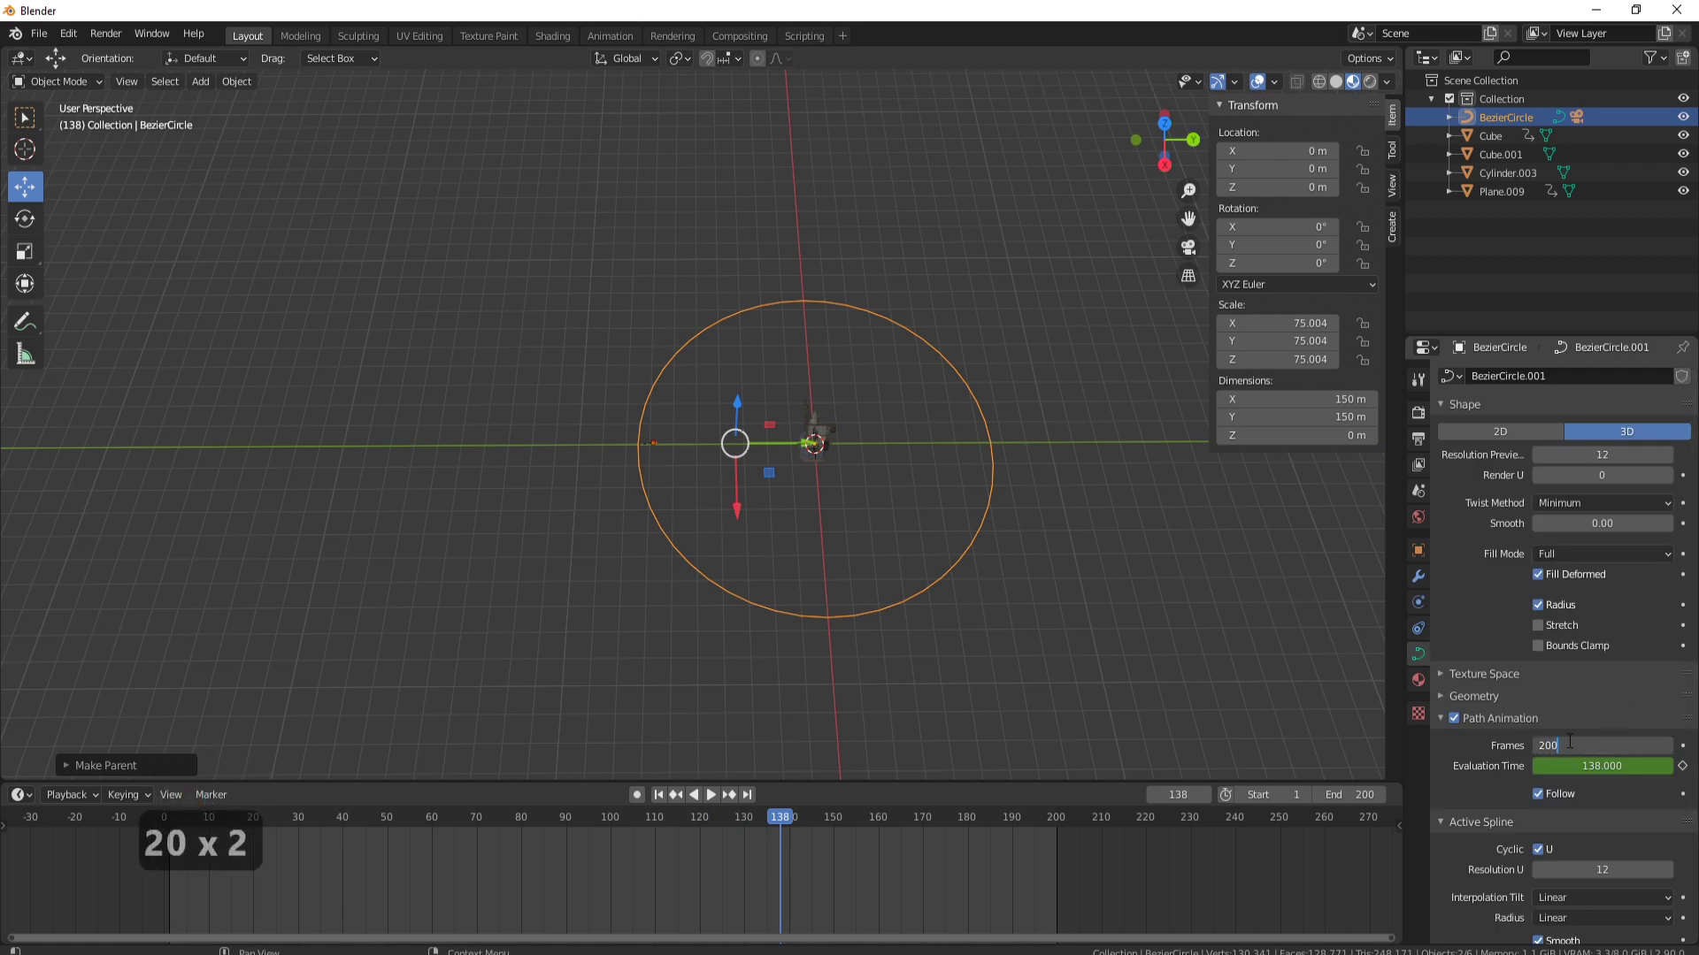
key(Return)
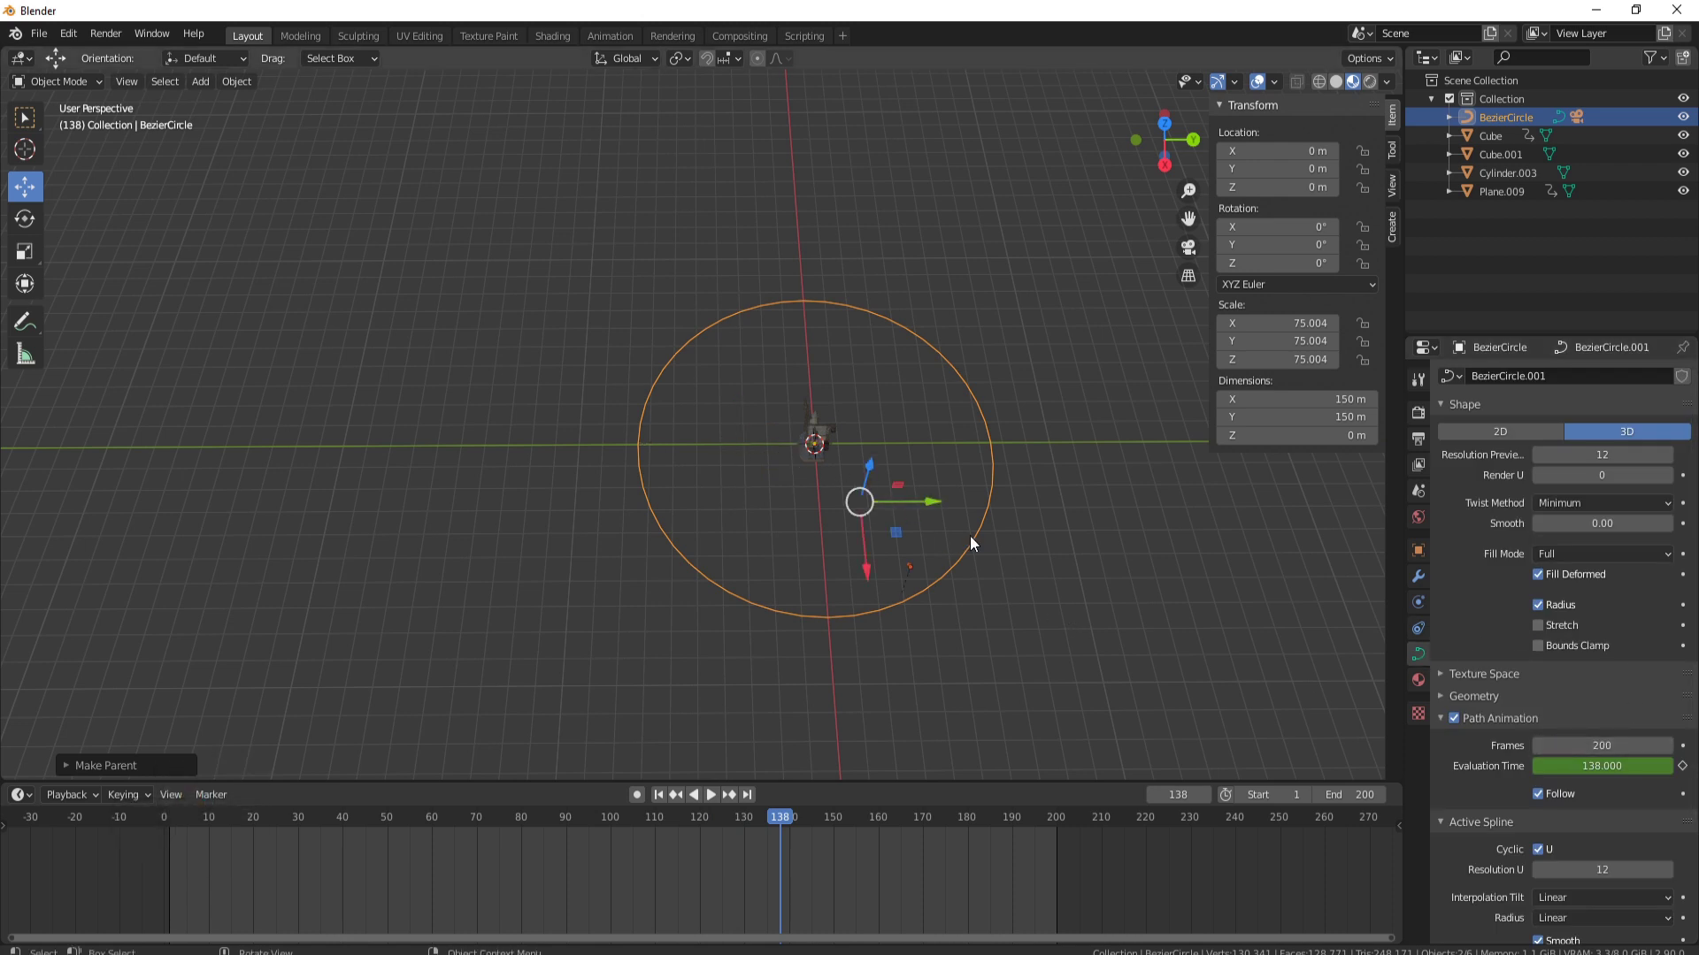
Look through the camera and rotate the circle about the global Z axis by about -6.8°
key(KP_0)
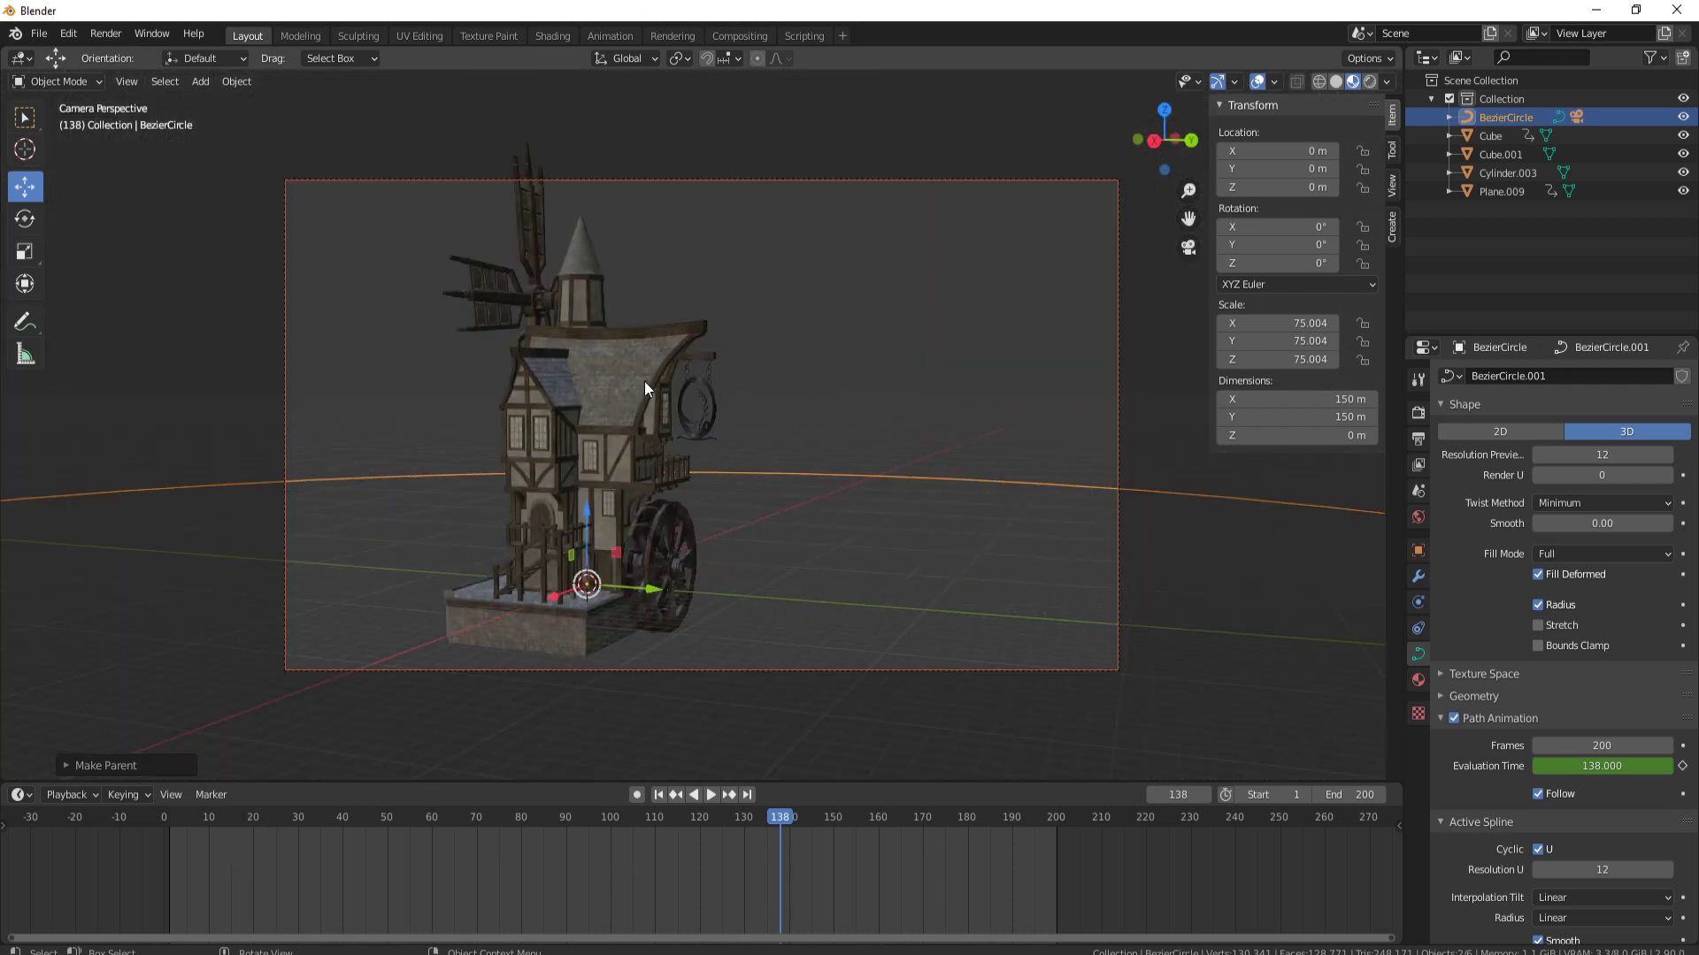
click(1218, 494)
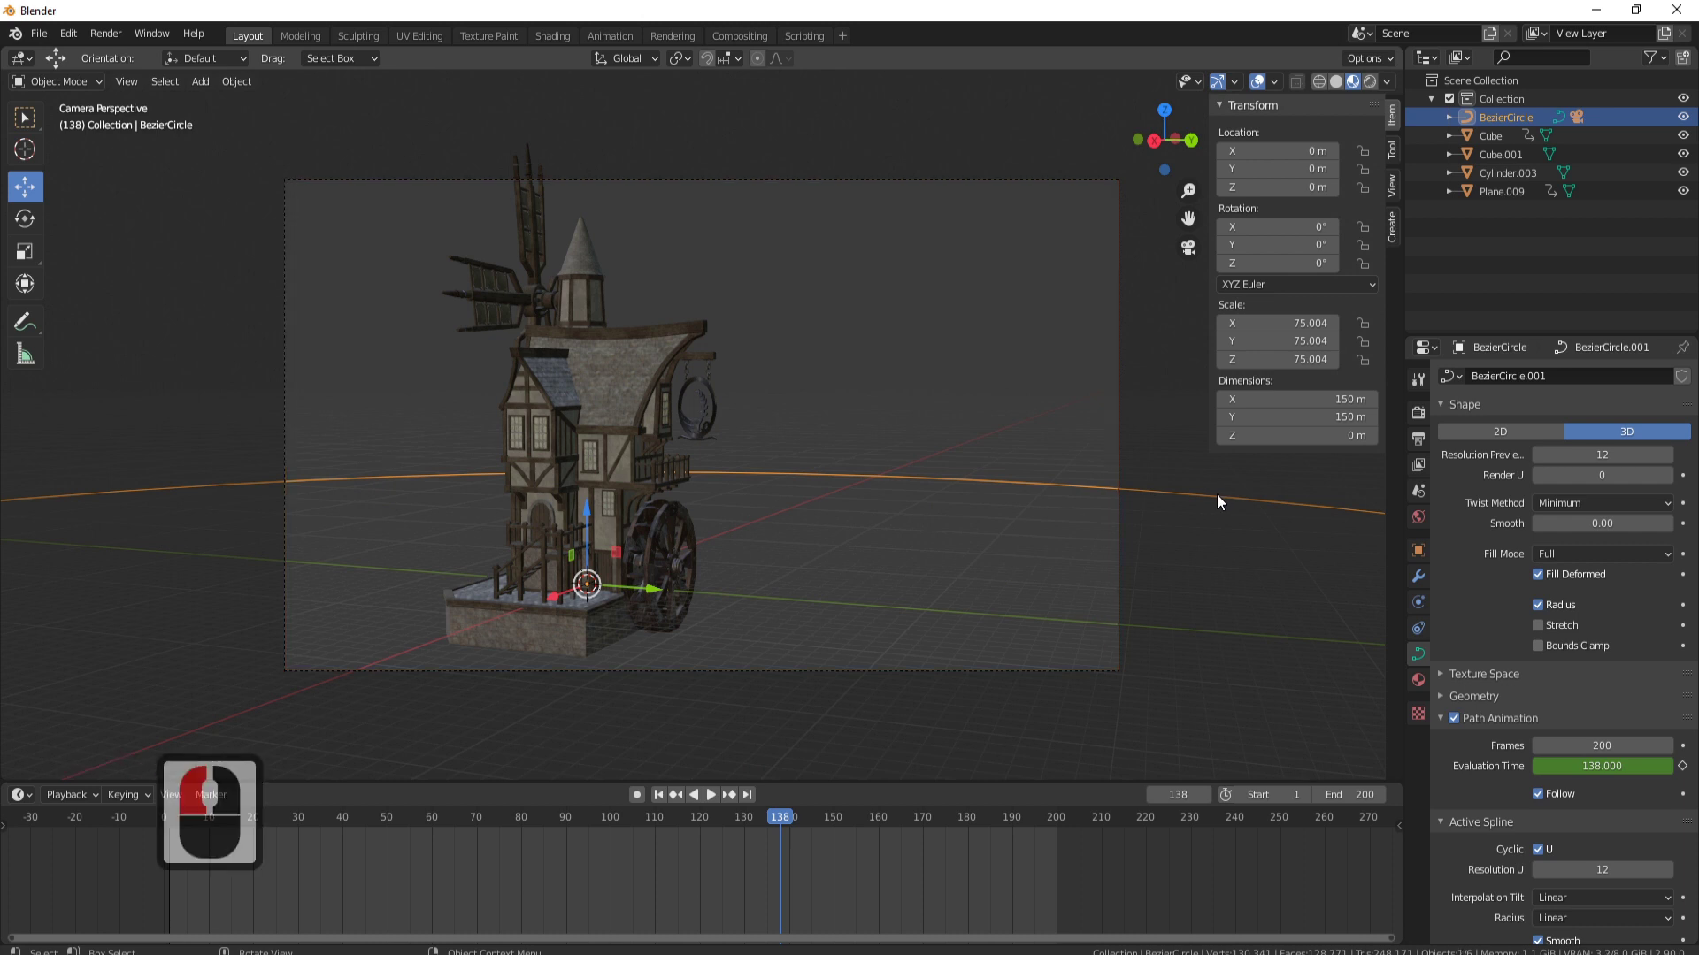
key(r)
key(z)
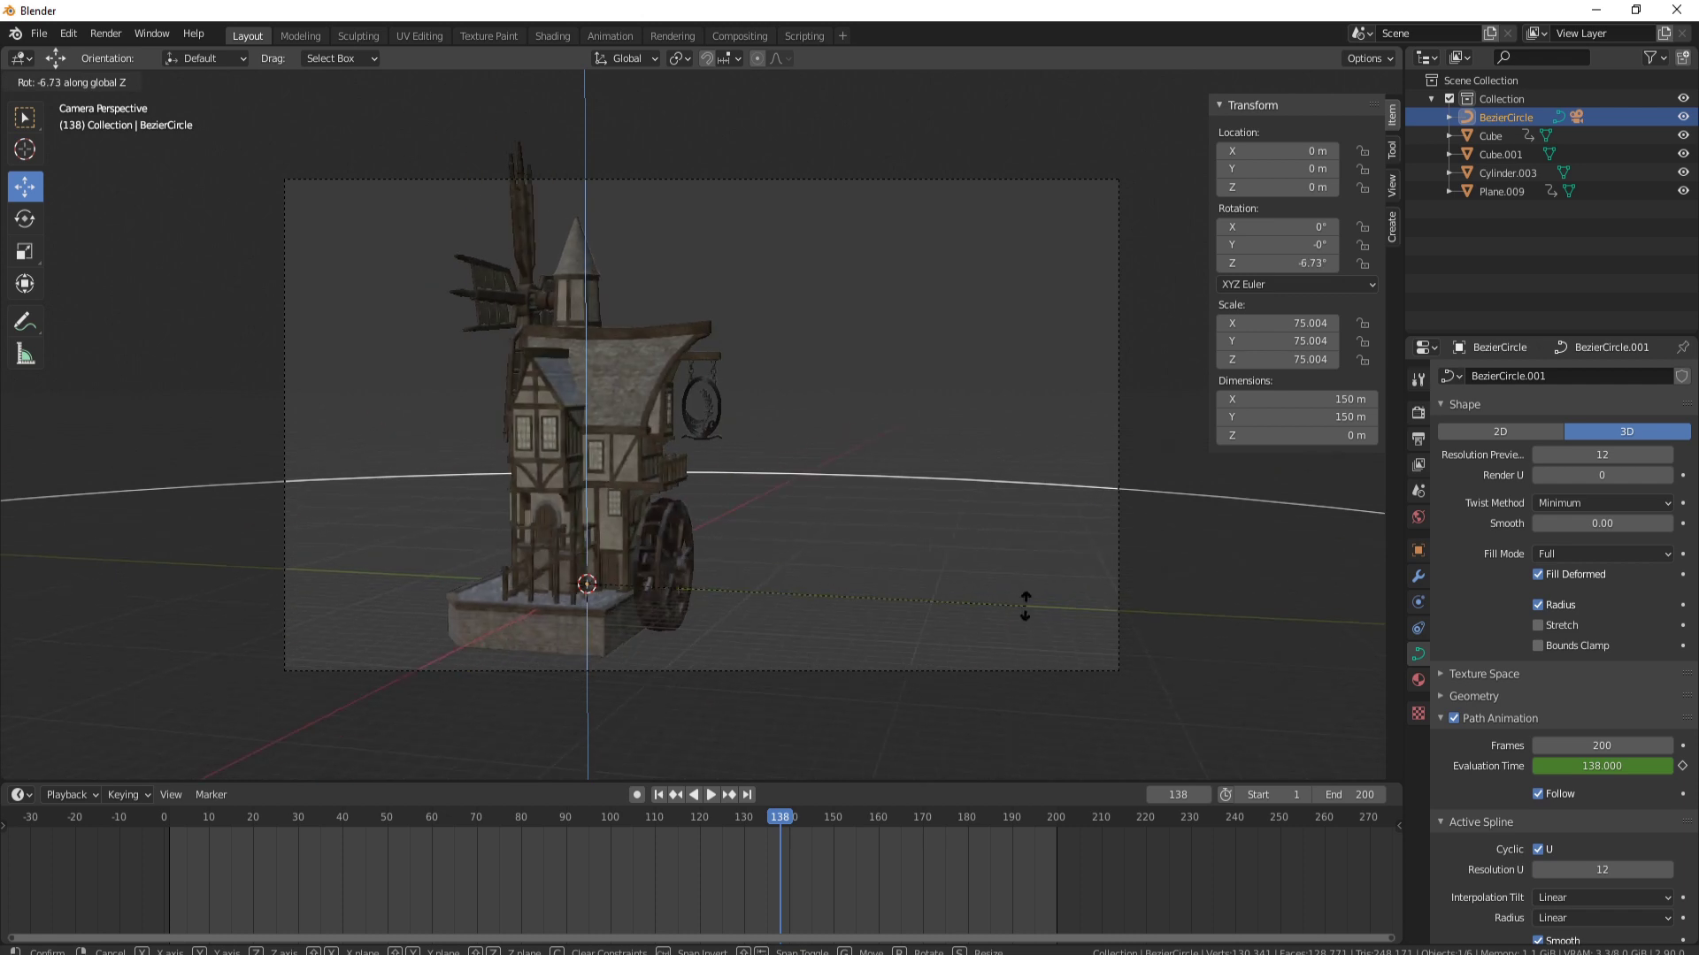
click(1031, 607)
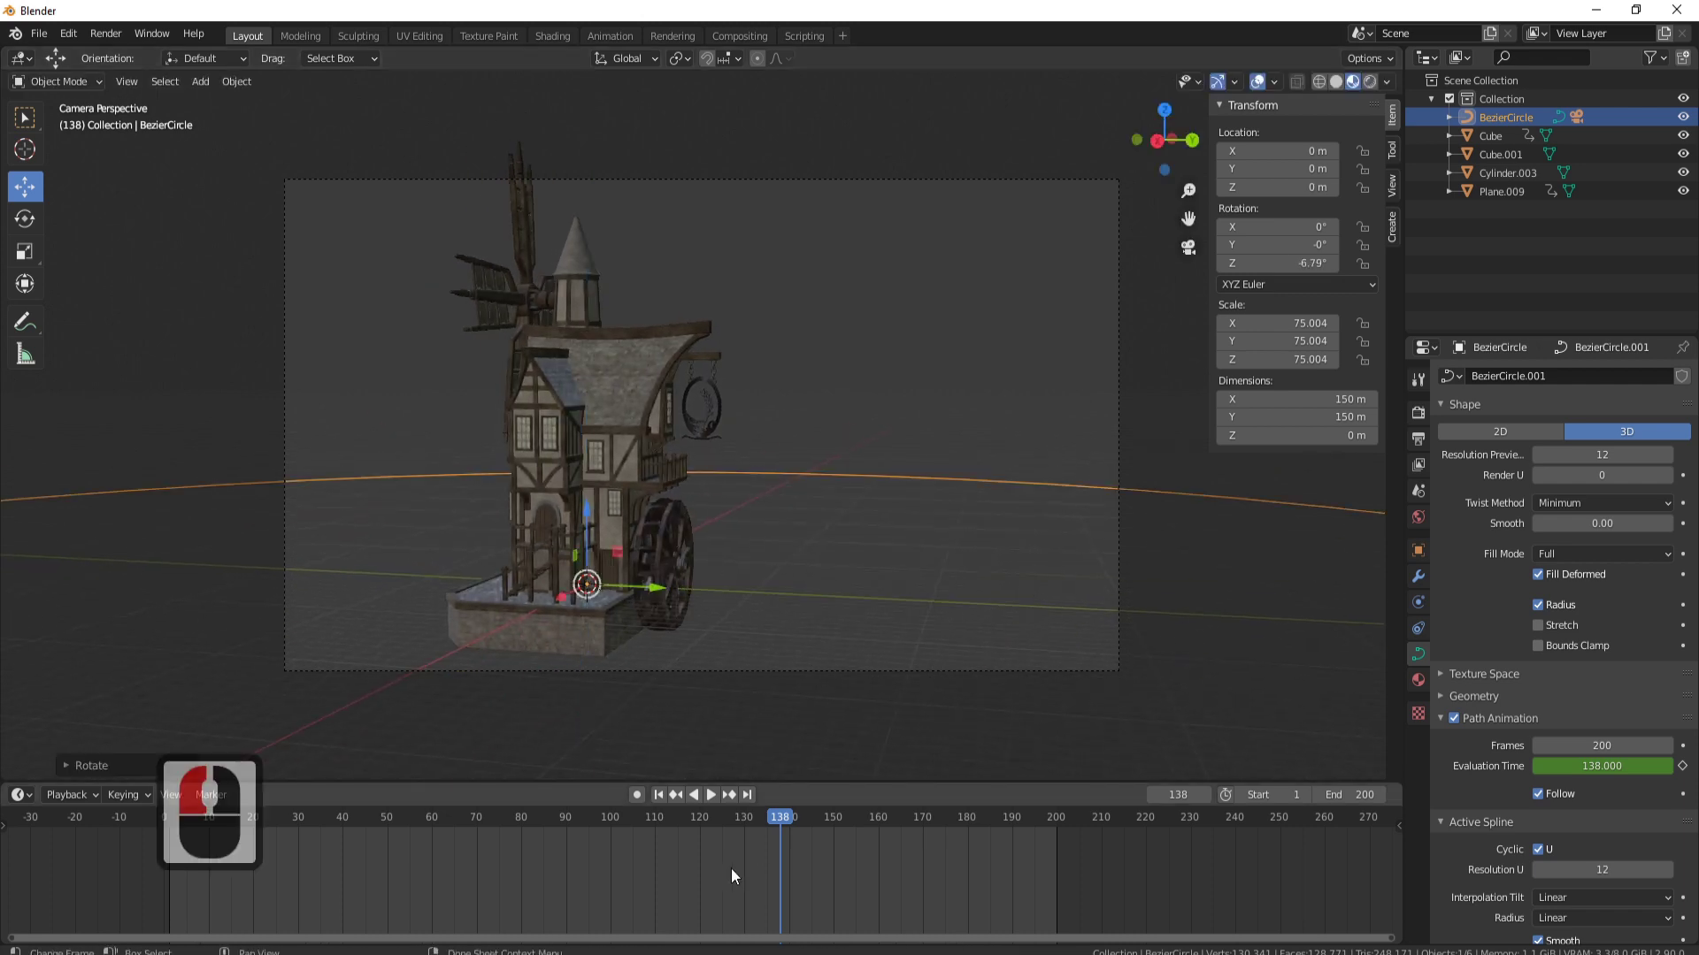
Return to frame 0 and rotate the circle about the global Z axis to about 105°
drag(779, 821, 164, 828)
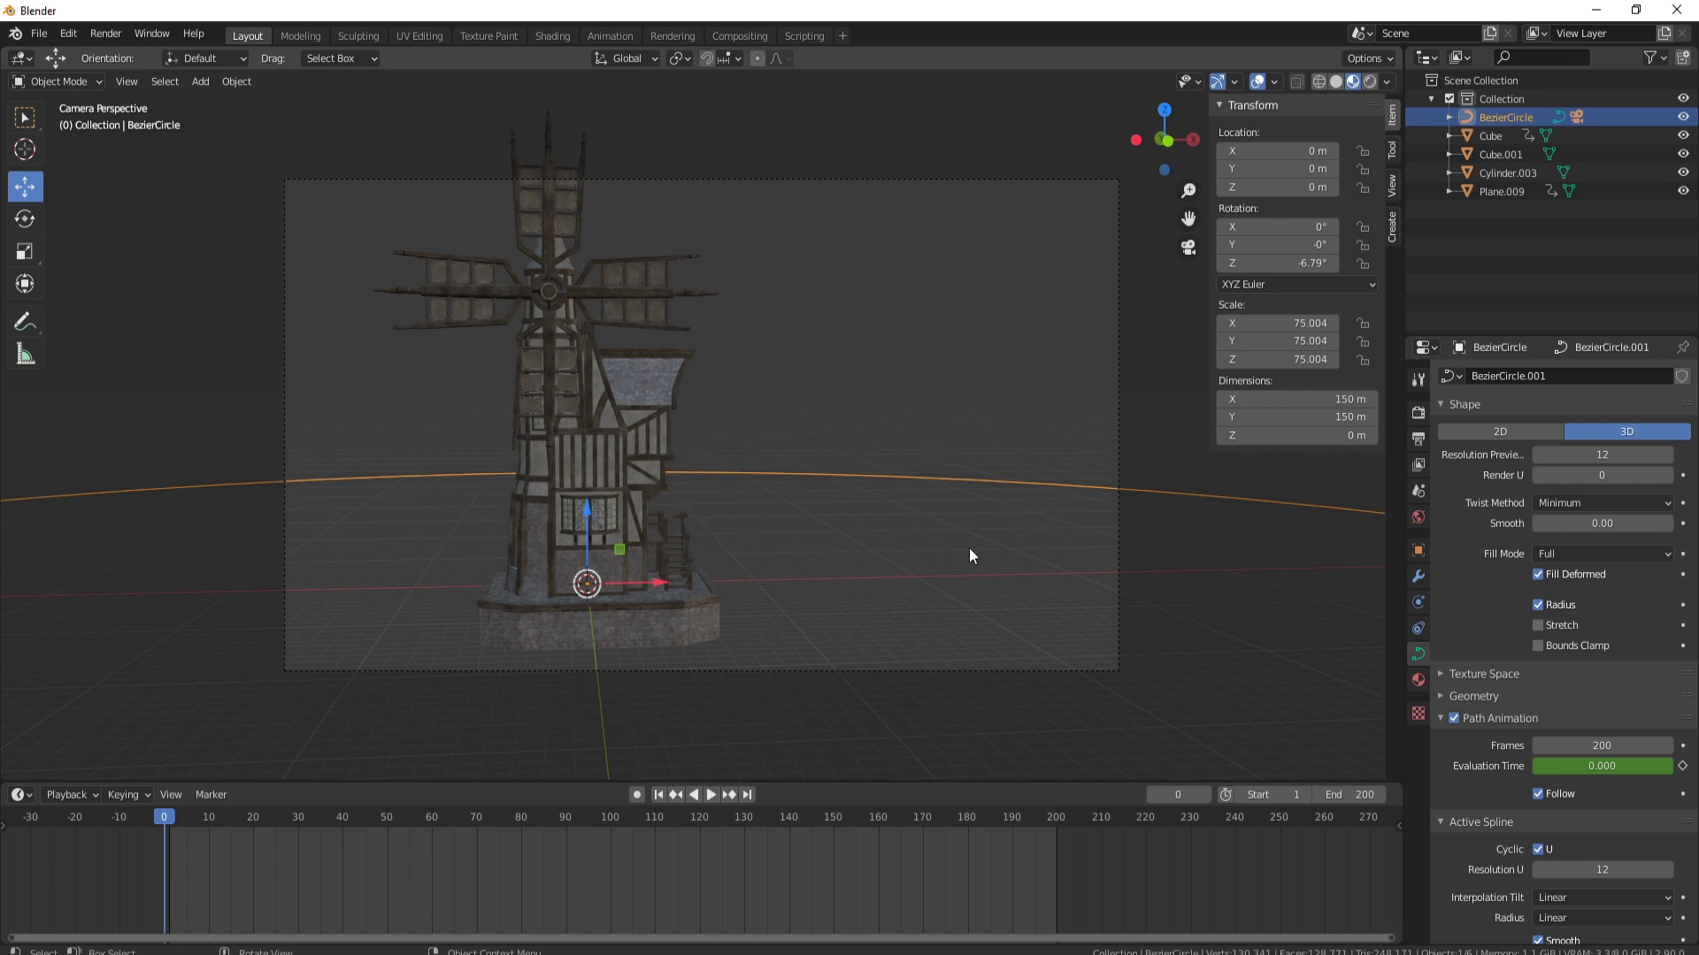
key(r)
key(z)
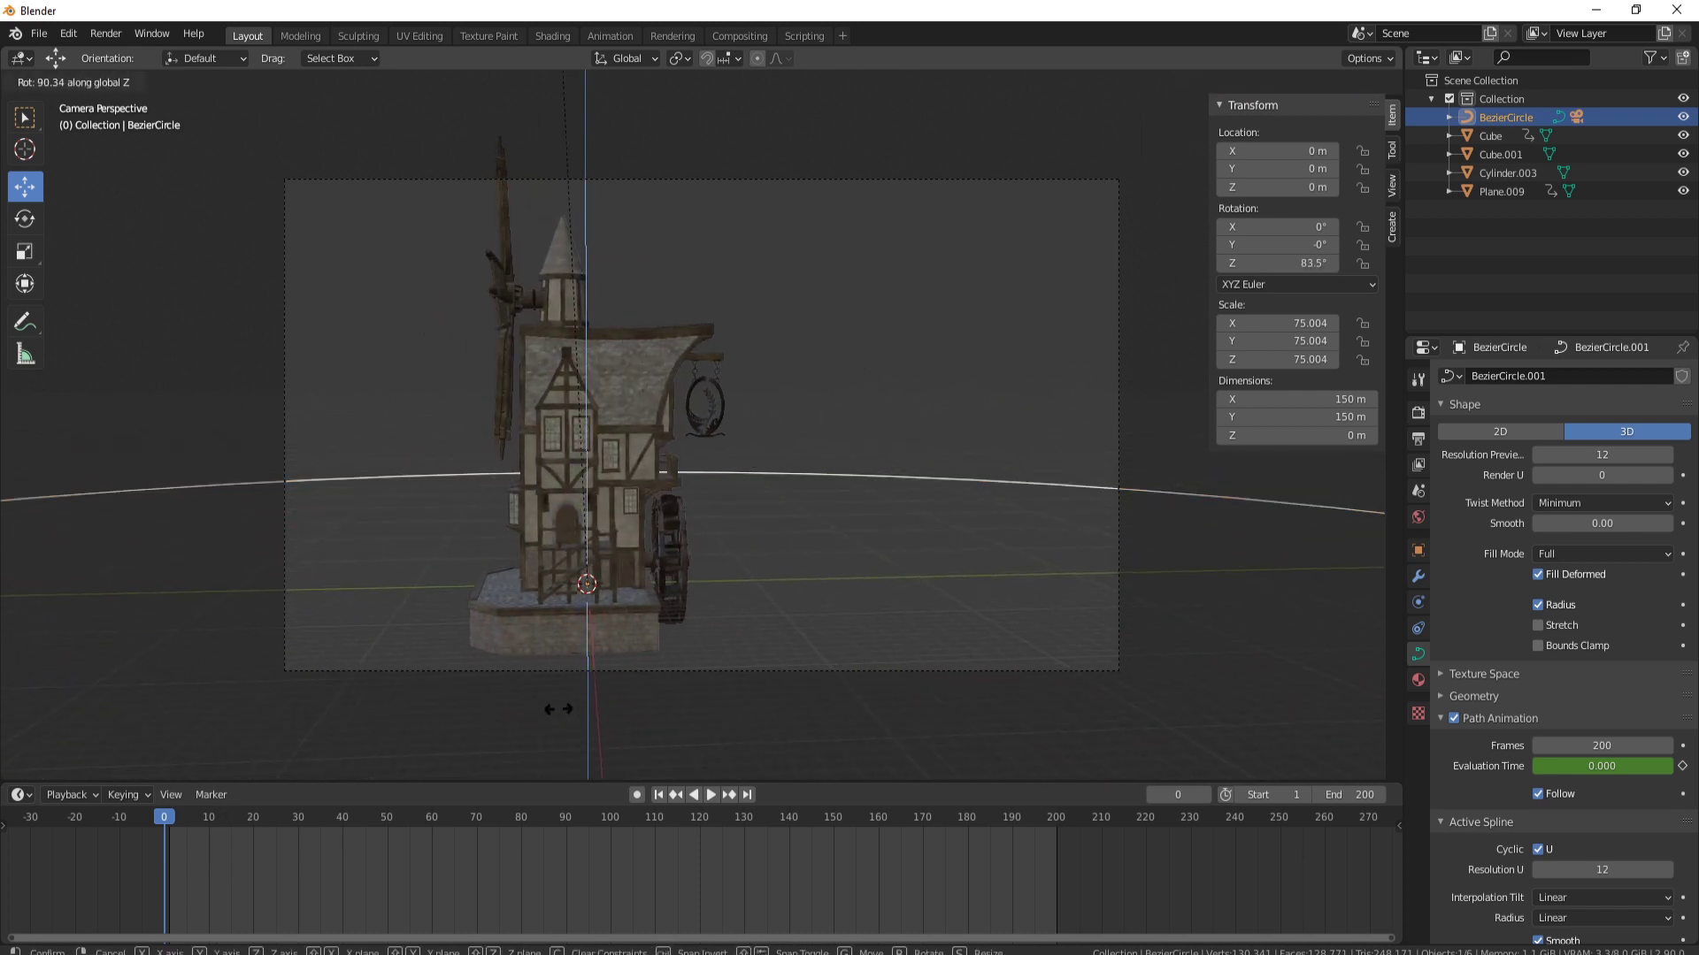
click(322, 674)
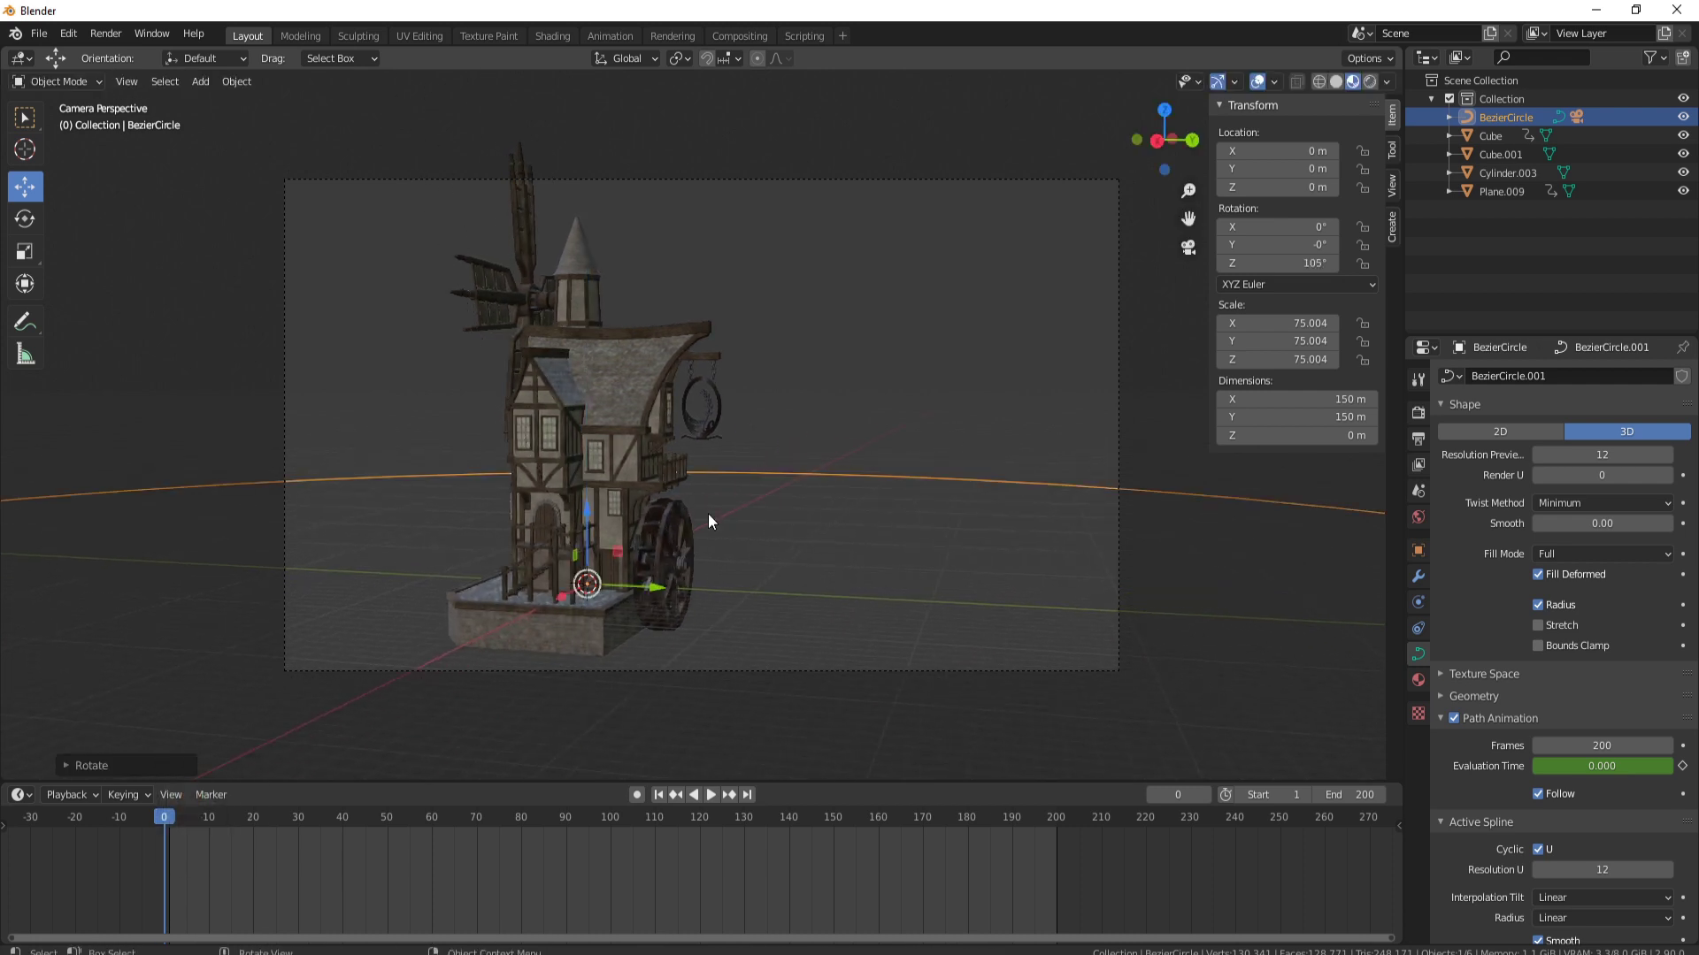
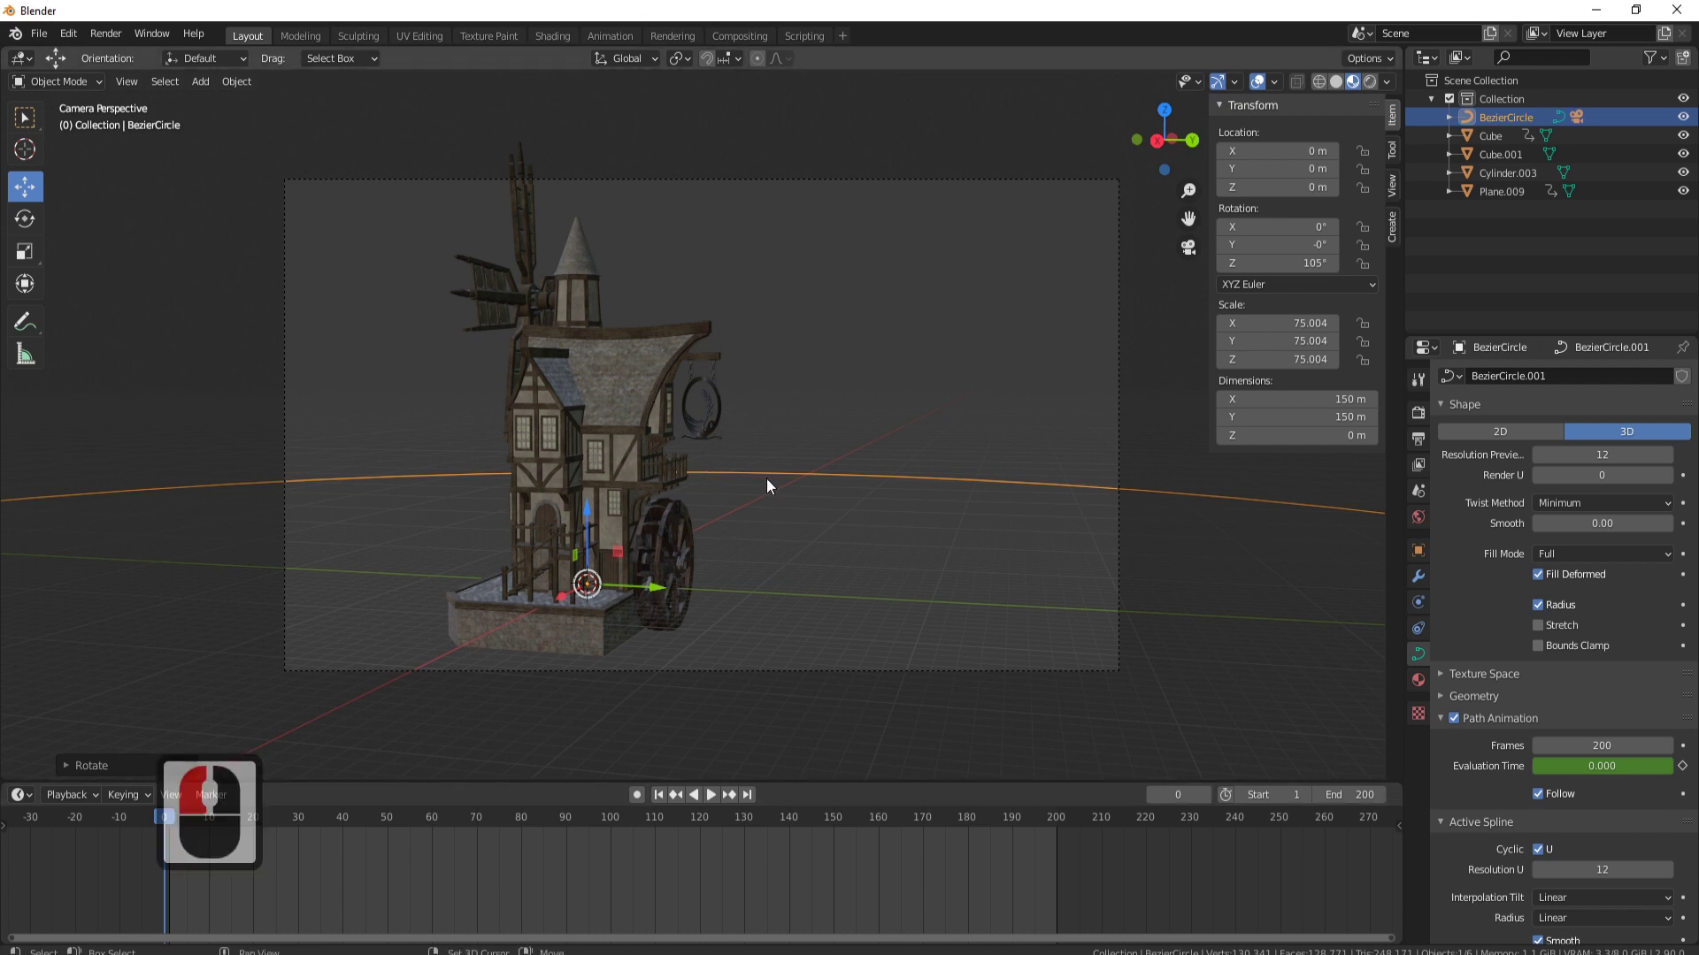
Add a Plain Axes empty at the windmill and raise it to about 10.2 m on Z
key(shift+a)
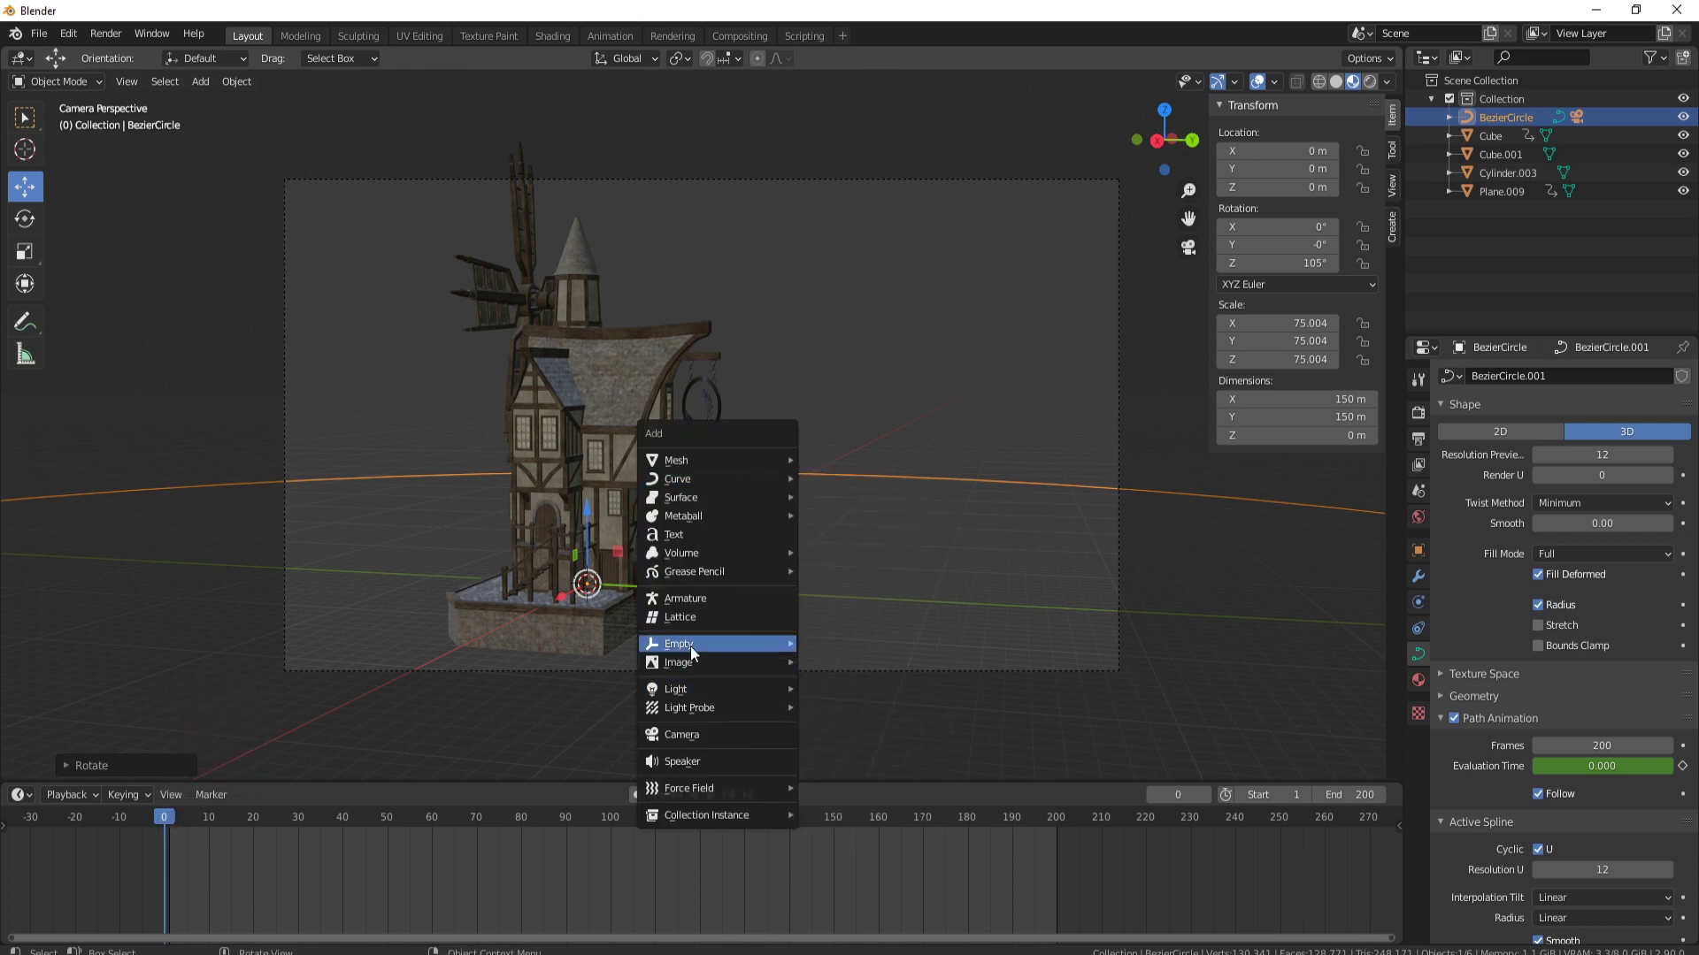
mouse_move(690, 646)
click(872, 639)
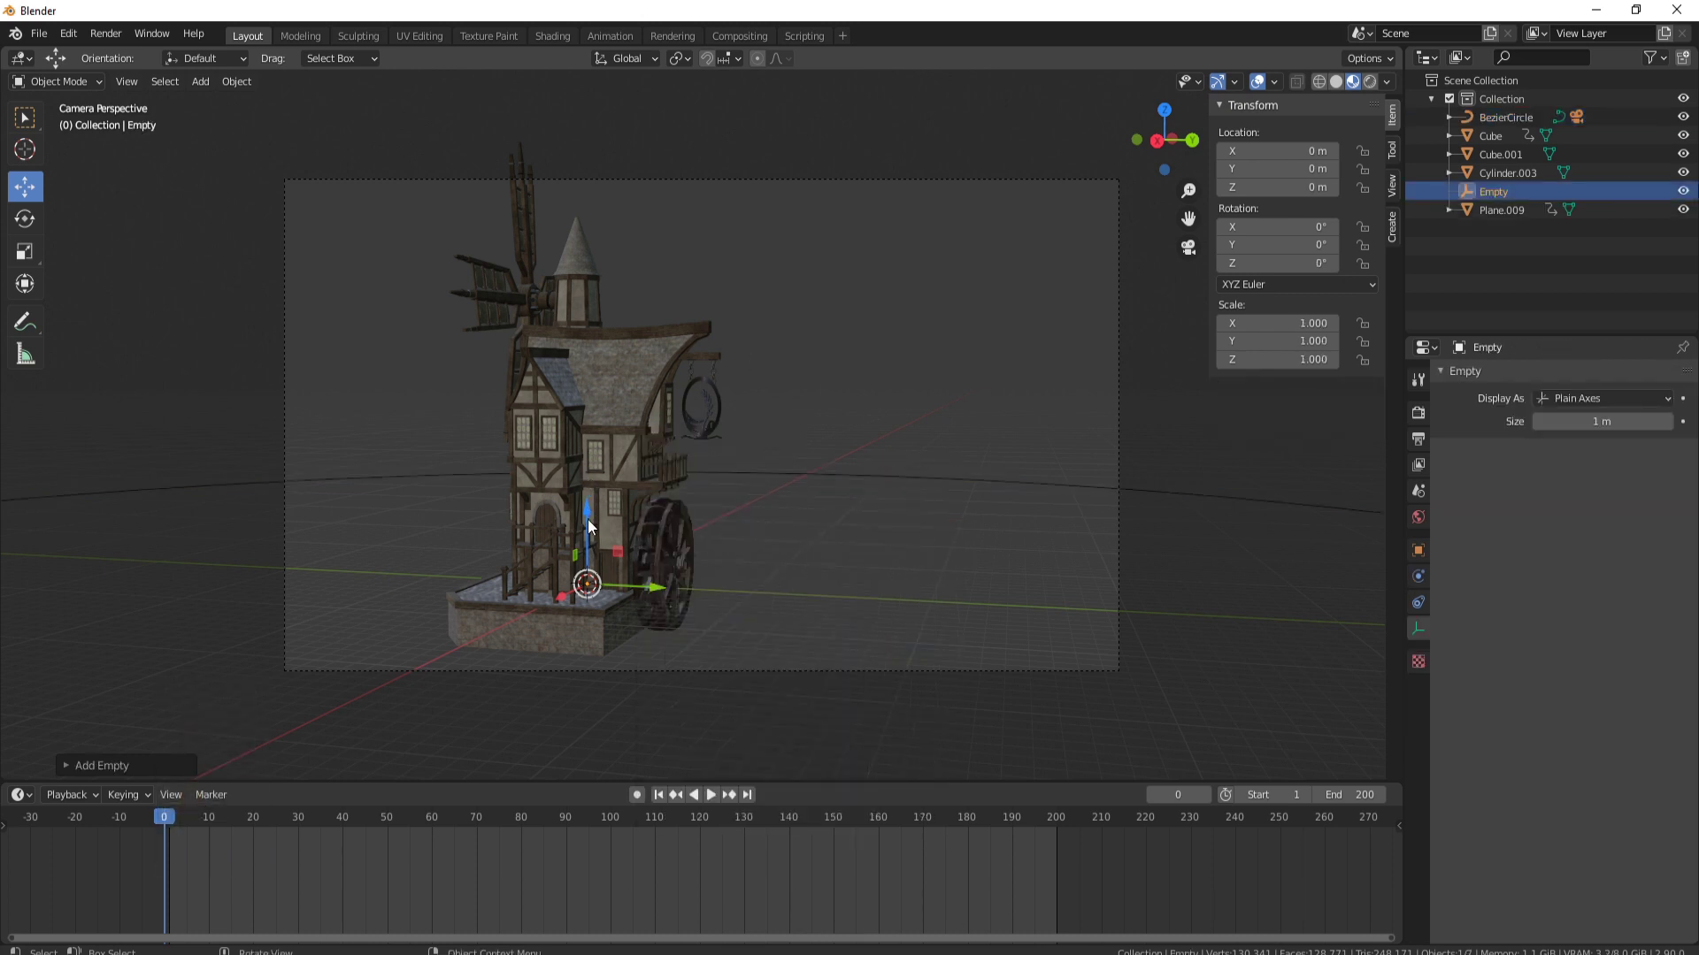
drag(587, 513, 621, 339)
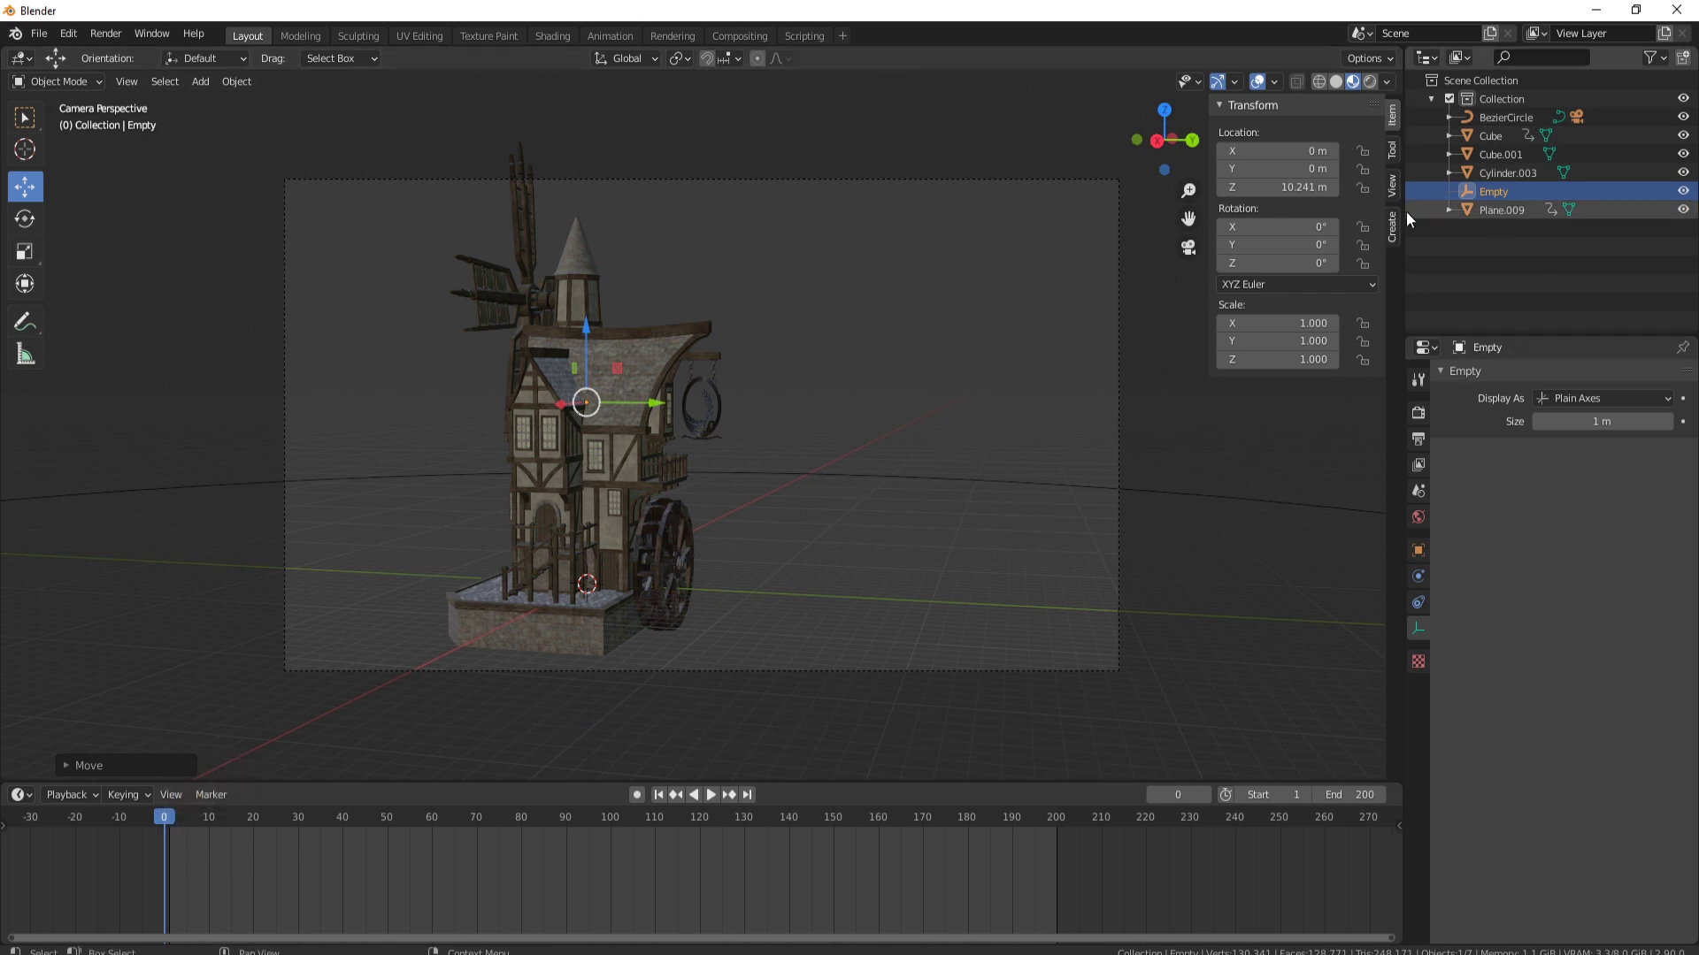
Select the camera and, in the top view, move it onto the circle's outline at about X -0.06 m, Y -74.8 m
middle_drag(1051, 363, 796, 421)
scroll(601, 495, down, 4)
shift+middle_drag(601, 502, 920, 423)
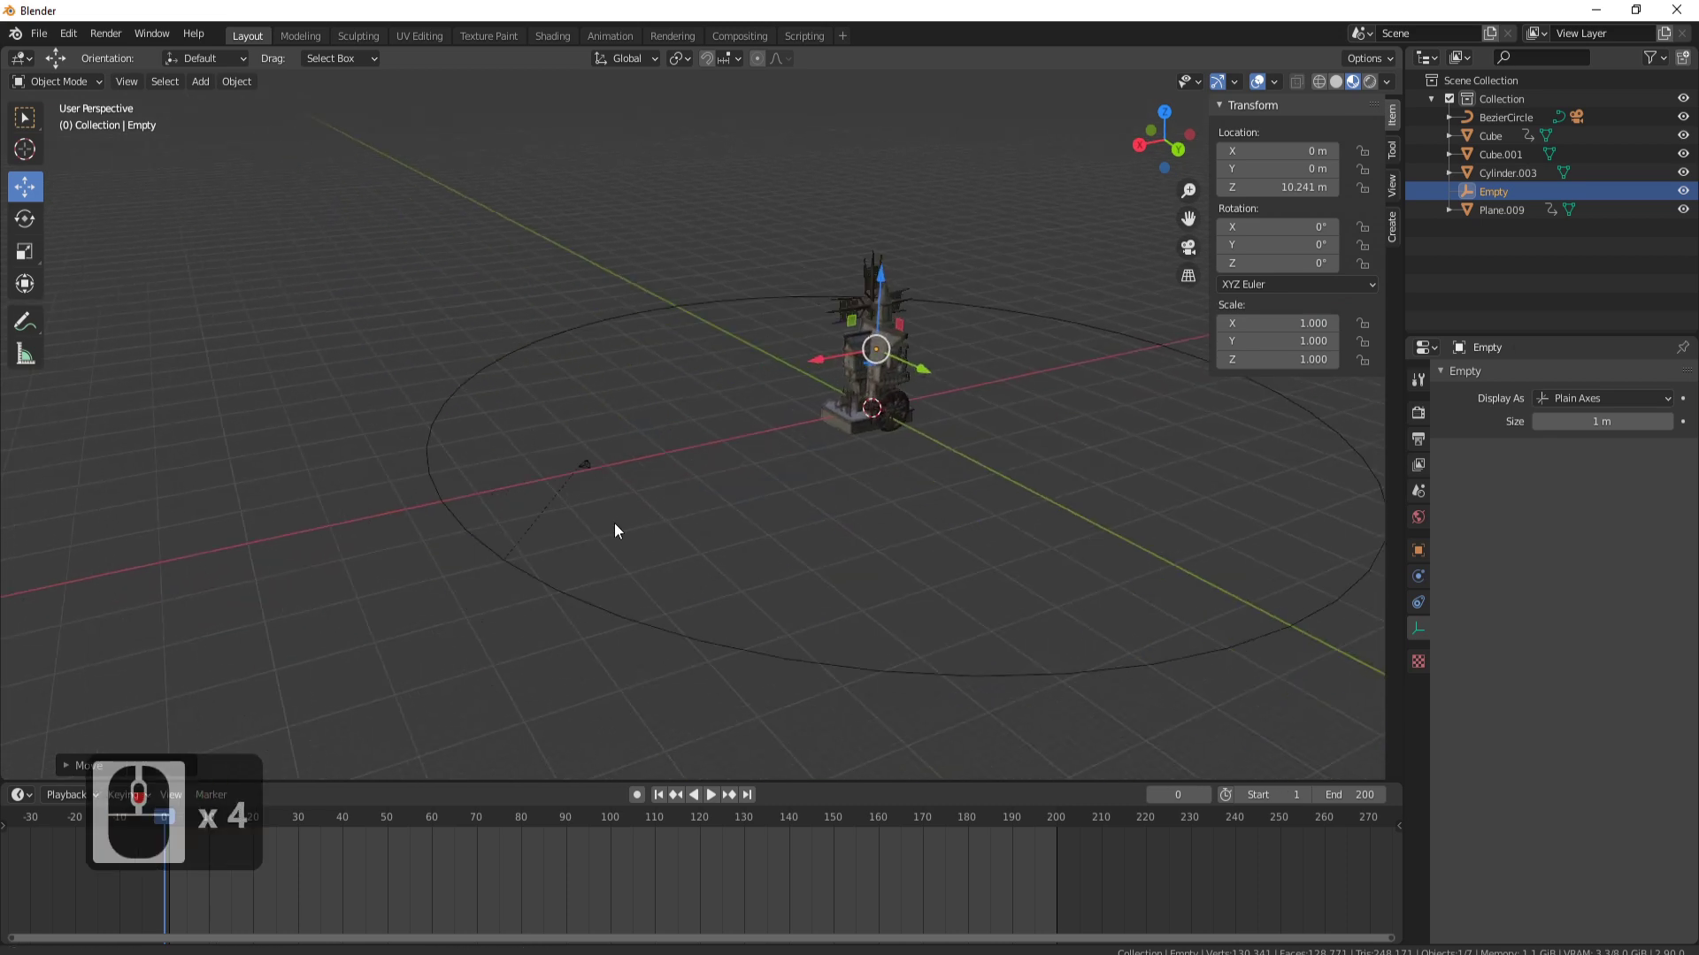
click(594, 461)
middle_drag(790, 546, 737, 590)
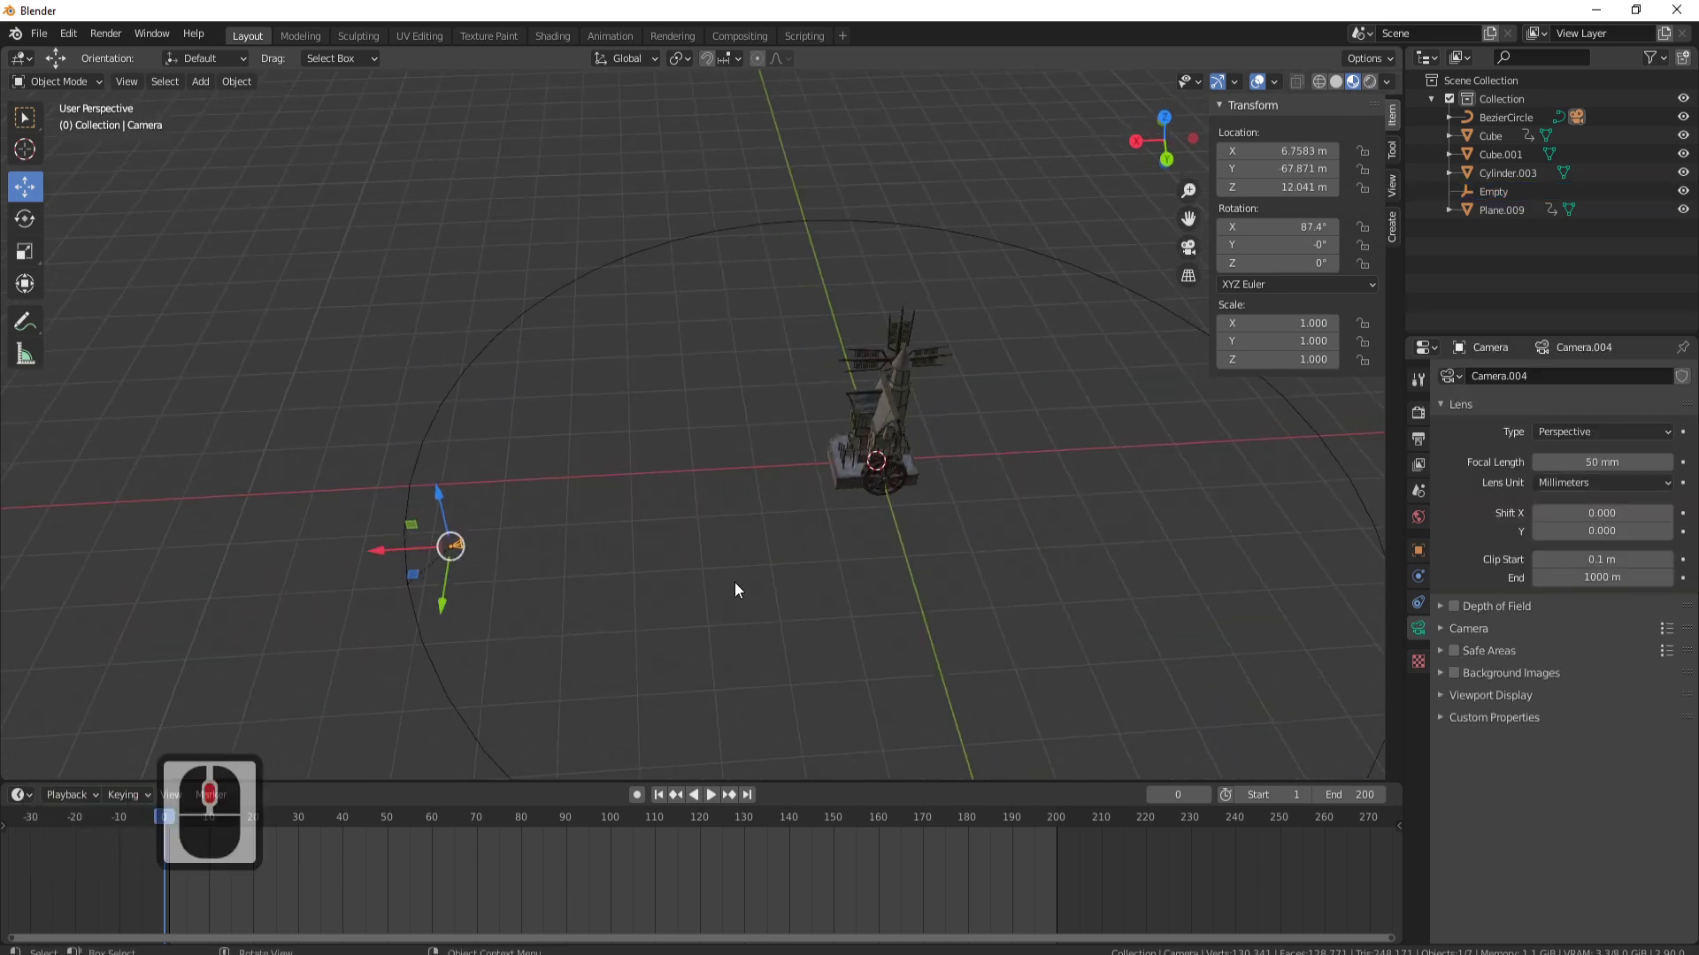
key(KP_7)
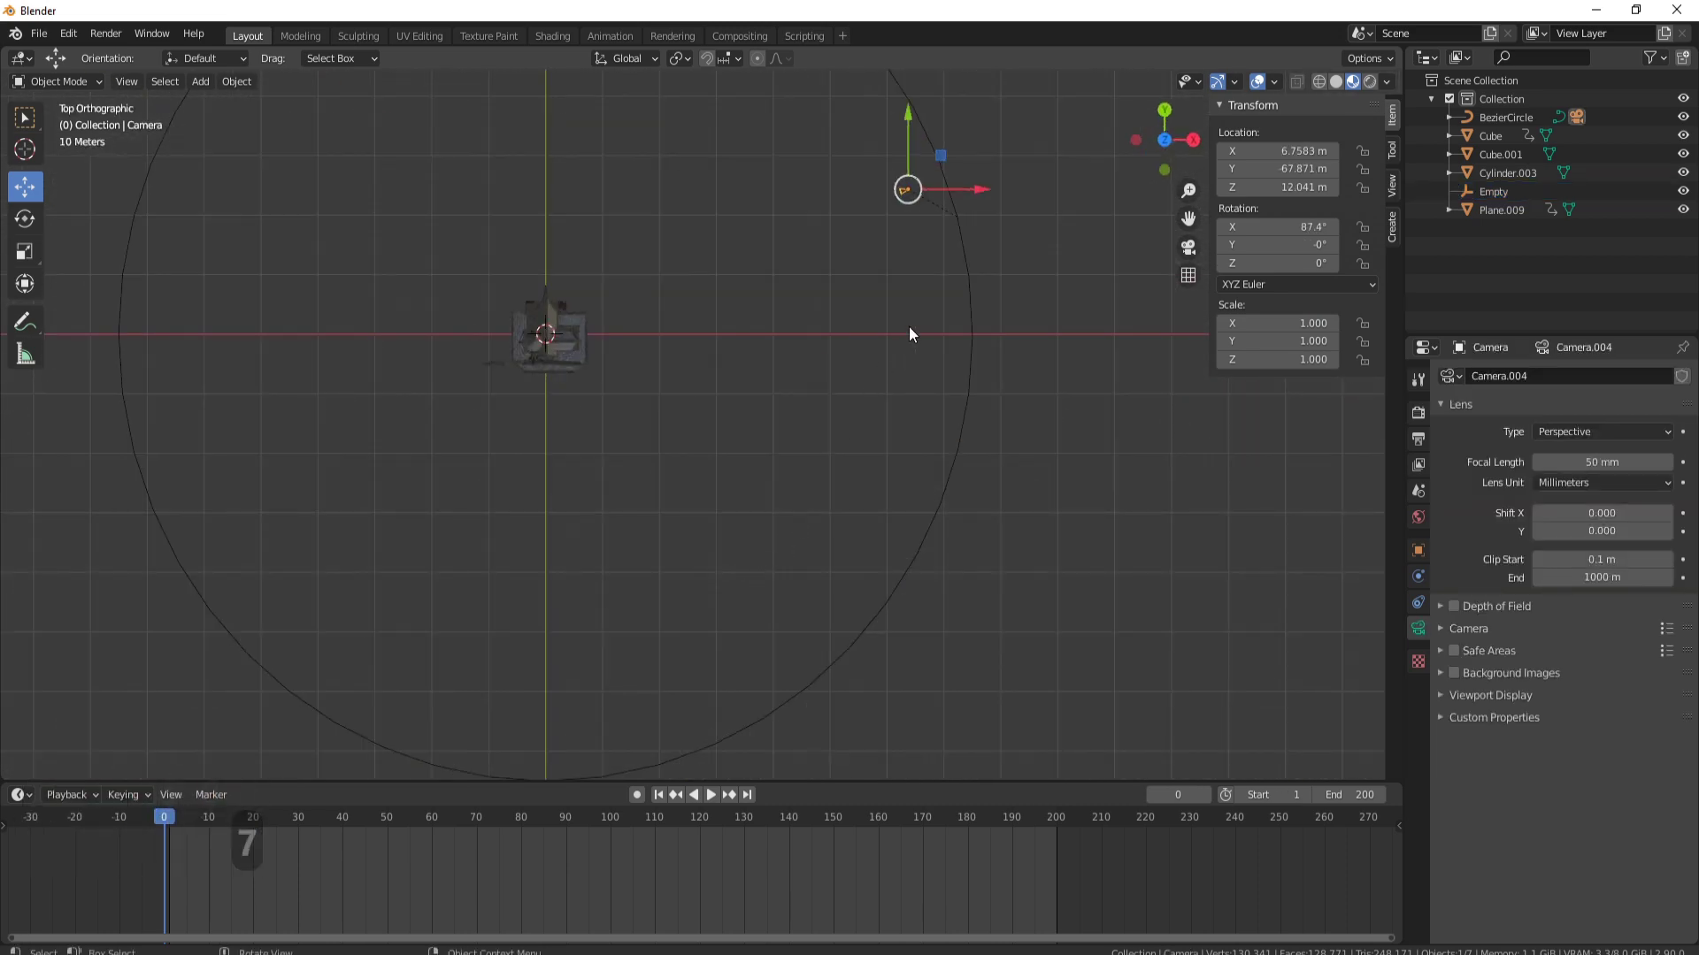
shift+middle_drag(909, 331, 720, 414)
scroll(727, 412, up, 5)
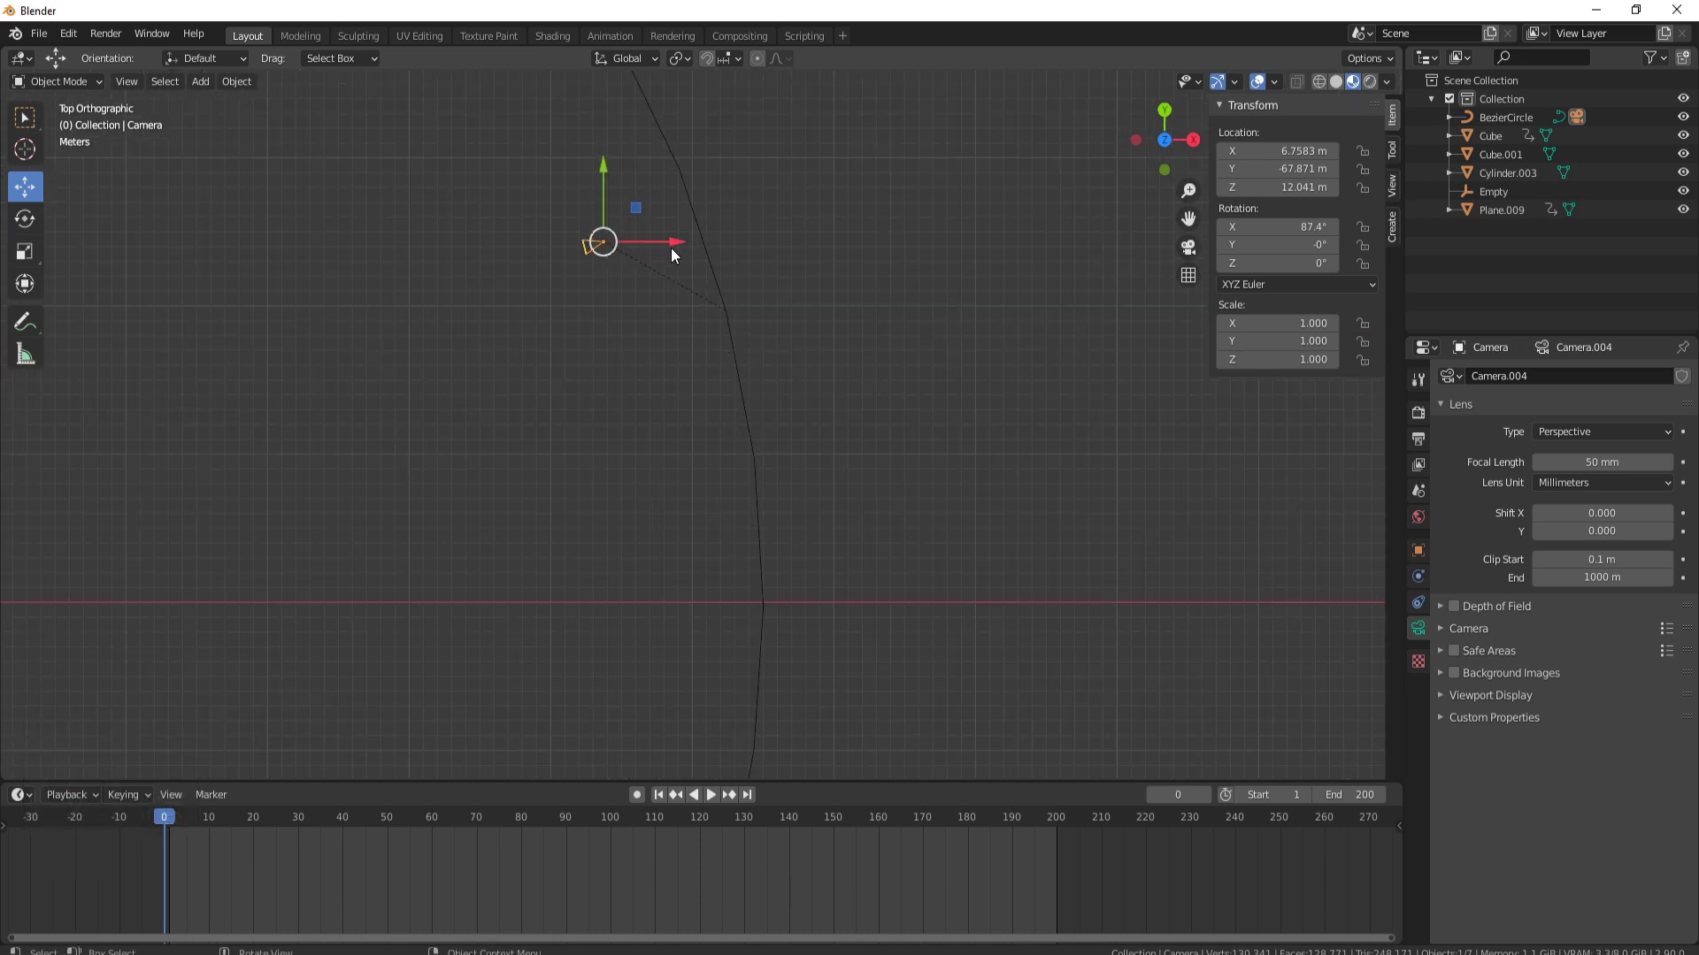
drag(672, 255, 778, 267)
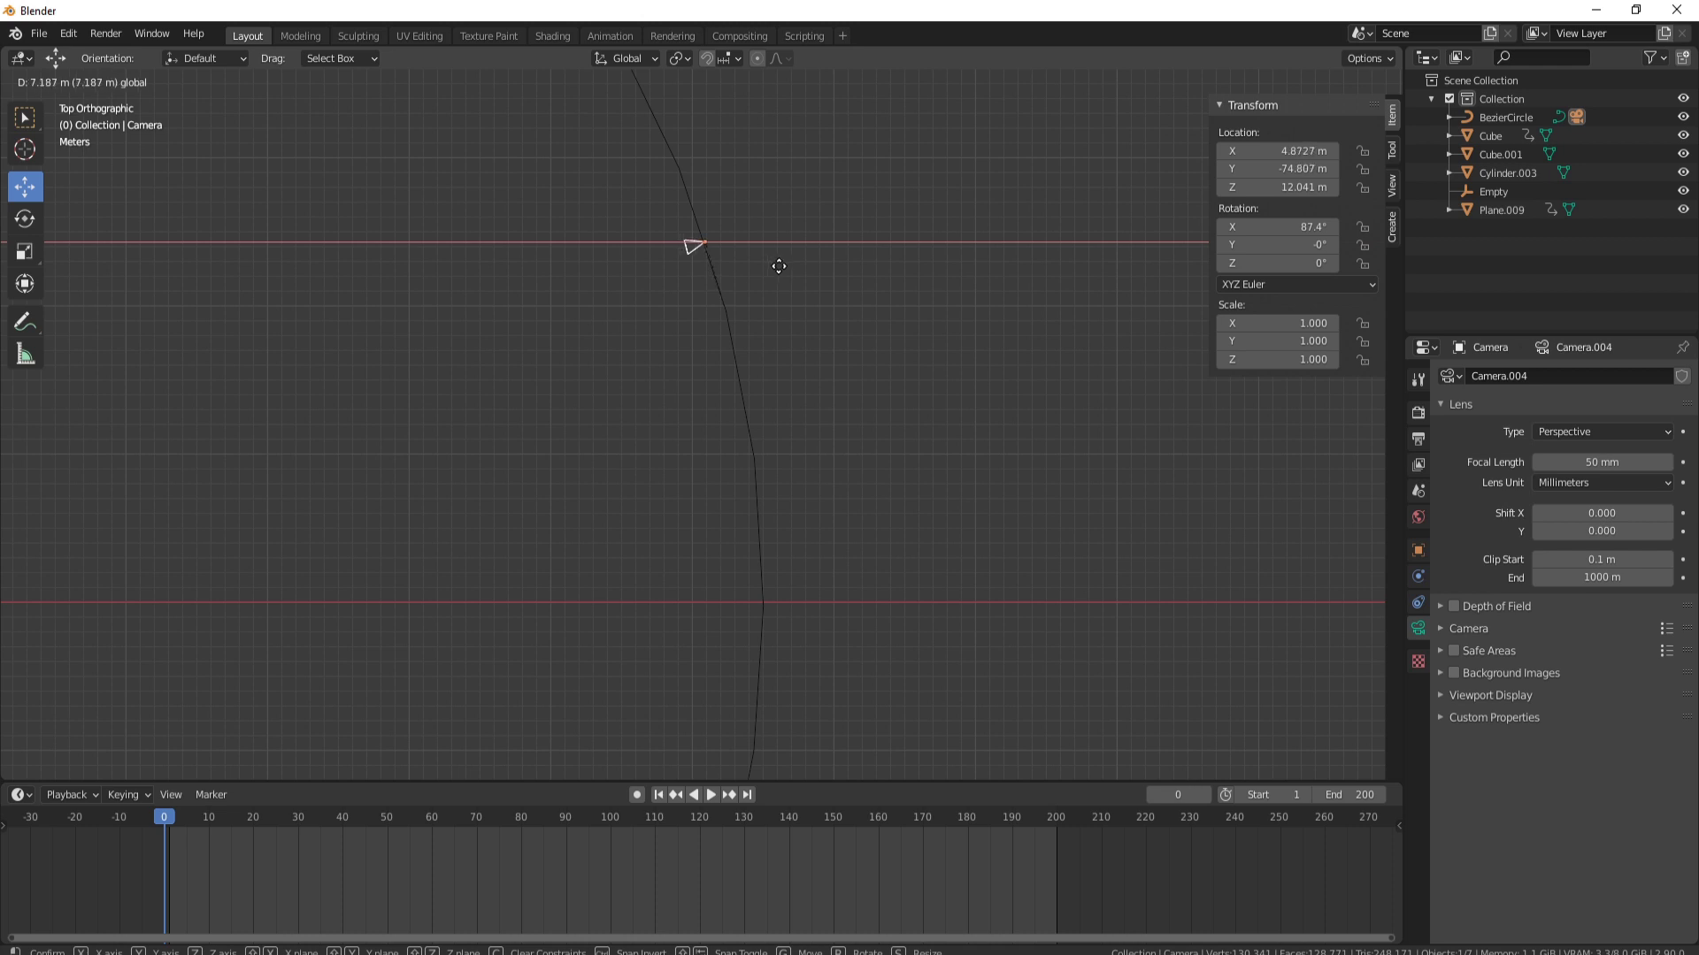
drag(707, 174, 731, 255)
drag(770, 315, 796, 315)
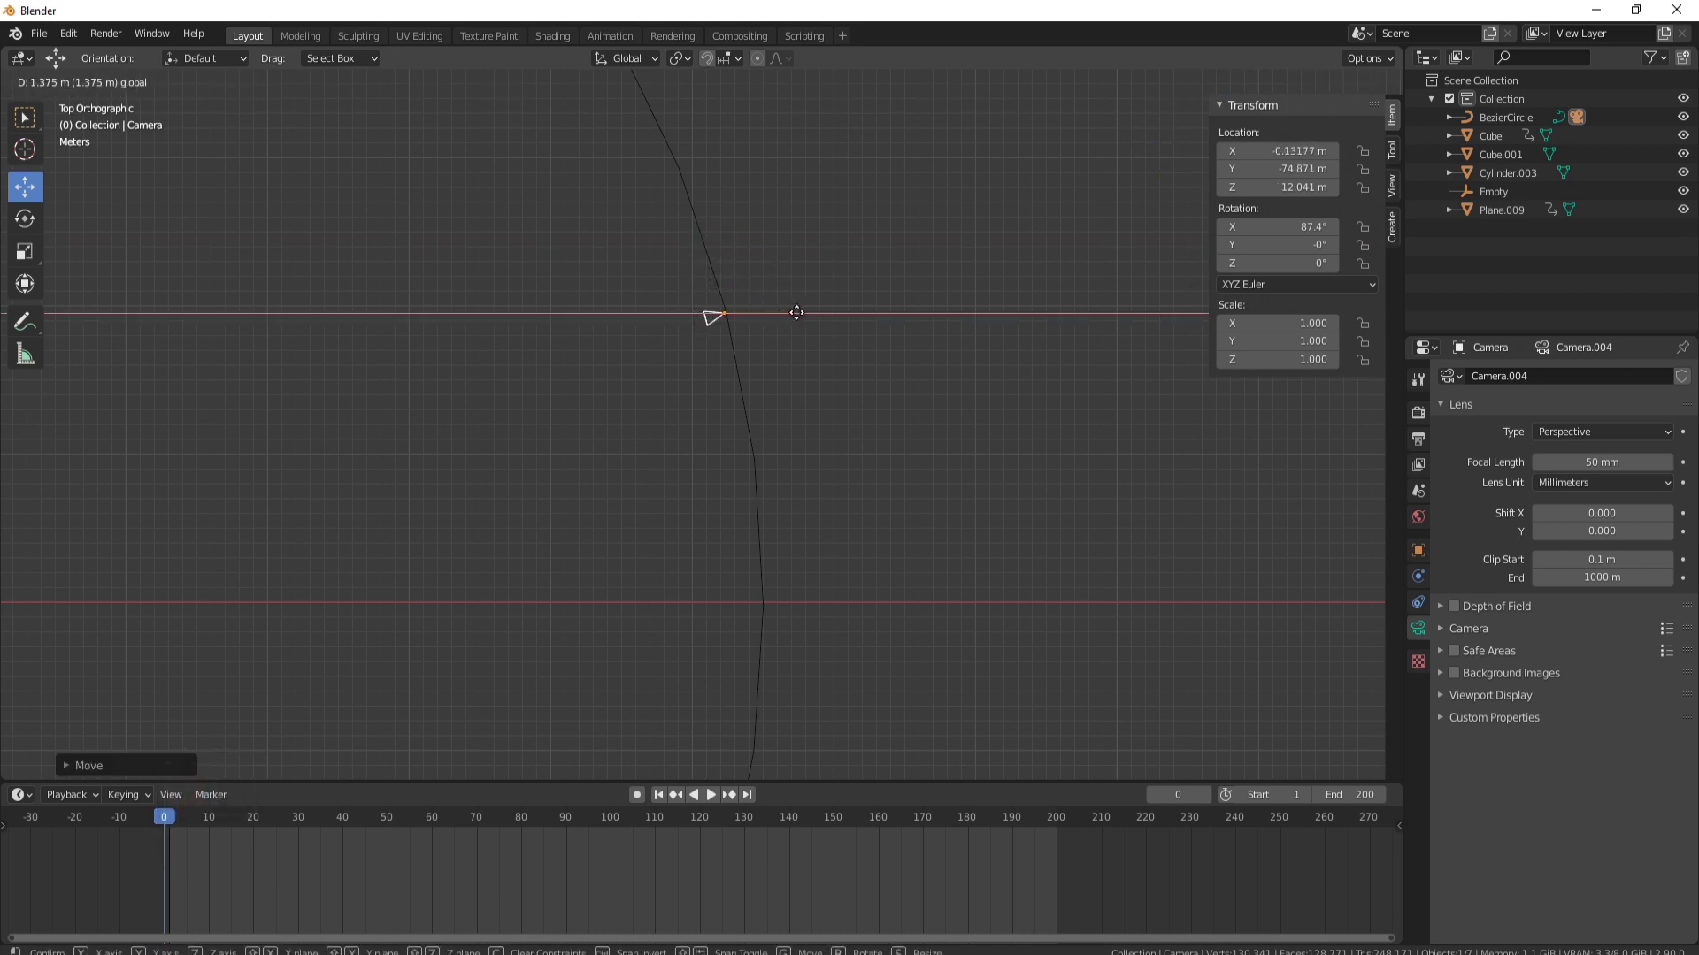
drag(725, 269, 722, 252)
Lower the camera to the circle's level at about 0.1 m on Z and check its framing of the windmill
middle_drag(722, 252, 630, 173)
drag(822, 104, 847, 294)
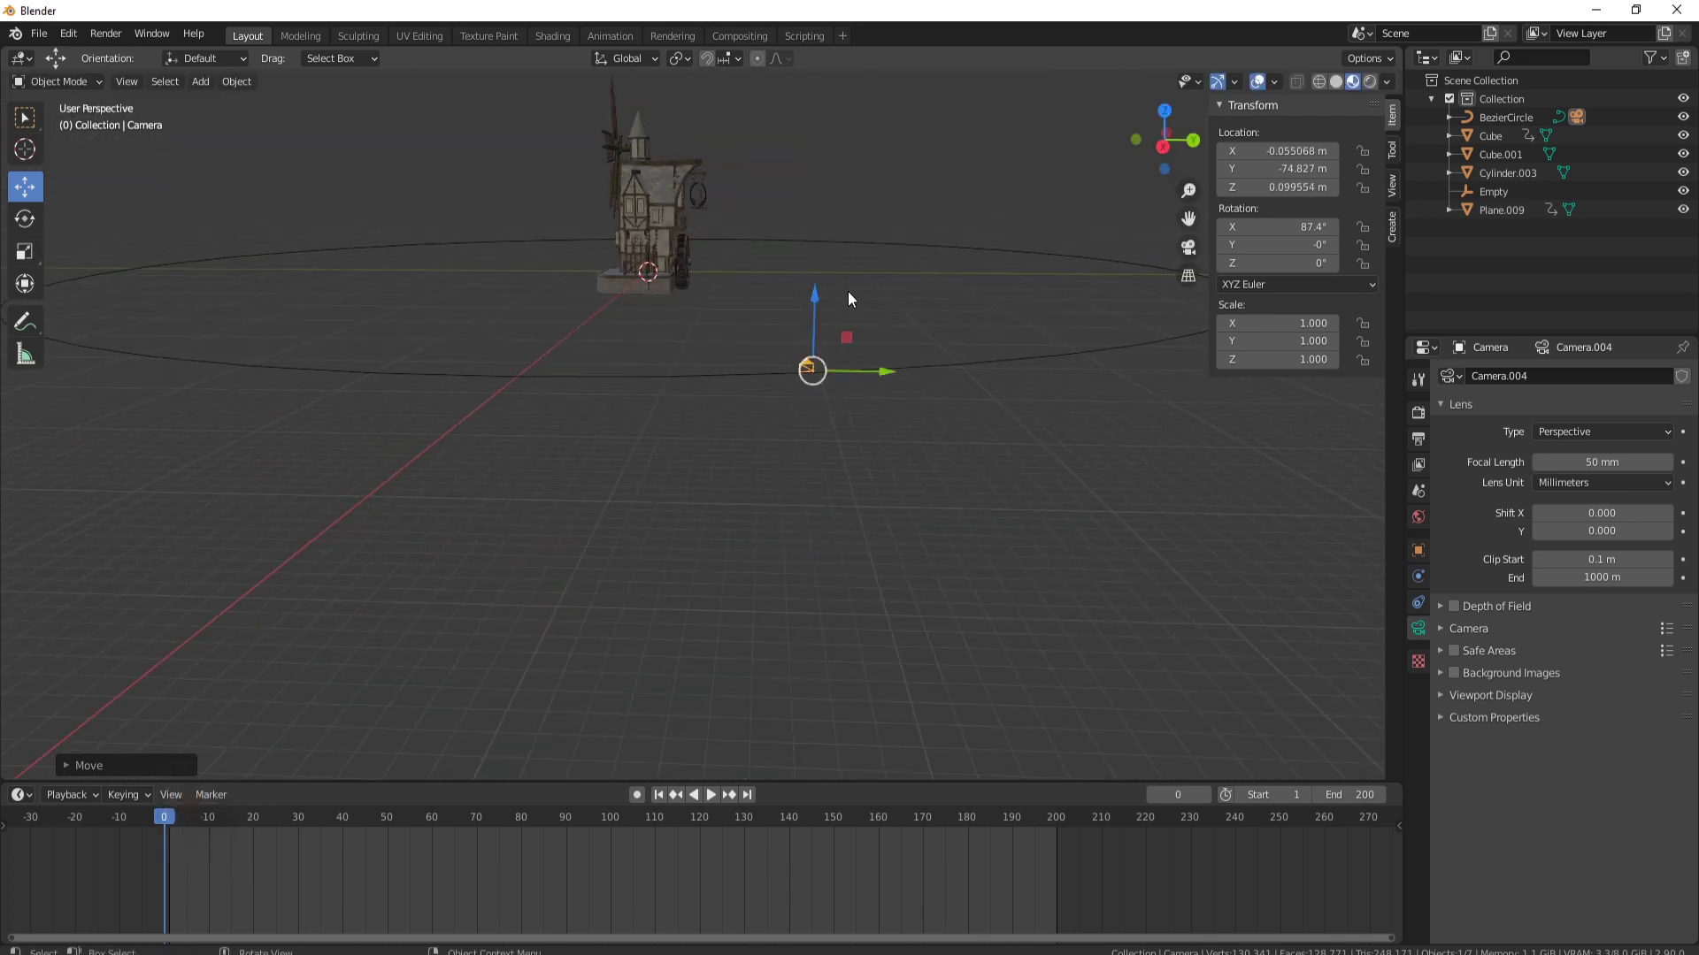
key(KP_0)
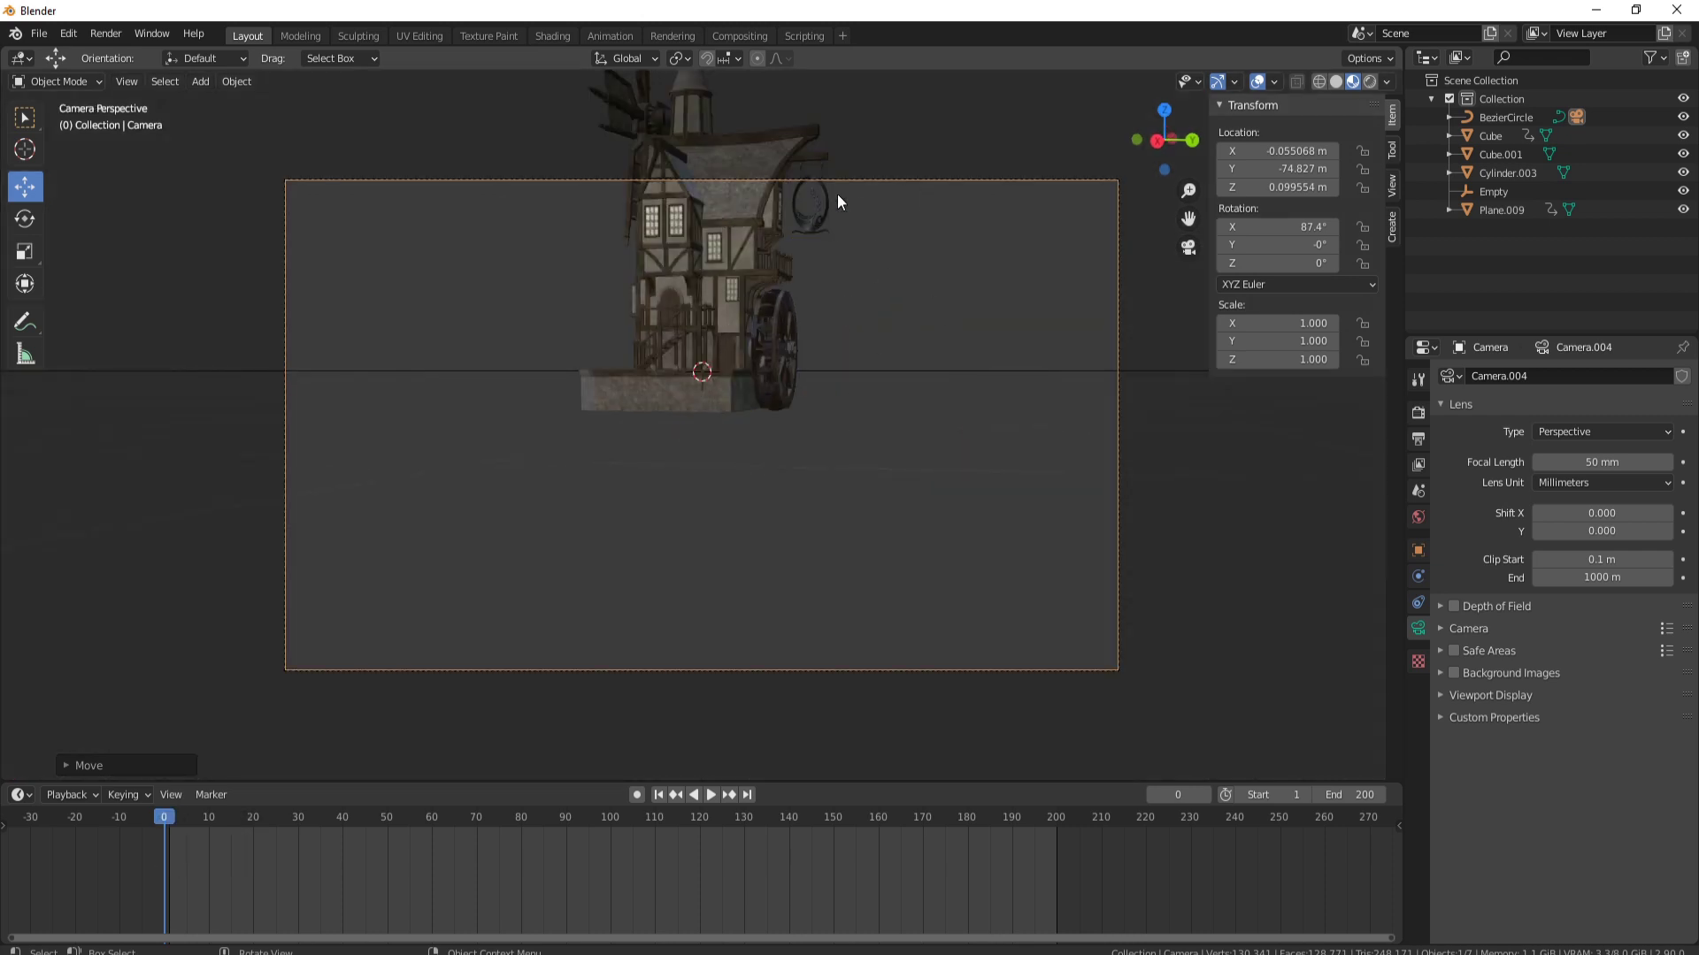
middle_drag(837, 194, 790, 183)
scroll(833, 247, down, 14)
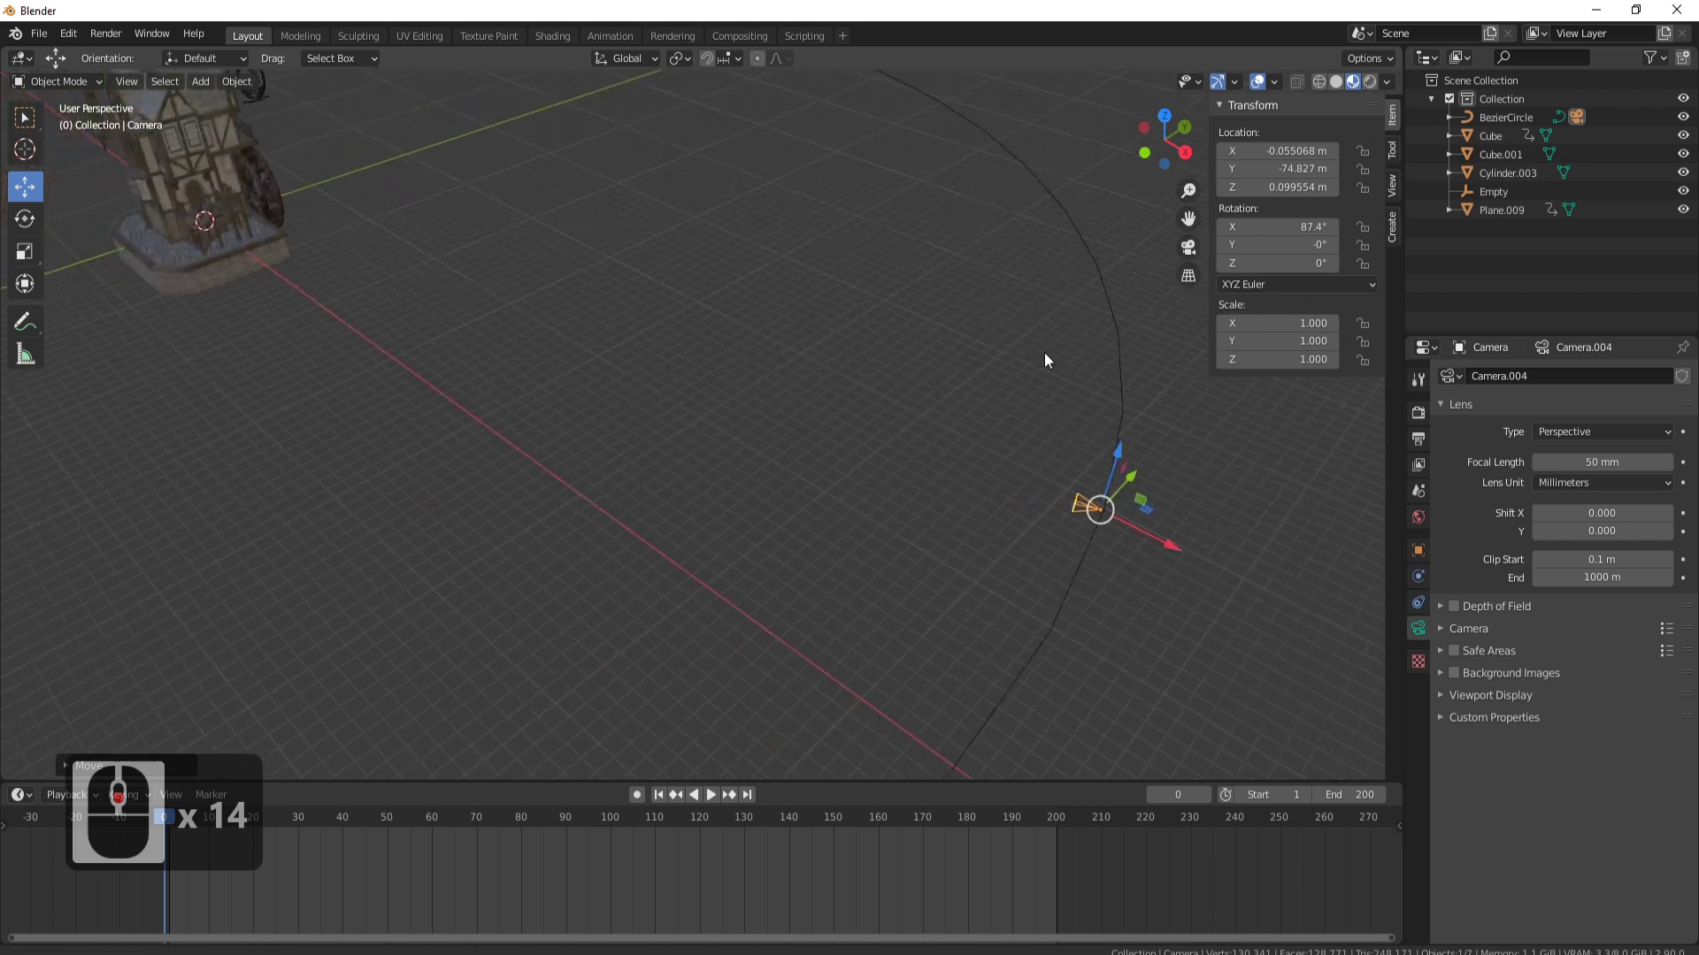
scroll(732, 334, down, 2)
shift+middle_drag(1044, 352, 486, 197)
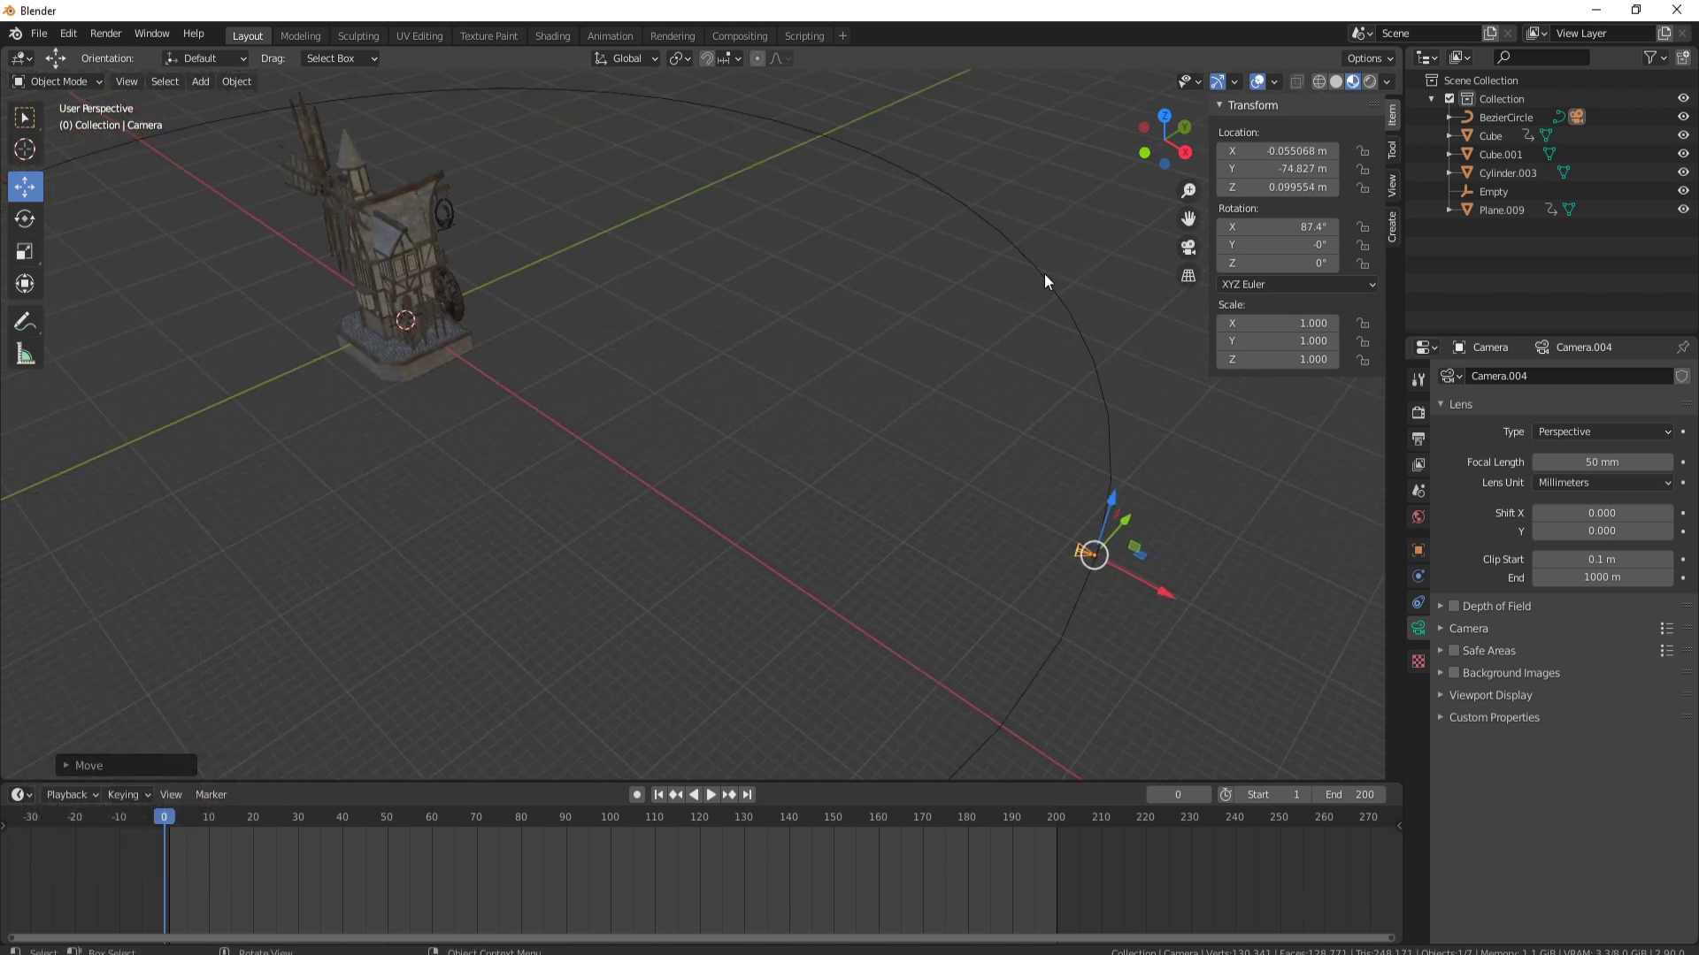
Add a Track To constraint to the camera and set the Empty as its target
click(1418, 603)
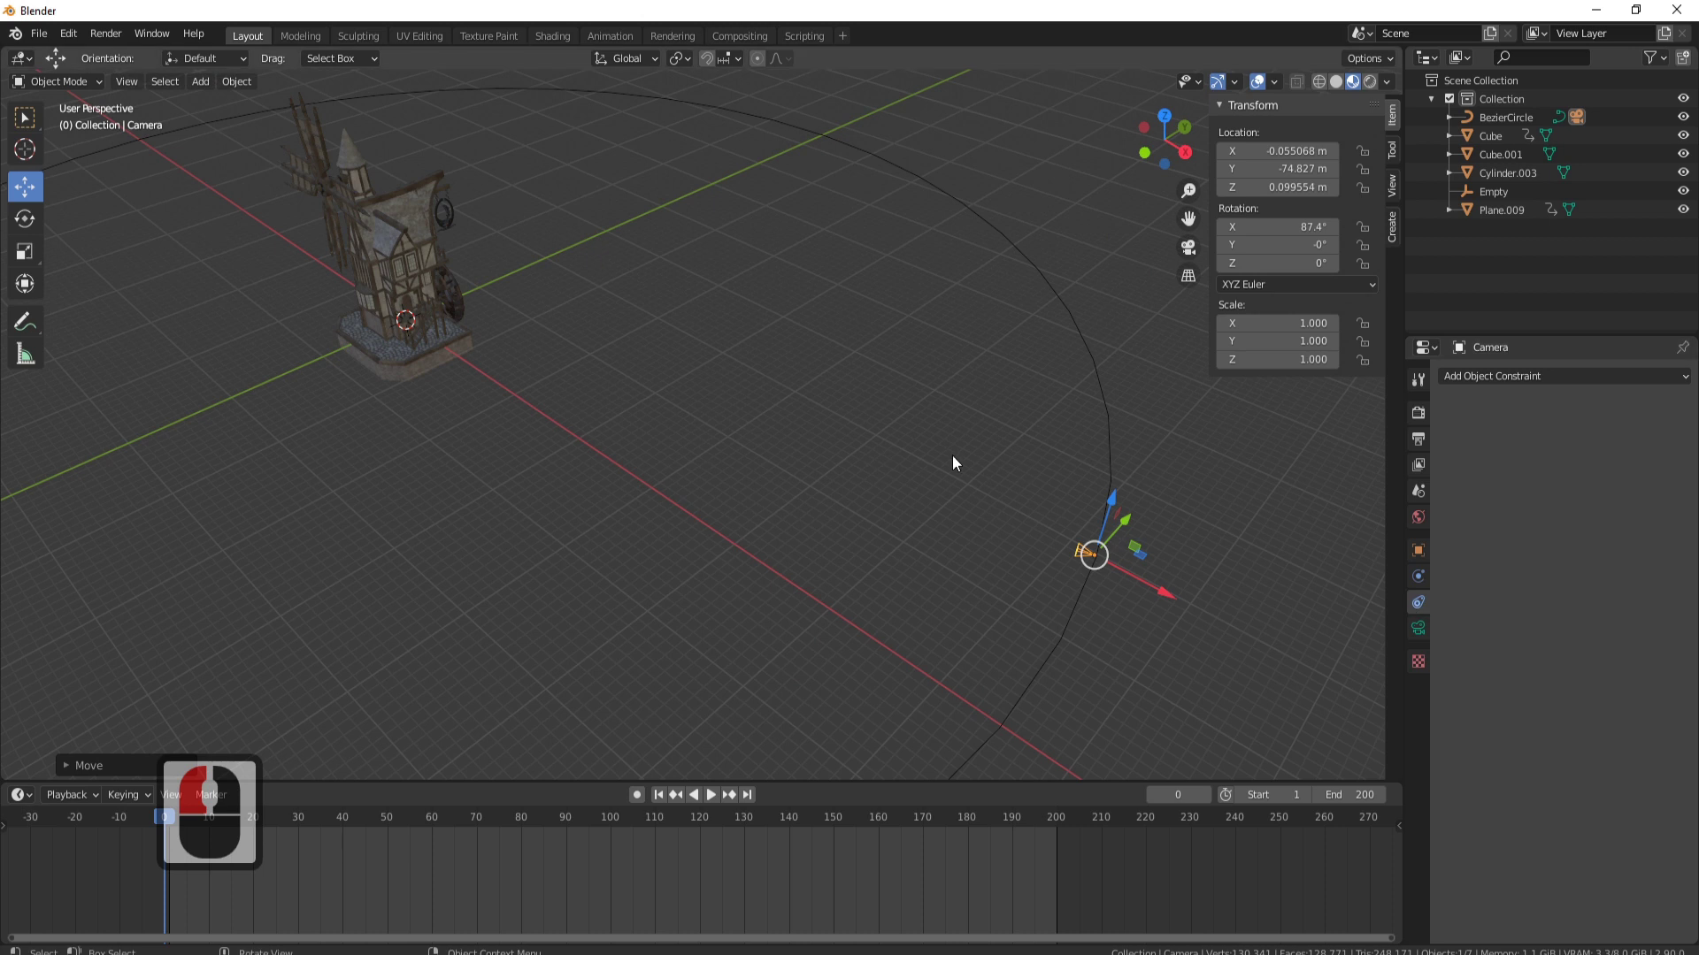
click(1512, 376)
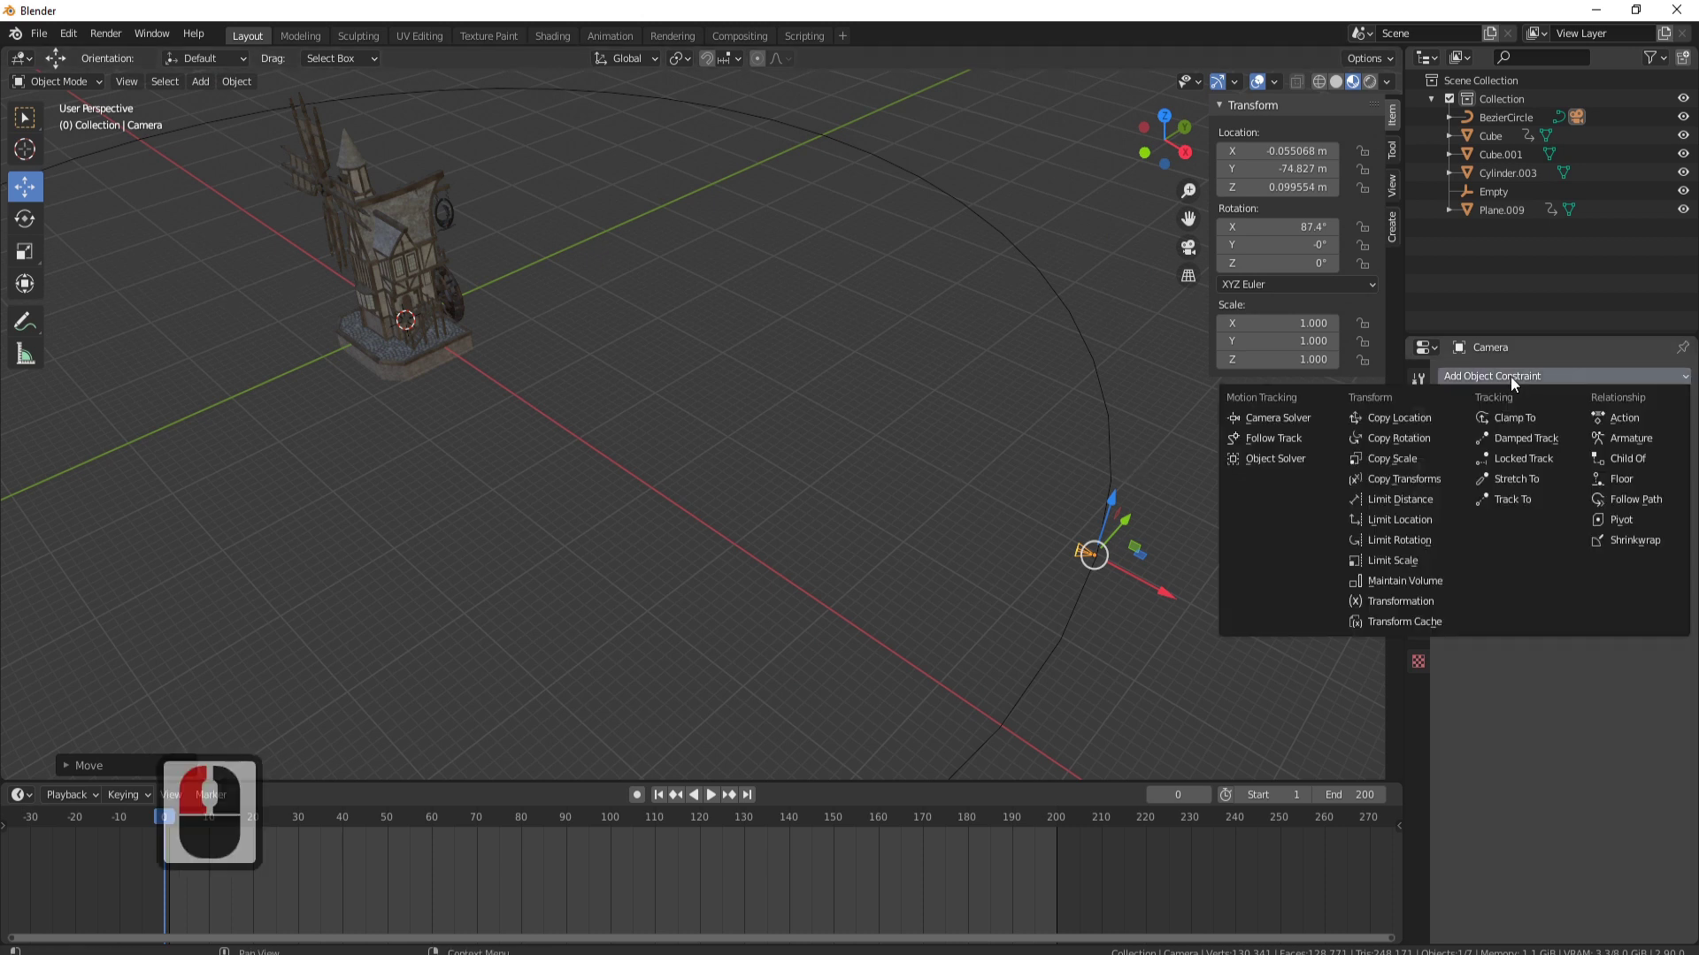
click(1516, 500)
click(1661, 435)
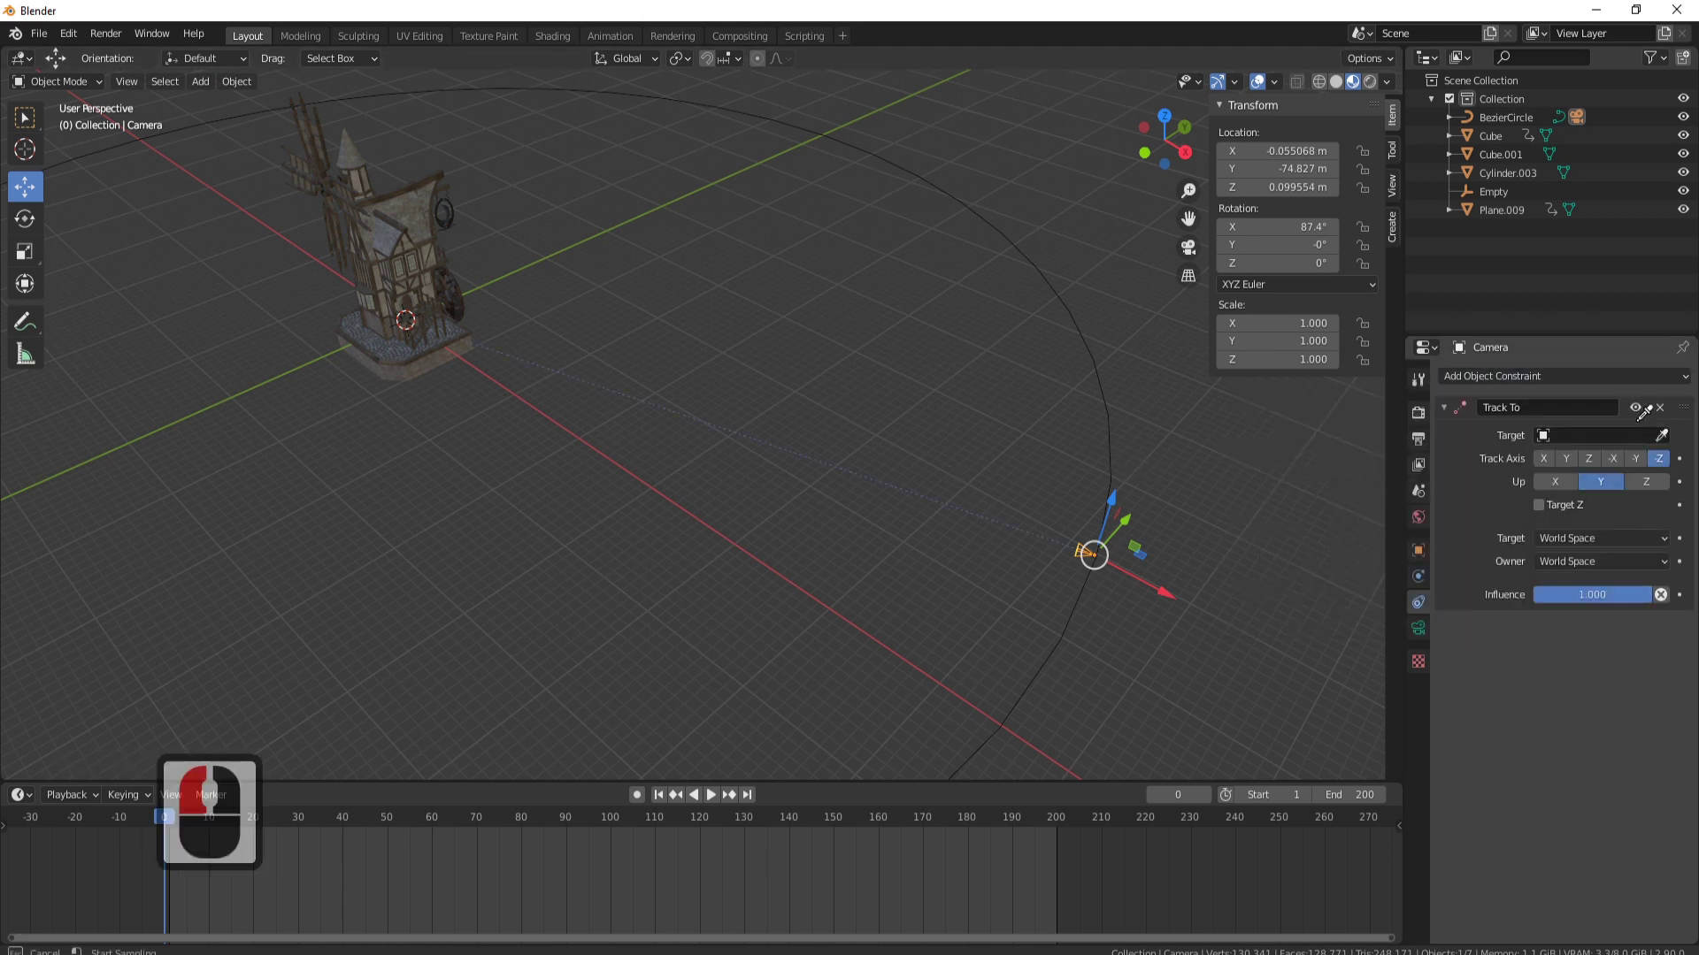
click(1493, 190)
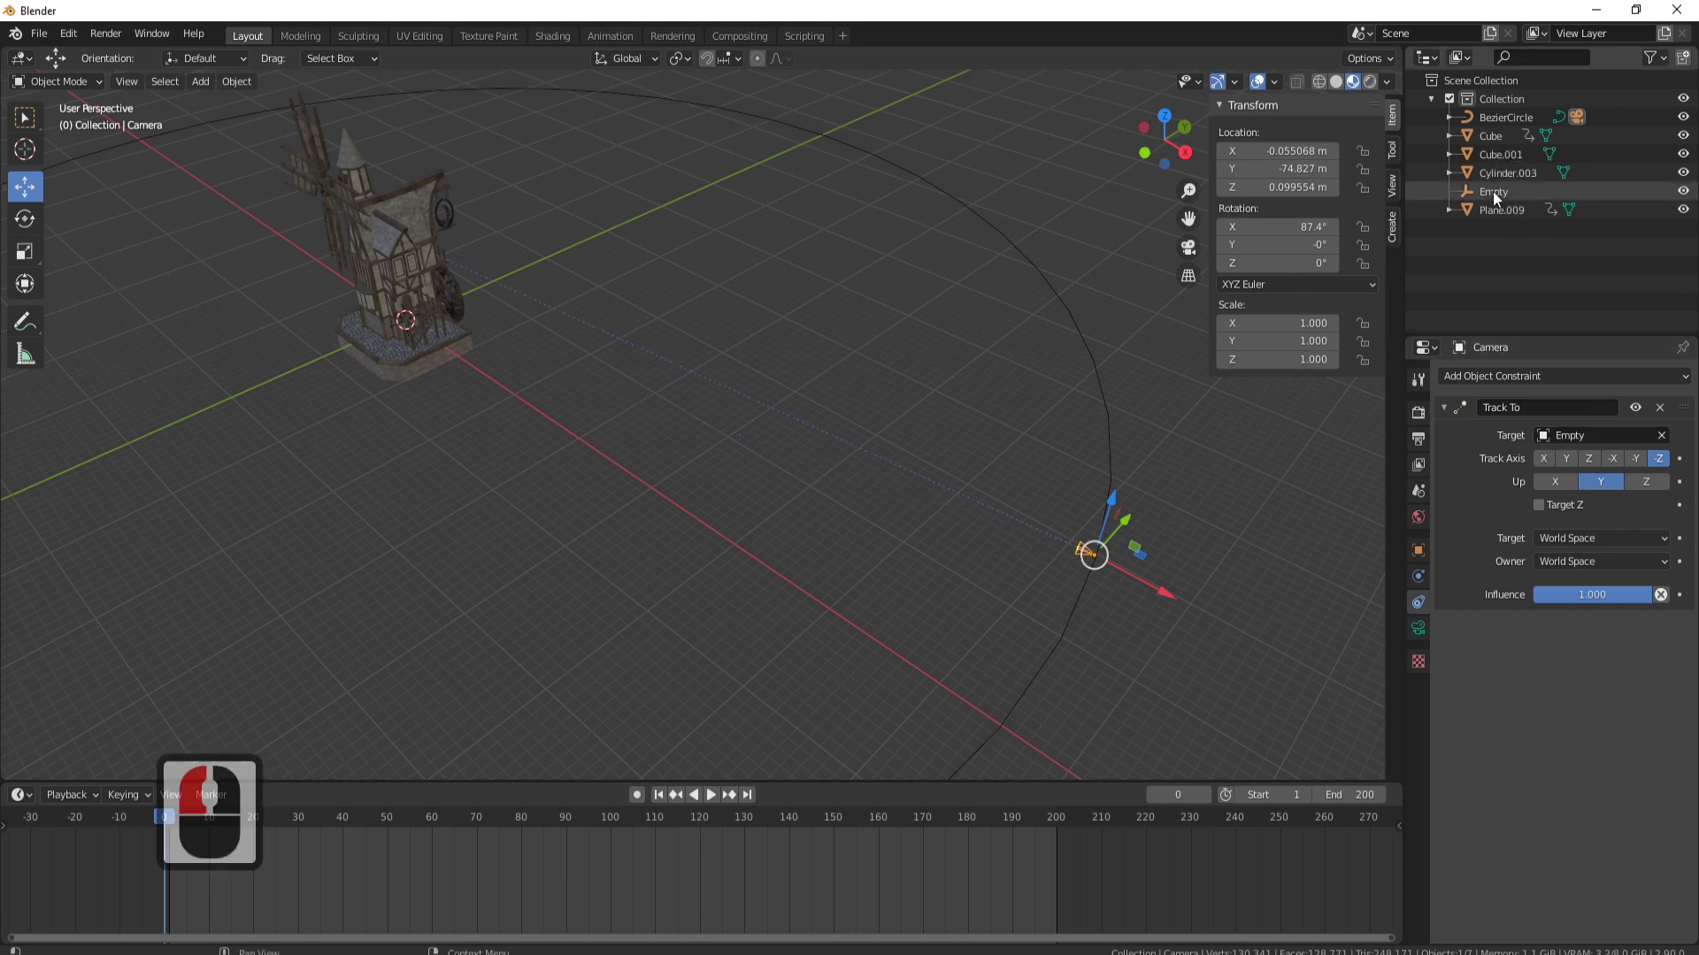
Play the animation through the camera view to check how the camera tracks the windmill
key(KP_0)
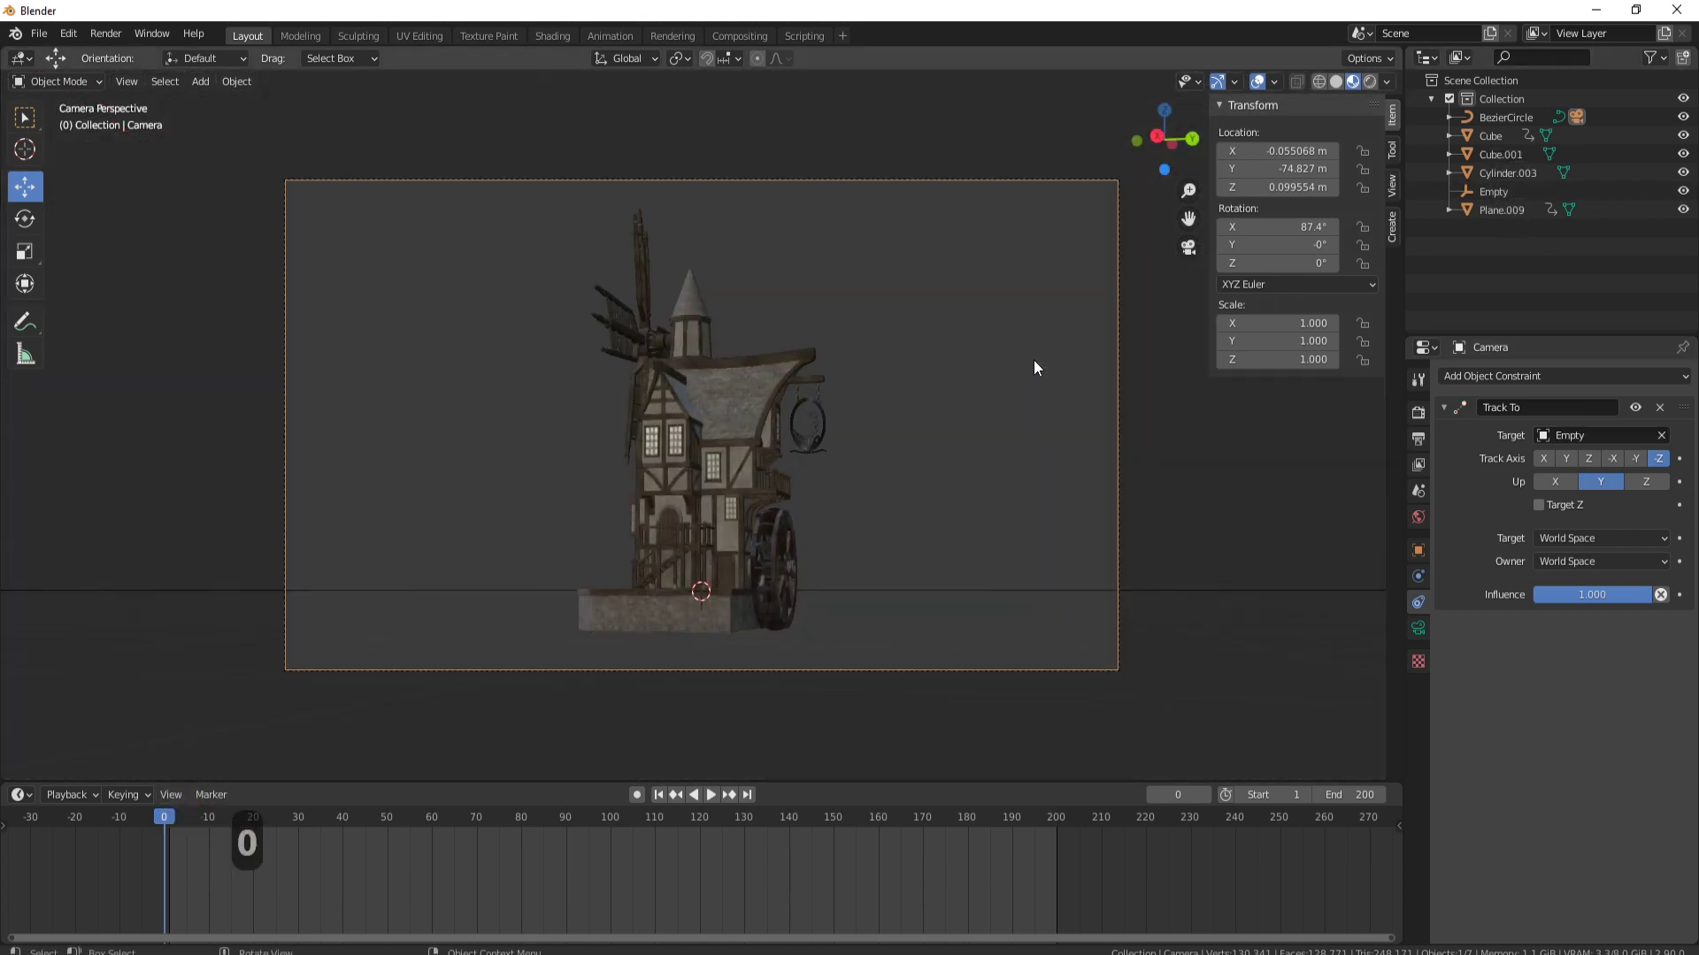
key(space)
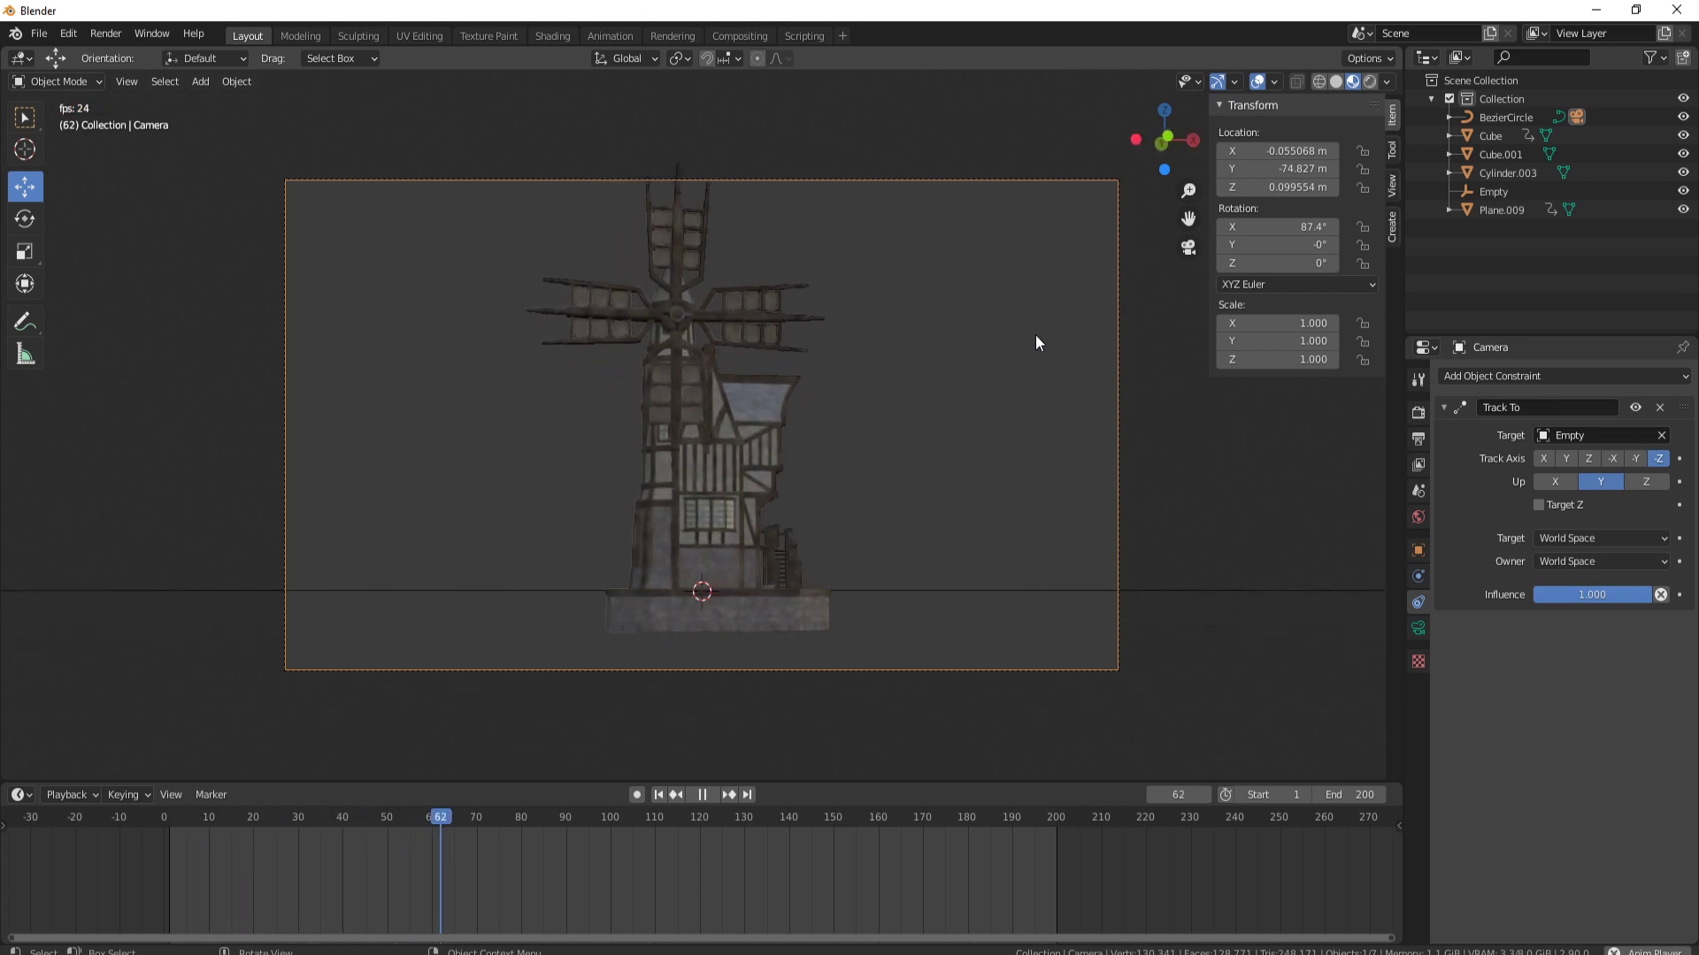
key(space)
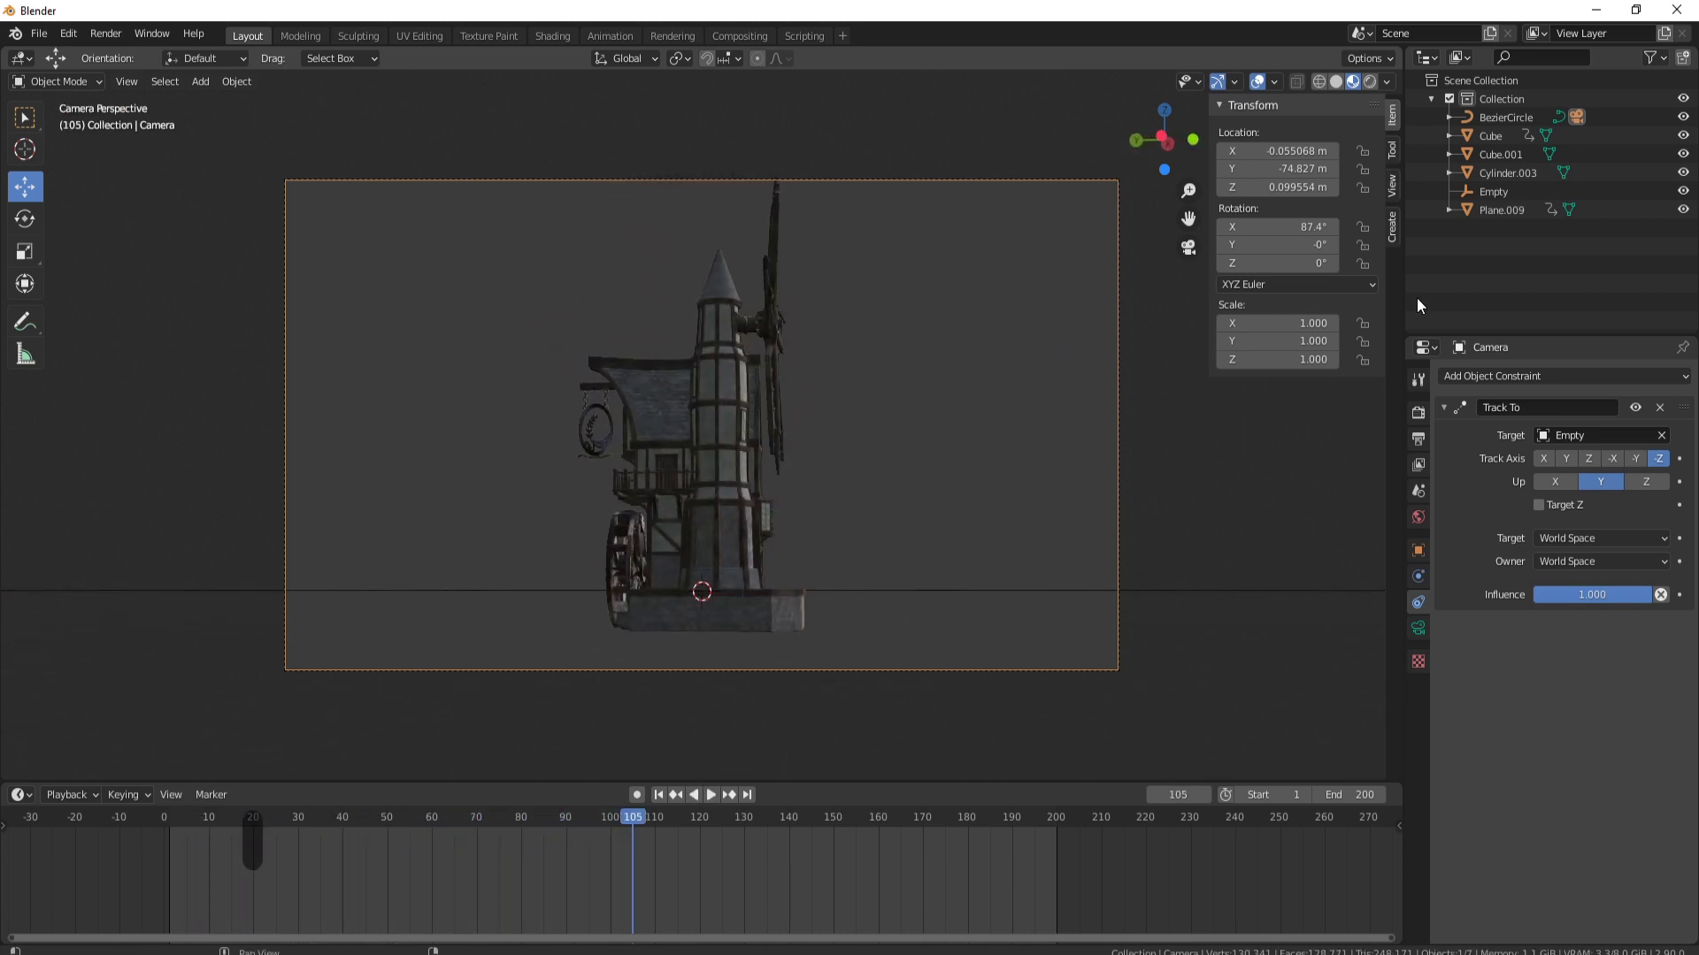
Select the empty and raise it to about 11.5 m on Z to reframe the windmill in the camera view
click(1496, 191)
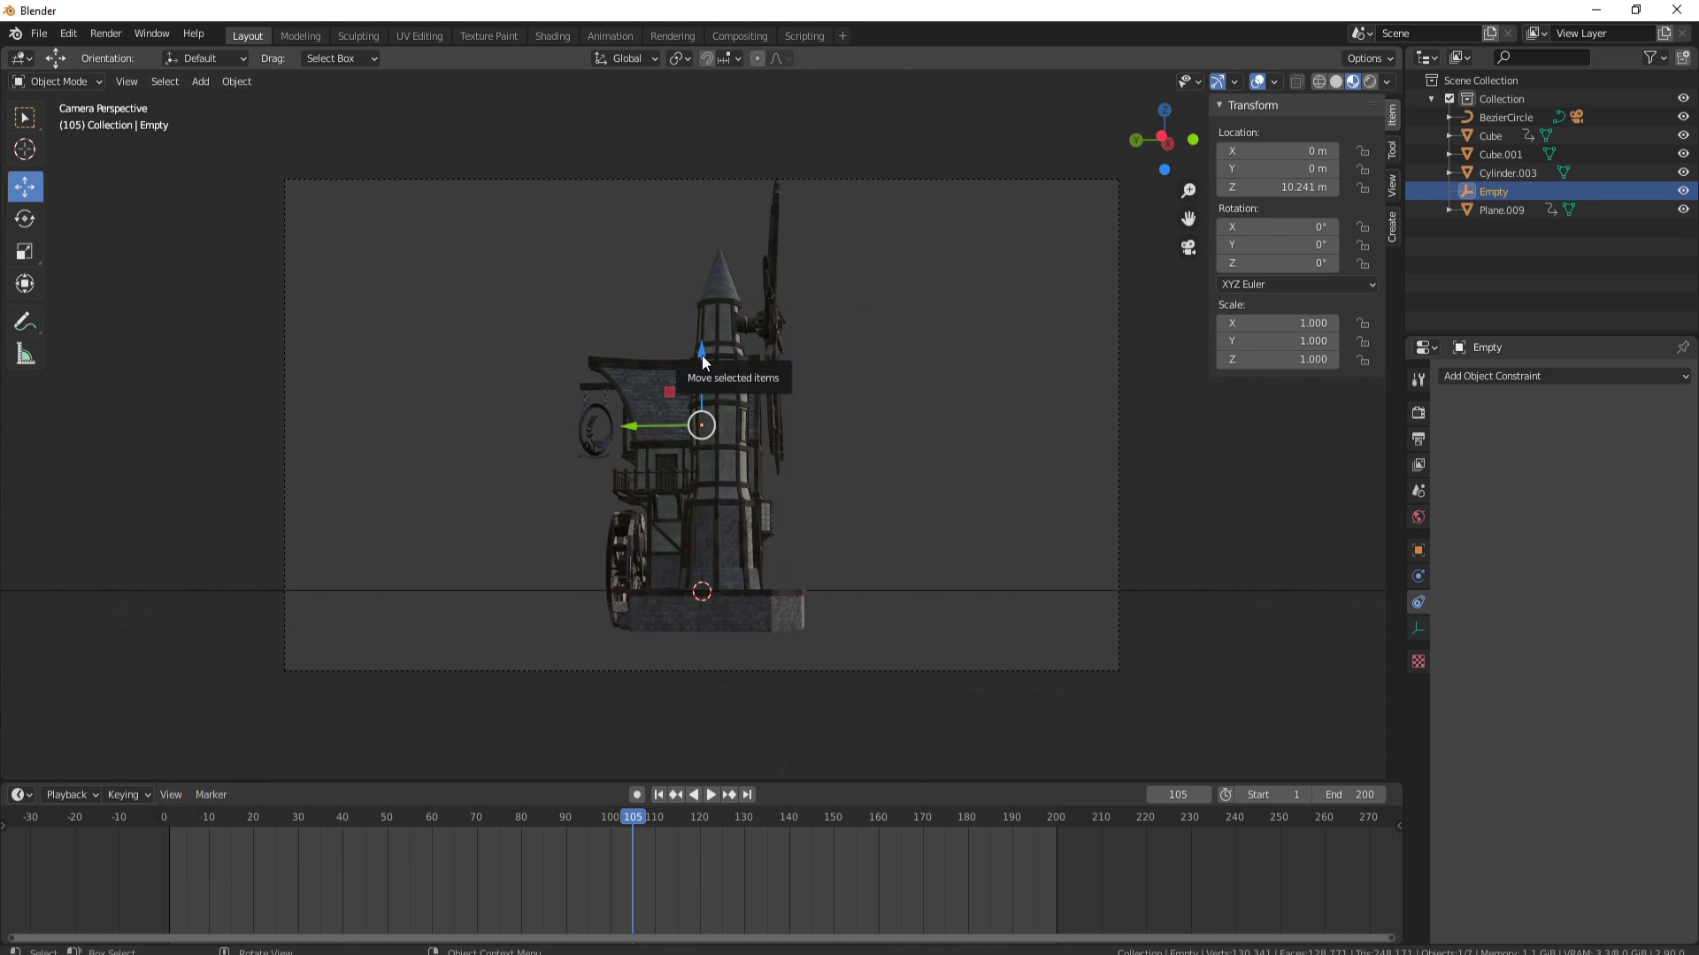
drag(703, 354, 699, 303)
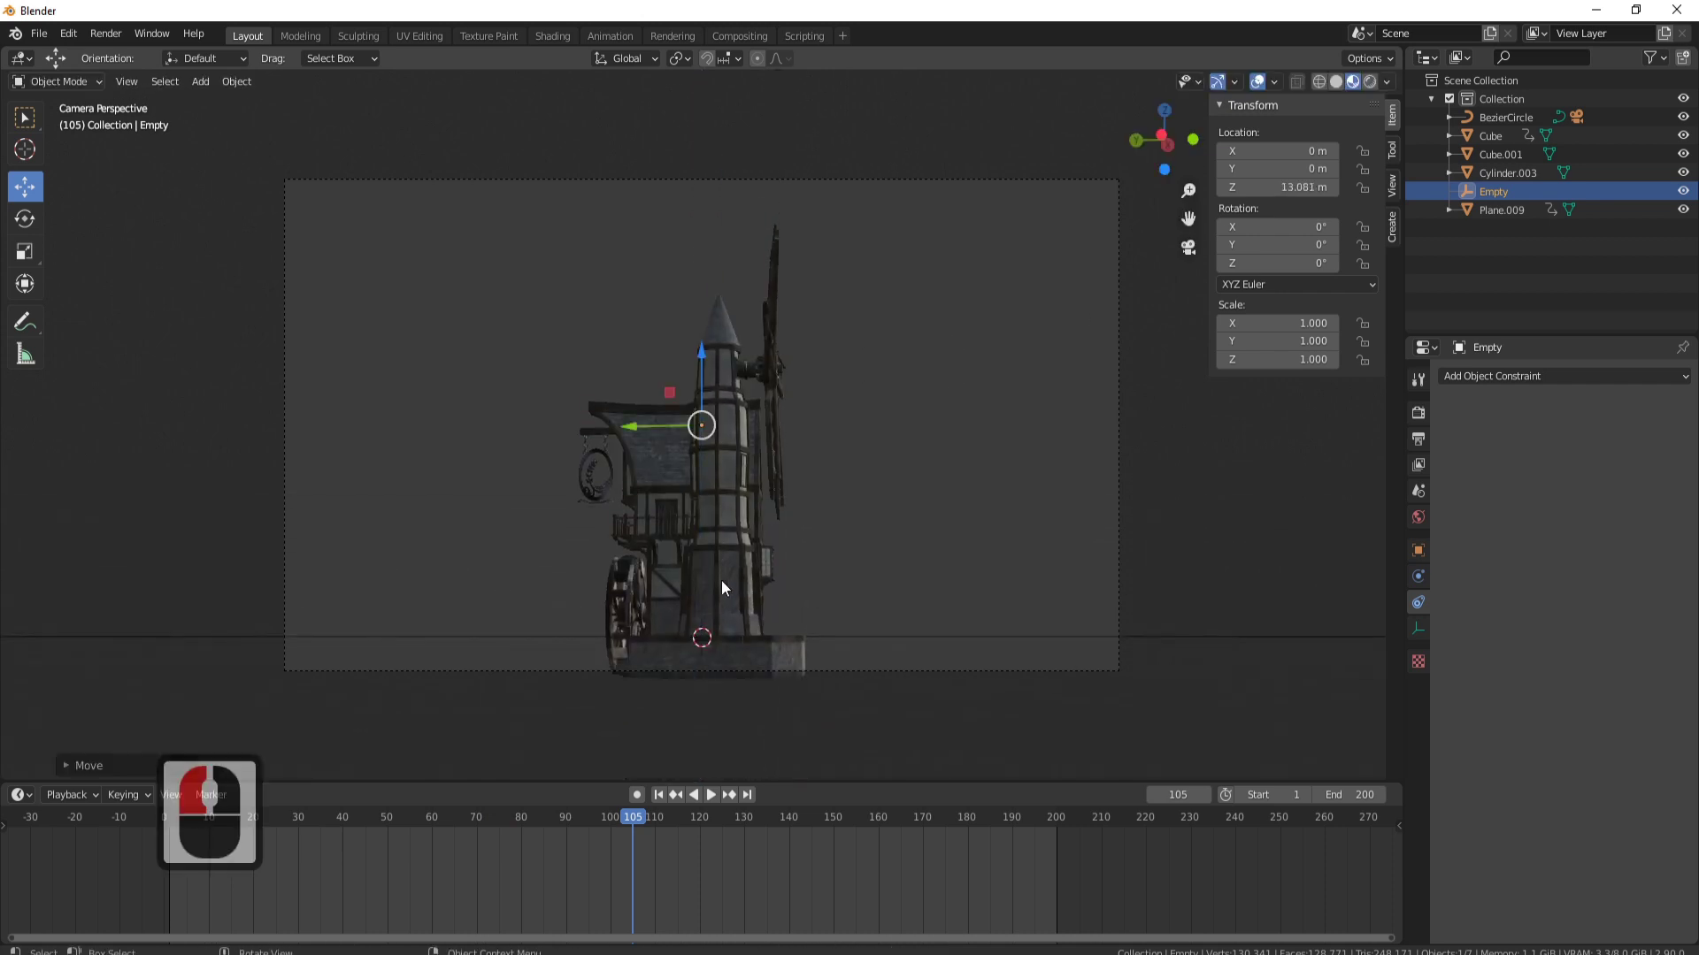
mouse_move(691, 395)
mouse_down()
mouse_move(702, 412)
mouse_move(716, 379)
mouse_up()
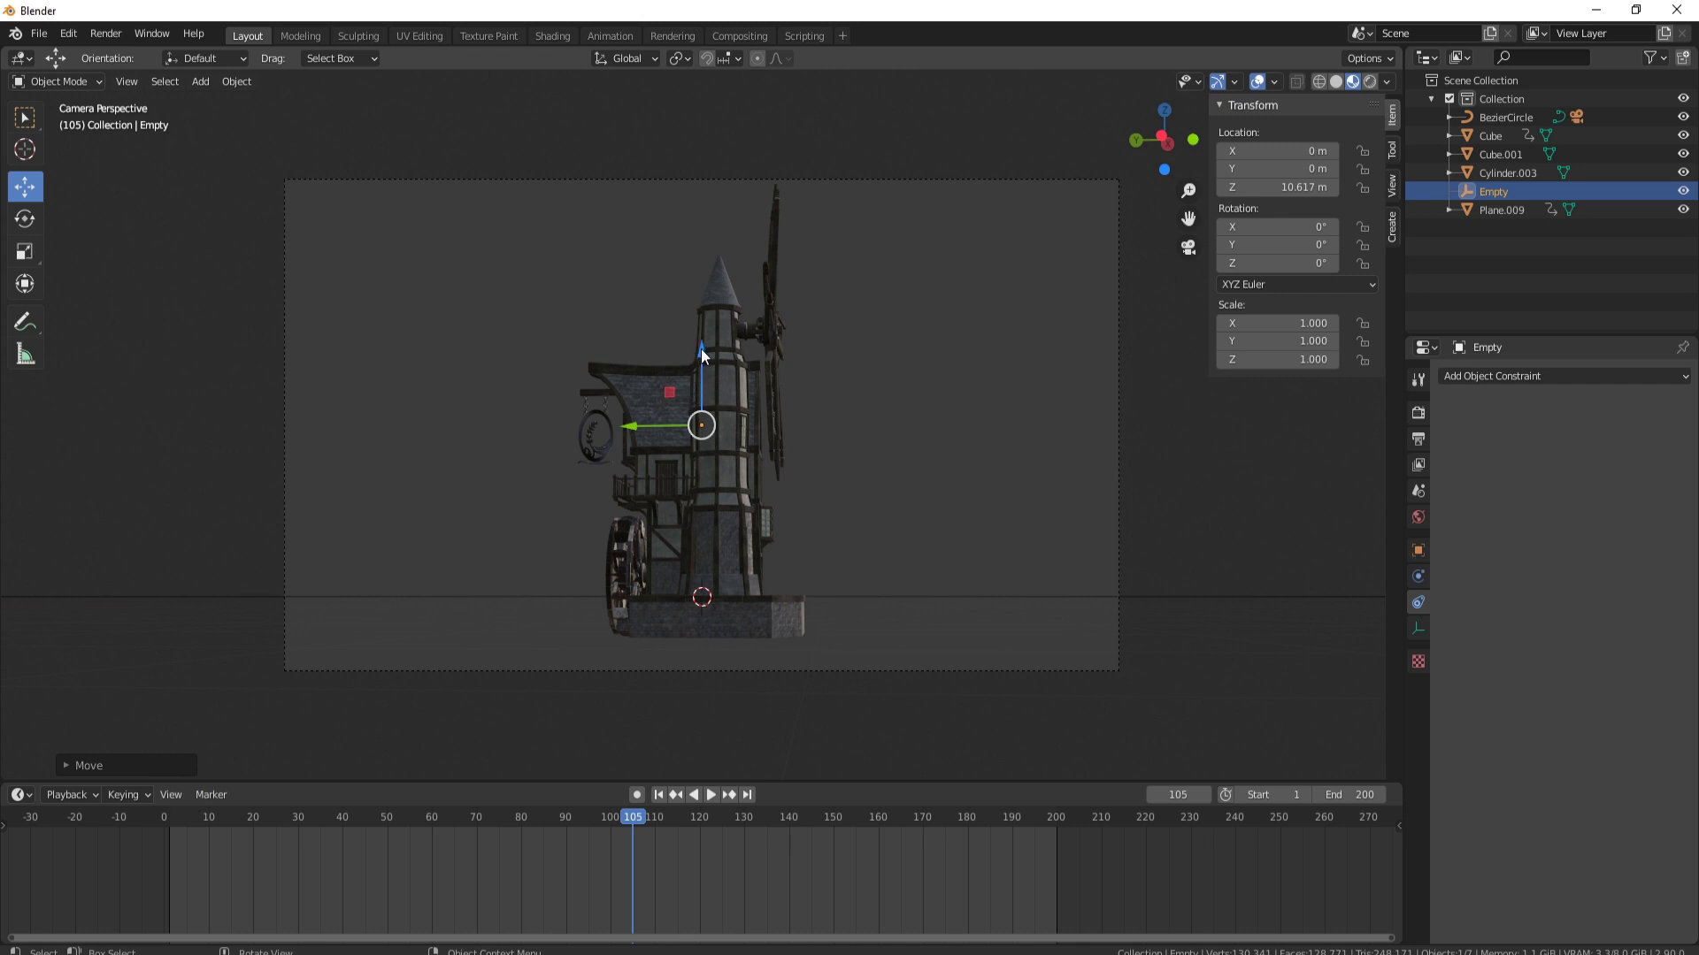
drag(704, 356, 819, 337)
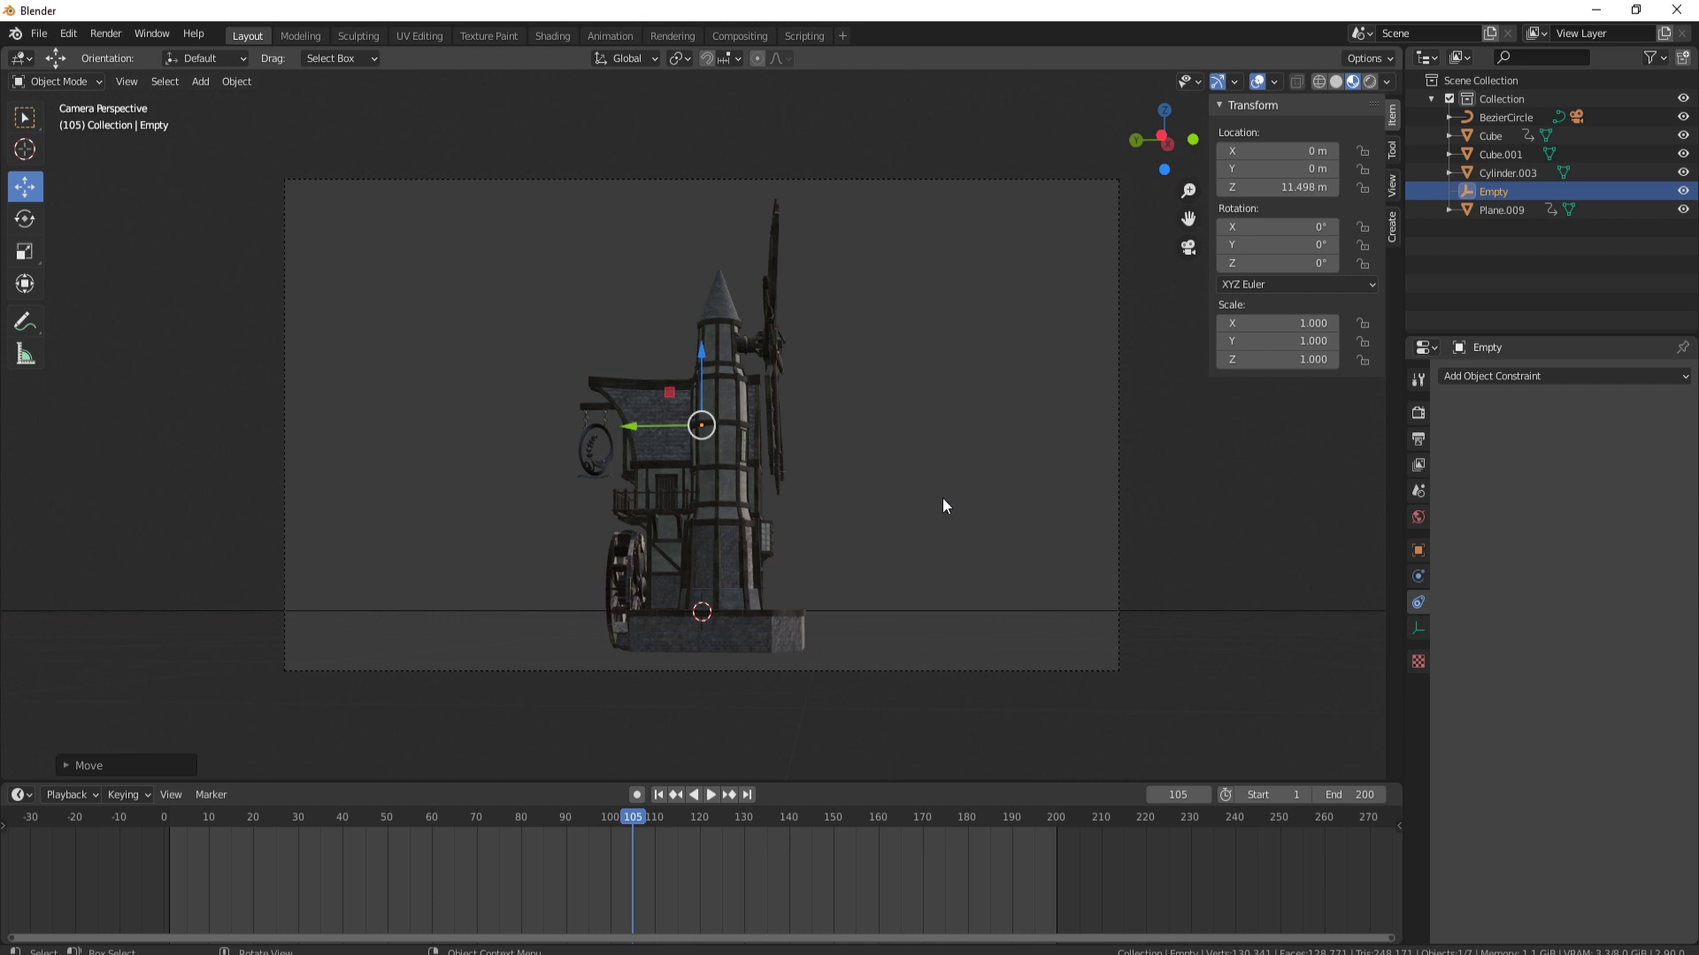
Select the Bezier circle together with the camera and raise the circle to about 21.6 m on Z
click(1236, 612)
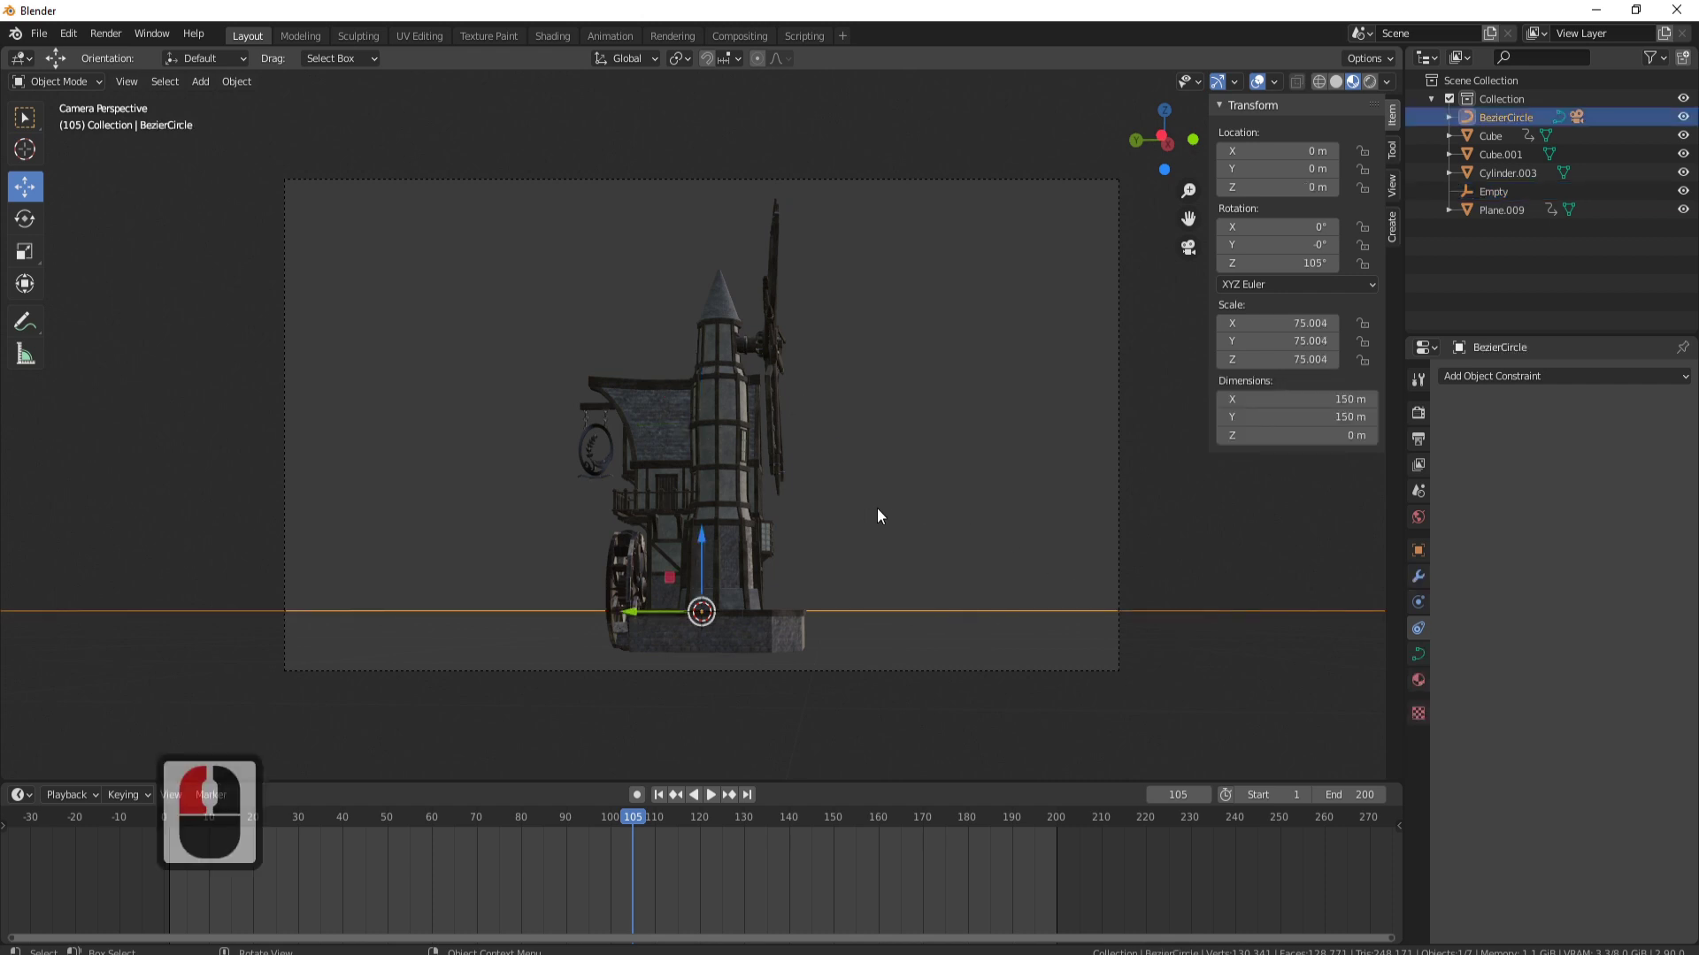
mouse_move(699, 535)
mouse_down()
mouse_move(699, 507)
mouse_move(700, 523)
mouse_up()
key(ctrl+z)
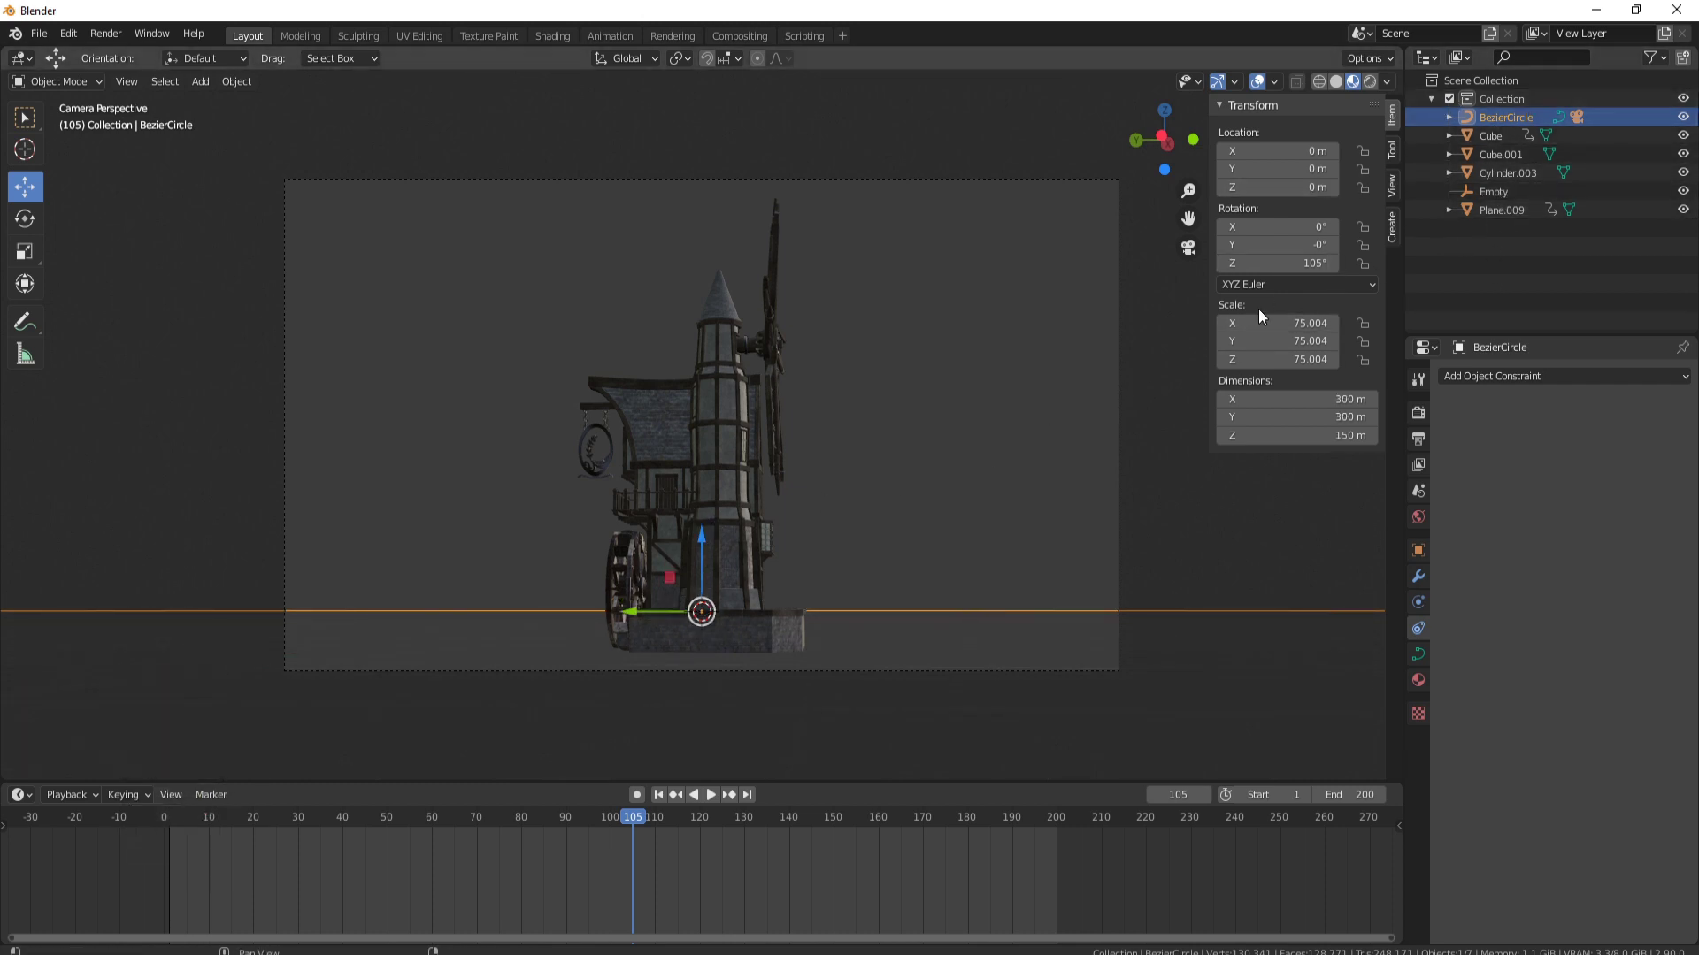
middle_drag(1194, 389, 899, 437)
scroll(900, 437, down, 4)
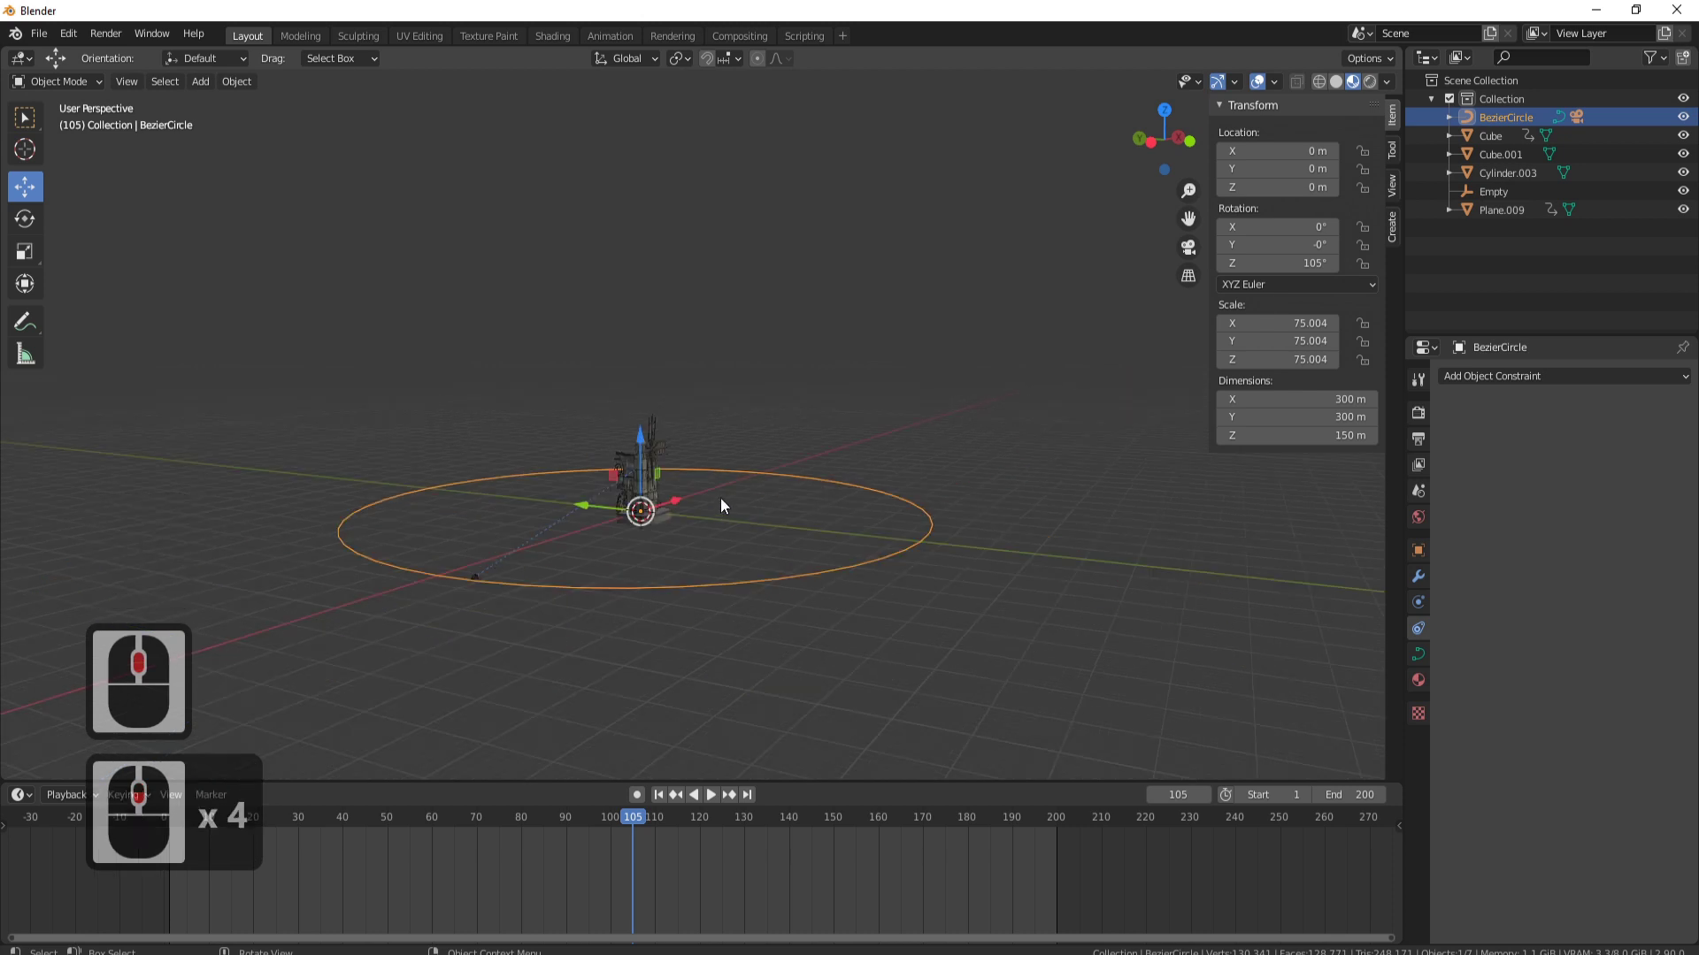
shift+click(474, 580)
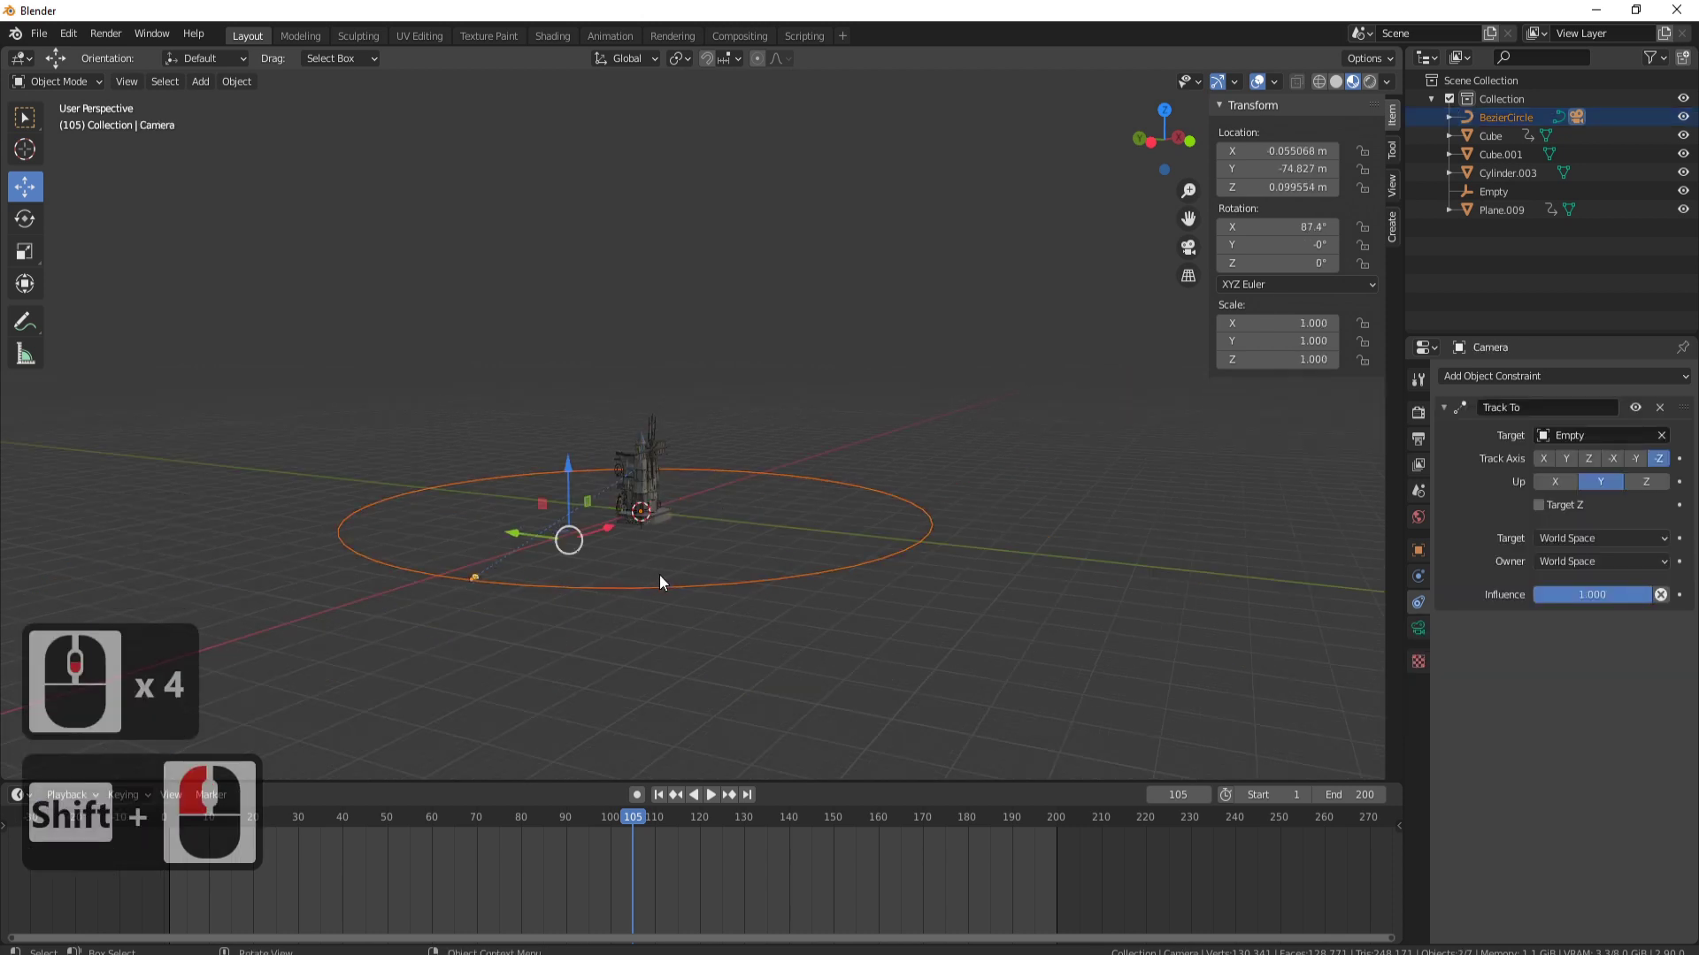
key(KP_0)
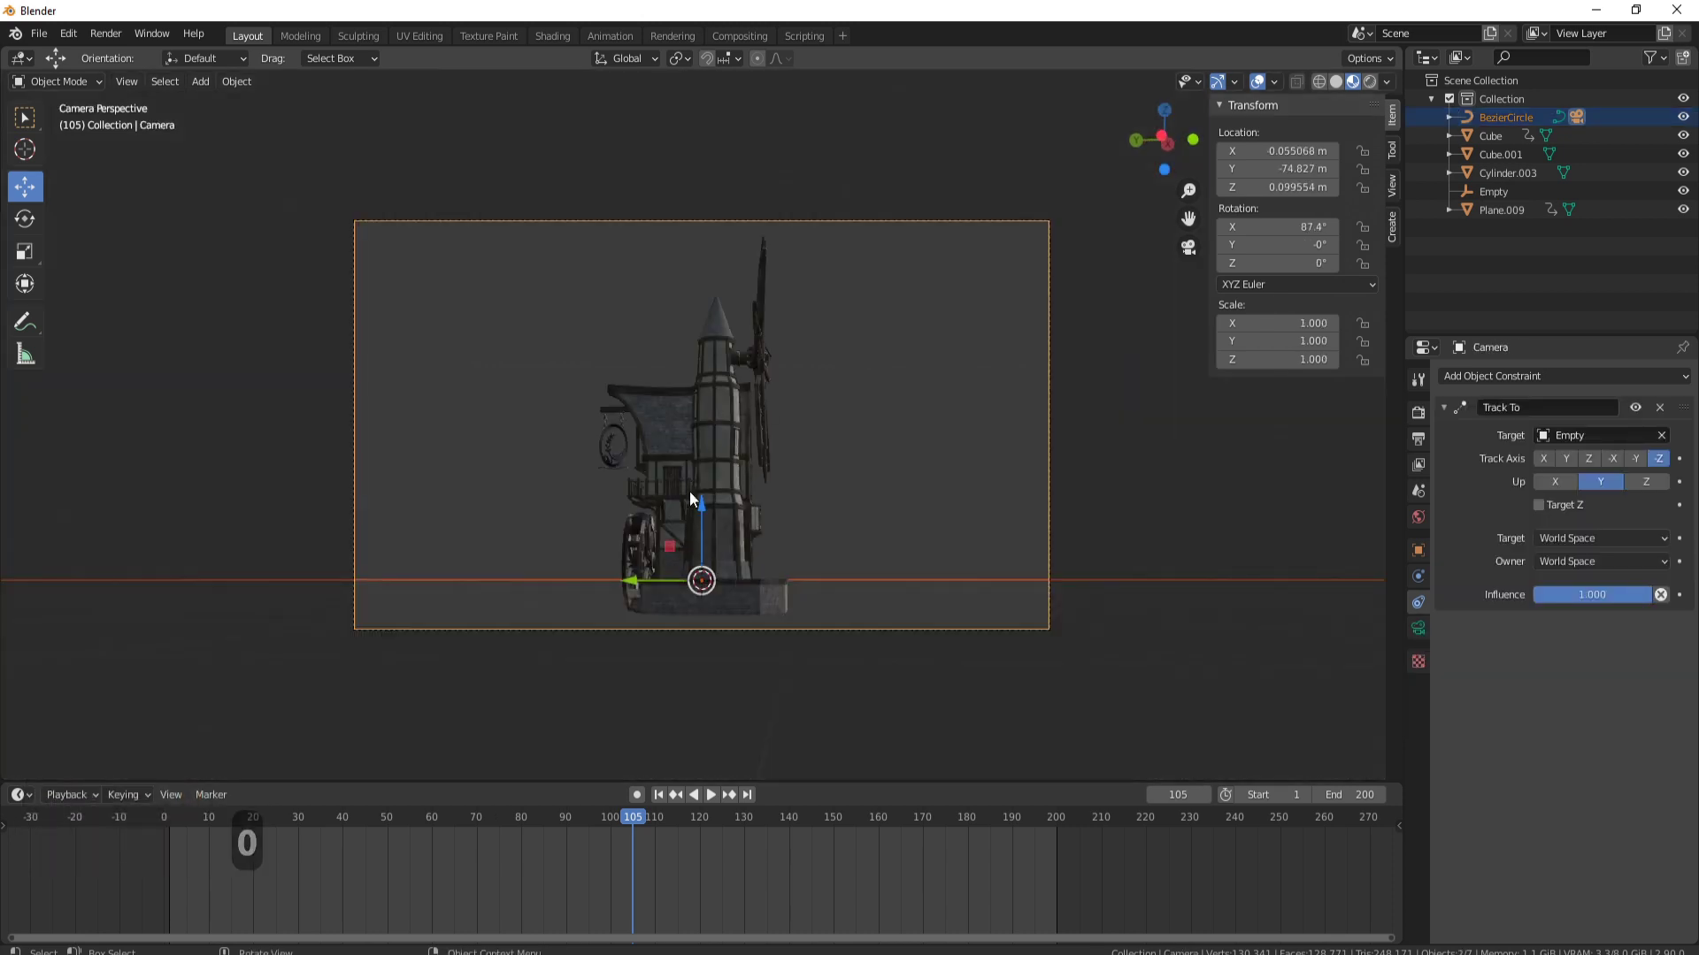
key(g)
key(z)
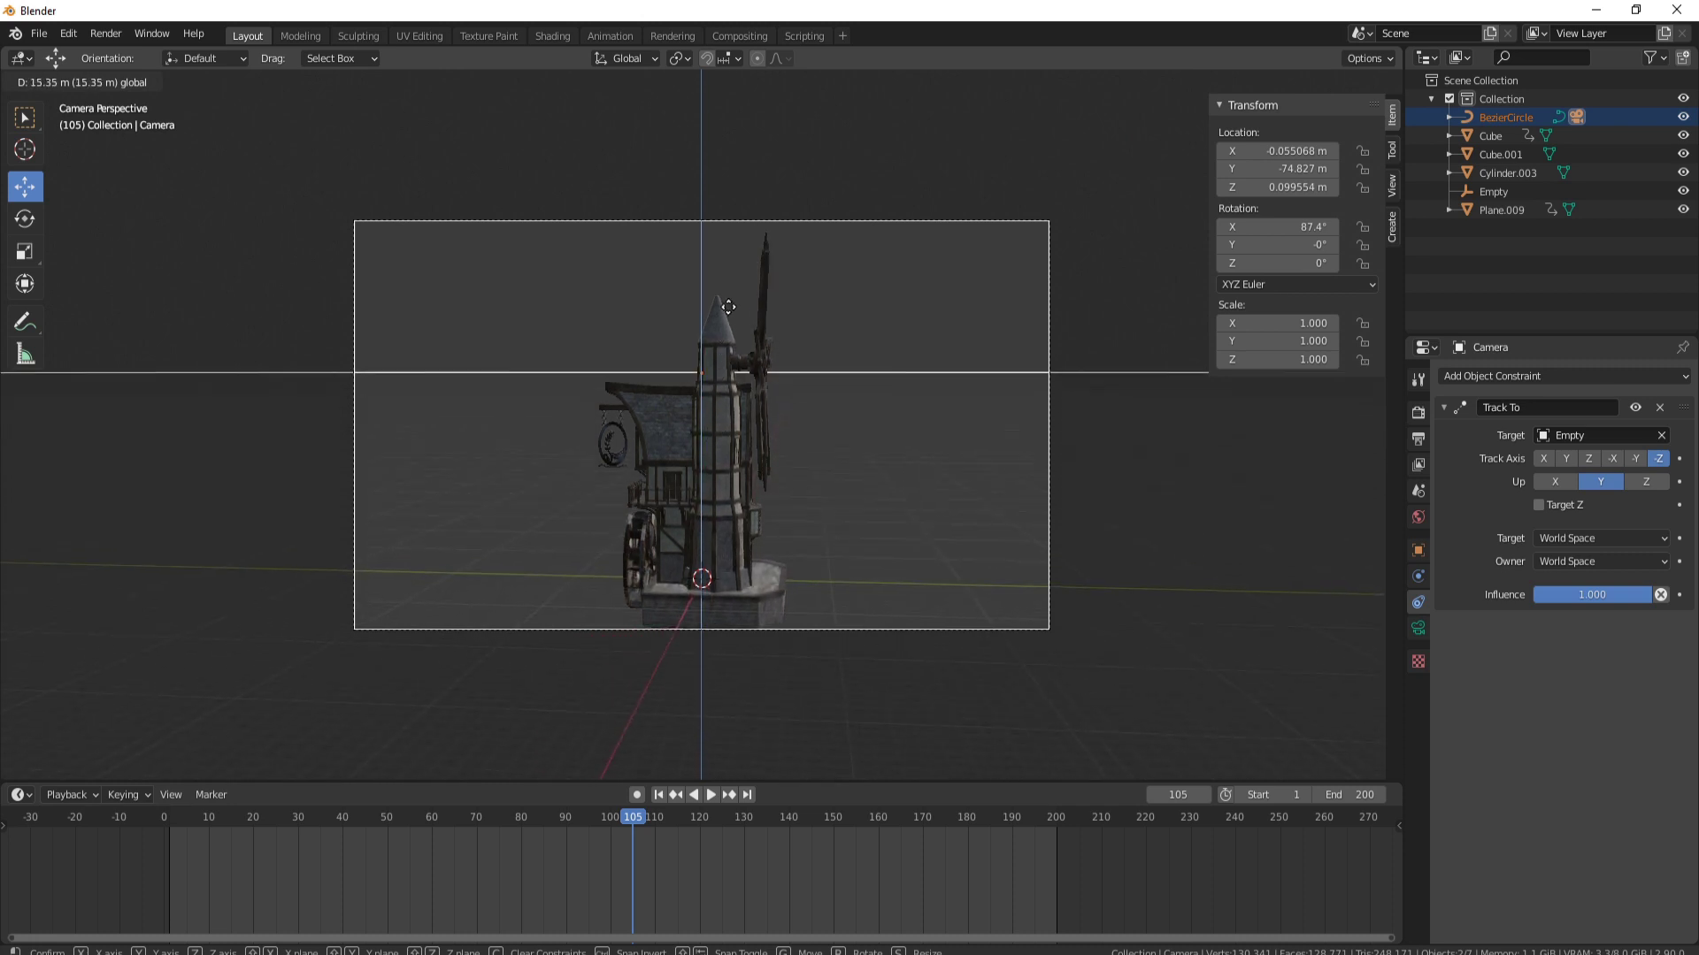
click(732, 258)
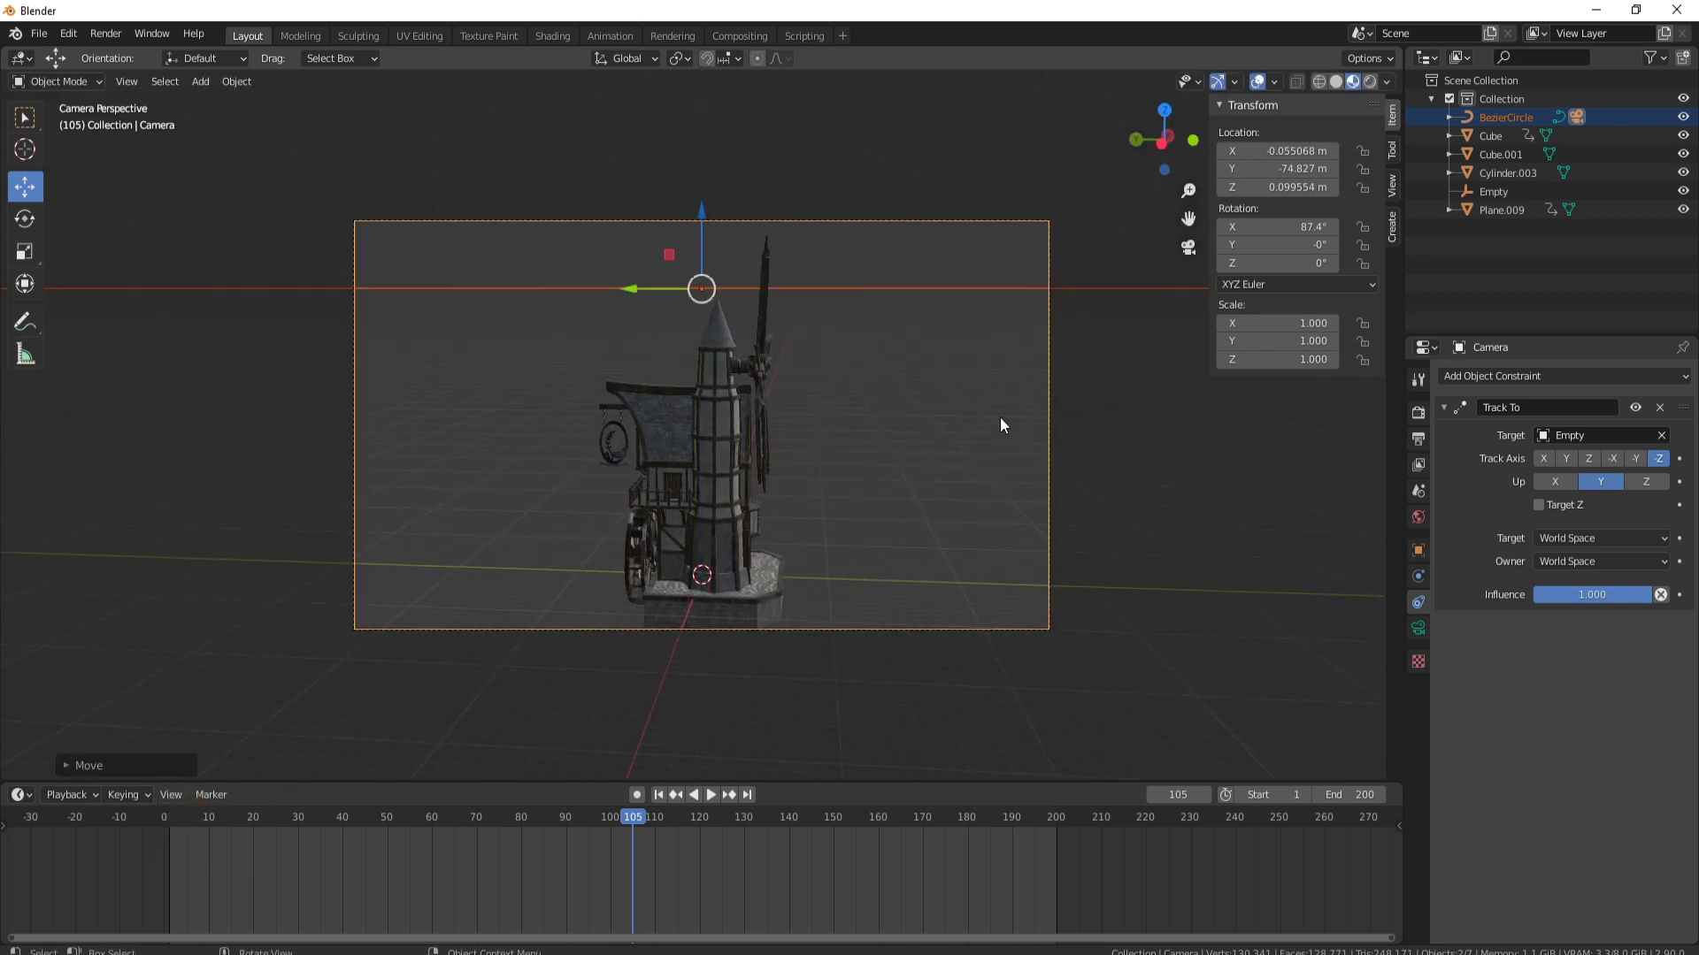
Lower the empty to about 10.8 m on Z and play the camera animation from frame 0
click(1491, 192)
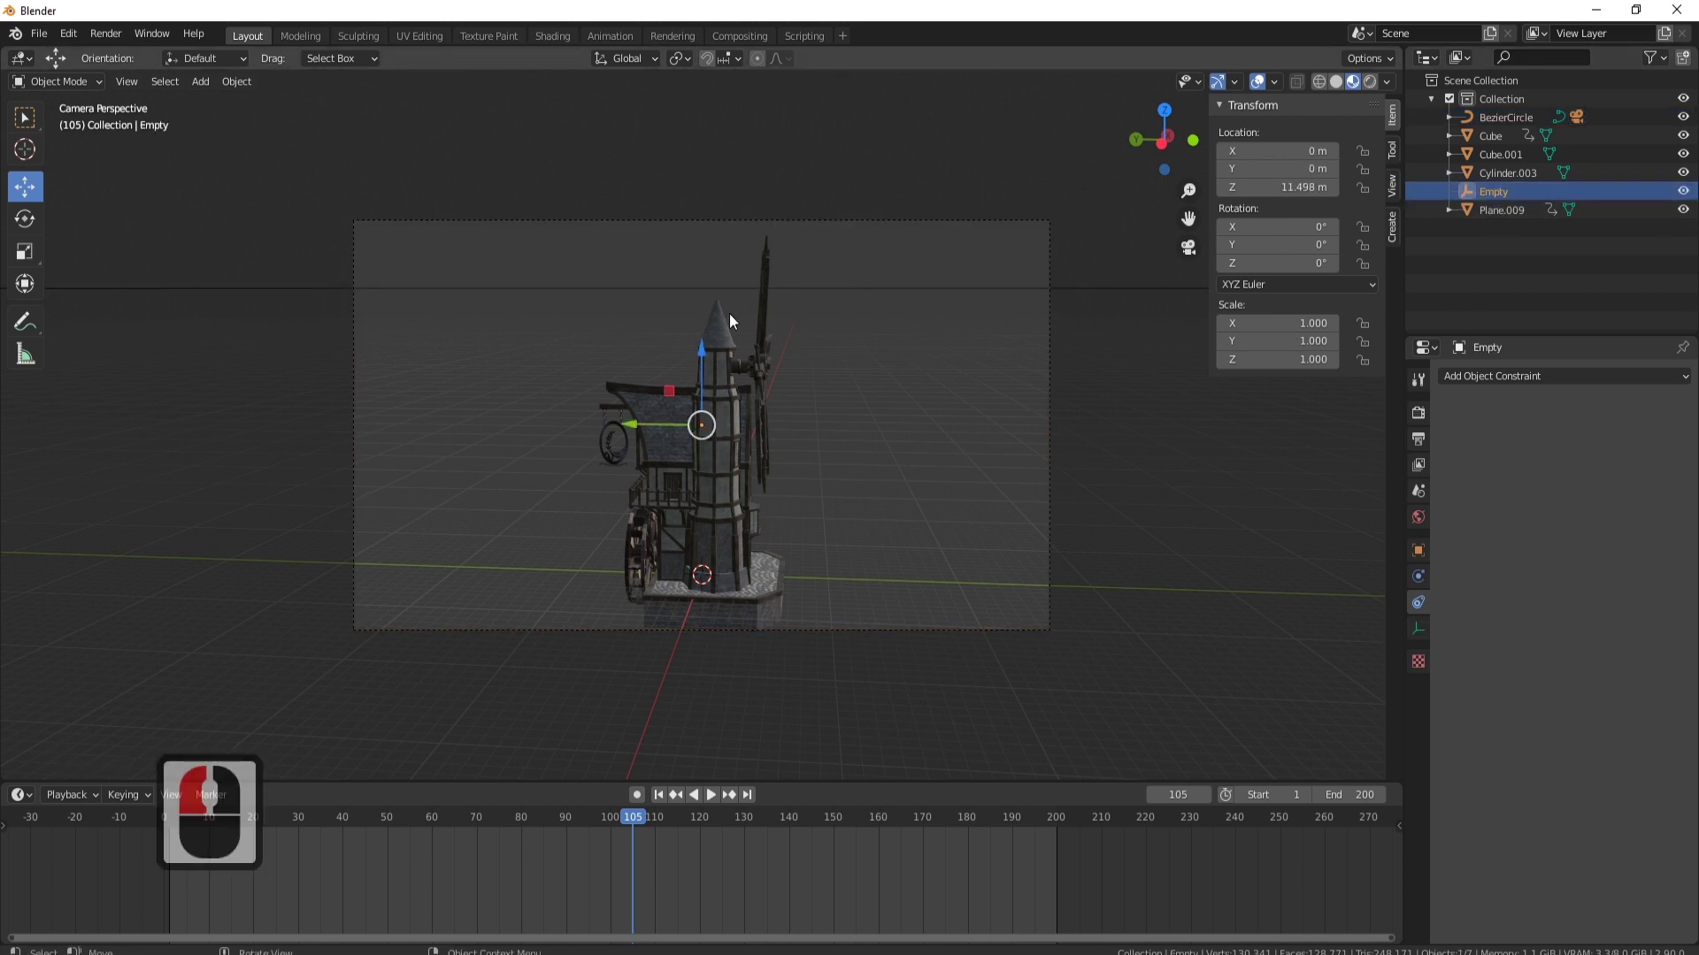
drag(702, 362, 706, 368)
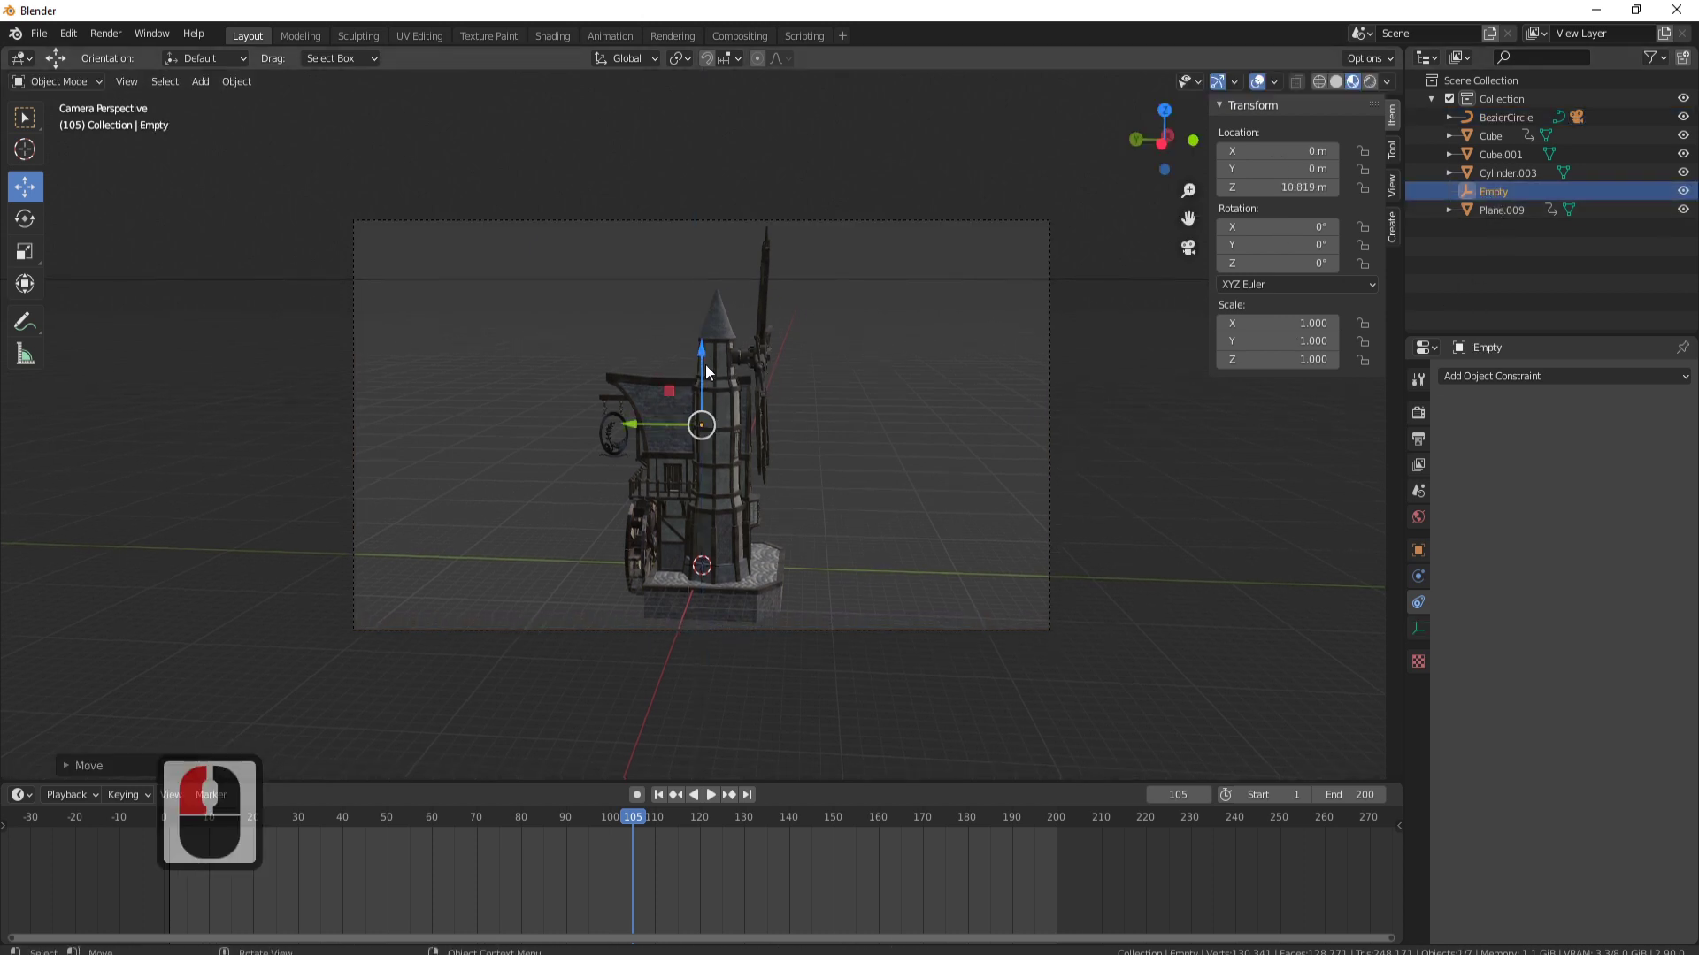
drag(630, 825, 158, 792)
key(space)
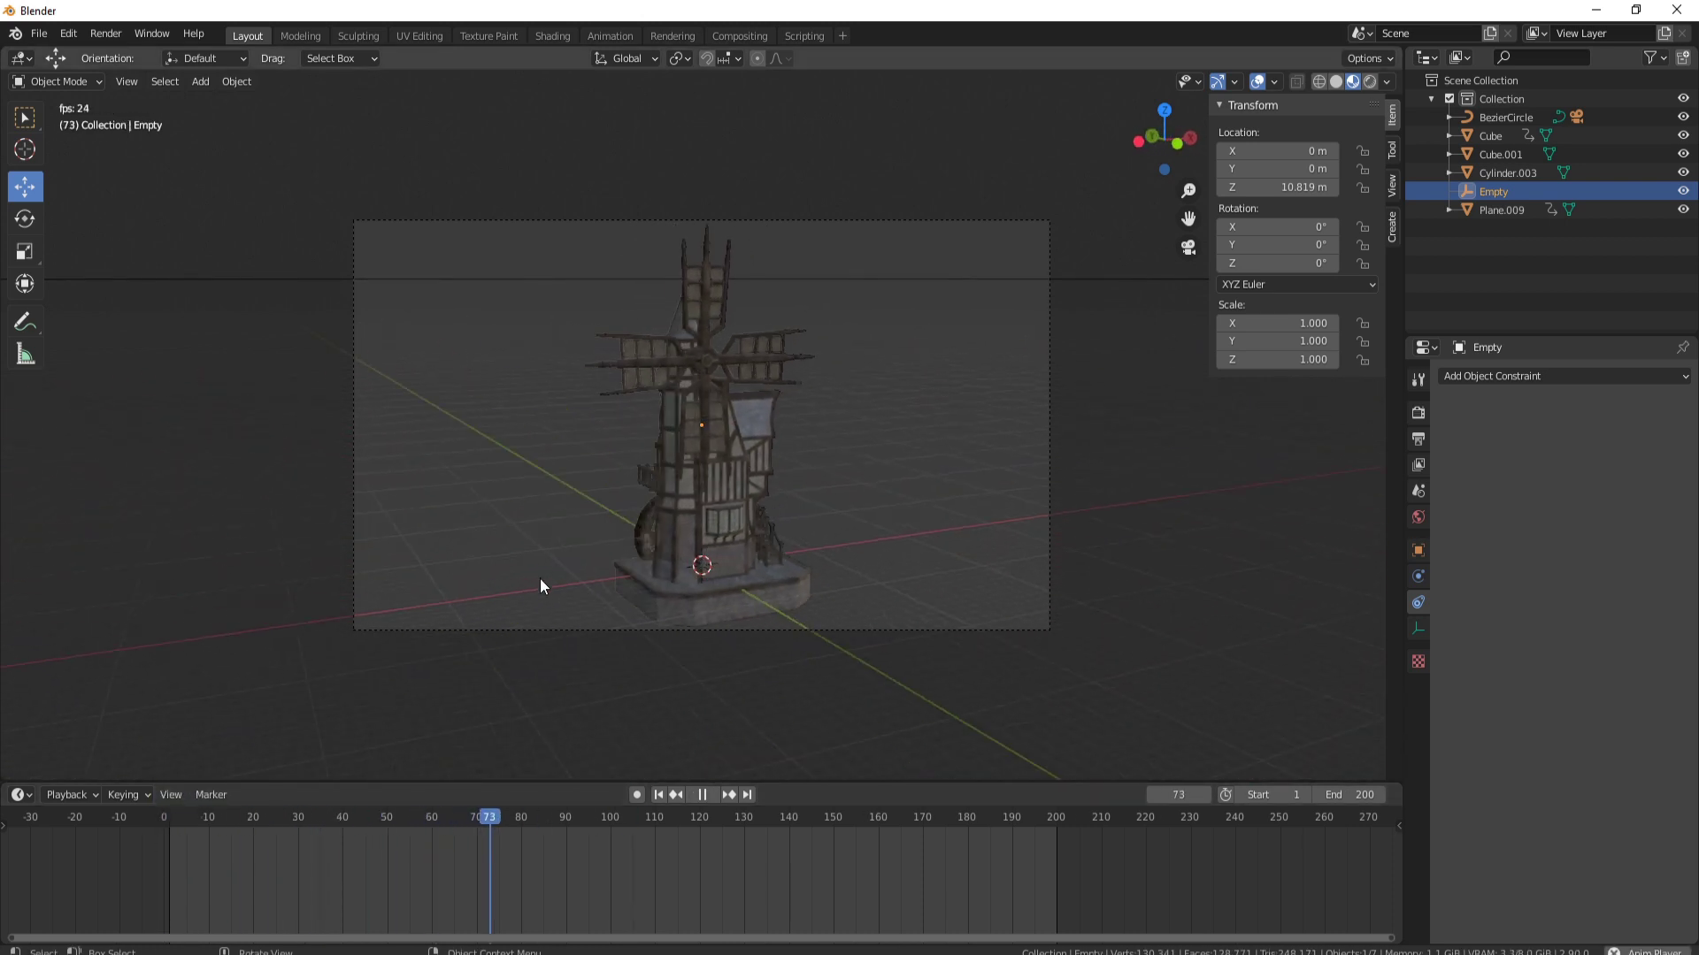
key(space)
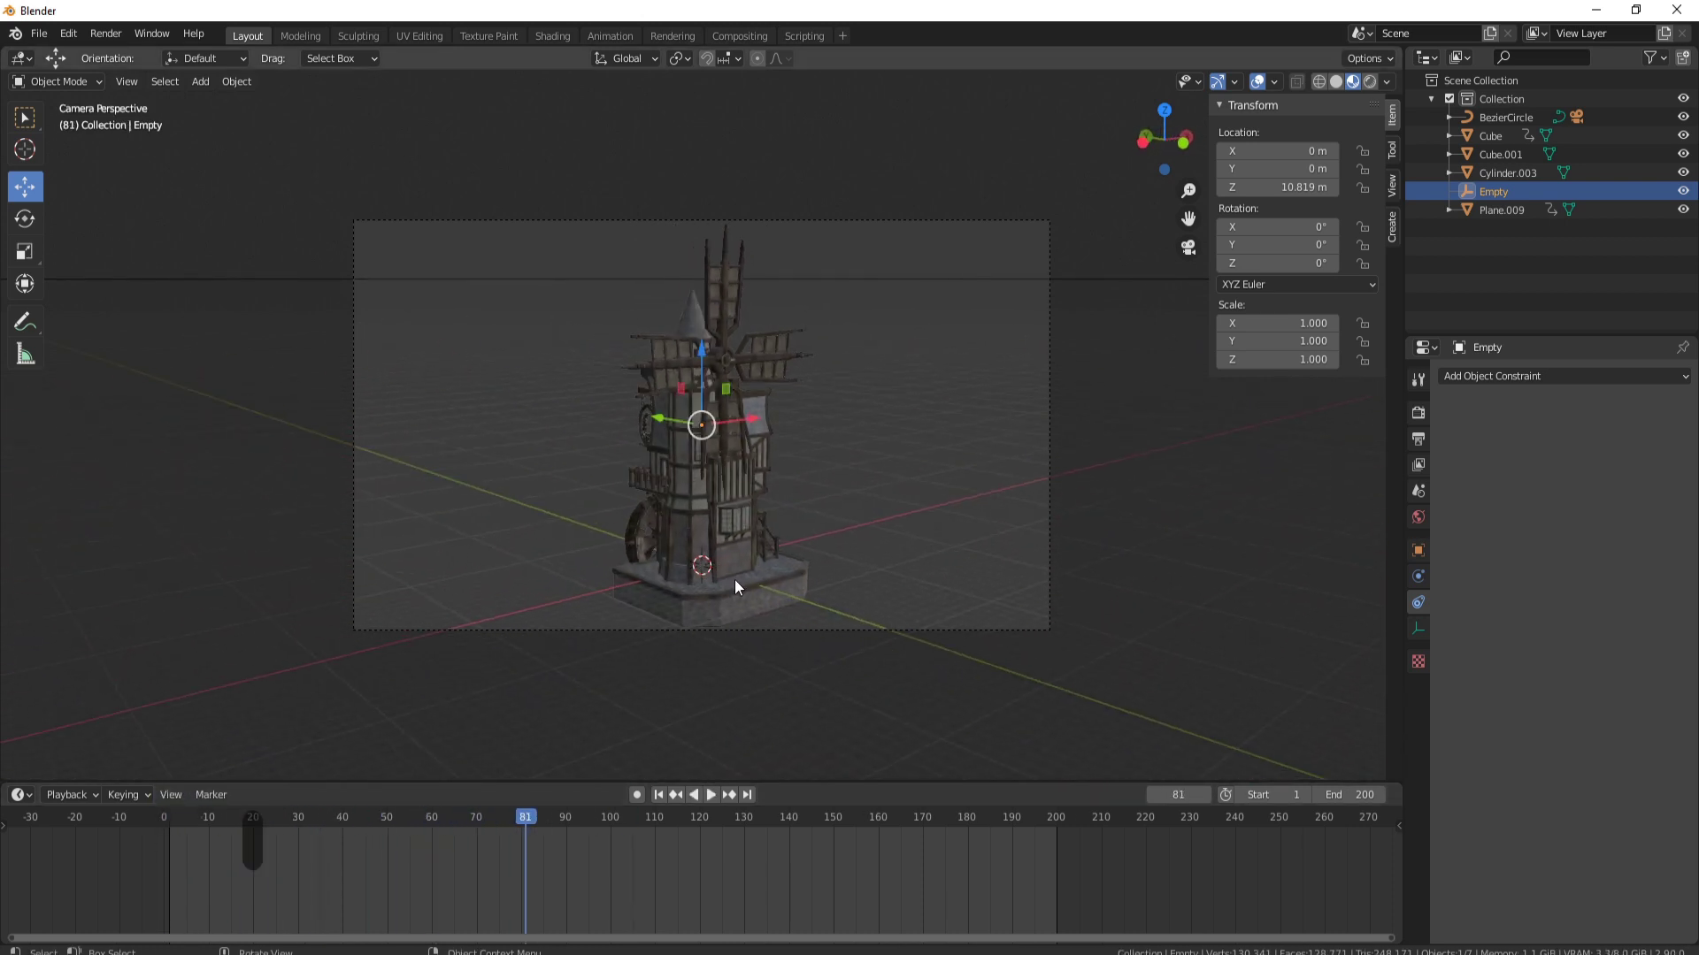
Select the Bezier circle and the camera together and scale them up slightly to widen the orbit around the windmill
click(1127, 279)
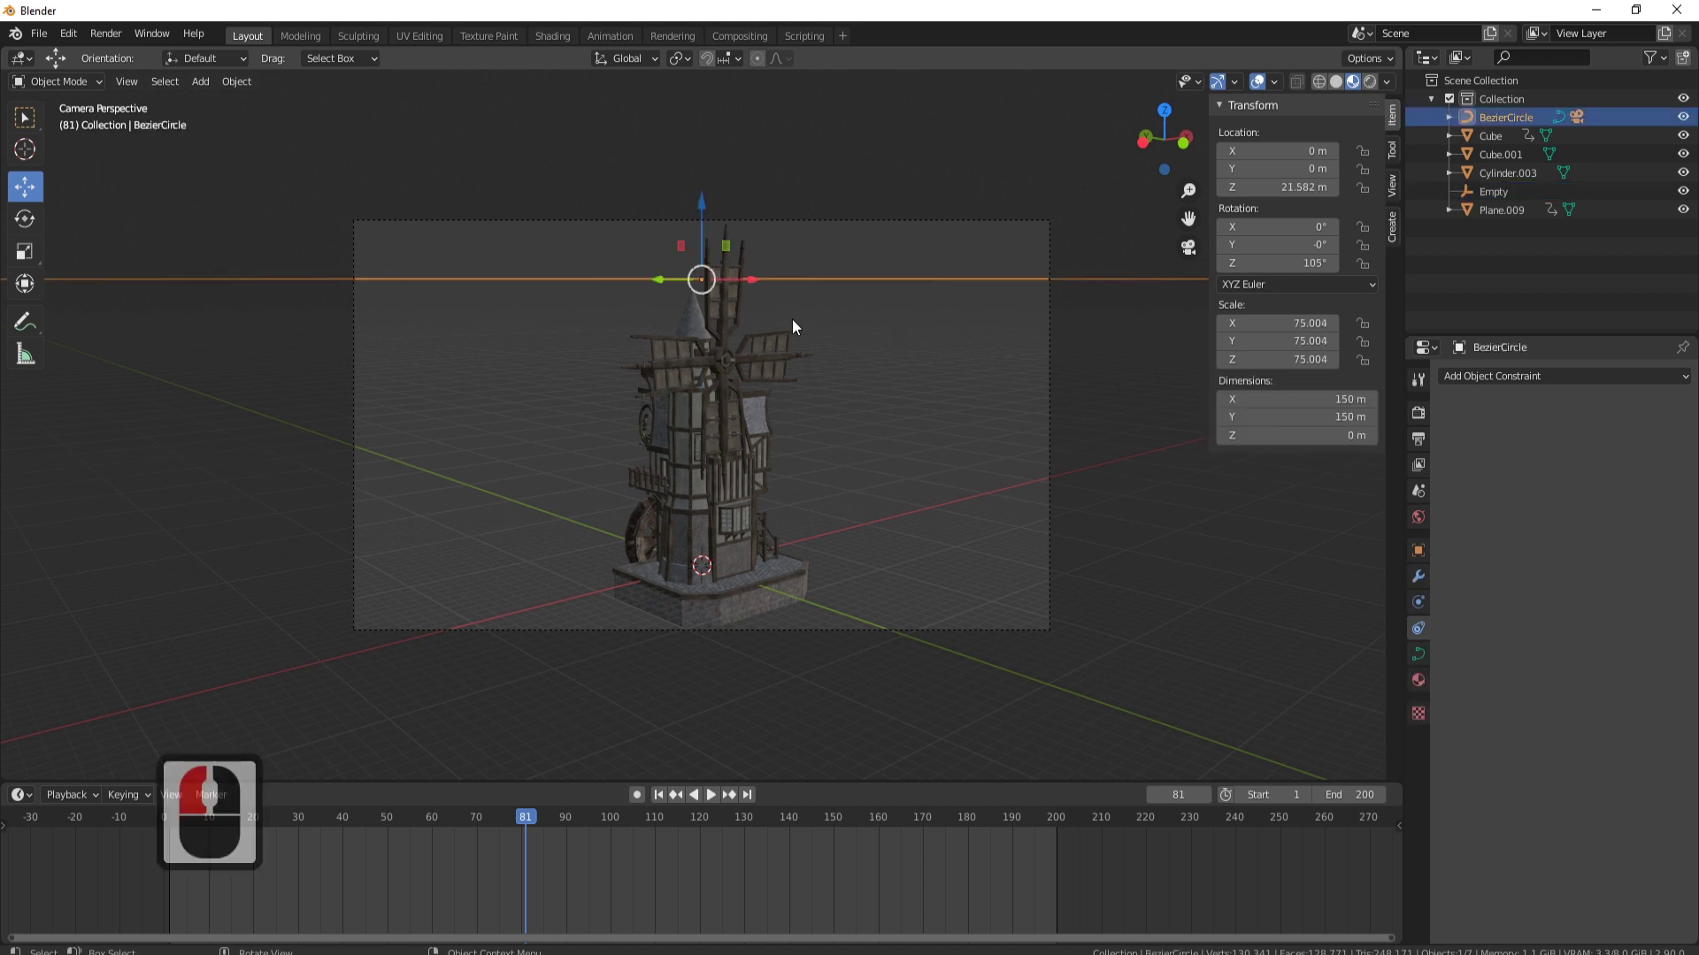
middle_drag(1093, 290, 826, 353)
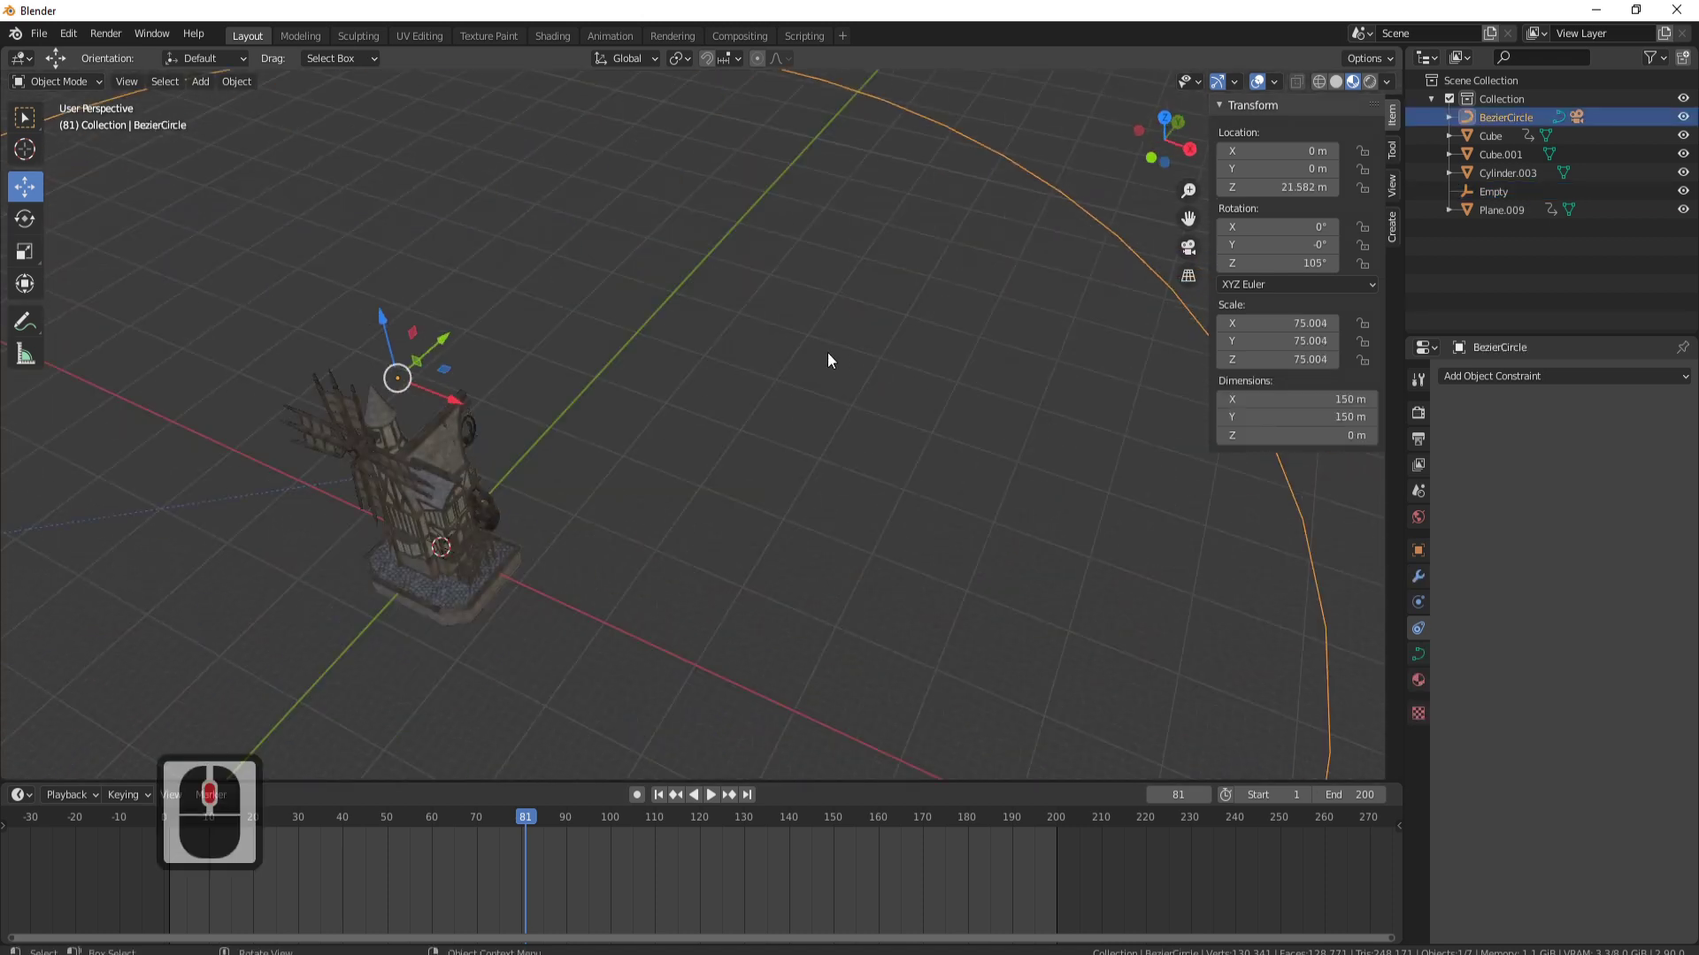
scroll(525, 458, down, 5)
shift+click(284, 492)
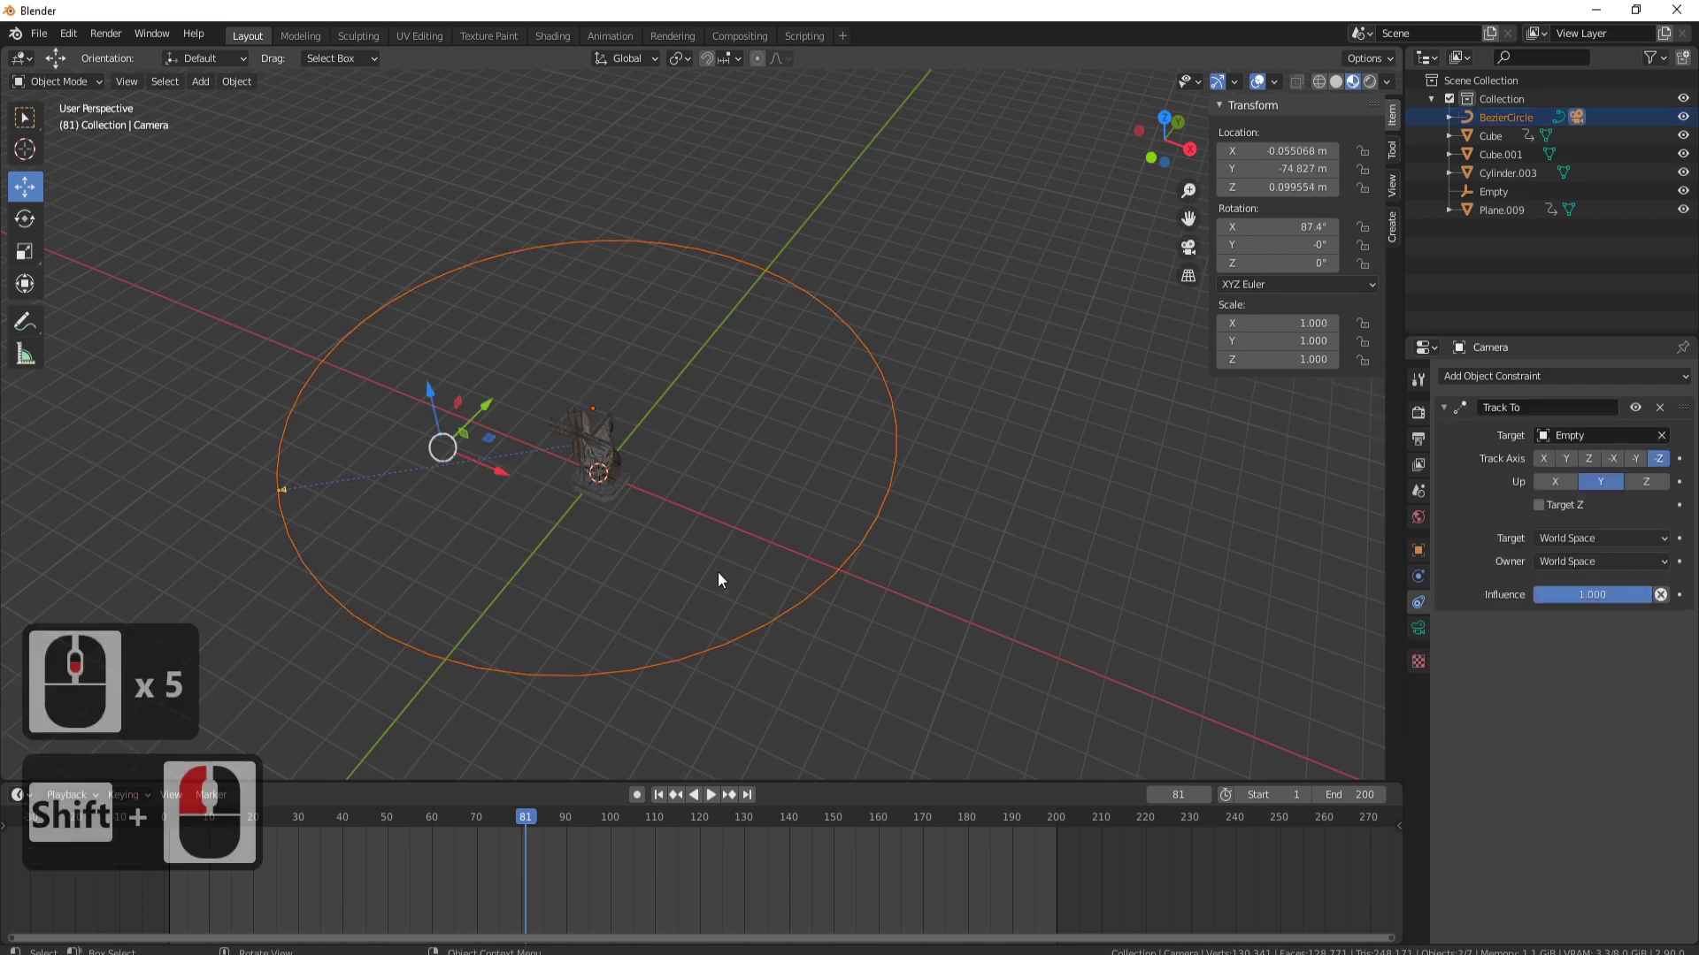
key(KP_0)
key(s)
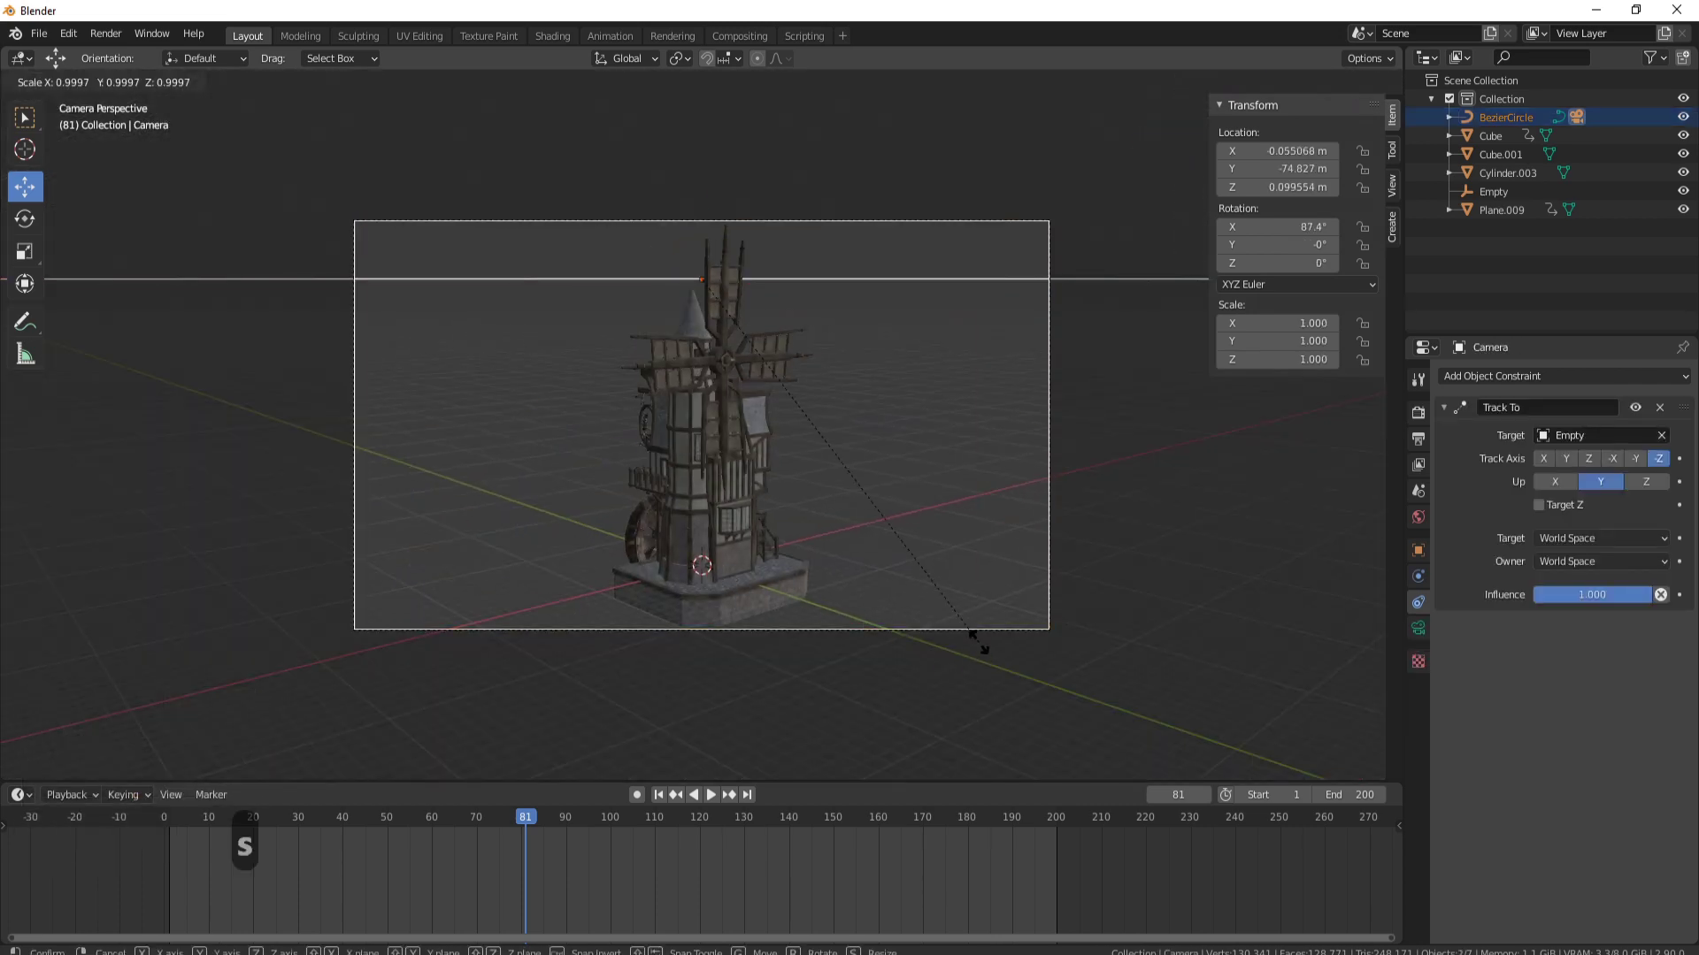
click(1048, 474)
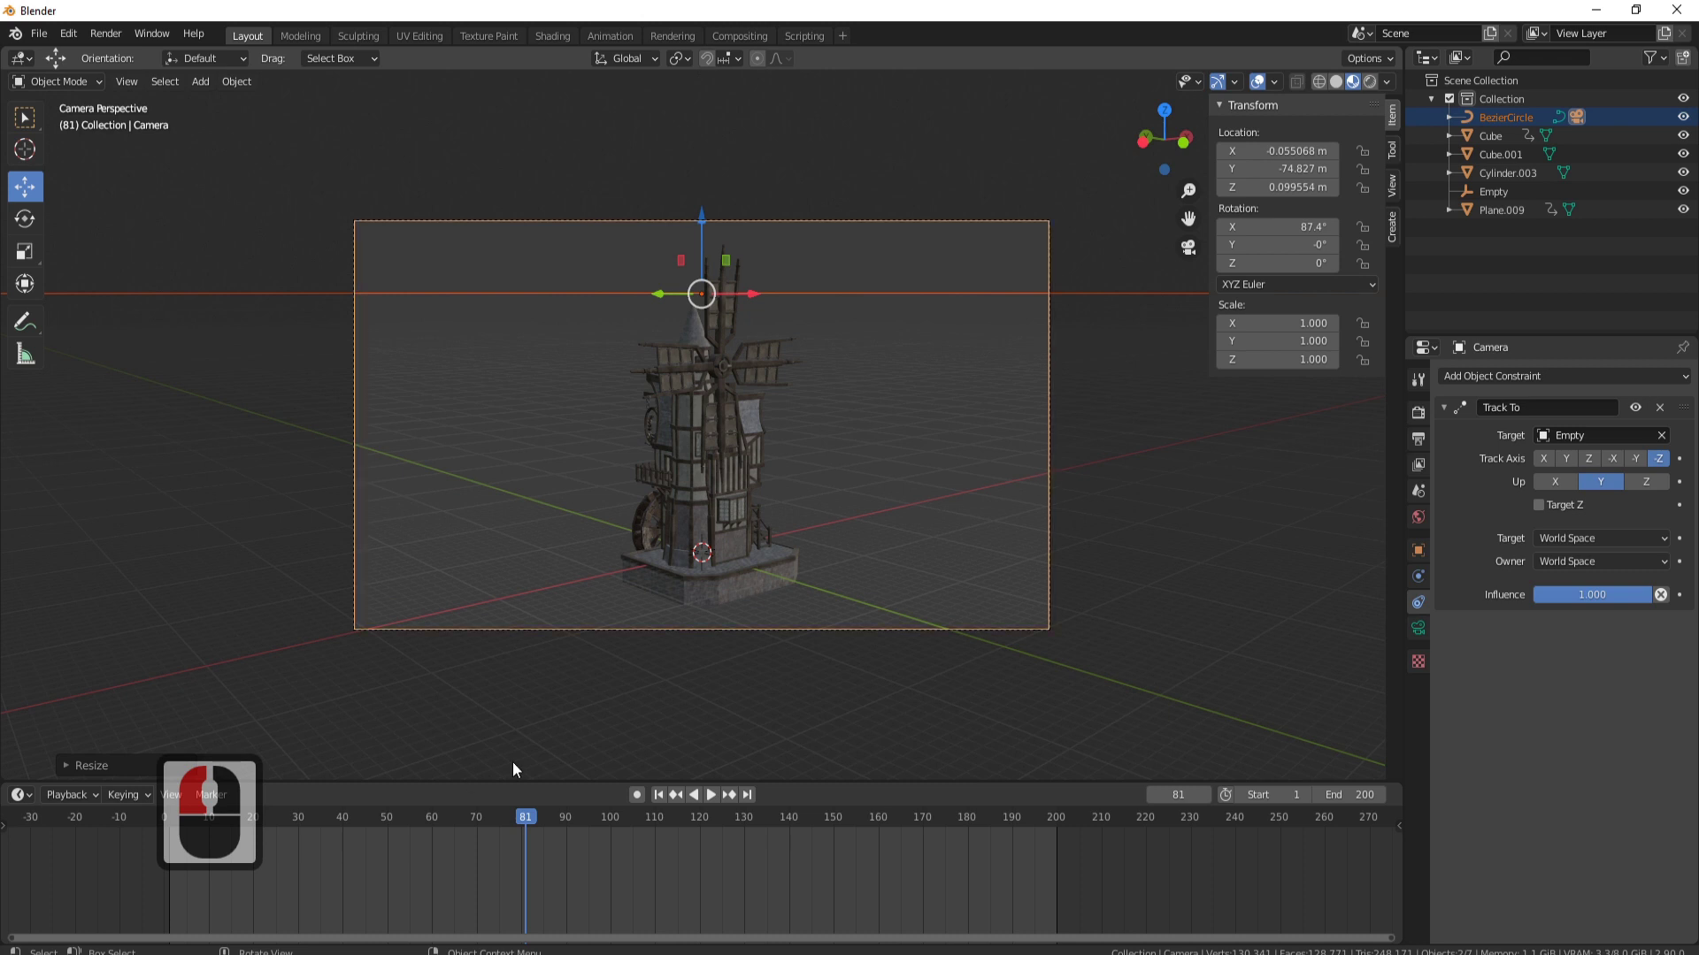
Return to frame 0, deselect everything and play the widened orbit through the camera view
drag(524, 819, 165, 807)
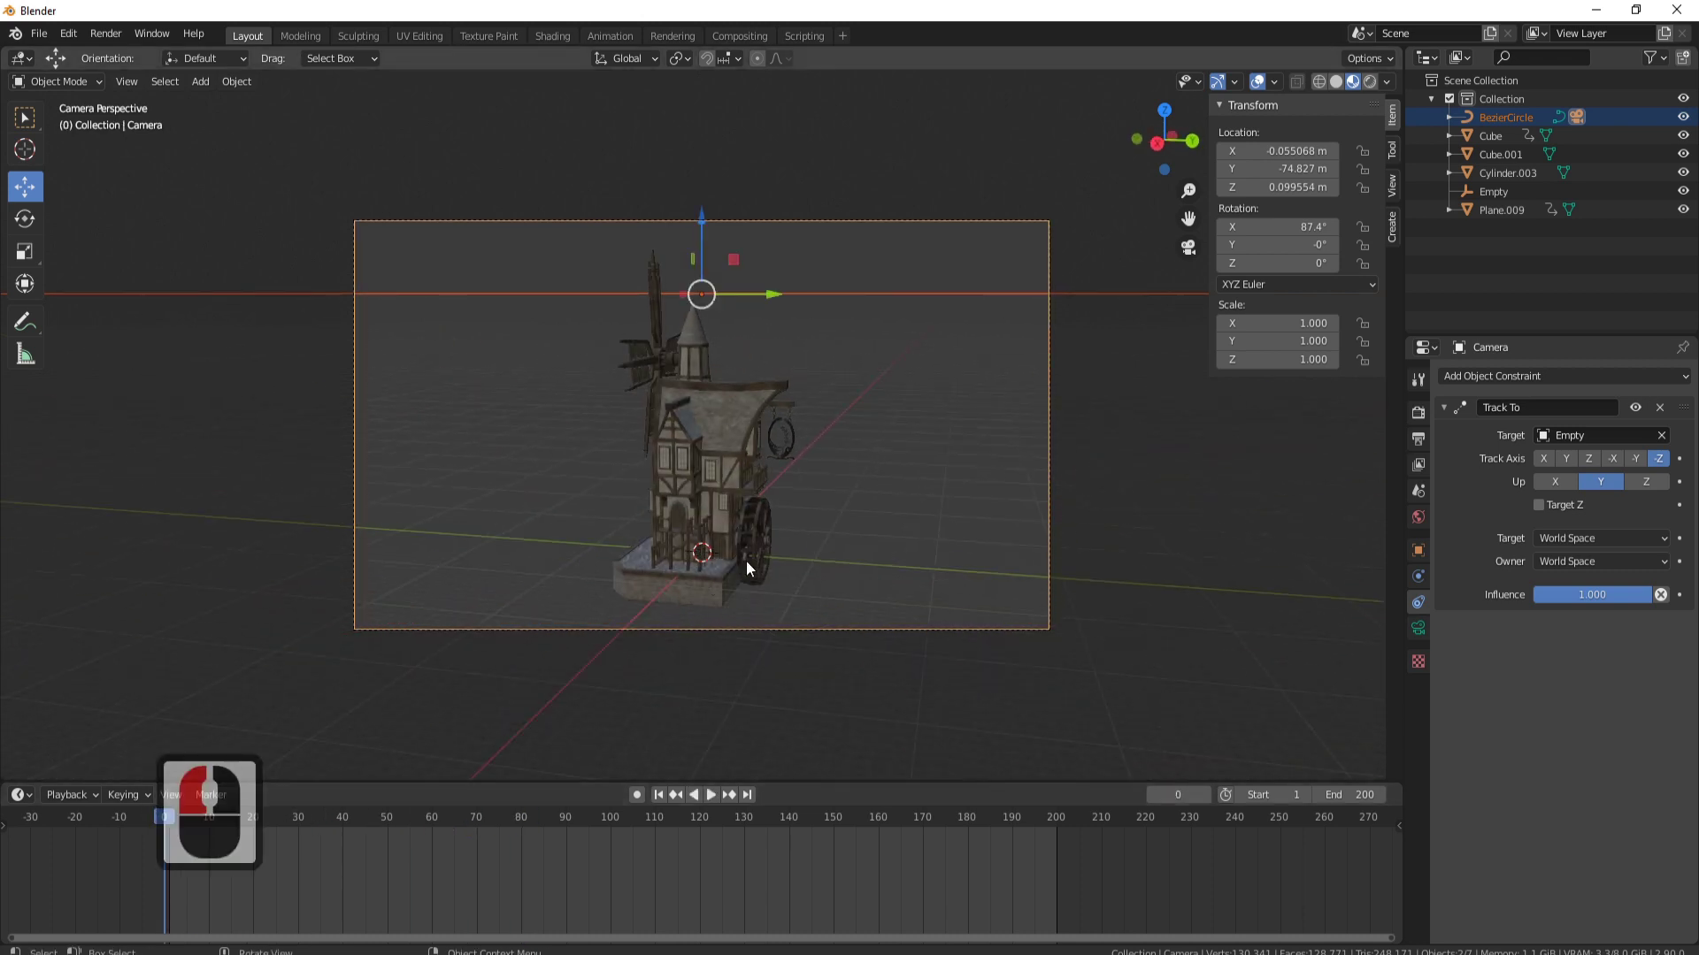
key(a)
key(a)
key(space)
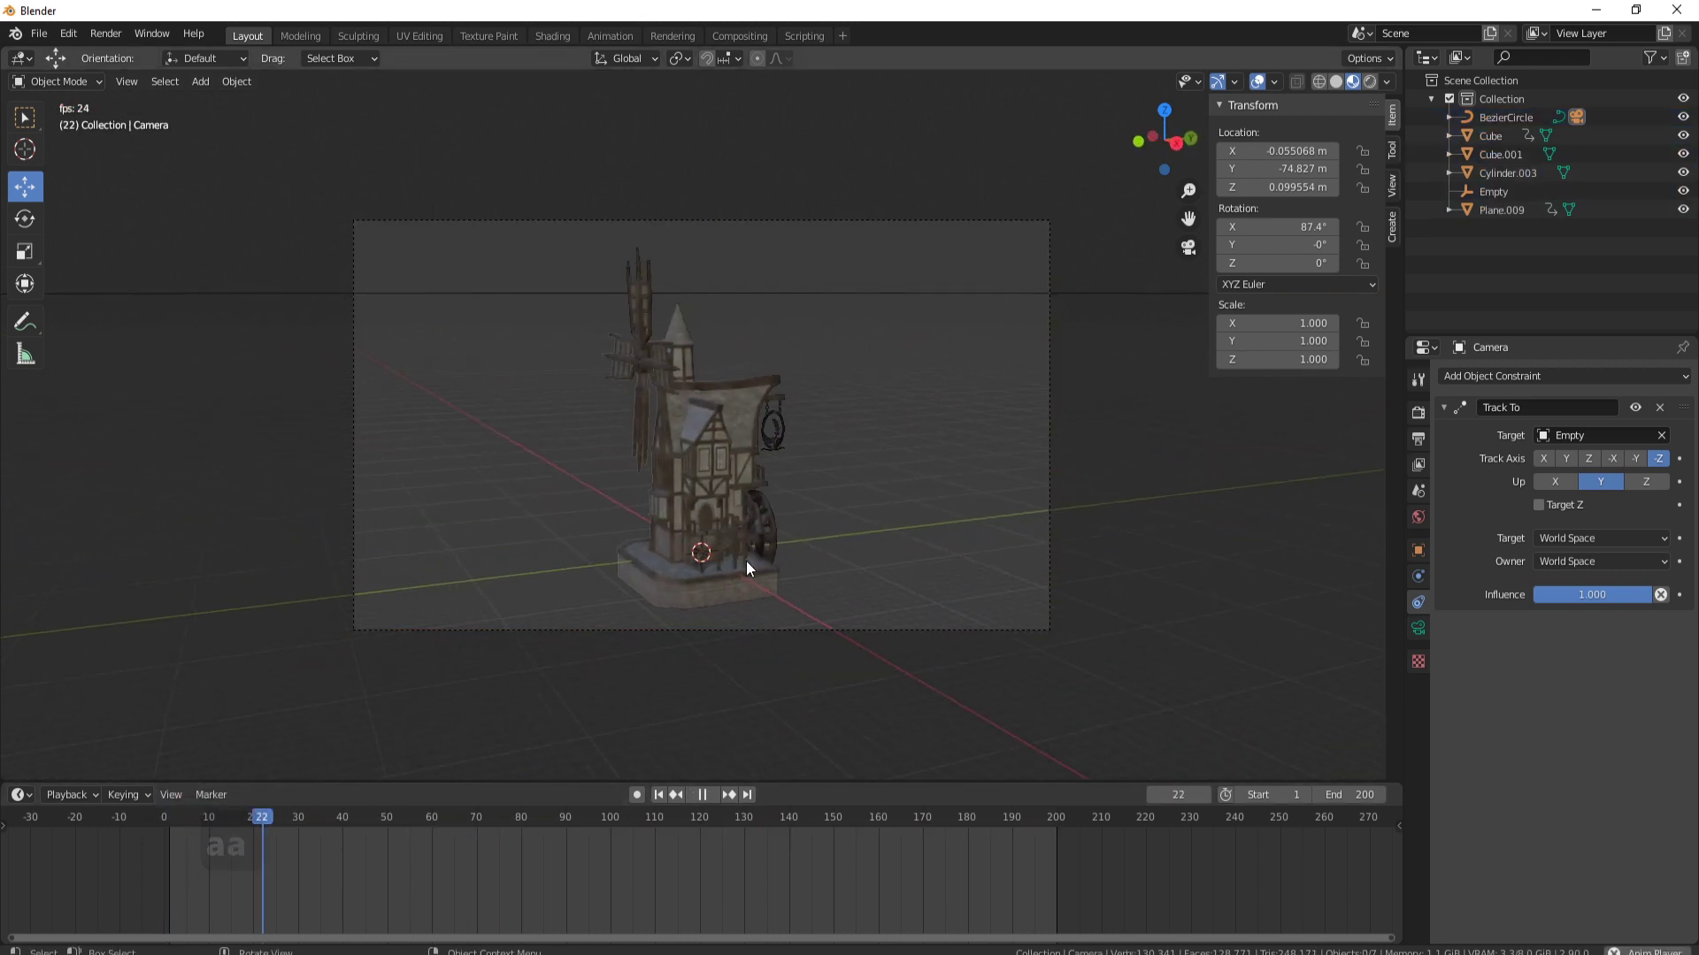